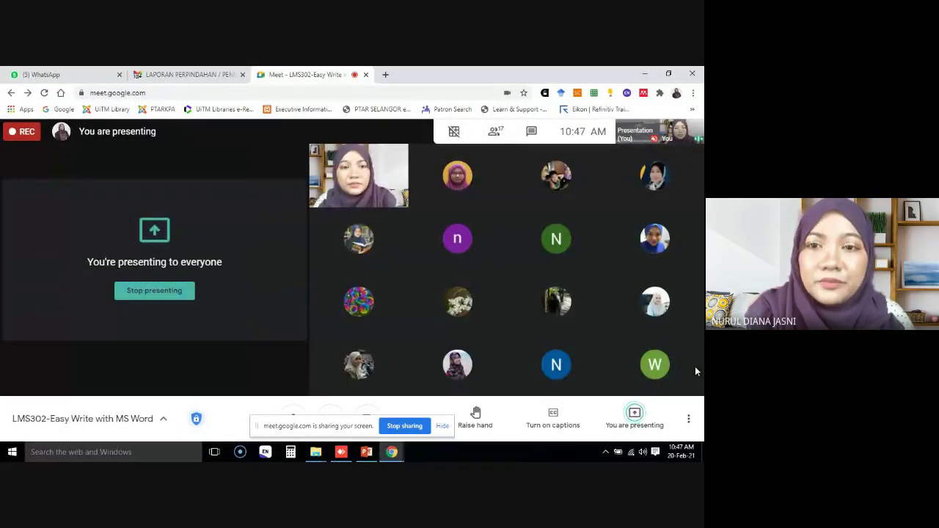
Step: Minimise the Google Meet browser window and close the Slides folder window
click(646, 74)
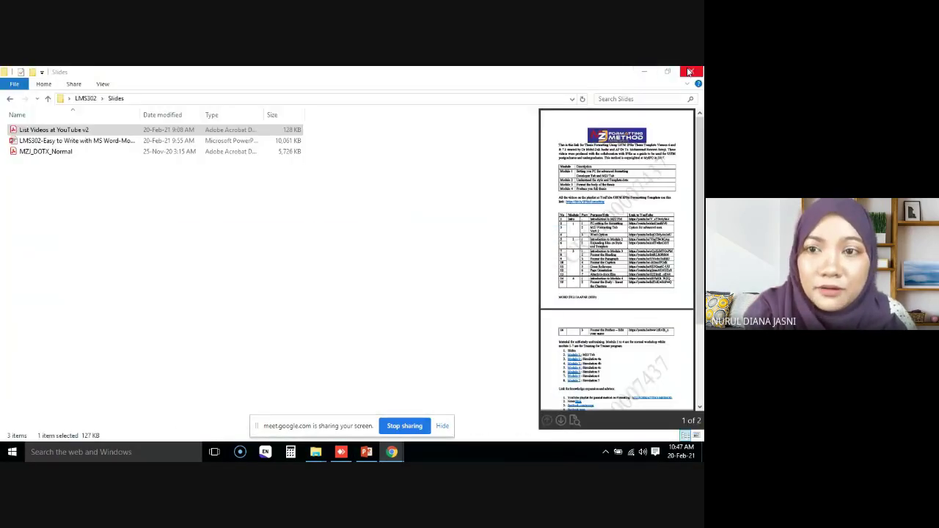
click(689, 73)
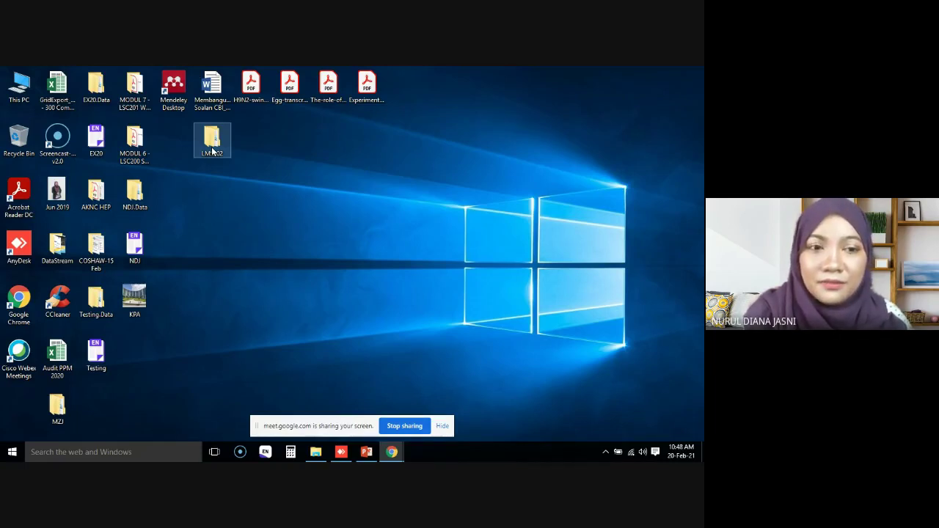
Step: Go through This PC to Downloads and select the MZJ_TOT_PTAR.zip archive
double_click(12, 94)
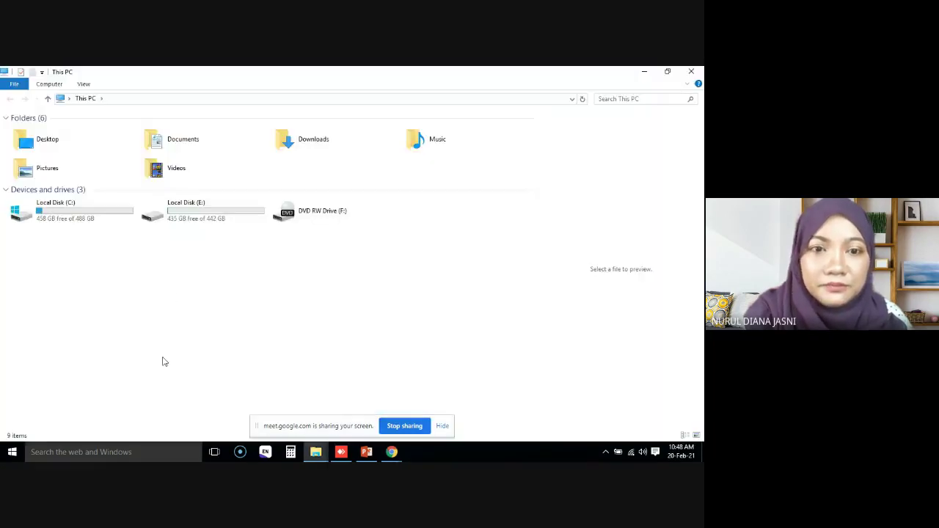
double_click(298, 147)
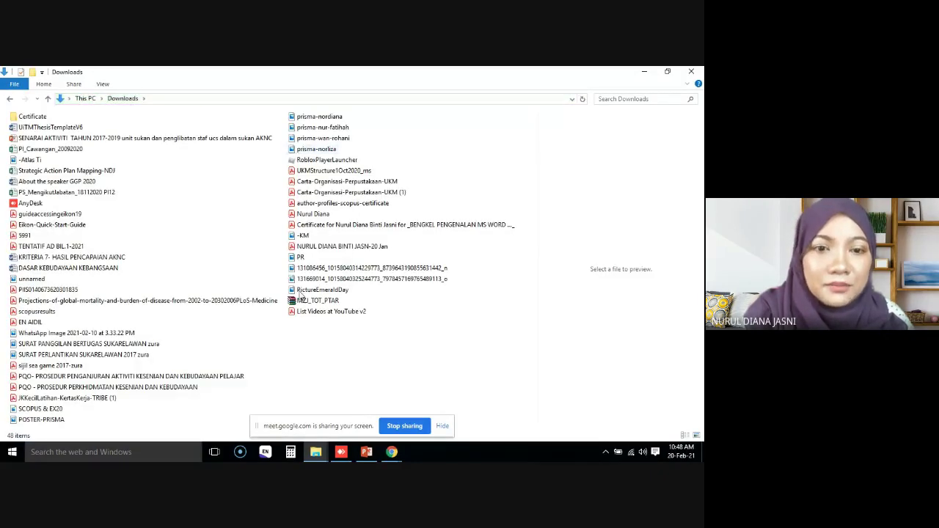
click(318, 302)
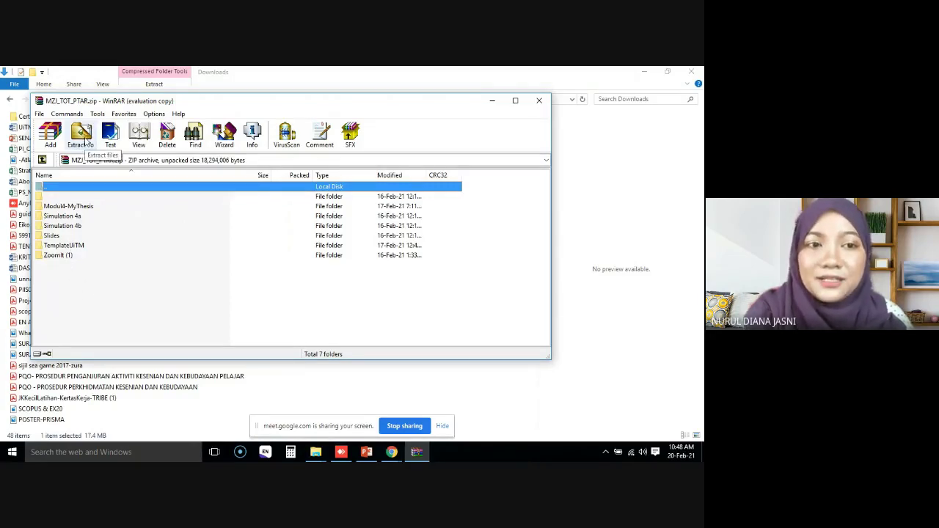
Step: Look inside Modul4-MyThesis at ALLCHAPTERS.docx, then return to the archive's top level
click(86, 142)
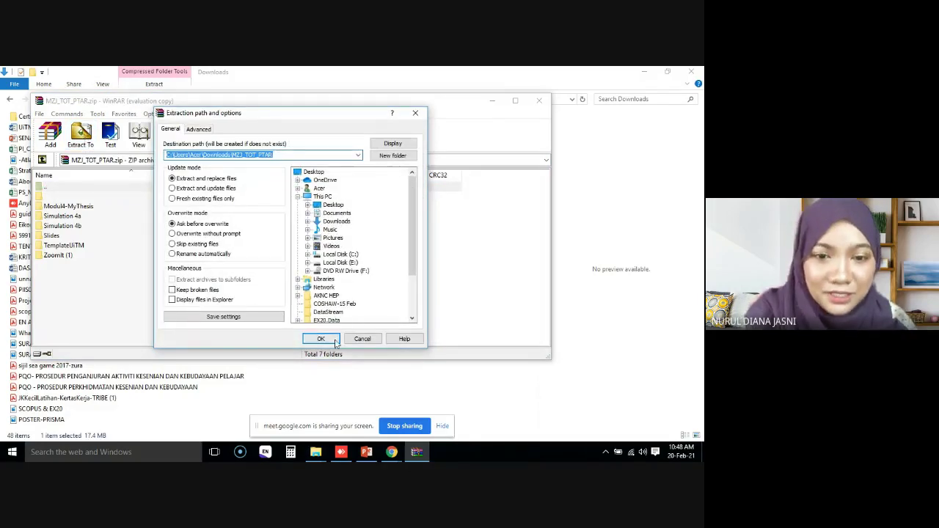
click(363, 339)
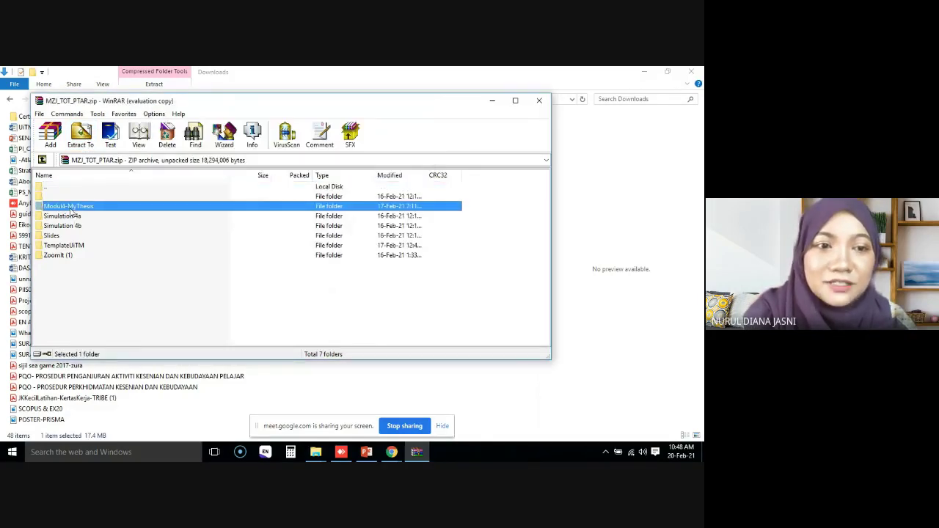
double_click(71, 209)
click(68, 197)
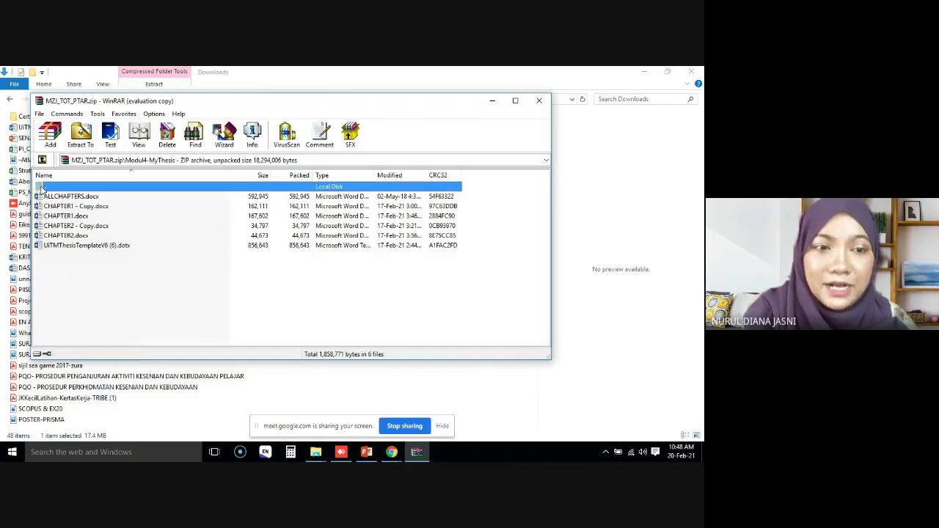
double_click(41, 187)
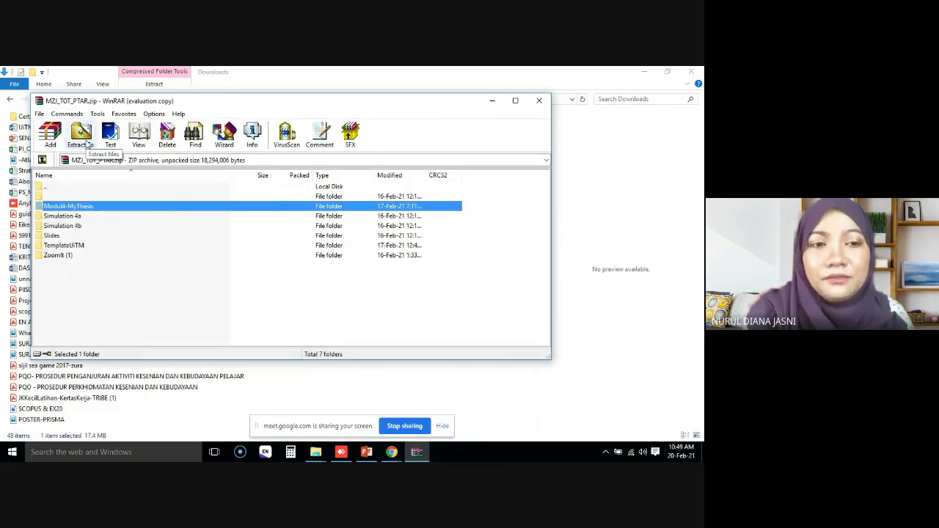
Step: Set the WinRAR extraction destination to the Desktop (C:\Users\Acer\Desktop)
click(82, 139)
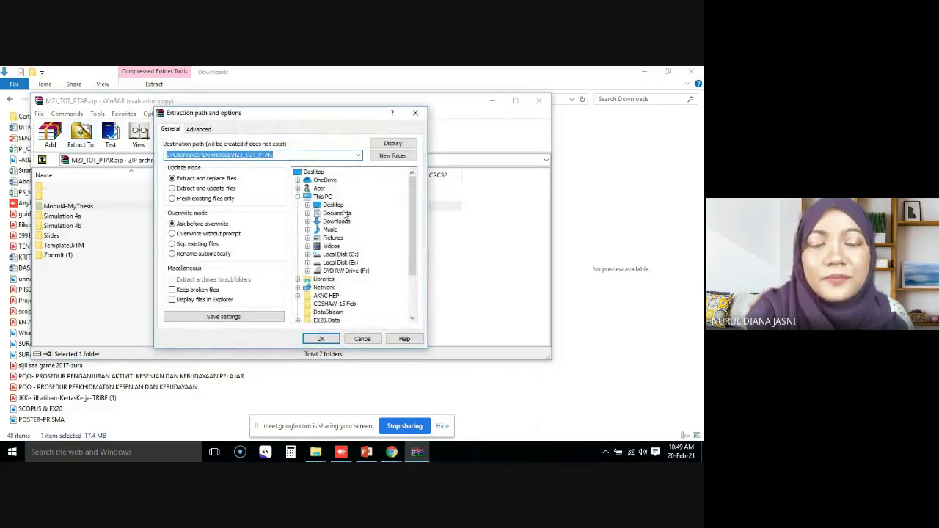
click(336, 205)
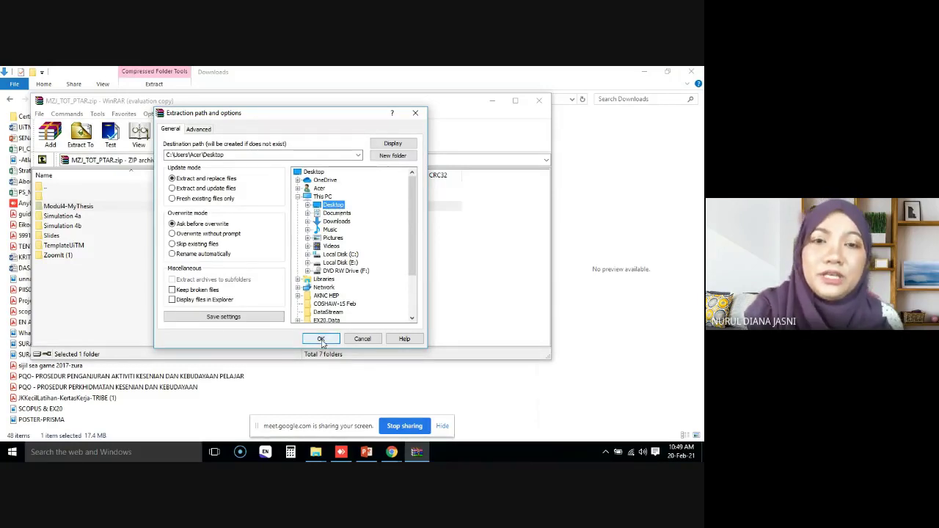
click(362, 339)
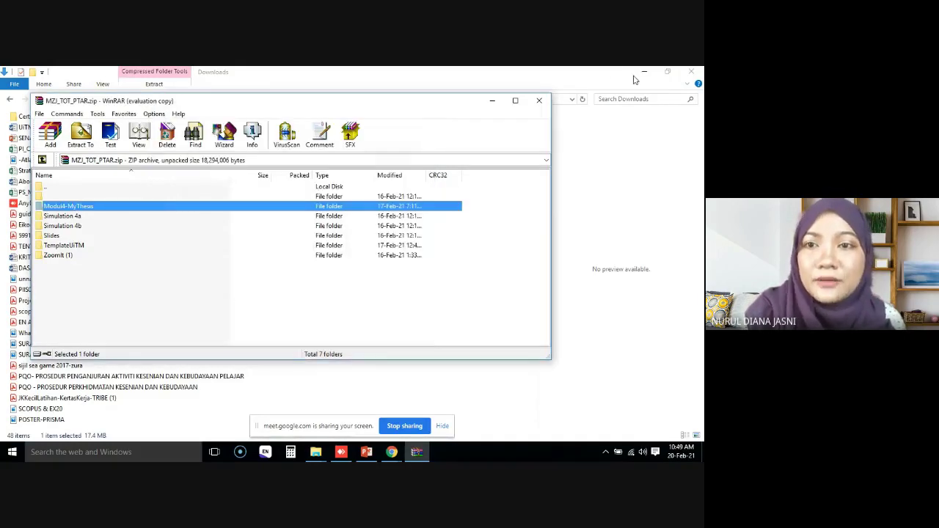
Step: Minimise WinRAR and Downloads, return to Google Meet, and open the chat's Dropbox link
click(492, 101)
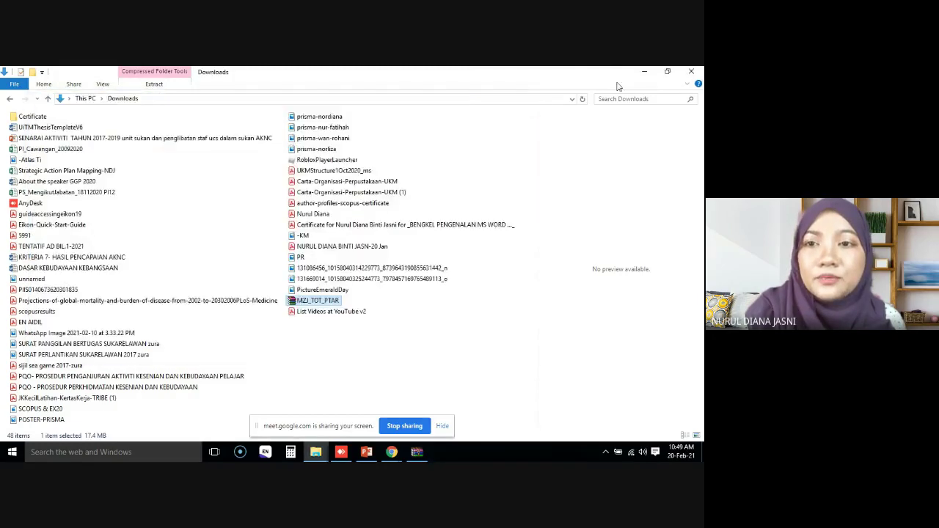
click(644, 72)
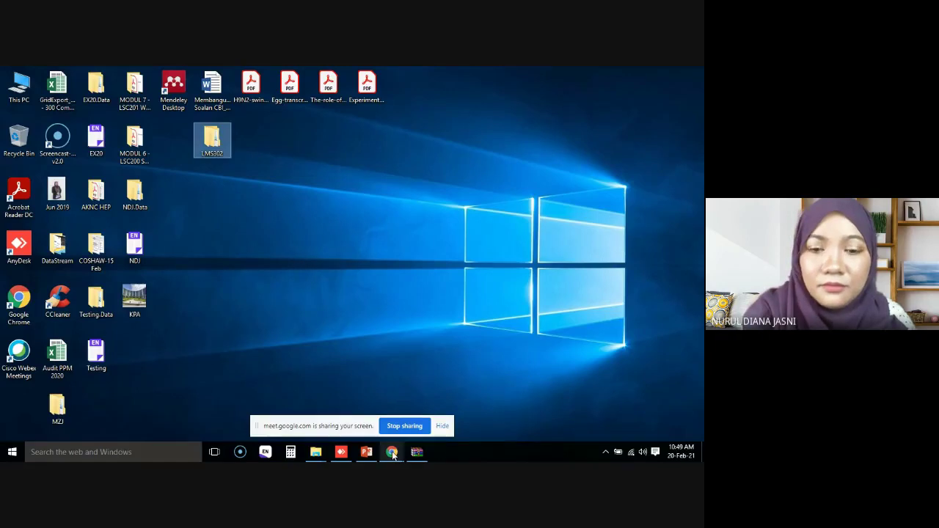
mouse_move(393, 454)
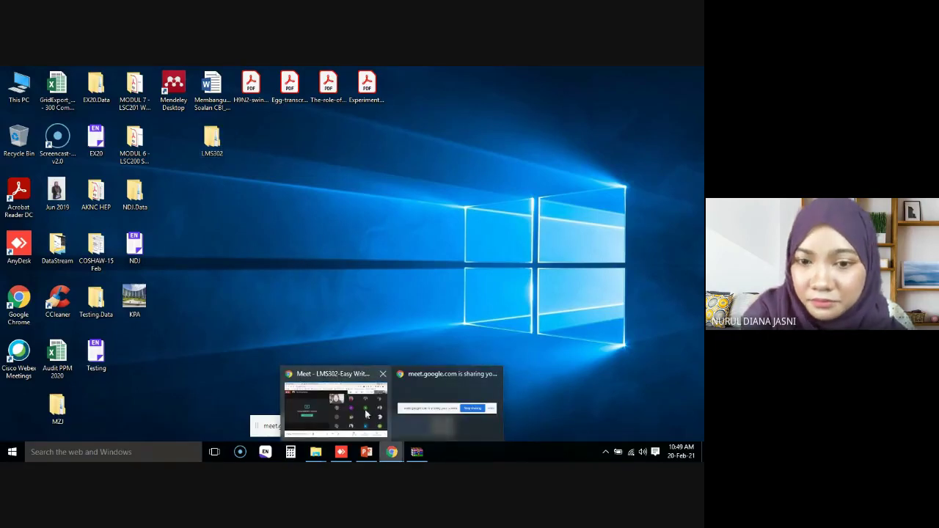
click(358, 411)
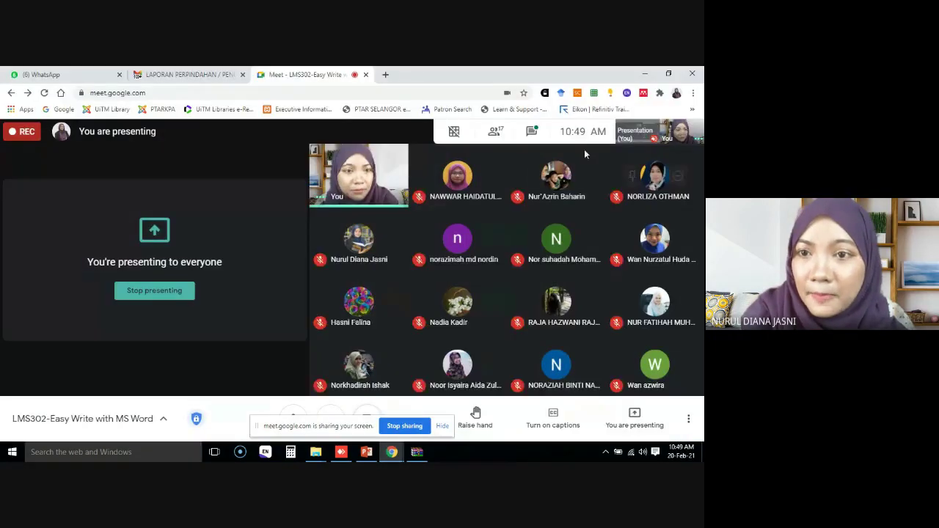
click(532, 134)
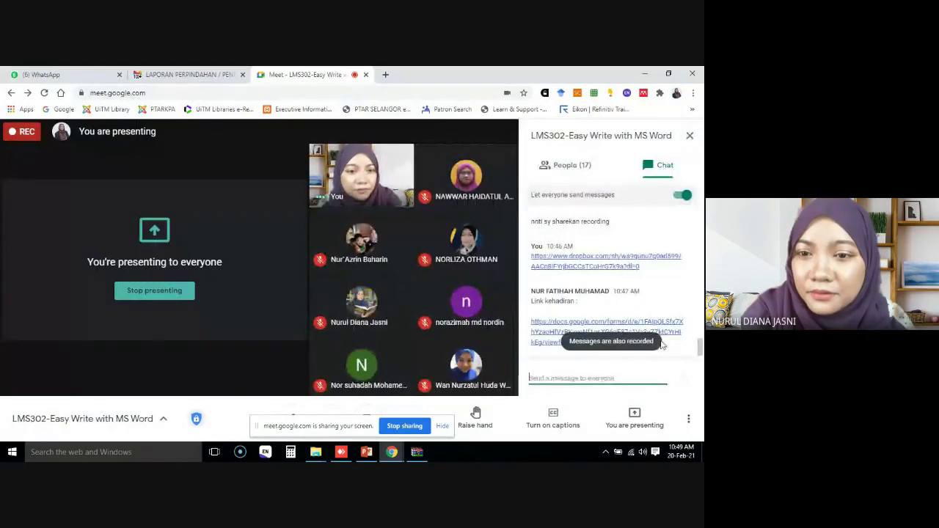
click(594, 264)
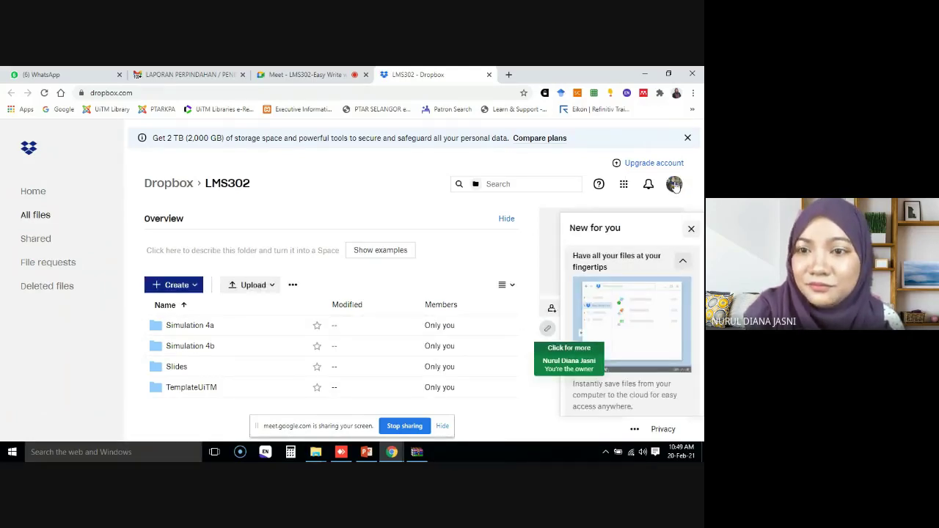
Step: Sign out of Dropbox, reopen the shared LMS302 link, and download it as LMS302.zip
click(674, 186)
click(576, 348)
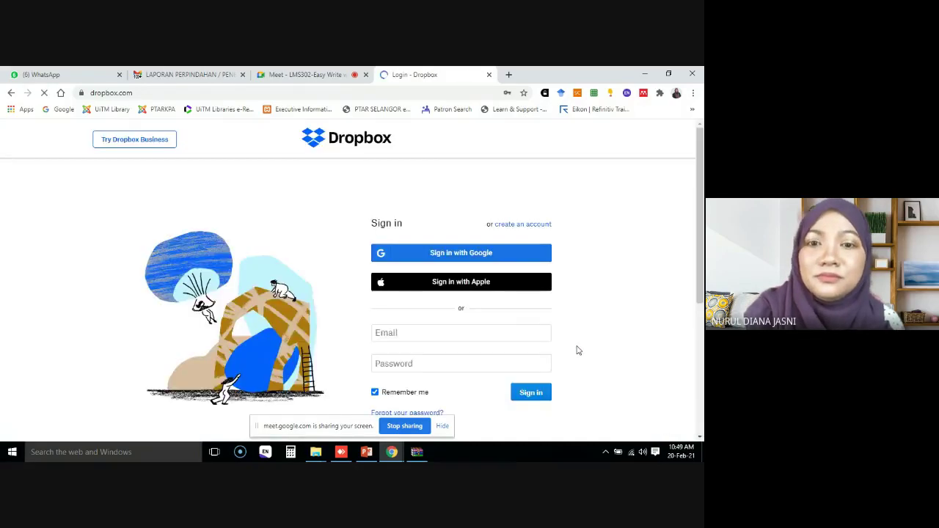
click(488, 75)
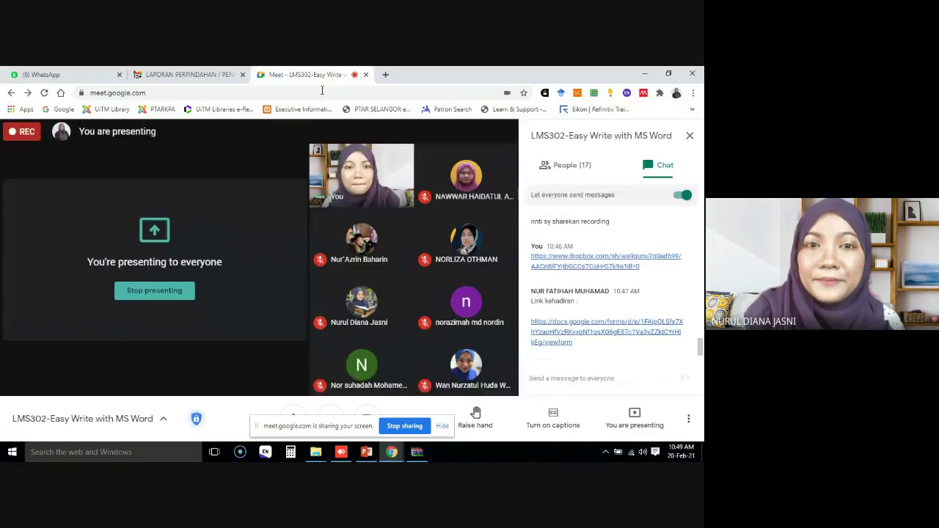
click(575, 261)
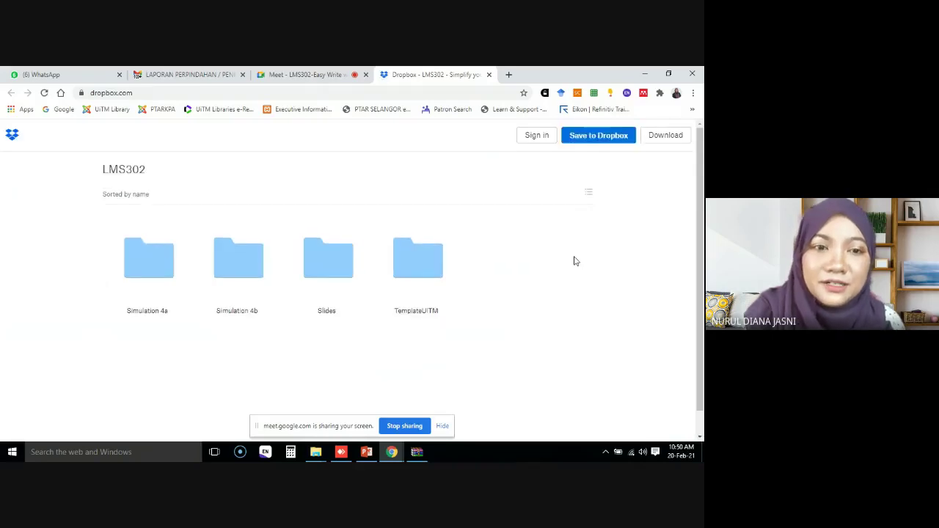
click(662, 139)
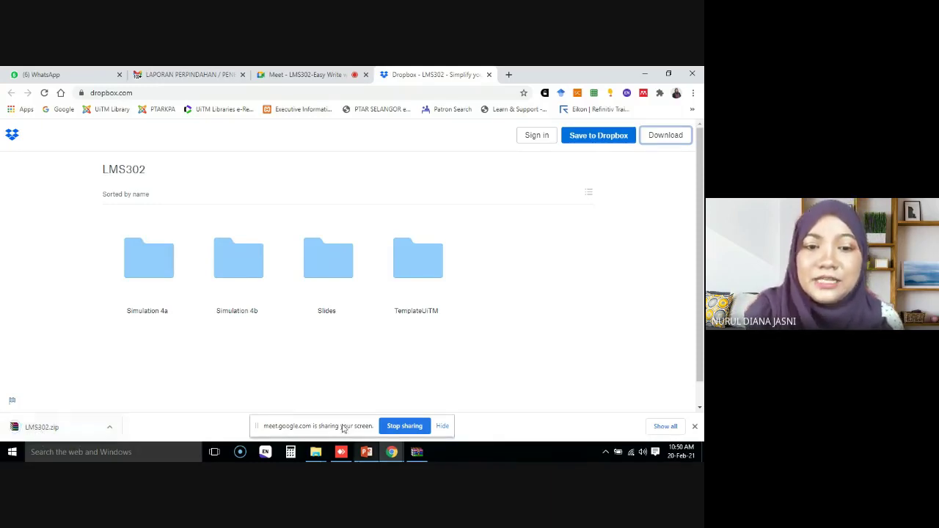
Step: Open LMS302.zip from Downloads in WinRAR, set its extraction destination to Desktop, then close it
mouse_move(316, 452)
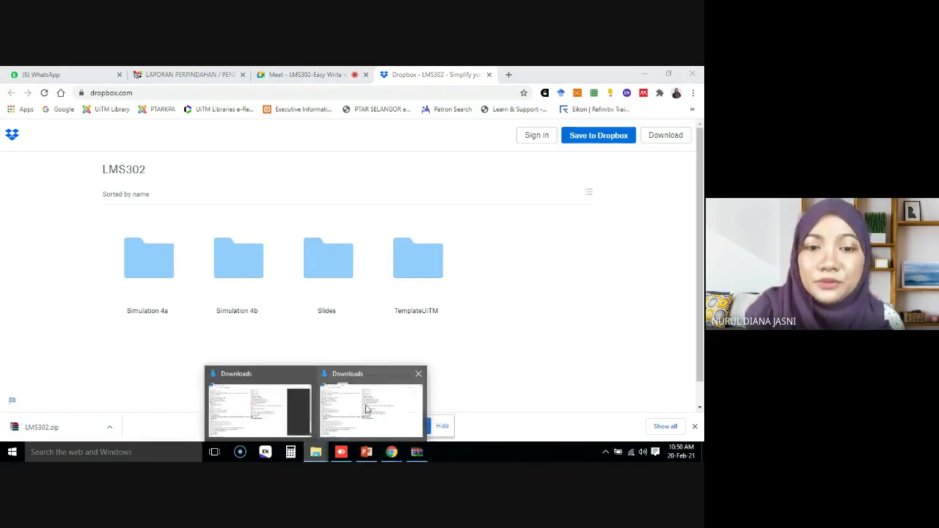
click(367, 408)
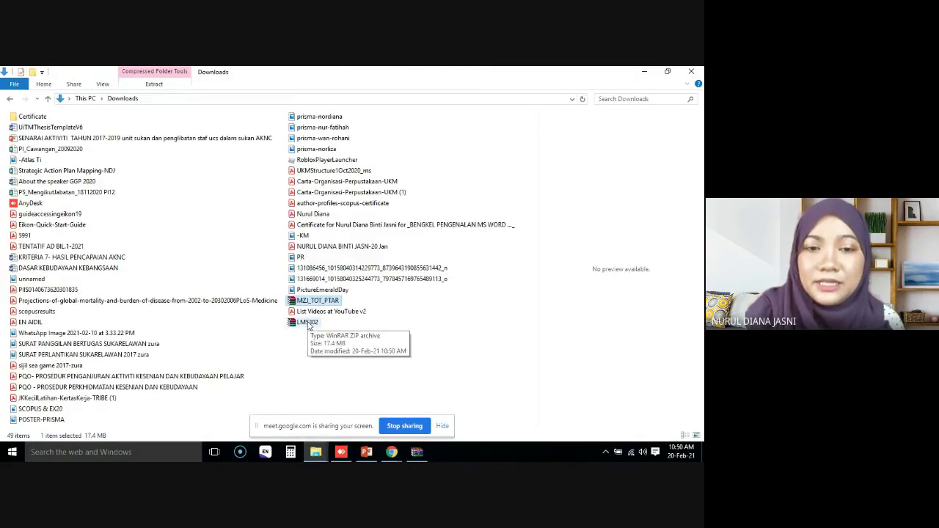
double_click(308, 323)
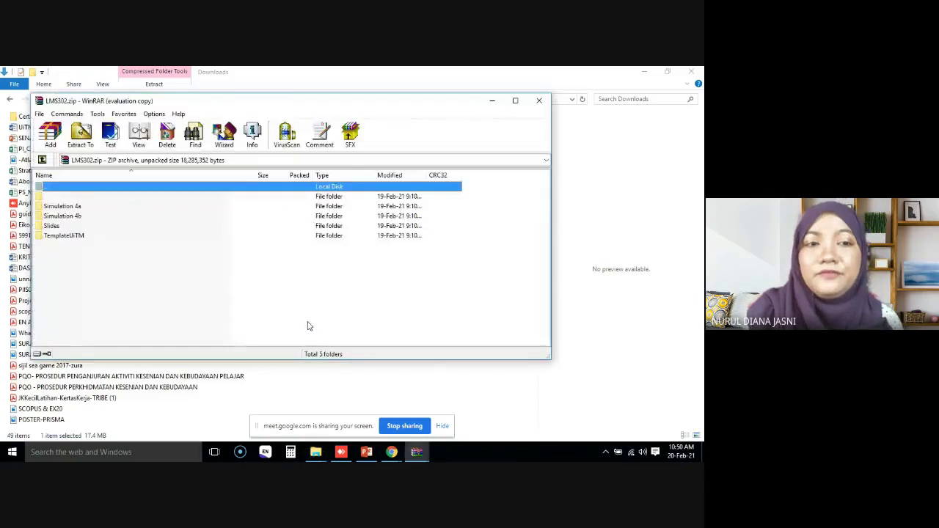
click(83, 135)
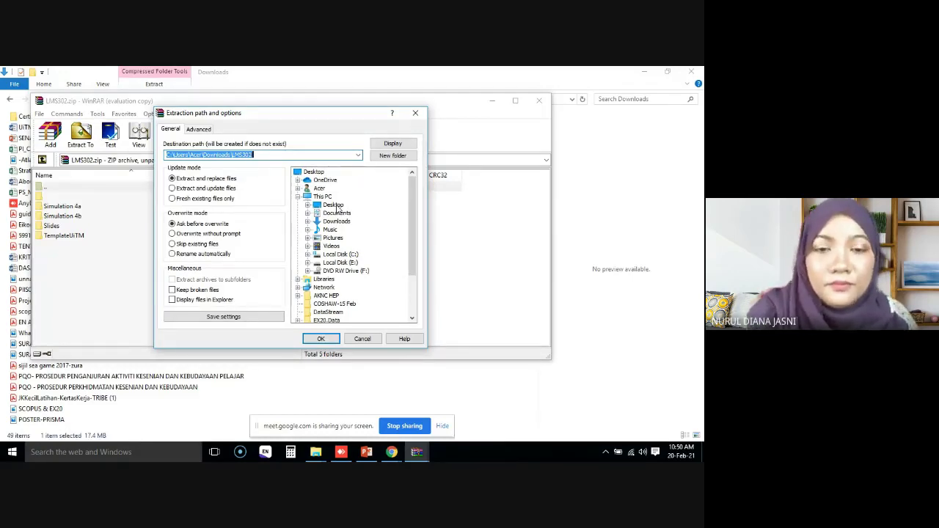
click(333, 204)
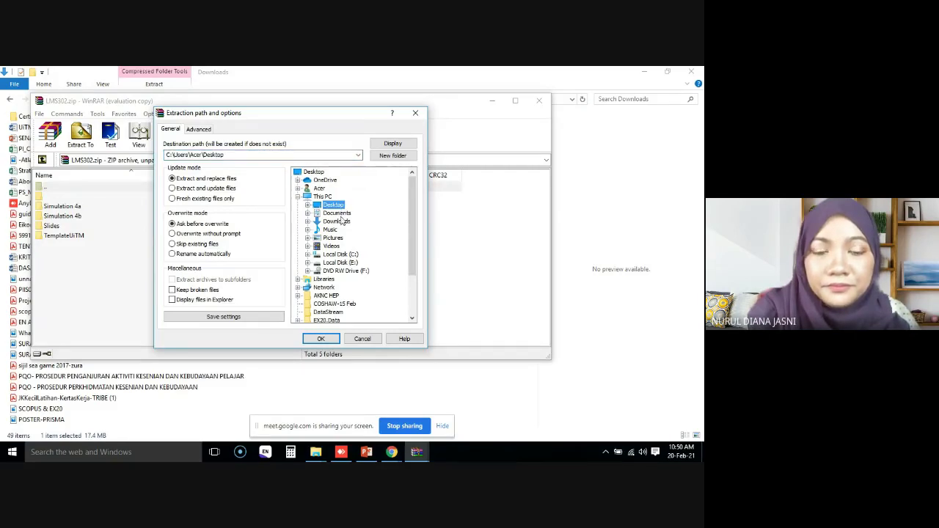
click(363, 339)
click(539, 103)
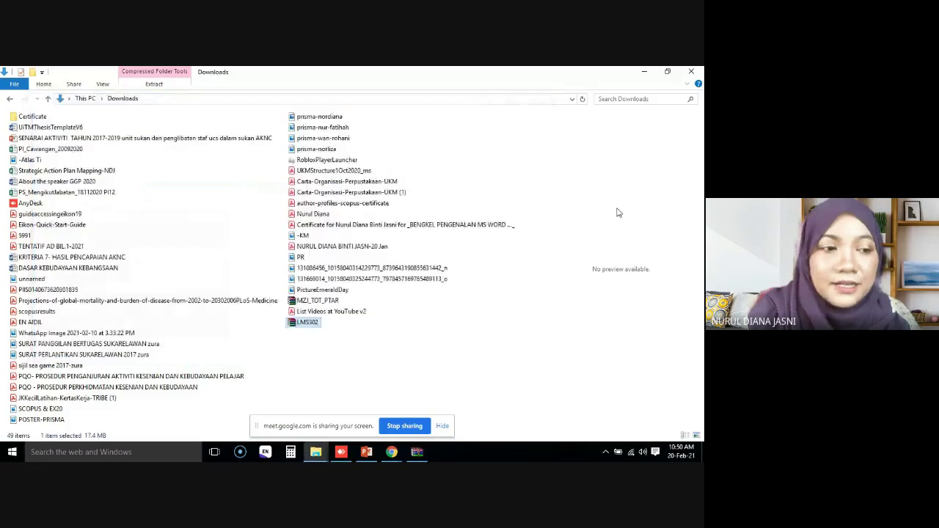
Step: Close the Downloads window and the Dropbox tab, then scroll the Meet chat to the shared links
click(690, 72)
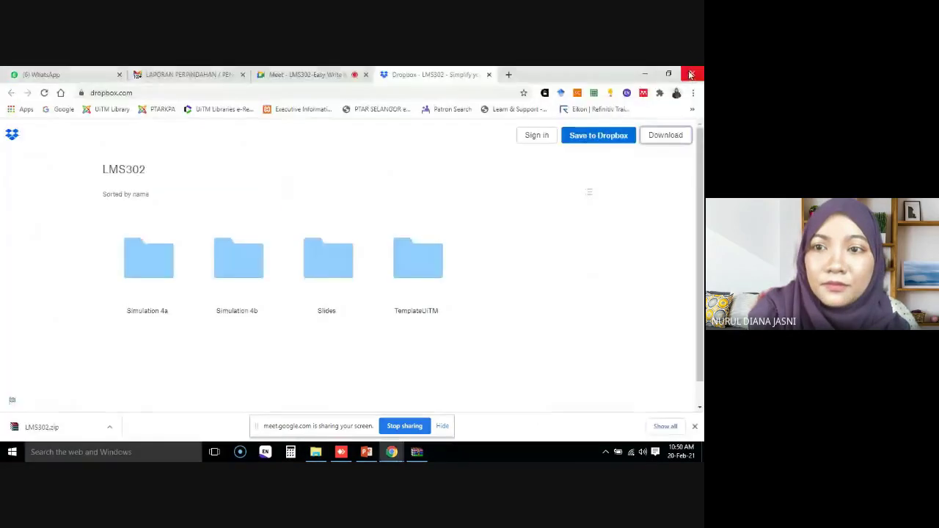
click(488, 75)
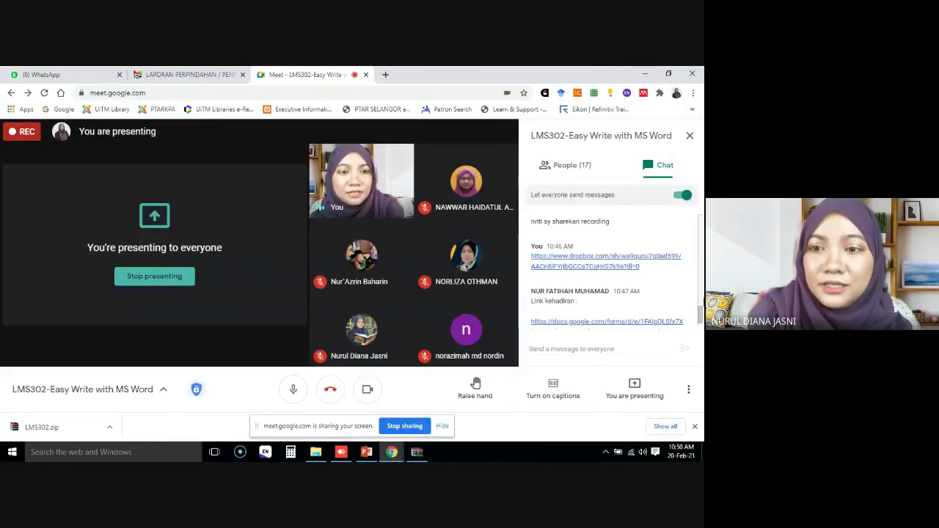
scroll(701, 339, down, 1)
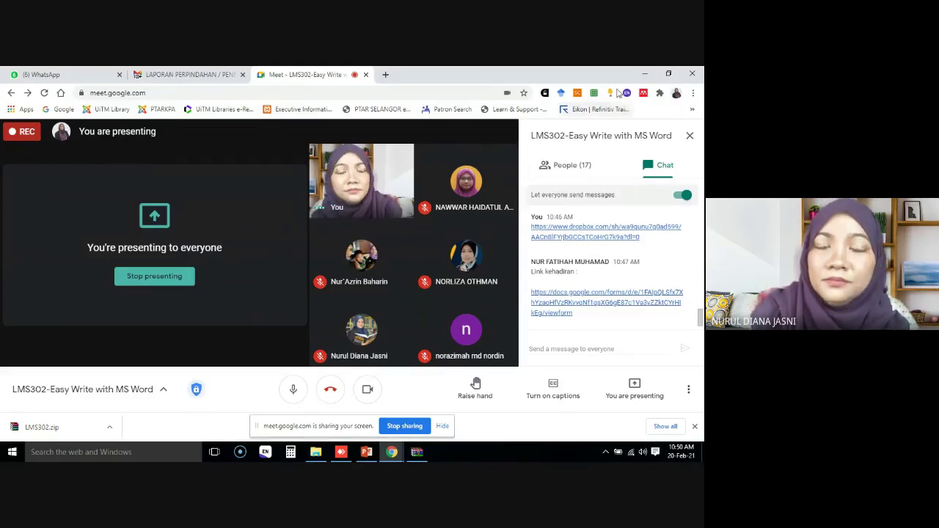
Step: Minimise the Google Meet Chrome window to reveal the LMS302 folder on the desktop
click(644, 76)
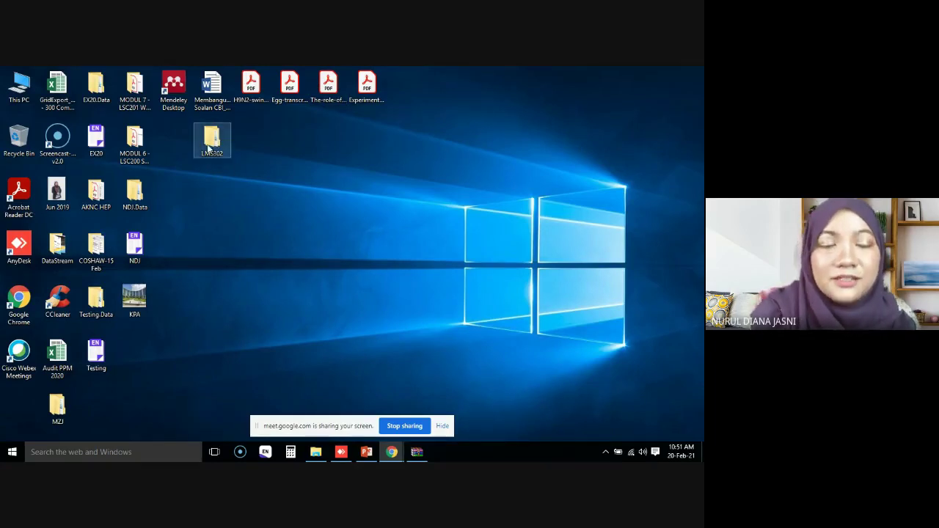
Step: Open LMS302 > Slides and preview MZJ_DOTX_Normal, the LMS302 slides, and List Videos at YouTube v2
double_click(213, 143)
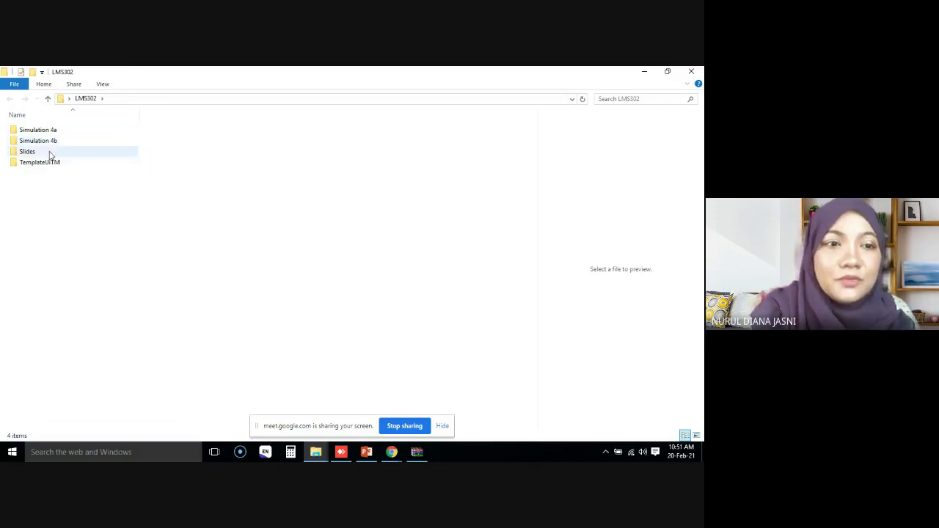
double_click(27, 152)
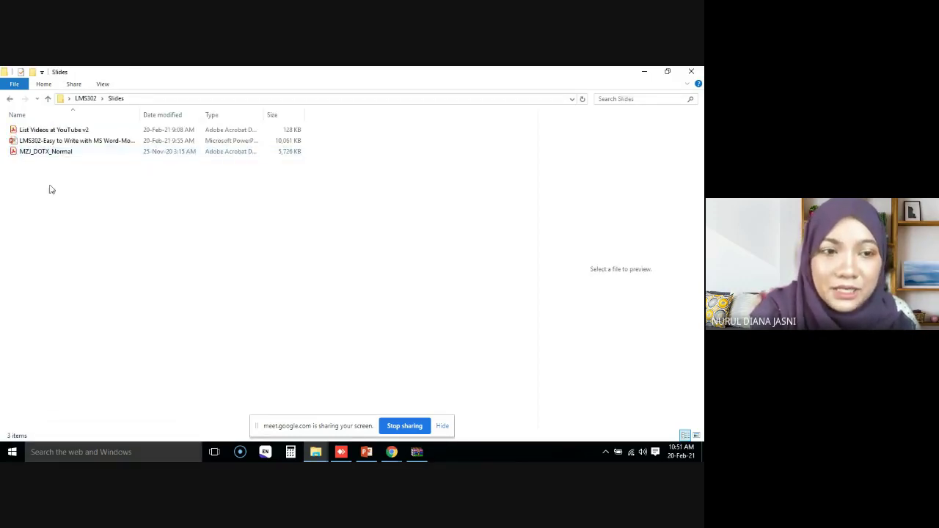
click(49, 153)
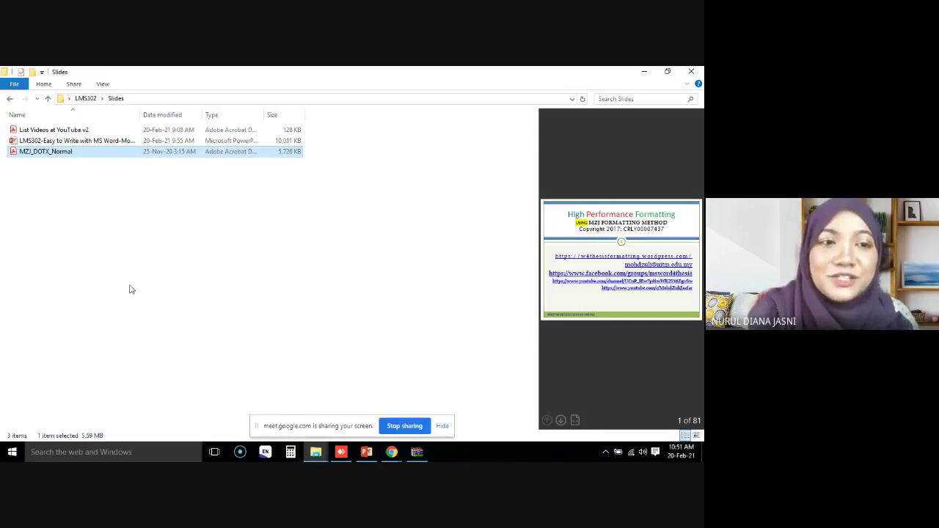
click(70, 146)
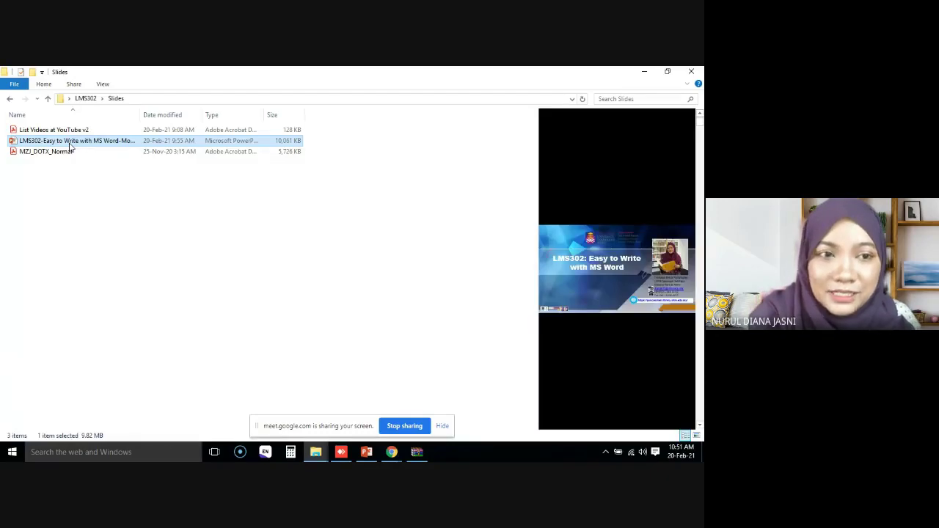
click(65, 131)
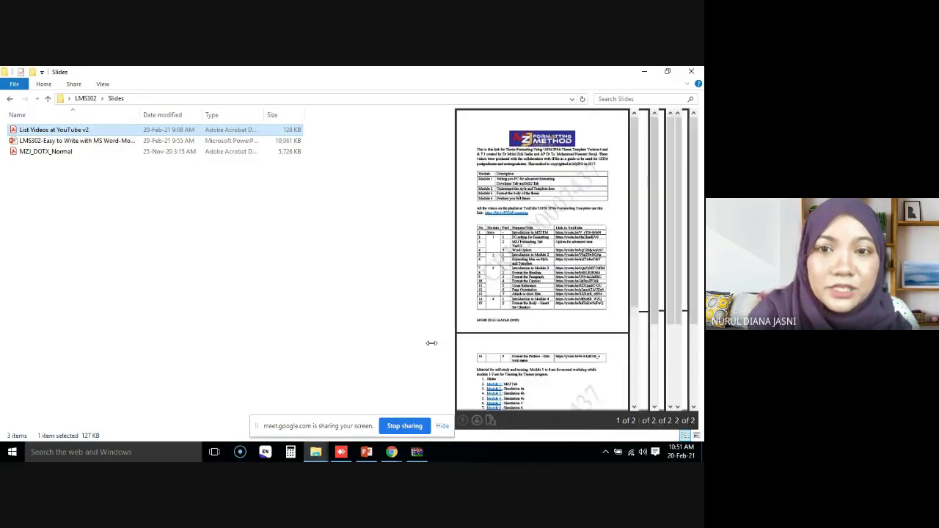
Step: Widen the PDF preview to read page two's video links, then close the other running program
drag(538, 363, 346, 337)
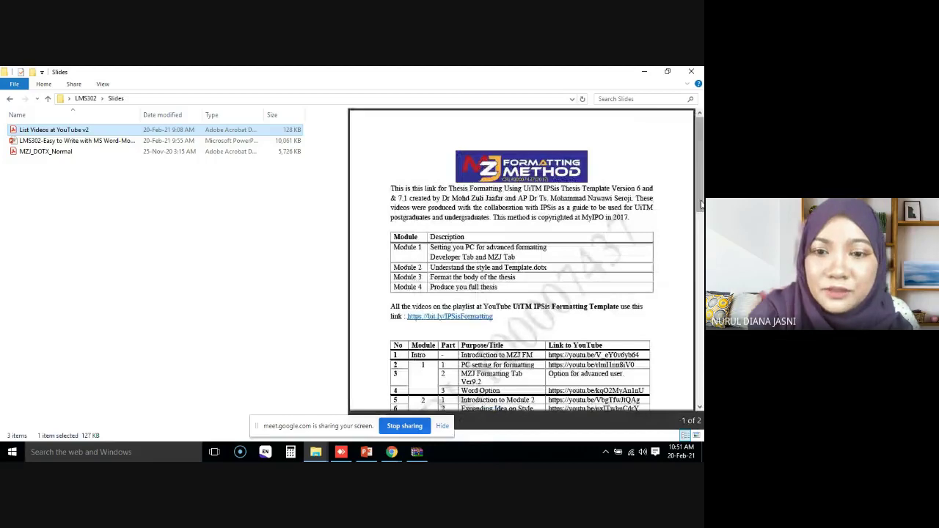
drag(700, 206, 700, 331)
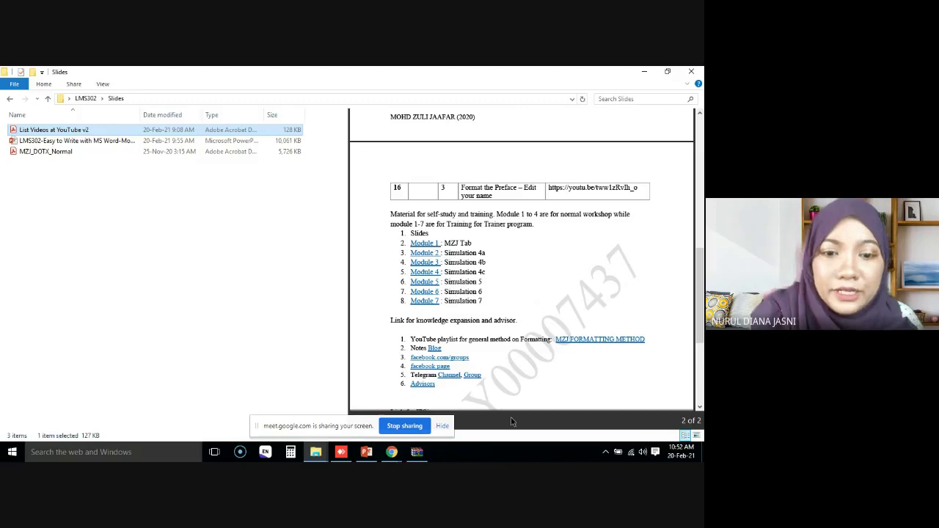
click(418, 456)
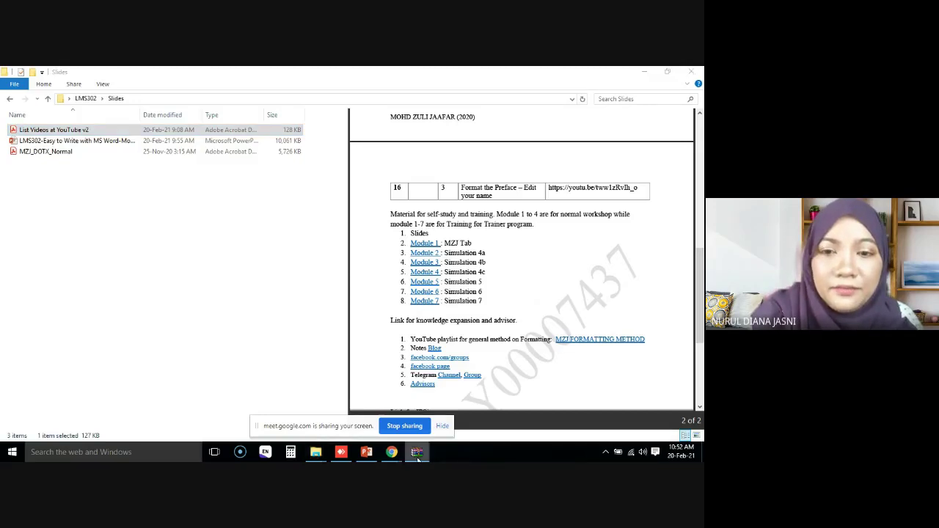
right_click(417, 456)
click(408, 432)
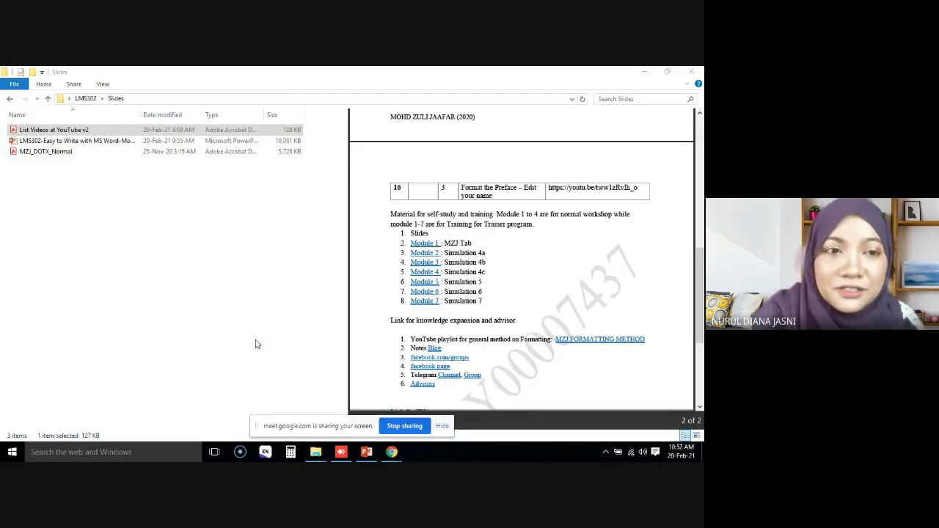
click(121, 297)
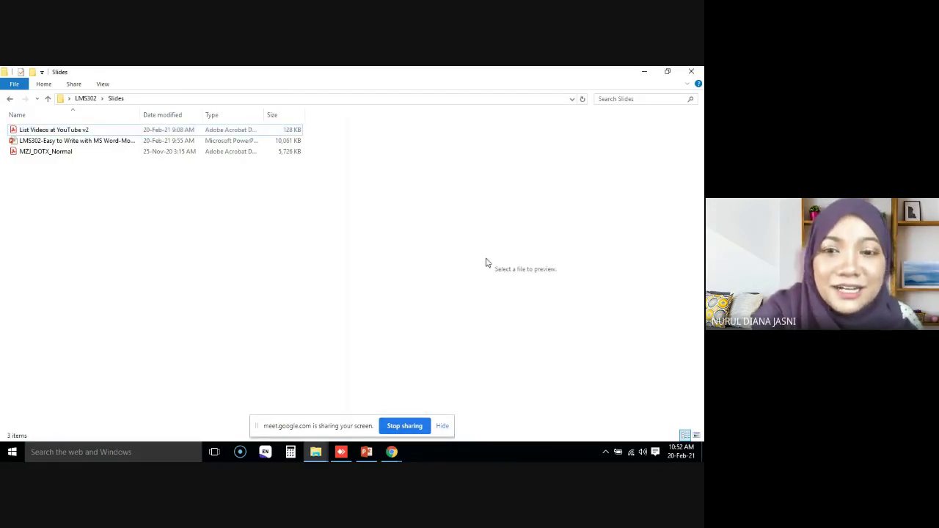
Step: Open LMS302 from the desktop, inspect the UiTMThesisTemplateV6(7) template in TemplateUiTM, then return to LMS302
click(643, 74)
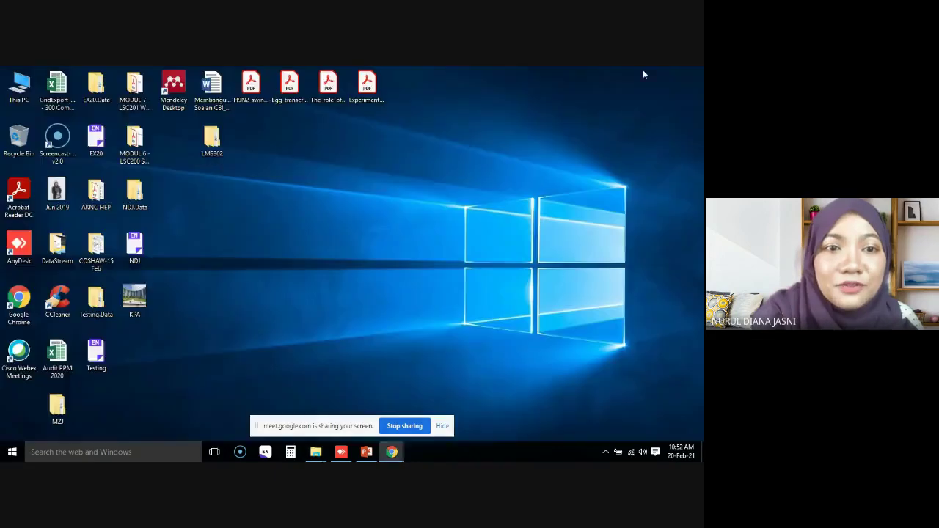
double_click(211, 136)
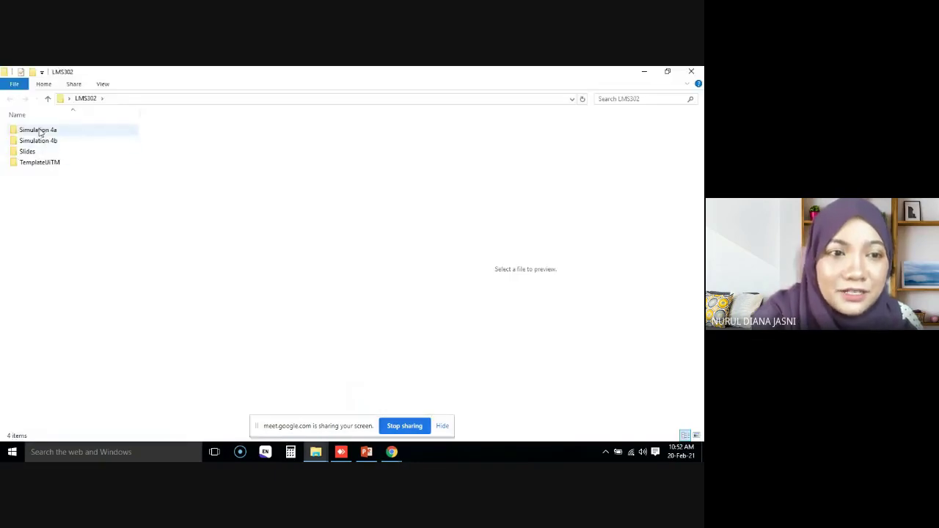
click(39, 165)
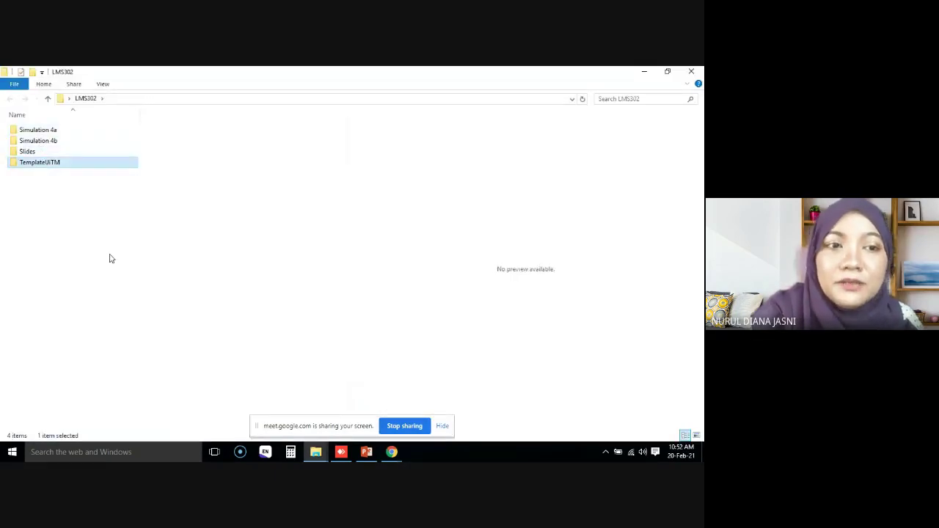
double_click(44, 167)
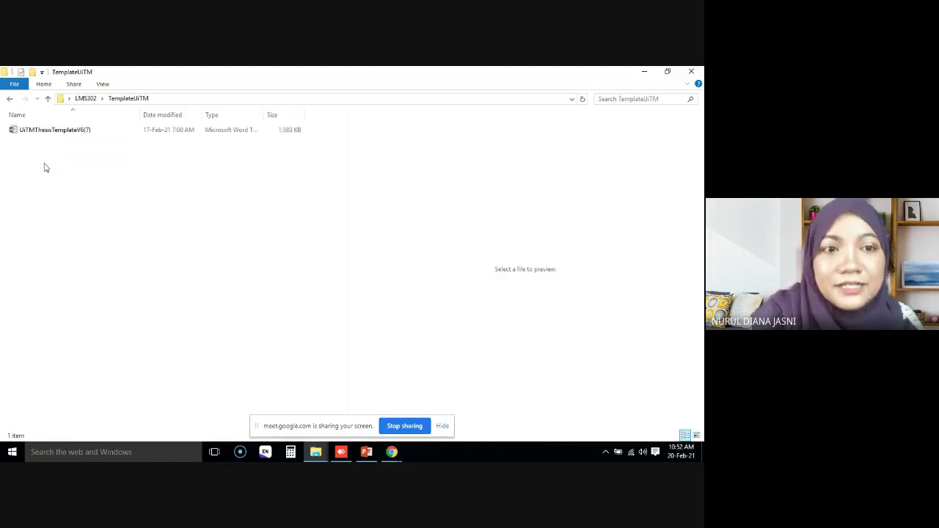
click(44, 131)
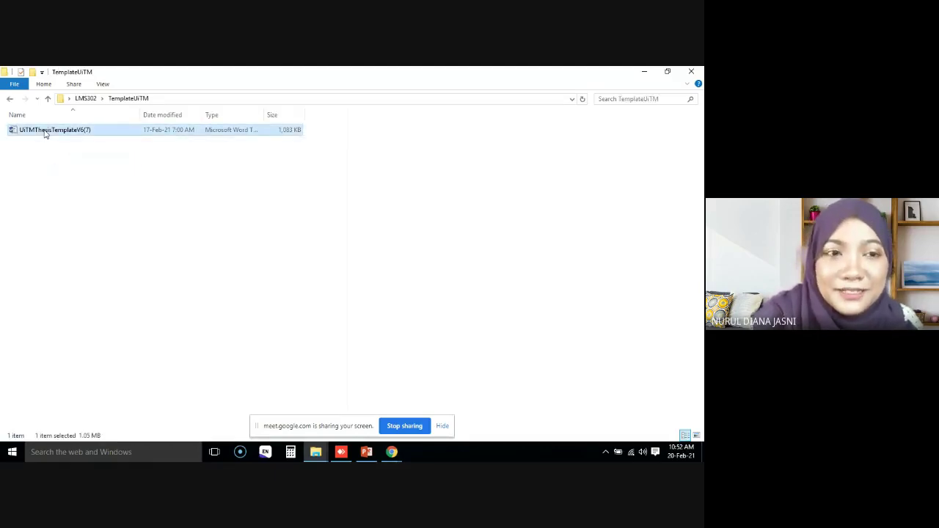
click(9, 101)
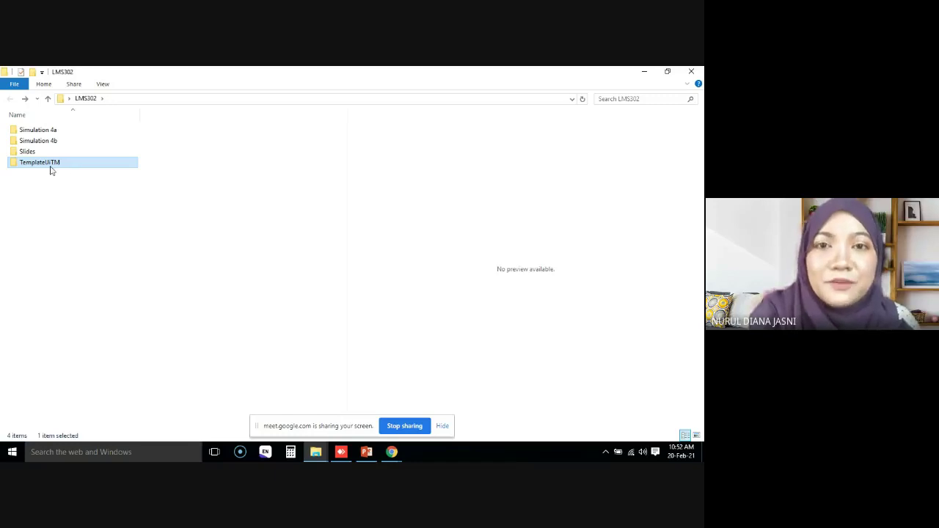
mouse_move(40, 167)
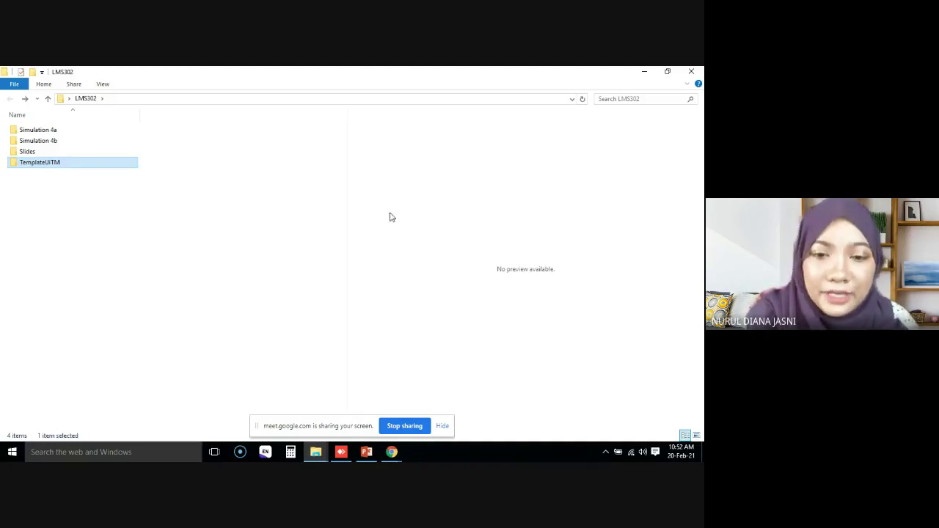
Step: Switch to the Module 1 presentation and move through slide 2 to the AIMS slide 3
click(366, 454)
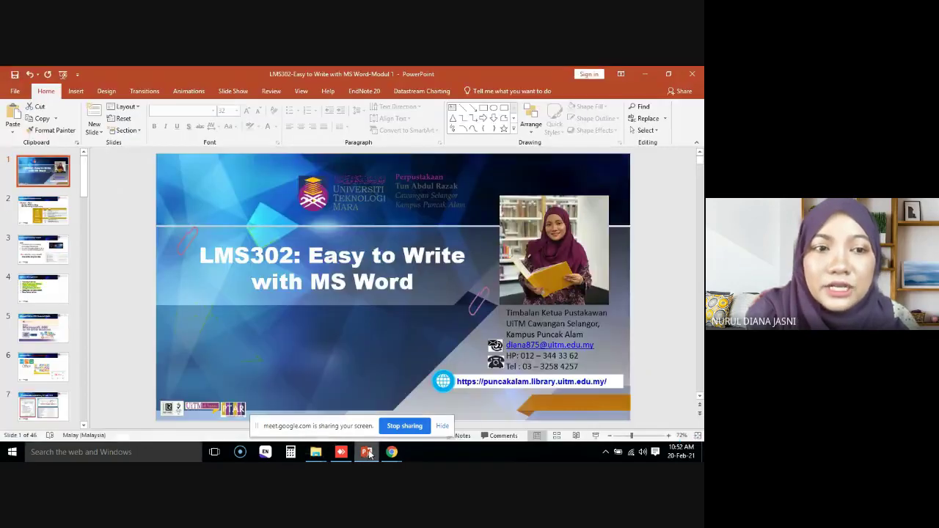
click(41, 214)
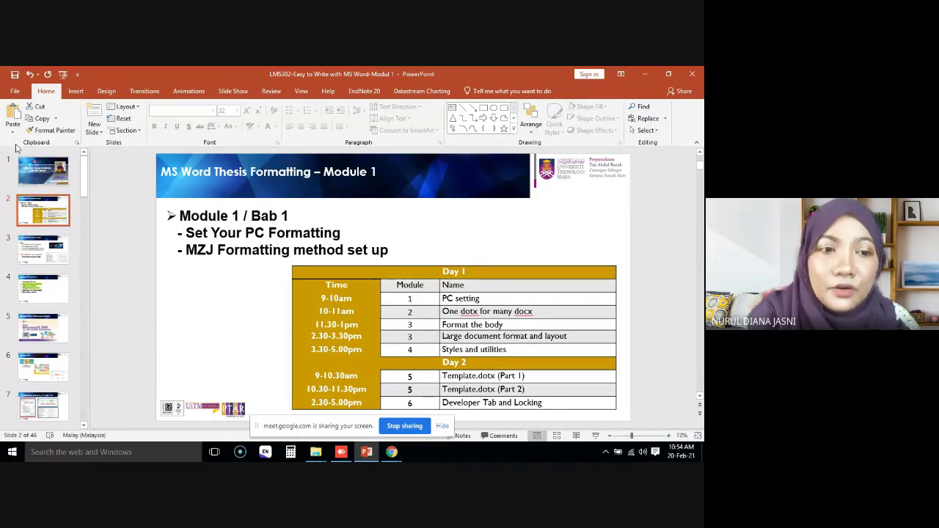
click(58, 250)
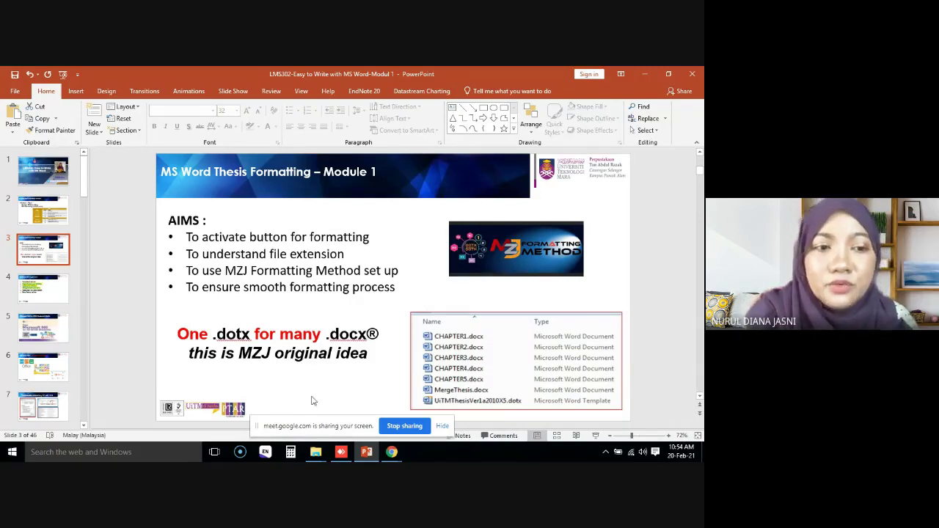
Step: Show slide 4, Systems Management, with its six computer maintenance steps
click(40, 291)
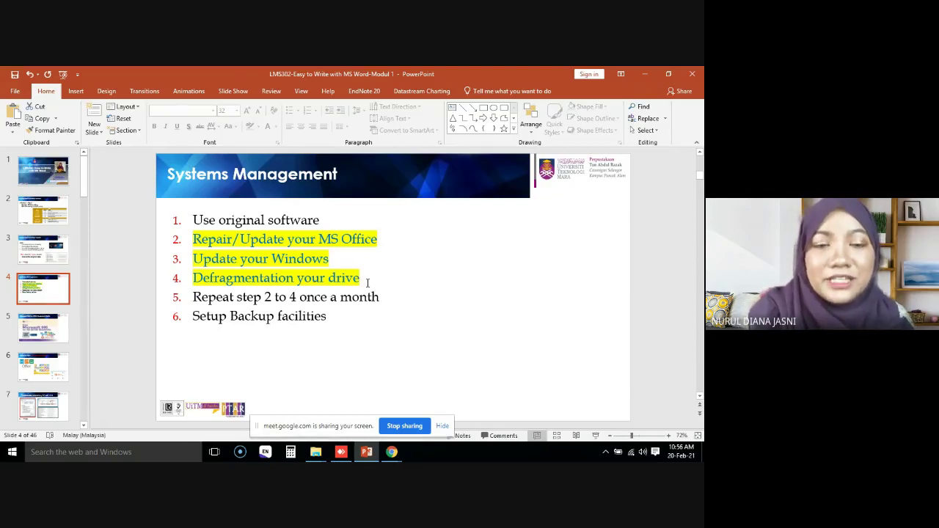
Step: Search Windows for 'disk defr' and launch Defragment and Optimize Drives
click(82, 452)
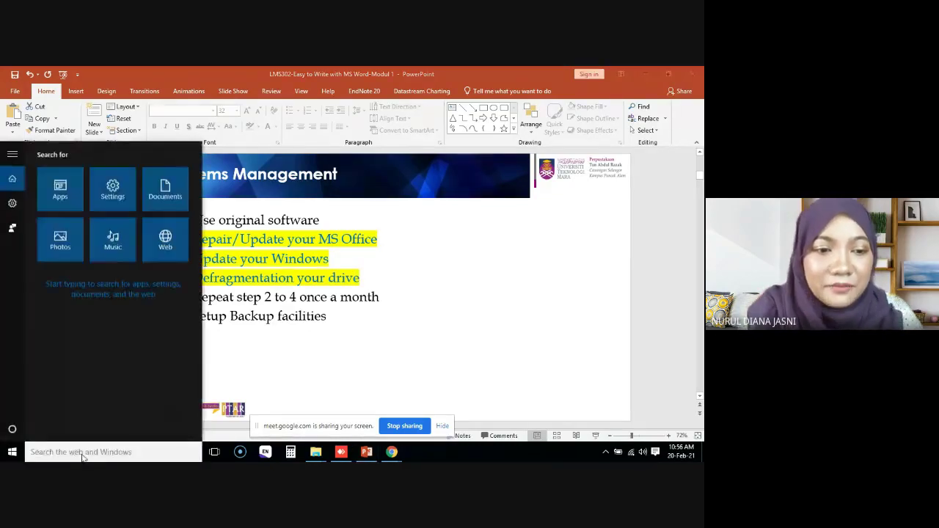
text(disk def)
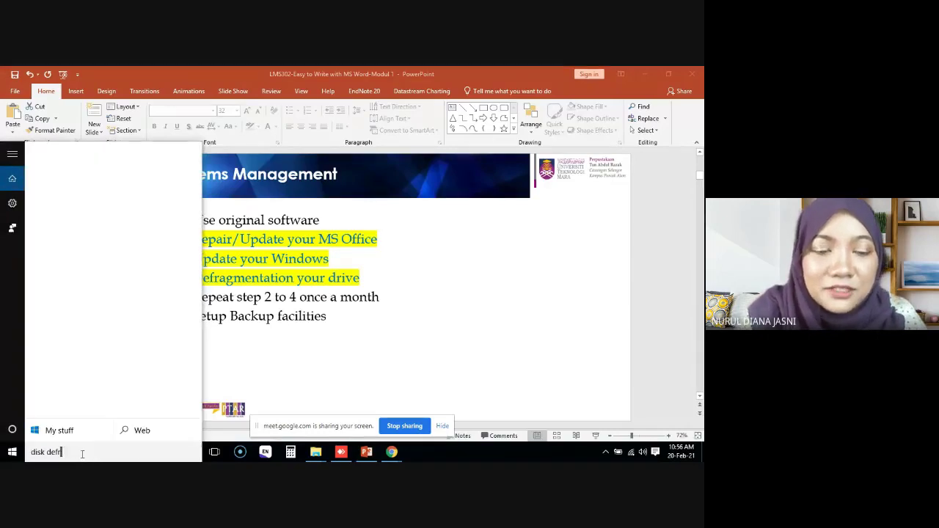
text(r)
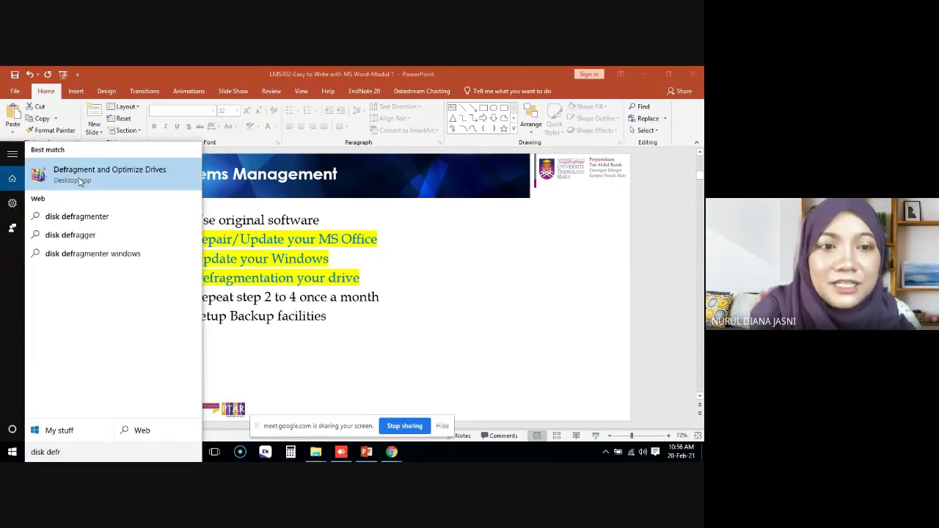
click(80, 182)
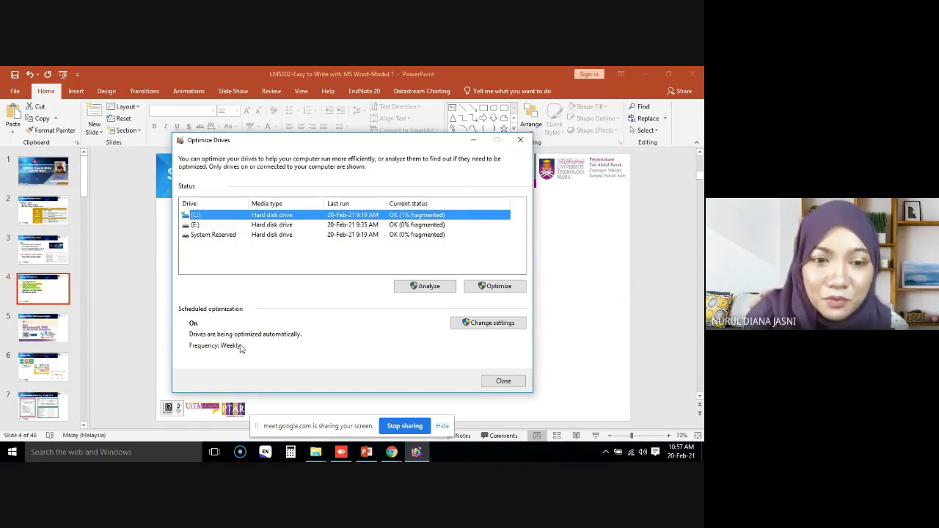
Step: Close the Optimize Drives window to get back to slide 4 in PowerPoint
click(520, 140)
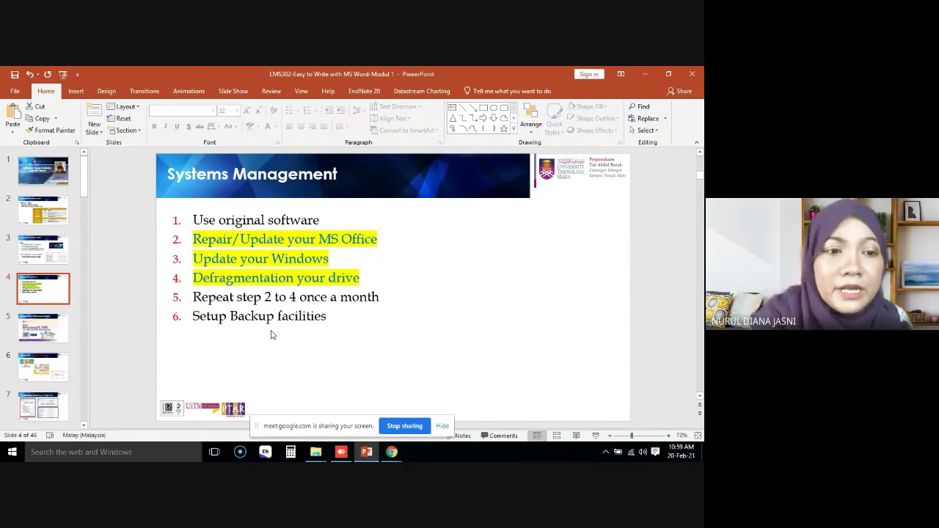
Step: Show slide 5, Microsoft 365 for UiTM Students & Staffs
click(41, 328)
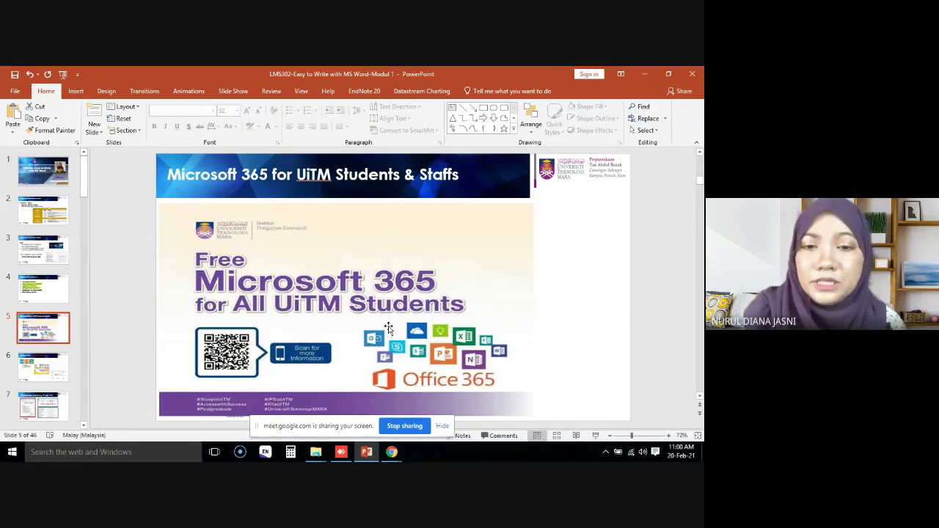
Step: Start the slide show from the Microsoft 365 slide and advance to 'To show file extension, W7 and W10'
click(48, 377)
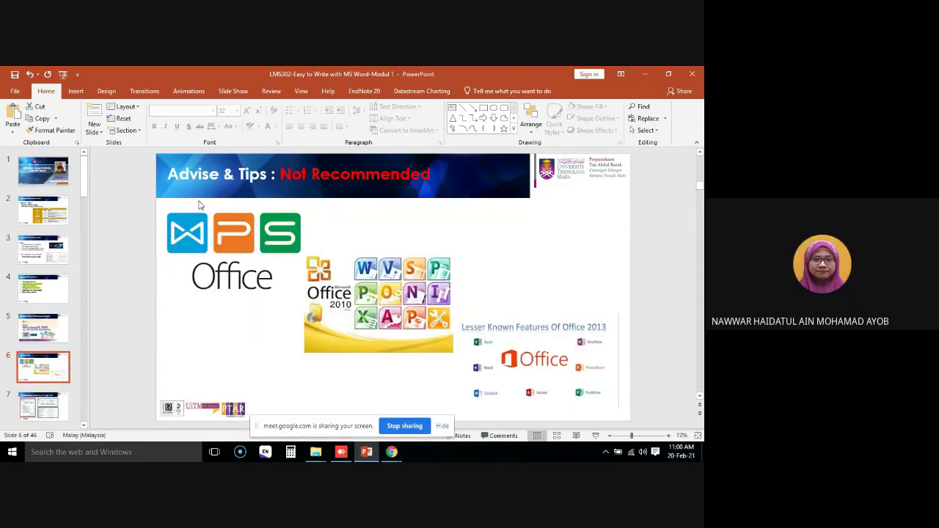
click(41, 343)
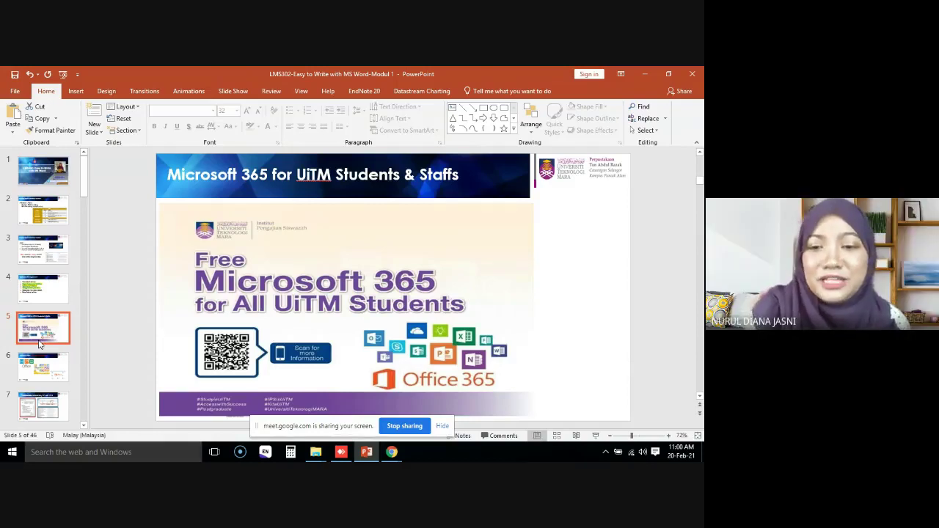
click(595, 435)
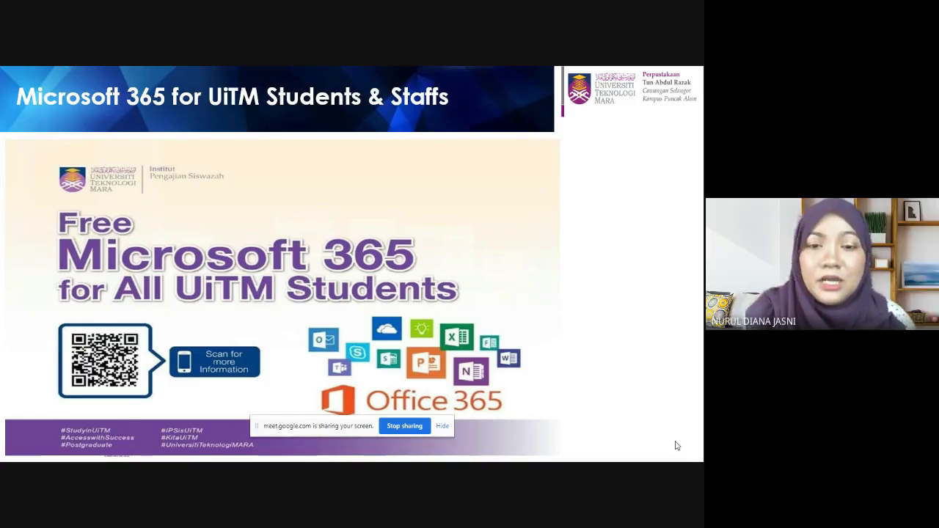
click(641, 420)
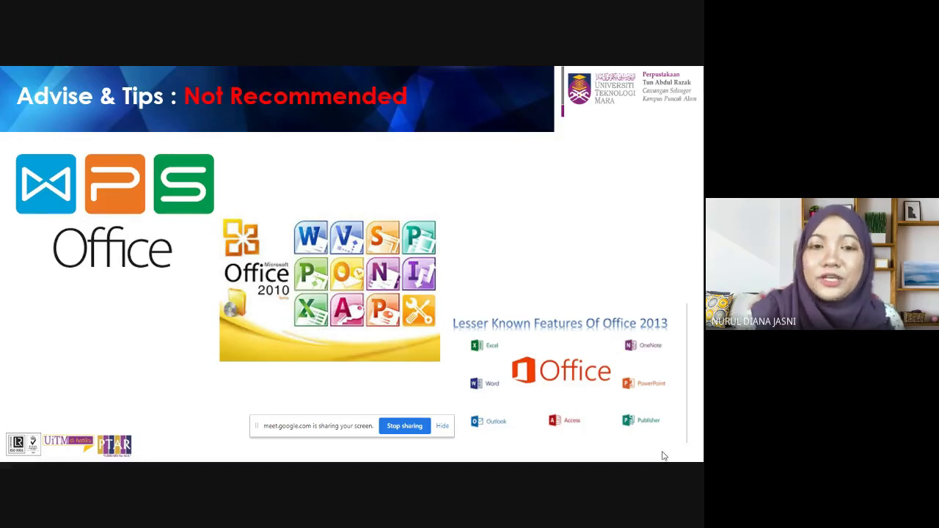
key(Right)
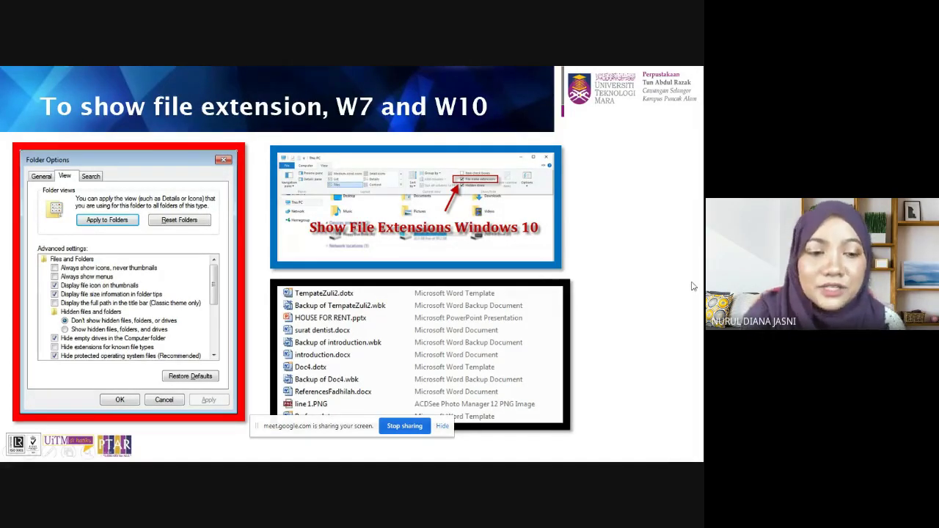
Step: End the slide show and clear PowerPoint and the folder window off the desktop
key(Escape)
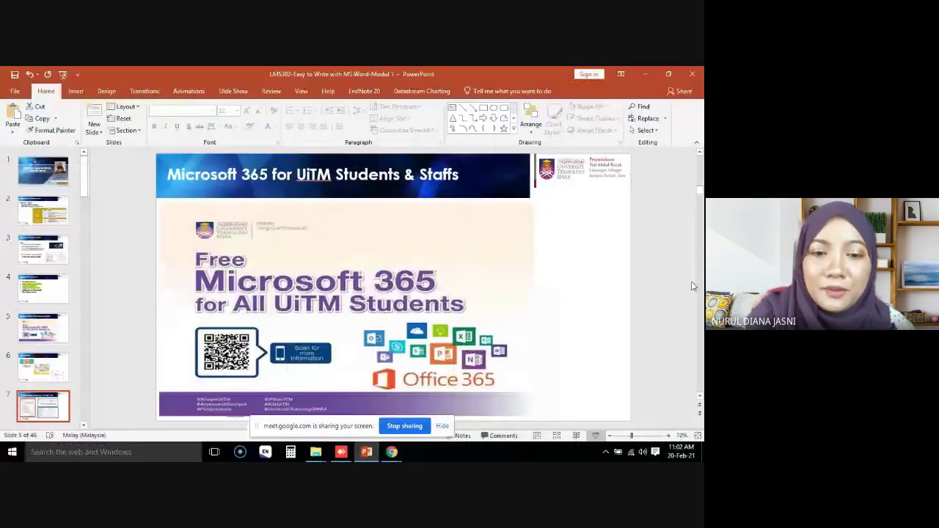
mouse_move(316, 452)
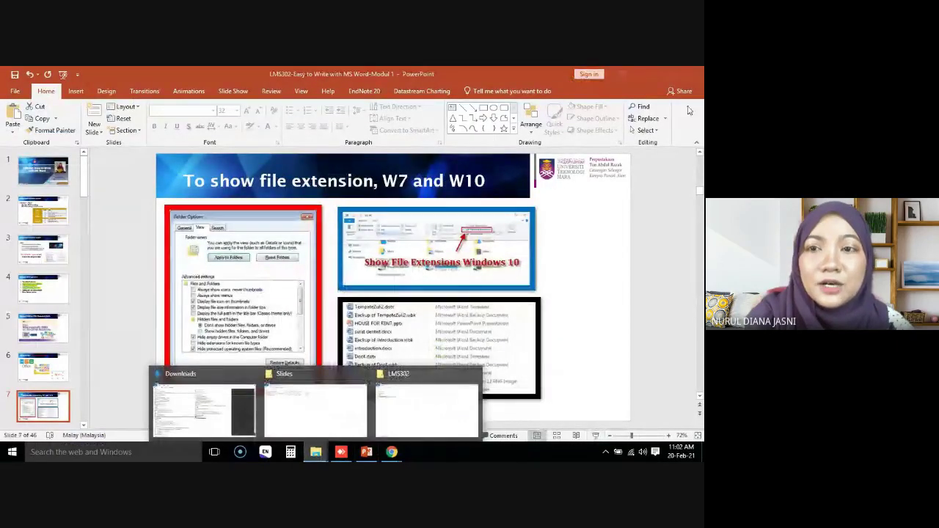
click(647, 72)
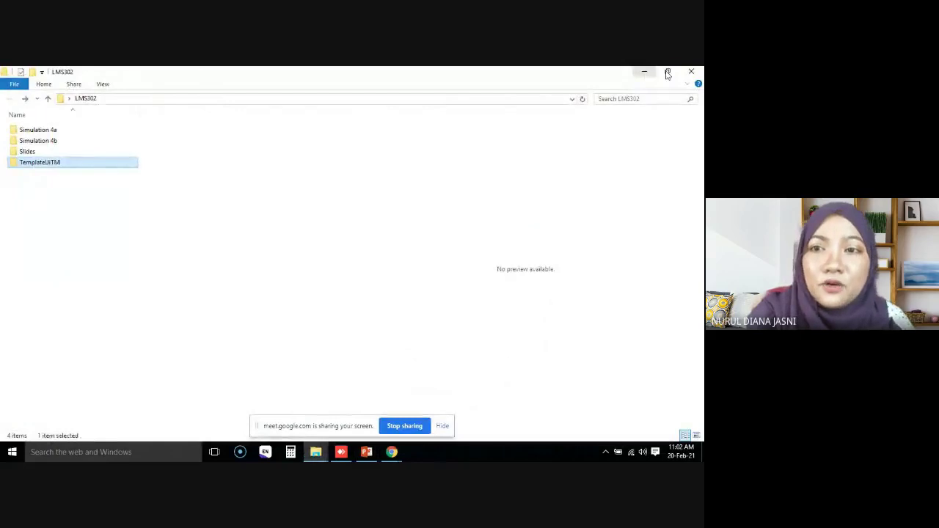
click(644, 72)
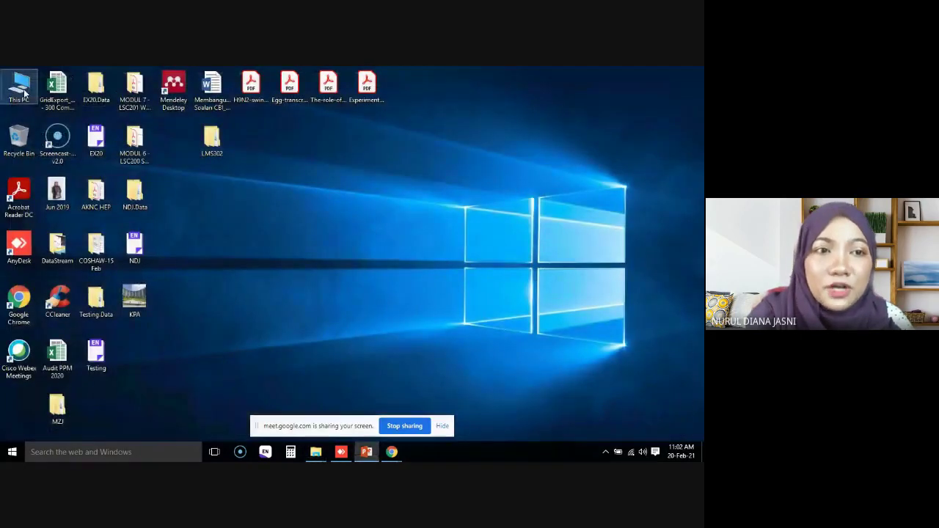
Step: Reach LMS302 through This PC and Desktop, peeking into Downloads, then return to PowerPoint
double_click(24, 91)
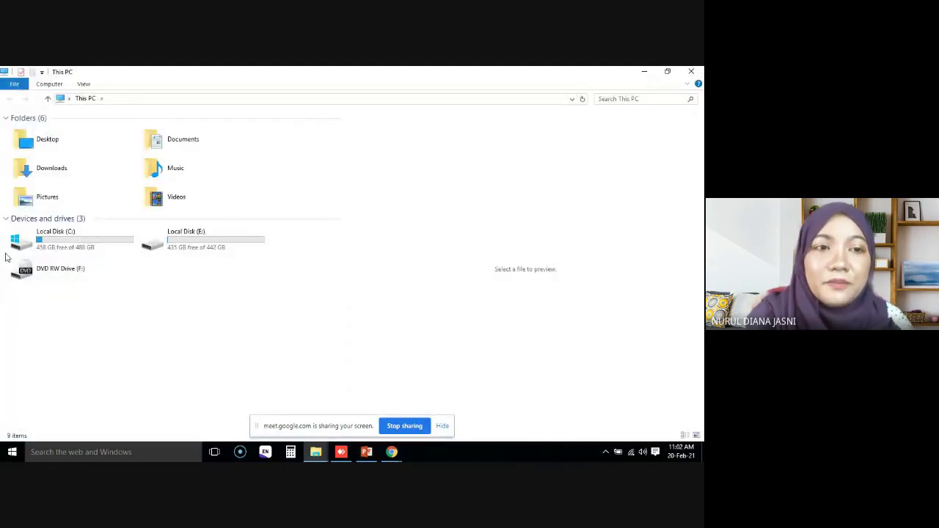
click(53, 175)
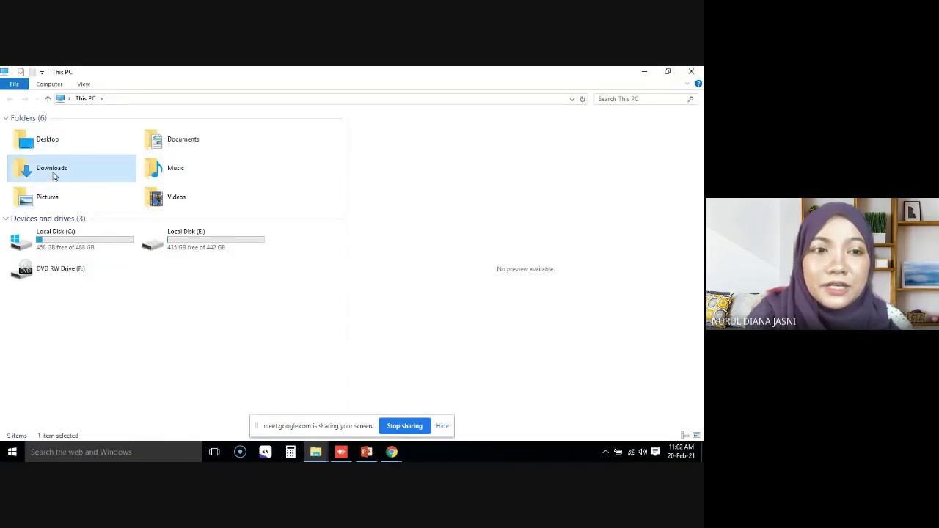
double_click(52, 174)
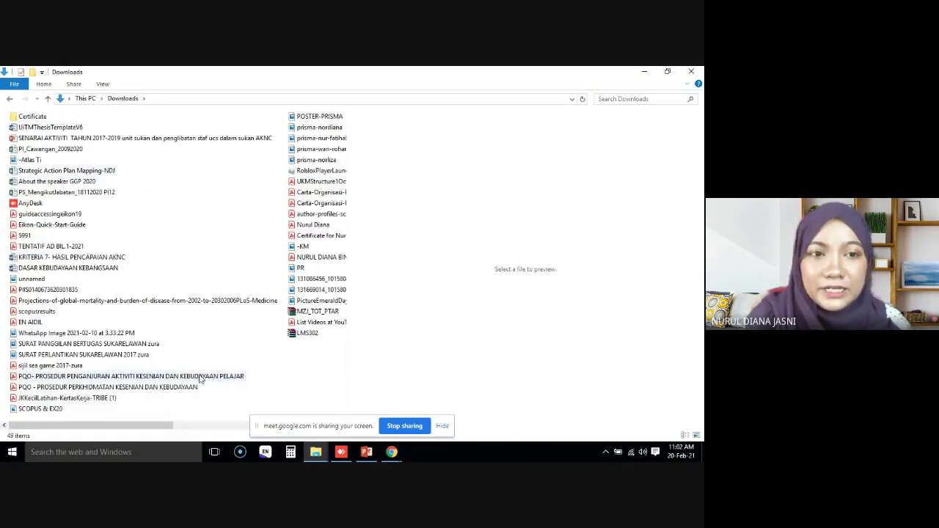
click(9, 99)
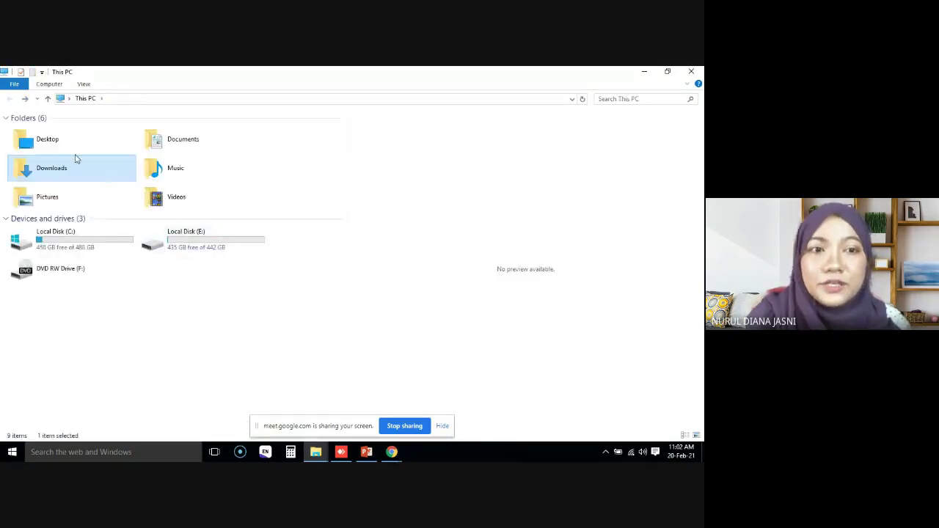
double_click(48, 140)
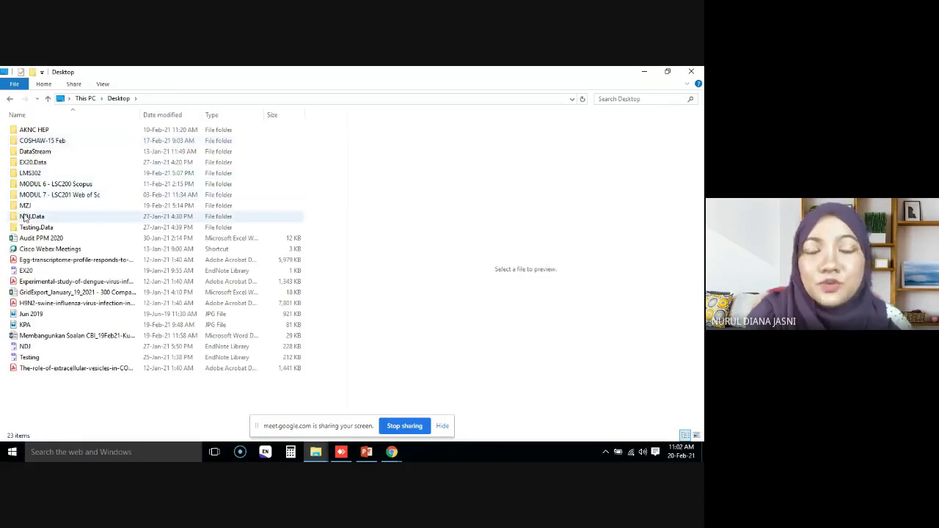
double_click(36, 176)
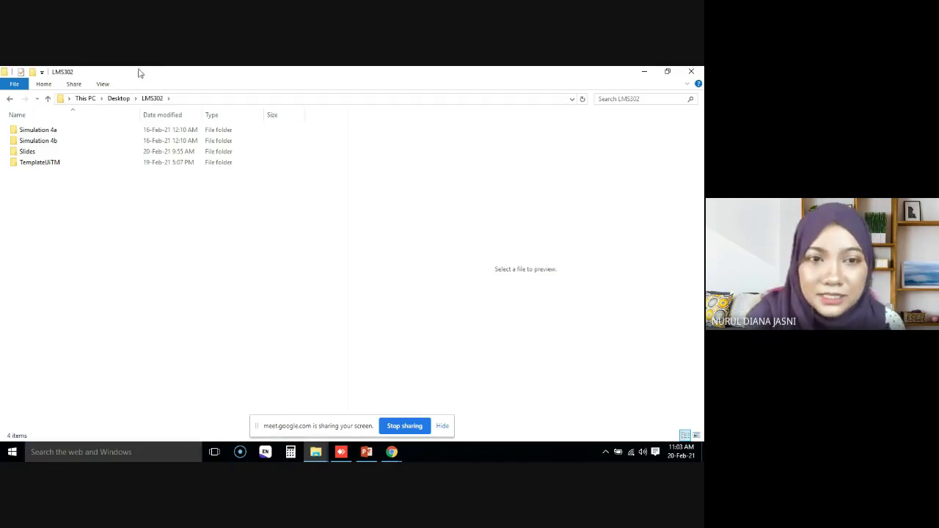
click(368, 453)
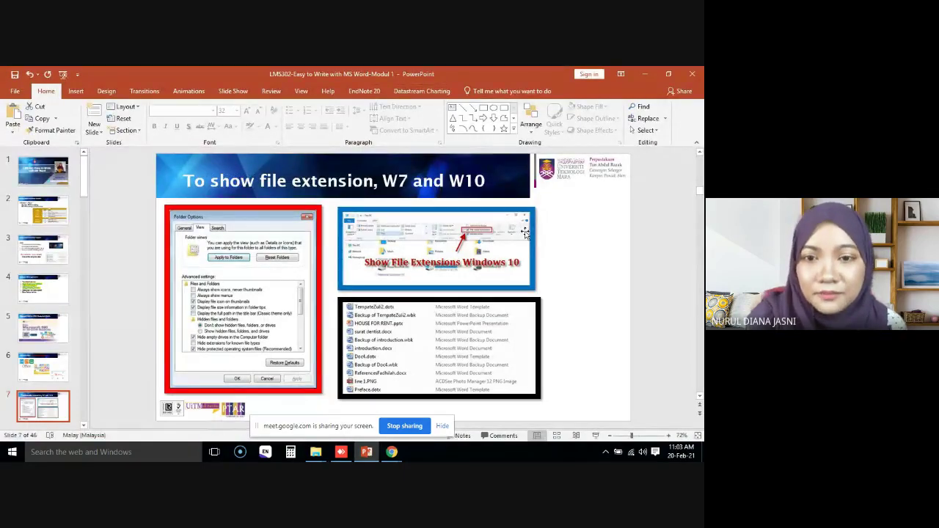
Step: Minimize PowerPoint to reveal the LMS302 folder with its four subfolders
click(644, 74)
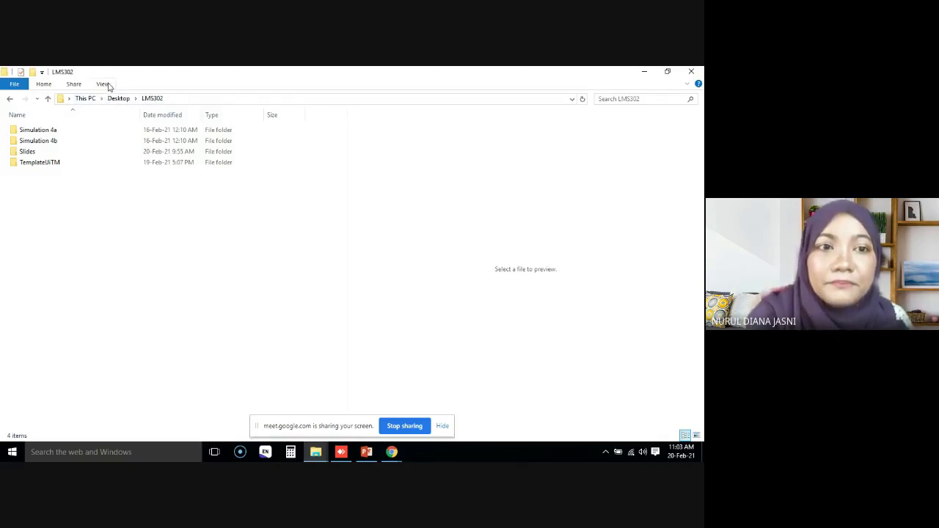
Step: Switch on the Navigation pane so Quick access, OneDrive, This PC and Network appear beside LMS302
click(103, 84)
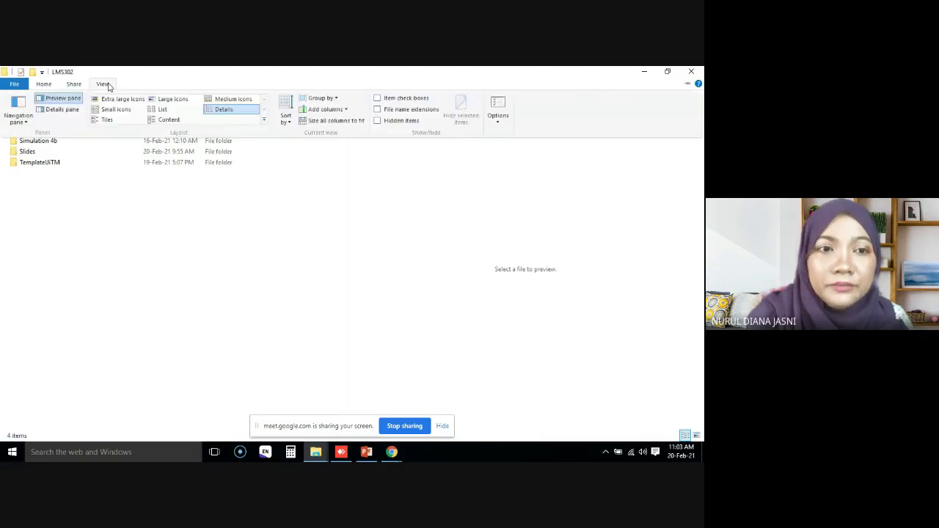
click(107, 85)
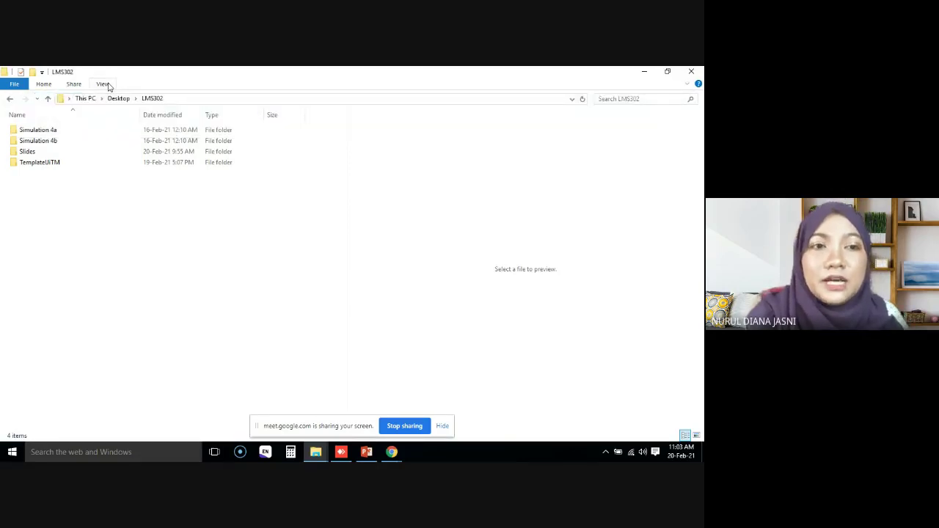
click(102, 84)
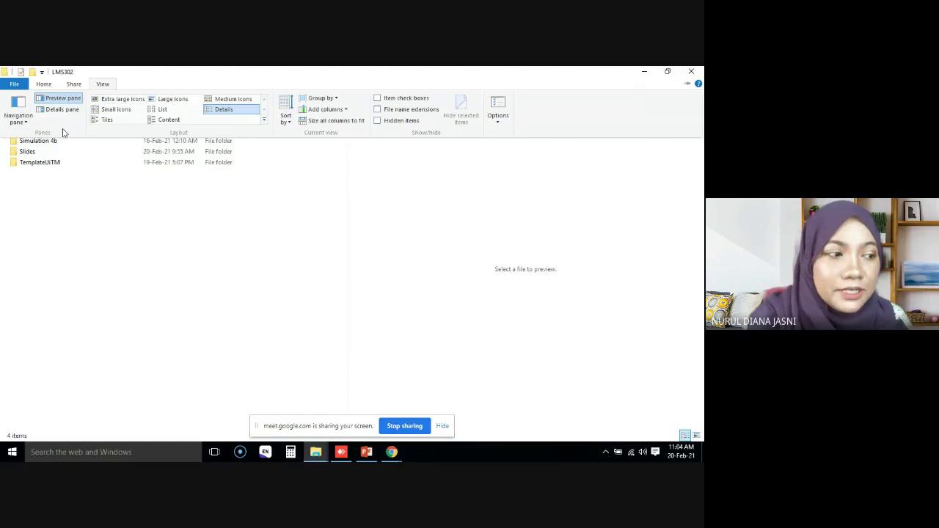
click(27, 126)
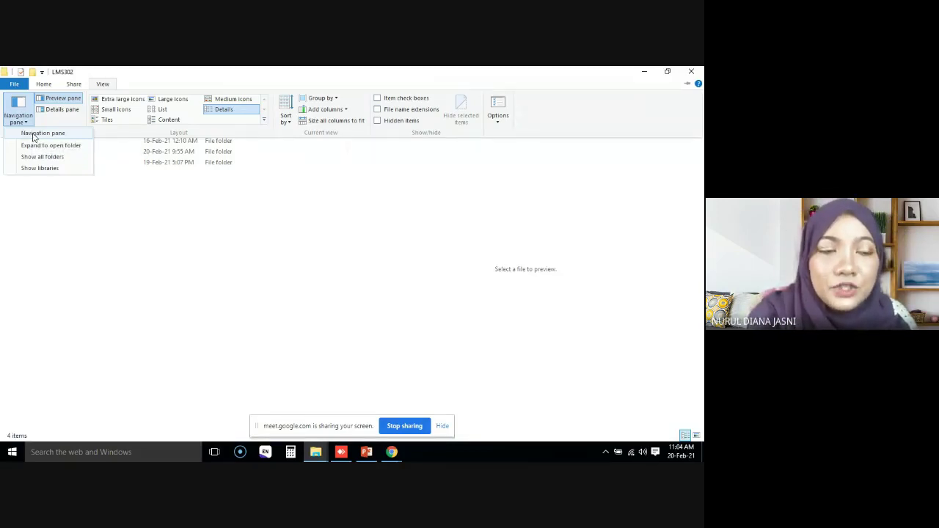
click(33, 136)
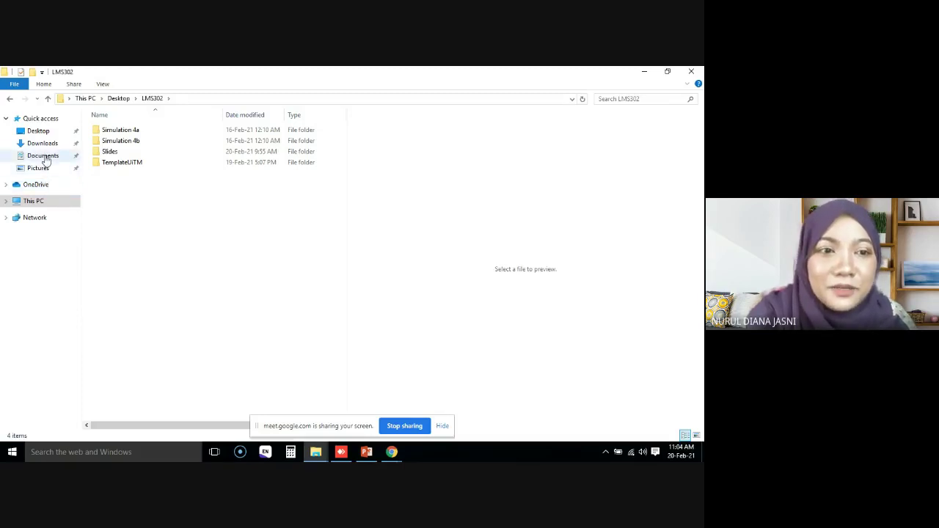
Step: Look through Documents, Downloads and This PC, then settle back on the Desktop folder
click(44, 156)
click(46, 143)
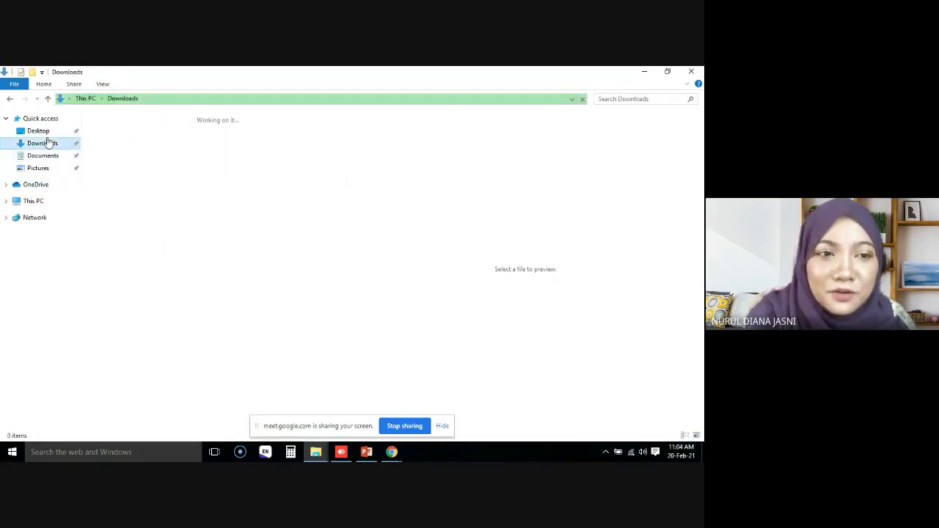
click(40, 132)
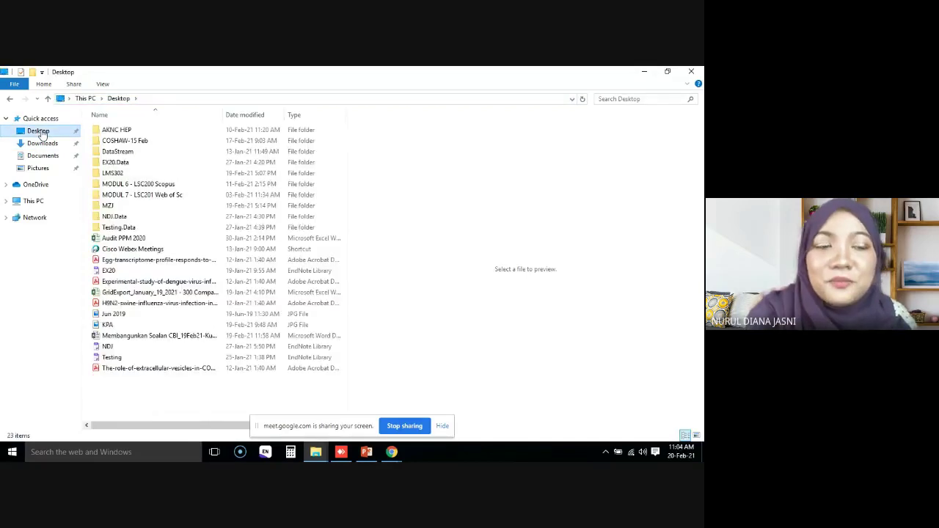
click(35, 202)
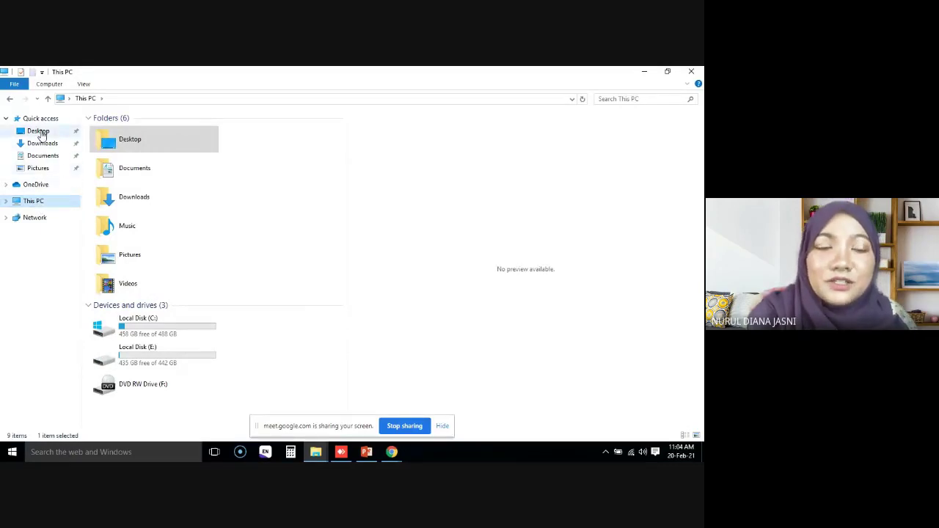
click(39, 132)
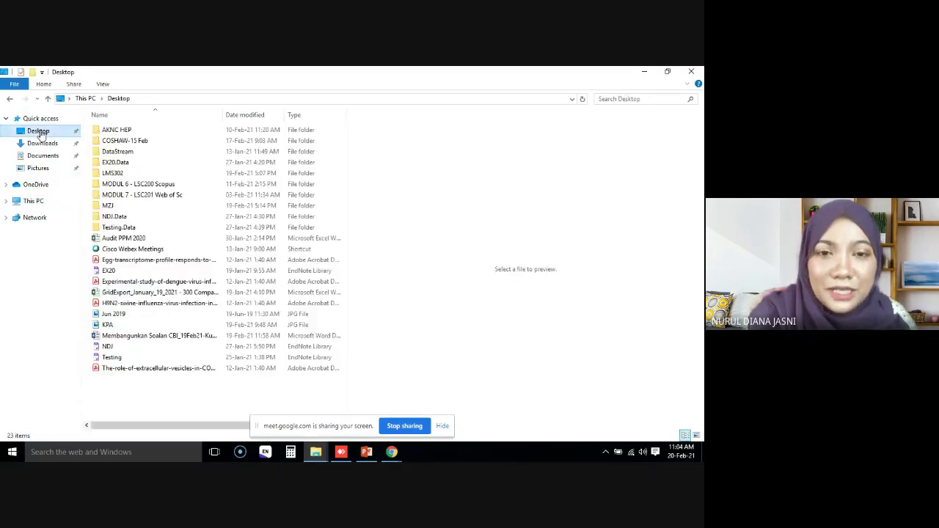
click(103, 85)
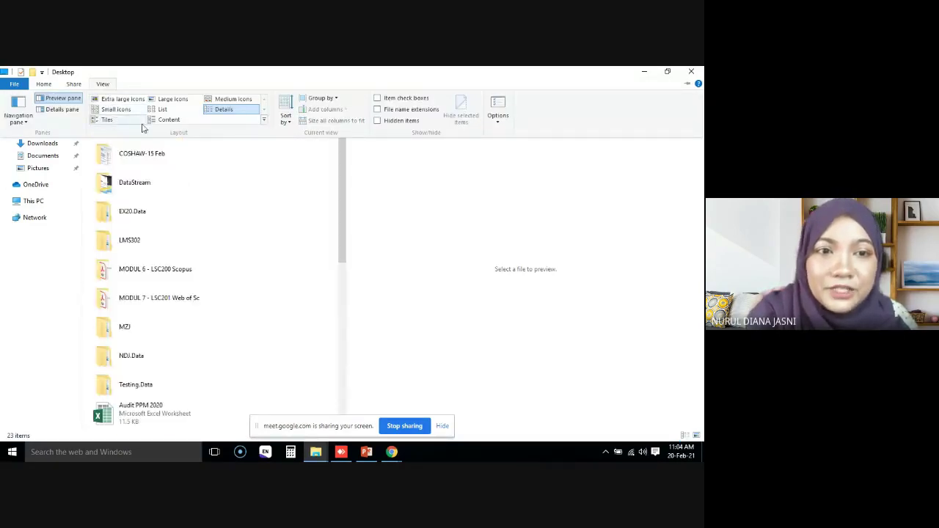
Step: Try Medium icons, turn on file name extensions, then switch Desktop to List layout
click(226, 101)
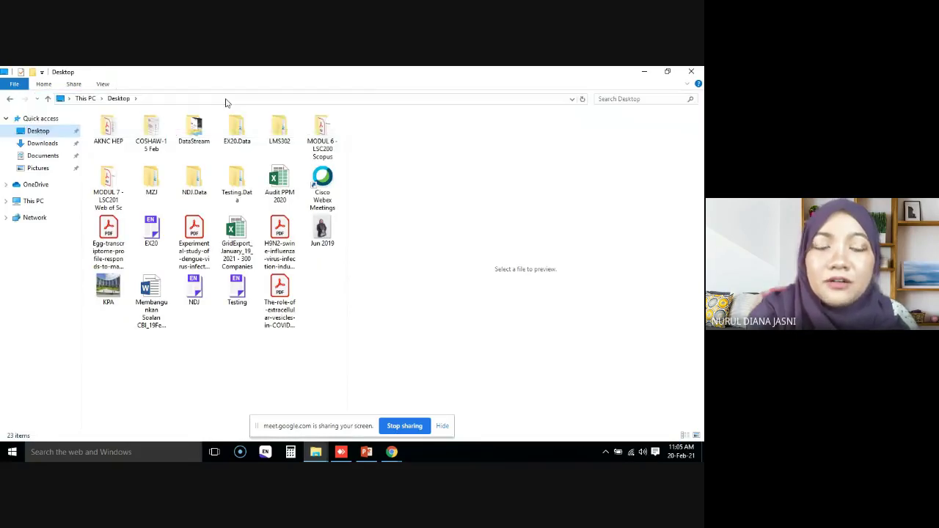
click(103, 84)
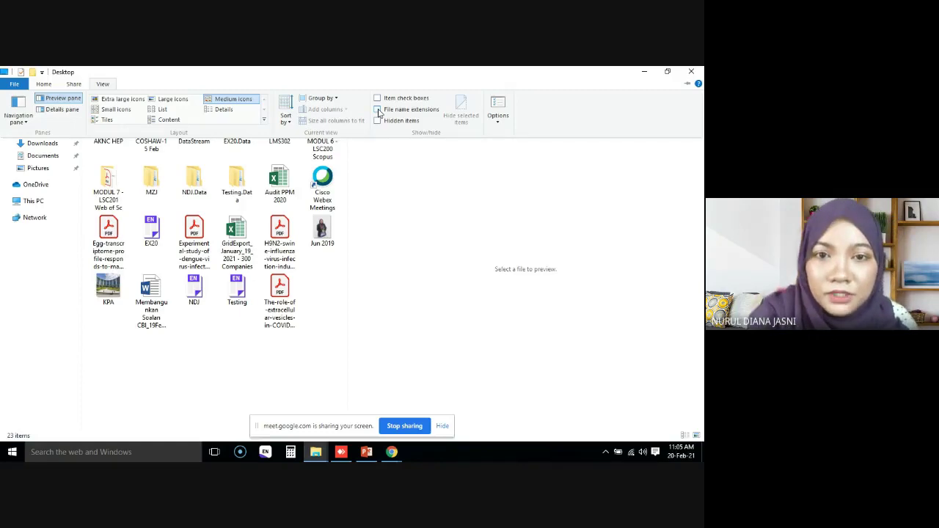
click(378, 109)
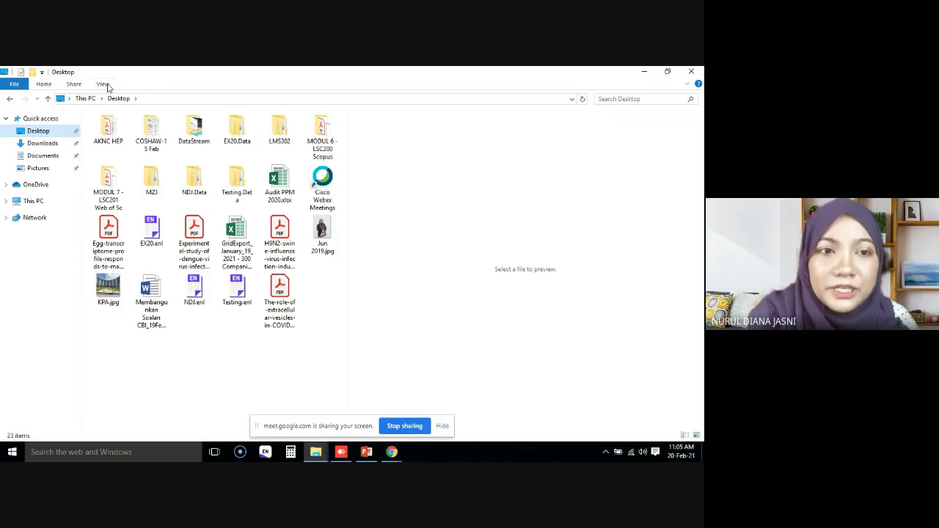
click(104, 84)
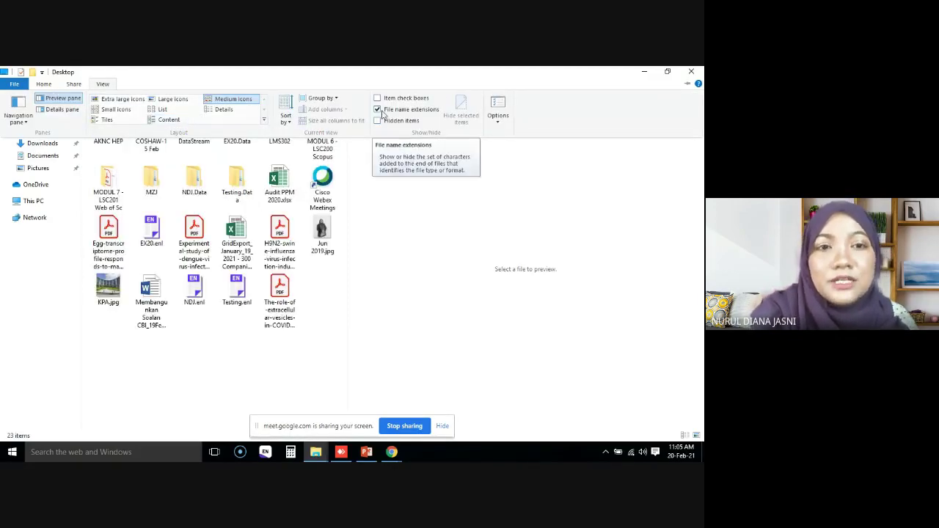
click(158, 108)
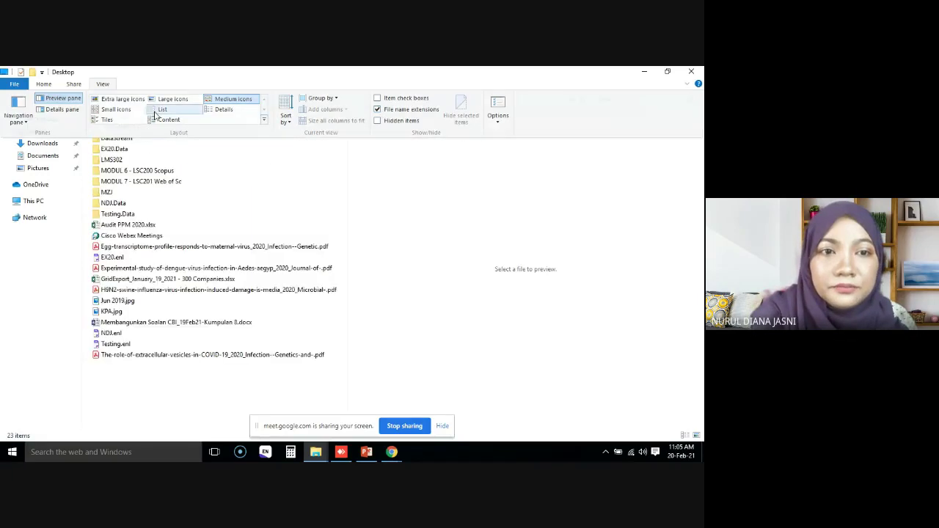
Step: Switch the side area to Details pane, then Preview pane, and hide file name extensions again
click(104, 85)
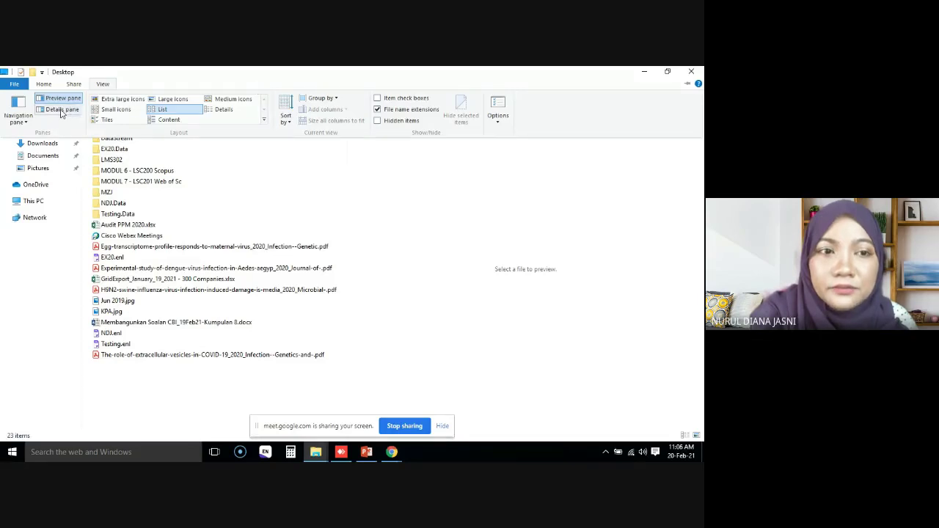
click(61, 110)
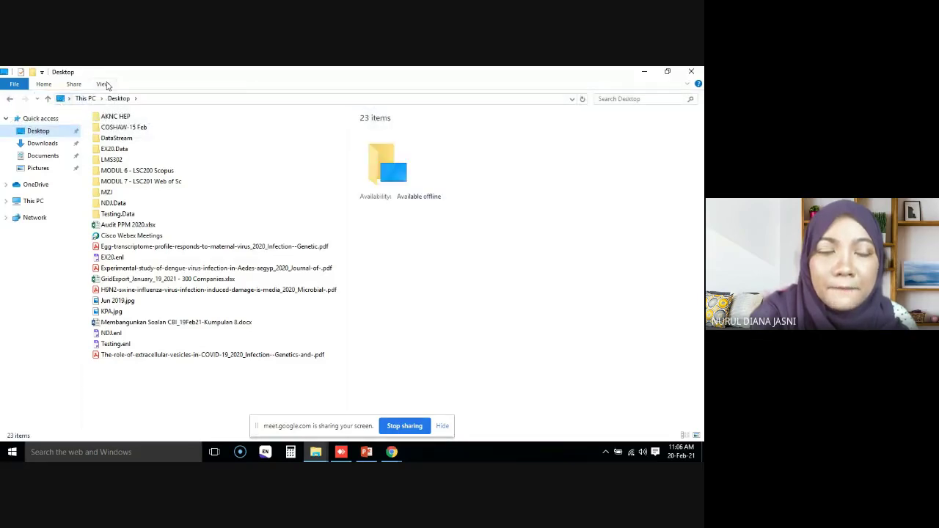
click(107, 85)
click(70, 103)
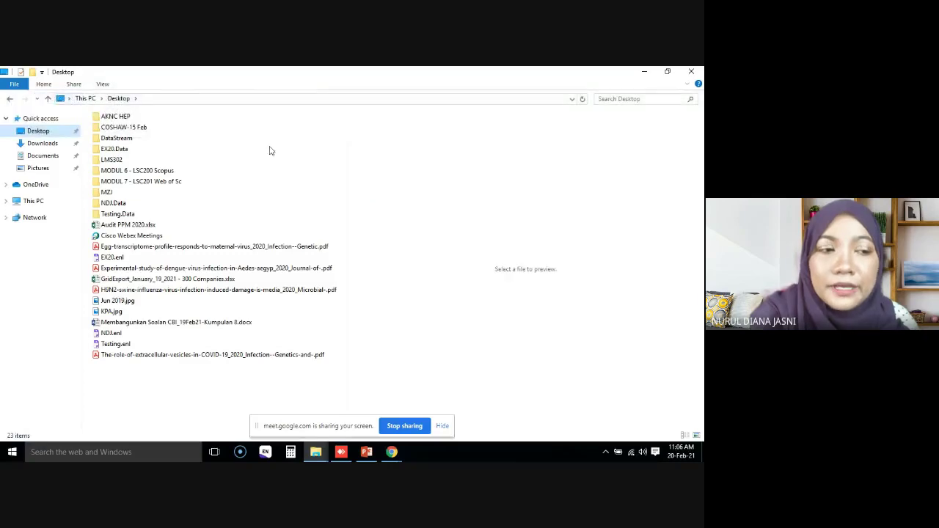
click(105, 85)
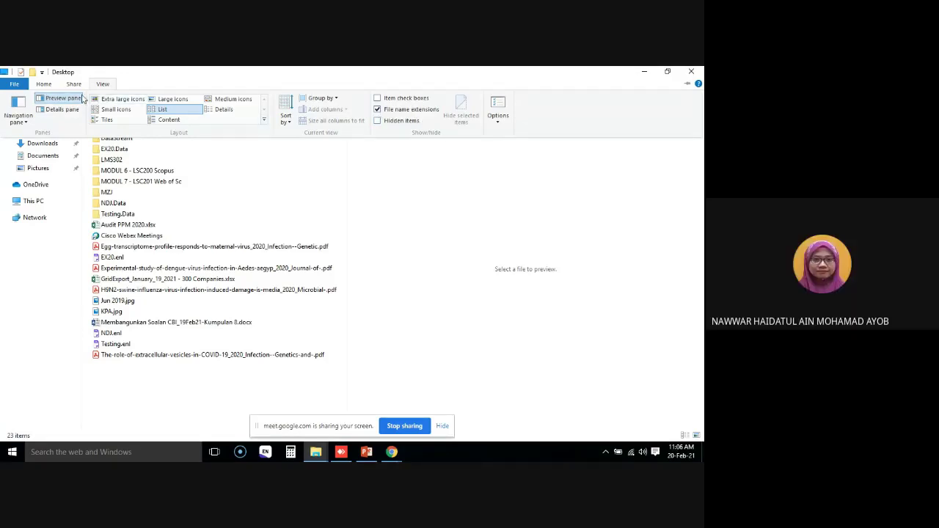
click(377, 110)
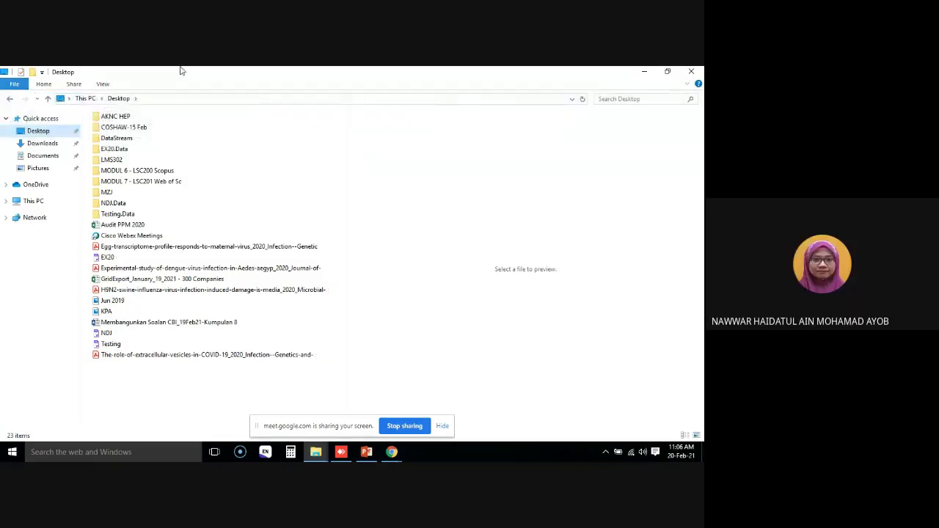
click(103, 84)
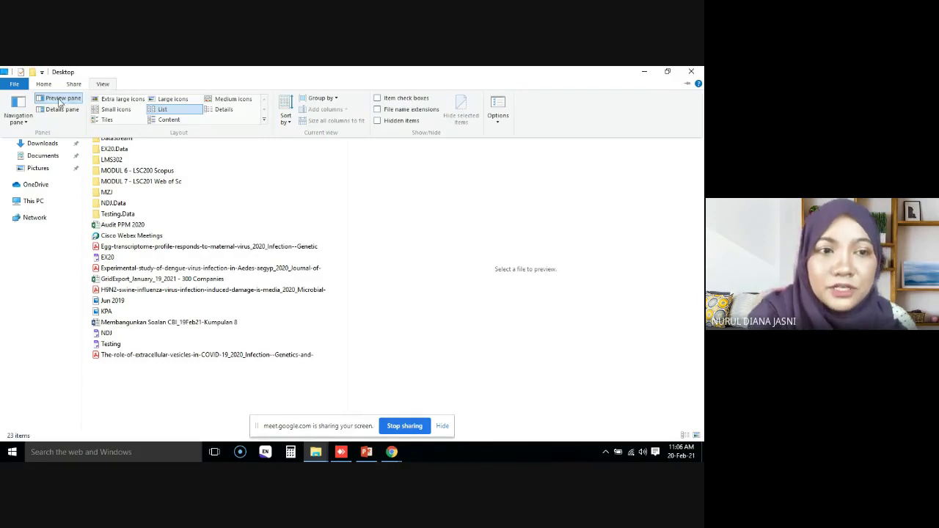
Step: Turn off the Preview pane and uncheck the Navigation pane so the Desktop list fills the window
click(59, 99)
click(106, 85)
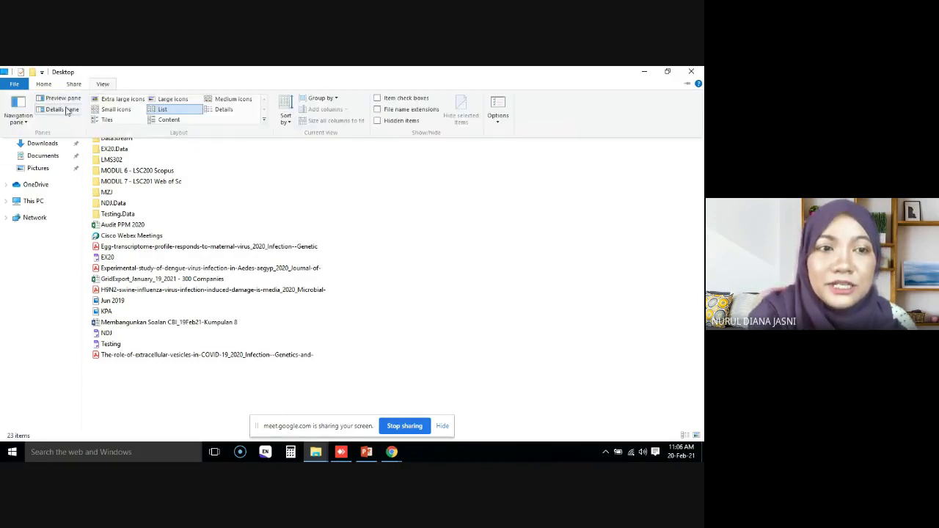
click(22, 121)
click(37, 133)
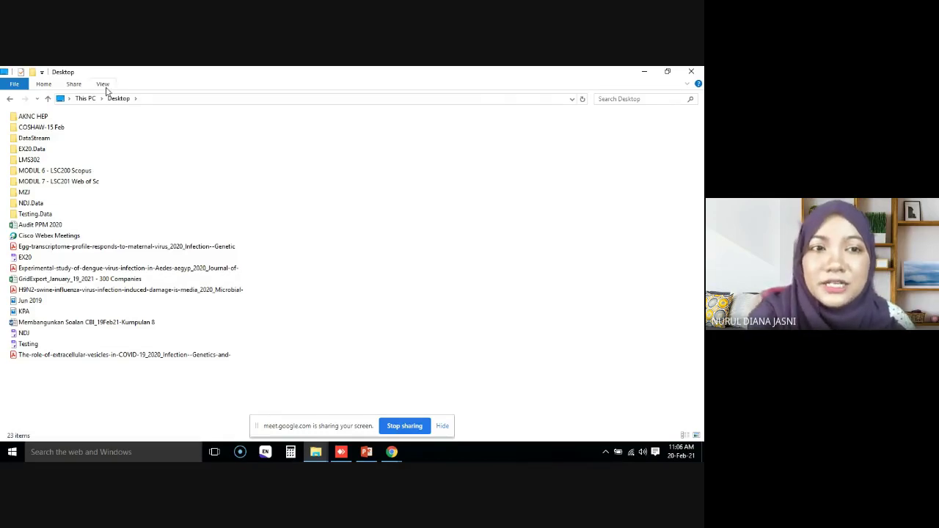
click(103, 85)
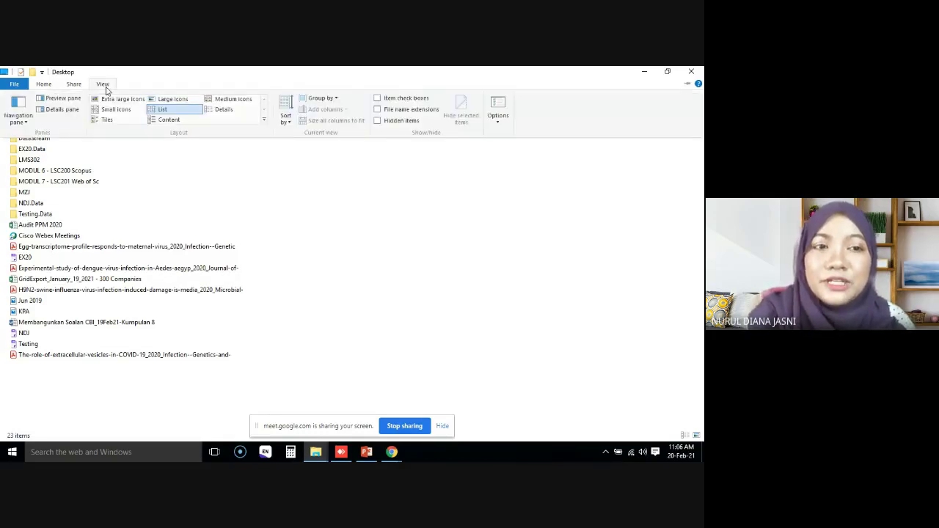
click(27, 123)
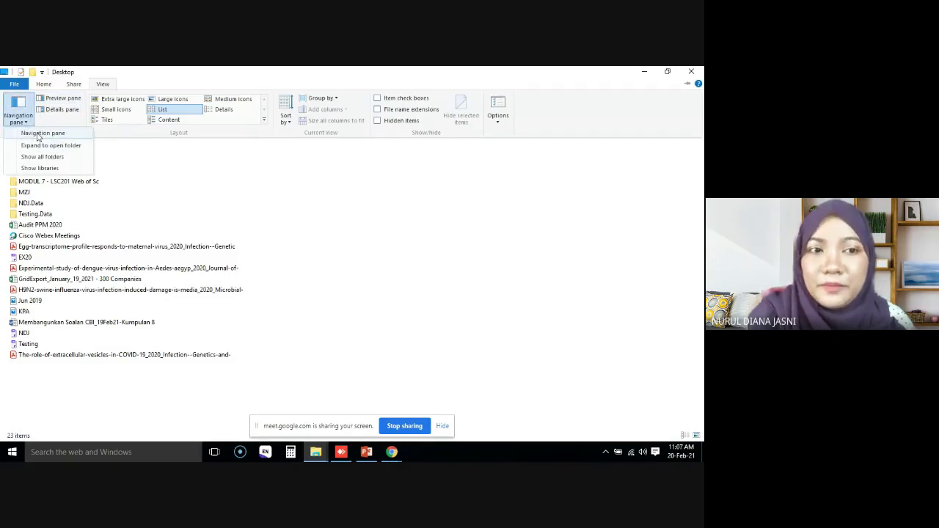
click(26, 125)
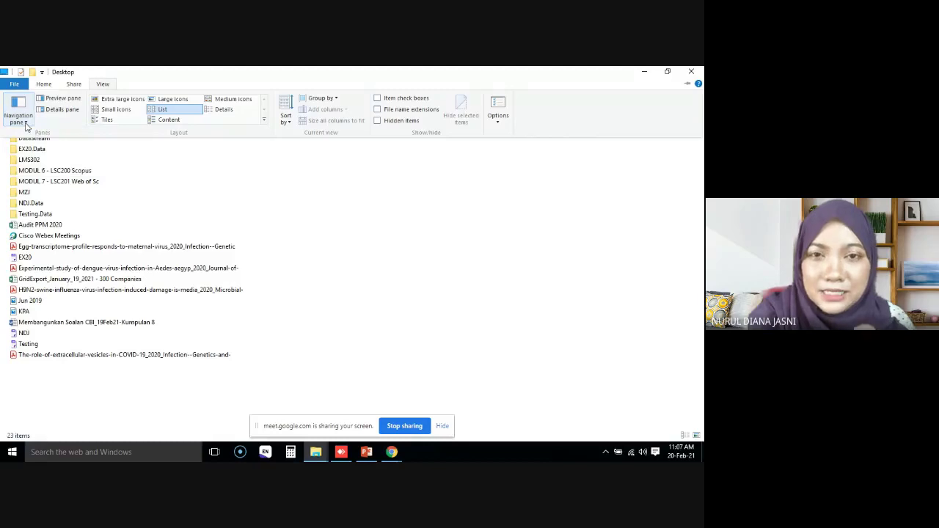
click(26, 125)
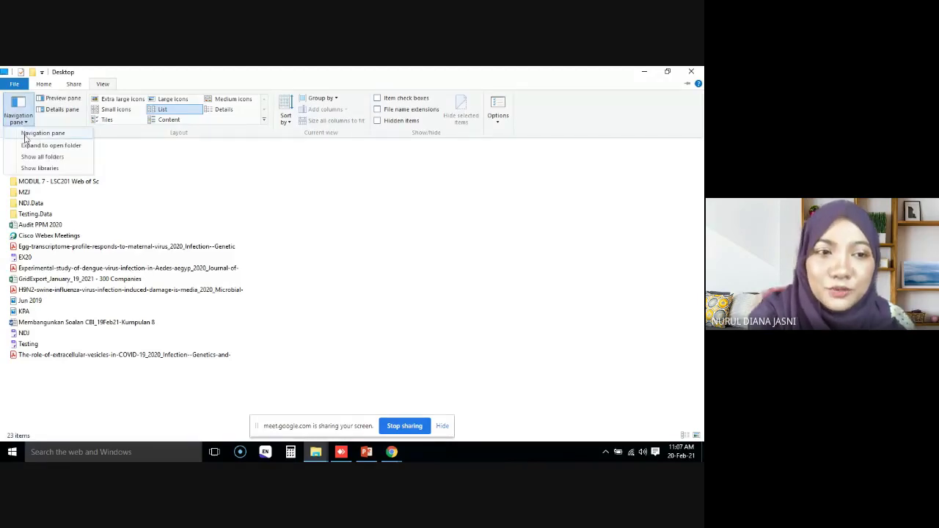
click(24, 135)
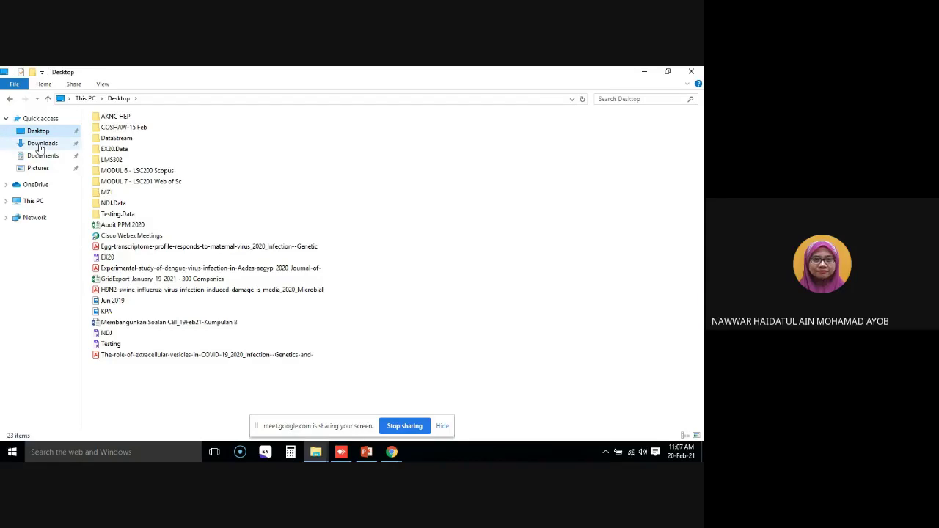
click(104, 84)
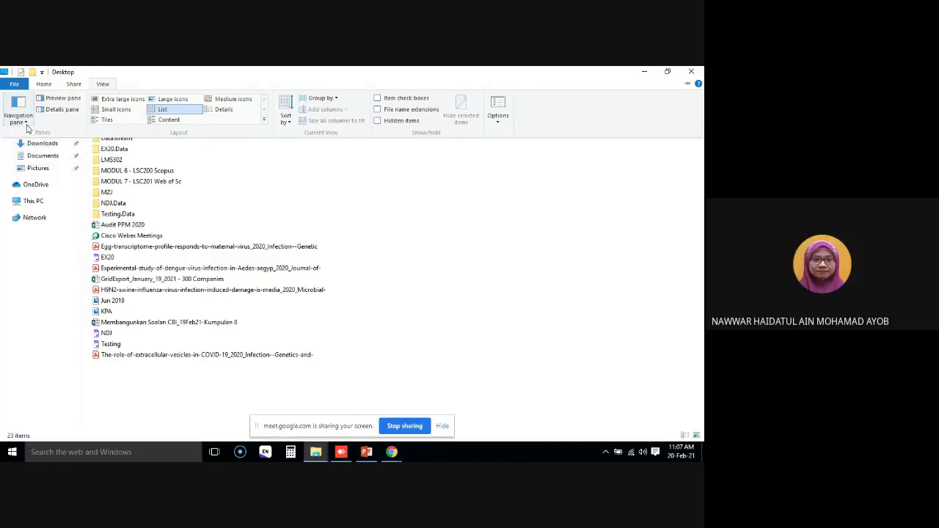
click(25, 121)
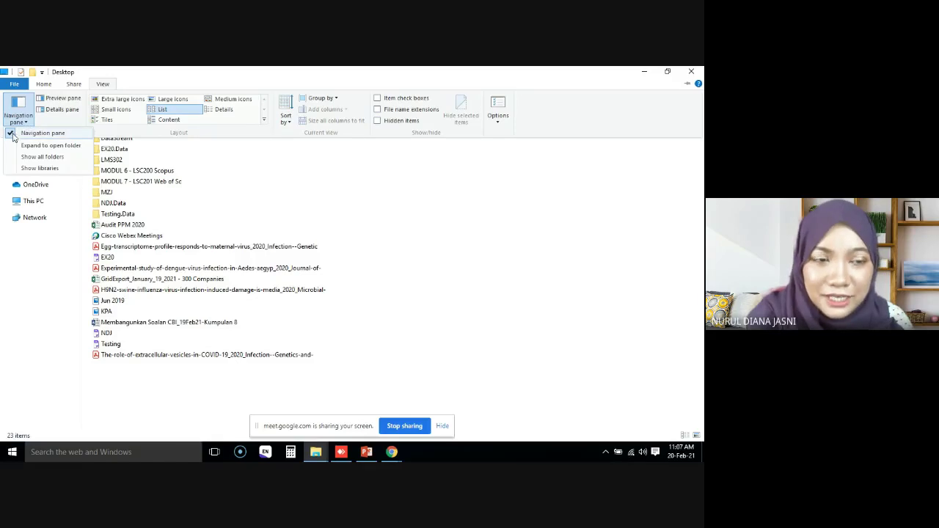
click(15, 132)
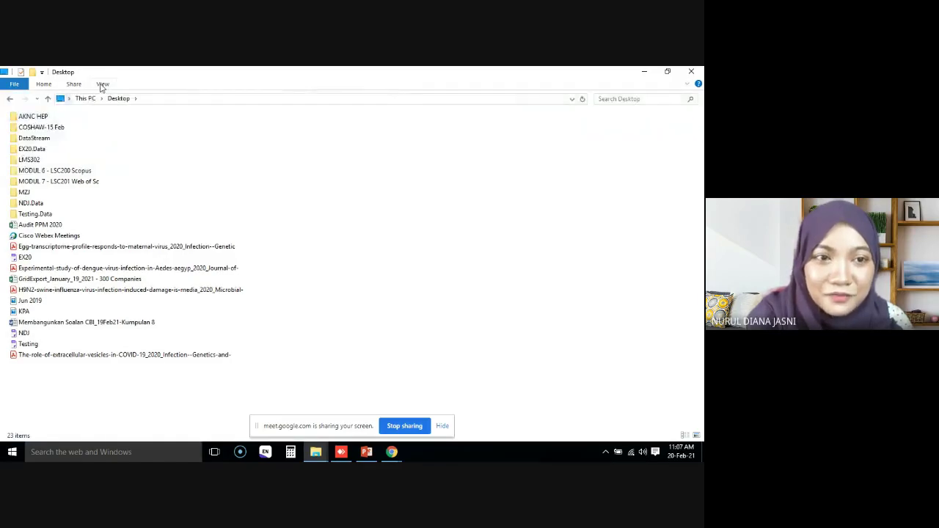
click(102, 84)
click(25, 122)
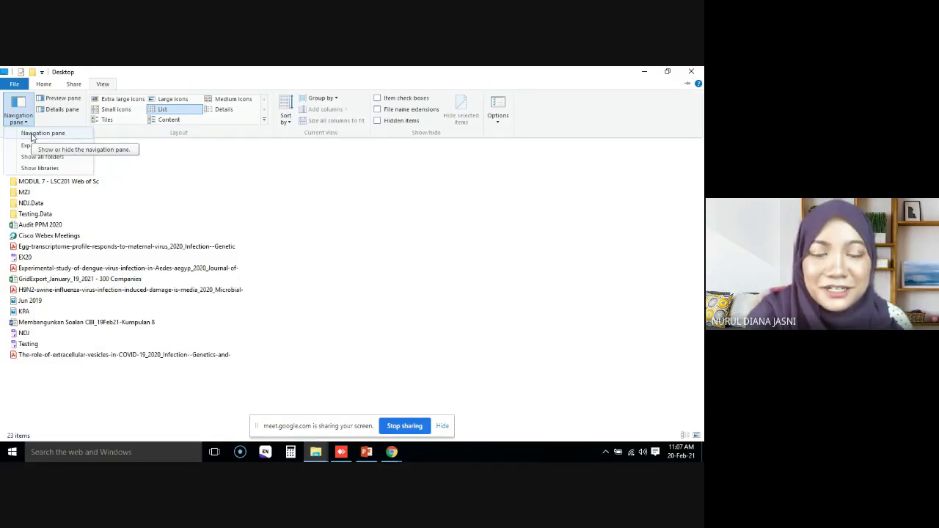
click(32, 134)
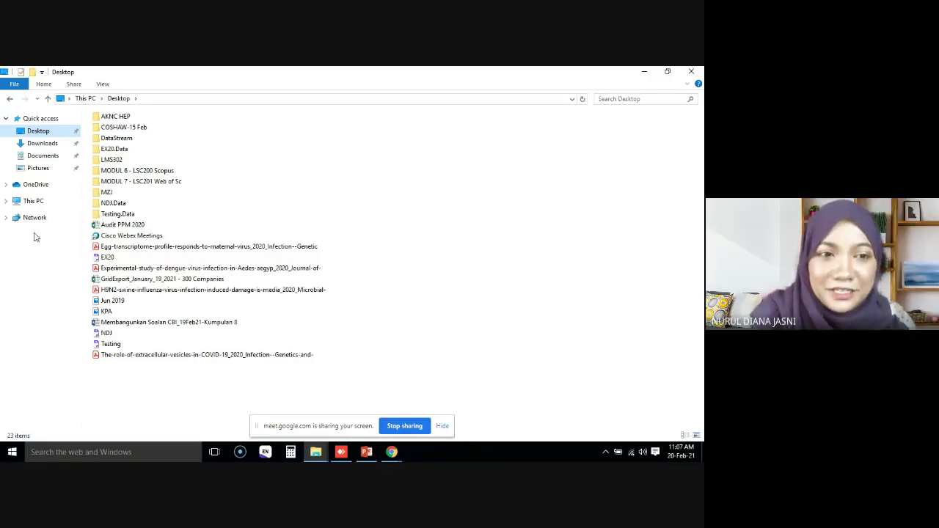
Step: Visit Documents and Pictures, then return to Desktop with its View options shown
click(50, 156)
click(41, 168)
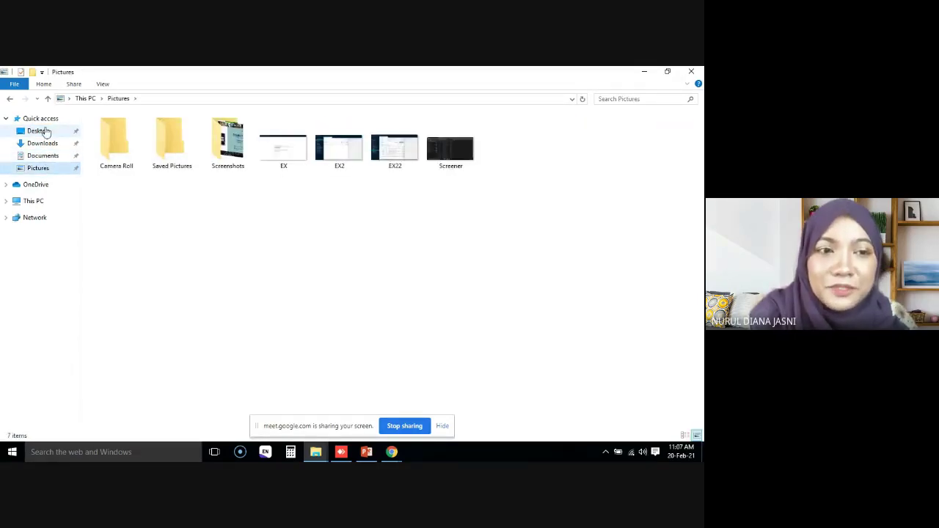
click(41, 131)
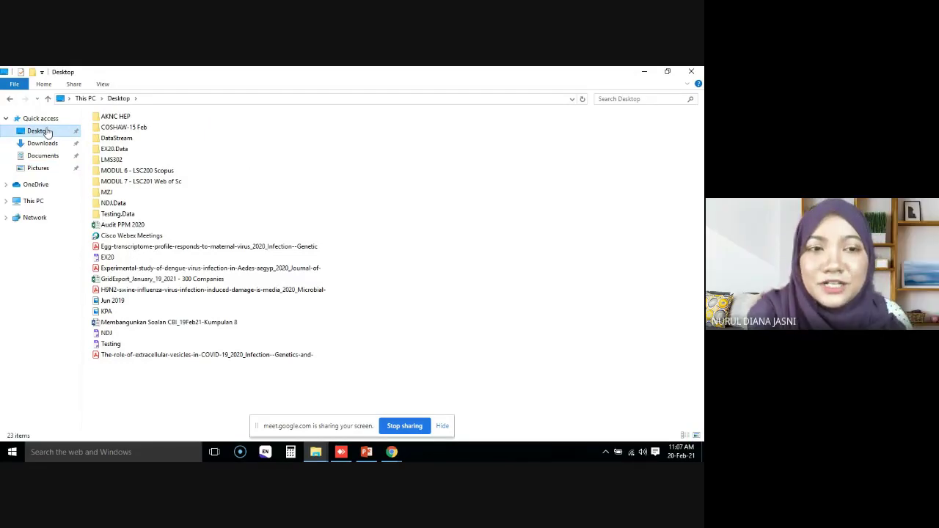
click(103, 84)
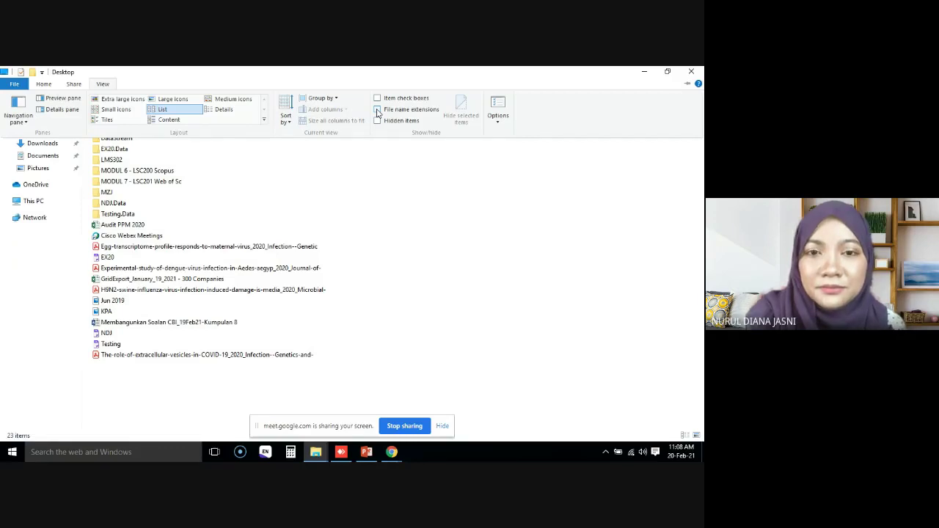
Step: Turn on File name extensions so Desktop files show endings like .pdf, .xlsx and .docx
click(377, 110)
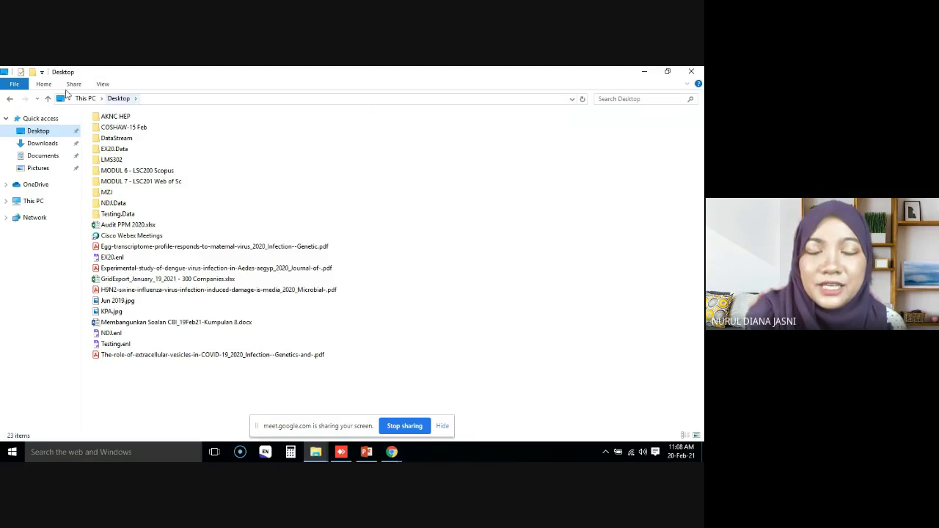
click(104, 85)
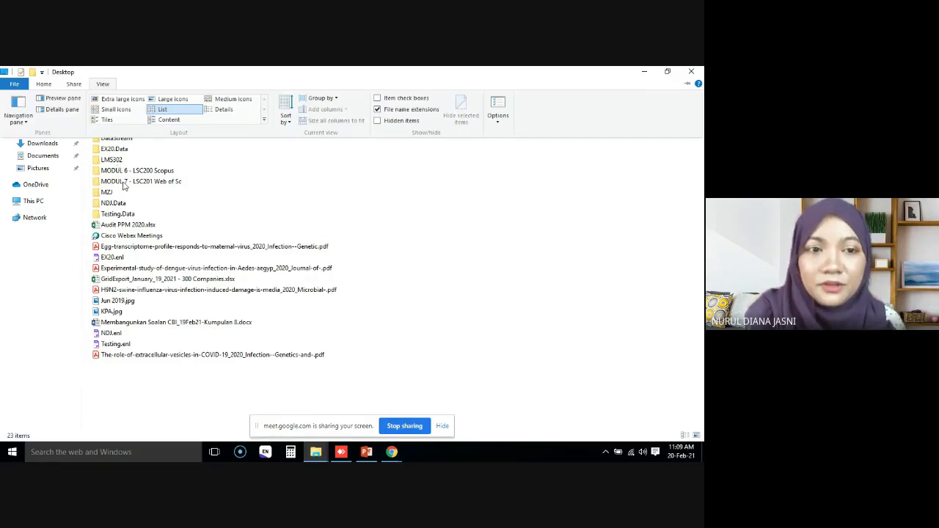
Step: Open LMS302 > Simulation 4a and widen the Type column to show full file types
click(116, 162)
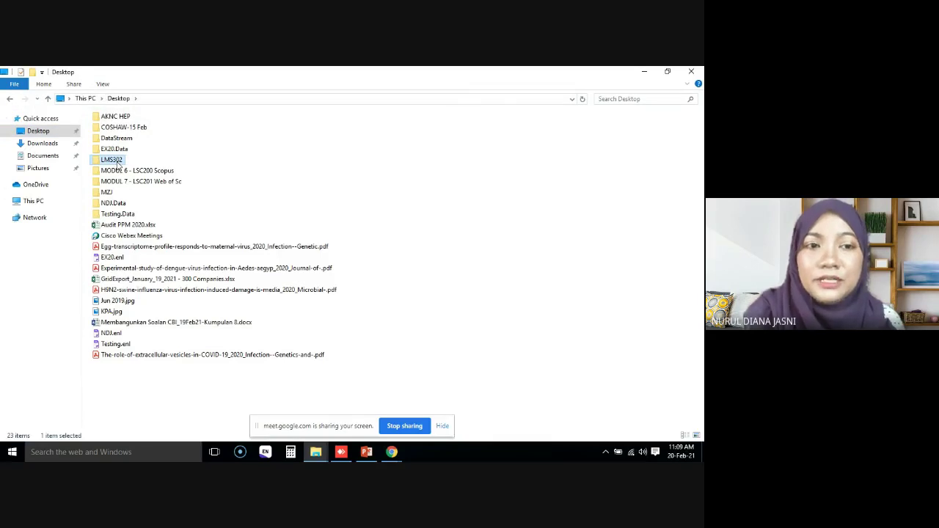
double_click(116, 161)
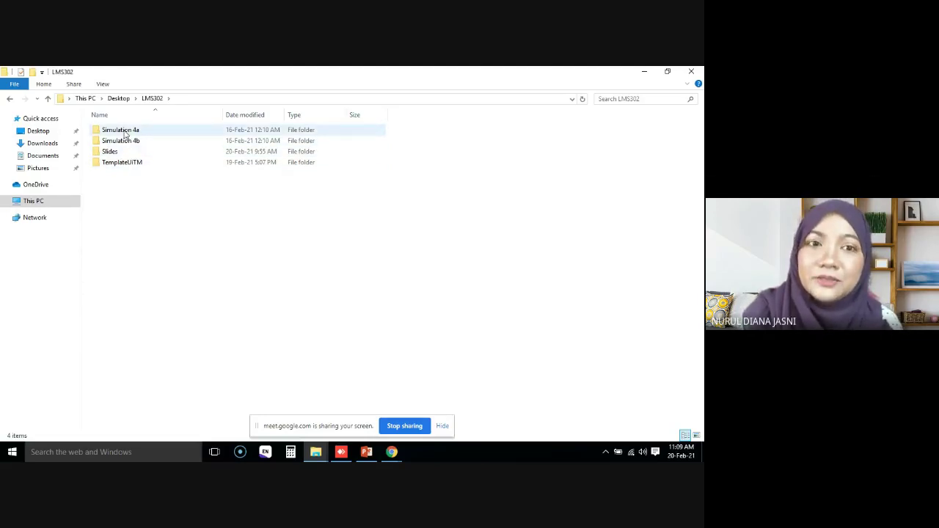
double_click(125, 133)
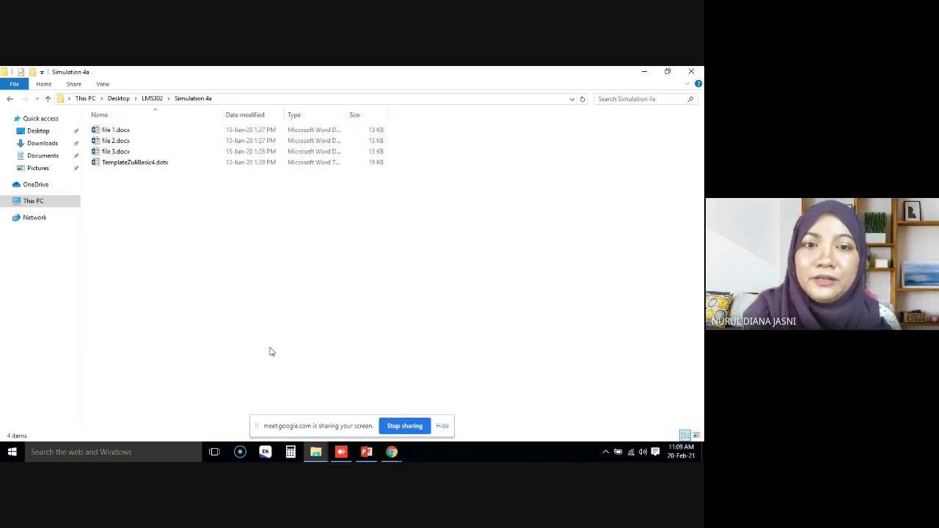
drag(347, 115, 409, 114)
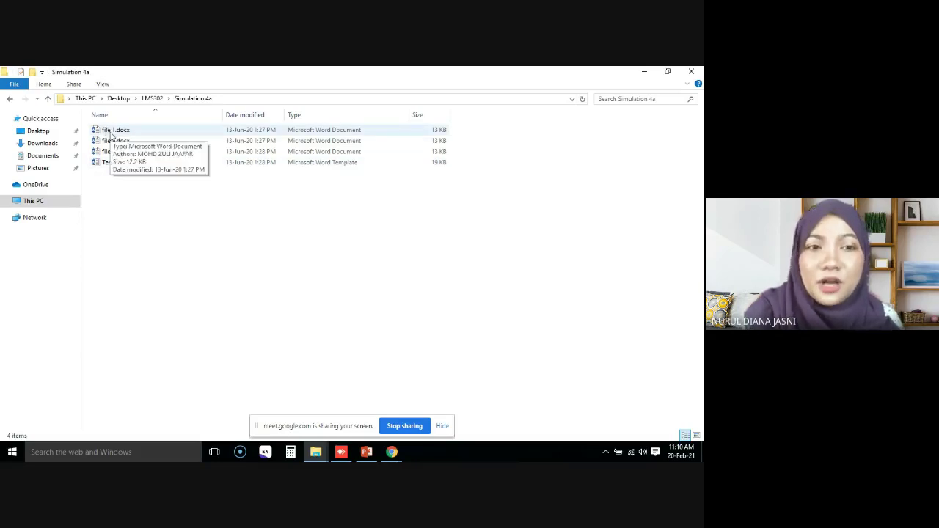
Step: Open file 1.docx in Word, maximize the window and enable editing
double_click(115, 131)
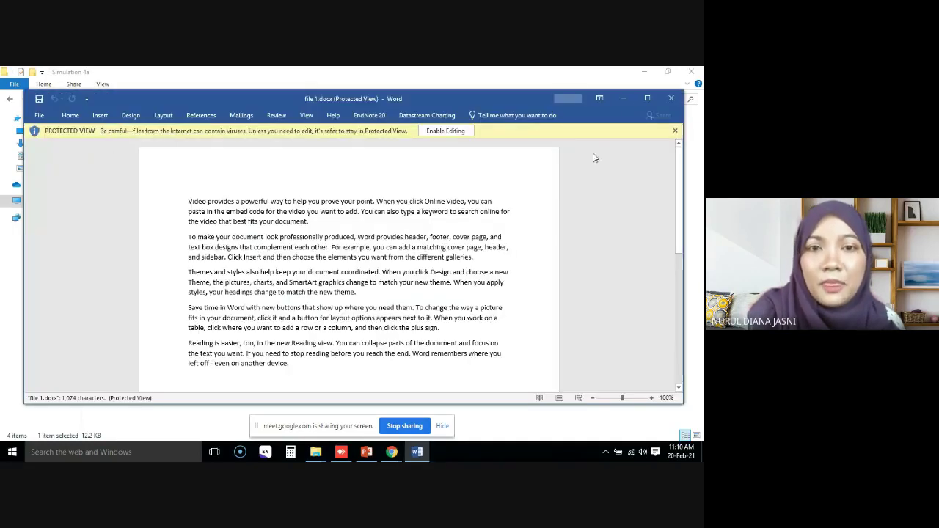
click(650, 98)
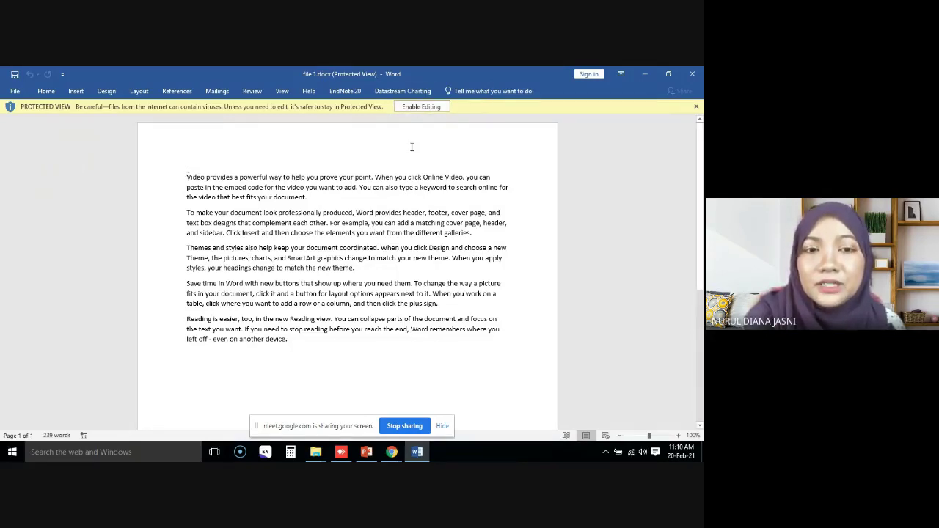
click(420, 107)
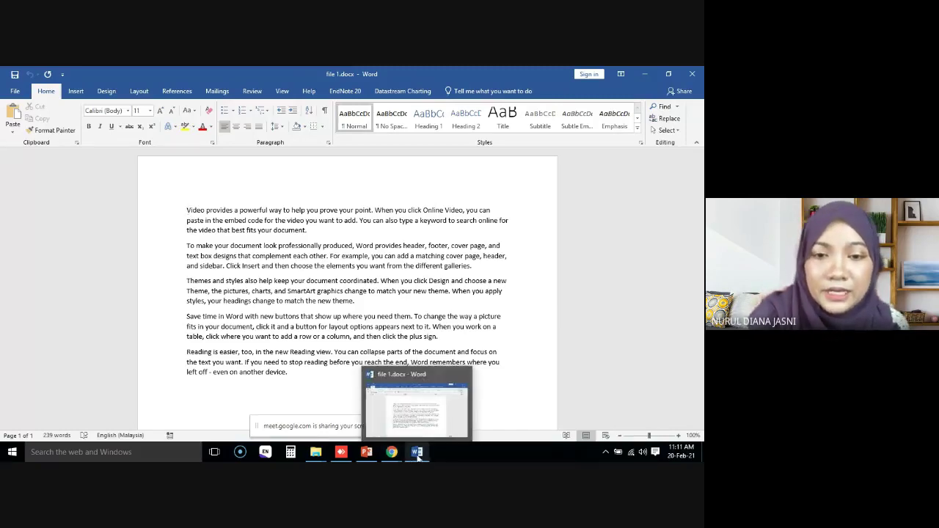
Step: Return to the Simulation 4a folder window and select TemplateZuliBasic4.dotx
click(318, 453)
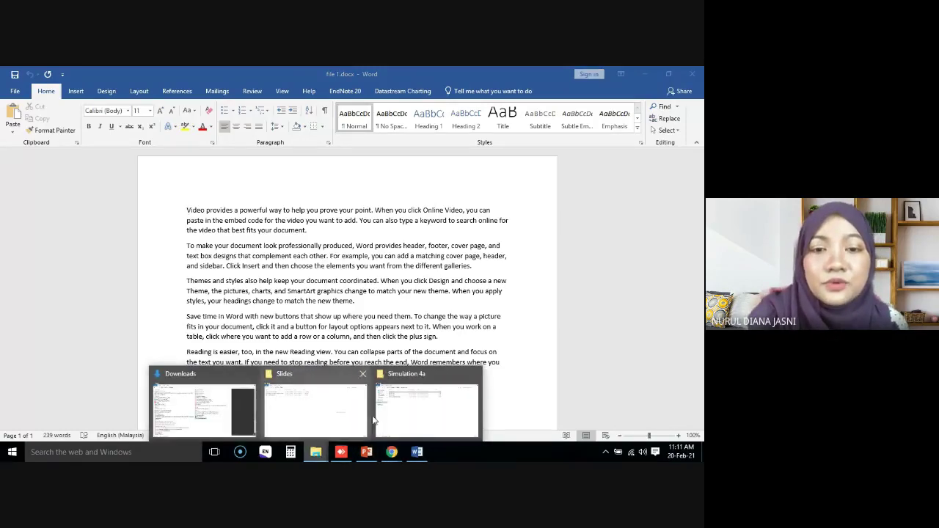
click(406, 403)
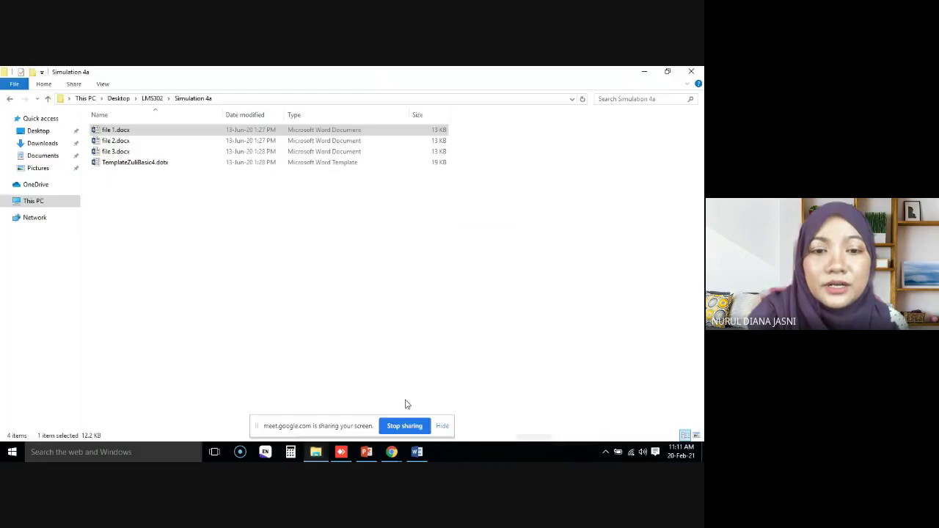
click(156, 164)
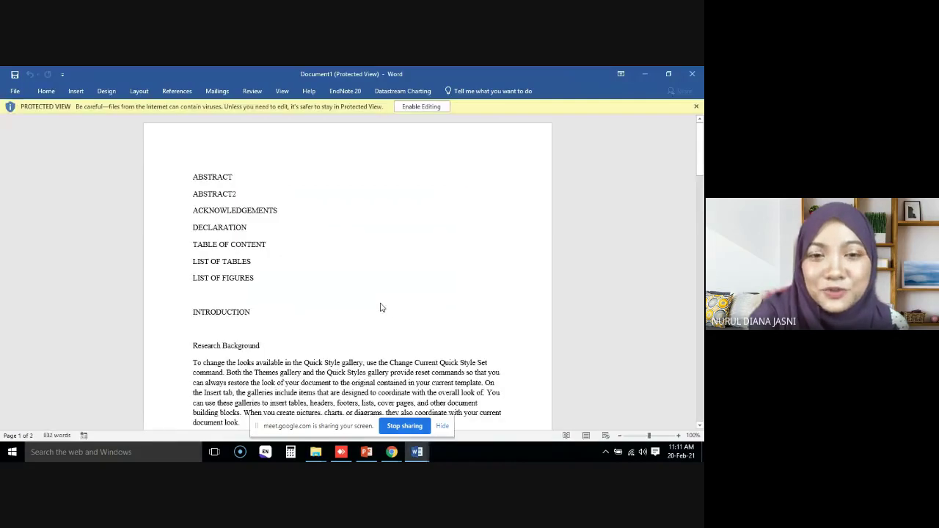
Step: Enable editing on the template document and preview Style1, Style3 and Style4 on the ABSTRACT heading
click(421, 106)
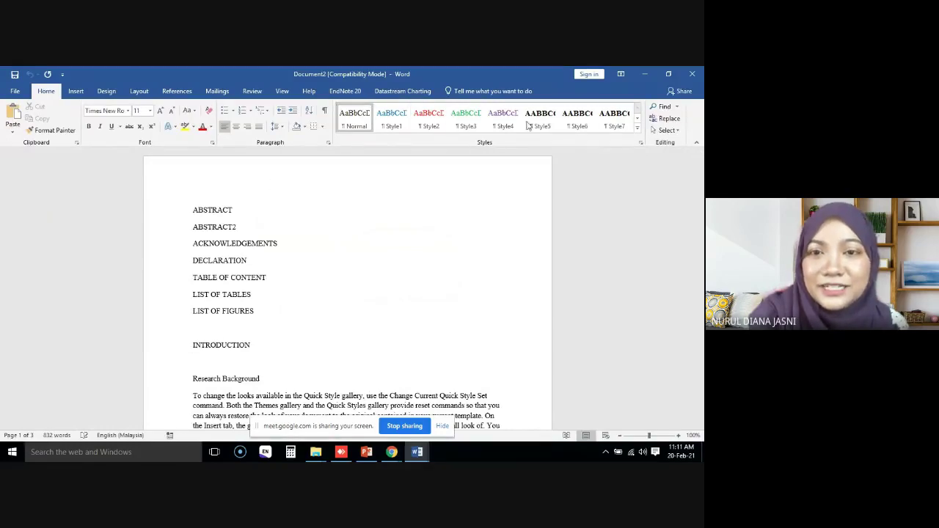
click(396, 118)
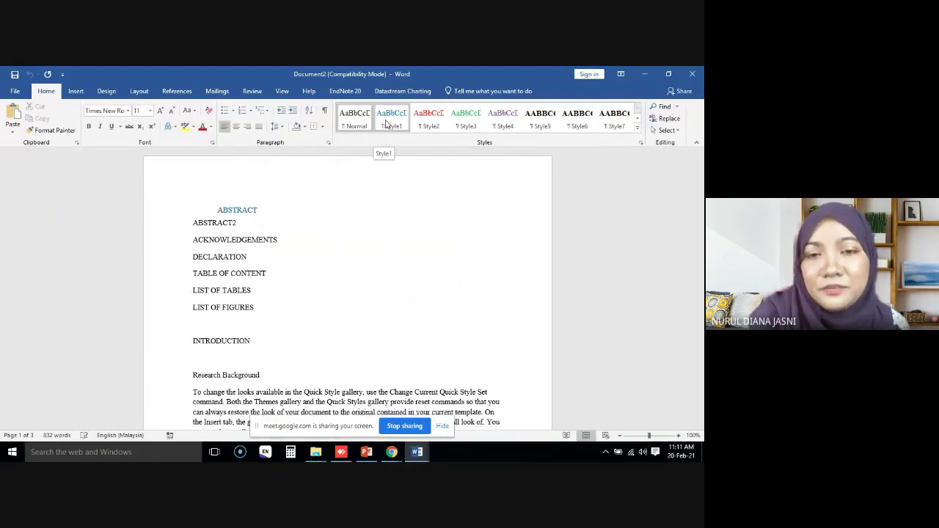
click(466, 119)
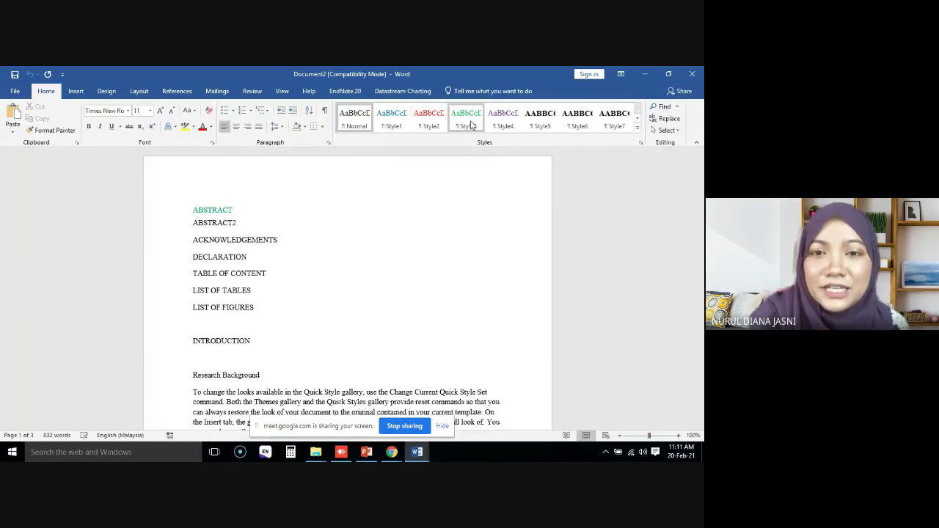
click(502, 121)
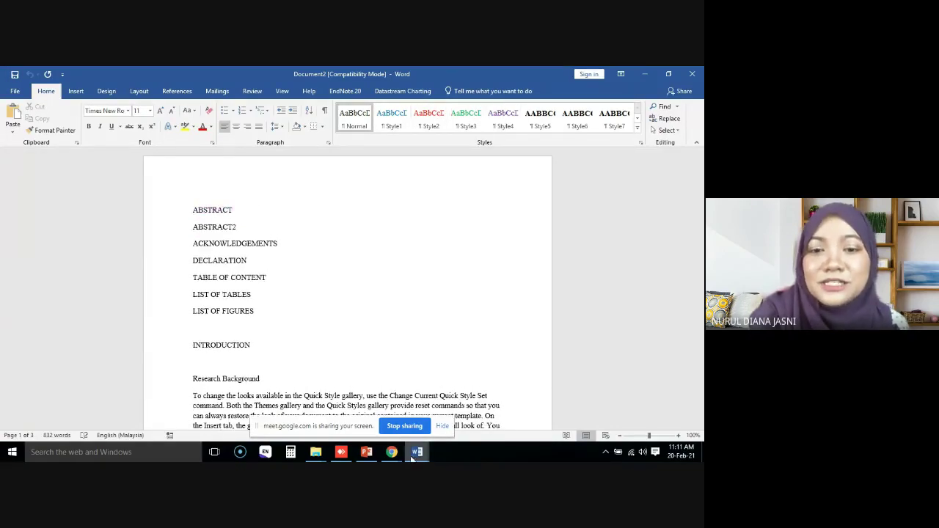
Step: From the file 1.docx window, create a new Blank document through File > New
mouse_move(417, 452)
click(378, 423)
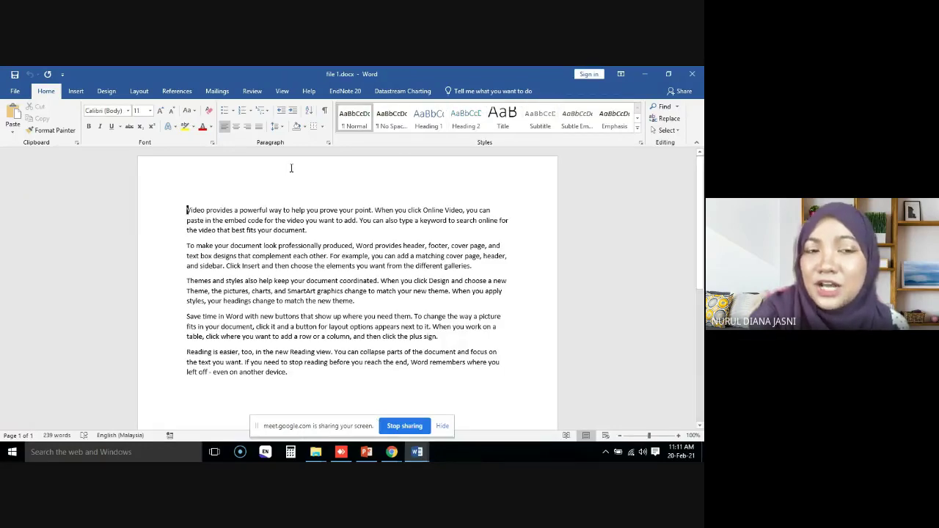
click(14, 93)
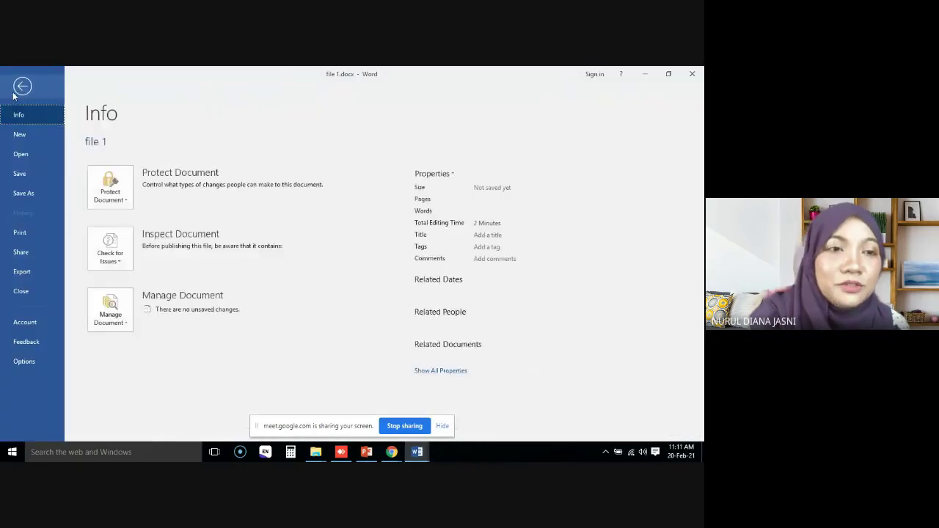
click(25, 135)
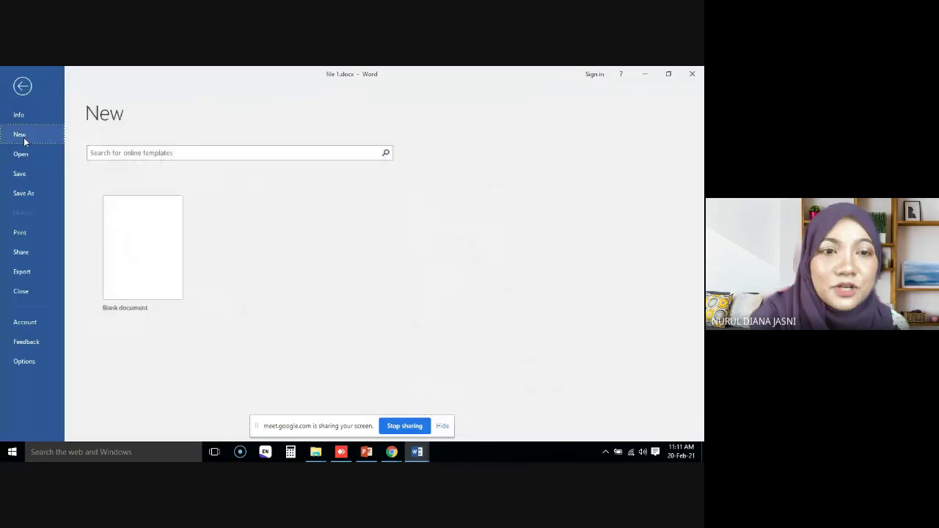
click(138, 264)
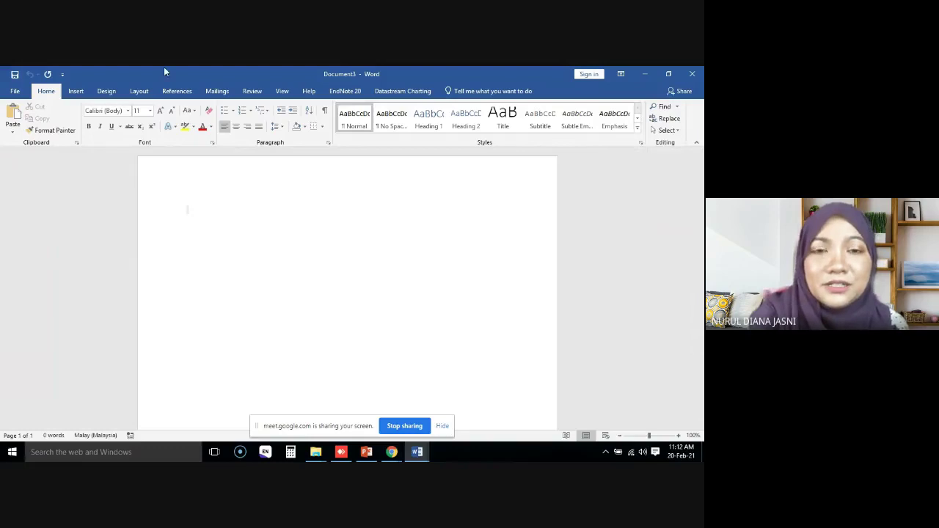
Step: Switch from Word to the Simulation 4a File Explorer window
click(320, 452)
click(318, 418)
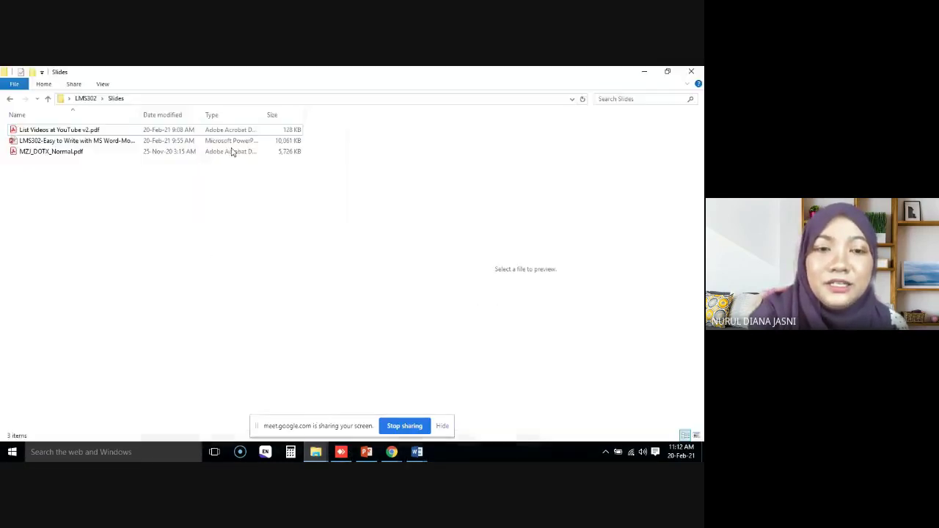
mouse_move(316, 455)
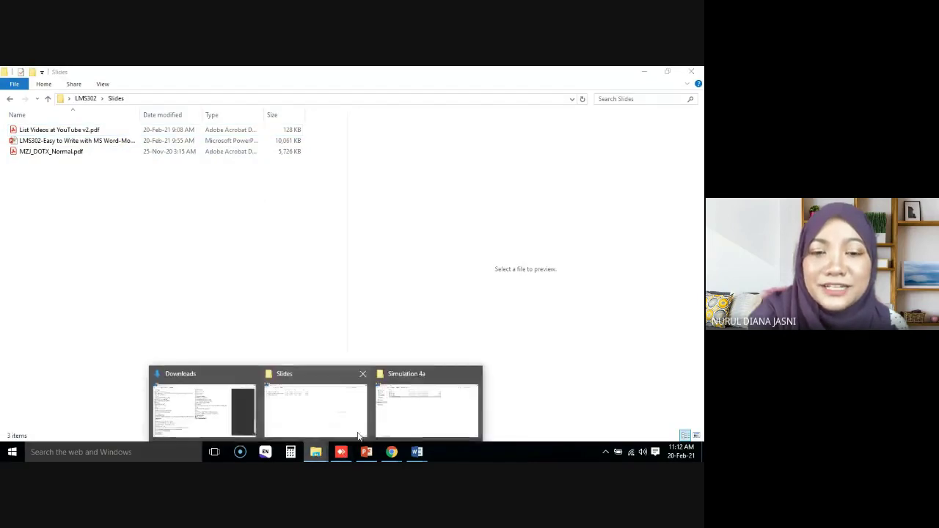
click(419, 413)
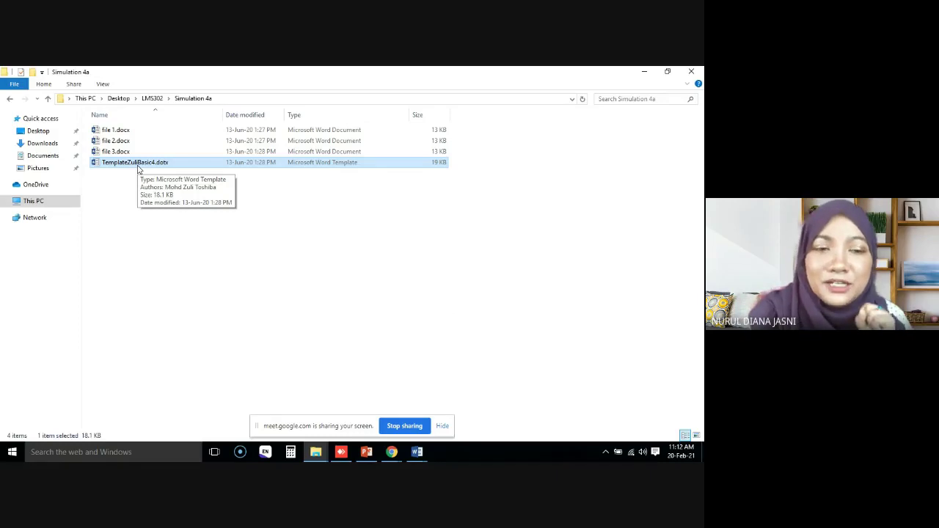
Step: Open LMS302 > TemplateUiTM and widen the Type column to read the UiTMThesisTemplateV6(7).dotx type
click(10, 98)
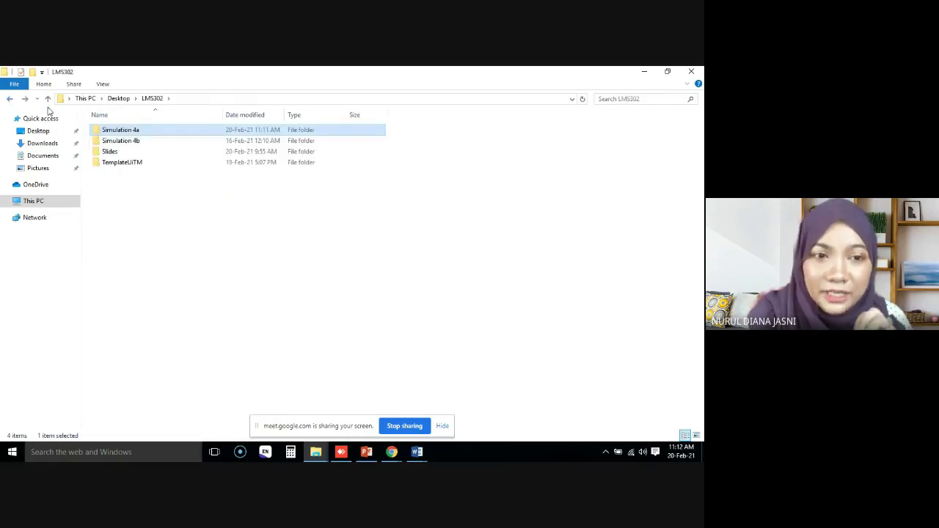
double_click(108, 163)
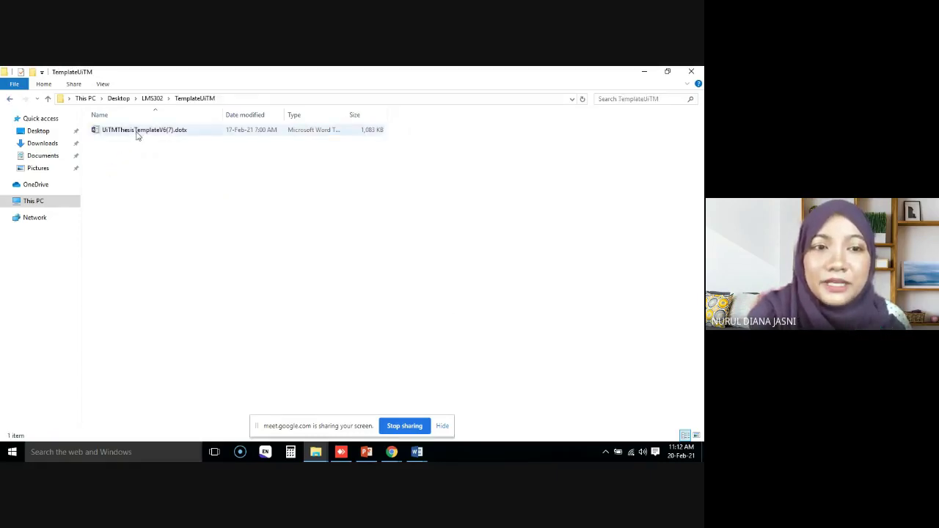
click(136, 132)
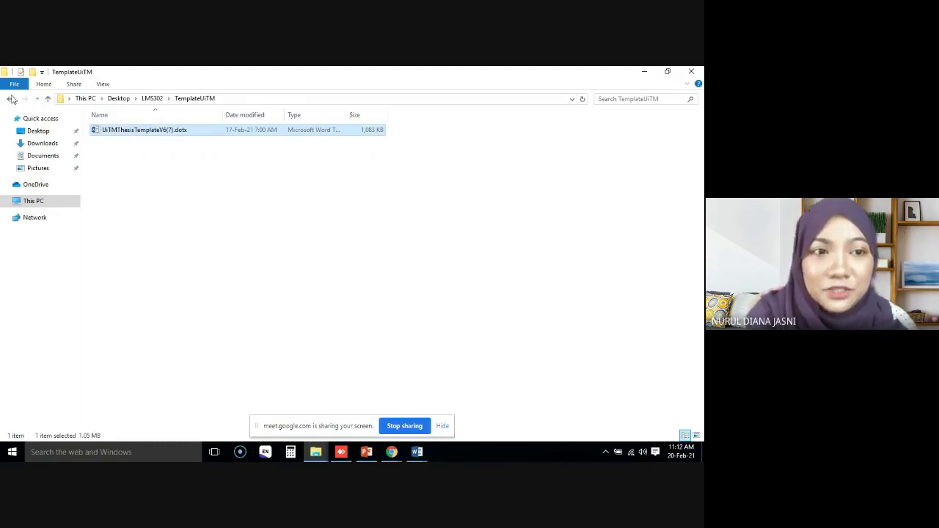
click(12, 100)
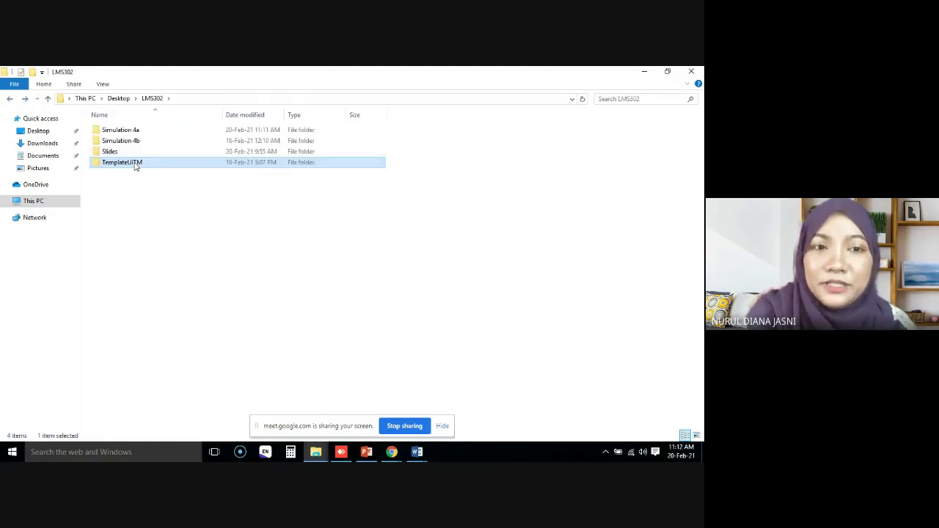
double_click(134, 164)
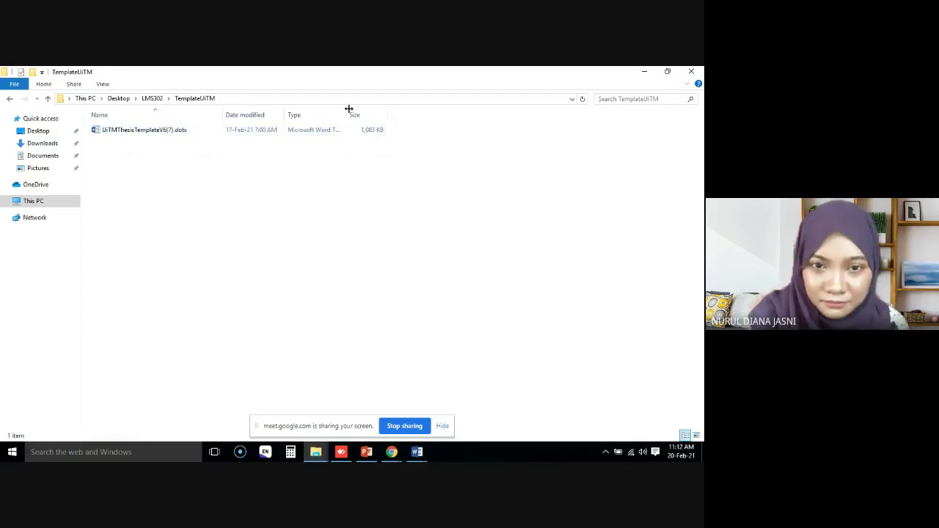
drag(347, 115, 437, 115)
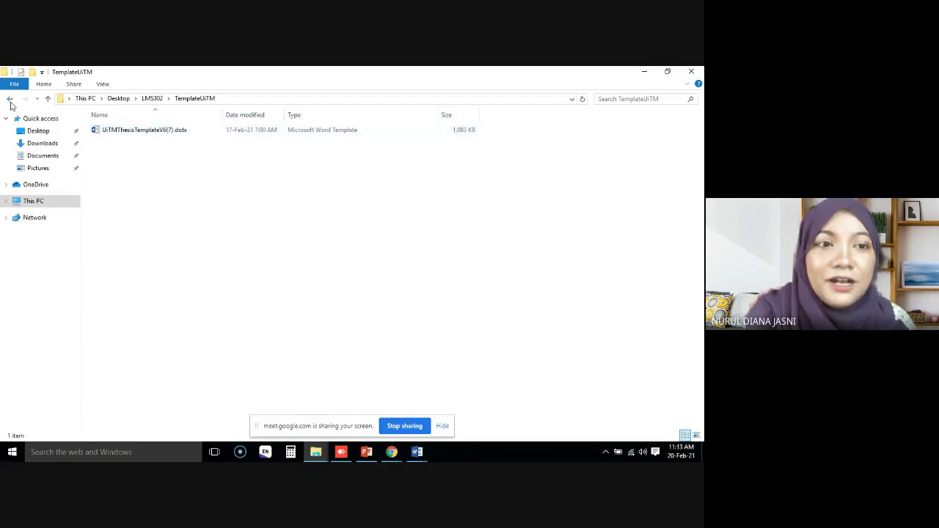
click(10, 99)
click(130, 145)
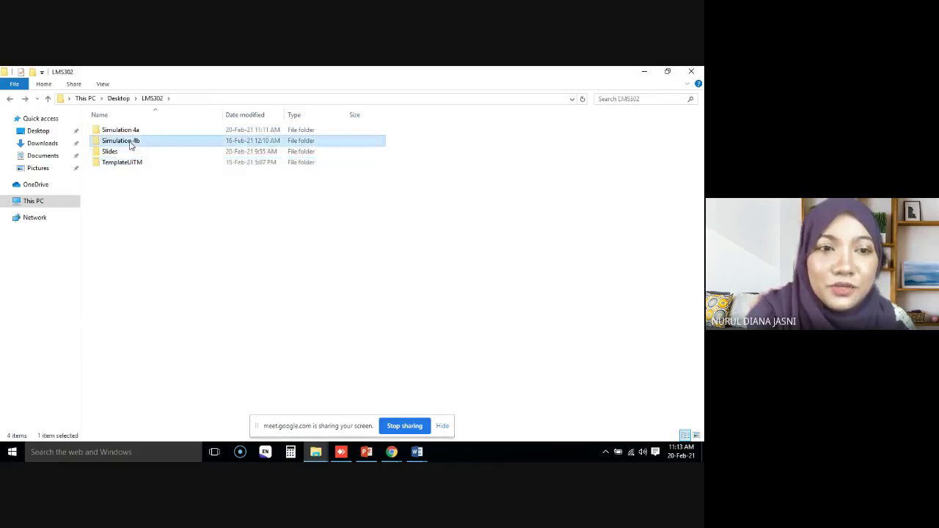
double_click(131, 145)
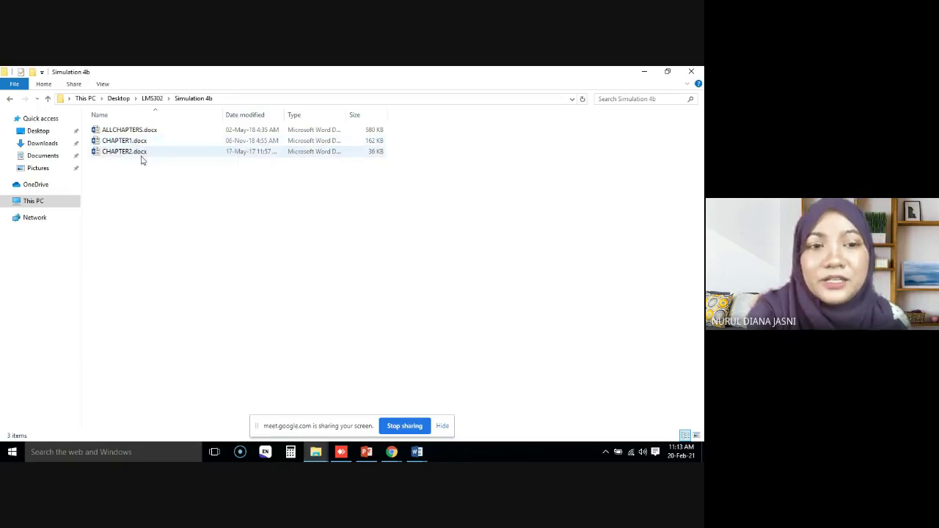
click(141, 155)
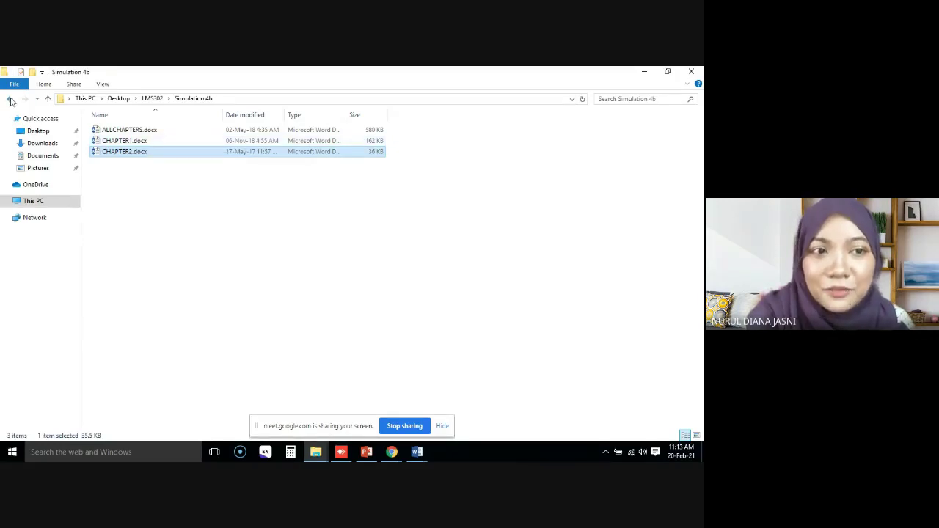
click(11, 99)
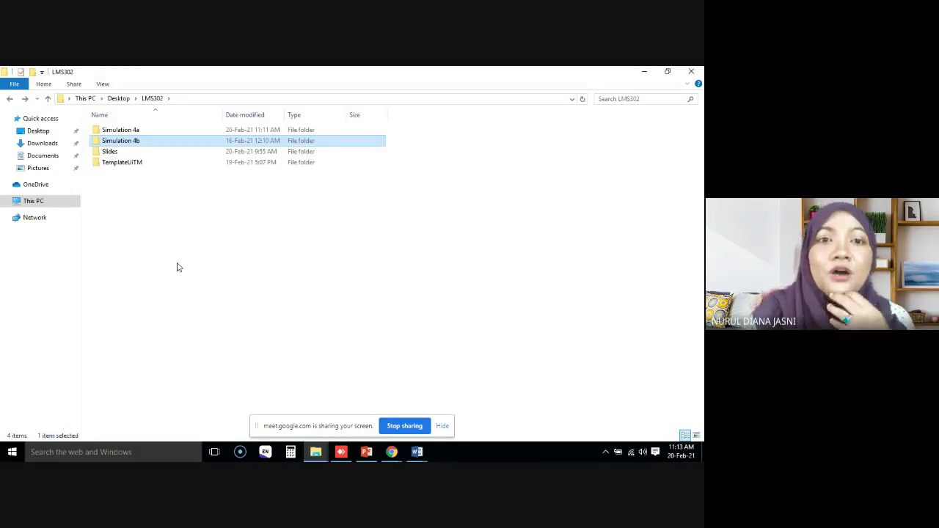
click(139, 164)
double_click(139, 164)
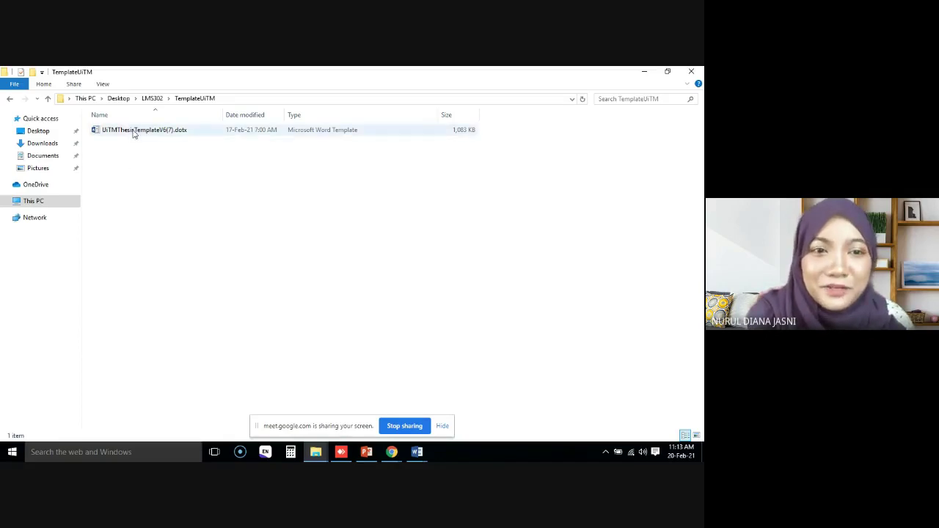
Step: Start a new document from UiTMThesisTemplateV6(7).dotx, enable editing, and review its 23 pages
double_click(134, 131)
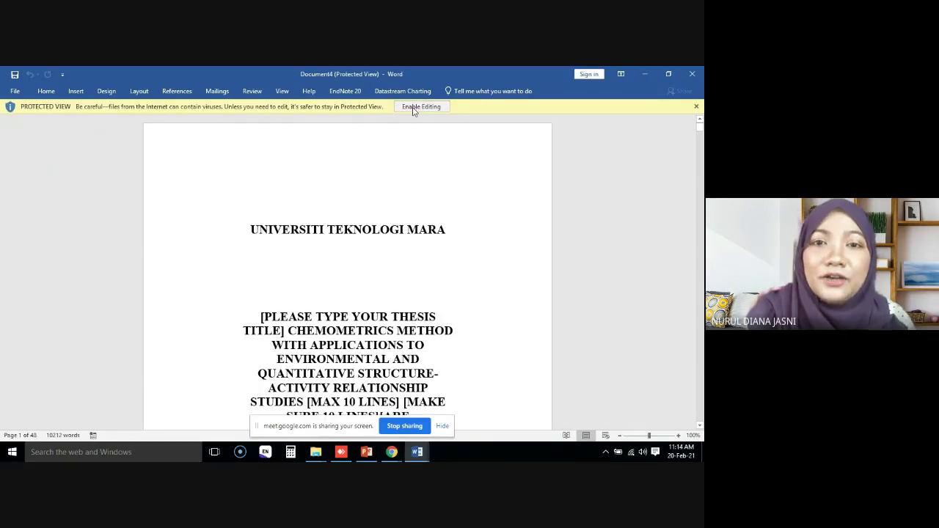
click(413, 107)
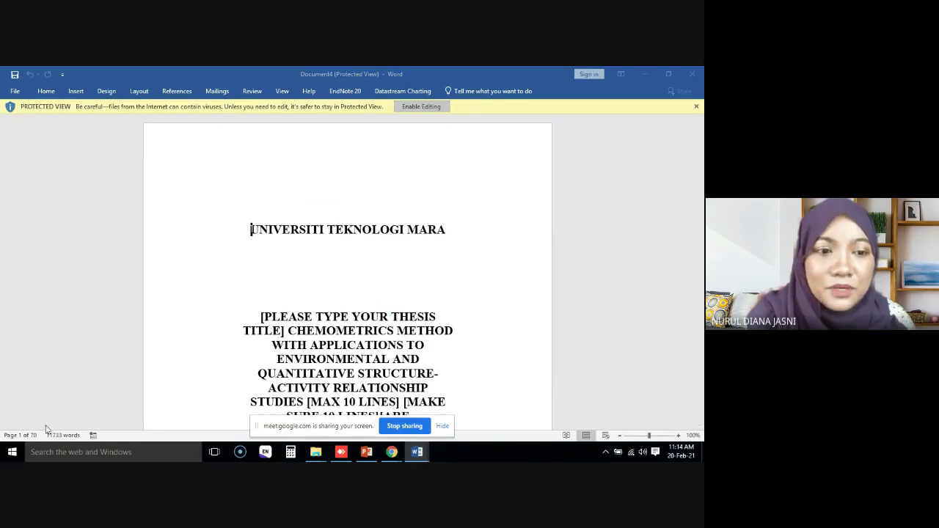
scroll(286, 347, down, 4)
scroll(403, 329, down, 5)
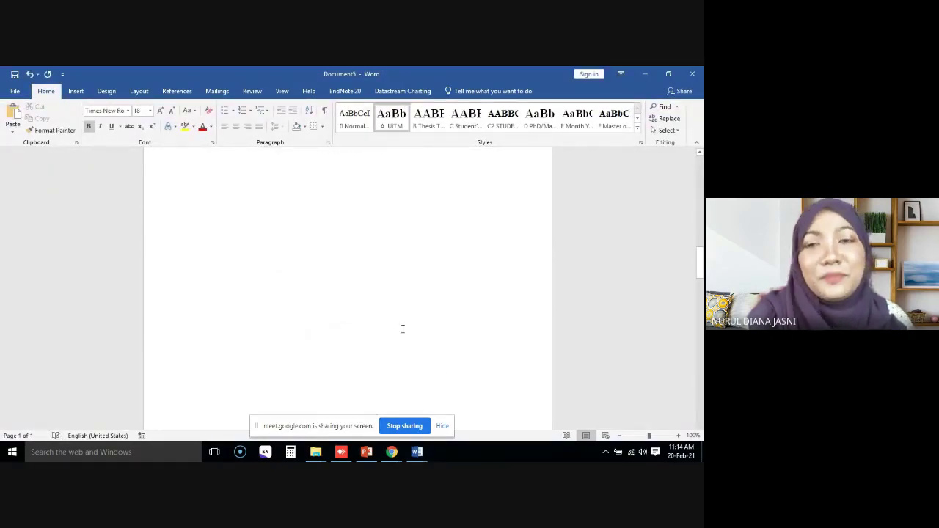
scroll(402, 328, down, 3)
scroll(402, 329, down, 2)
scroll(402, 328, down, 3)
scroll(402, 329, down, 5)
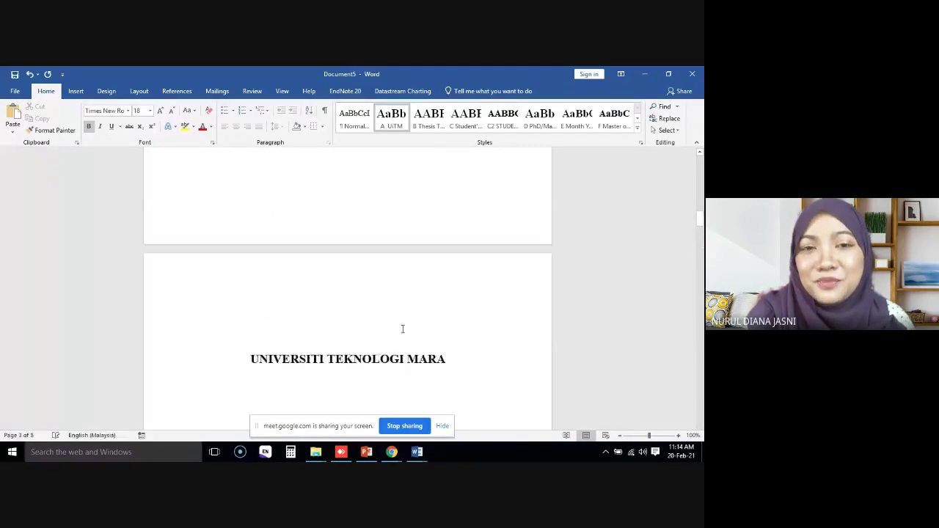
scroll(402, 328, down, 3)
scroll(402, 329, up, 3)
scroll(402, 329, up, 3)
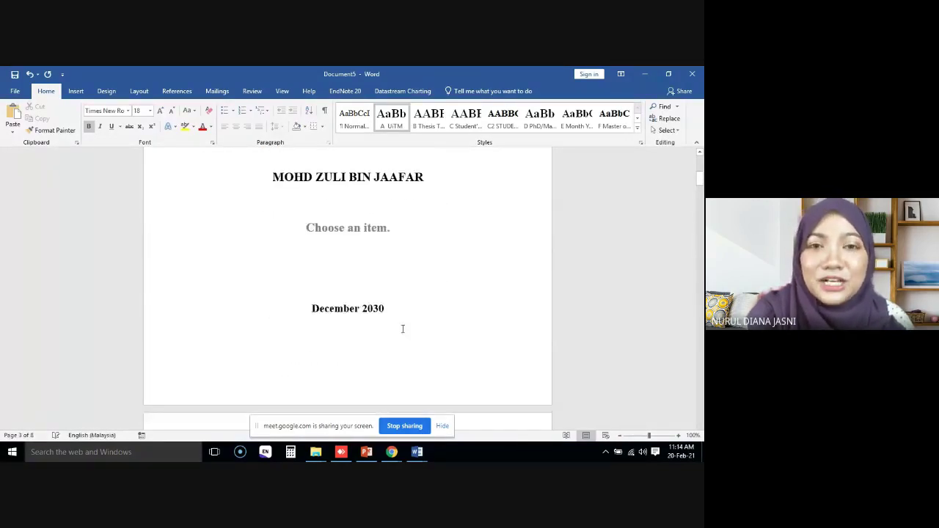
scroll(401, 328, up, 1)
scroll(402, 328, up, 5)
scroll(402, 328, up, 1)
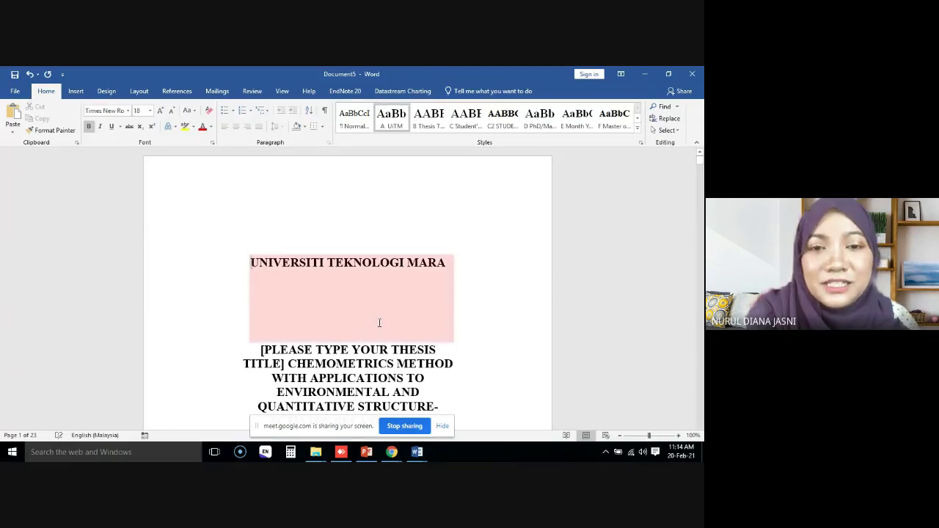
scroll(379, 324, down, 4)
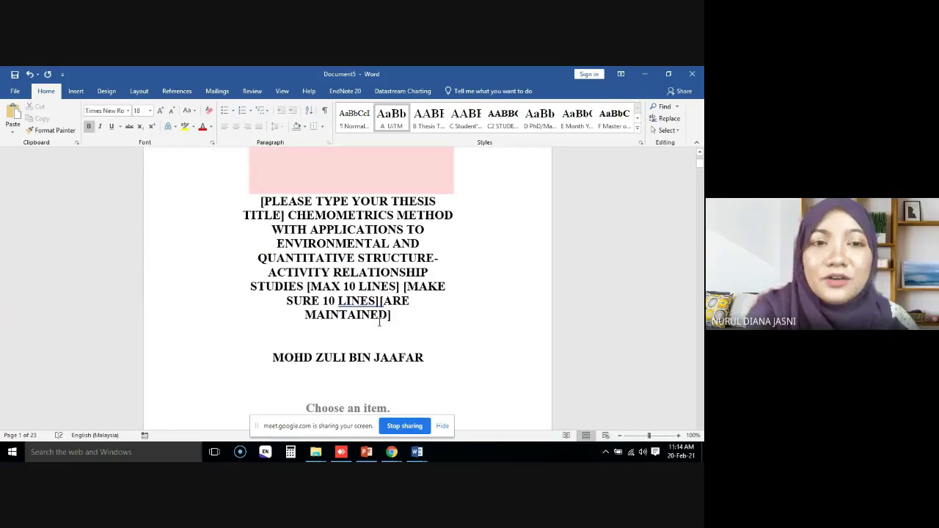
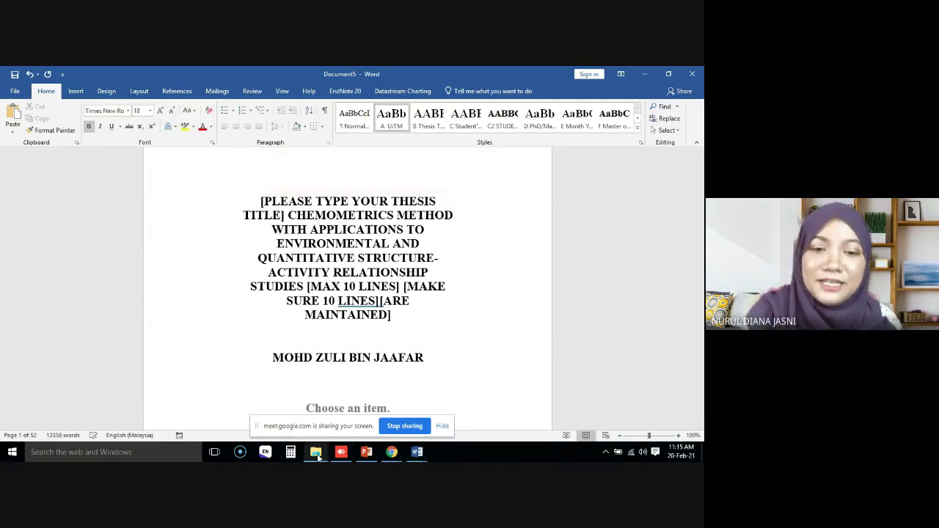
Step: Browse Documents > Desktop > LMS302 > Simulation 4b to reach the three chapter files
mouse_move(317, 455)
click(407, 417)
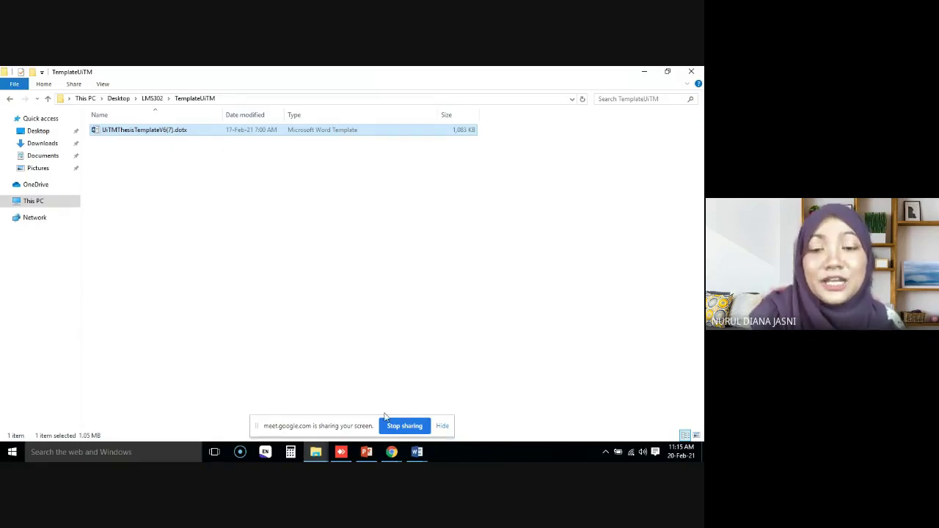
click(46, 157)
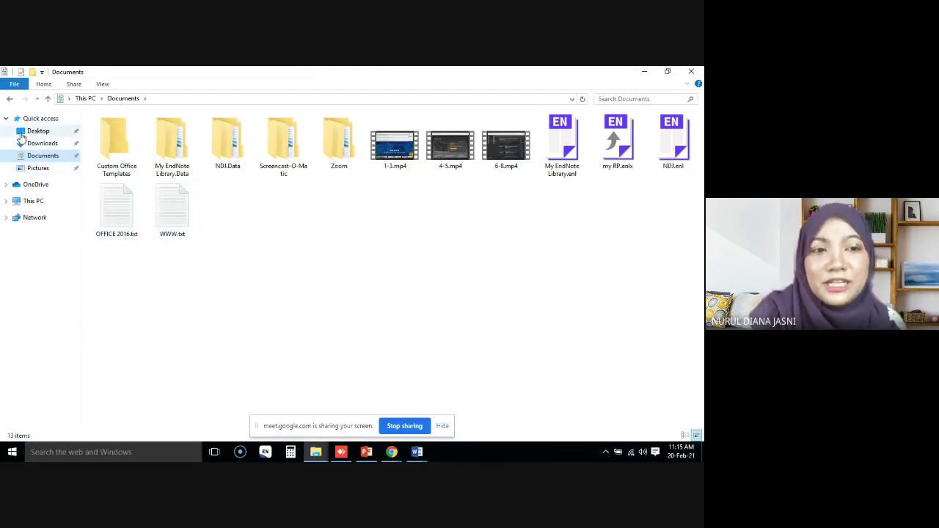
click(40, 131)
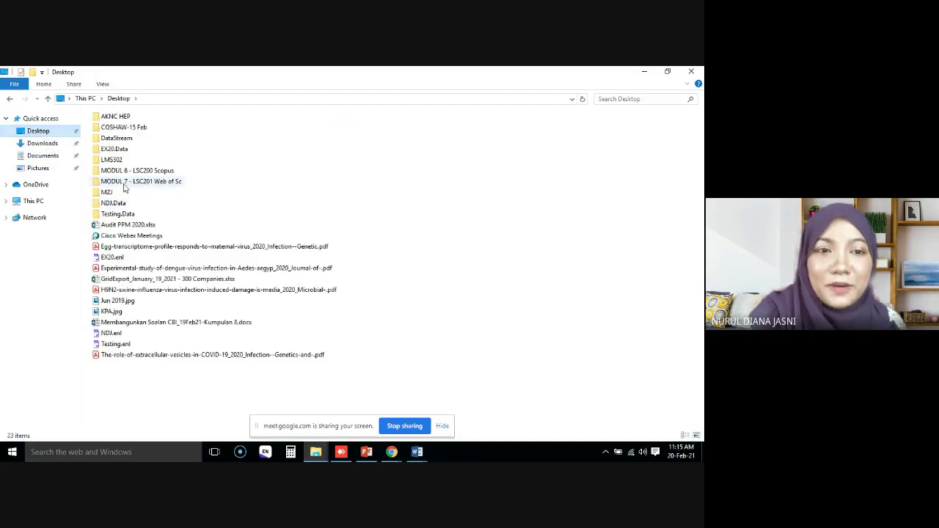
double_click(115, 163)
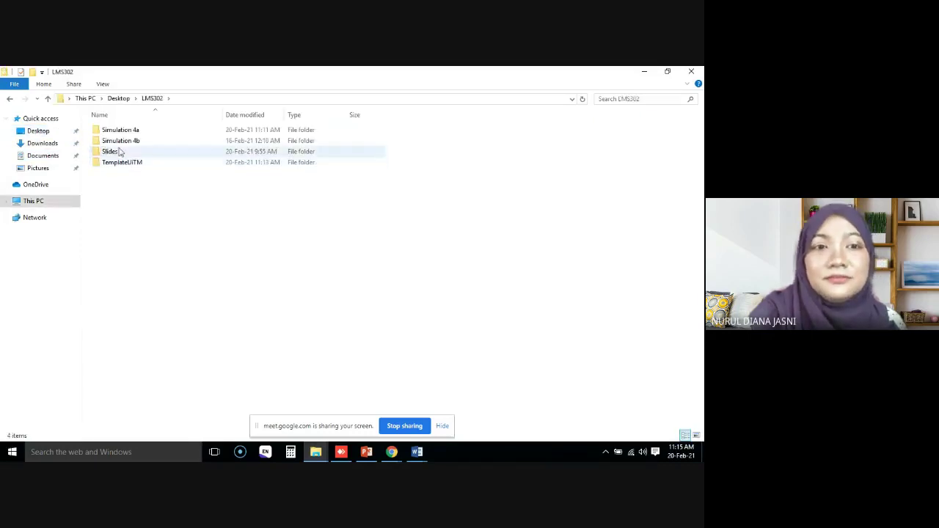
click(125, 141)
double_click(124, 141)
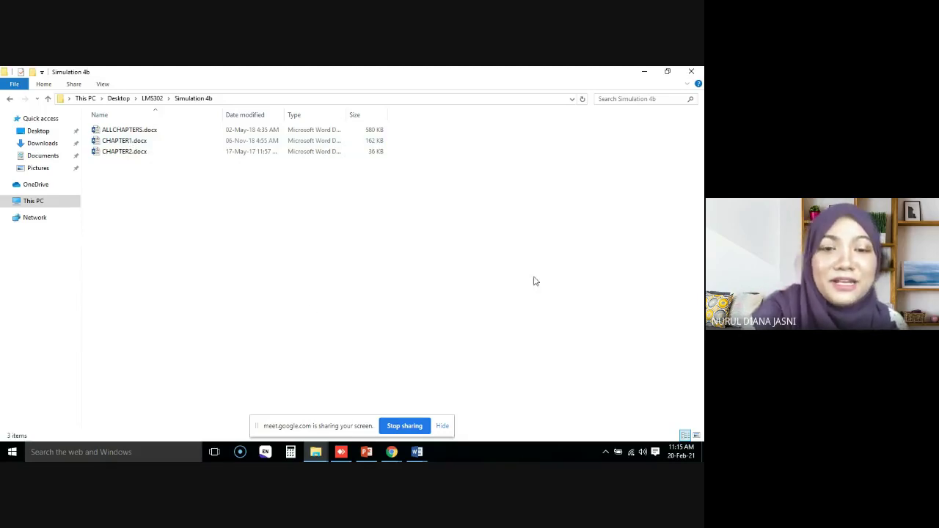
click(390, 453)
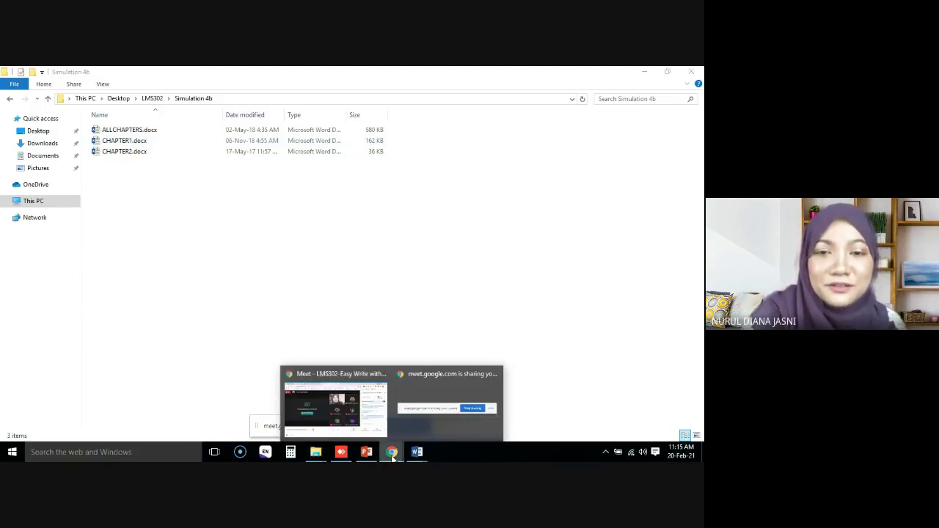
click(365, 414)
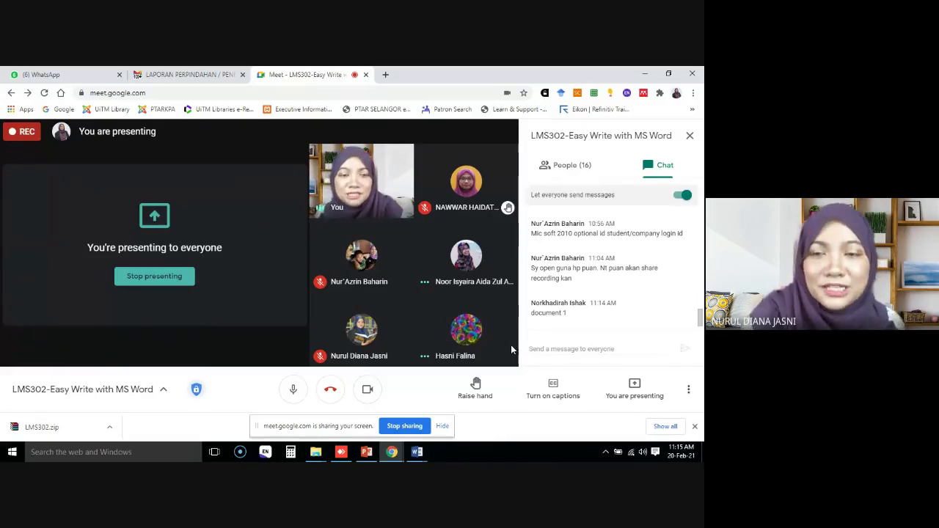
click(645, 75)
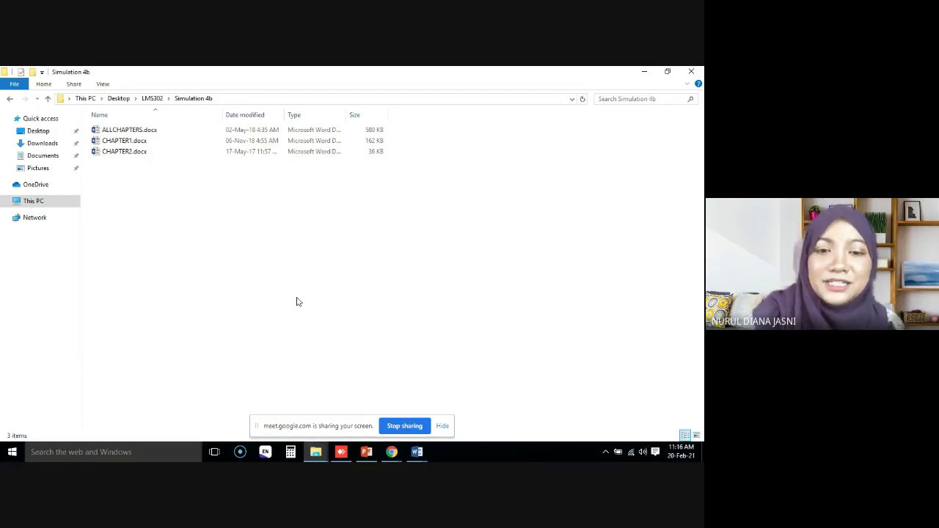
Step: Close the unsaved Document5 in Word without saving it
right_click(136, 133)
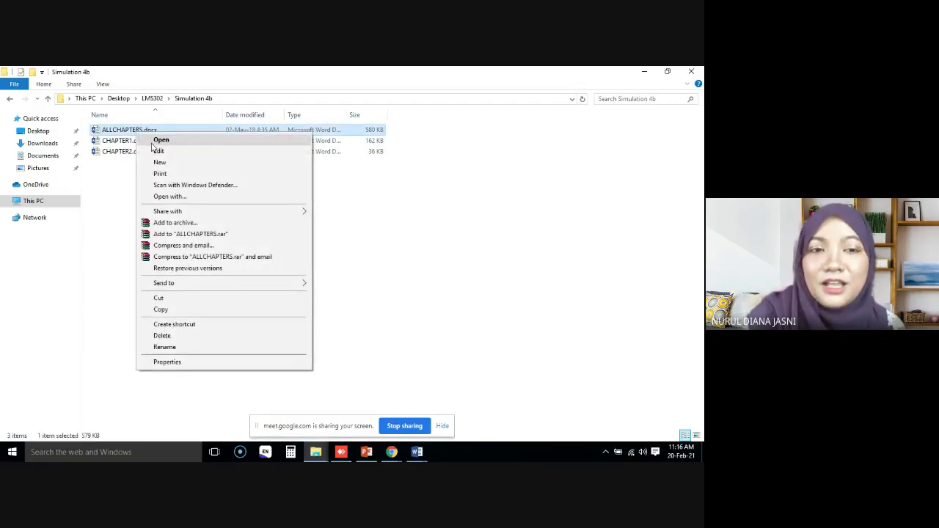
click(417, 452)
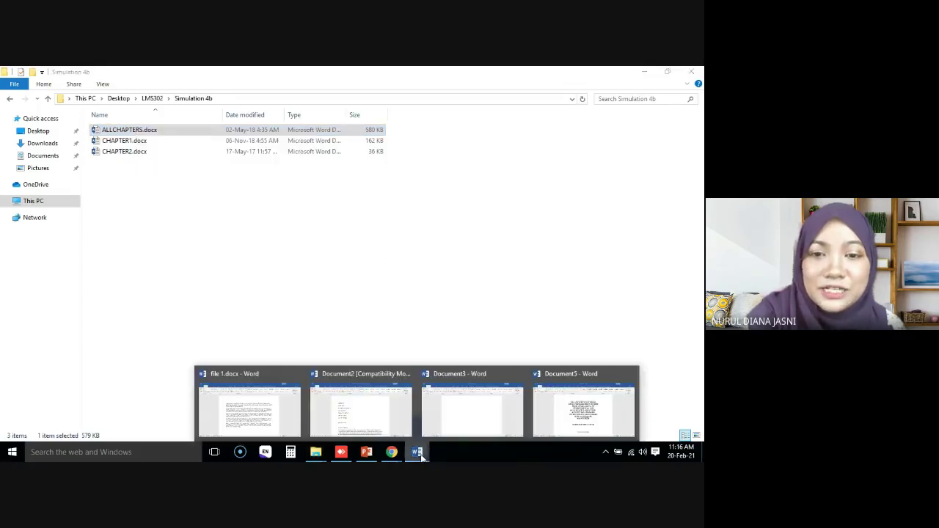
click(575, 414)
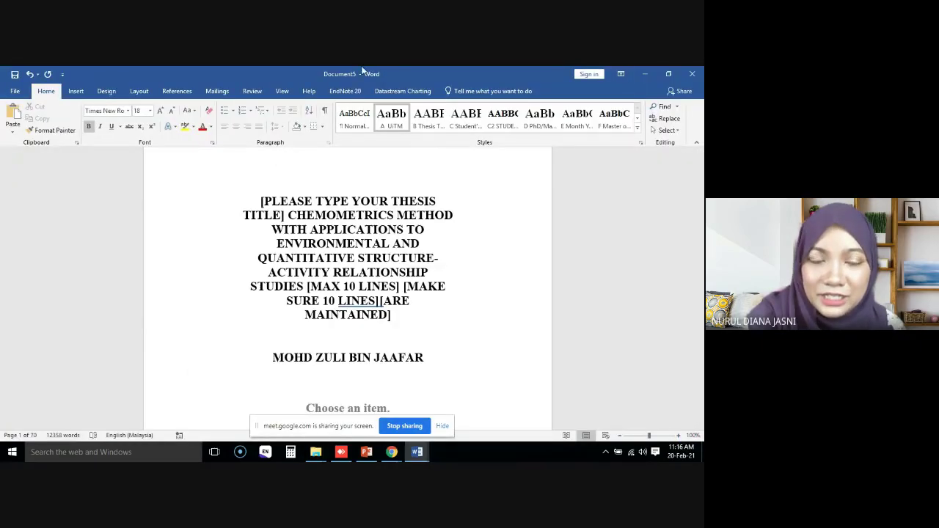
click(693, 74)
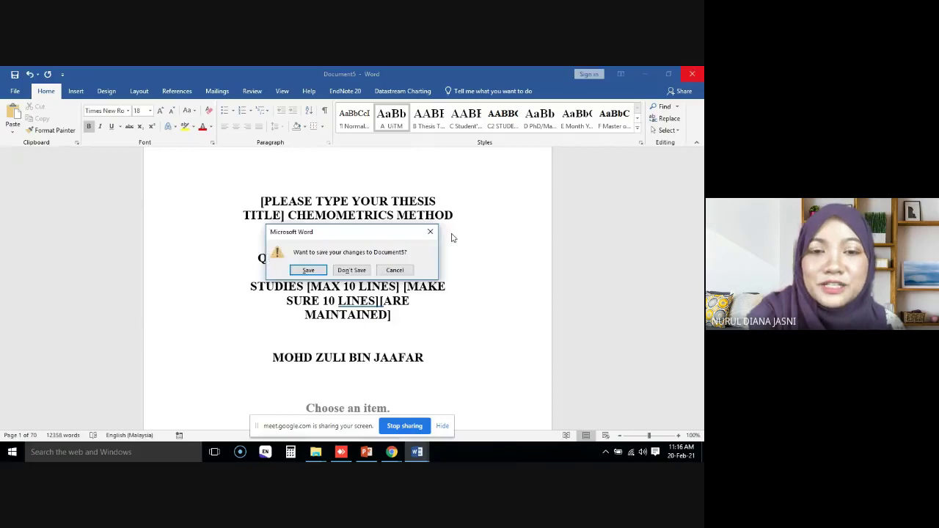
click(352, 270)
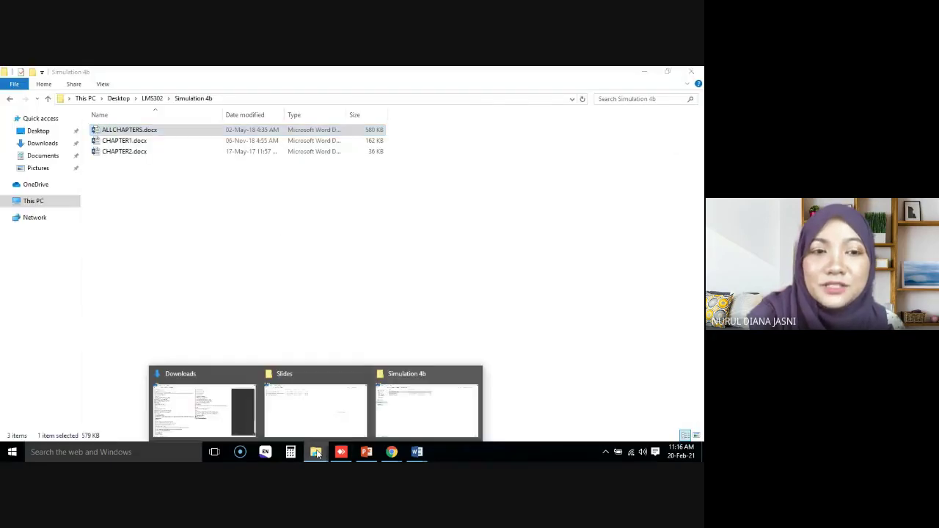
Step: Go back to LMS302 and open the TemplateUiTM folder, selecting the thesis template file
click(11, 99)
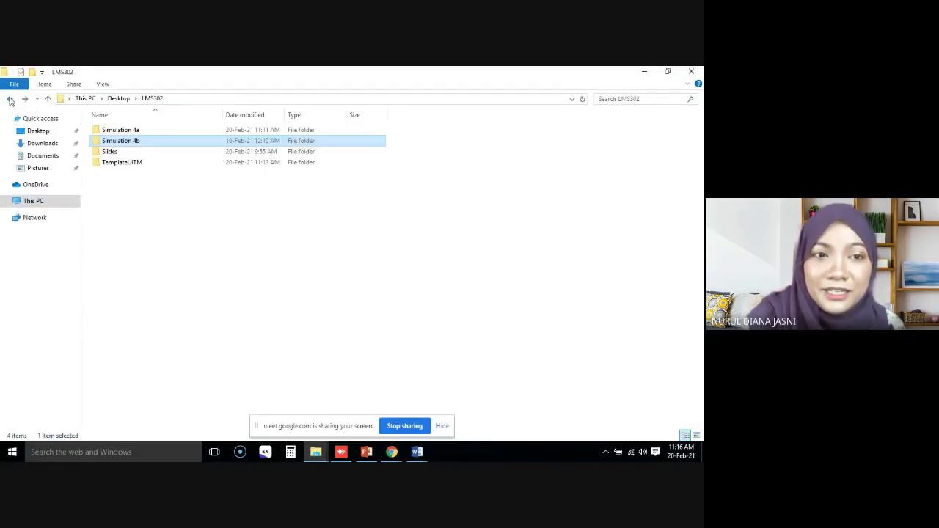
double_click(116, 164)
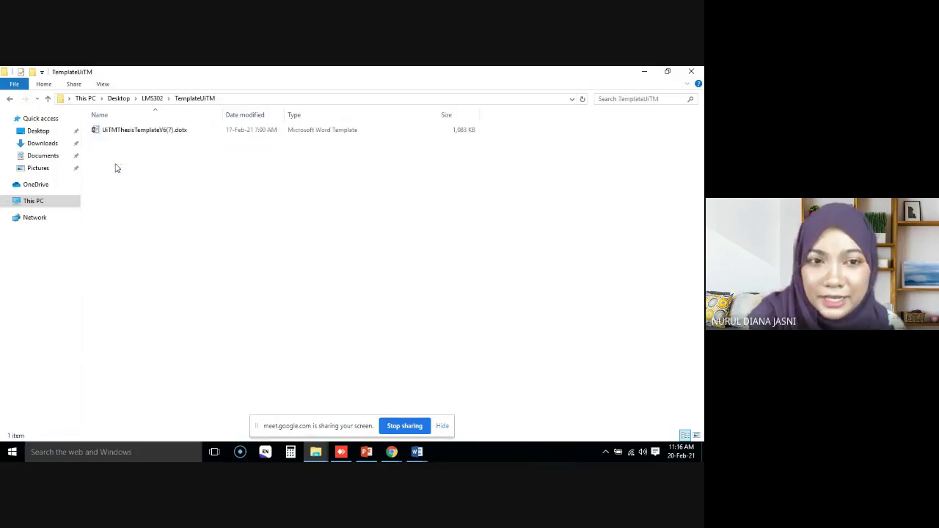
right_click(134, 133)
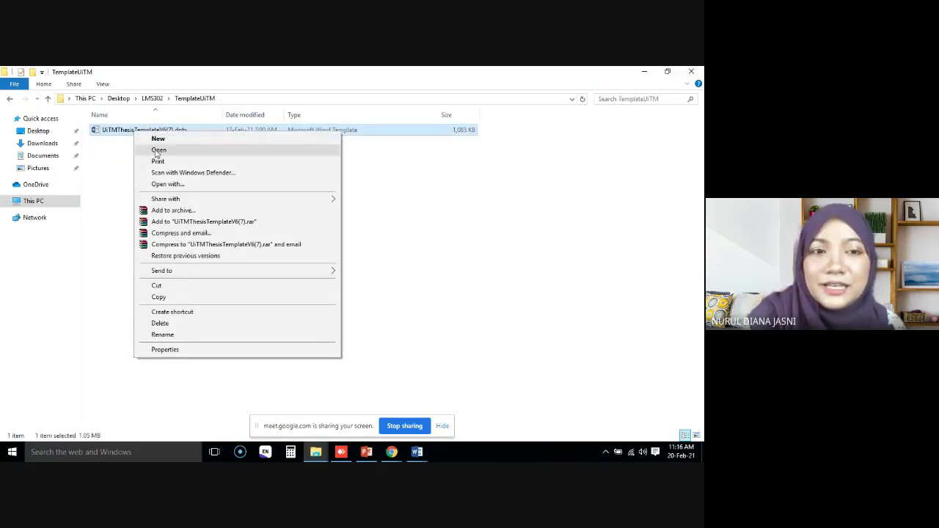
Step: Open UiTMThesisTemplateV6(7).dotx in Word from its right-click menu
click(155, 149)
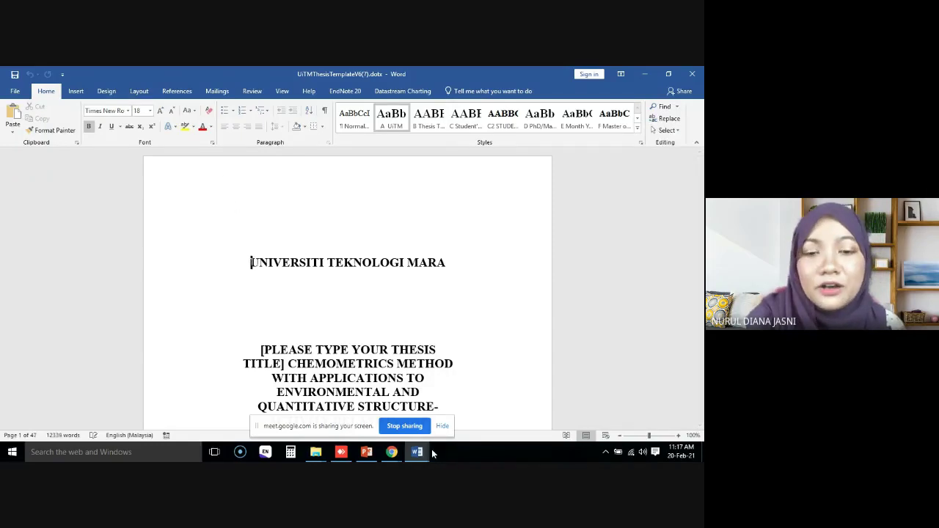
mouse_move(420, 453)
click(456, 415)
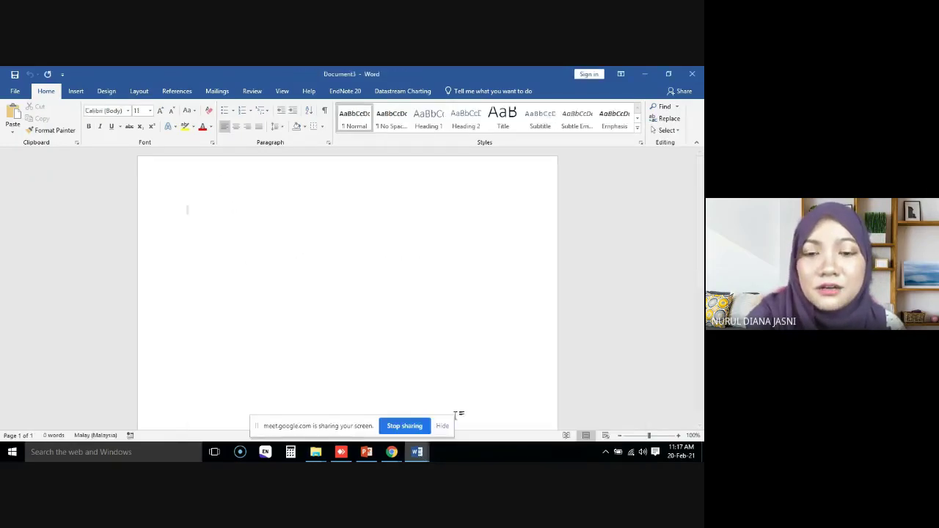
click(14, 92)
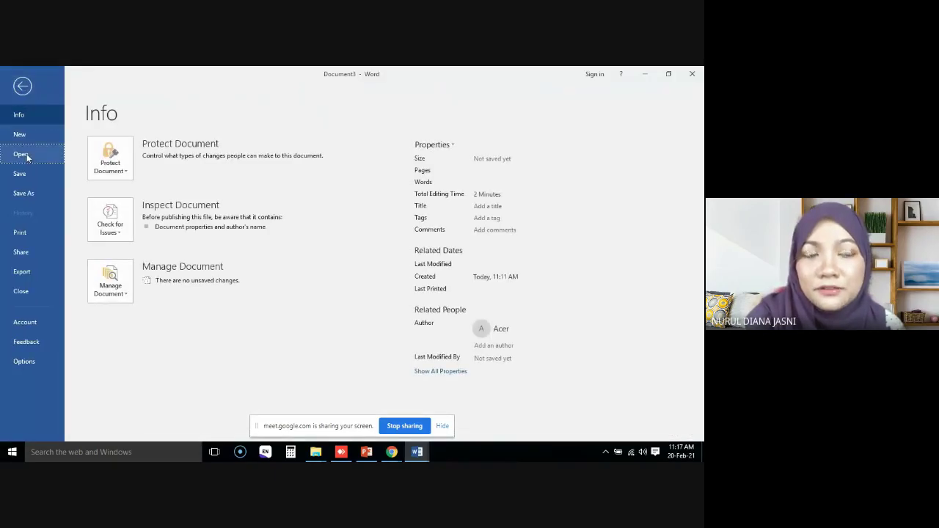
click(27, 156)
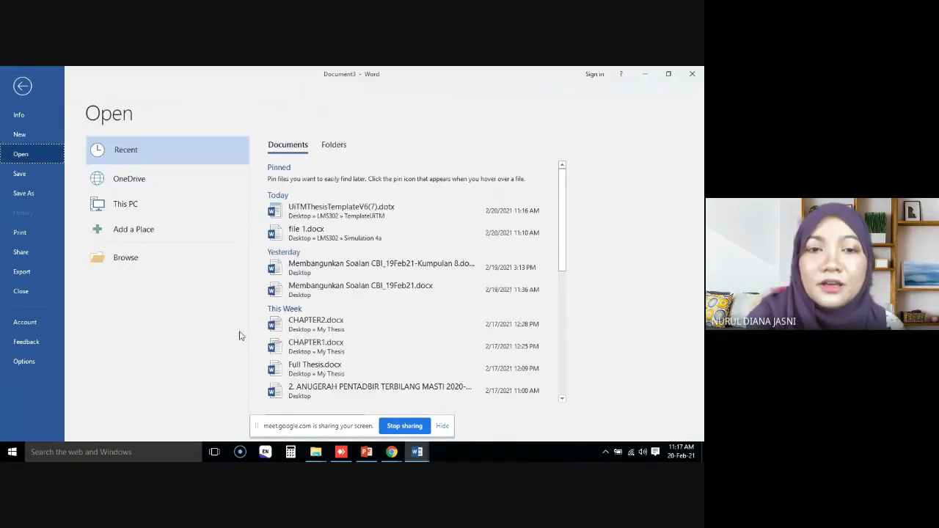
click(140, 262)
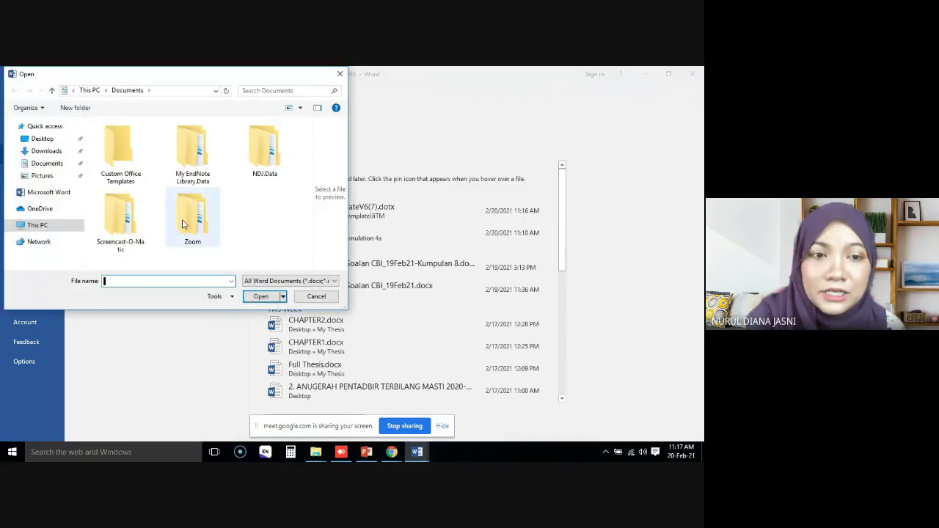
click(42, 138)
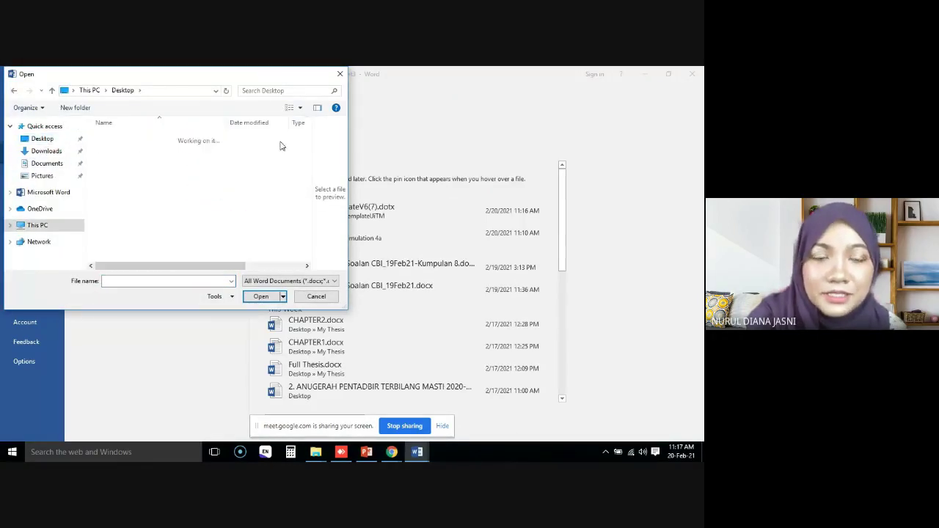
double_click(134, 172)
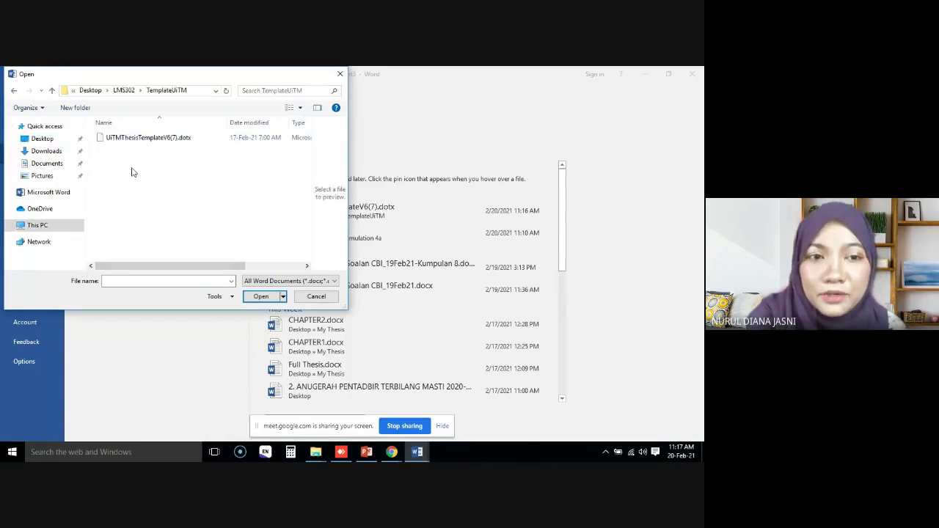
click(146, 138)
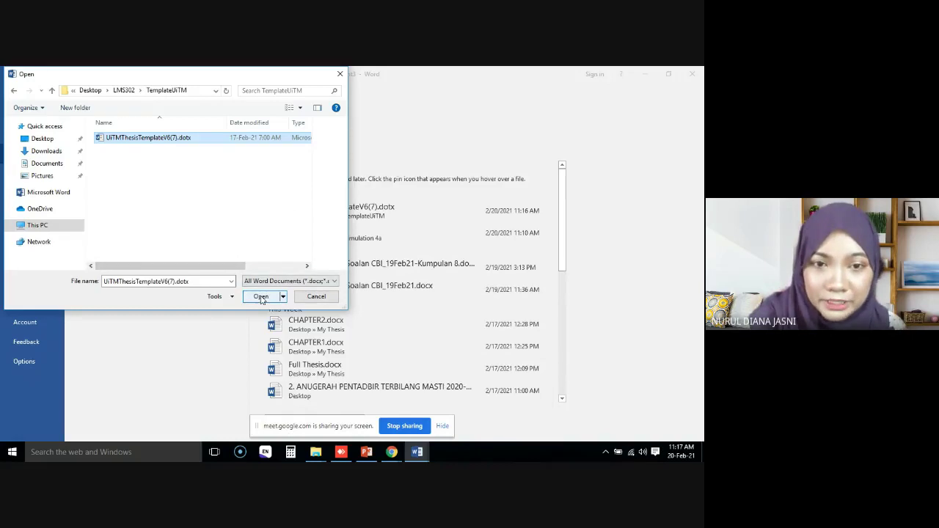
click(417, 452)
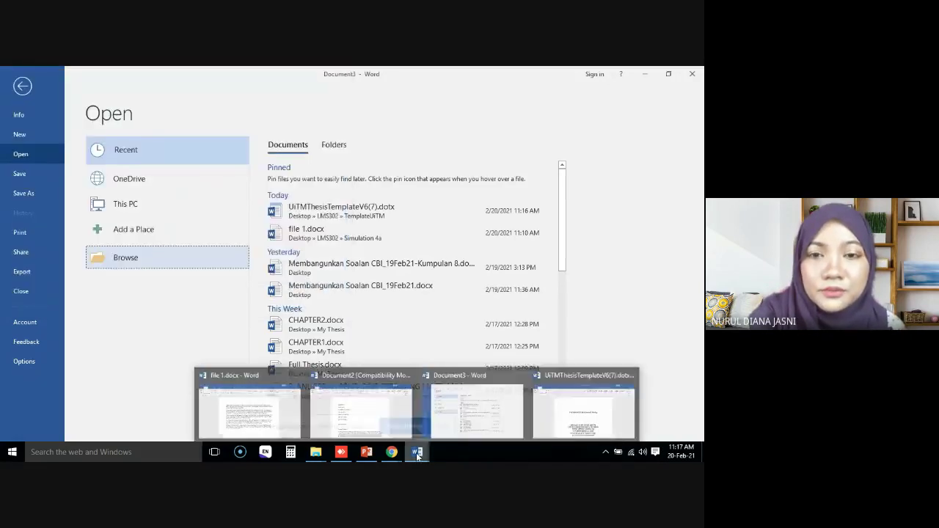
Step: Close the thesis template window and switch to Document2
click(691, 74)
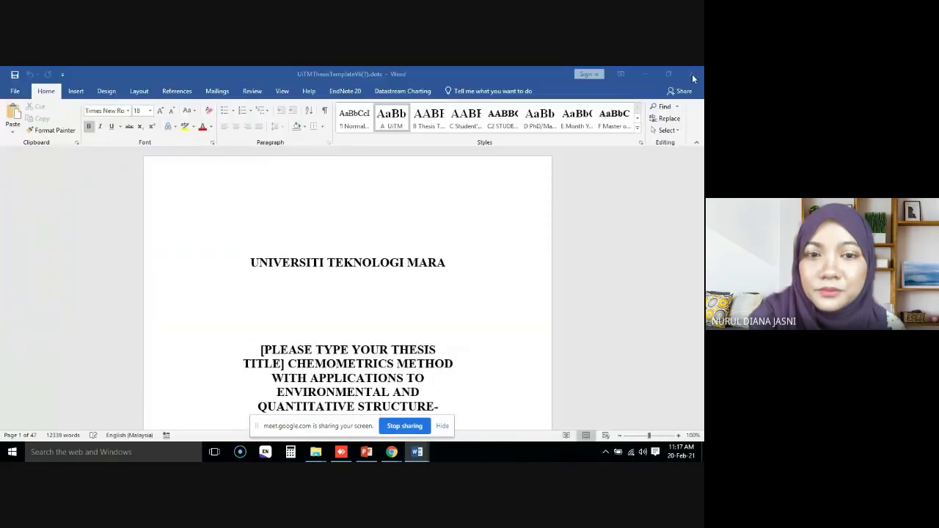
click(692, 74)
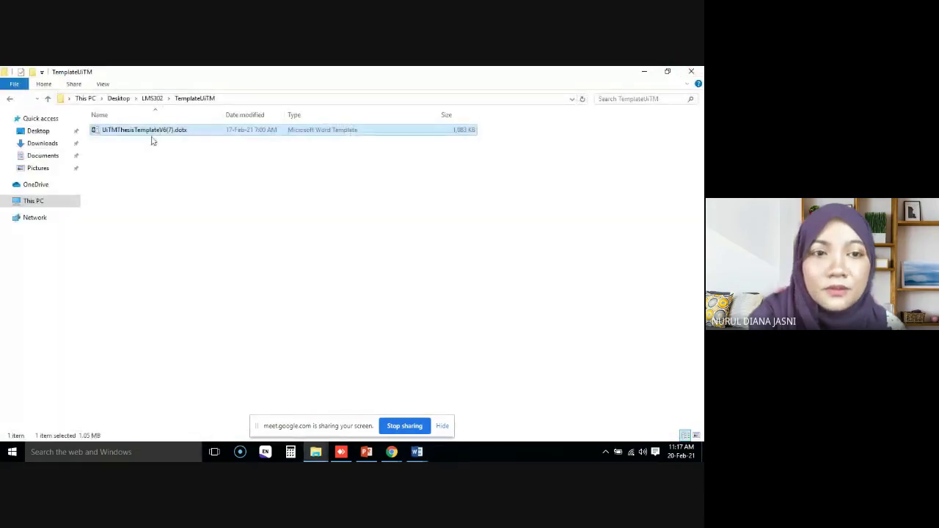
mouse_move(416, 452)
click(458, 414)
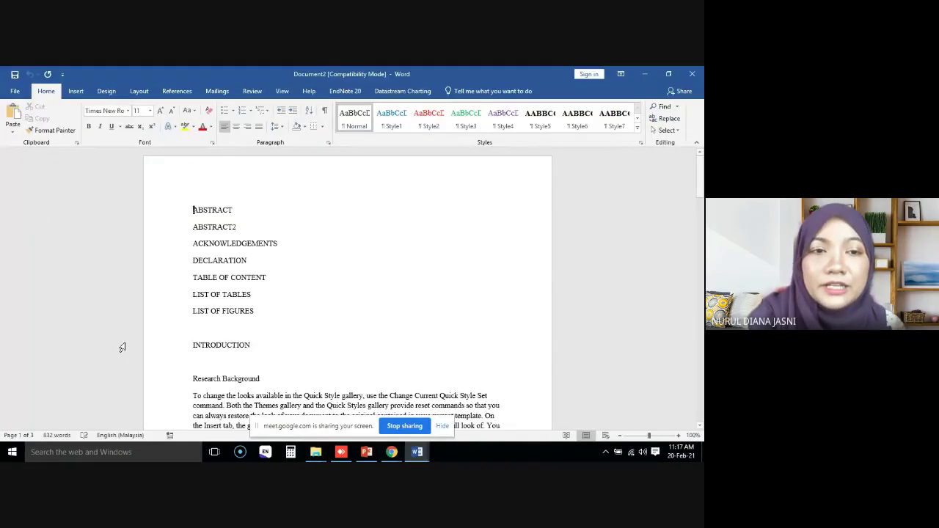
Step: Open UiTMThesisTemplateV6(7).dotx through File > Open > Browse
click(15, 91)
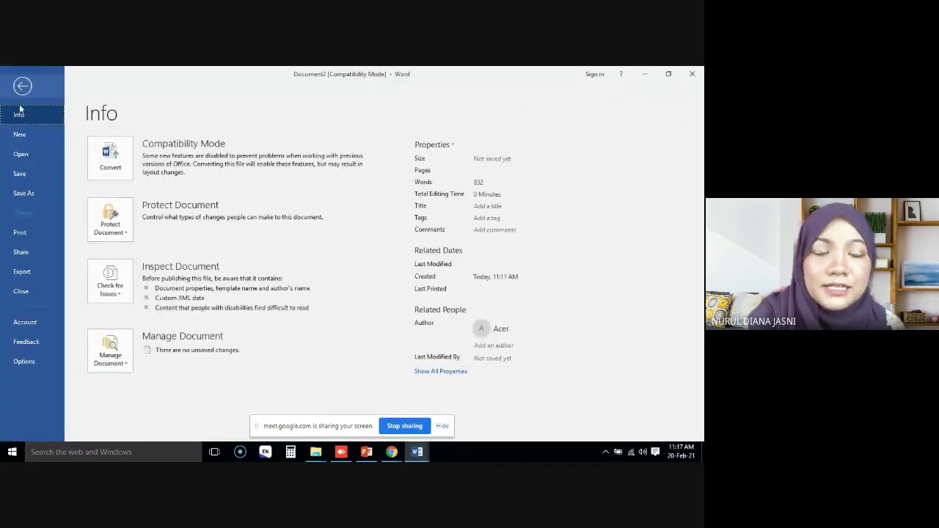
click(21, 154)
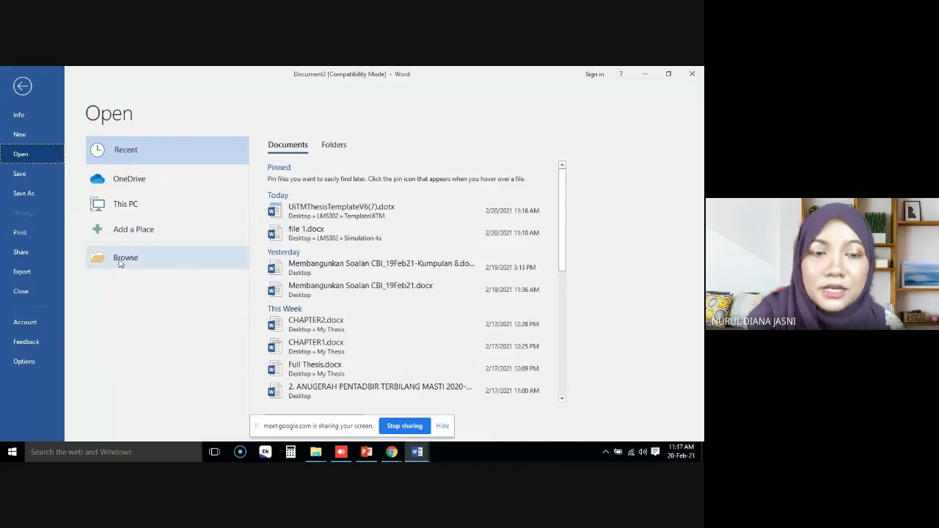
click(121, 259)
click(172, 138)
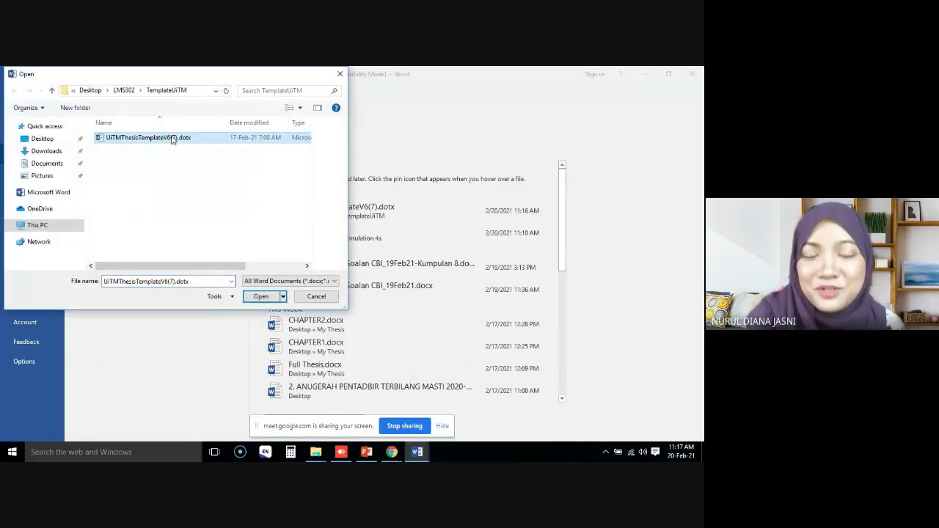
click(261, 297)
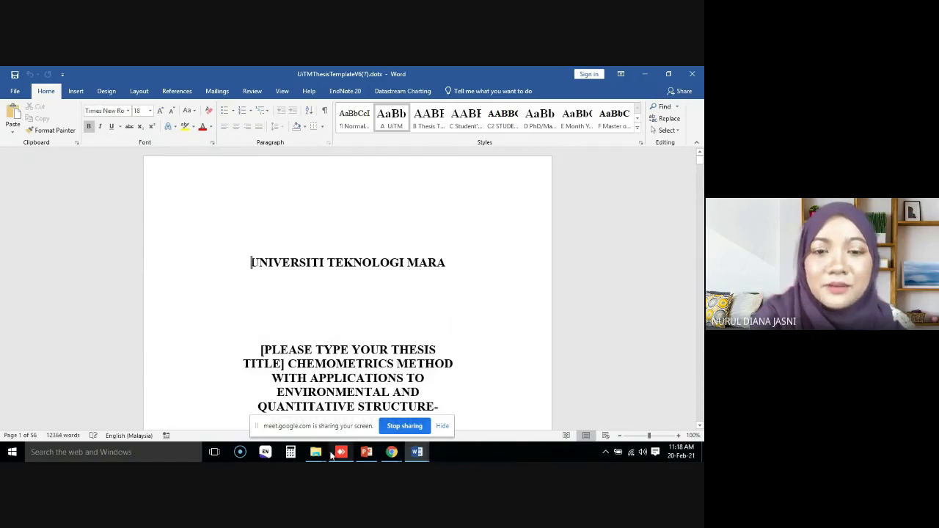
Step: Close the Slides folder window in File Explorer
mouse_move(315, 452)
click(311, 423)
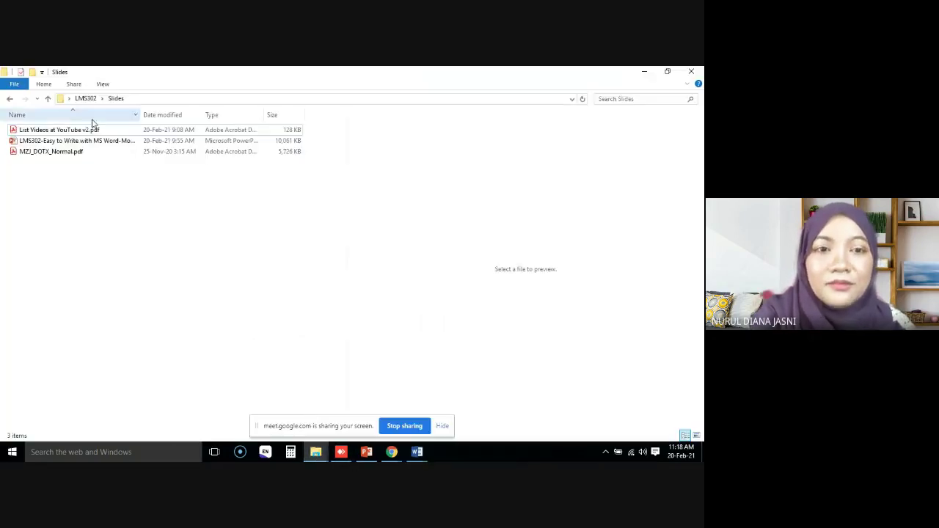
click(689, 73)
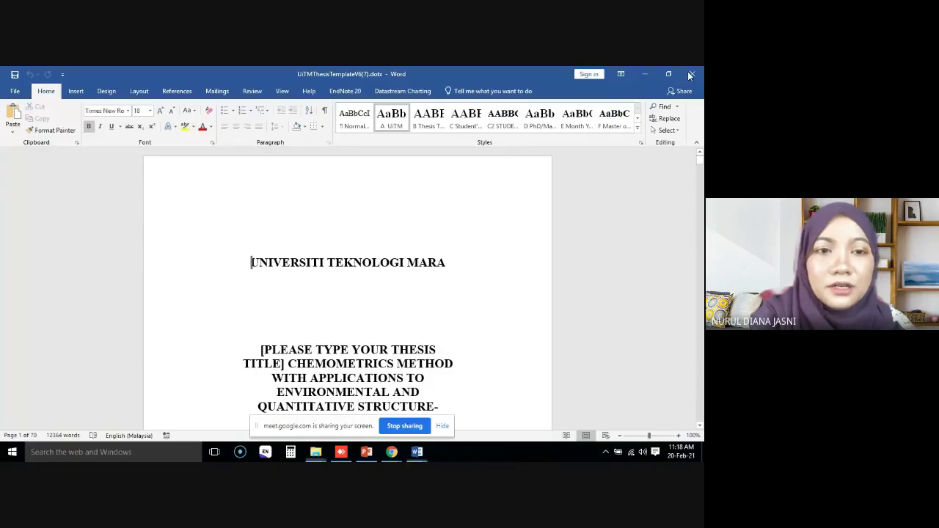
Step: Check Word's recent documents under File > Open, then return to the template
mouse_move(321, 455)
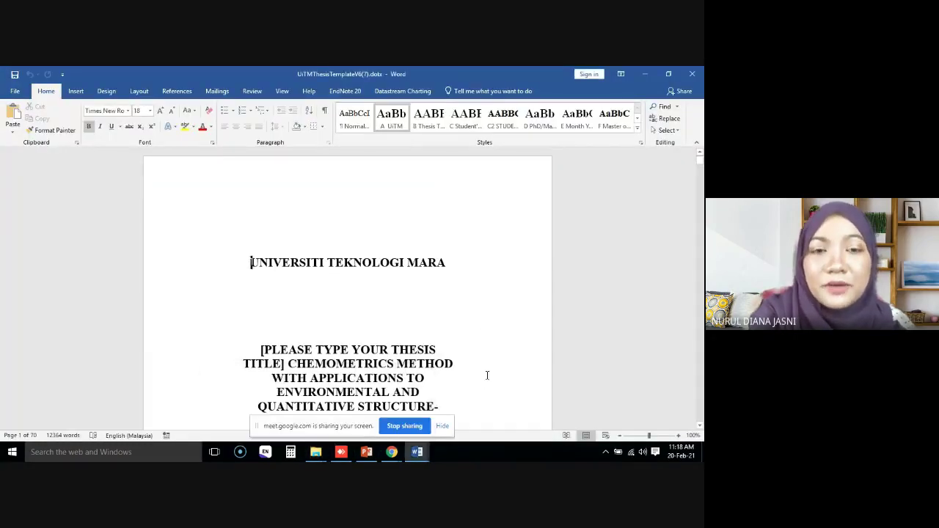
click(15, 92)
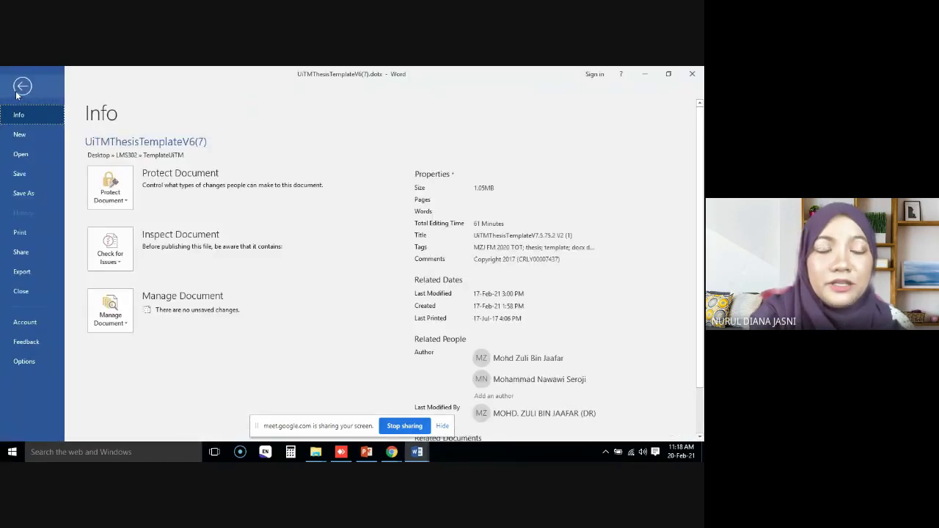
click(20, 155)
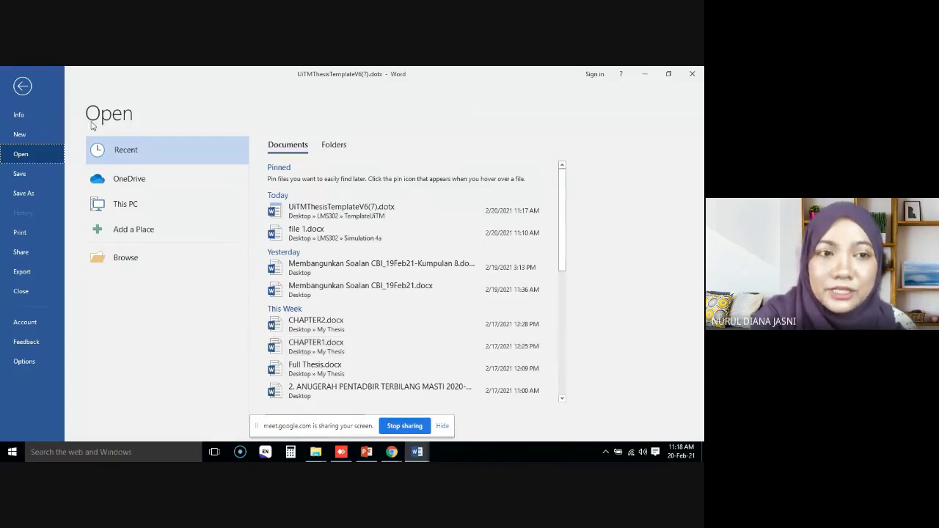
click(24, 88)
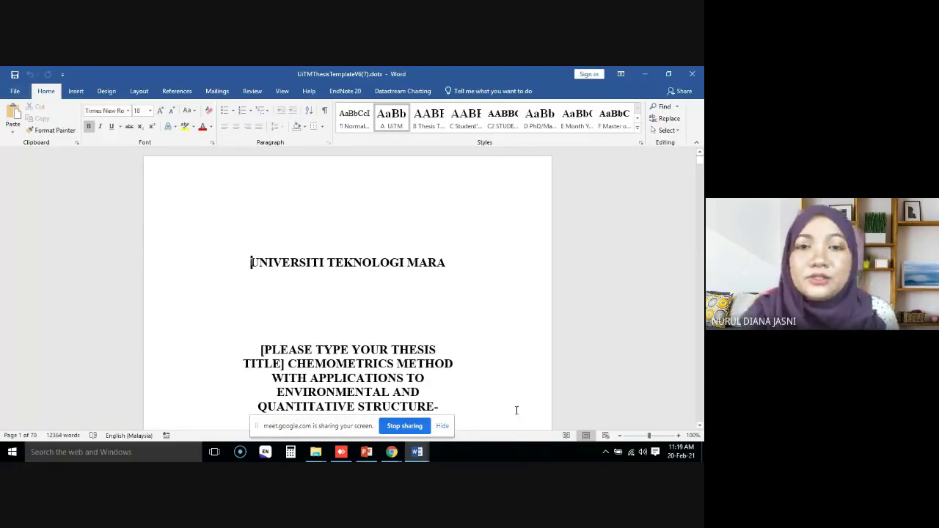
Step: Close the thesis template and Document2, then go back to LMS302 in Explorer
click(693, 76)
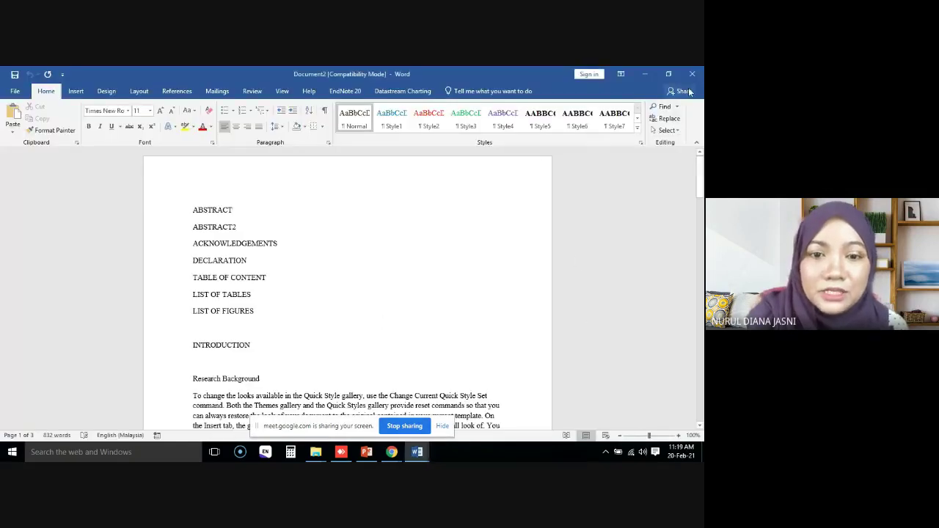
click(693, 72)
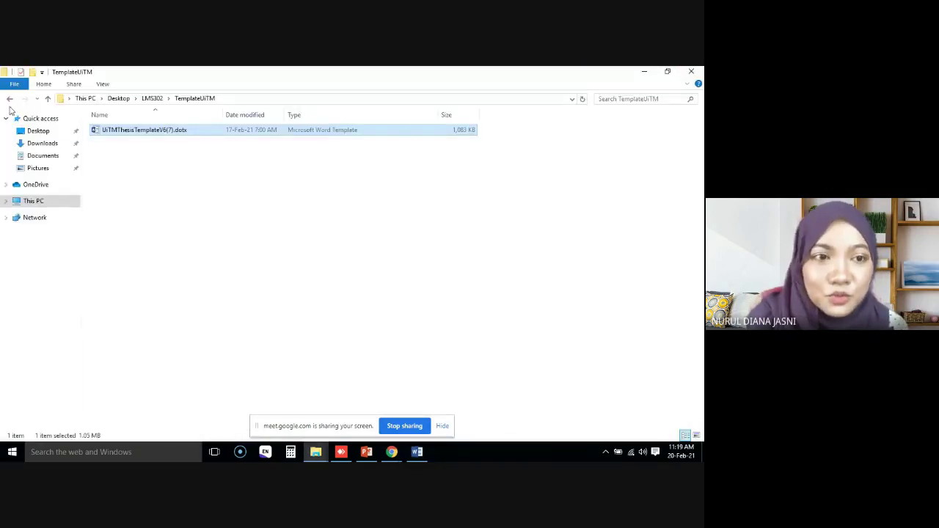
click(9, 101)
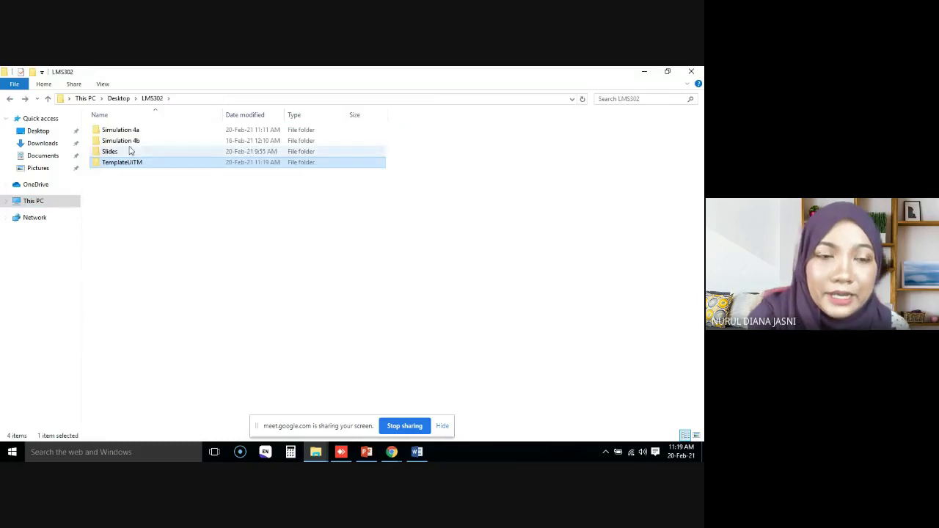
click(131, 130)
double_click(130, 131)
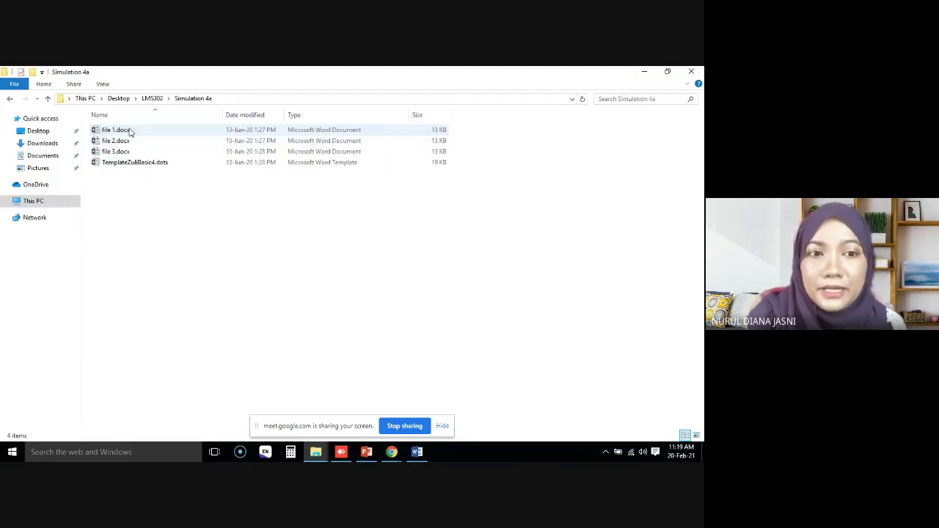
click(129, 132)
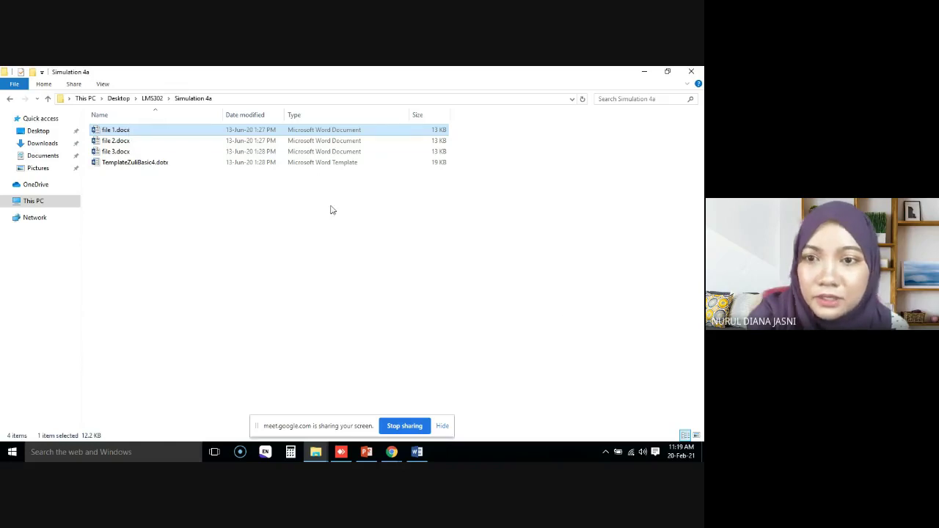
right_click(118, 132)
click(138, 136)
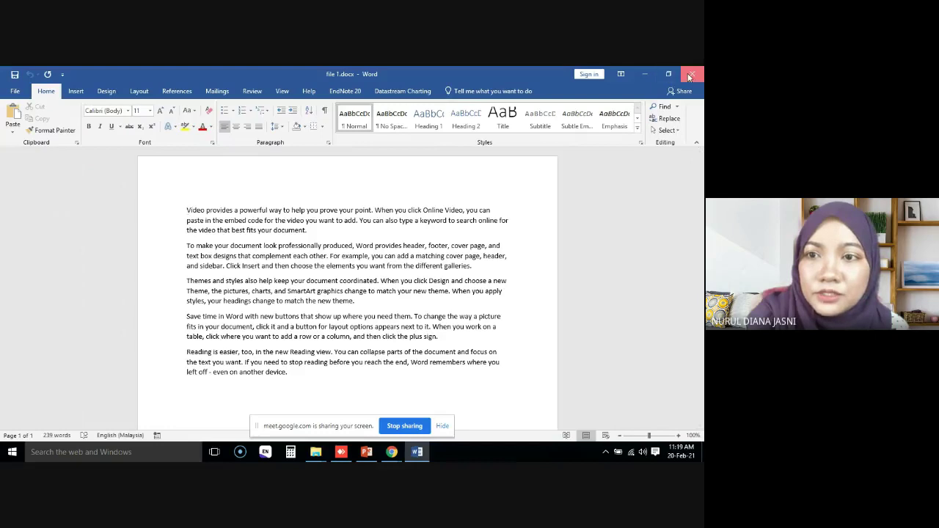
click(660, 79)
right_click(114, 140)
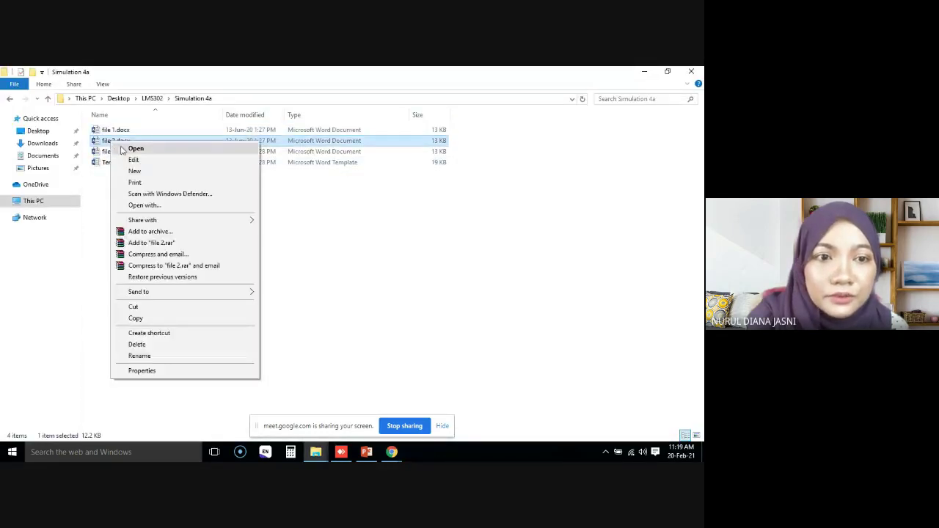
click(124, 150)
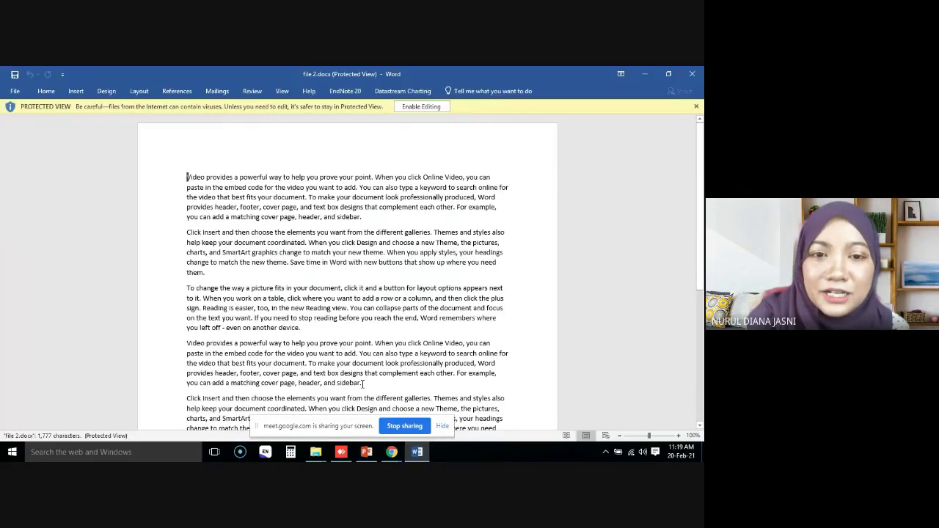
scroll(487, 308, down, 3)
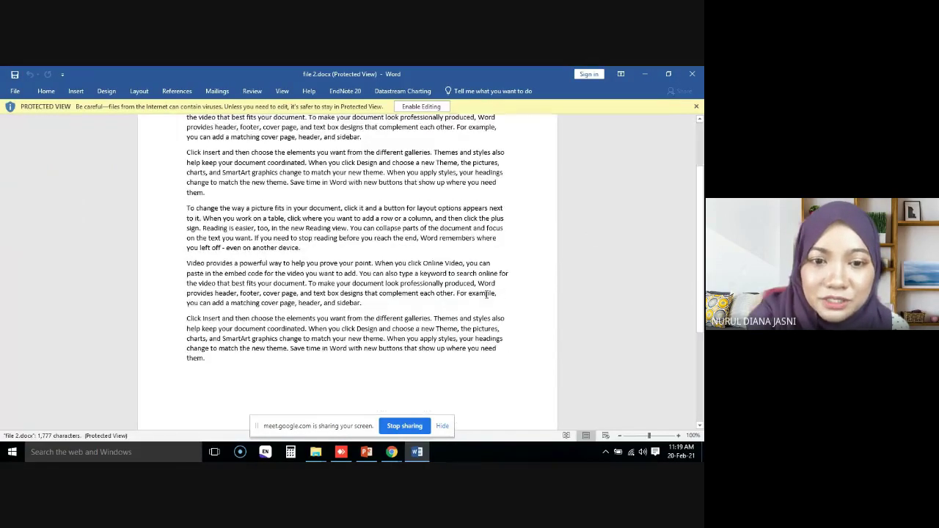
scroll(486, 330, down, 5)
click(695, 76)
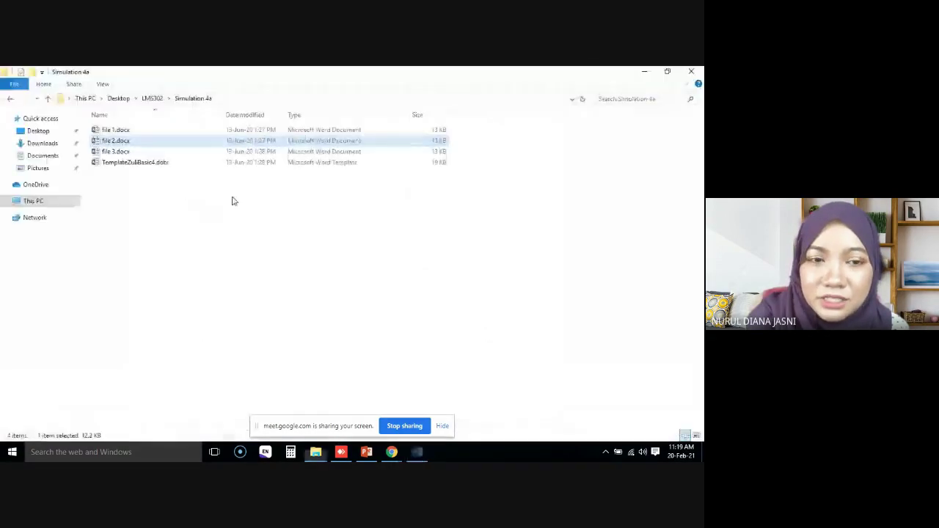
click(120, 153)
right_click(120, 155)
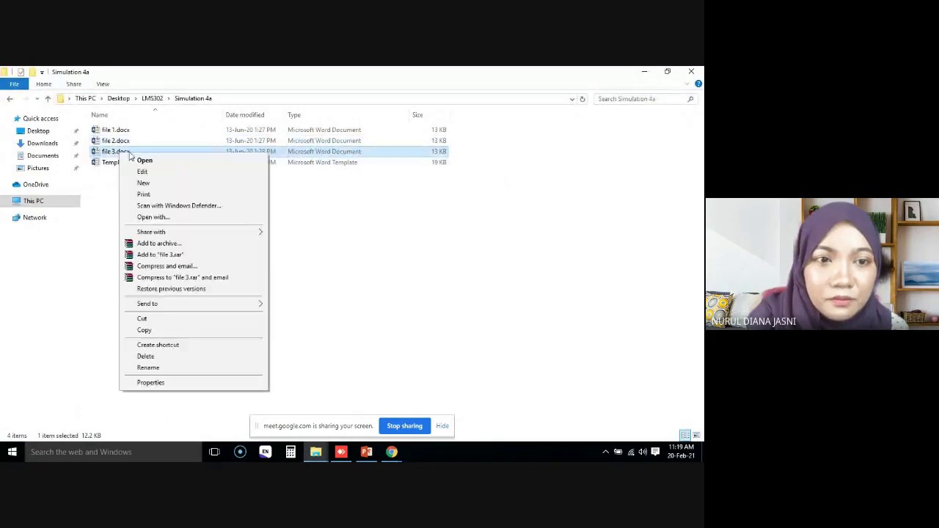
click(140, 158)
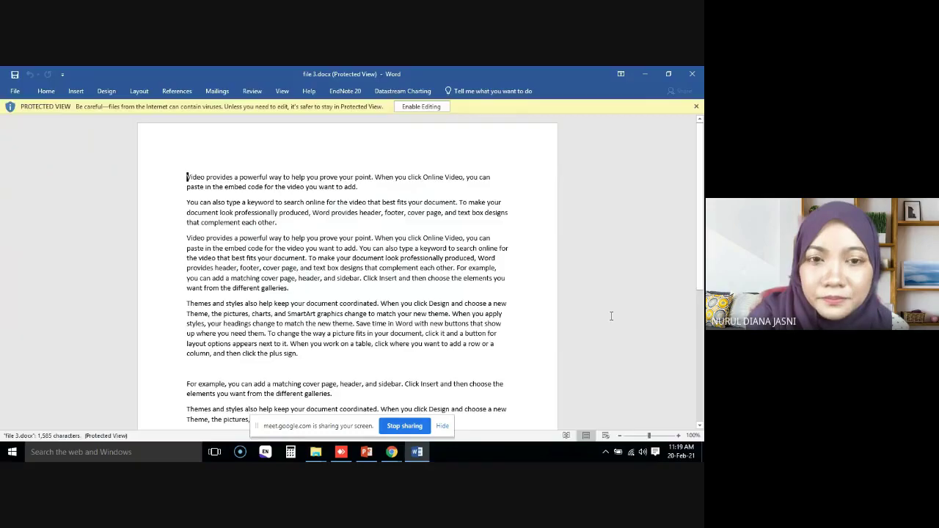
scroll(555, 319, down, 5)
scroll(555, 320, up, 5)
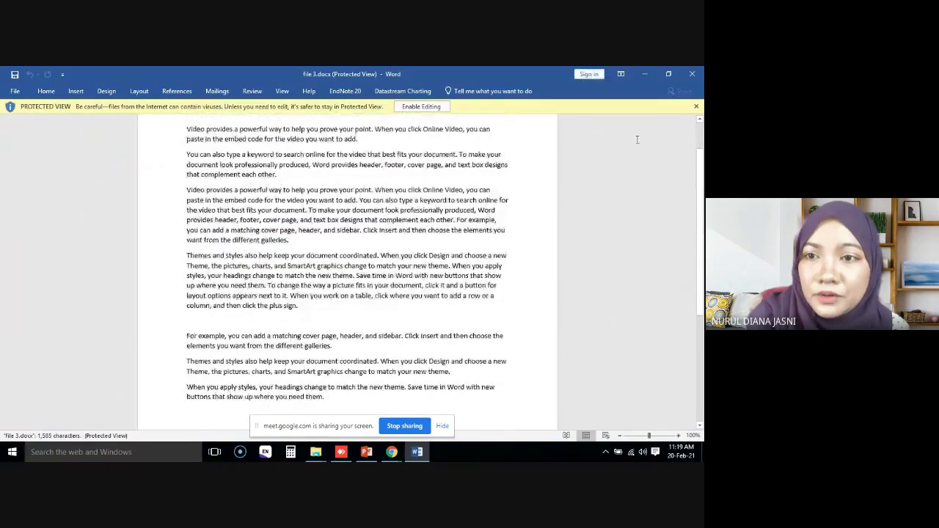
click(694, 74)
Step: From LMS302 > Simulation 4b, open ALLCHAPTERS.docx in Word and enable editing
click(11, 98)
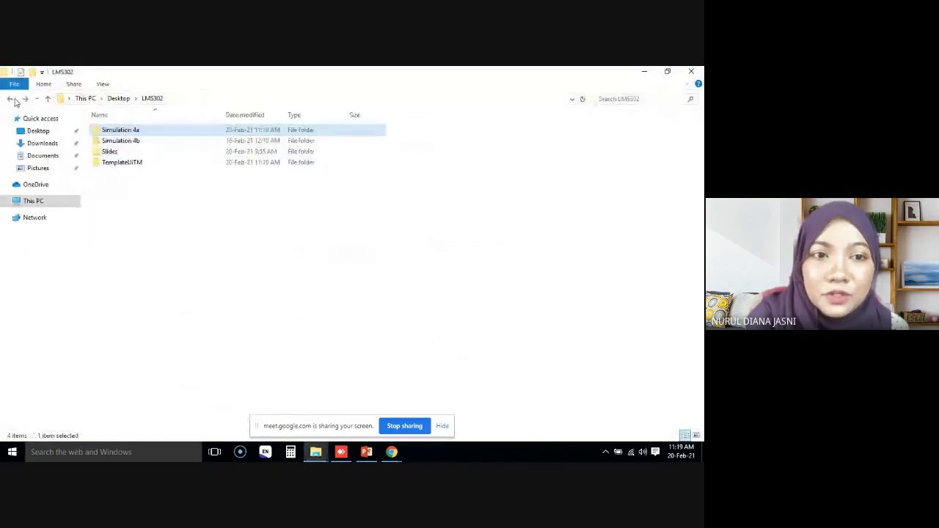
double_click(125, 140)
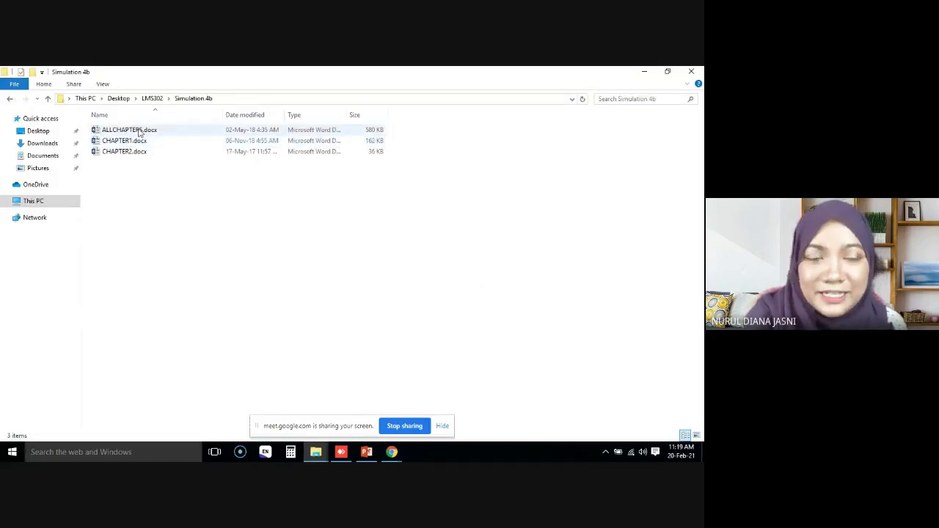
click(138, 132)
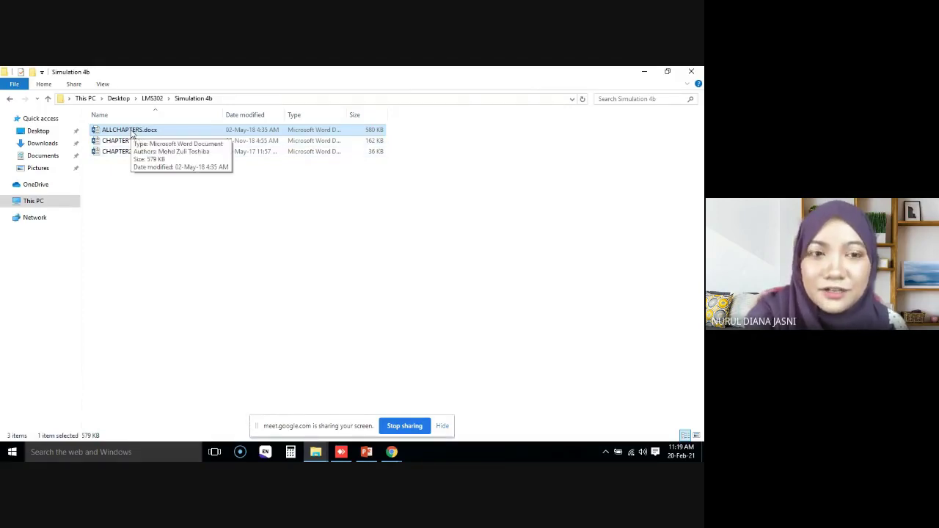
right_click(132, 134)
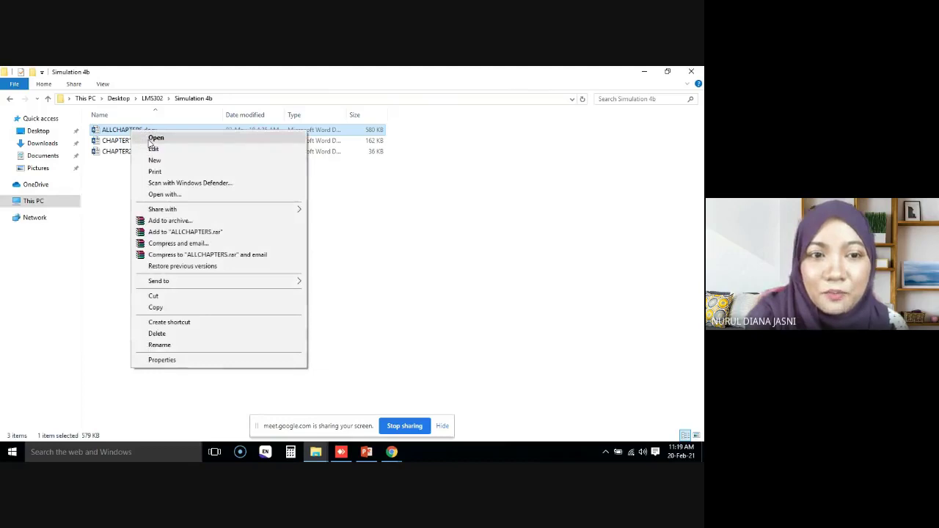
click(147, 139)
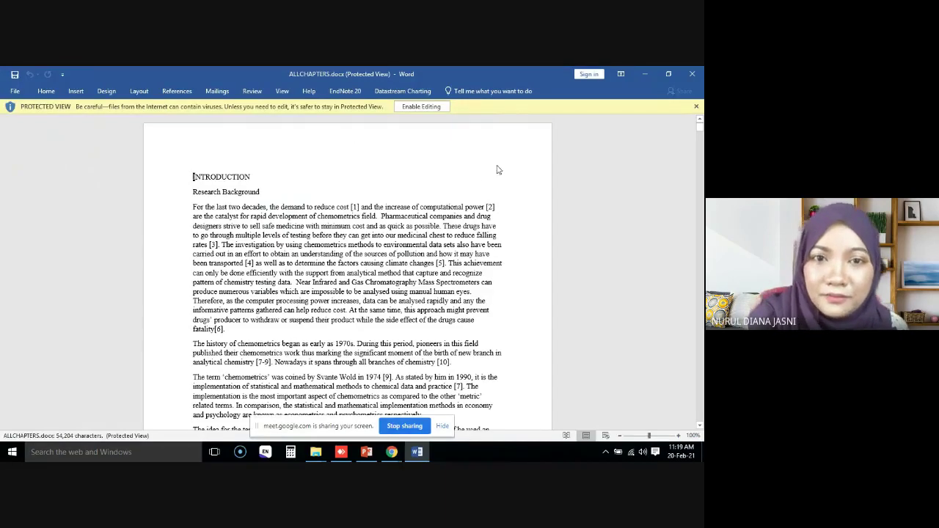
click(412, 108)
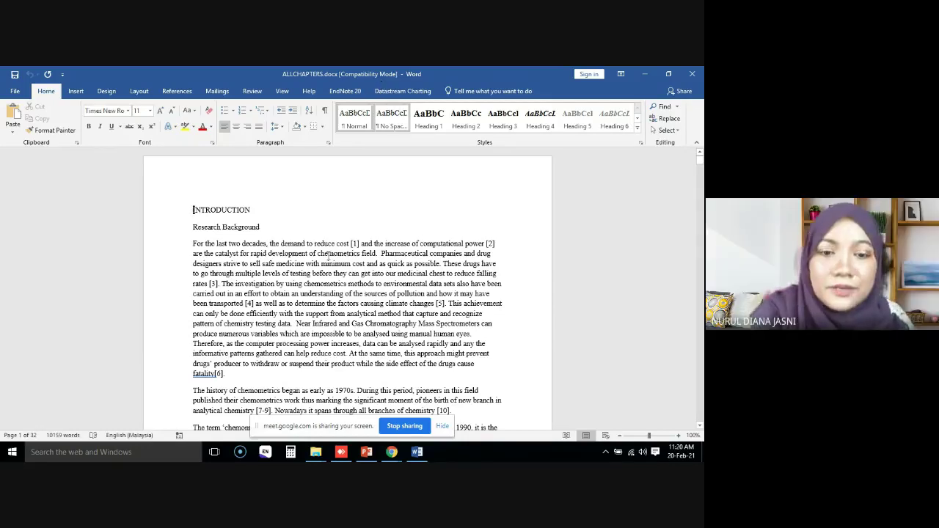
Step: Open CHAPTER1.docx from Simulation 4b in Word and enable editing
mouse_move(317, 454)
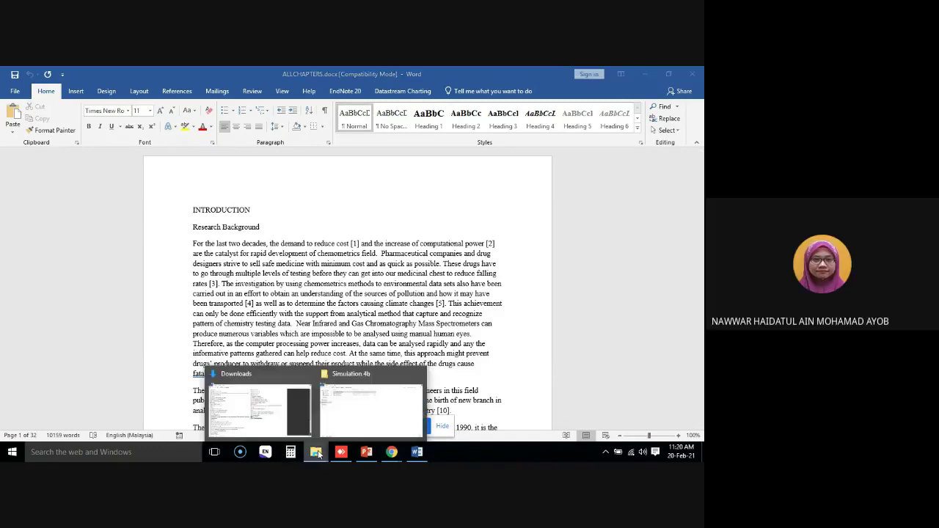
click(365, 400)
click(10, 98)
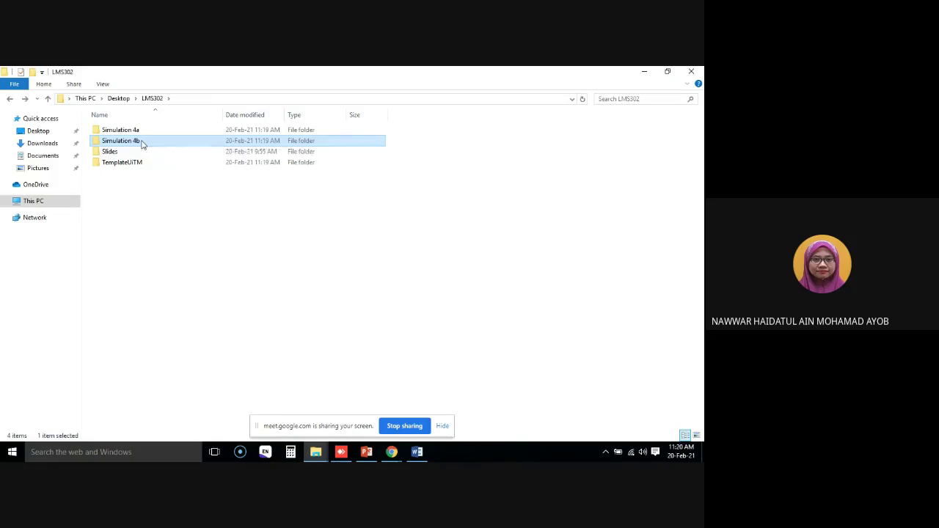
double_click(142, 143)
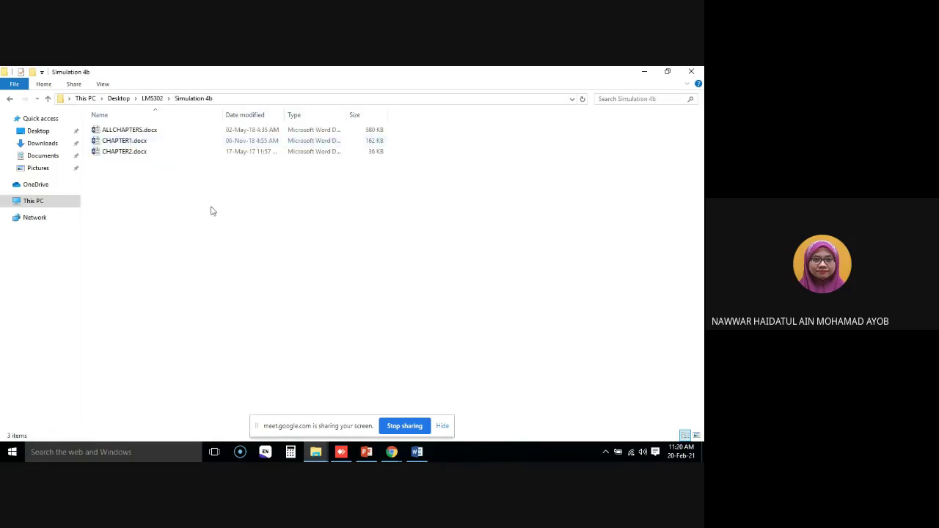
right_click(138, 141)
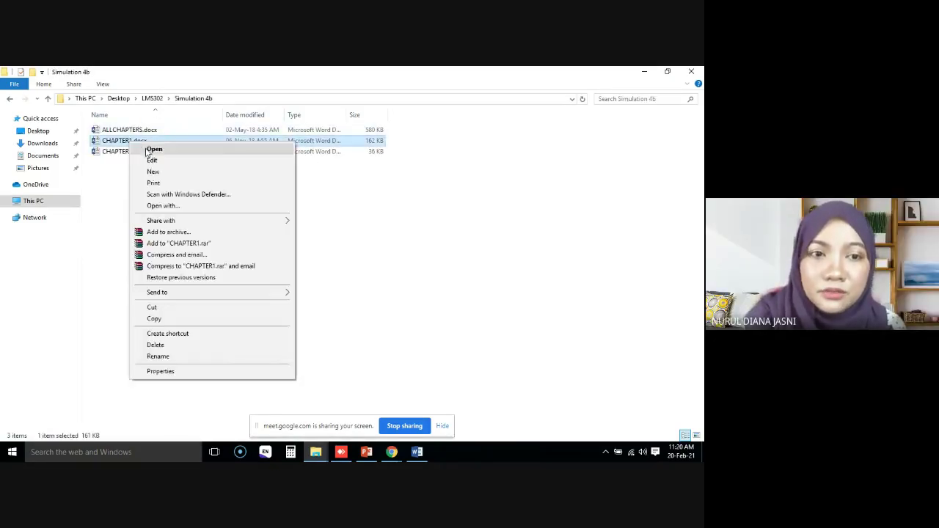
click(147, 149)
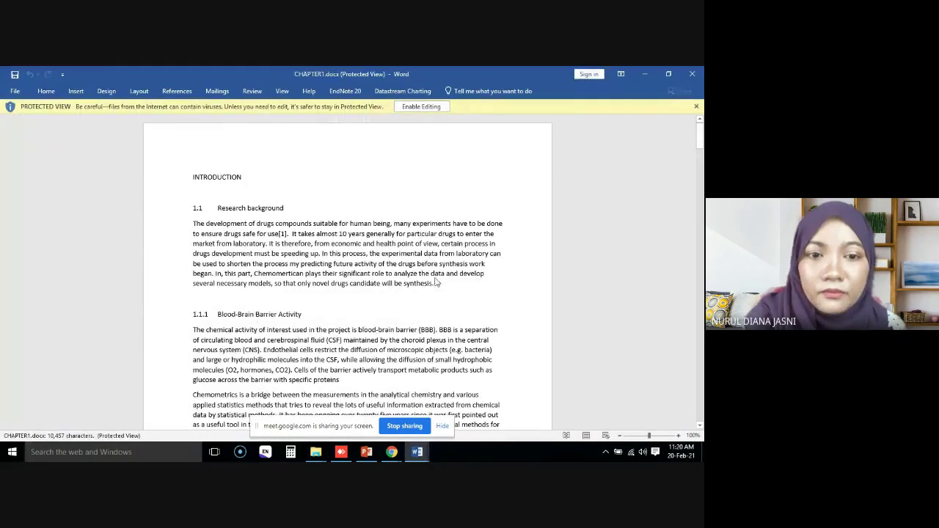
click(421, 107)
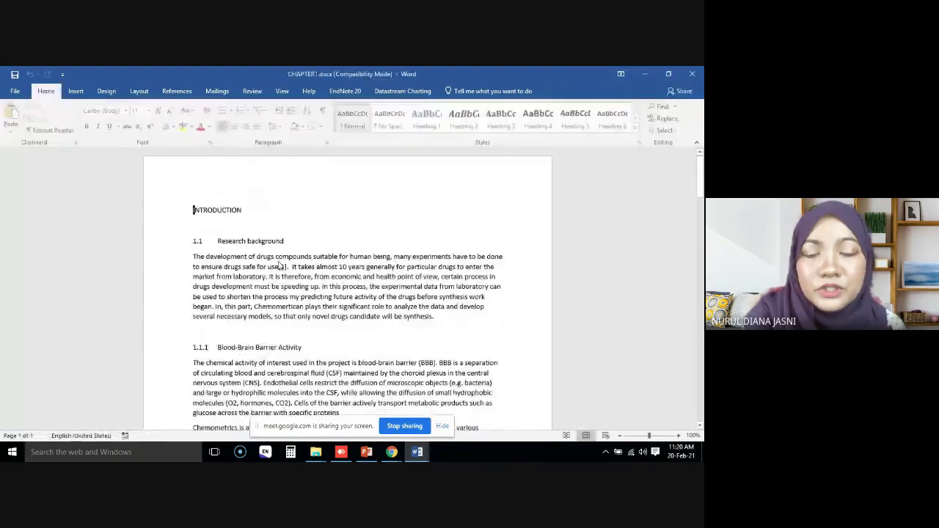
Step: Scroll through CHAPTER1, then switch between the ALLCHAPTERS and CHAPTER1 windows
scroll(300, 312, down, 10)
scroll(300, 312, down, 5)
scroll(299, 311, down, 5)
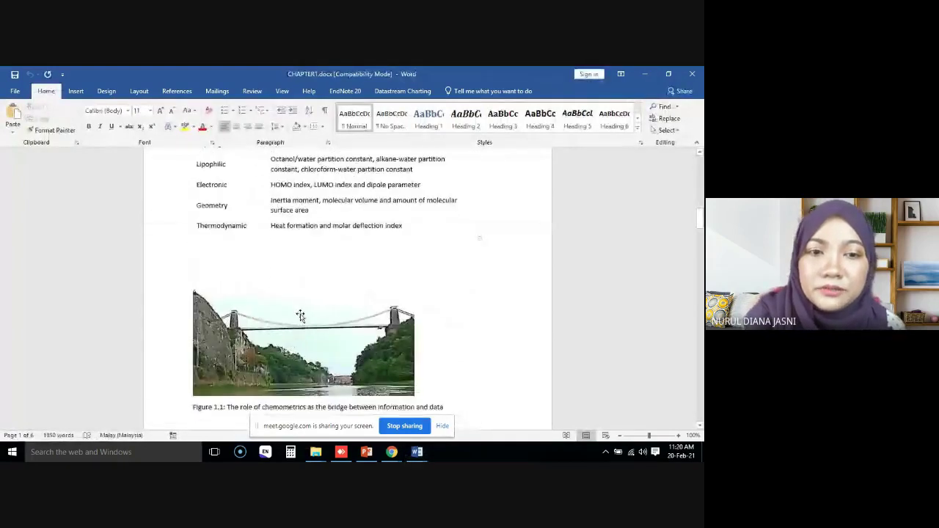
scroll(300, 312, up, 3)
scroll(300, 314, up, 10)
scroll(300, 313, up, 5)
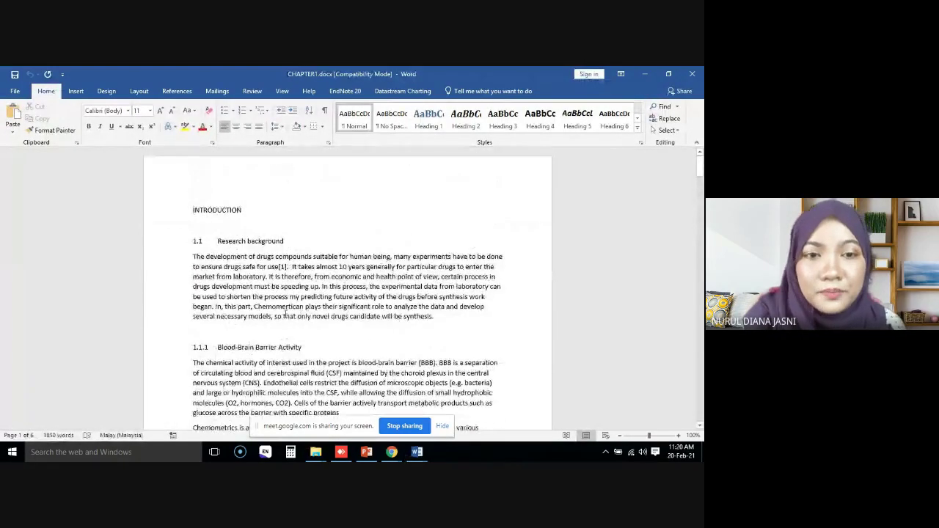
mouse_move(416, 452)
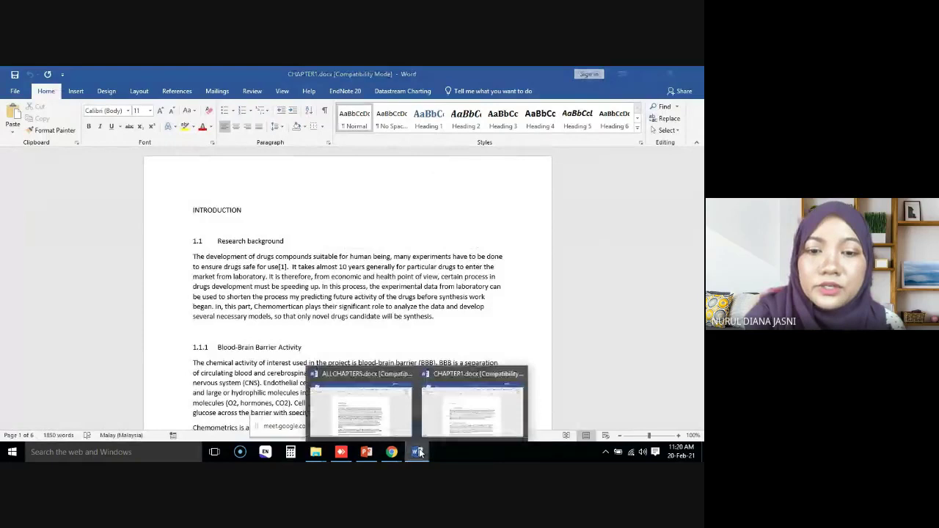
click(460, 402)
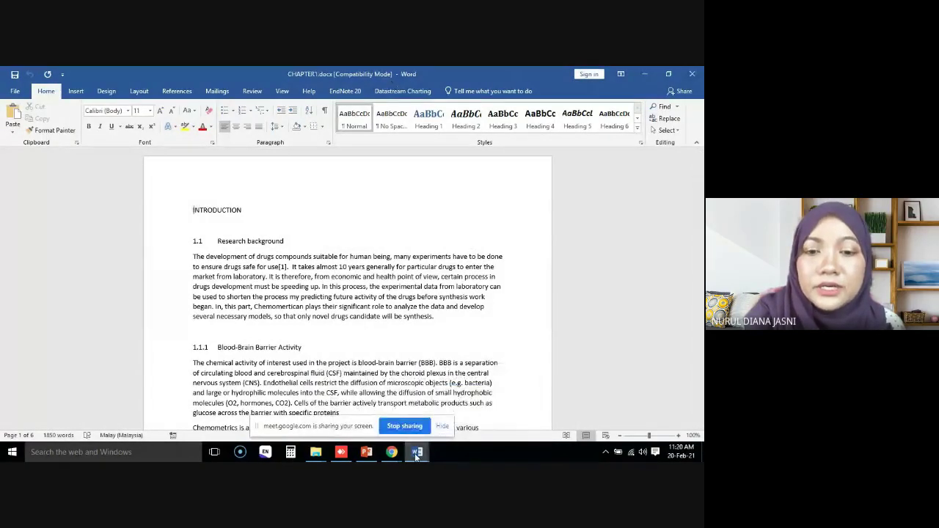
mouse_move(416, 451)
click(375, 410)
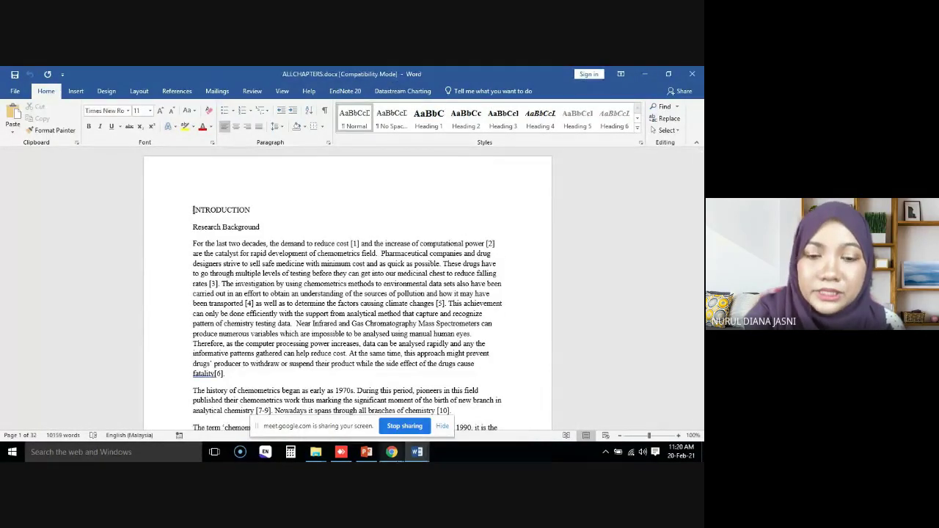
mouse_move(417, 452)
click(469, 407)
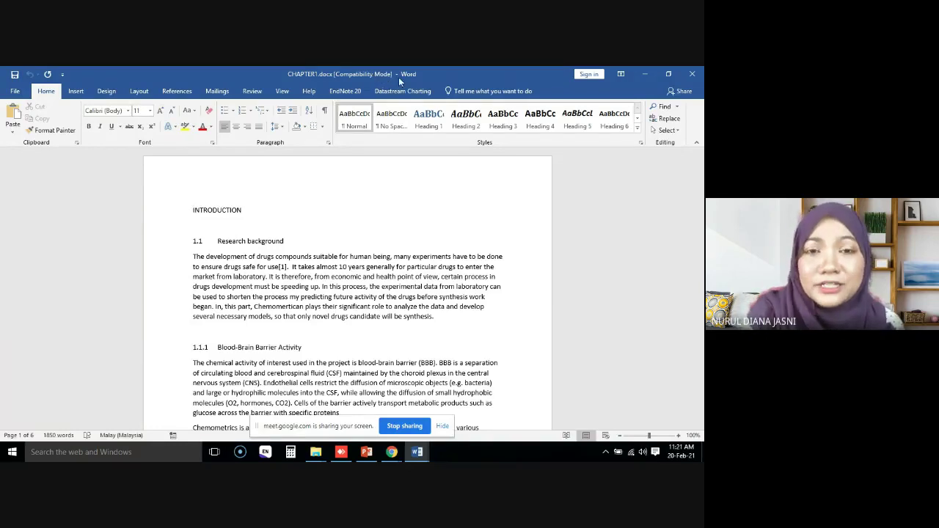
click(15, 91)
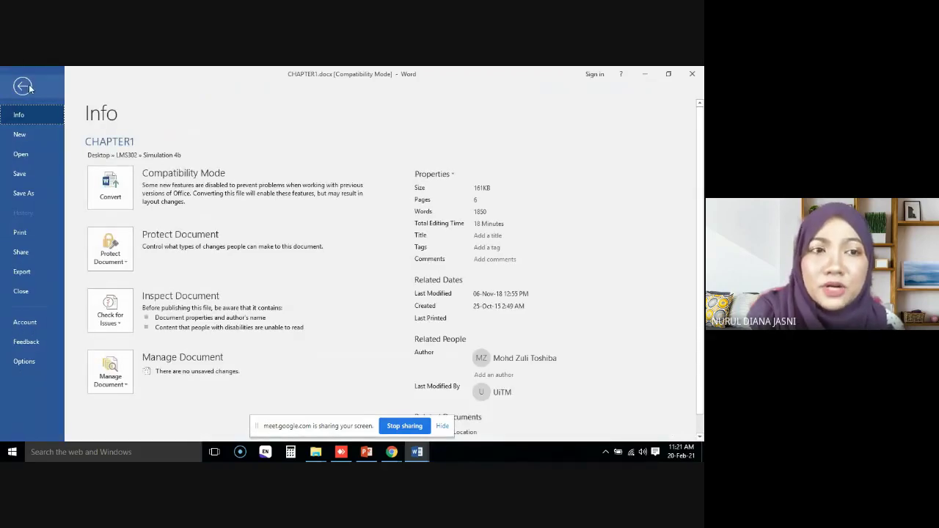
click(23, 88)
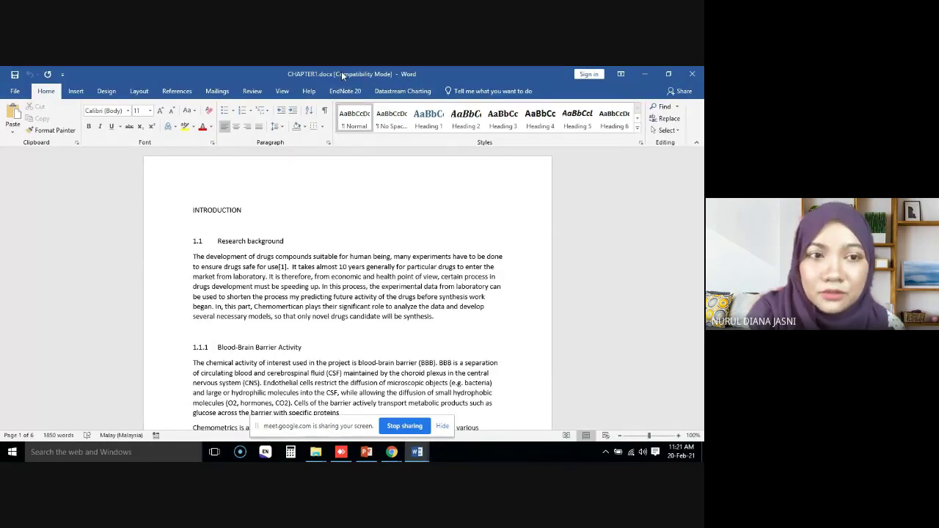
click(15, 91)
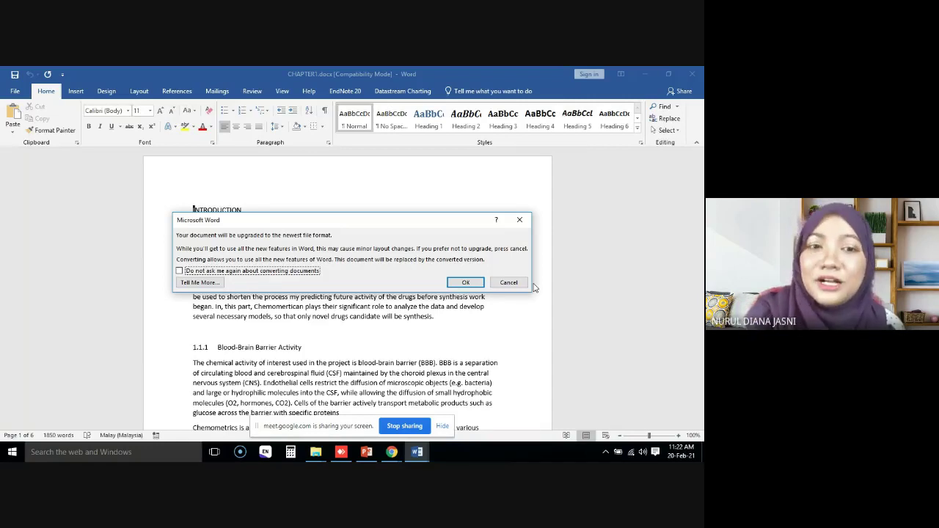
click(520, 225)
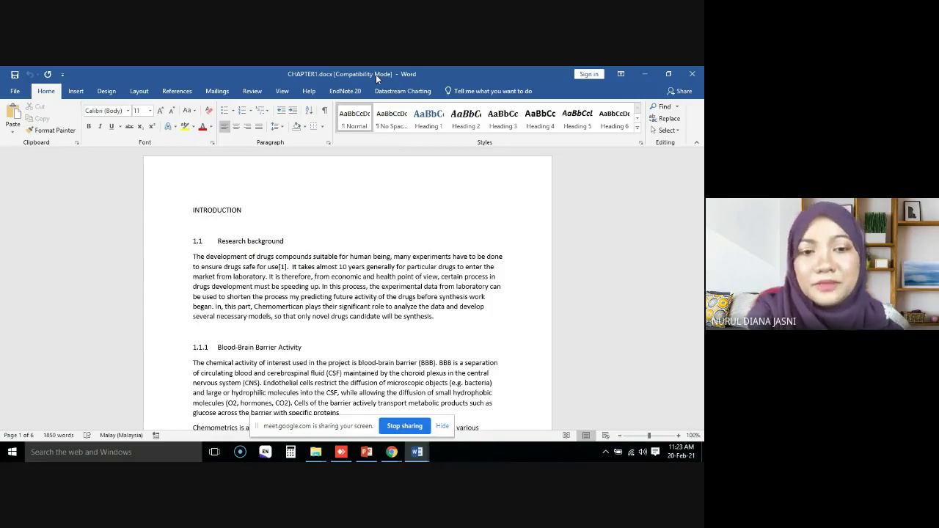
Step: Convert CHAPTER1.docx to the newest Word format via File > Info > Convert
click(17, 91)
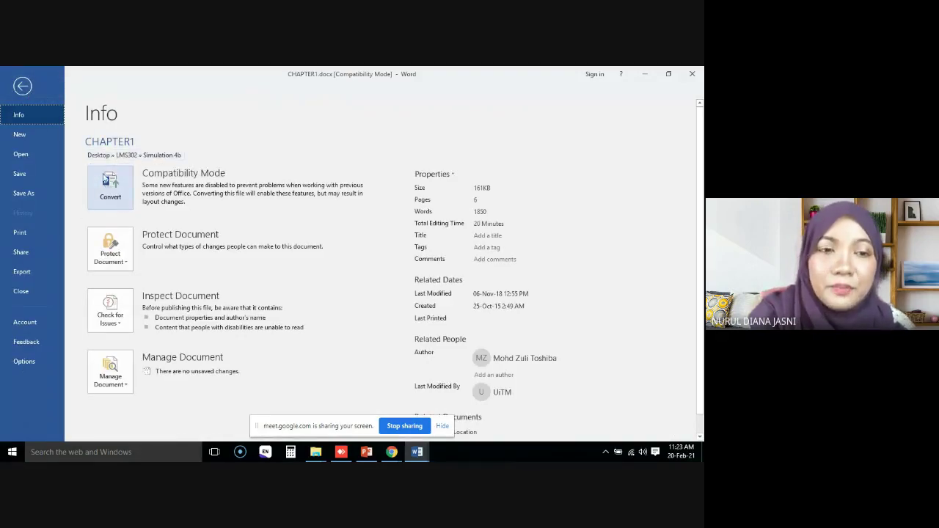
click(114, 192)
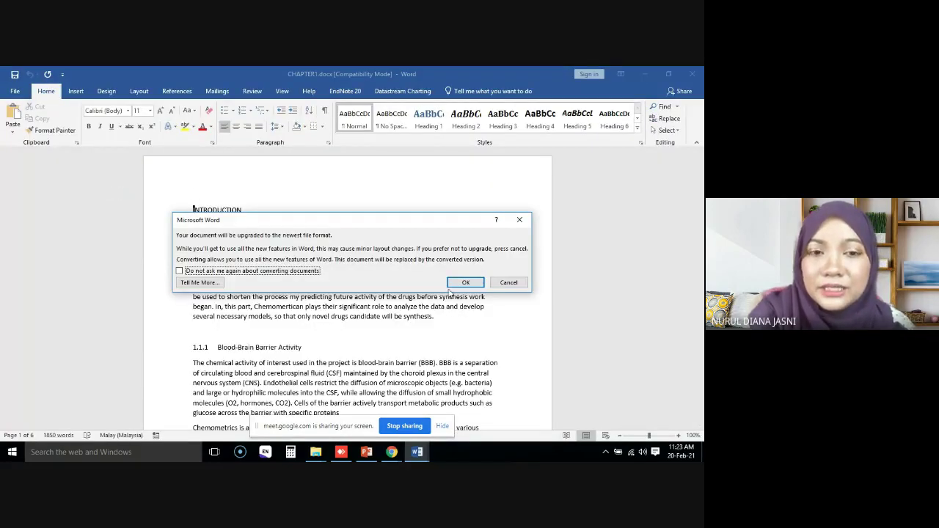
click(464, 282)
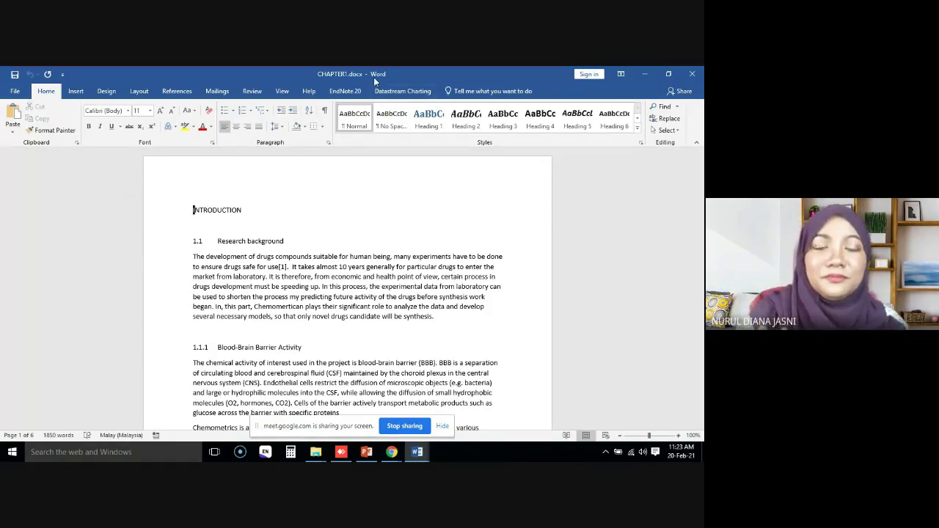
click(418, 452)
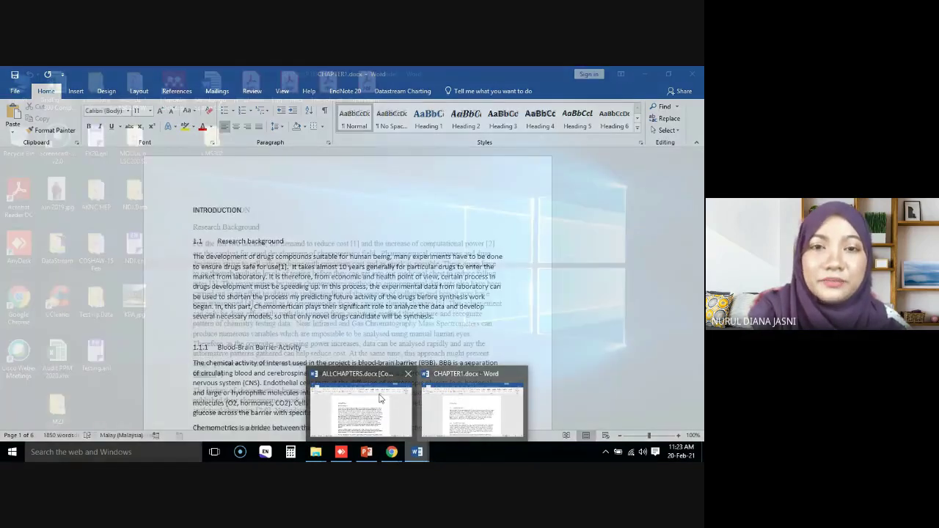
Step: Switch to ALLCHAPTERS.docx and convert it to the newest format via File > Info > Convert
click(359, 407)
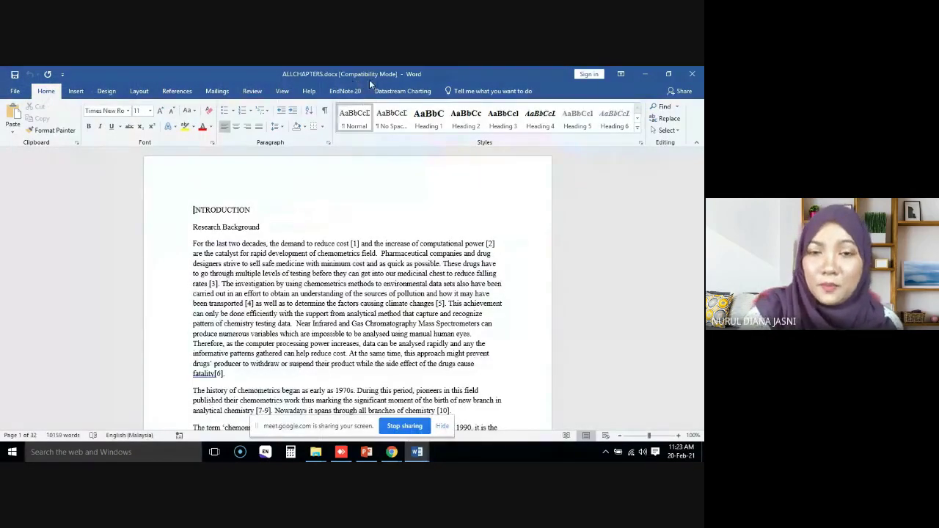
click(16, 92)
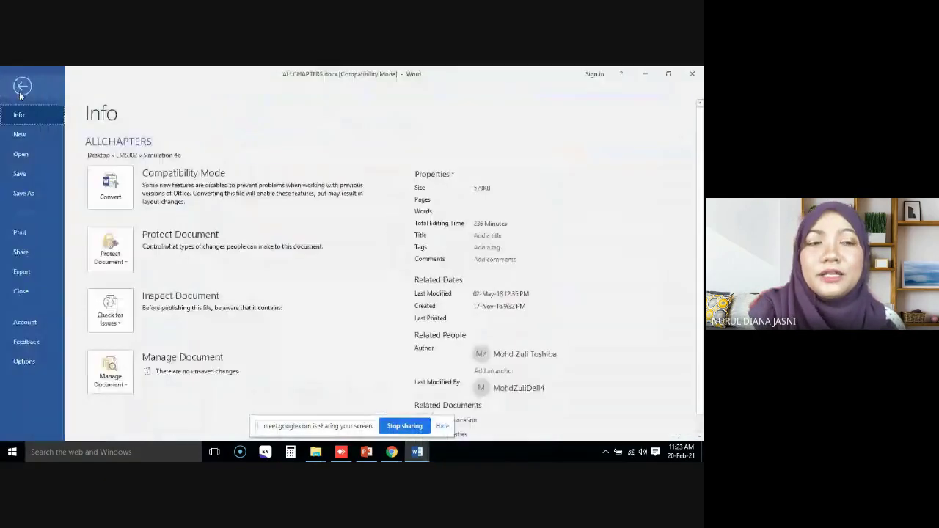
click(113, 196)
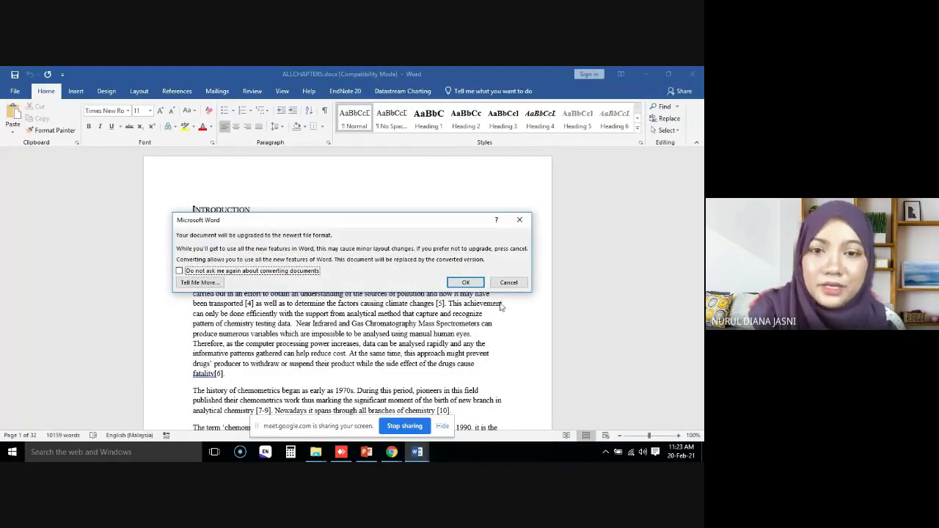
click(469, 283)
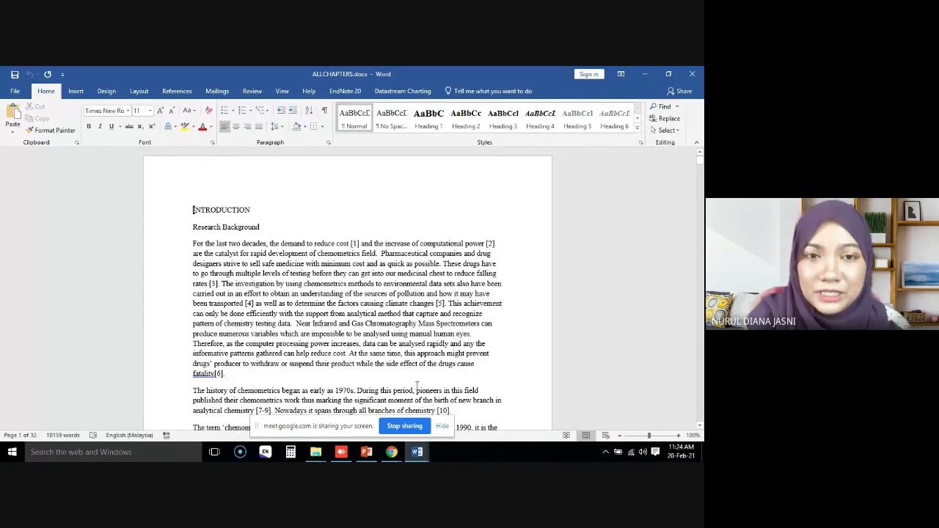
click(417, 452)
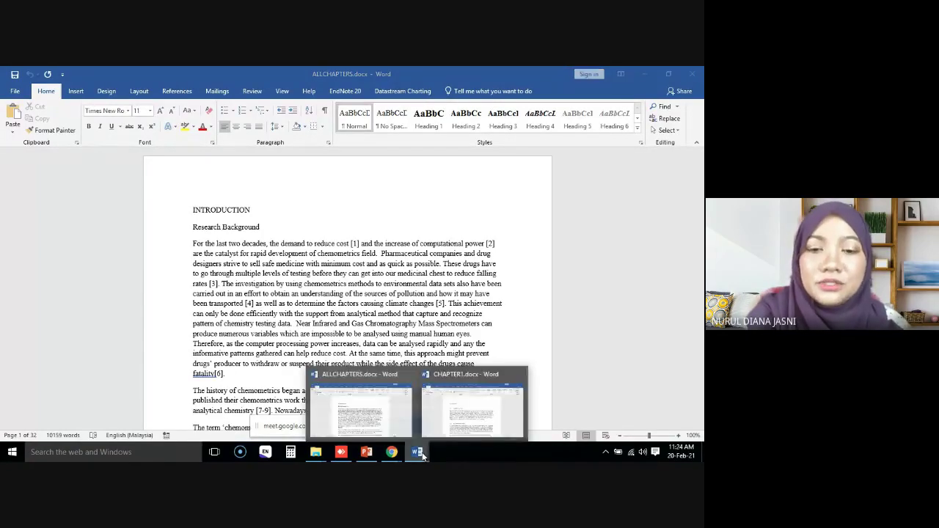
Step: Show CHAPTER1's References and Layout tabs, then bring up the LMS302 PowerPoint slides
click(464, 401)
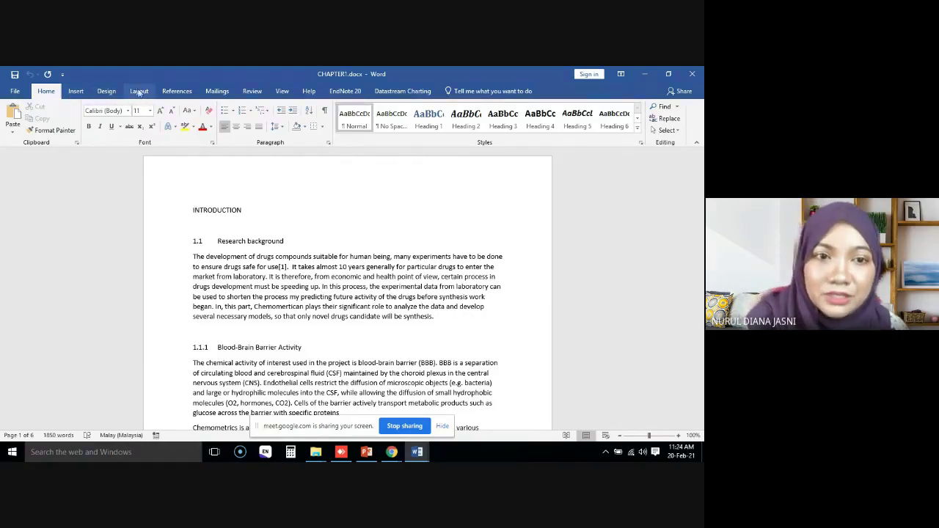
click(177, 93)
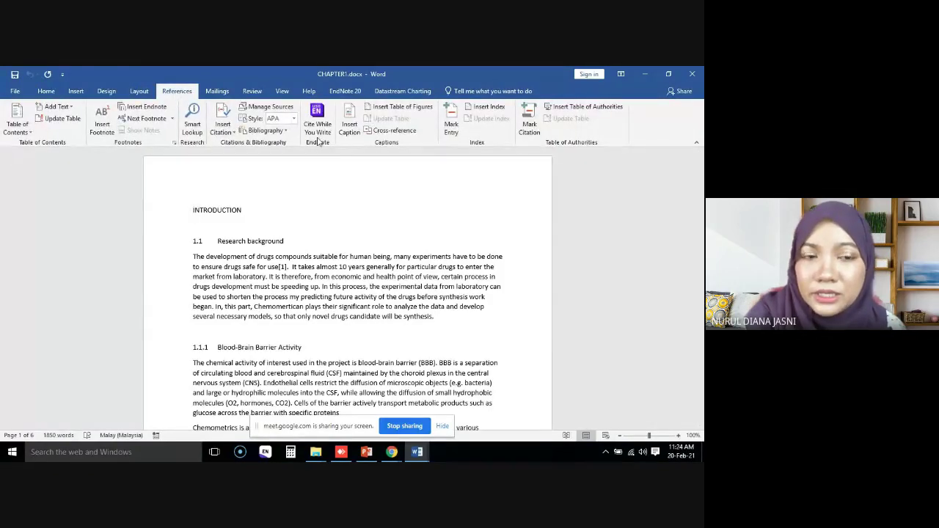
click(139, 92)
click(366, 452)
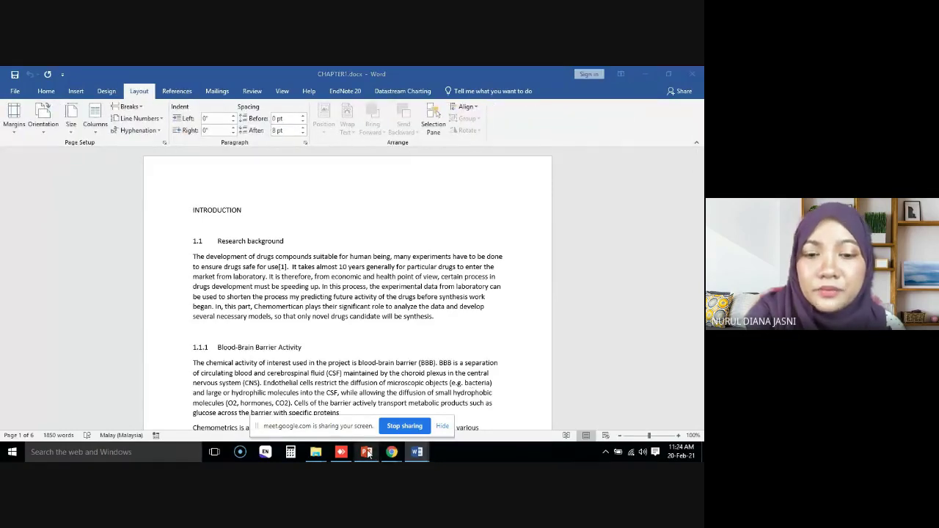
scroll(62, 404, down, 3)
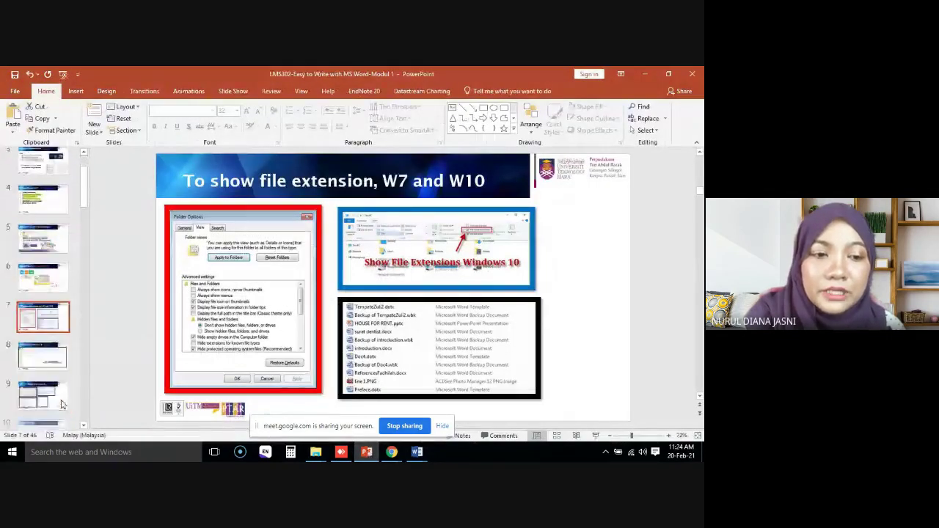
Step: Show slide 11, 'MZJ Formatting Method- ZLayout', as a full-screen slide show, exit it, and minimize PowerPoint
scroll(62, 403, down, 2)
click(57, 392)
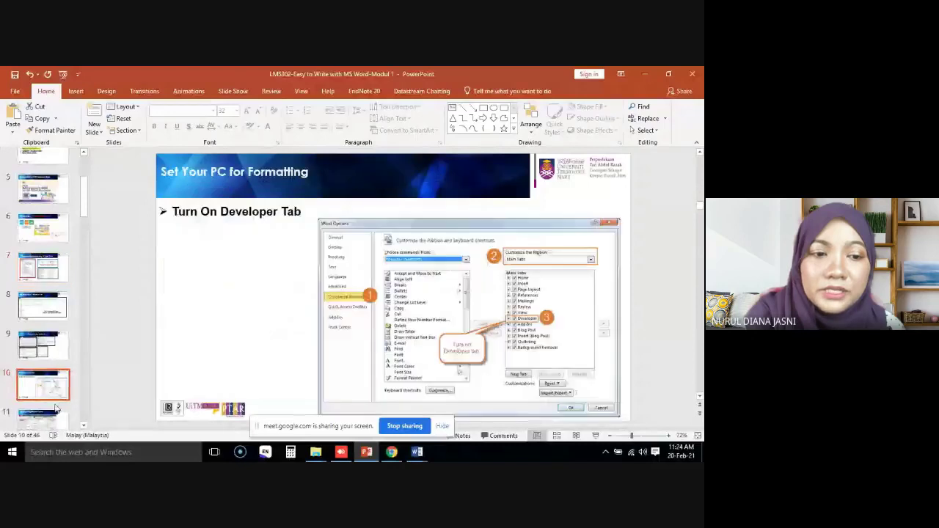
scroll(57, 408, down, 1)
click(52, 378)
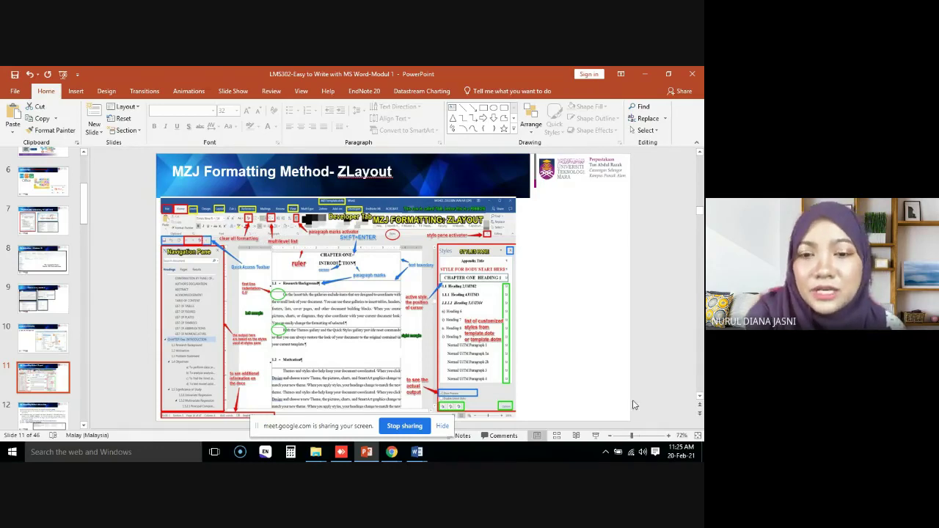
click(595, 437)
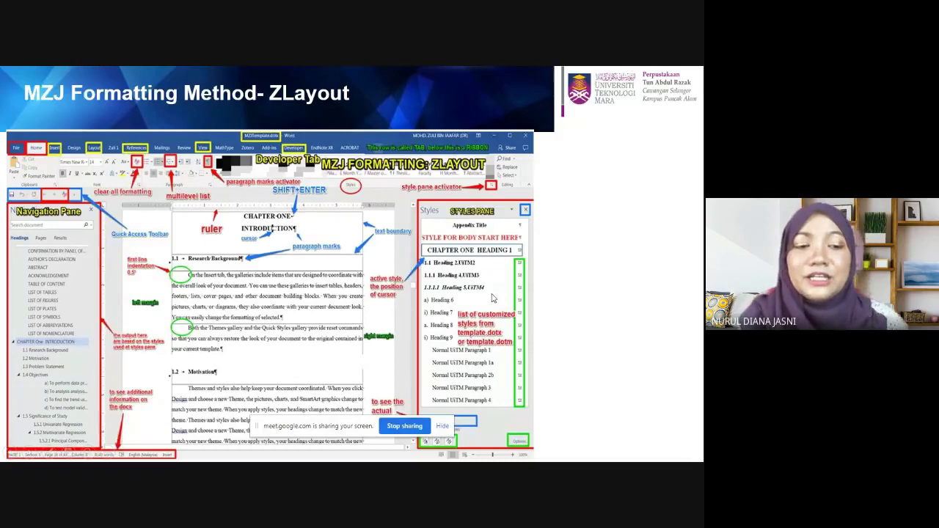
key(Escape)
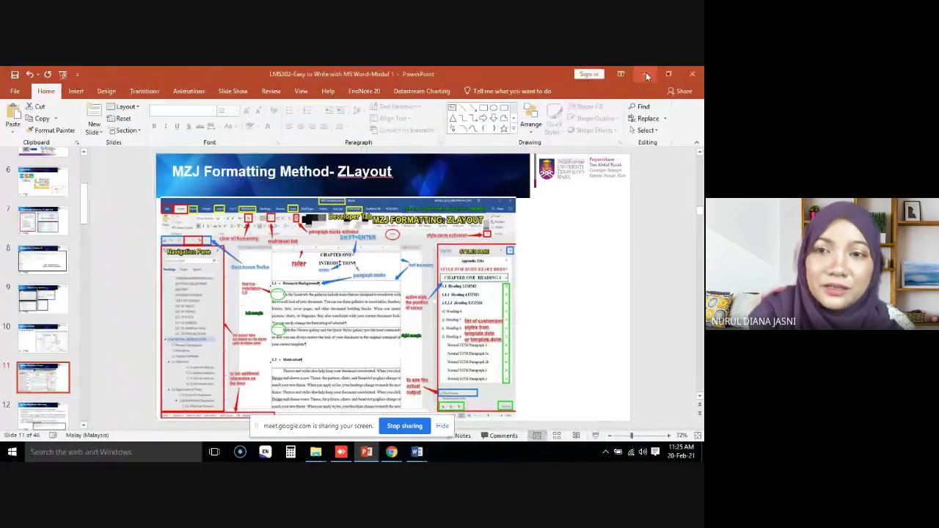
click(645, 72)
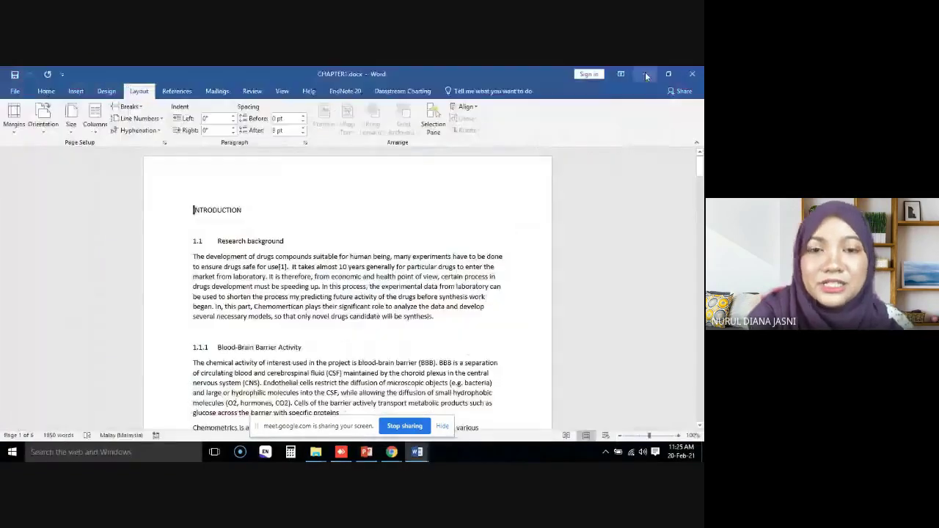
Step: Show CHAPTER1's File Info page, listing 161KB, 6 pages and 1,850 words
click(14, 90)
click(22, 86)
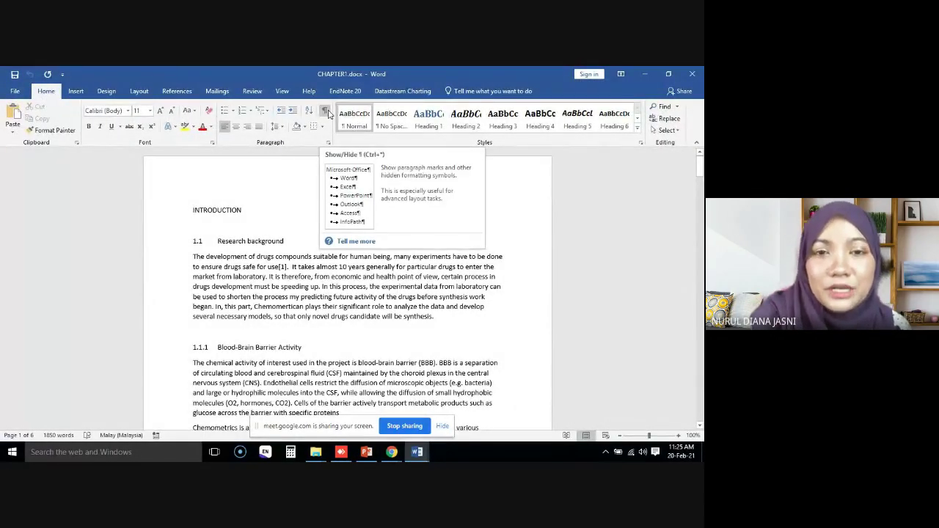
click(15, 93)
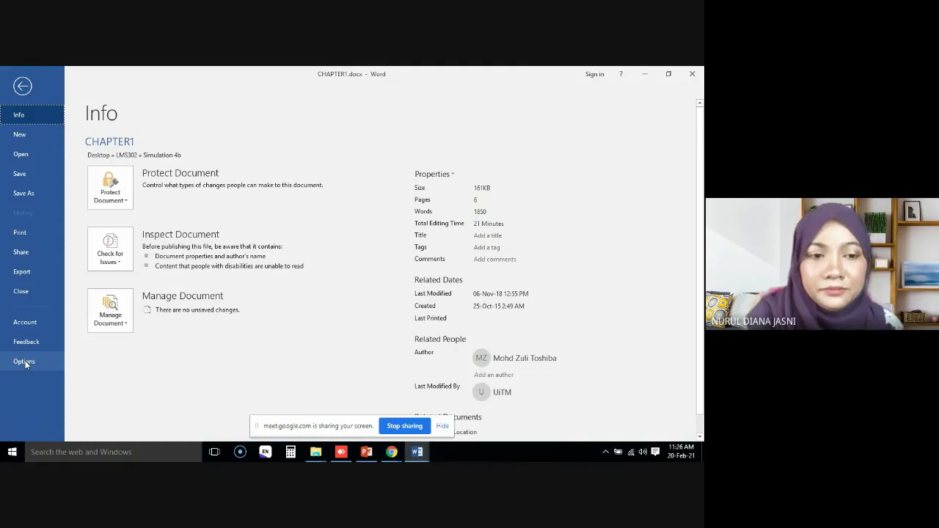
Step: In Word Options, go to Customize Ribbon and tick the Developer tab
click(26, 363)
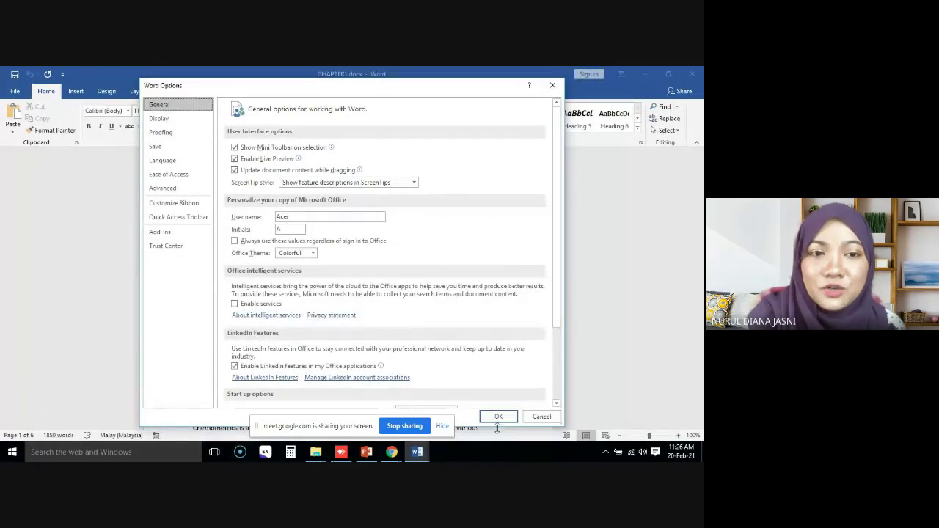
click(192, 223)
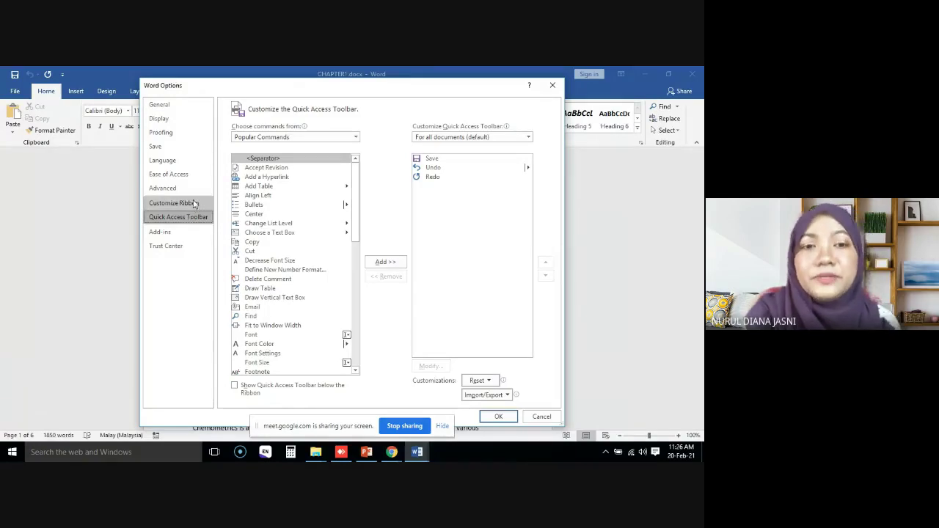
click(186, 209)
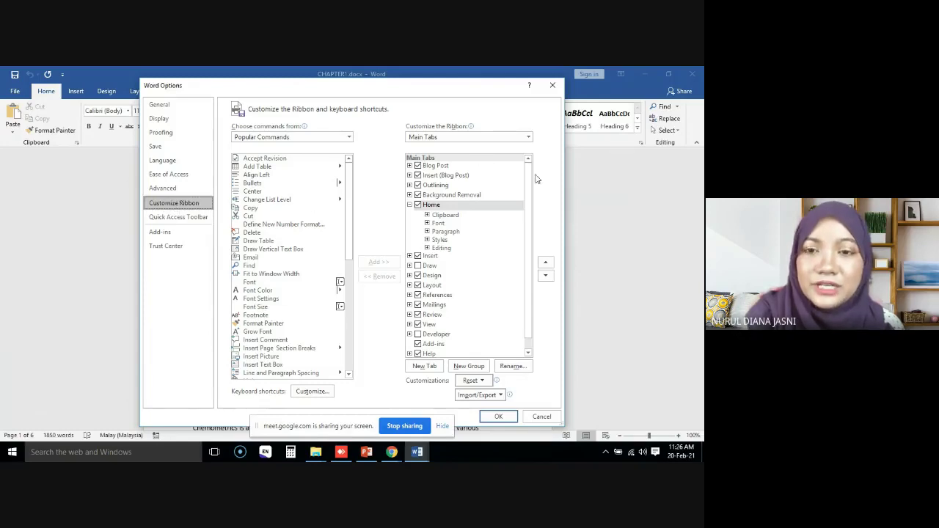
scroll(529, 173, down, 1)
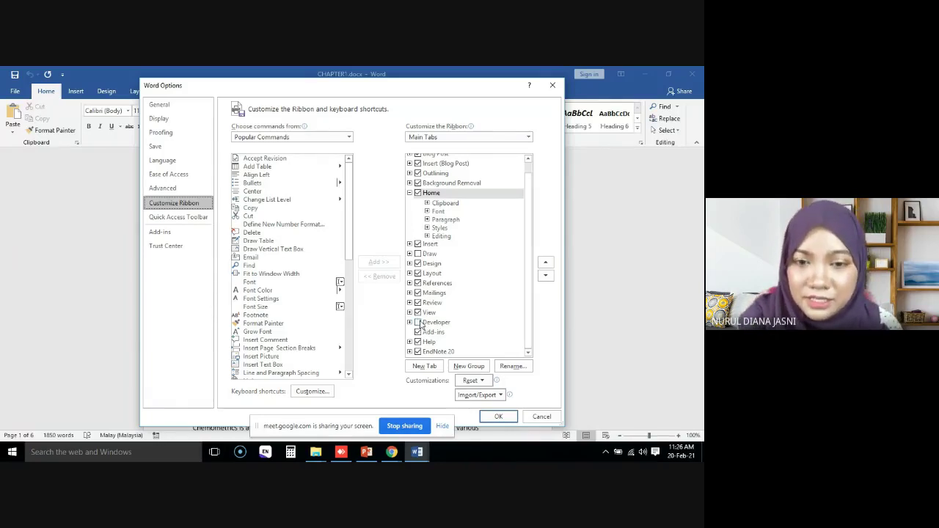
click(417, 323)
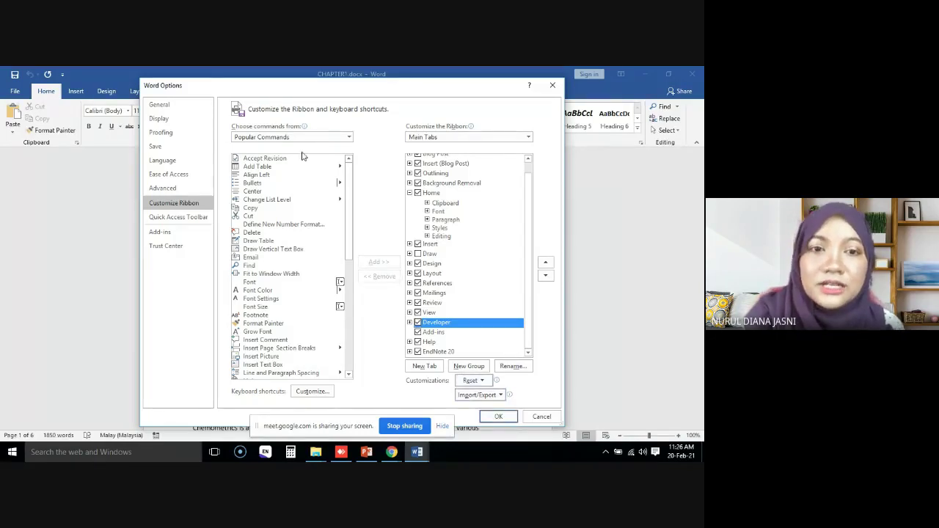
Step: Switch the tab list to All Tabs and back to Main Tabs, leaving Developer ticked
drag(349, 174, 353, 307)
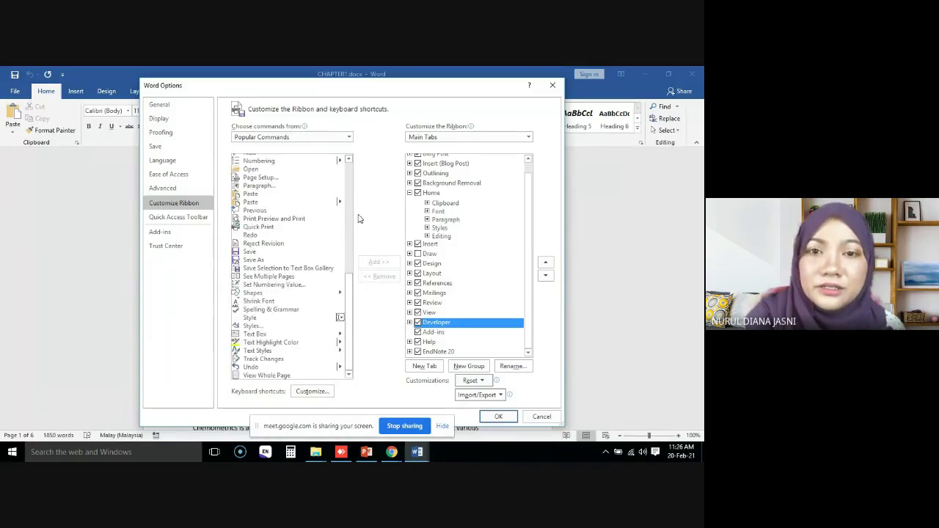
click(529, 138)
click(432, 149)
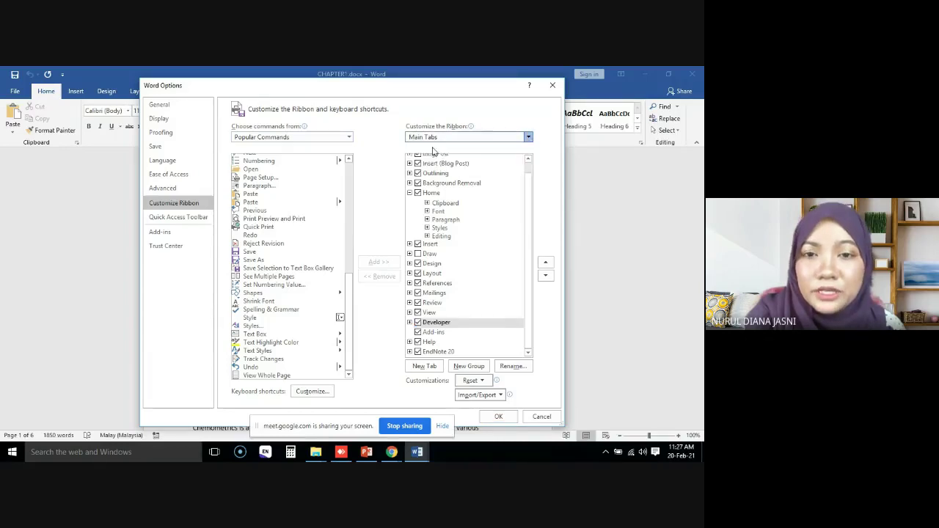
click(529, 138)
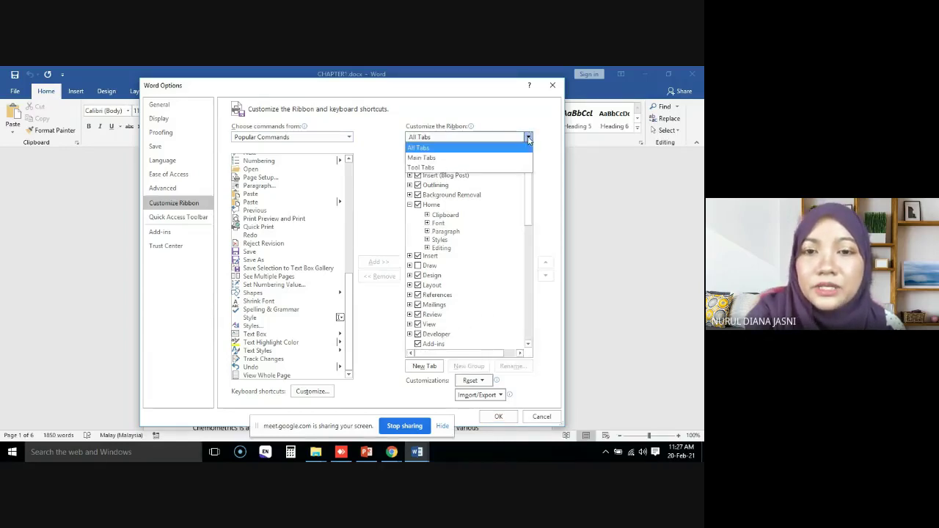
click(517, 157)
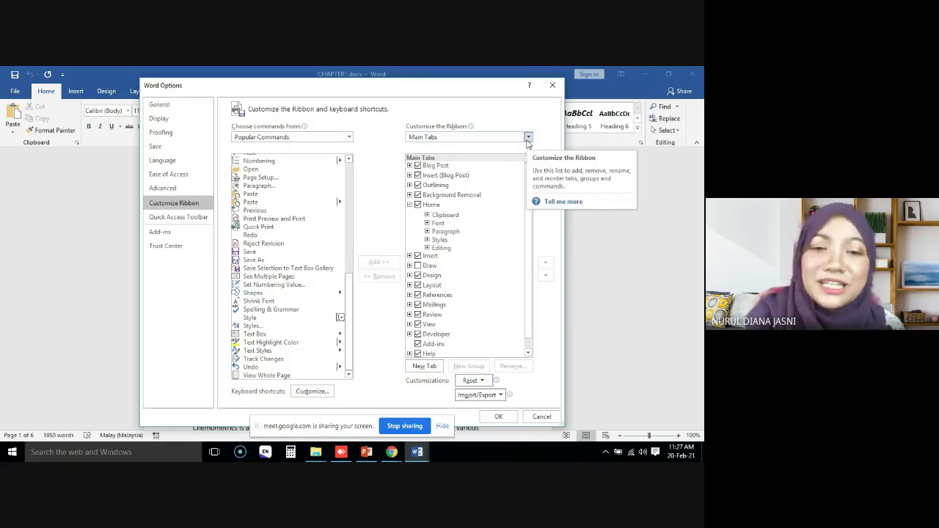
click(417, 334)
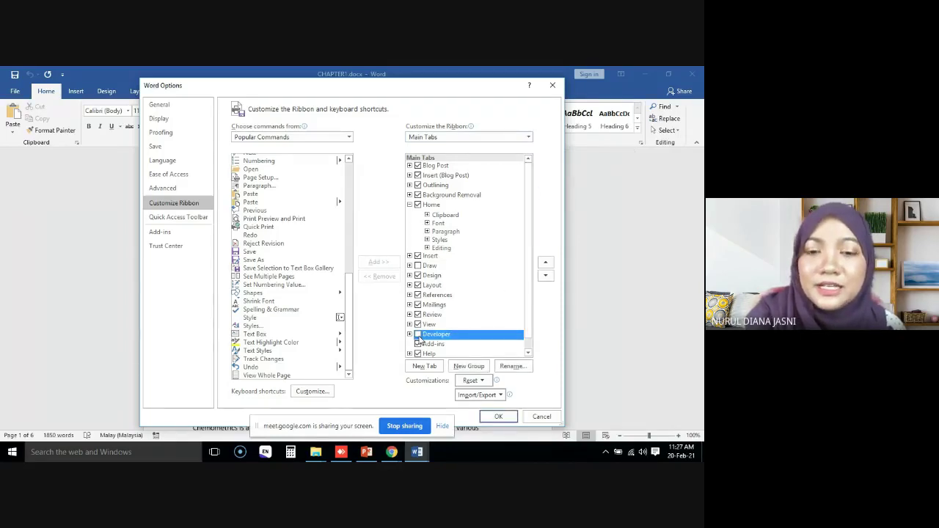
click(417, 335)
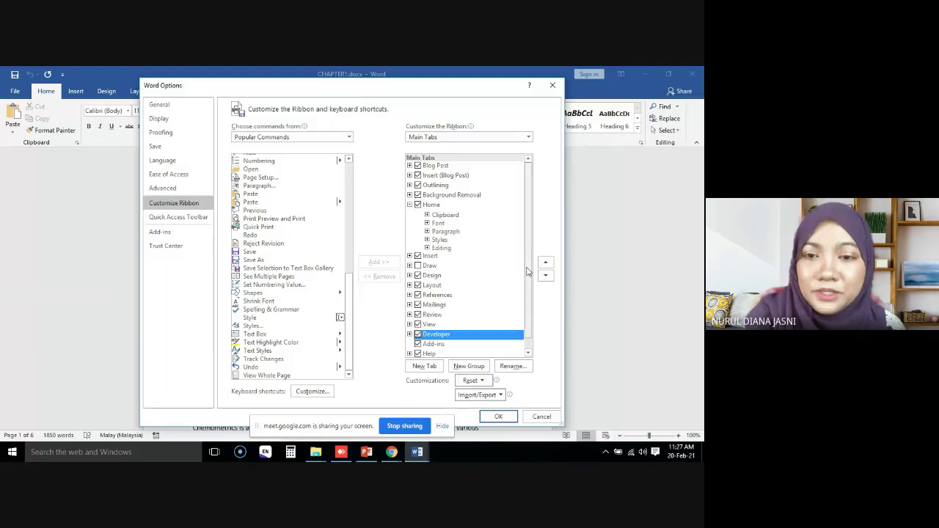
Step: Reposition the Word Options window, then confirm with OK so the Developer tab appears
scroll(531, 324, down, 1)
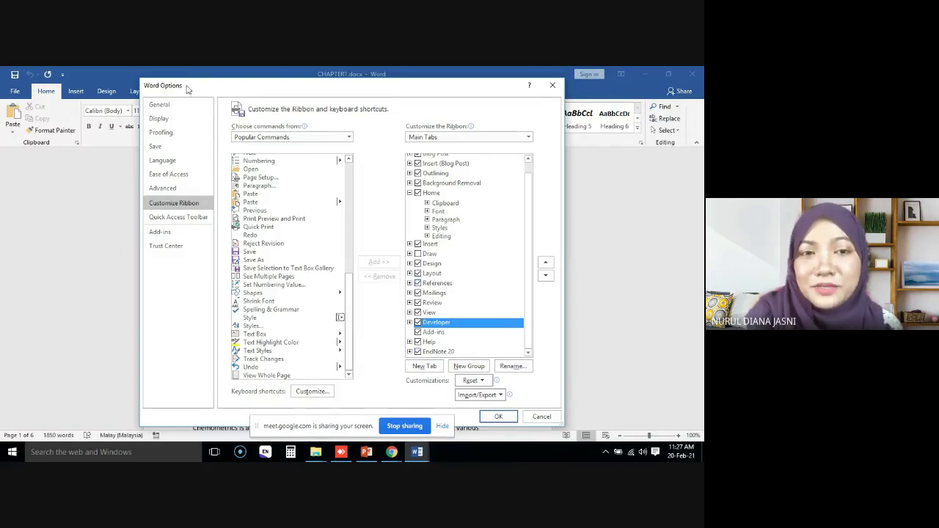
drag(231, 90, 241, 145)
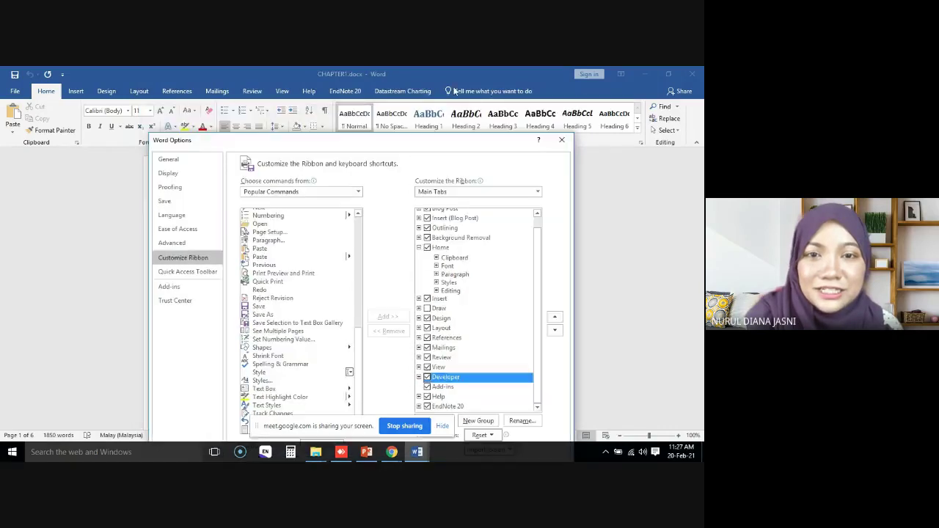
drag(450, 149, 435, 82)
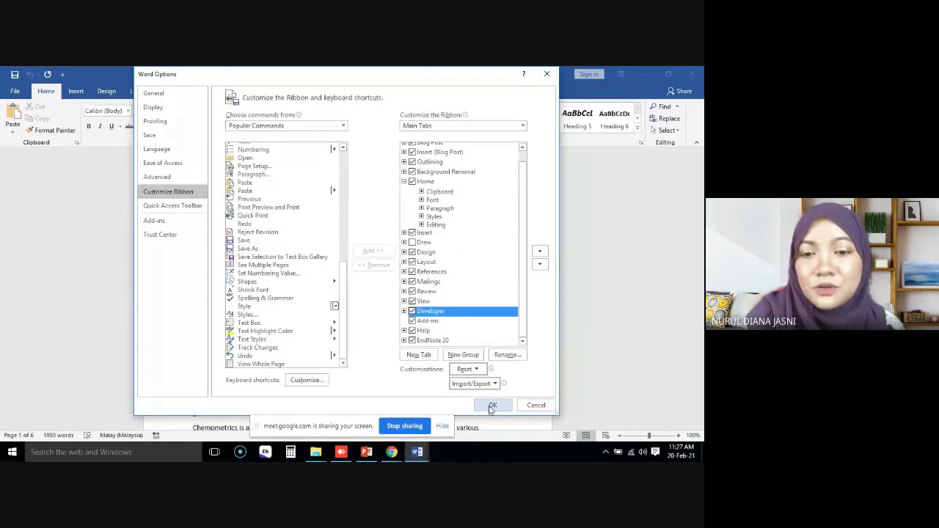
drag(441, 76, 439, 133)
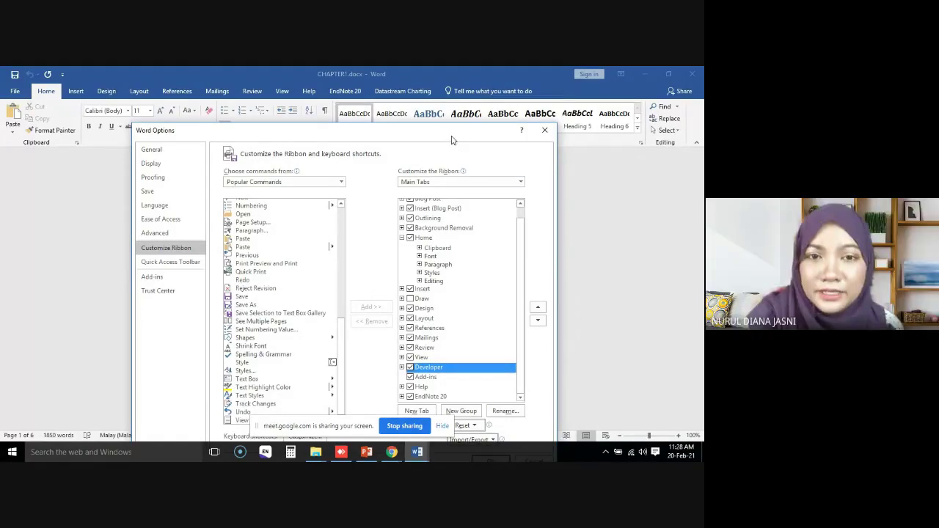
drag(452, 140, 455, 95)
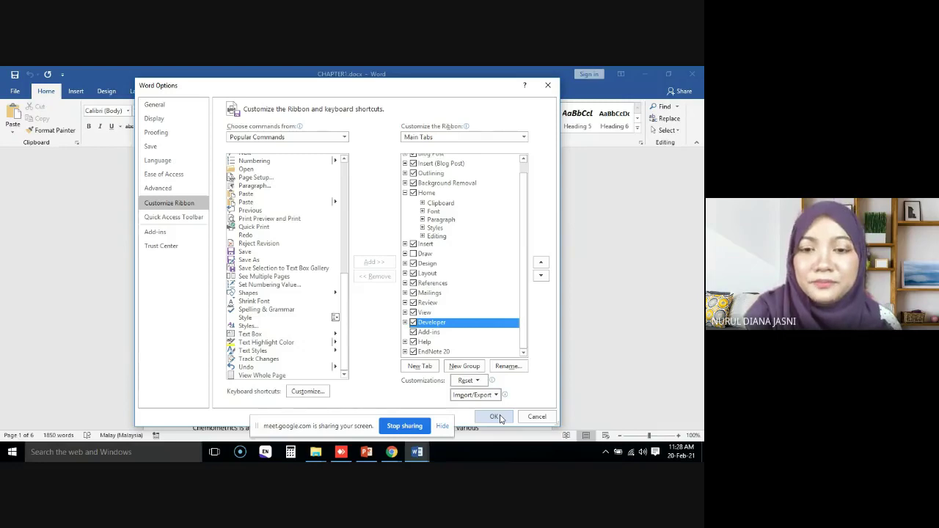
click(498, 417)
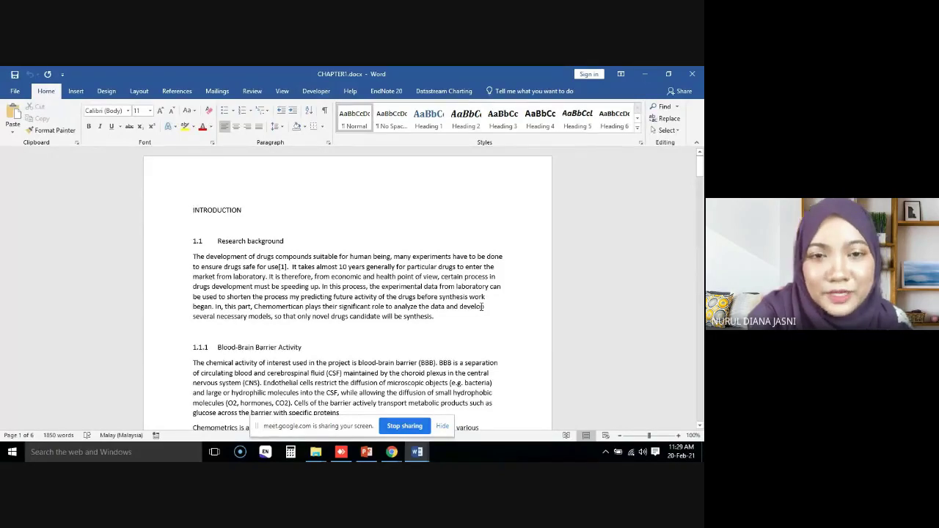
Step: Check the Developer and Home tabs, then turn on the Navigation Pane from View and close it
click(312, 96)
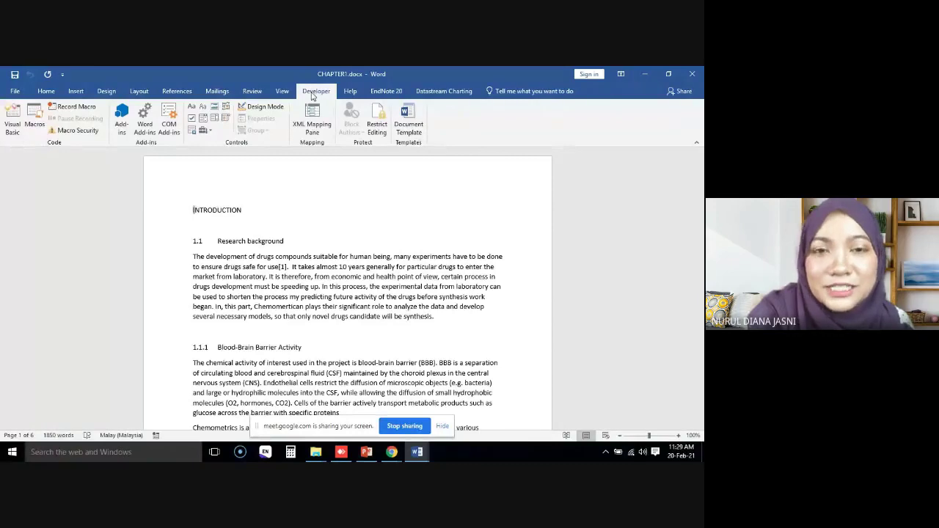
click(46, 91)
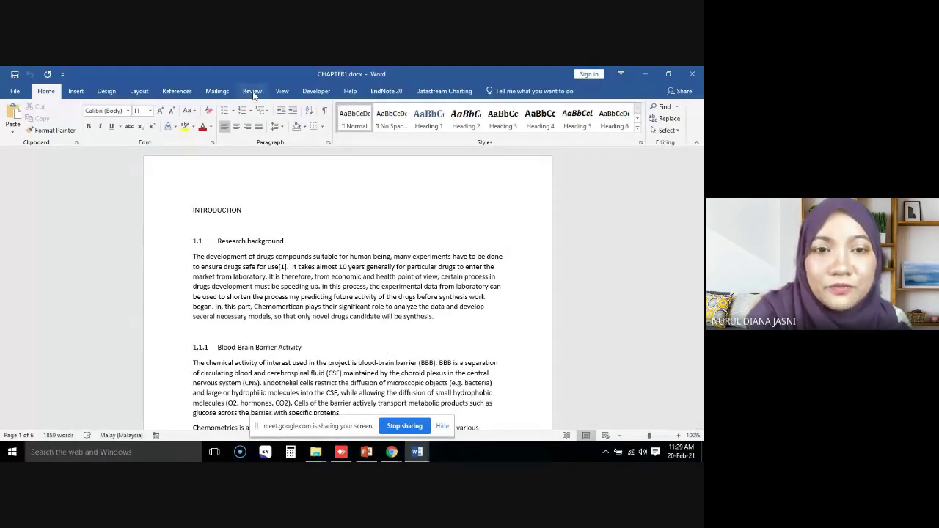
click(279, 92)
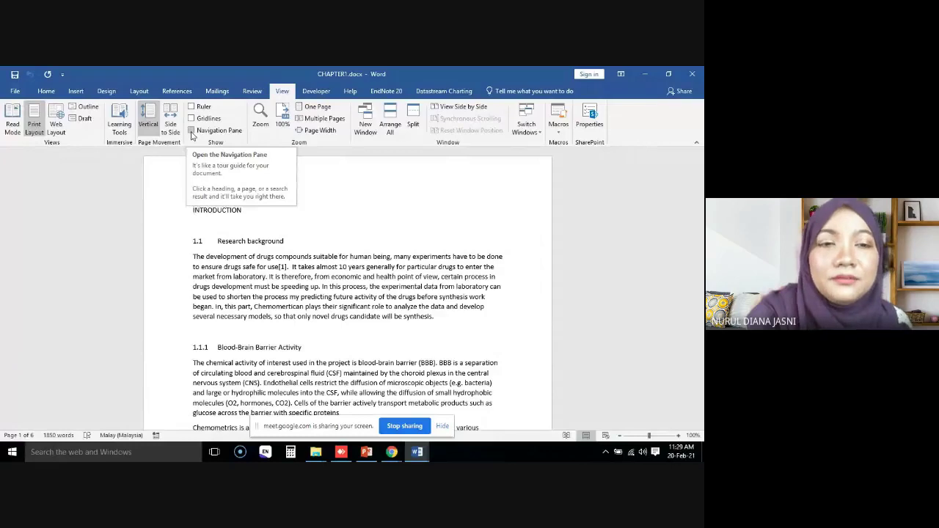
click(191, 131)
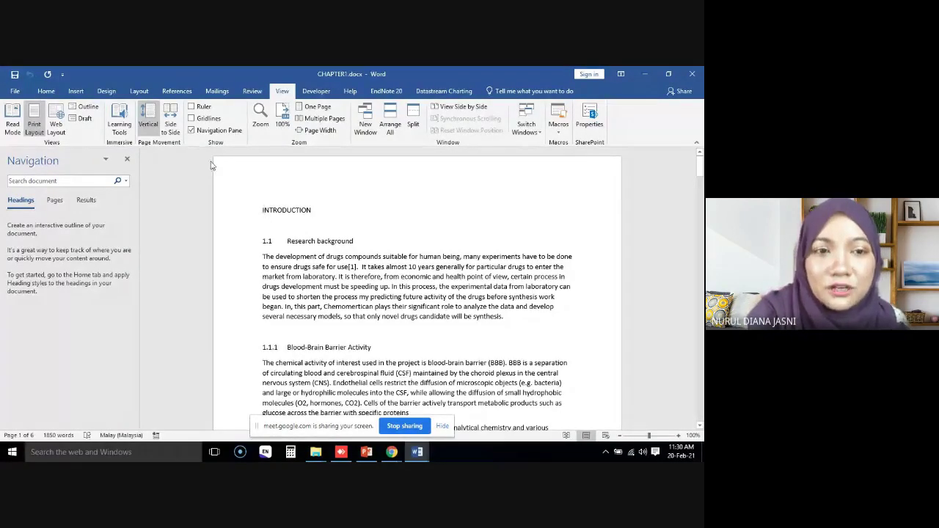
click(127, 159)
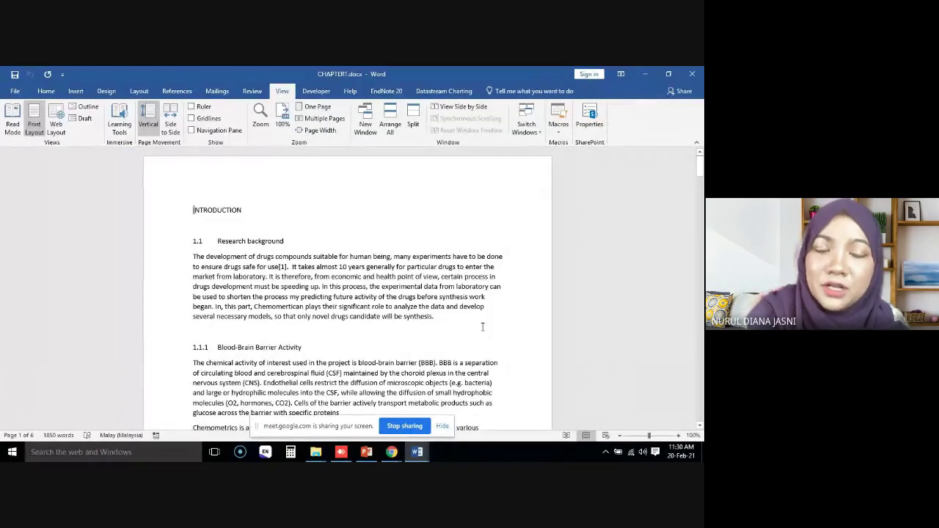
Step: Scroll through CHAPTER1 and back up, then turn on the Navigation Pane from View
scroll(379, 290, down, 7)
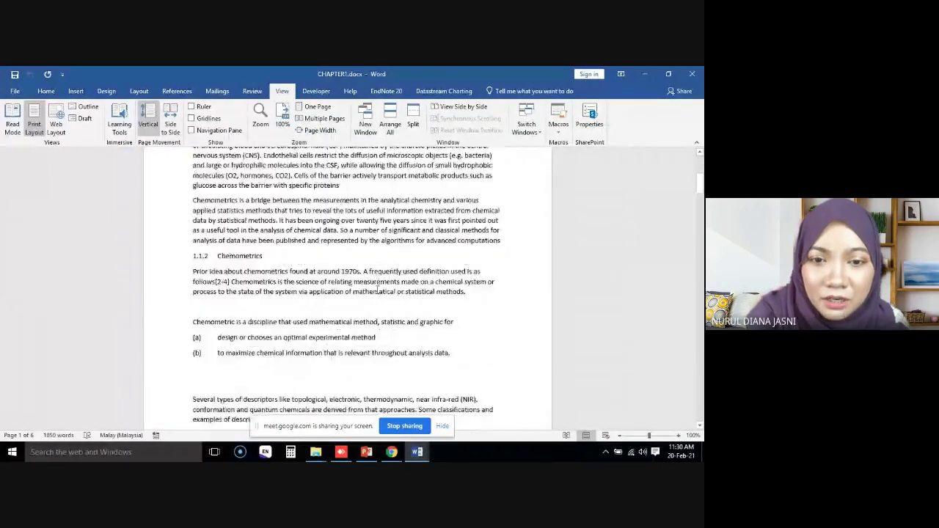
scroll(377, 291, down, 5)
scroll(377, 290, down, 6)
scroll(377, 290, down, 6)
scroll(377, 291, down, 3)
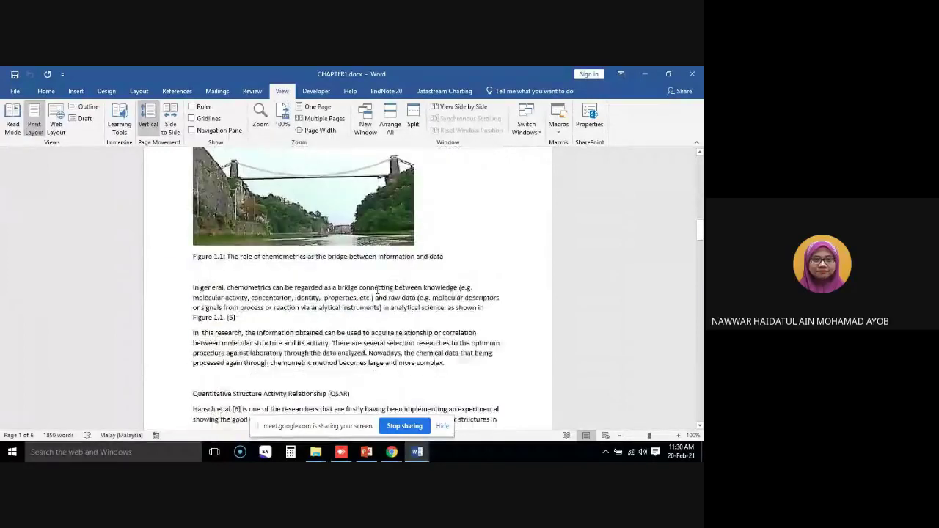
scroll(376, 291, down, 5)
scroll(376, 292, down, 4)
scroll(378, 291, down, 6)
scroll(379, 294, down, 3)
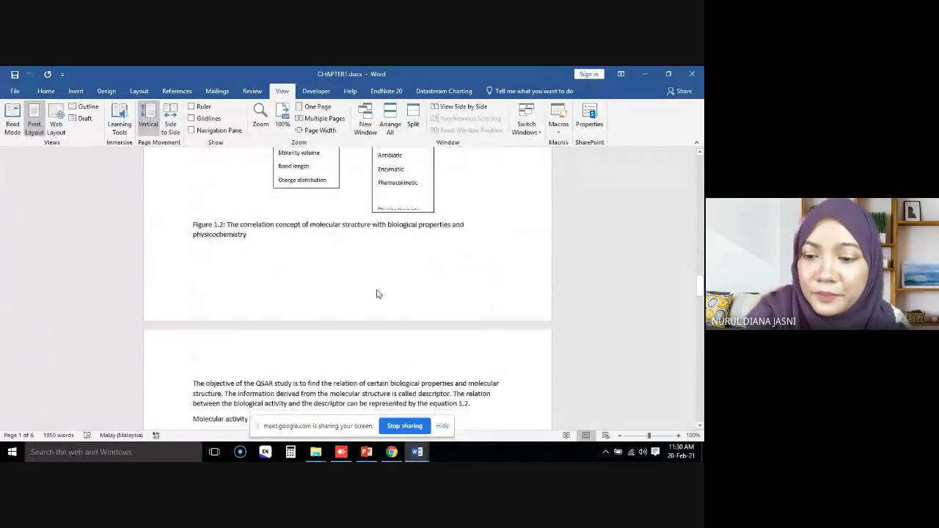
scroll(378, 294, down, 14)
scroll(378, 293, down, 2)
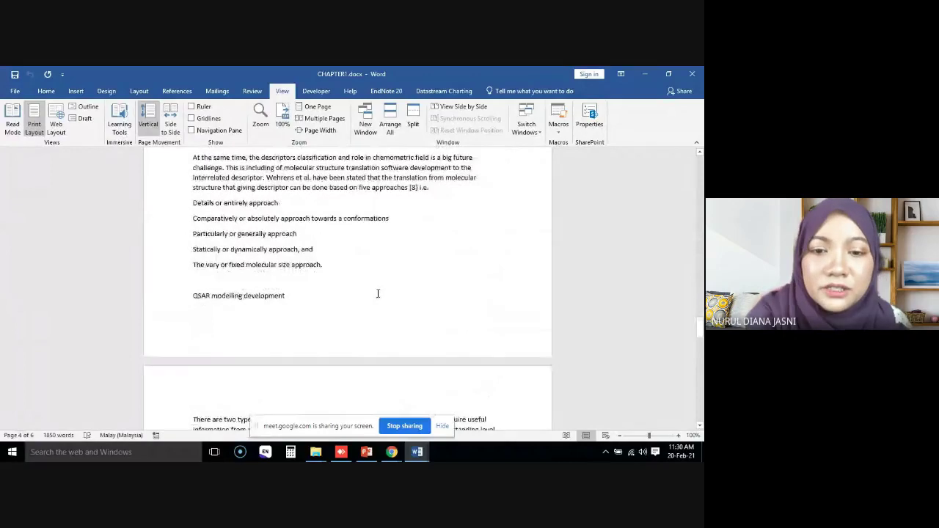
scroll(377, 294, down, 6)
scroll(378, 293, down, 3)
scroll(377, 293, up, 8)
scroll(378, 294, up, 14)
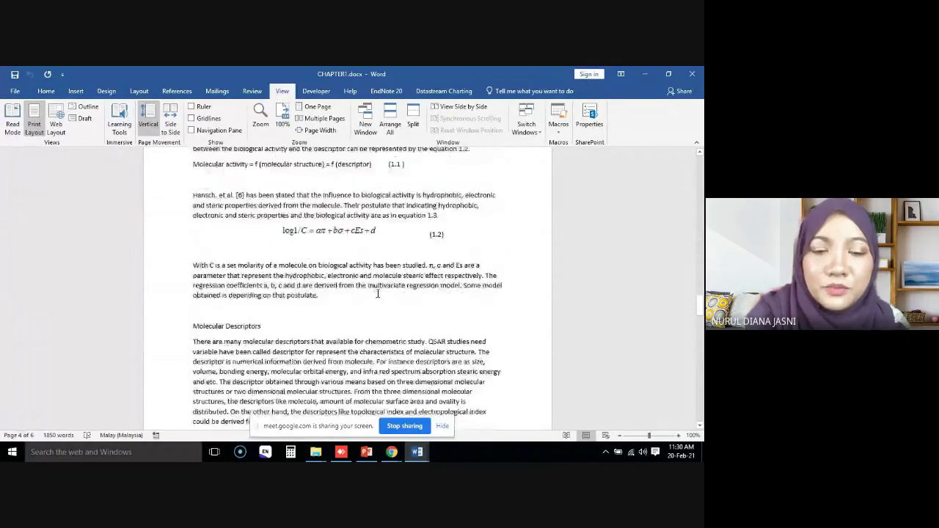
scroll(378, 293, up, 8)
scroll(378, 294, up, 4)
scroll(378, 293, up, 6)
scroll(378, 293, up, 6)
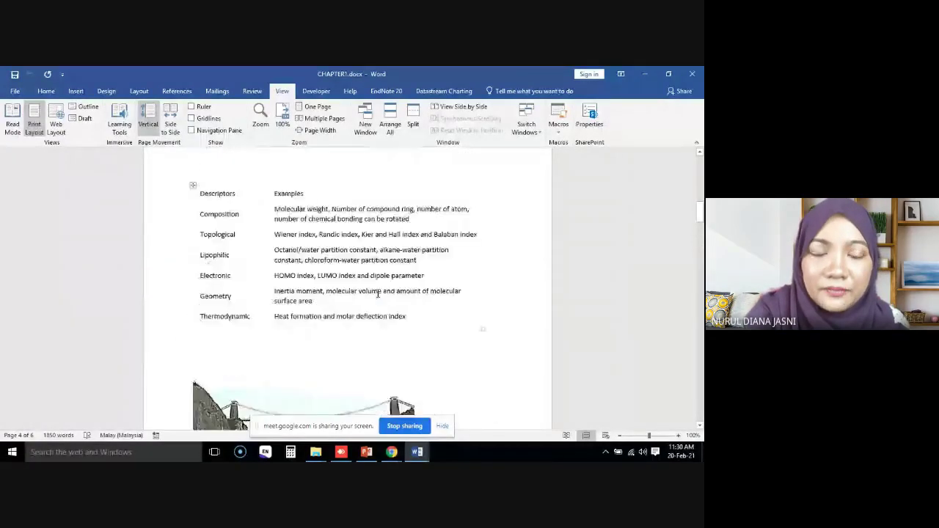
scroll(378, 294, up, 5)
scroll(378, 293, up, 10)
scroll(378, 293, up, 6)
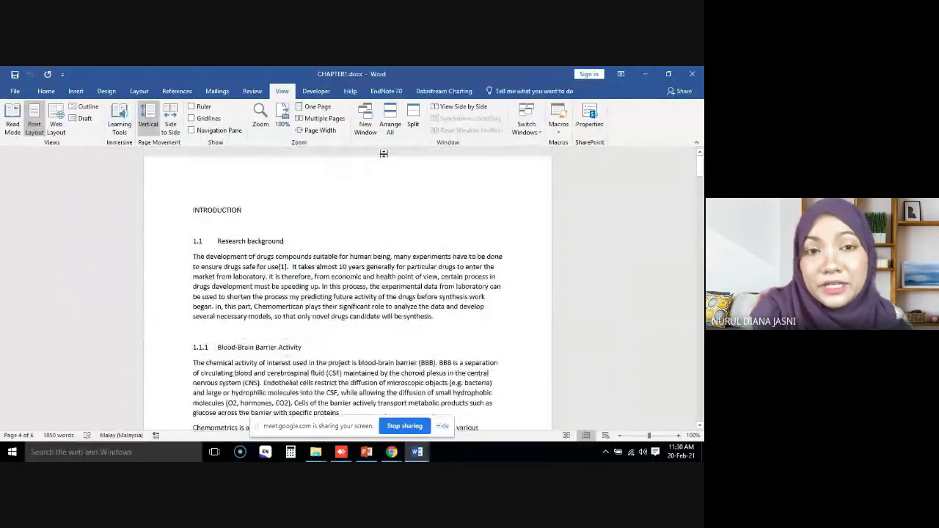
click(191, 130)
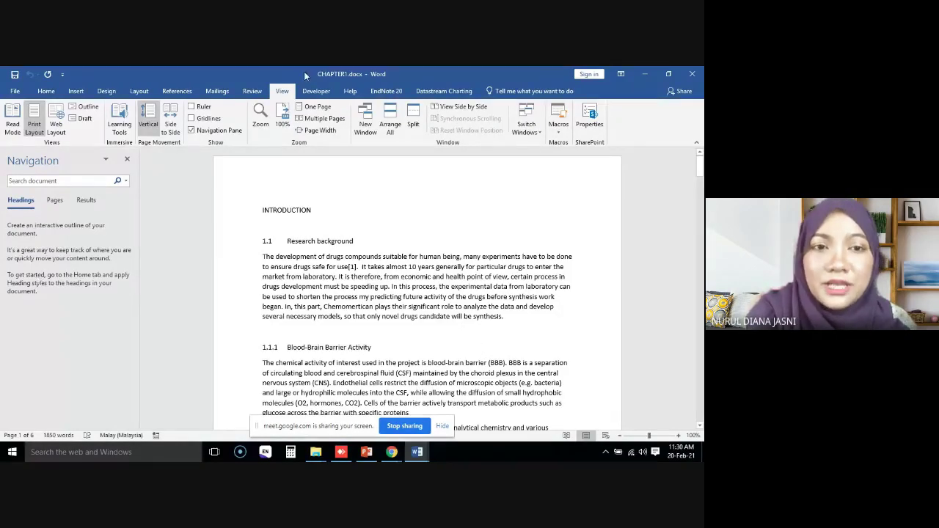
Step: Switch to the Home tab and bring the top of page 1 into view
click(45, 91)
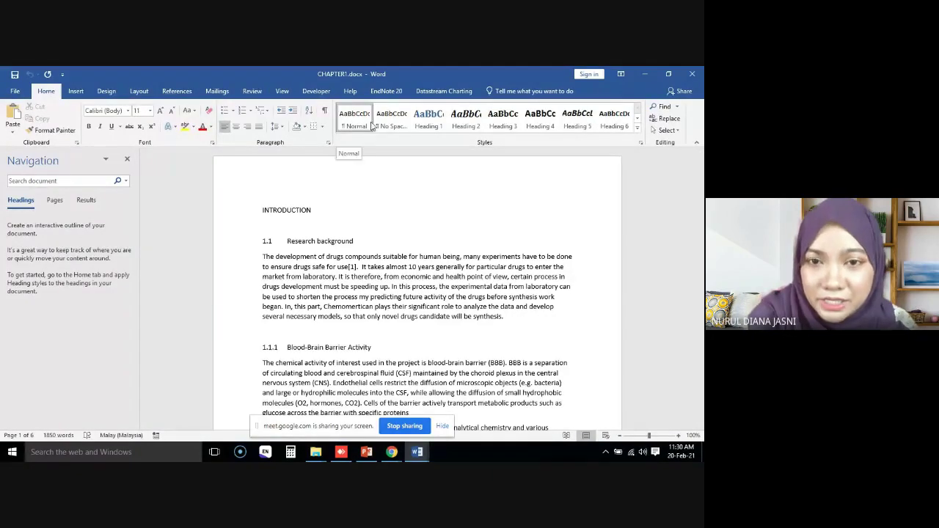
key(Page_Down)
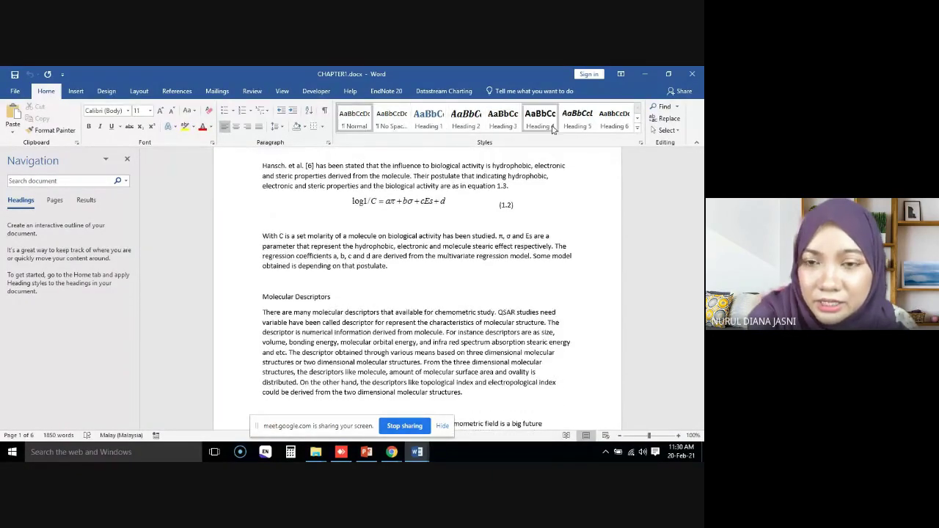
scroll(568, 254, up, 5)
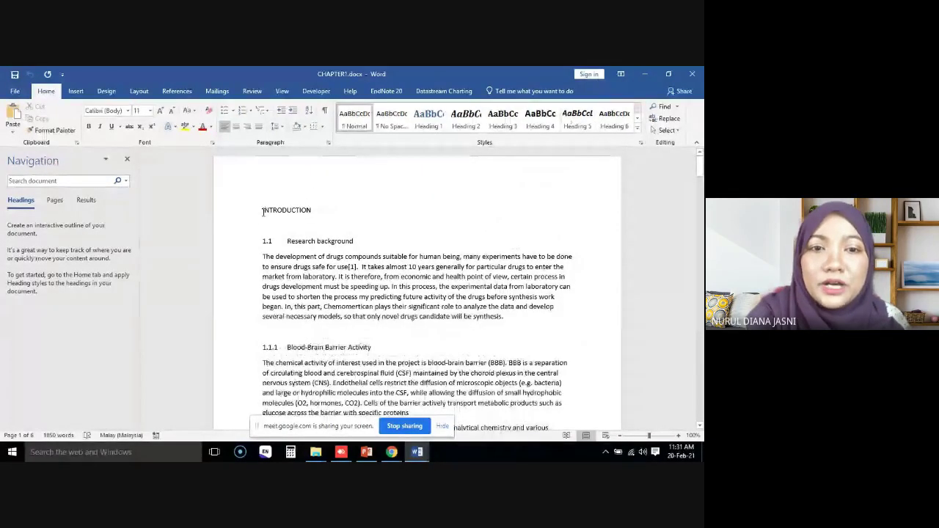
Step: Insert a 'CHAPTER ONE' line above INTRODUCTION, zoom to 150%, and select the new title
key(Return)
key(Return)
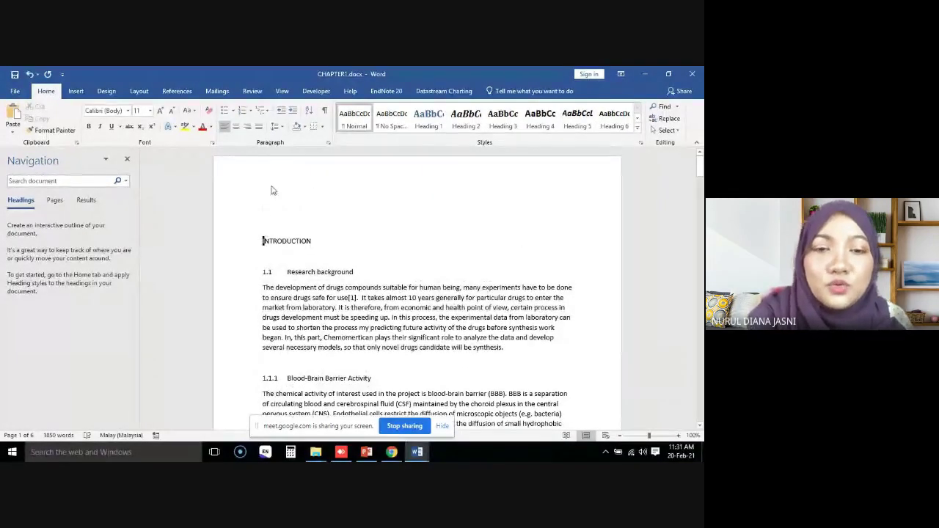
click(271, 212)
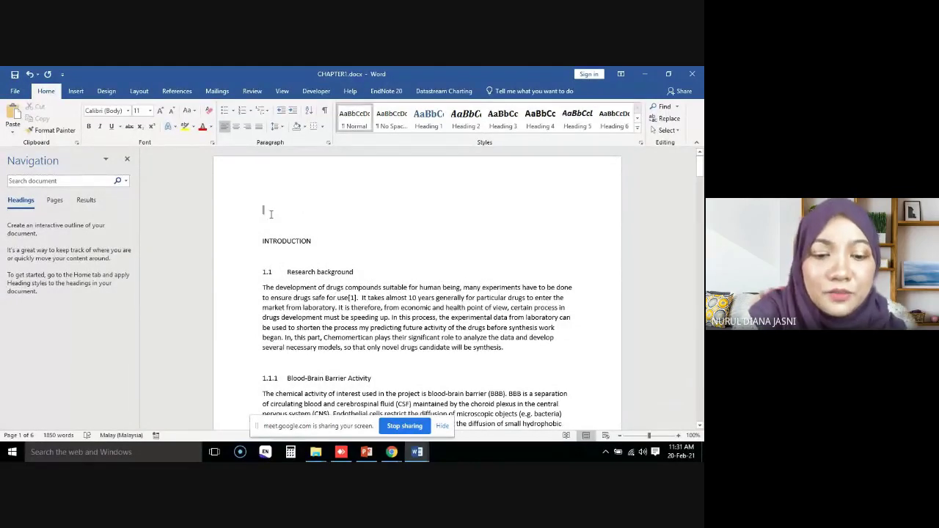
text(CHAPTER O)
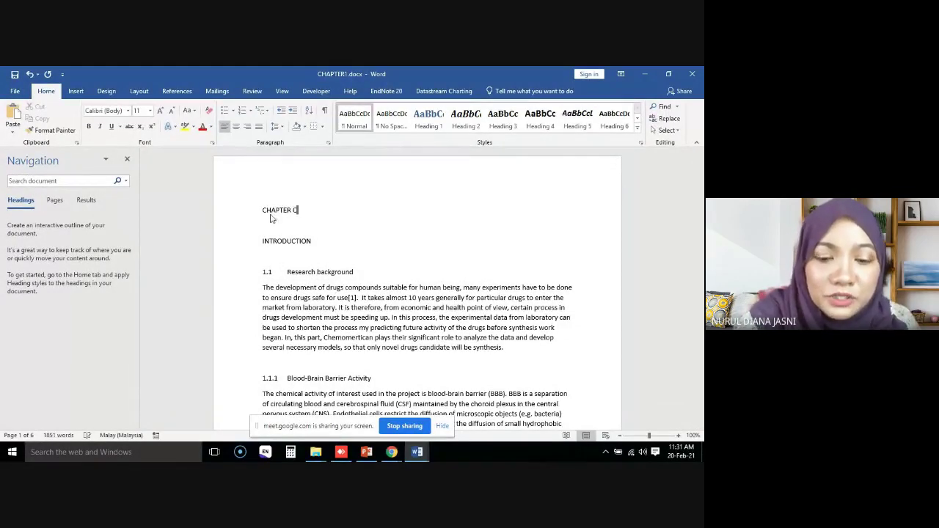
text(NE)
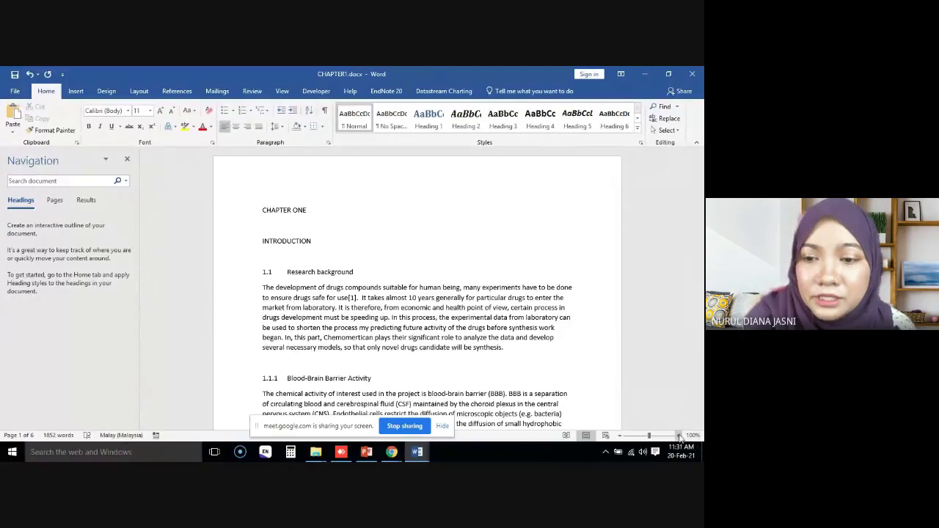
click(678, 436)
click(679, 436)
click(678, 436)
click(678, 436)
click(678, 436)
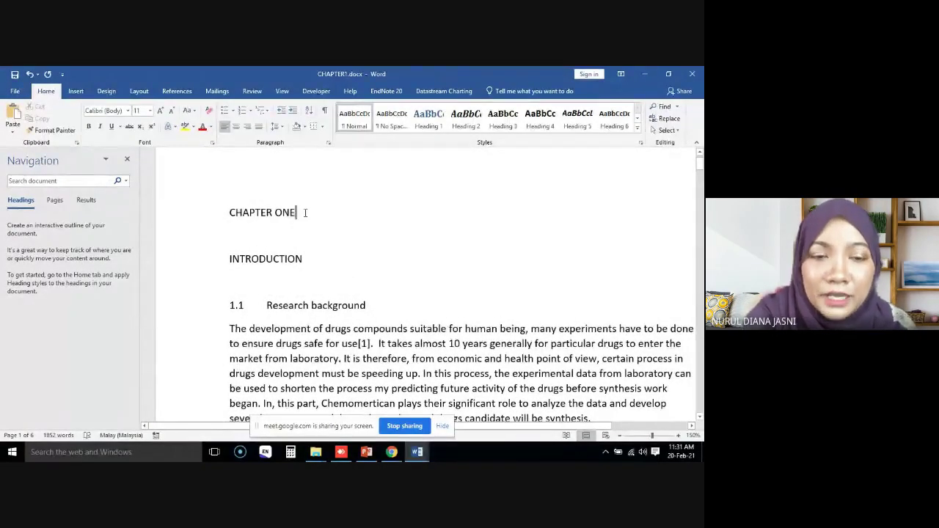
drag(306, 212, 226, 213)
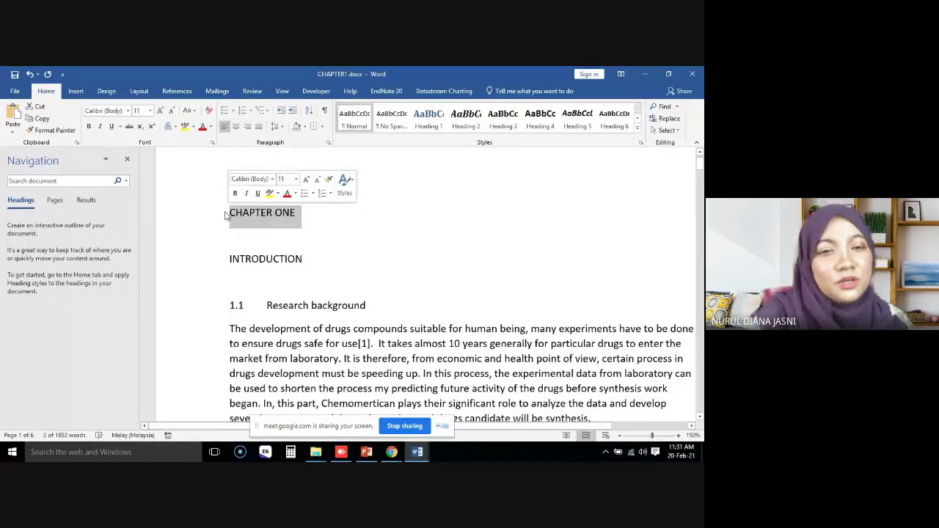
Step: Make the selected CHAPTER ONE title bold and set it in Times New Roman
click(88, 126)
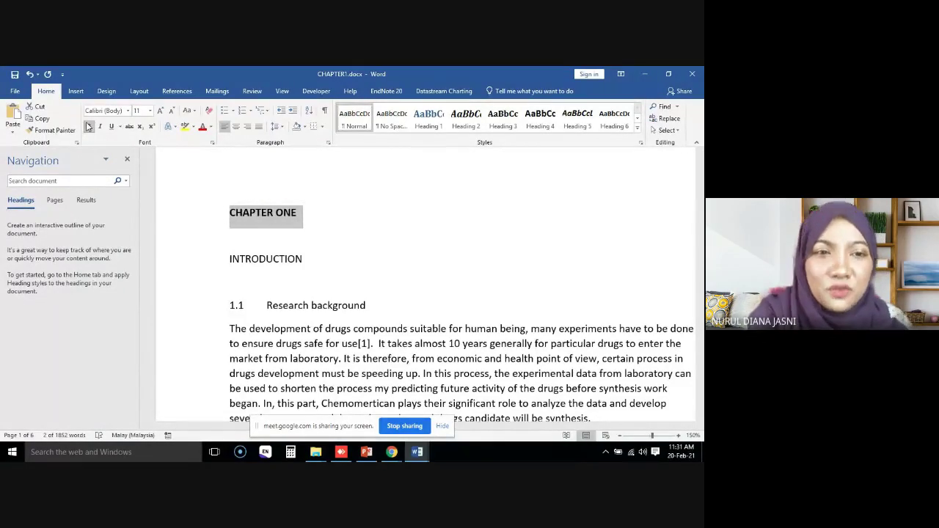
click(128, 110)
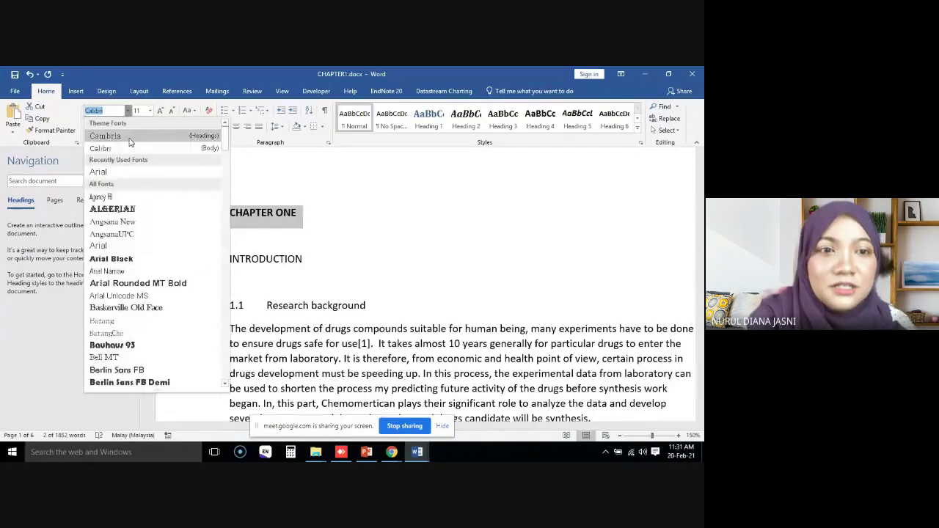
scroll(137, 258, down, 3)
scroll(138, 260, down, 3)
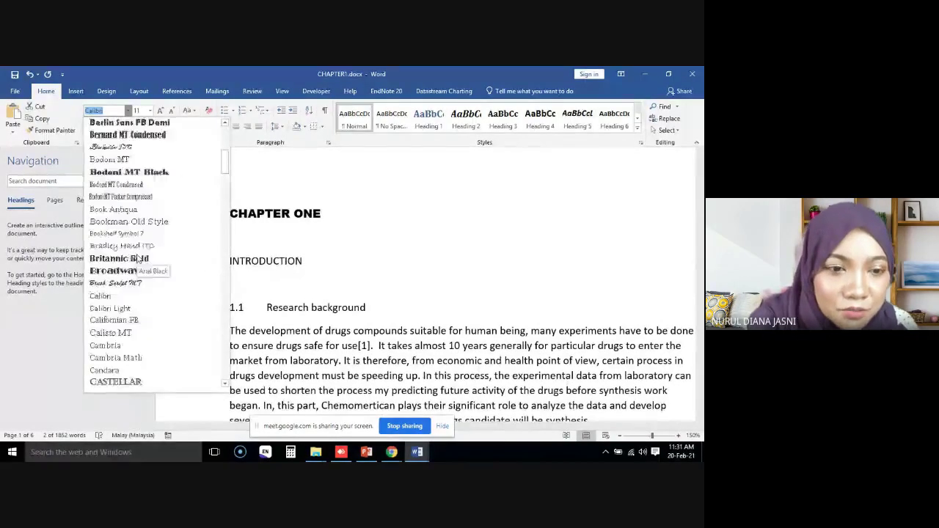
scroll(138, 258, down, 5)
scroll(139, 264, down, 5)
scroll(146, 293, down, 4)
scroll(153, 323, down, 5)
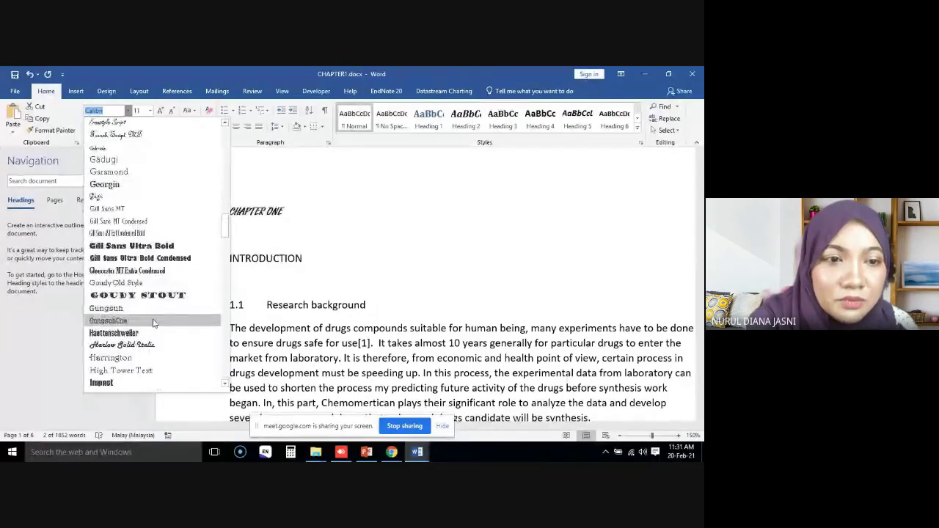
scroll(153, 322, up, 1)
scroll(153, 323, down, 10)
scroll(154, 324, down, 5)
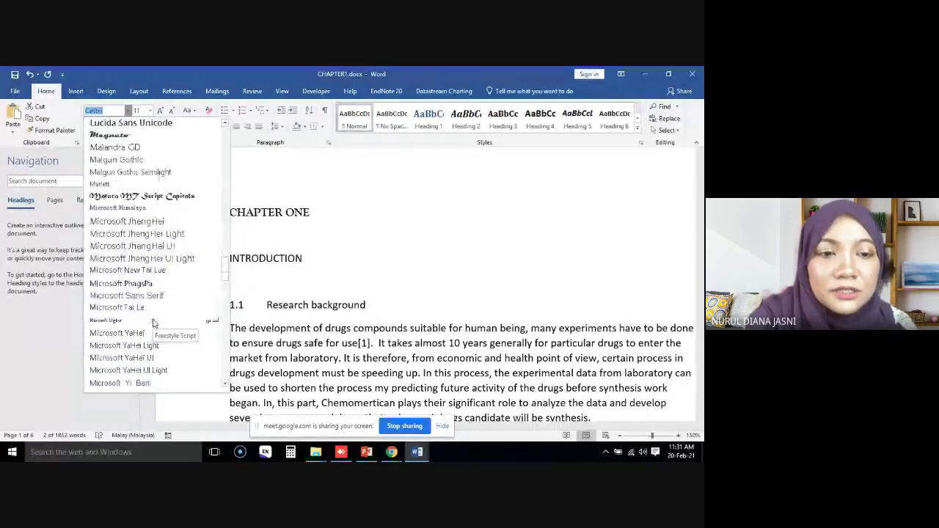
scroll(153, 322, down, 9)
scroll(153, 323, down, 4)
scroll(154, 322, down, 4)
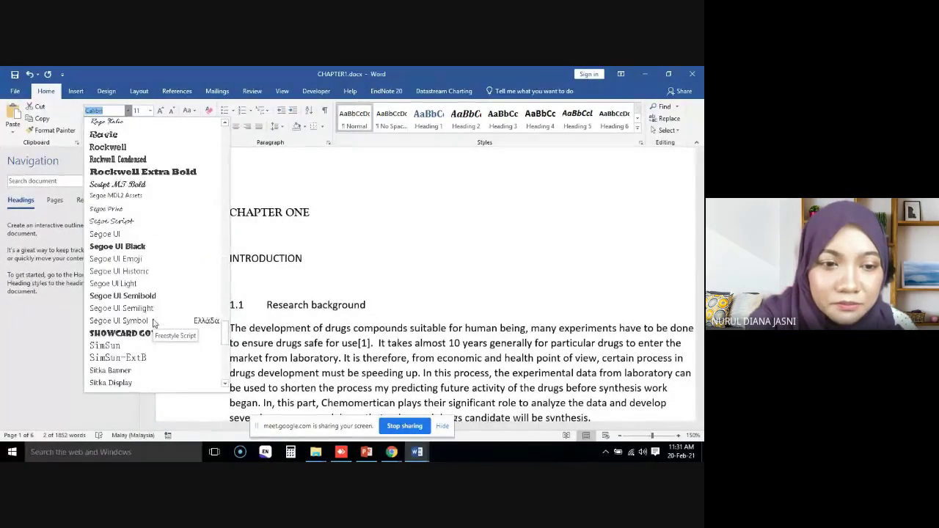
scroll(153, 321, down, 5)
scroll(153, 322, down, 2)
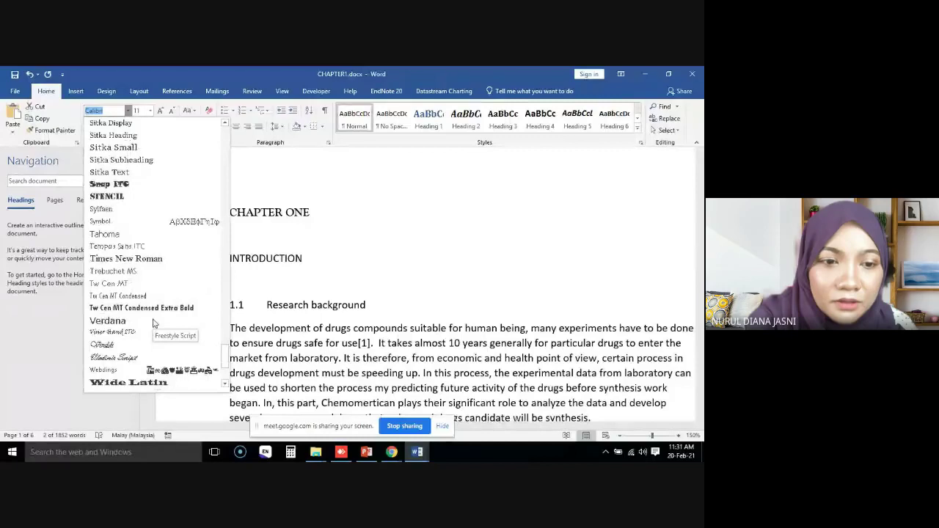
click(161, 266)
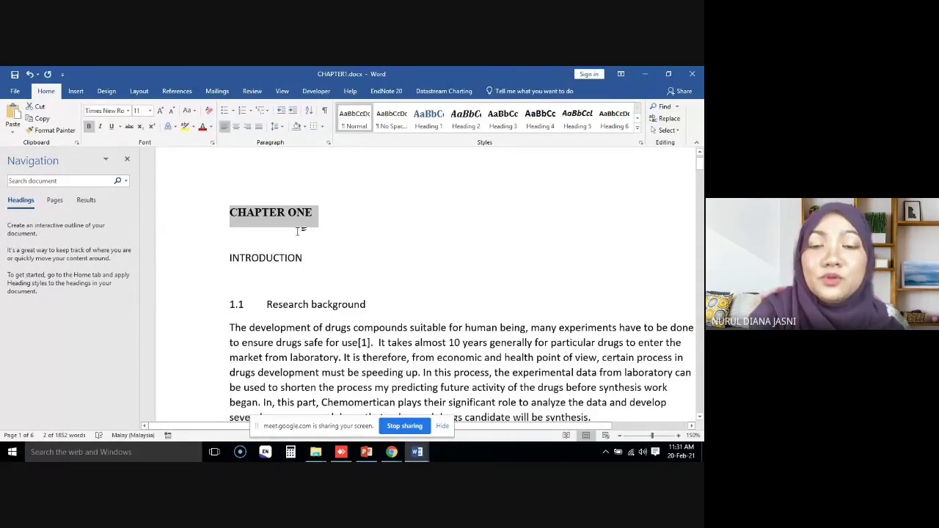
Step: Apply the Heading 1 style to INTRODUCTION
click(274, 257)
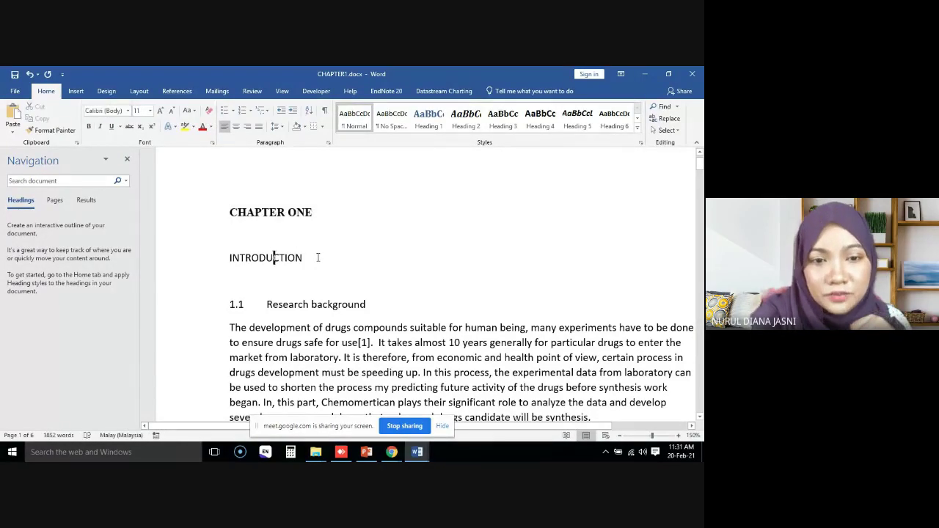
drag(306, 259, 215, 258)
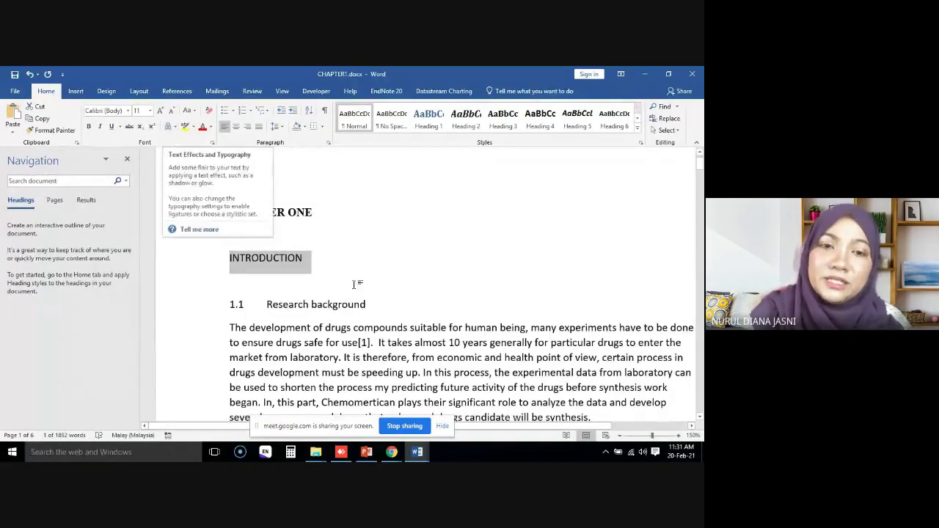
click(342, 230)
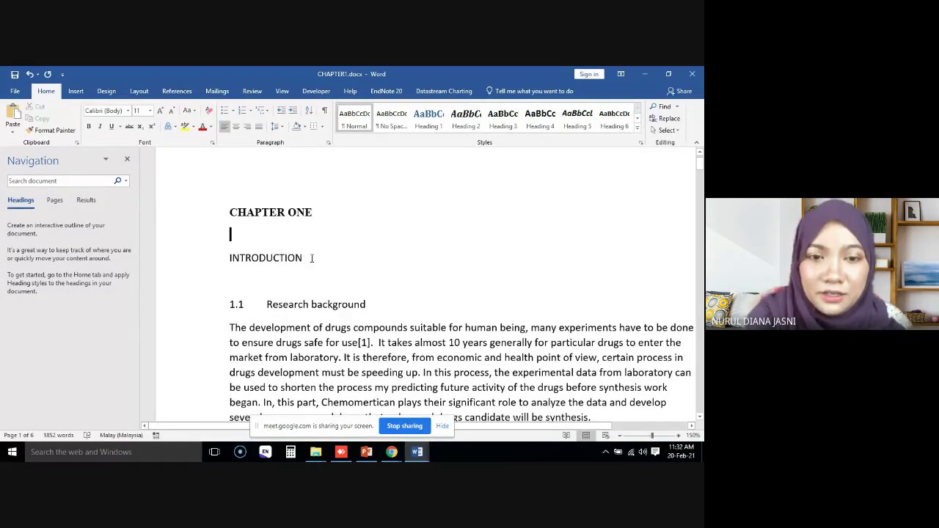
drag(312, 258, 223, 257)
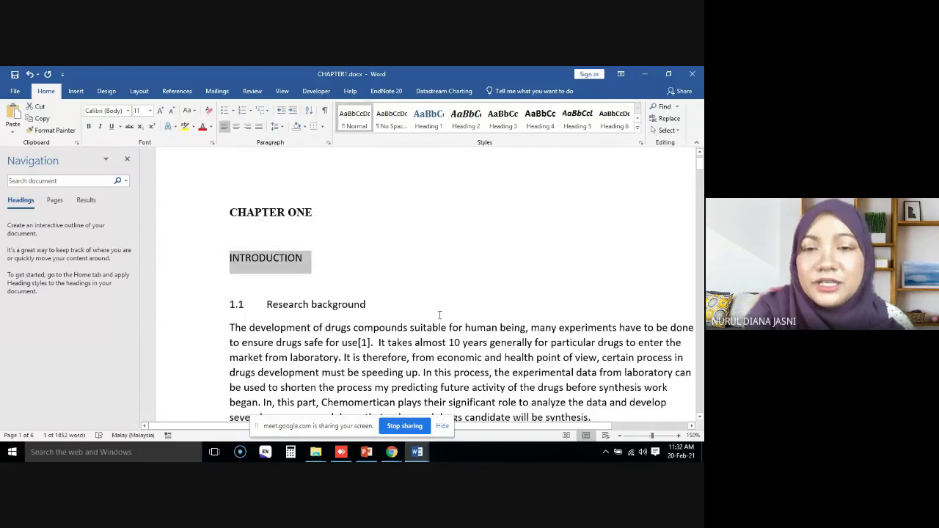
click(434, 126)
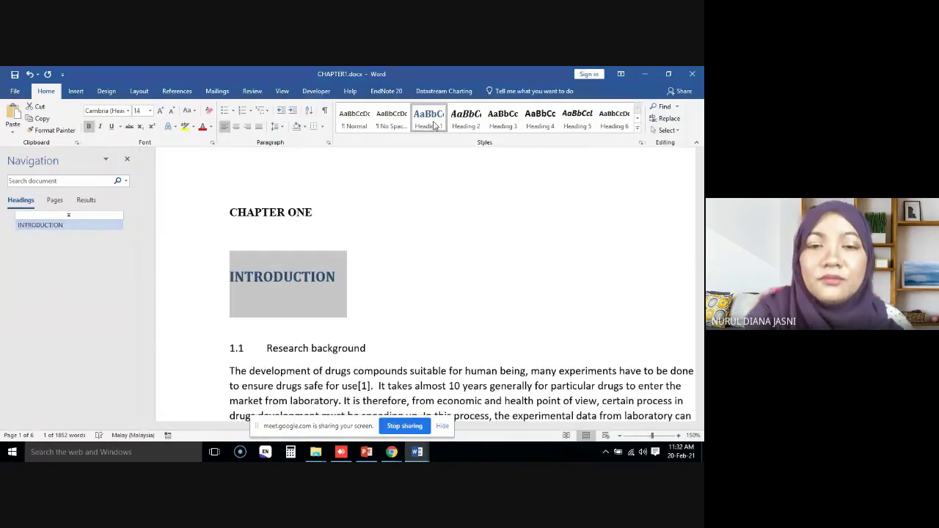
Step: Set the INTRODUCTION heading's font colour to Automatic black
click(409, 313)
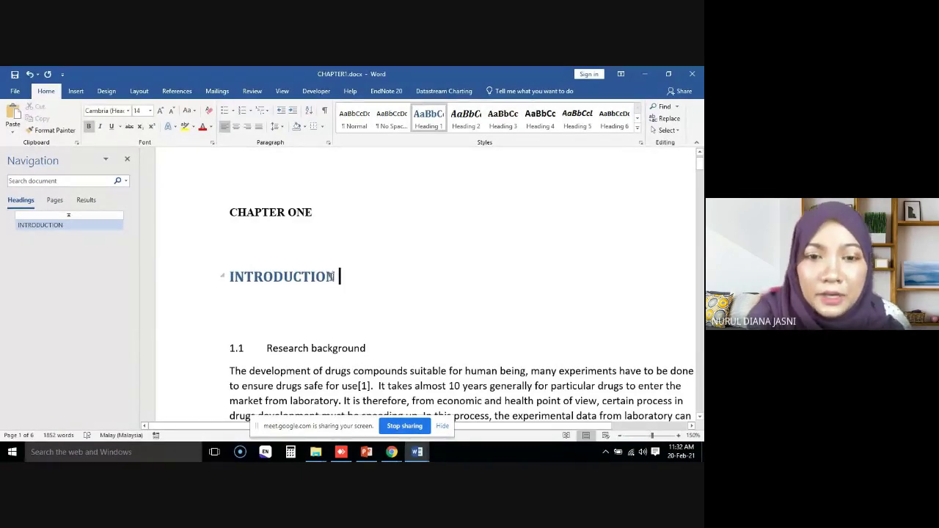
click(222, 277)
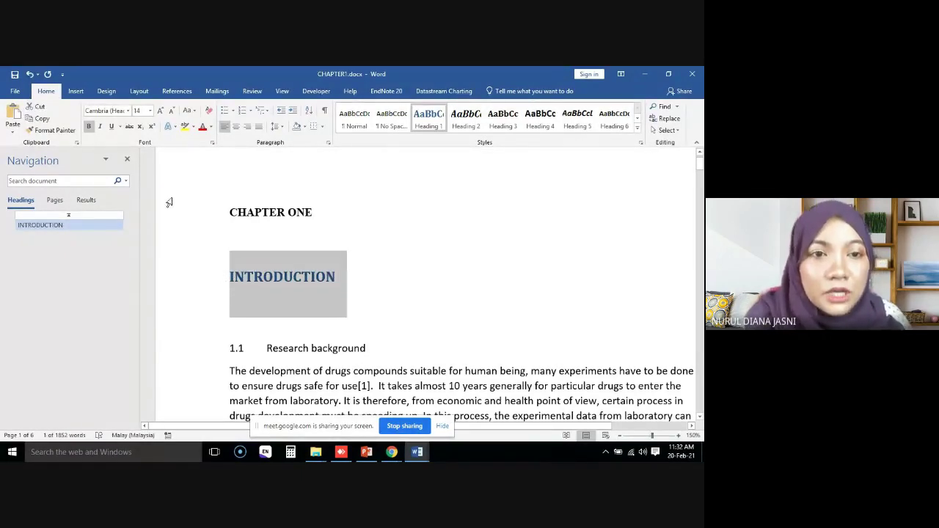
click(212, 127)
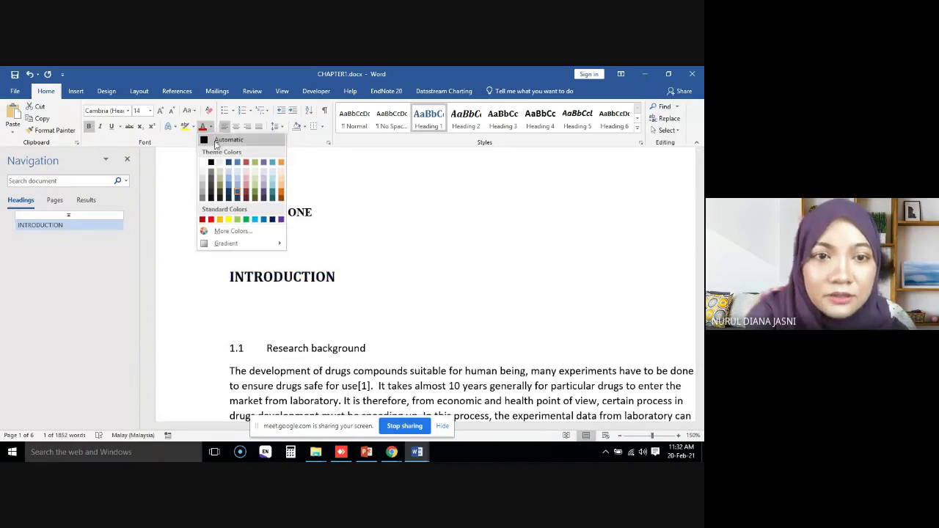
click(217, 141)
click(380, 302)
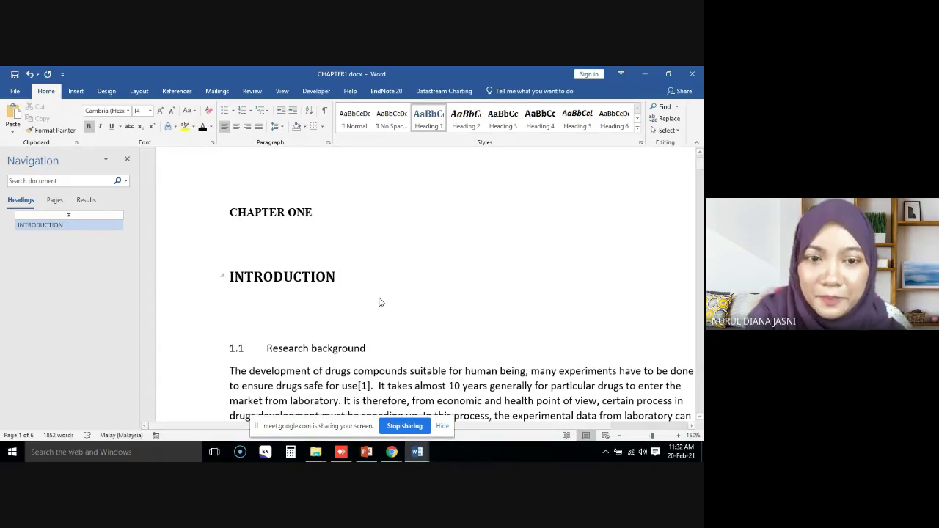
Step: Prefix the INTRODUCTION heading with '1.0 ' so it reads 1.0 INTRODUCTION
scroll(252, 213, down, 3)
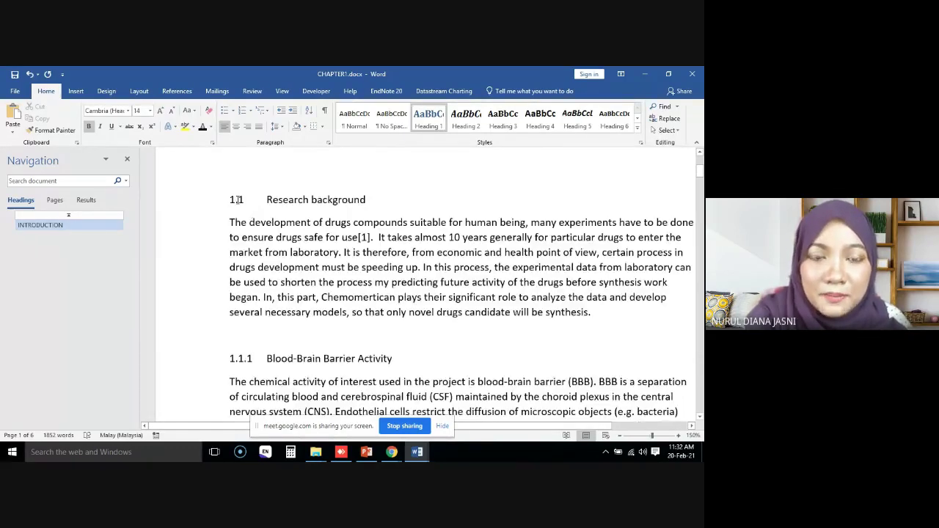
scroll(240, 200, up, 2)
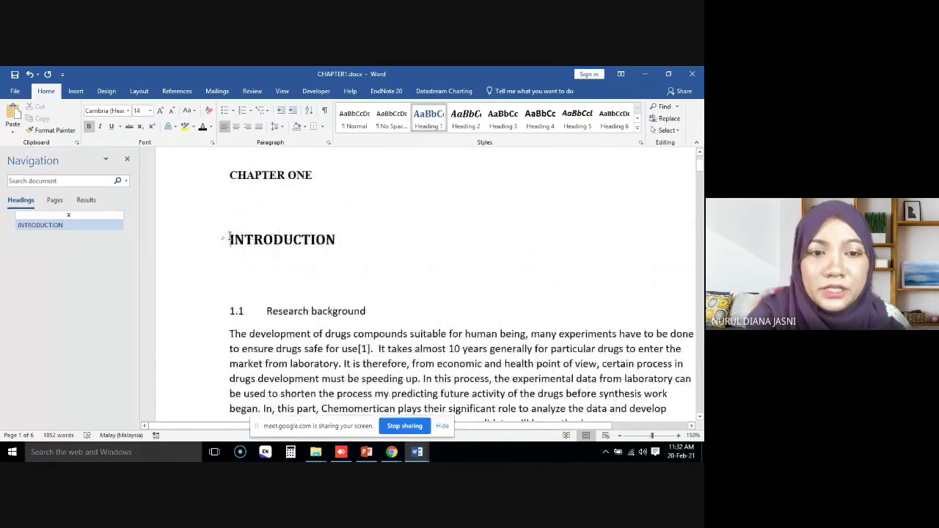
text(1.)
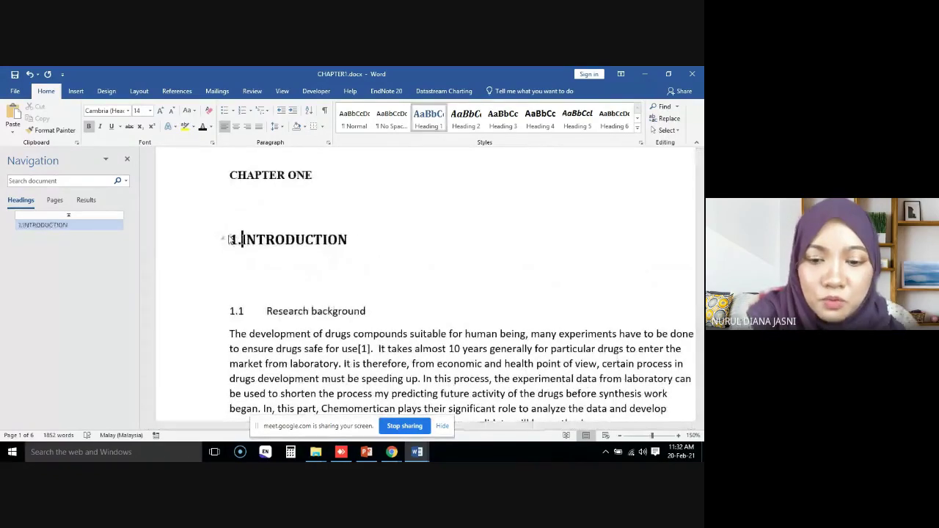
text(0)
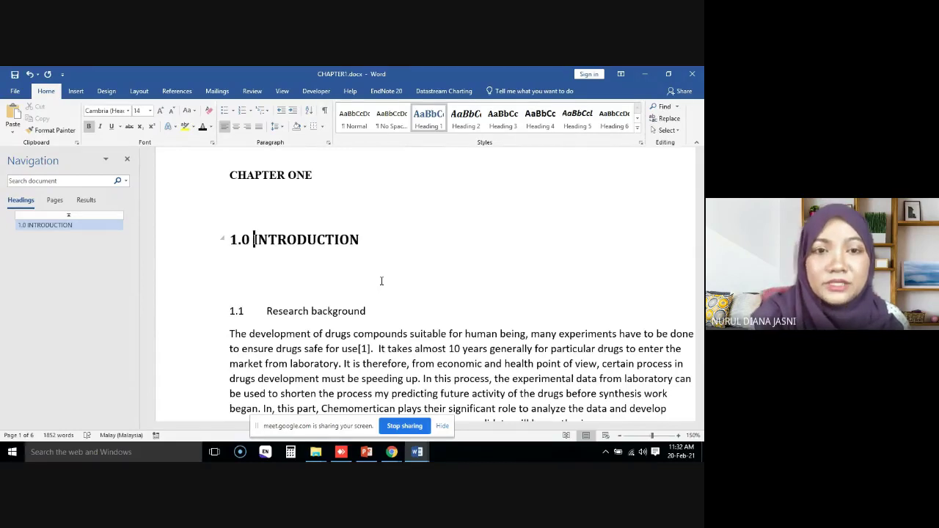
Step: Try automatic 1. 2. 3. numbering on CHAPTER ONE, remove it, and type the 1.1. prefix manually
scroll(381, 281, up, 2)
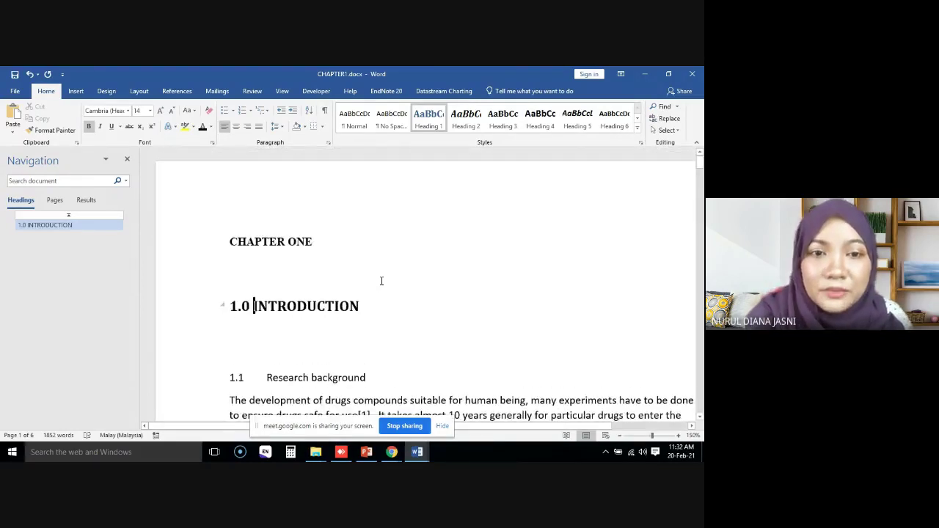
click(231, 242)
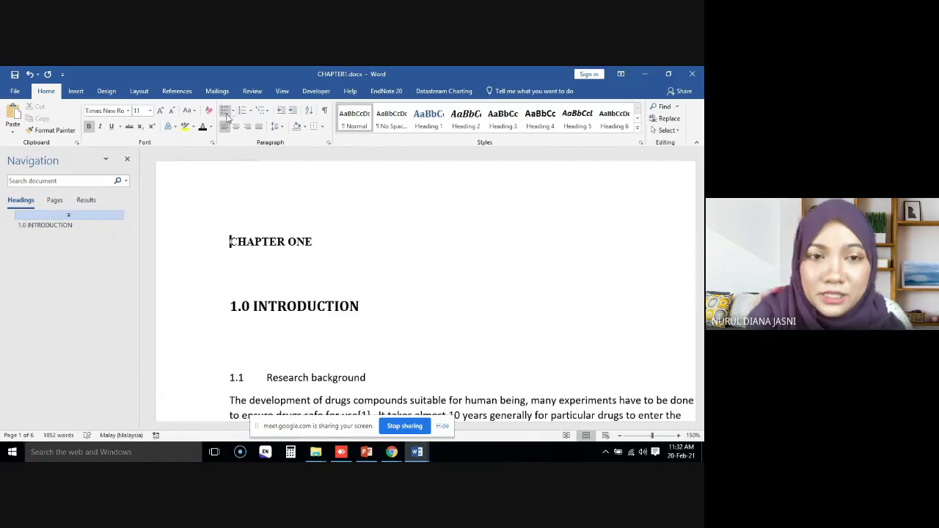
click(249, 114)
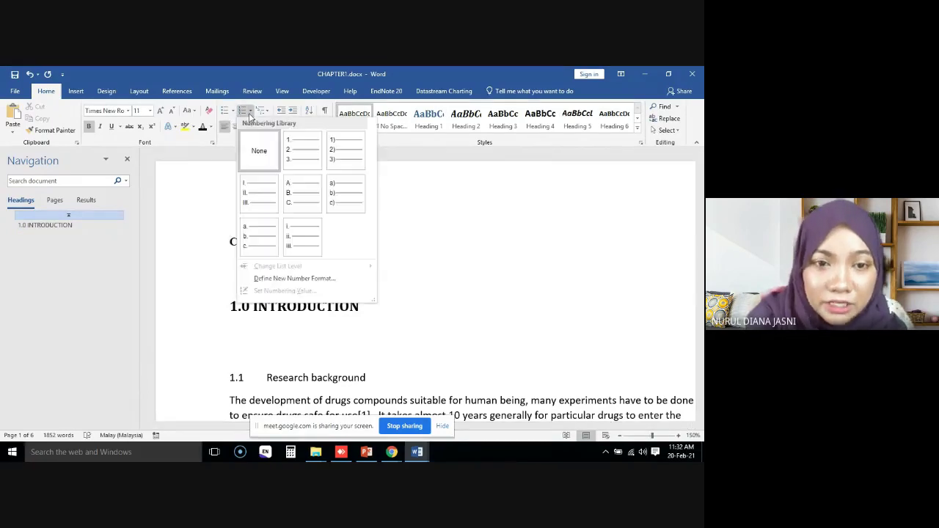
click(293, 151)
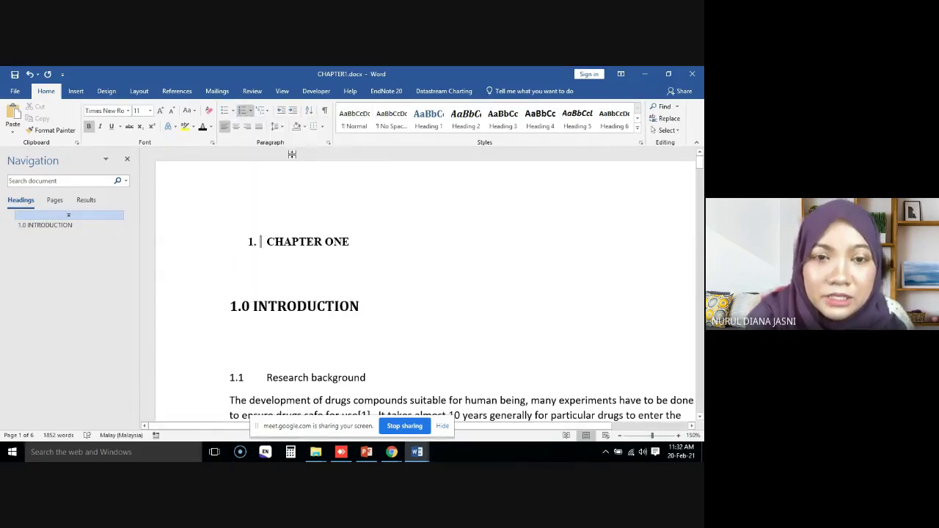
key(BackSpace)
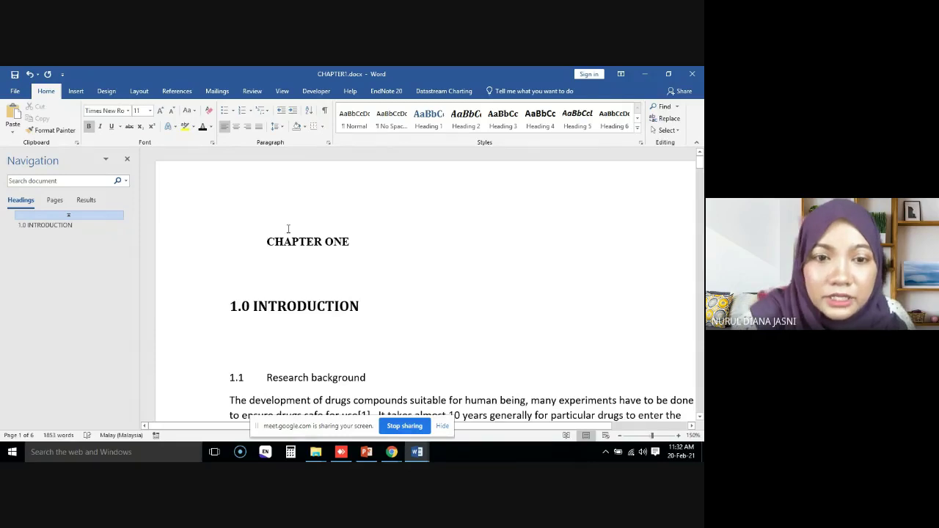
key(BackSpace)
text(1.0)
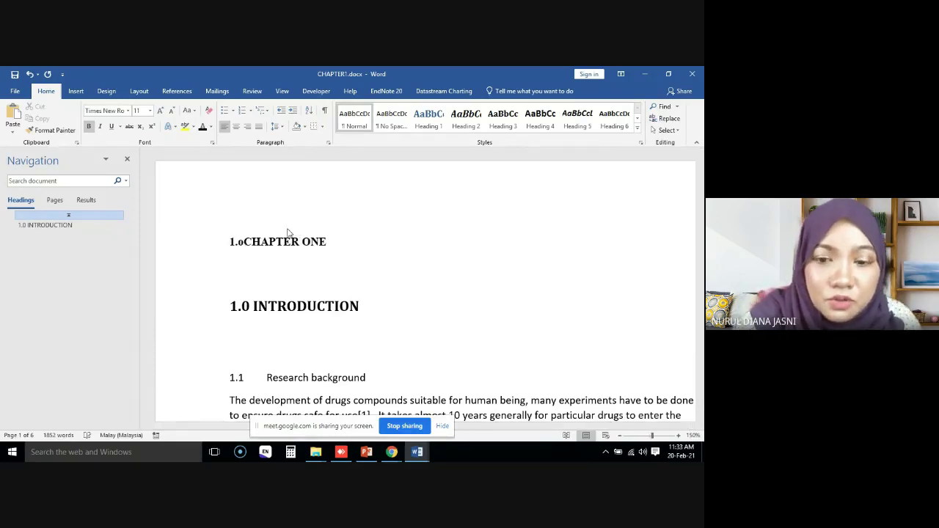
key(BackSpace)
text(1.)
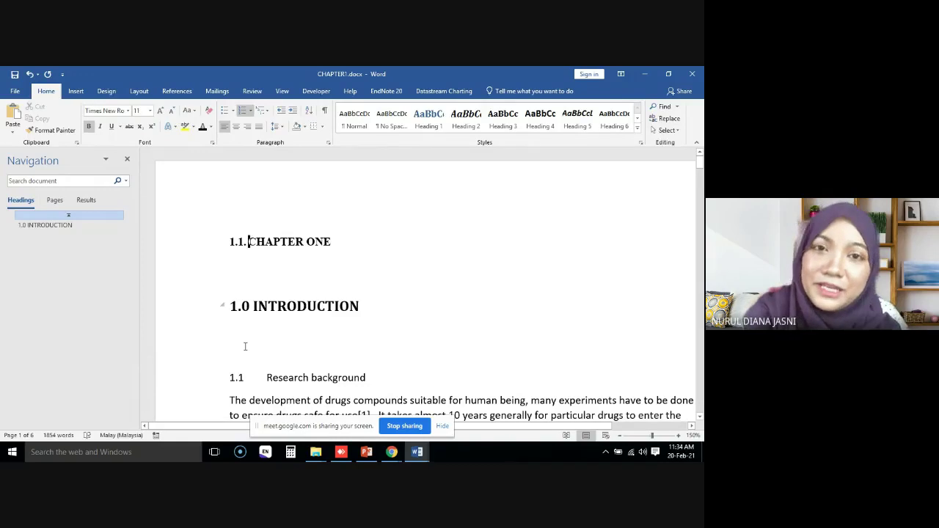
click(249, 241)
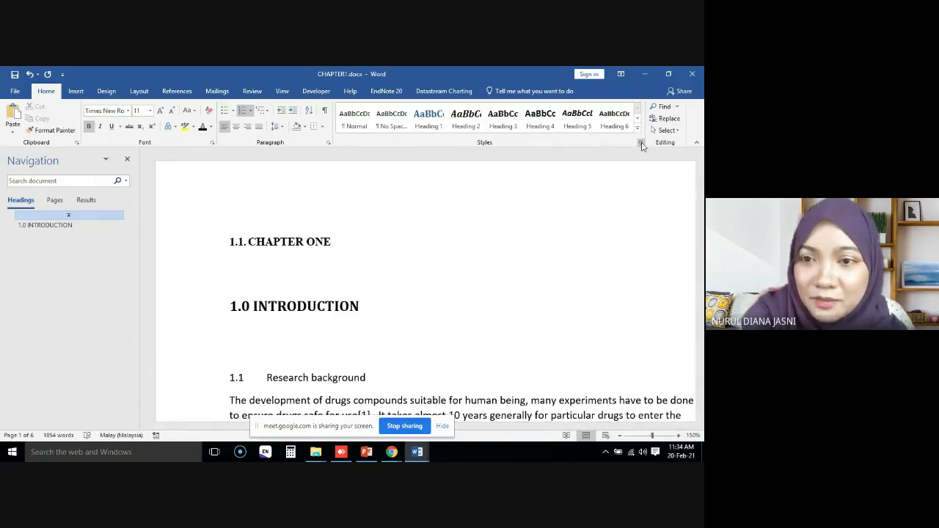
Step: Open the Styles pane from the Home tab and drag it leftward as a floating panel over the page
click(641, 144)
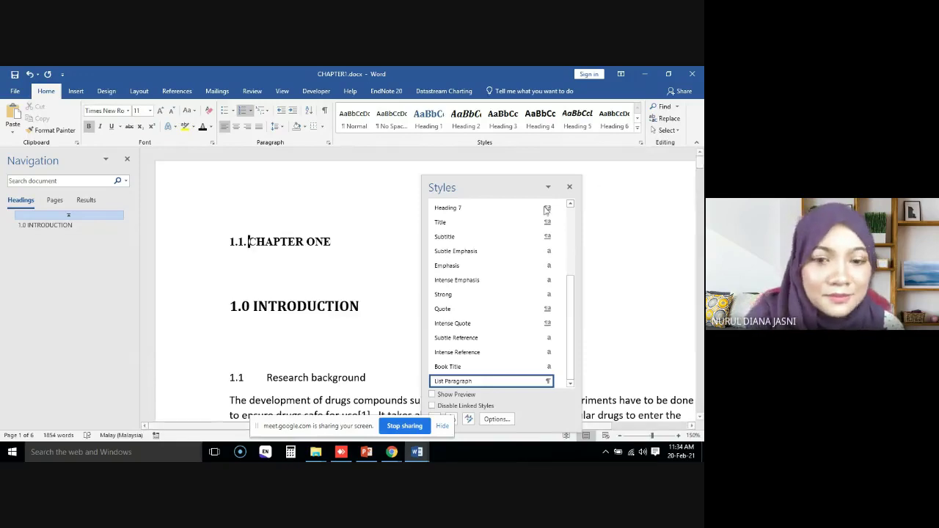
click(443, 427)
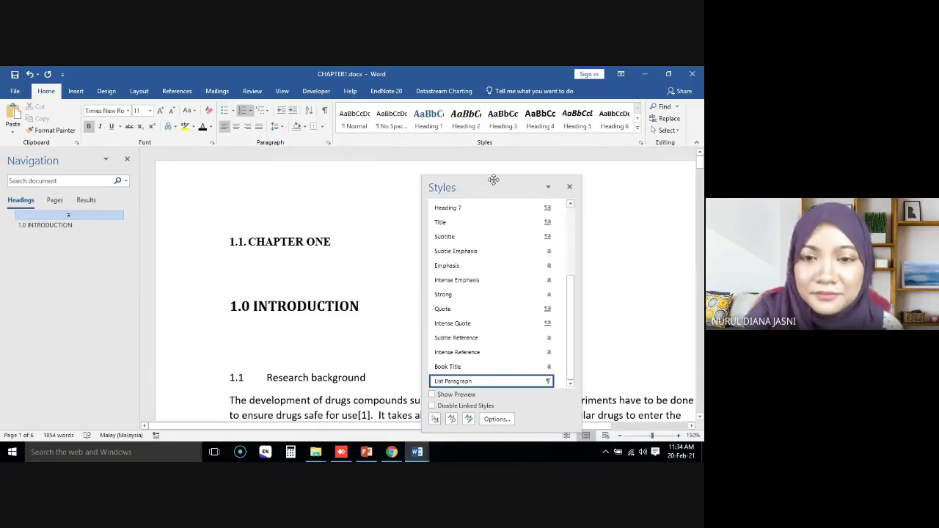
click(569, 186)
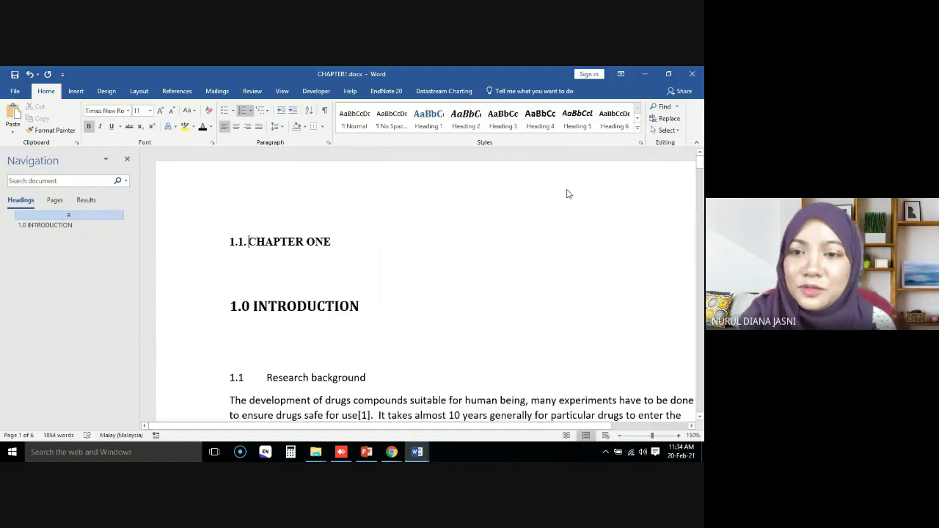
click(640, 143)
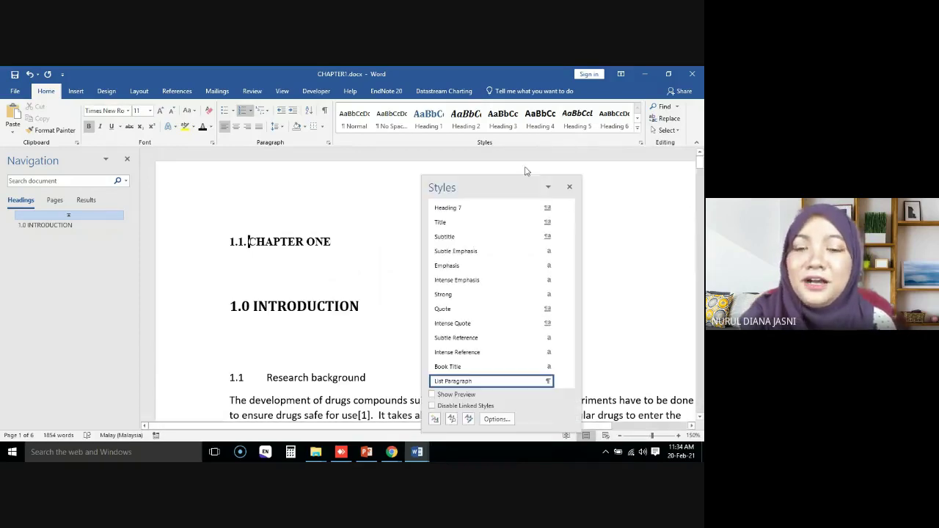
mouse_move(522, 187)
mouse_down()
mouse_move(278, 176)
mouse_move(526, 167)
mouse_up()
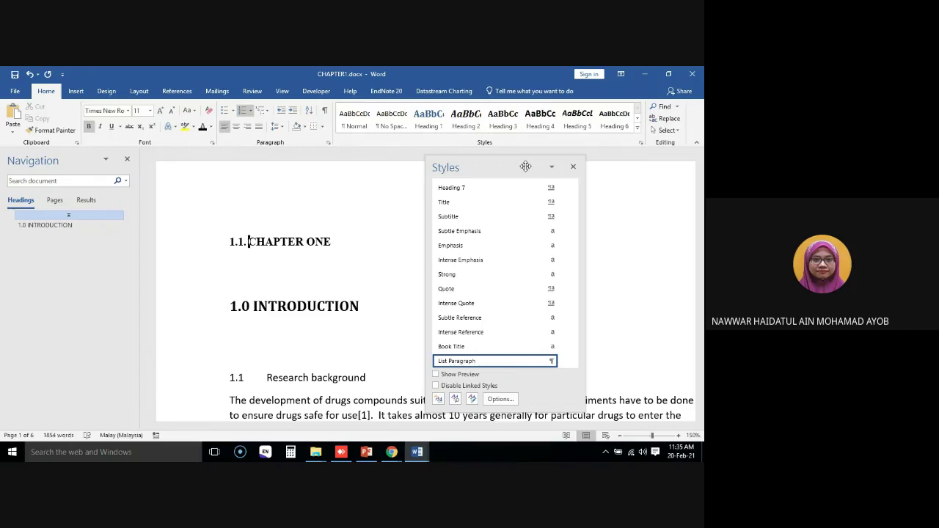
click(573, 167)
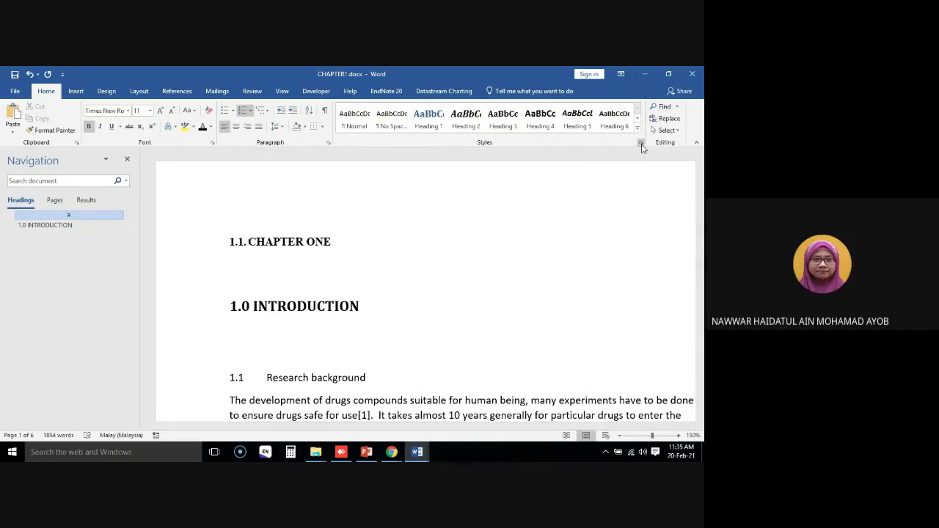
click(641, 147)
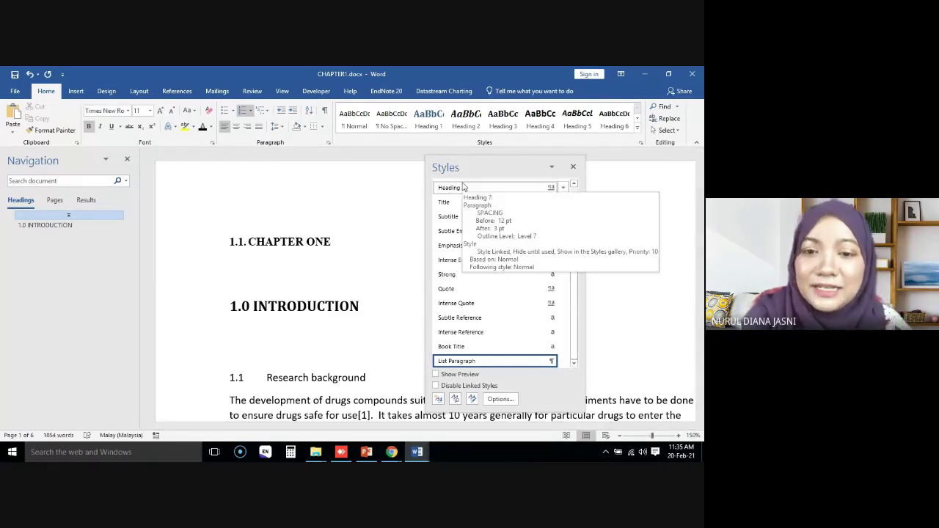
mouse_move(464, 187)
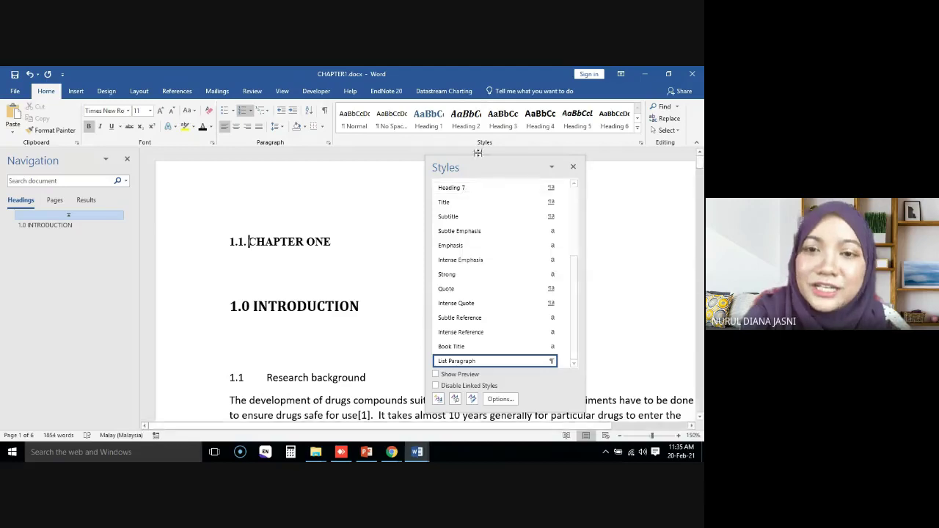
mouse_move(491, 165)
mouse_down()
mouse_move(334, 154)
mouse_move(448, 164)
mouse_up()
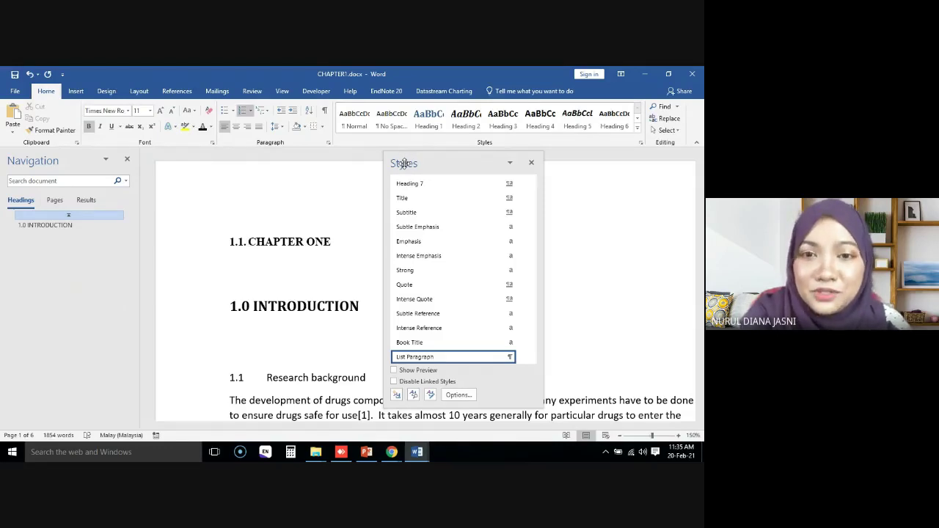
Step: Dock the Styles pane beside the document and turn on Show Preview for styled names
double_click(403, 163)
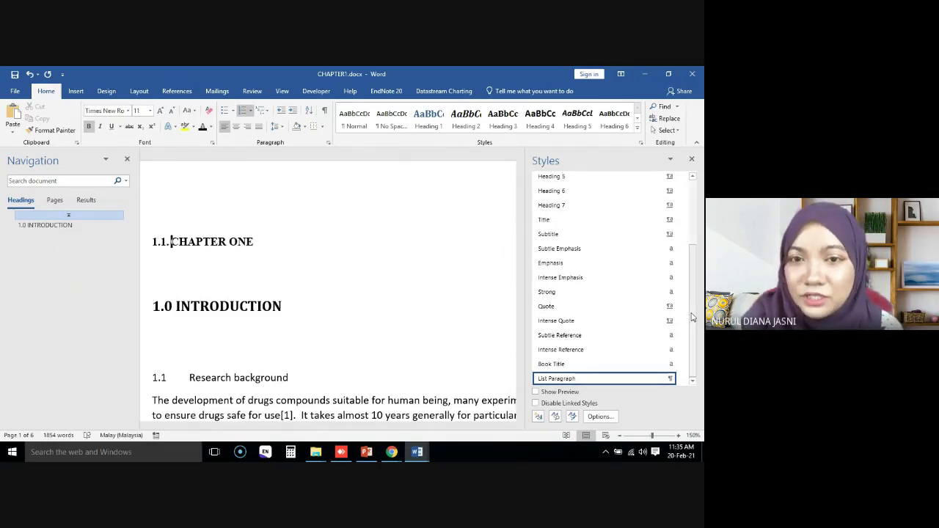
drag(693, 316, 697, 203)
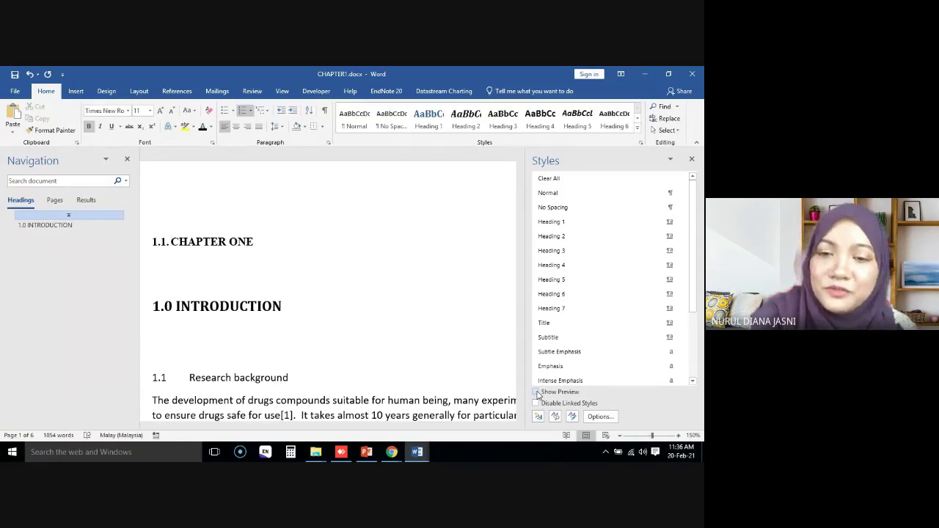
click(536, 391)
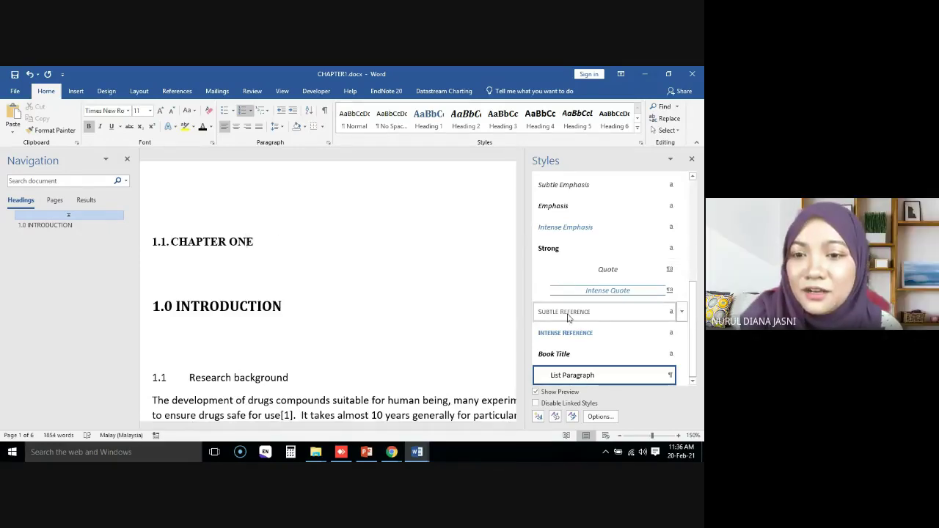
drag(692, 323, 702, 214)
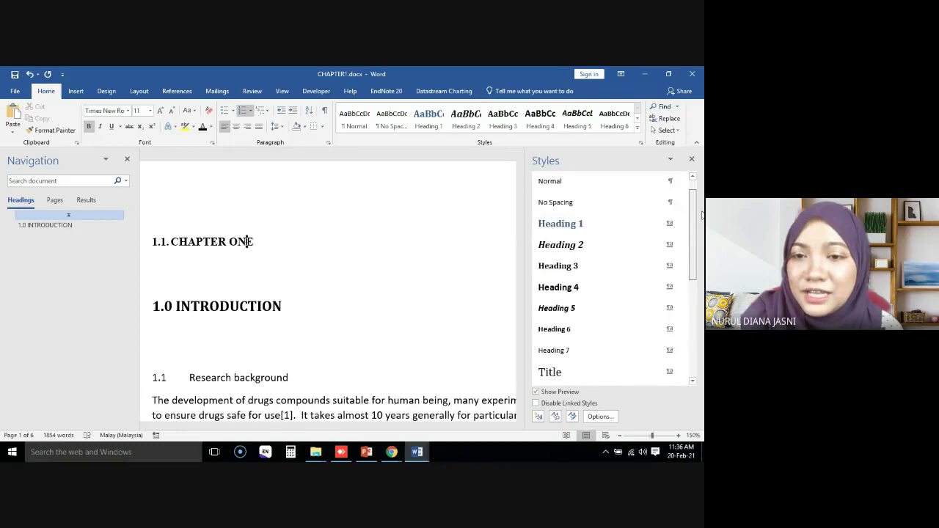
Step: Apply Heading 1 to CHAPTER ONE and Heading 2 to 1.0 INTRODUCTION
click(566, 231)
click(273, 358)
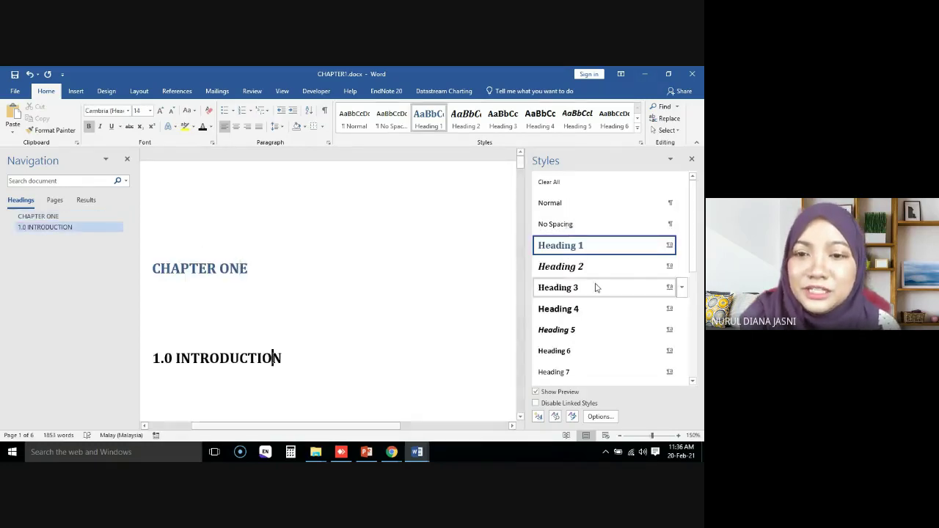
click(589, 268)
scroll(327, 382, down, 3)
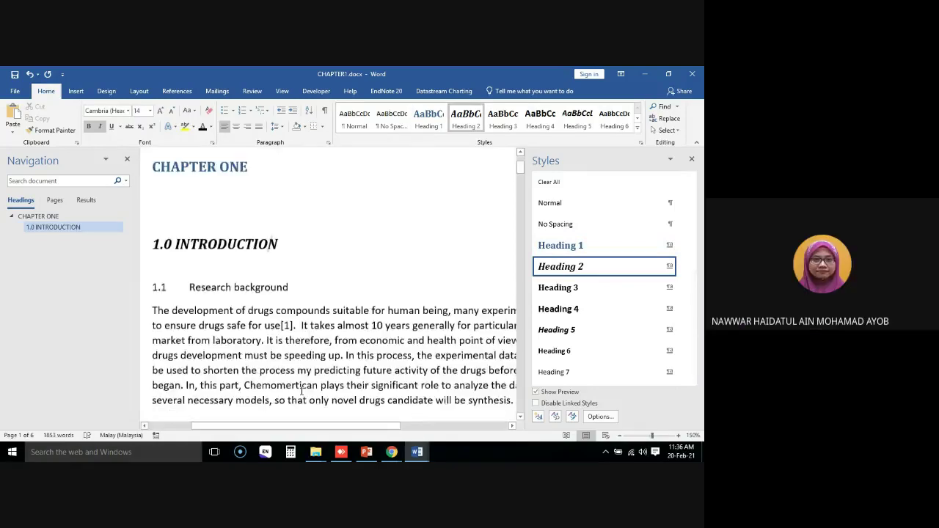
scroll(304, 391, down, 3)
scroll(308, 391, down, 4)
Step: Apply Heading 3 to 1.1.1 Blood-Brain Barrier Activity and Heading 4 to 1.1.2 Chemometrics
click(286, 212)
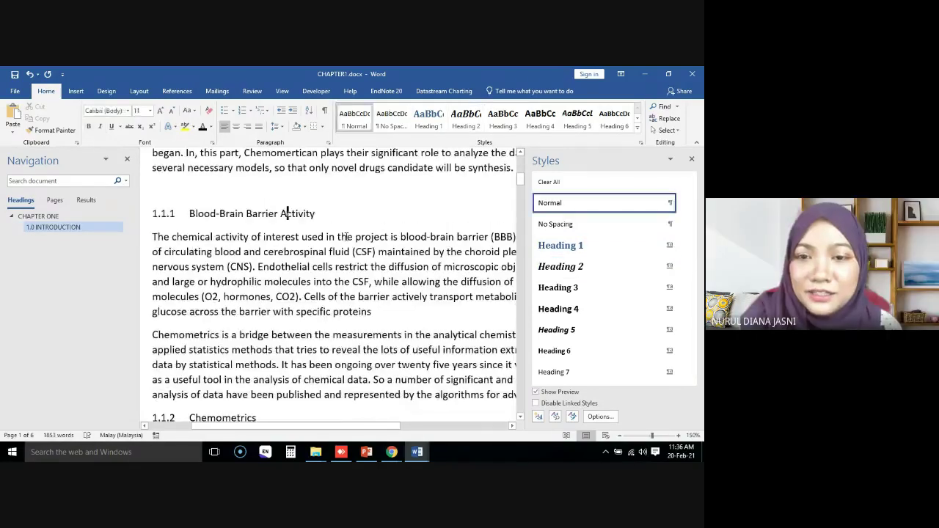
click(550, 289)
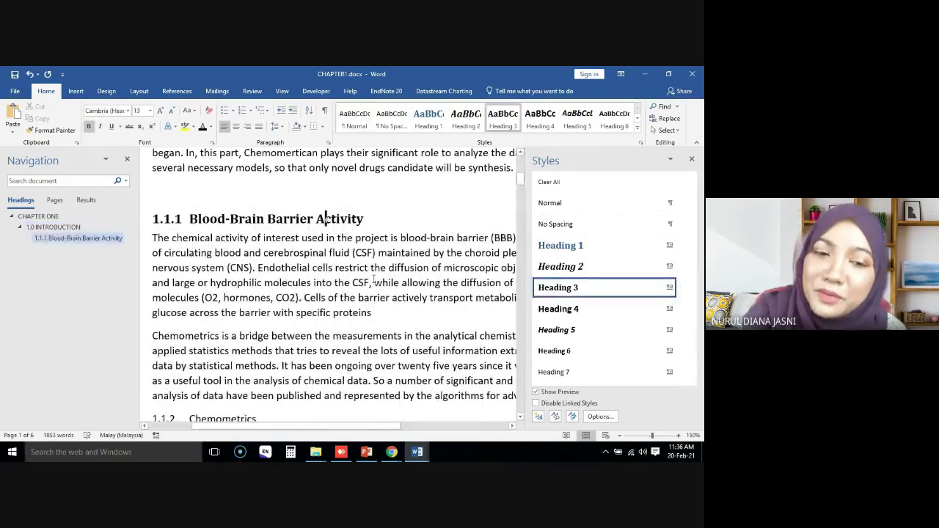
scroll(323, 293, down, 3)
click(245, 308)
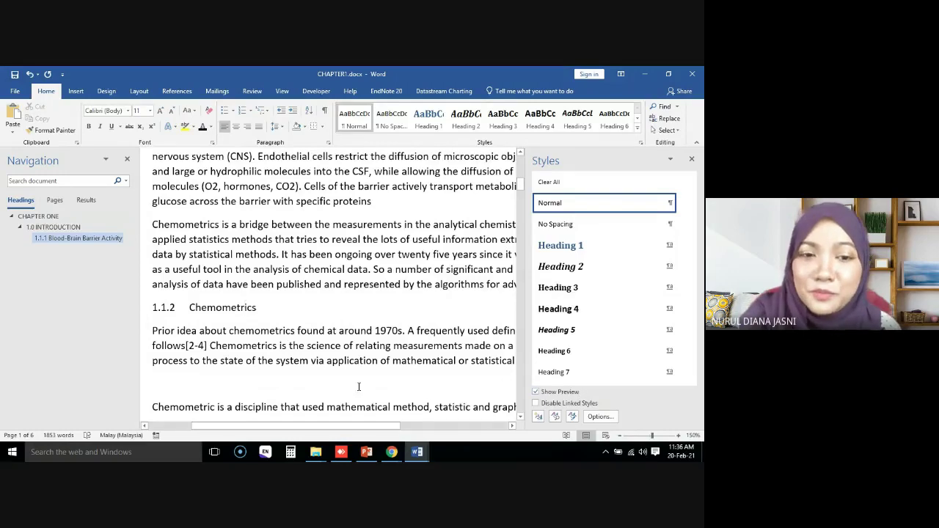
click(576, 311)
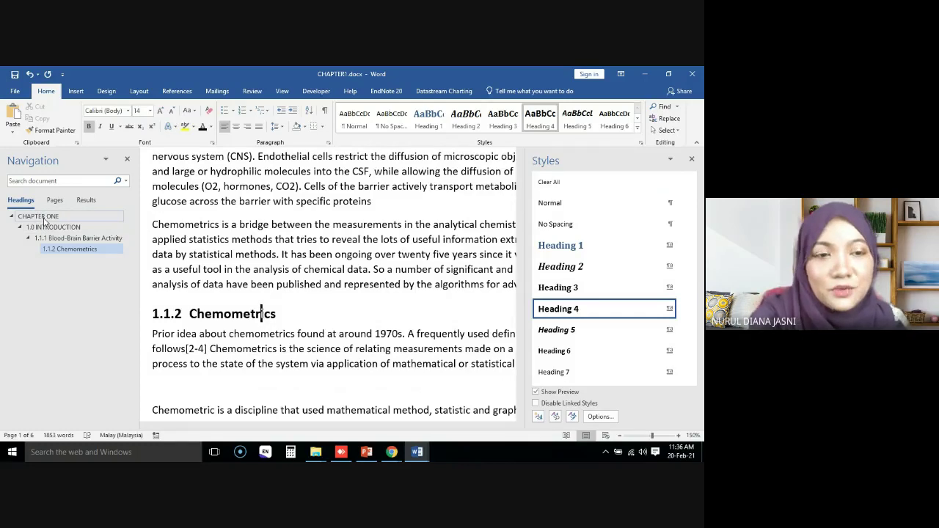
click(43, 217)
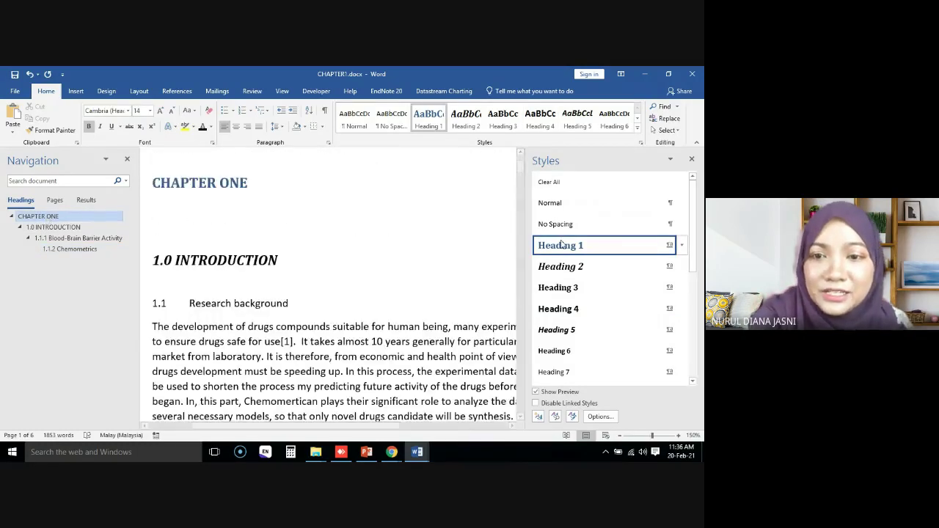
mouse_move(561, 245)
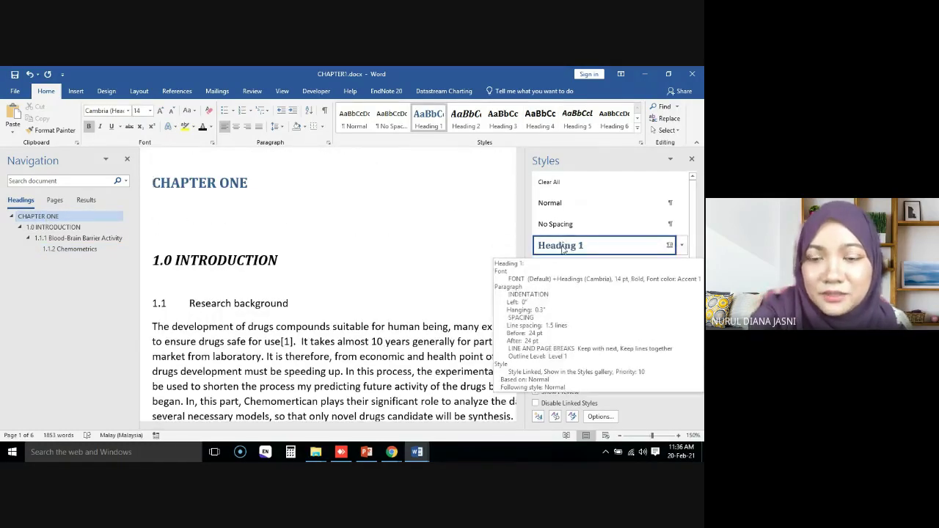
click(52, 228)
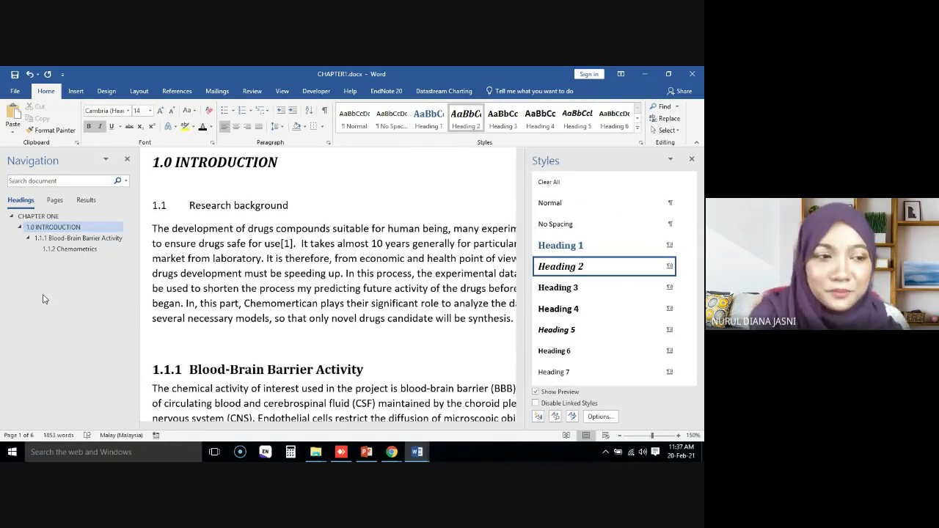
click(59, 248)
click(79, 228)
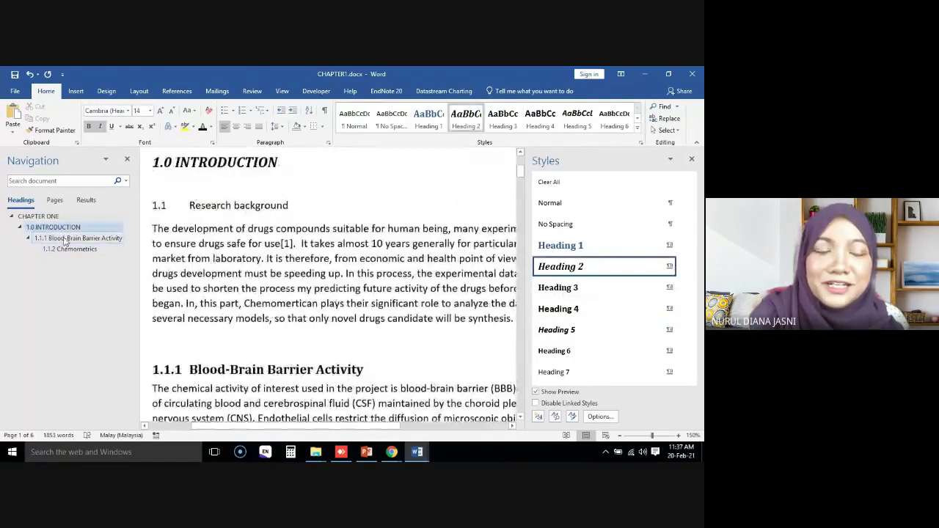
click(257, 263)
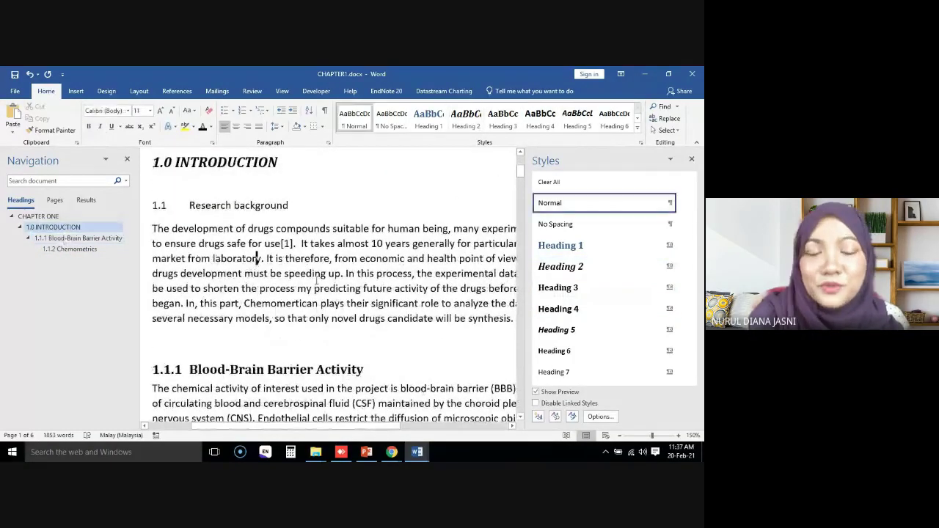
scroll(317, 281, down, 3)
scroll(317, 281, down, 6)
scroll(317, 281, down, 6)
scroll(317, 281, down, 4)
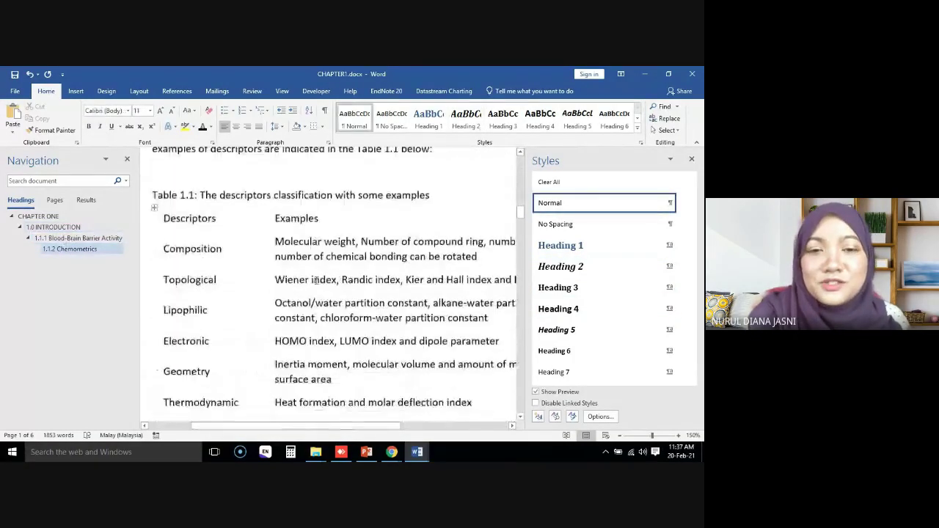
scroll(317, 280, up, 5)
scroll(317, 281, up, 5)
scroll(317, 280, up, 5)
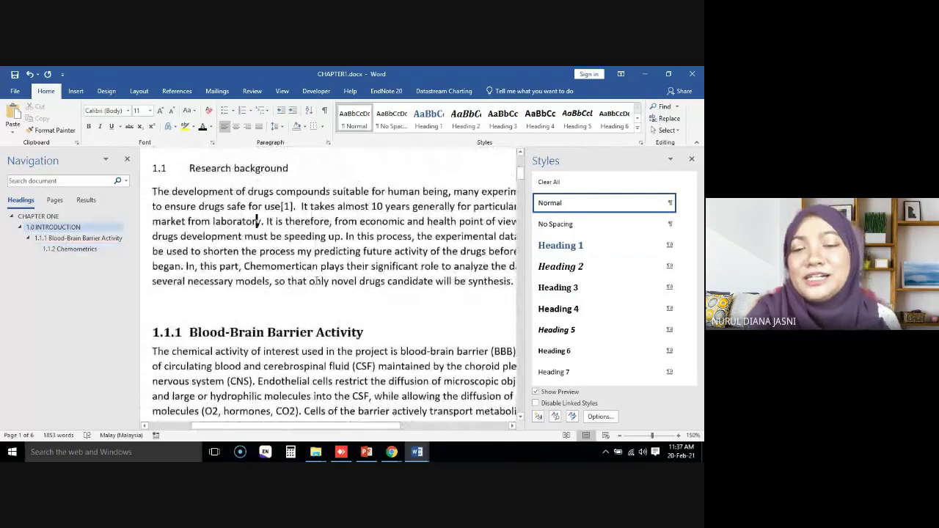
scroll(317, 281, up, 3)
scroll(317, 281, up, 3)
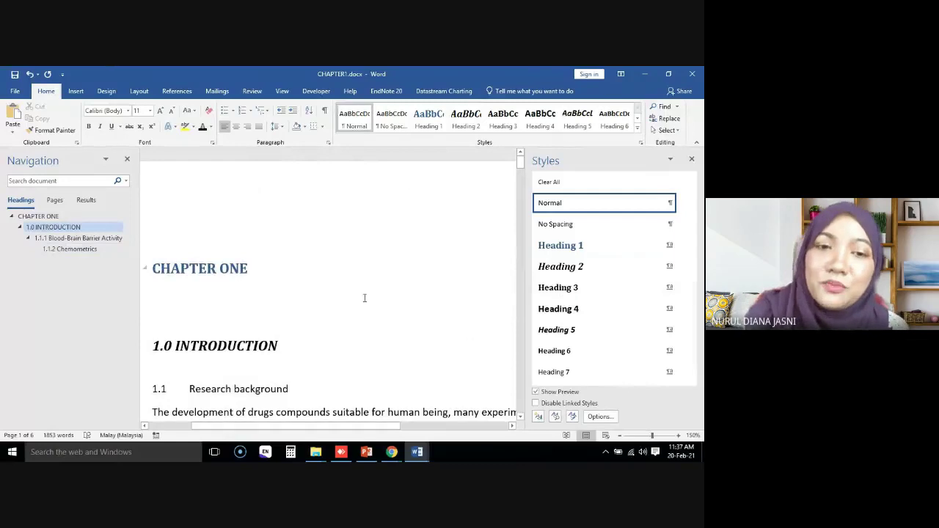
click(343, 294)
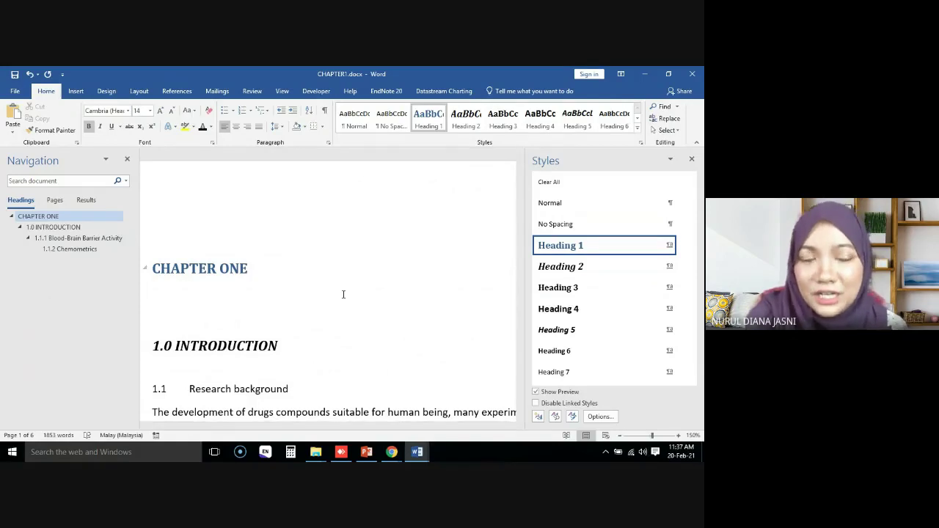
Step: Open Word Options at the Advanced settings
click(17, 92)
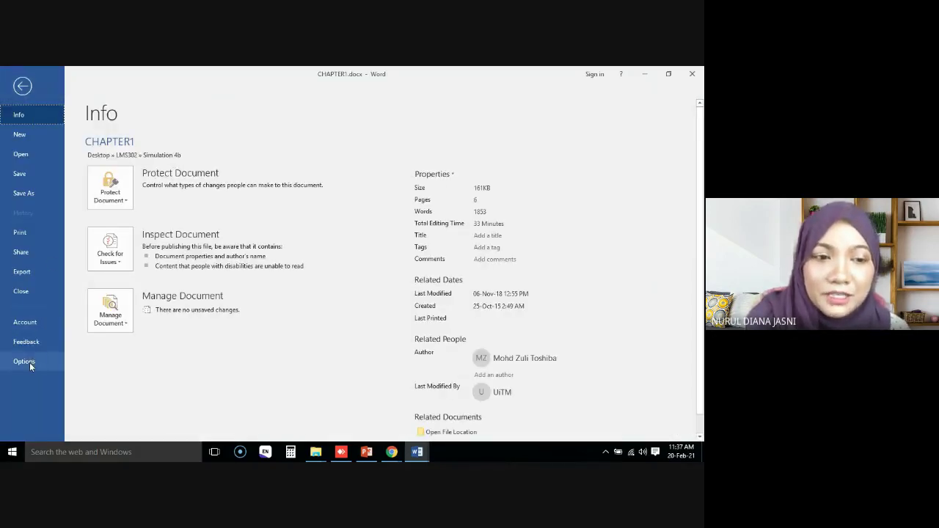
click(30, 364)
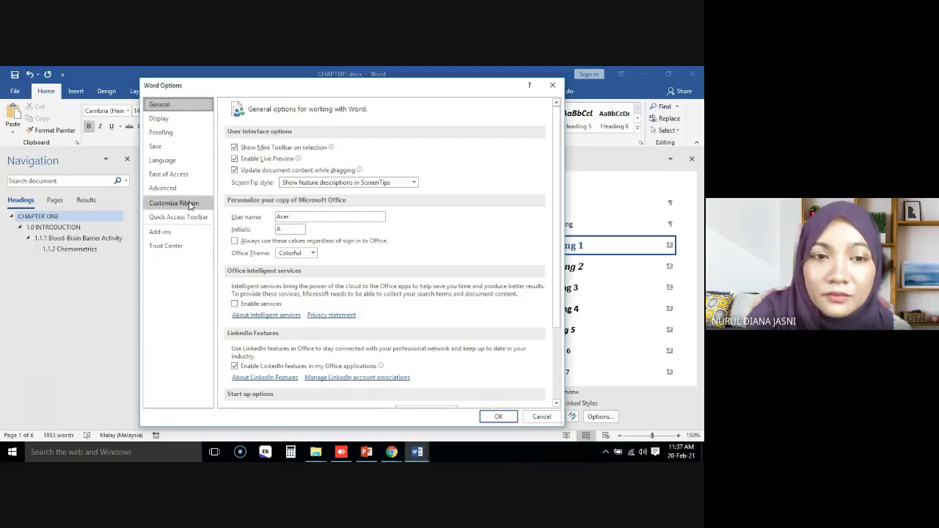
click(163, 189)
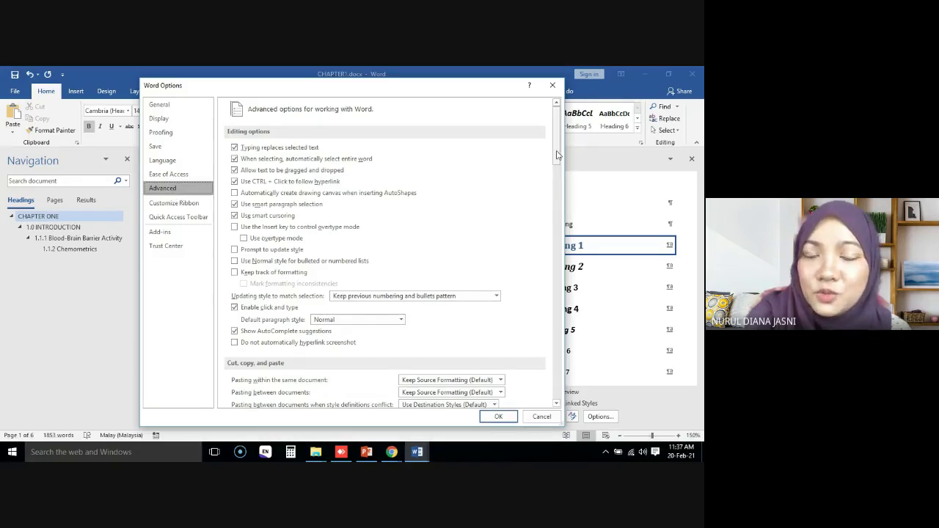
drag(556, 154, 556, 239)
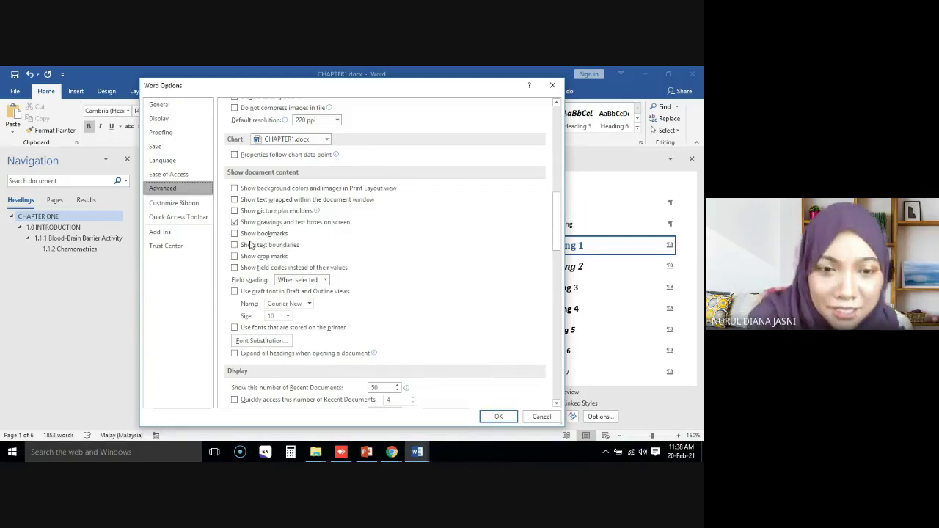
Step: Turn on Show text boundaries and set Field shading to Always
click(234, 246)
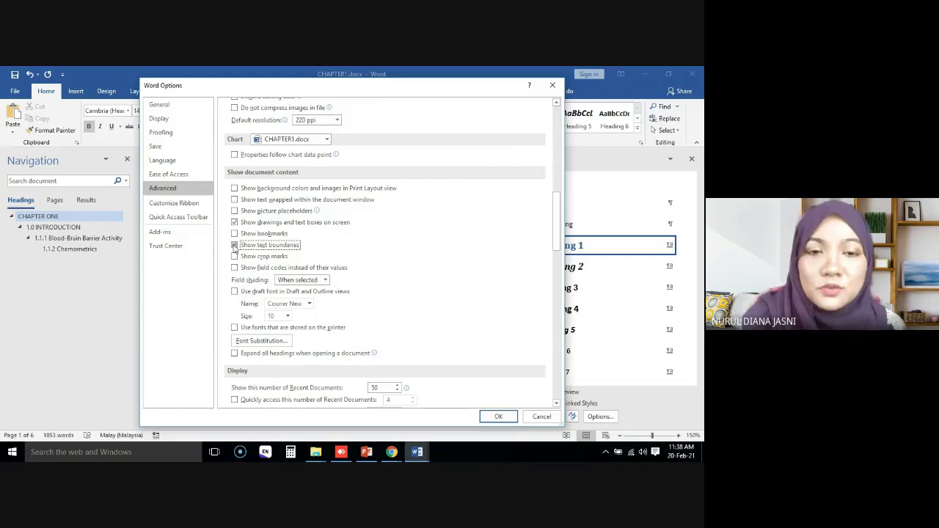
click(234, 246)
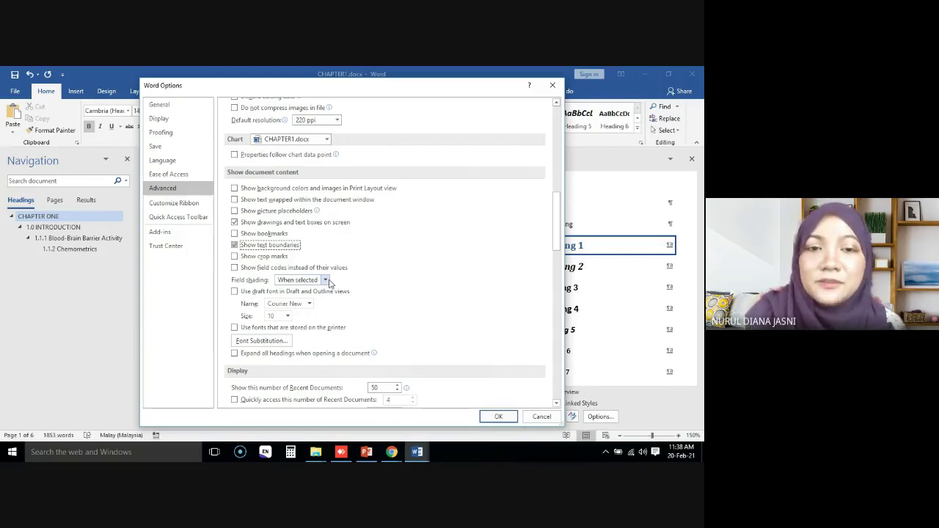
click(327, 281)
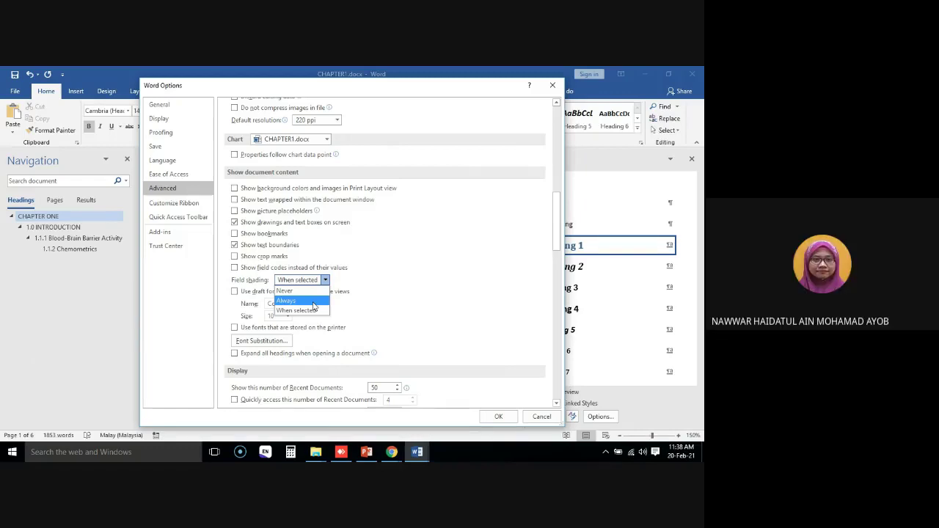
click(313, 301)
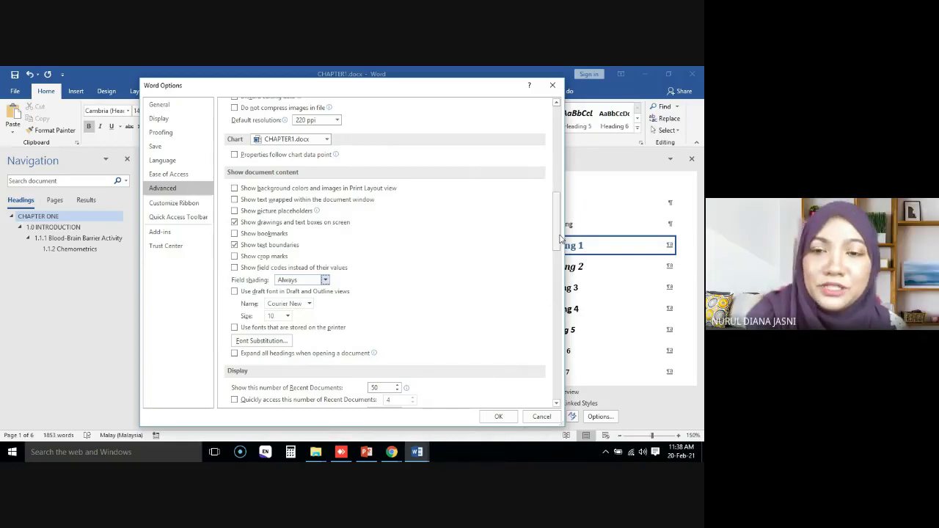
drag(560, 237, 559, 221)
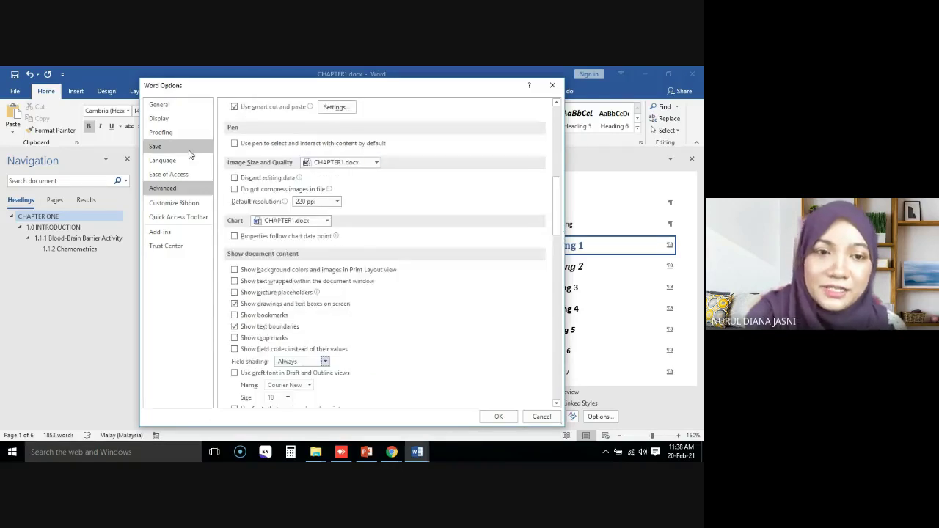
Step: In Save settings, set AutoRecover to every 3 minutes and tick Save to Computer by default
click(175, 149)
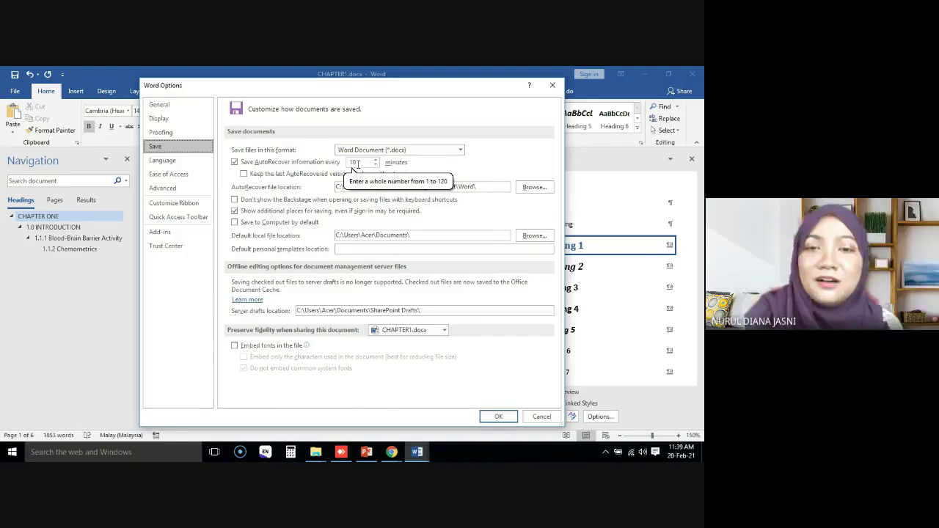
click(376, 165)
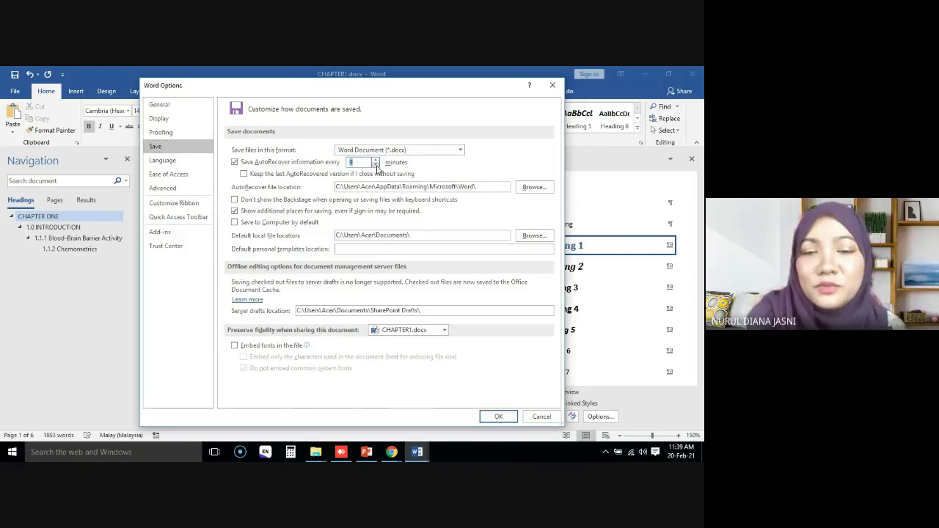
click(375, 165)
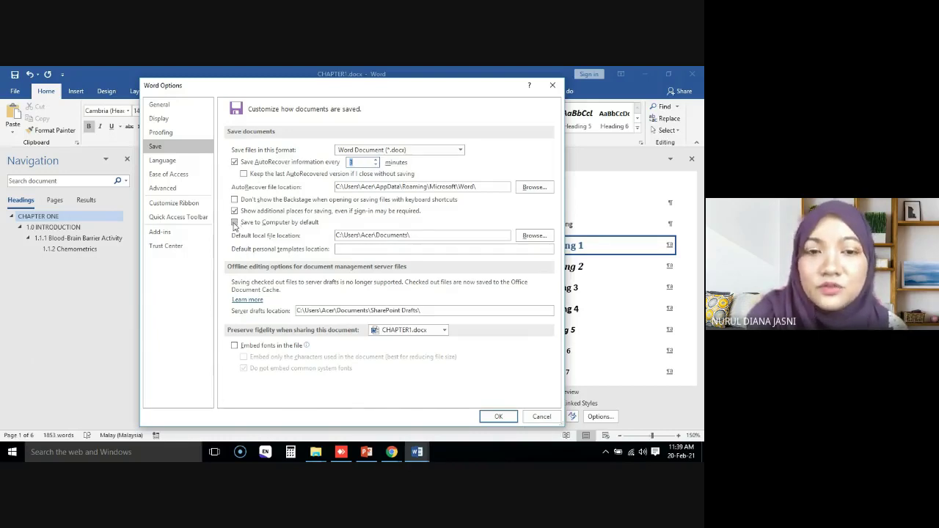
click(234, 224)
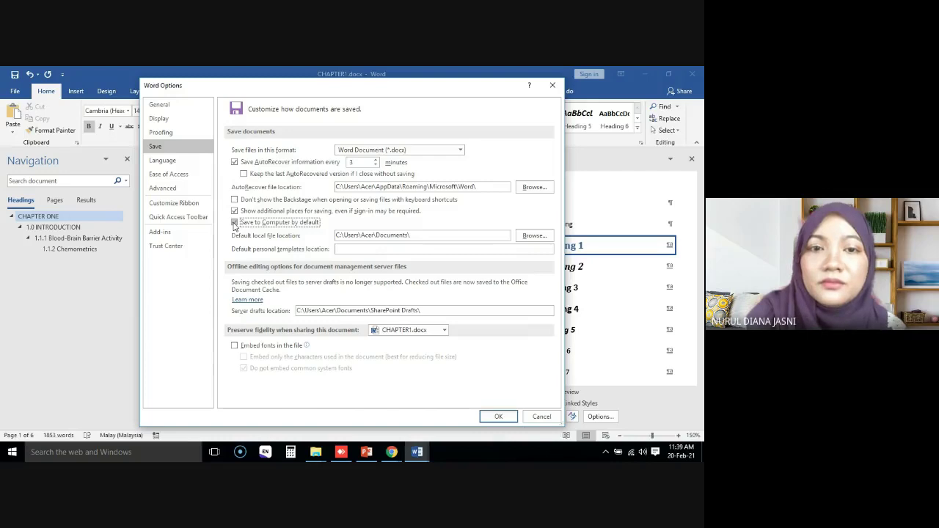
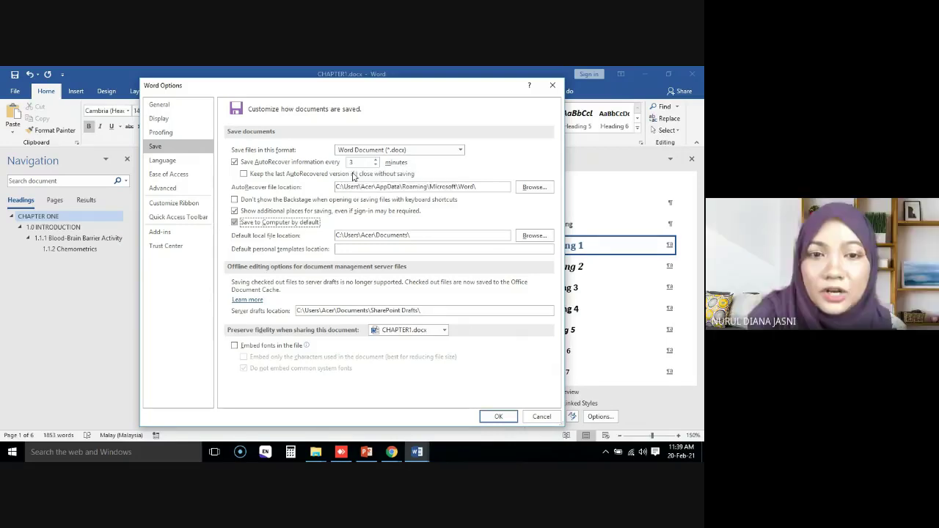
Step: Leave 'Save to Computer by default' checked after toggling it off and on, and confirm with OK
click(235, 223)
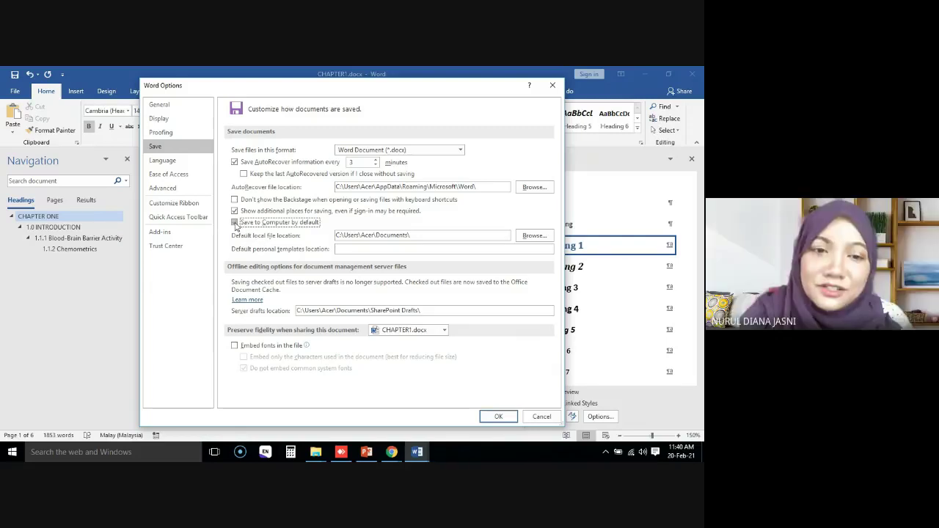
click(235, 223)
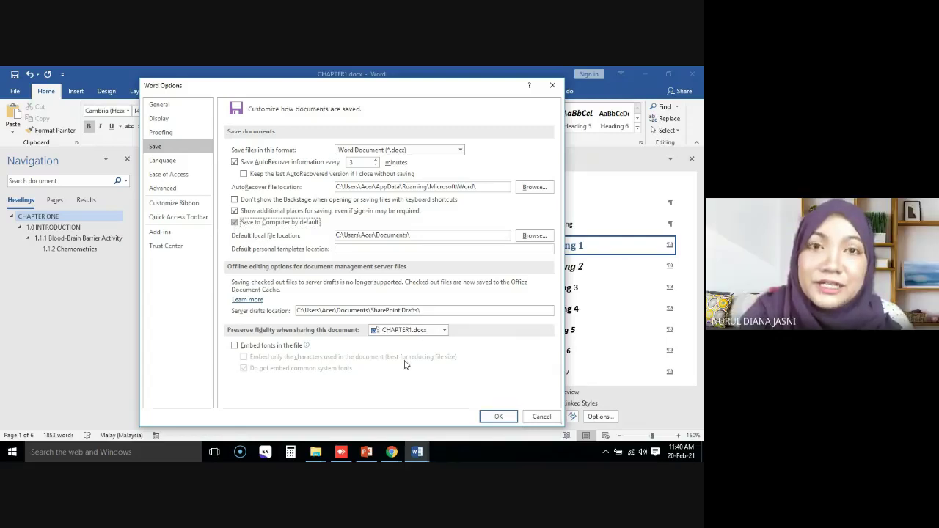
click(495, 417)
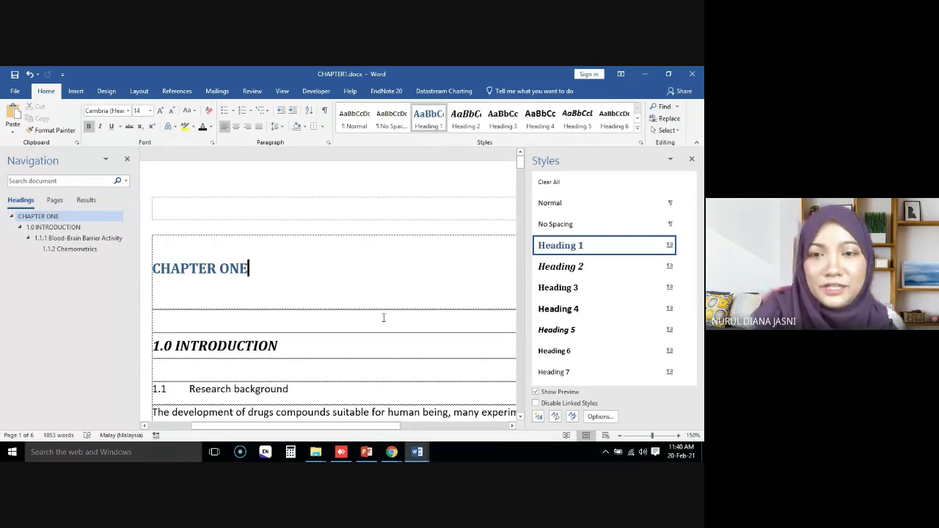
Step: Narrow the Navigation pane beside the CHAPTER1 document
scroll(383, 317, down, 1)
scroll(383, 317, down, 1)
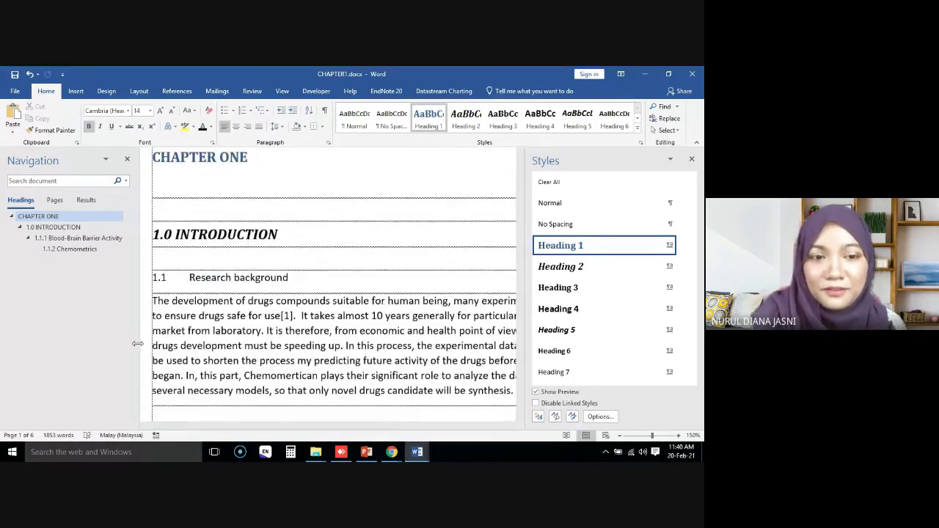
drag(138, 345, 88, 344)
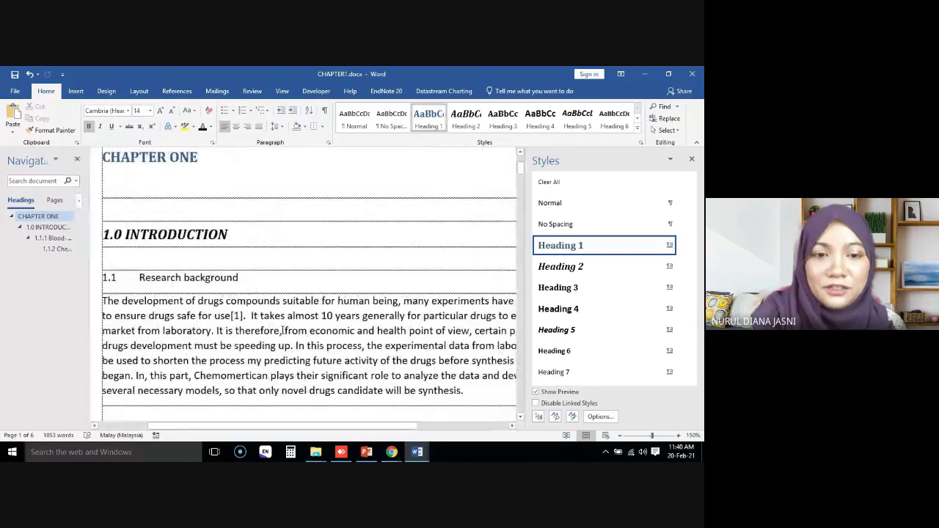
click(518, 276)
Step: Insert an empty paragraph on the line above the 1.1.1 Blood-Brain Barrier Activity heading
click(283, 330)
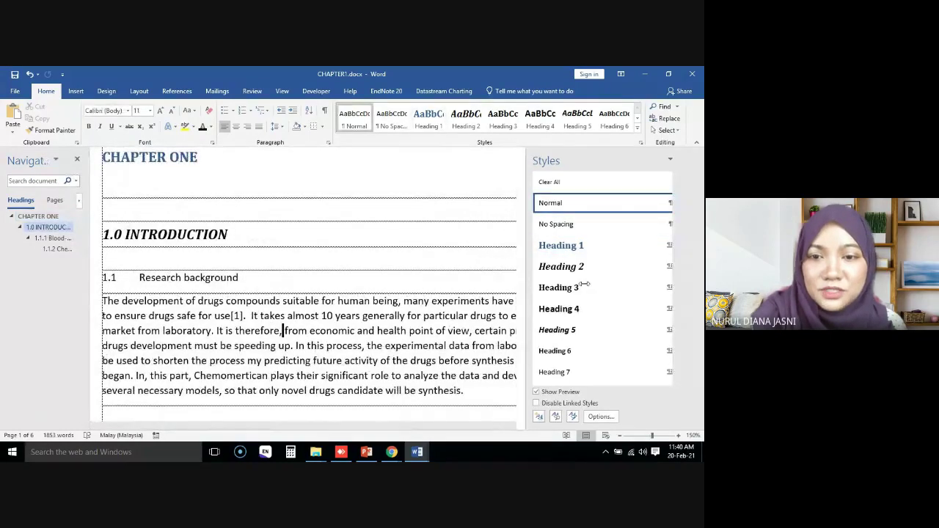
click(263, 278)
scroll(355, 330, down, 1)
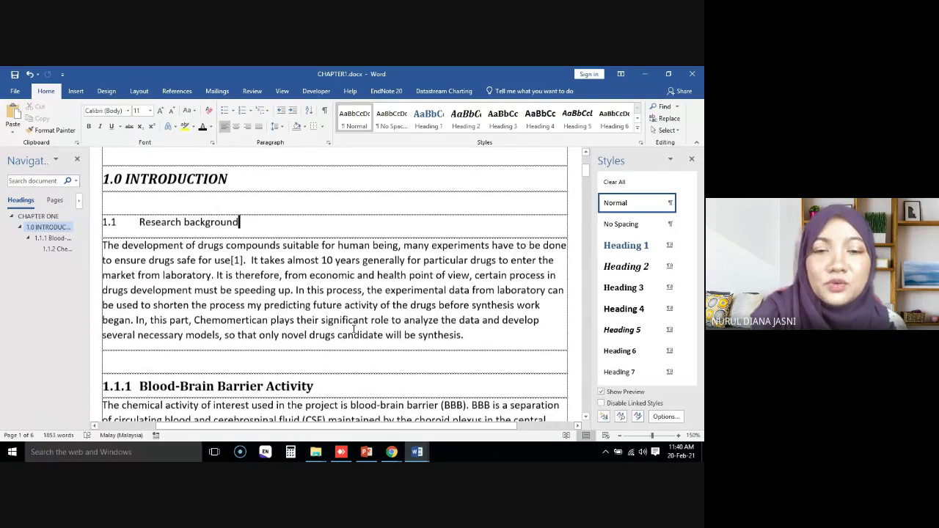
scroll(374, 279, down, 2)
click(389, 234)
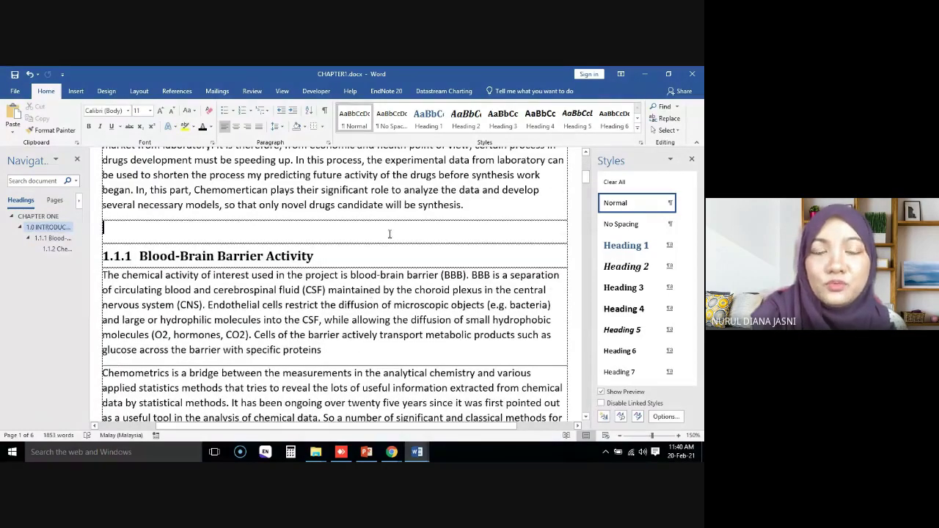
key(Return)
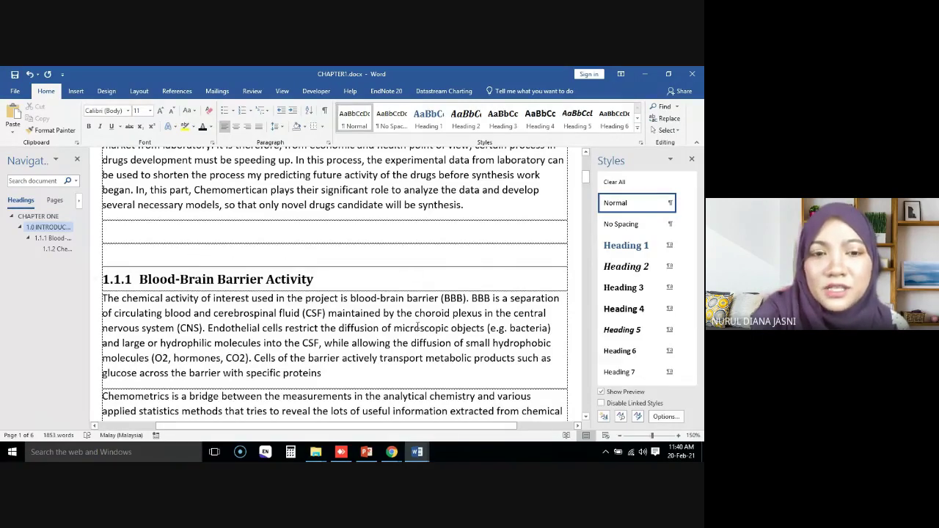
Step: Scroll through the chapter and place the caret on the blank line above 1.0 INTRODUCTION
scroll(417, 327, down, 2)
scroll(418, 327, down, 5)
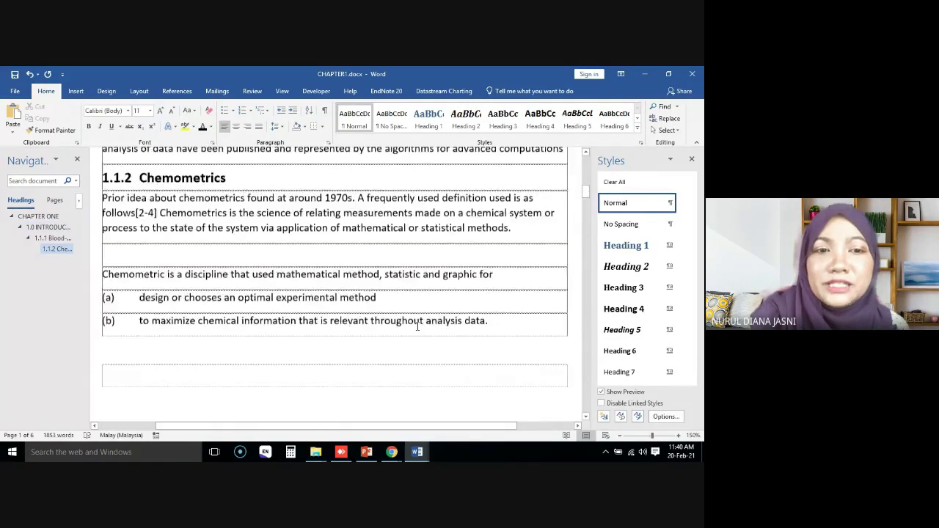
scroll(418, 327, down, 4)
scroll(417, 327, down, 6)
scroll(417, 327, down, 3)
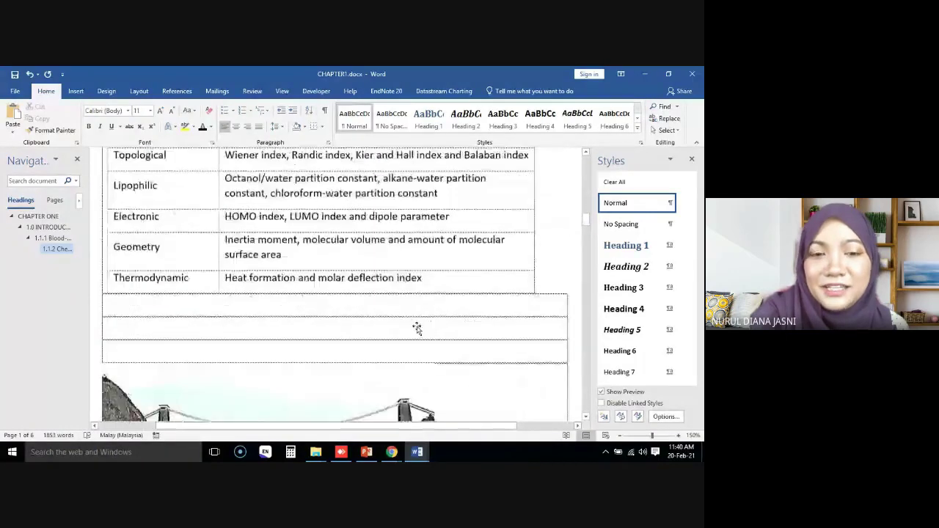
scroll(418, 327, down, 5)
scroll(418, 327, down, 3)
scroll(417, 327, up, 3)
scroll(417, 327, up, 6)
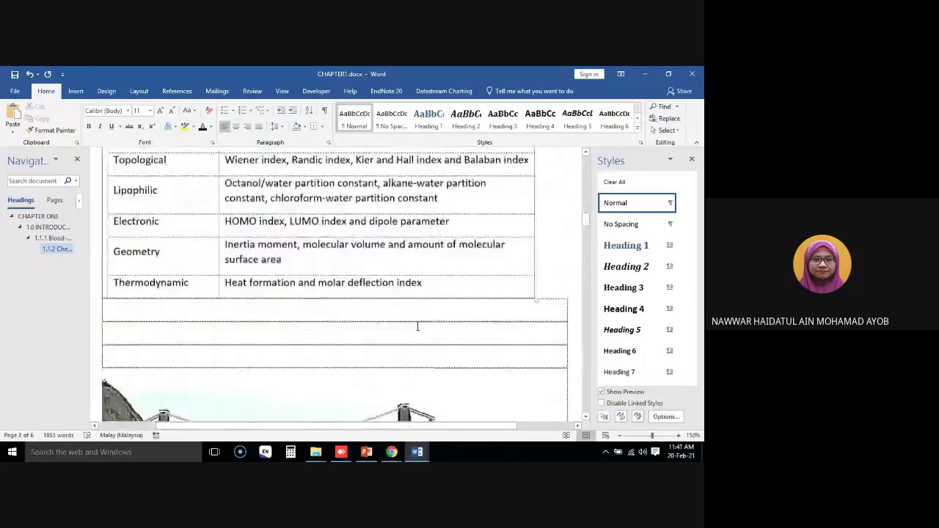
scroll(418, 327, up, 5)
scroll(418, 327, up, 5)
scroll(418, 327, up, 5)
scroll(418, 327, up, 6)
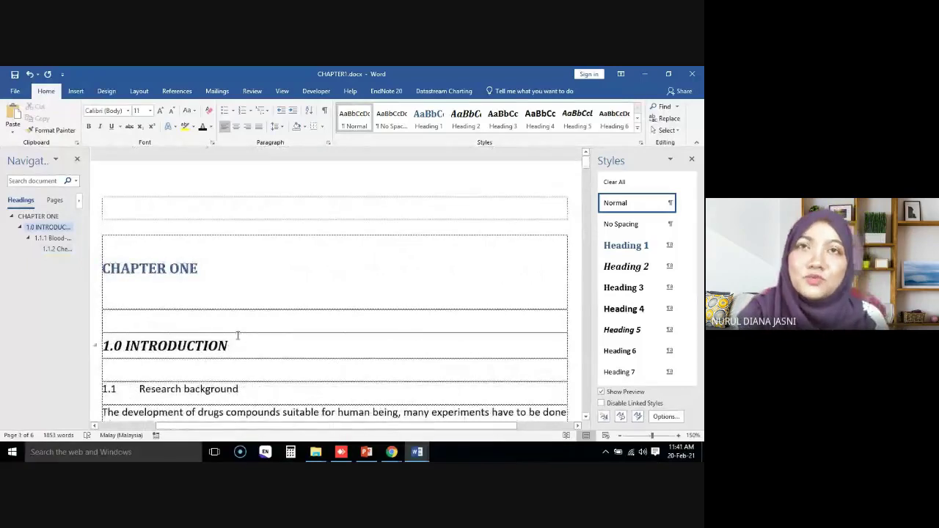
click(129, 322)
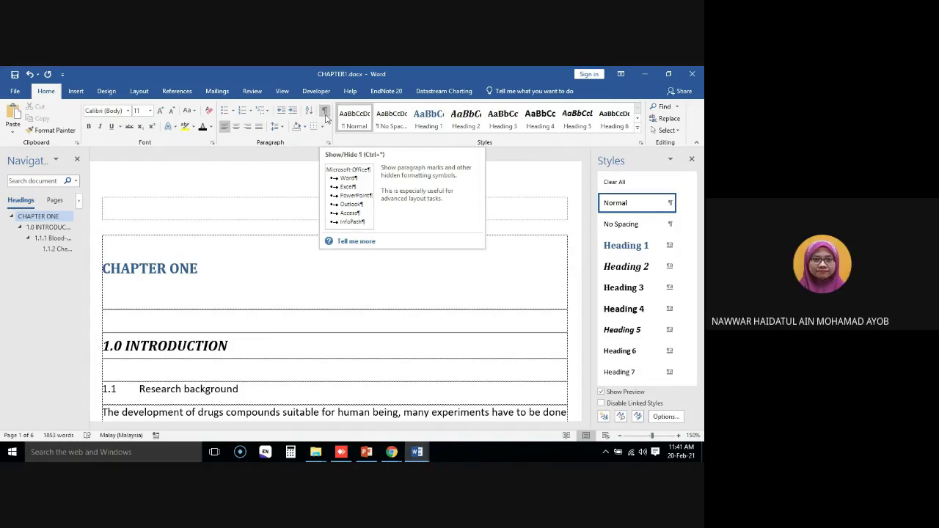
Step: Turn on Show/Hide ¶ and check paragraph ends around the 1.1.1 heading and its paragraphs
click(325, 113)
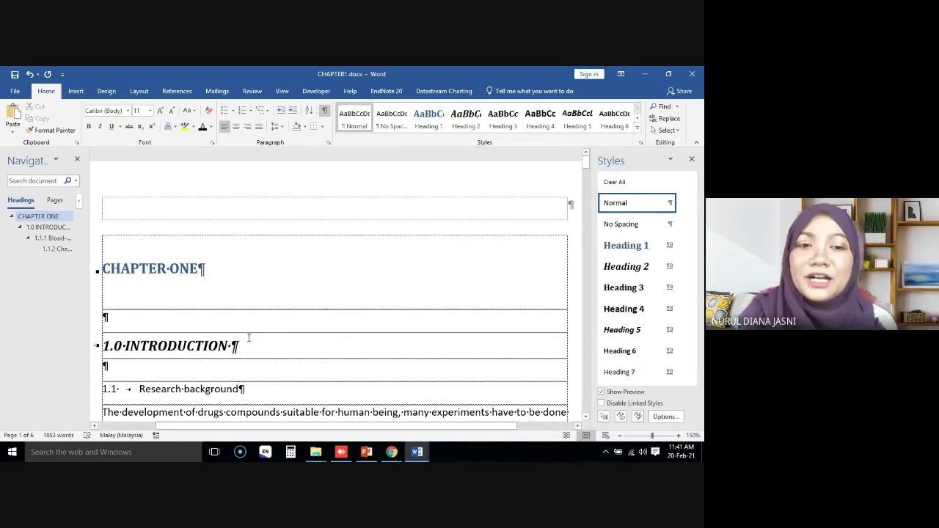
scroll(248, 338, down, 1)
scroll(249, 337, down, 2)
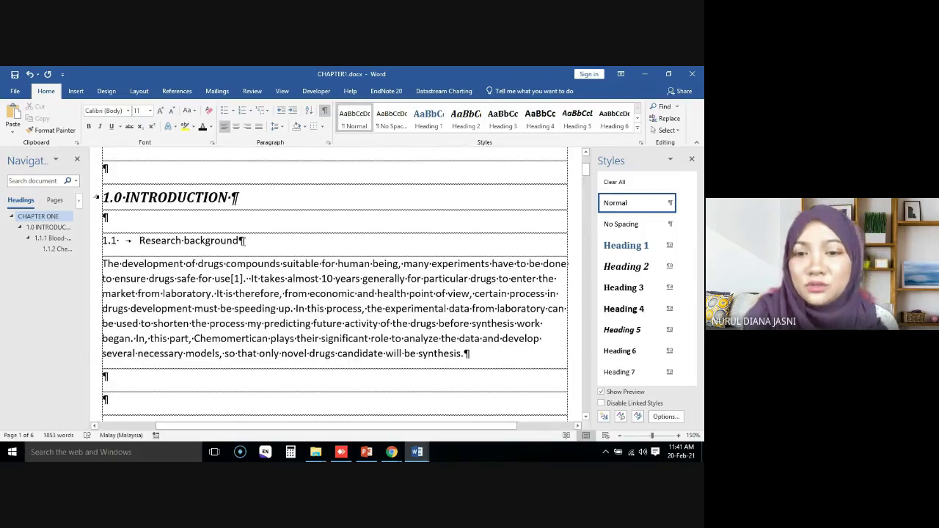
click(465, 354)
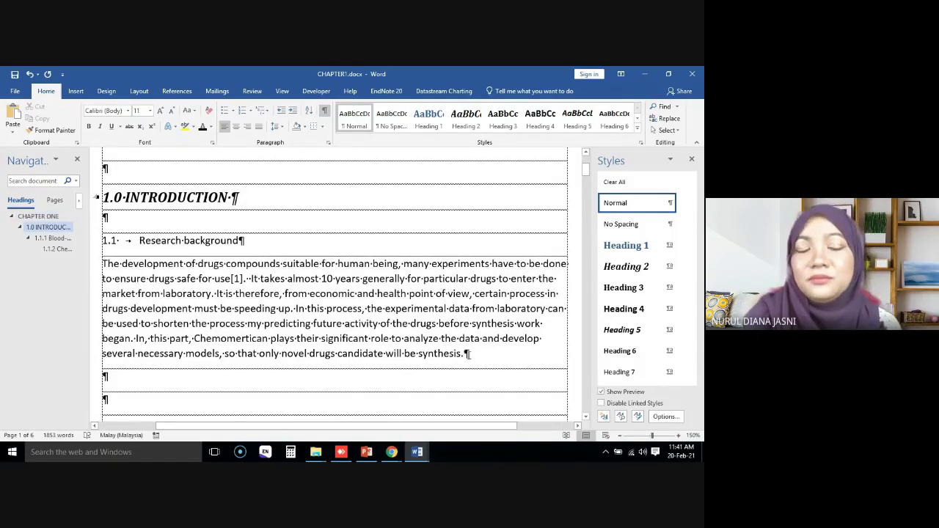
scroll(466, 353, down, 2)
scroll(308, 293, down, 2)
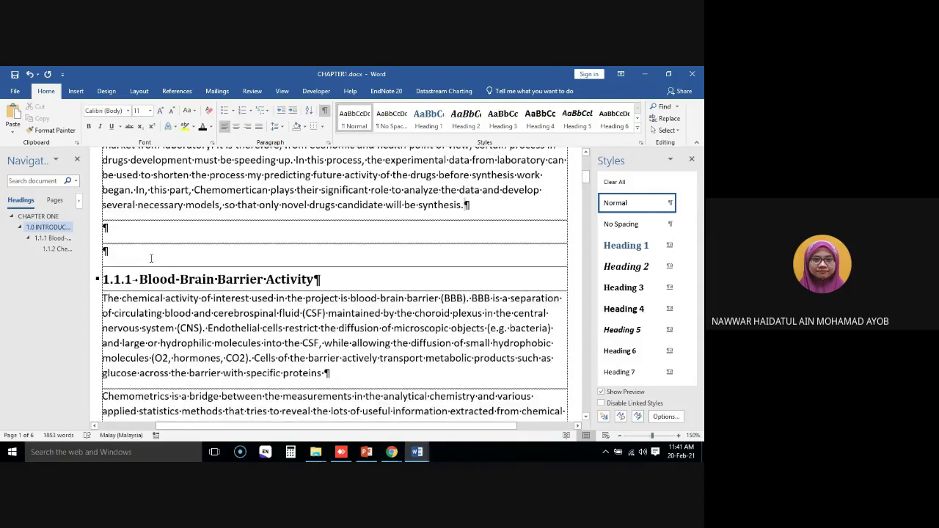
click(319, 278)
click(329, 373)
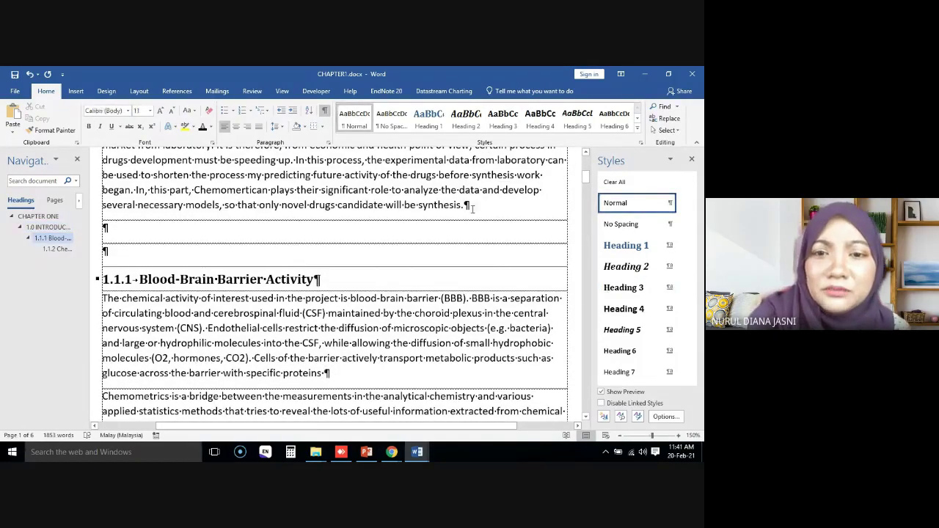
scroll(469, 209, up, 3)
scroll(469, 209, up, 3)
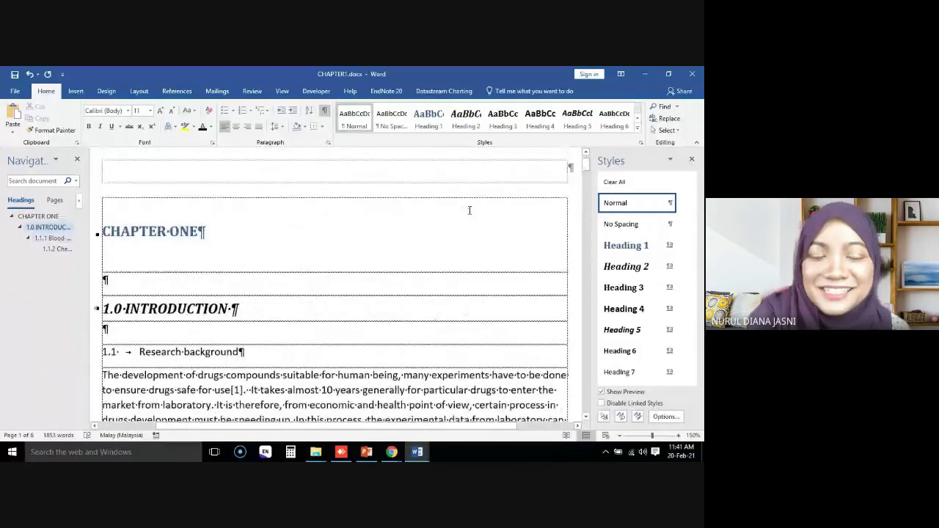
Step: Inspect the CHAPTER ONE and 1.0 INTRODUCTION heading styles, then zoom the page to 180%
click(246, 309)
click(253, 347)
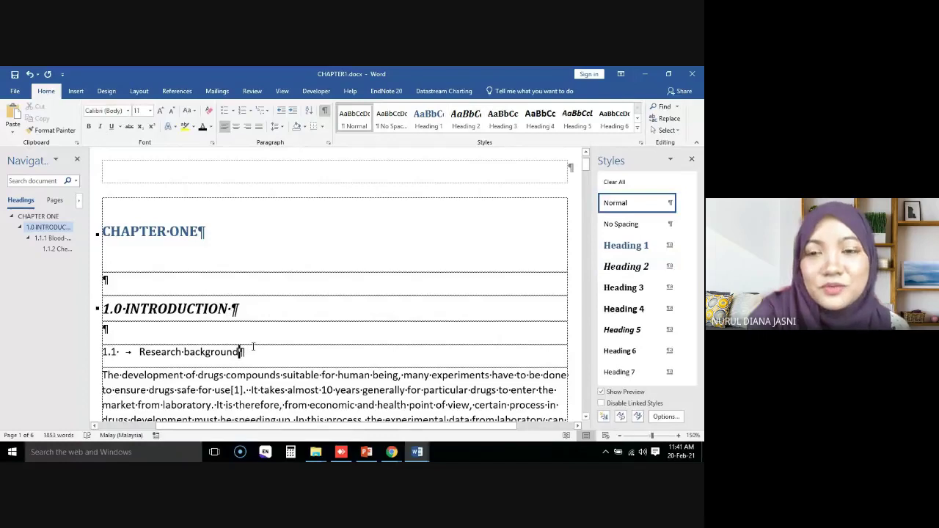
click(216, 236)
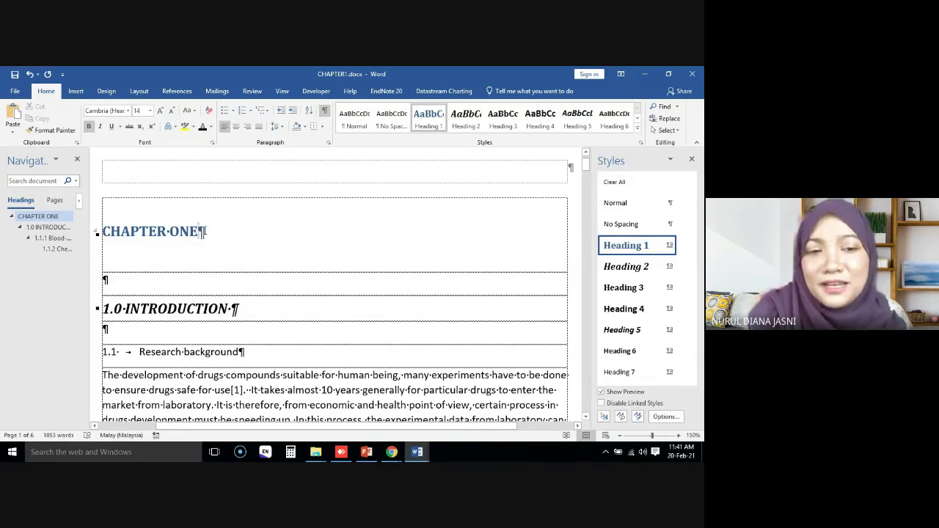
click(116, 286)
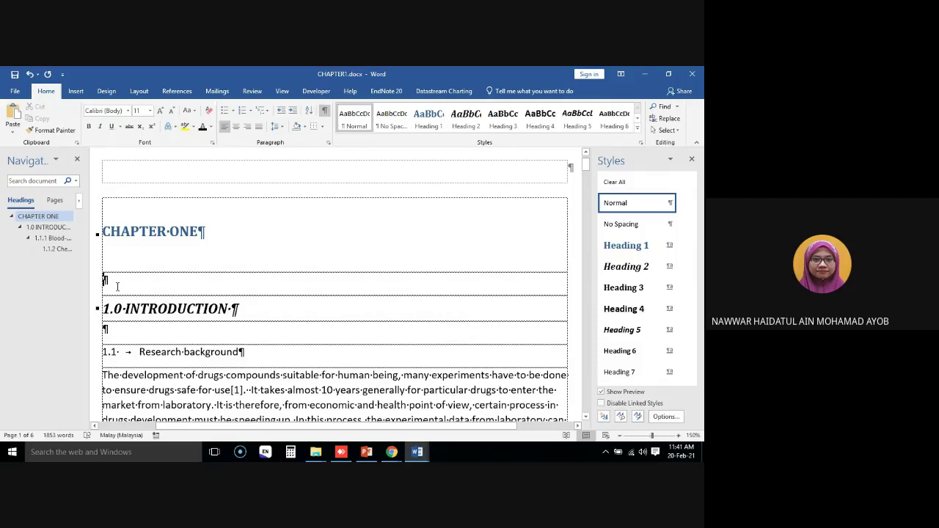
click(200, 231)
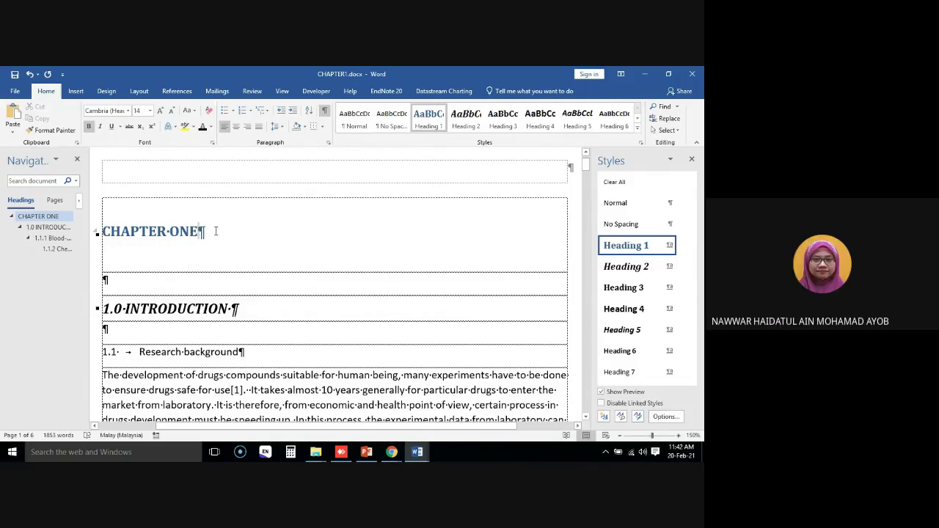
click(679, 437)
click(679, 437)
click(678, 437)
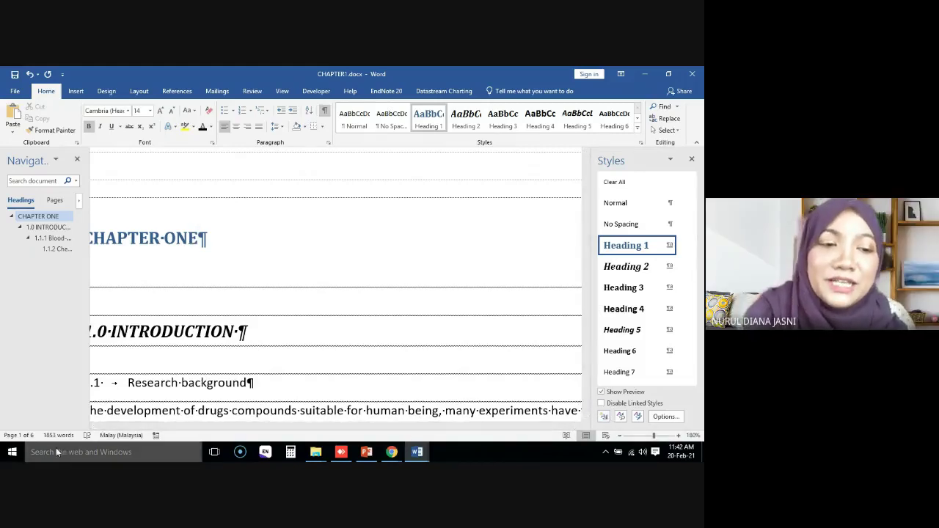
Step: Search the web for 'mouse clicker', then close that tab and the LMS302.zip downloads bar
click(37, 452)
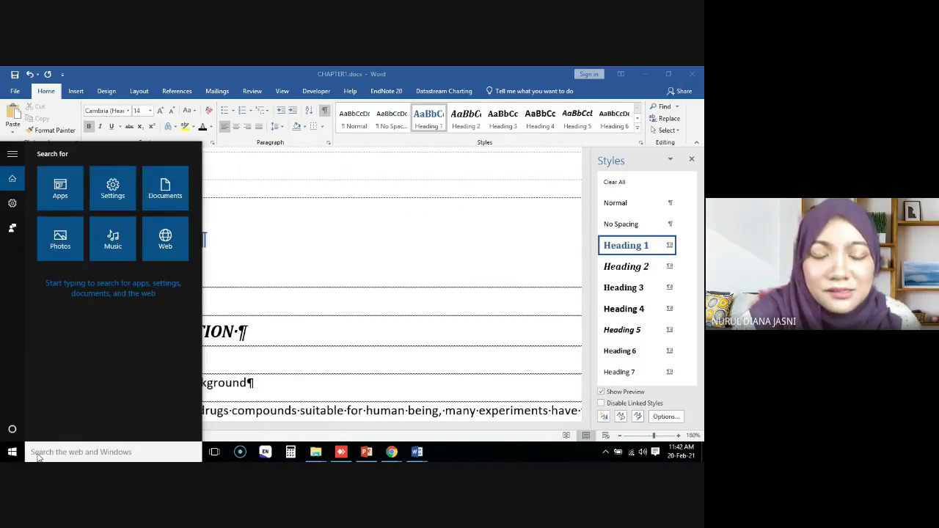
text(mouse)
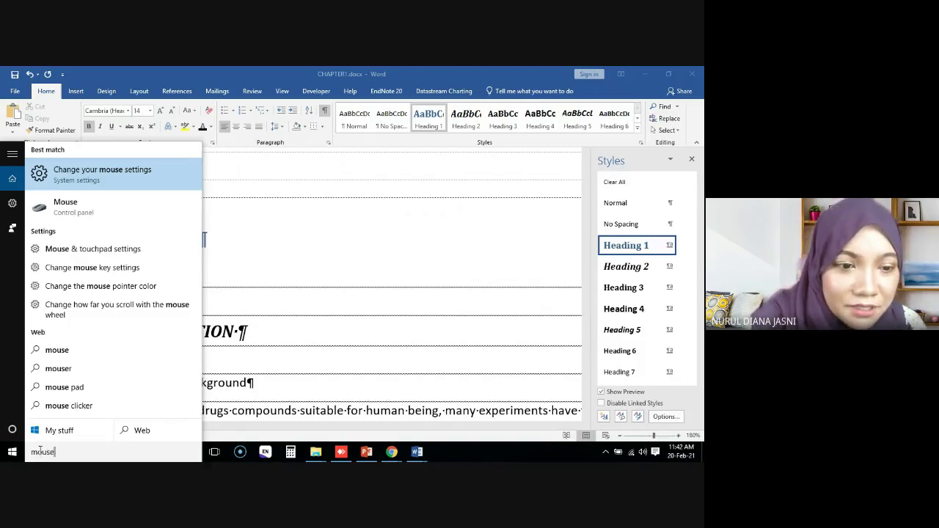
click(64, 407)
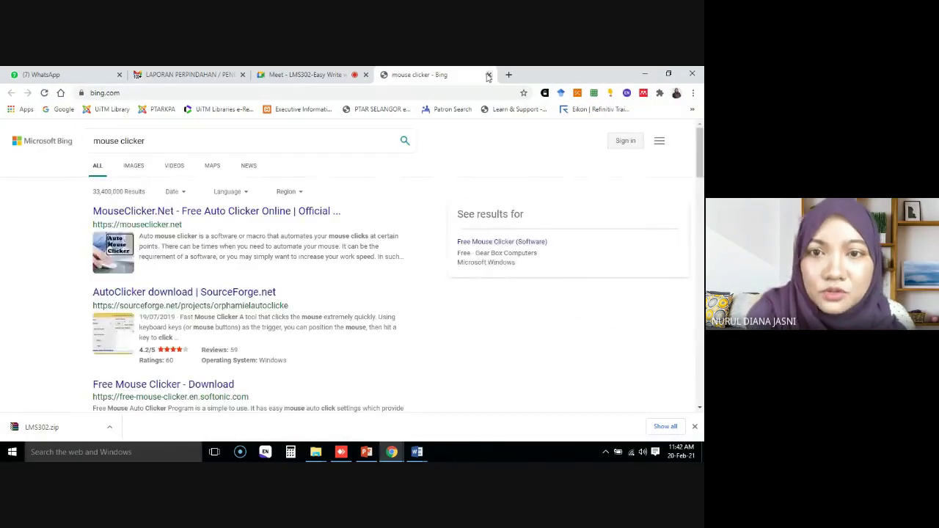
click(487, 75)
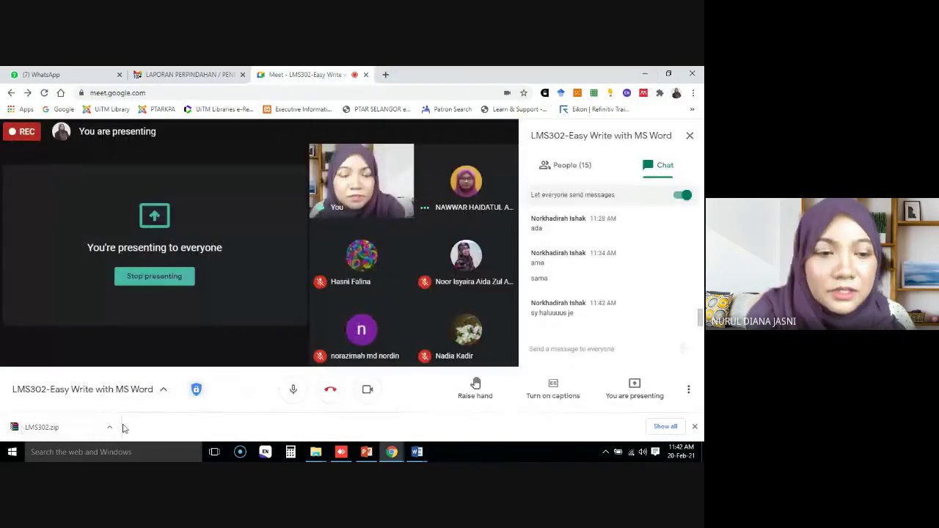
click(693, 426)
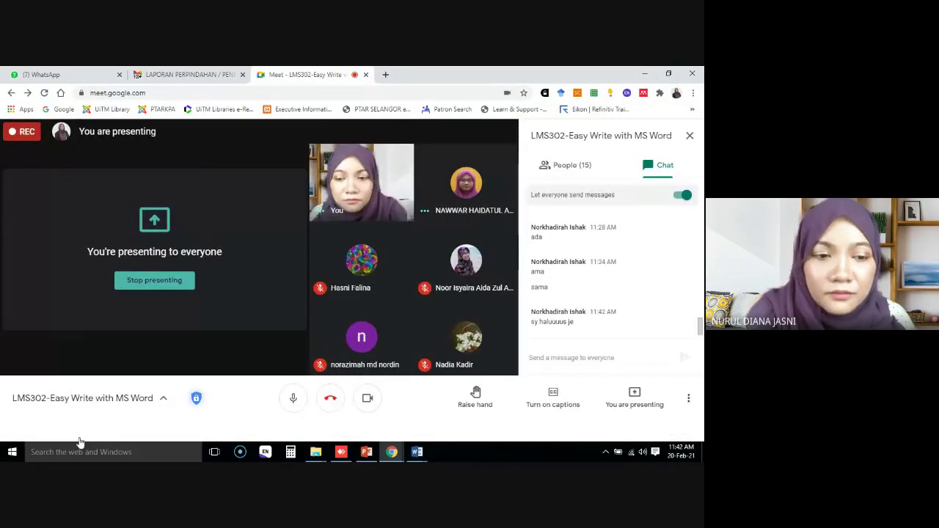
Step: Search 'control', open Control Panel to its settings categories, then close it
click(51, 452)
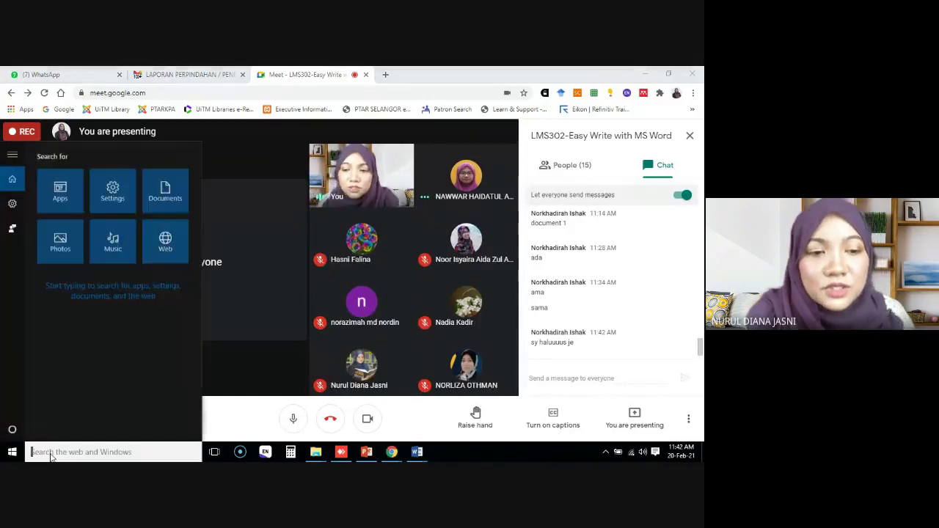
text(control)
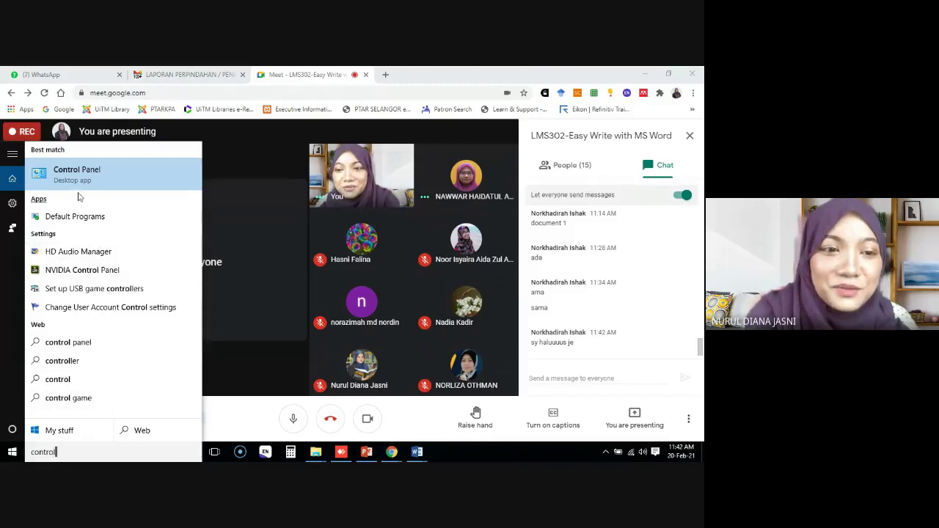
click(76, 174)
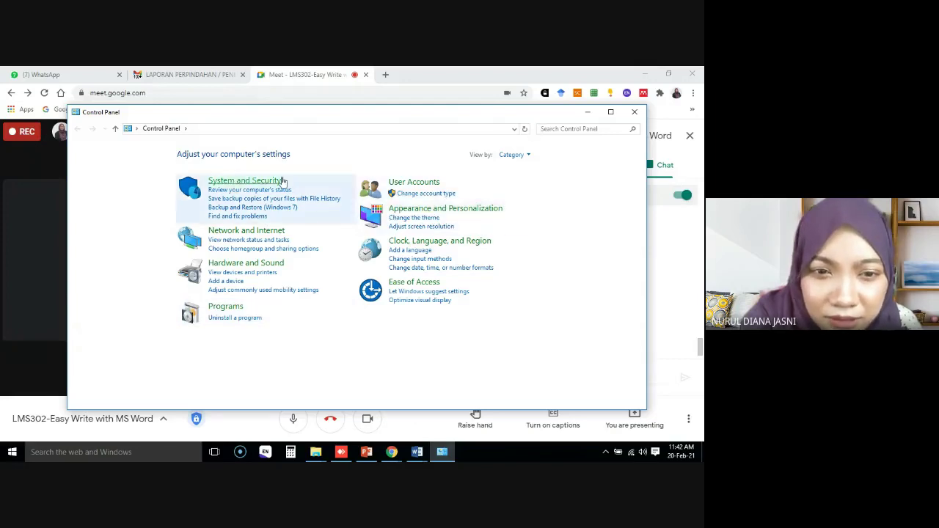
click(636, 112)
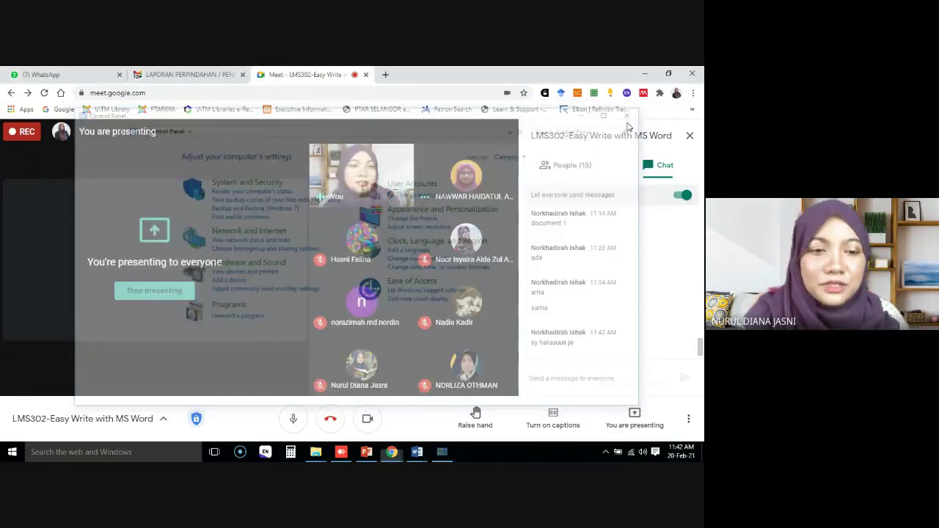
Step: Search 'ease' and browse the Ease of Access Magnifier, Narrator and mouse pages, ending on Other options
click(95, 455)
text(e)
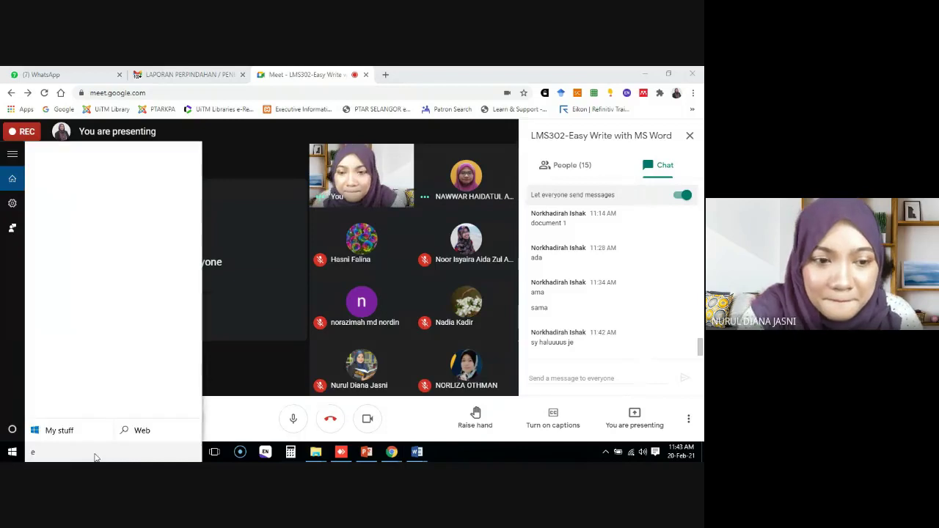
text(ase)
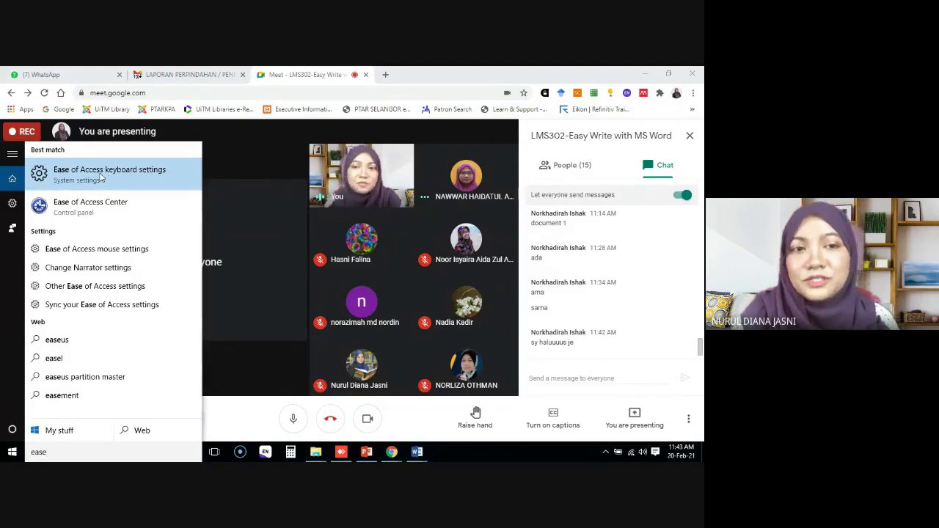
click(102, 176)
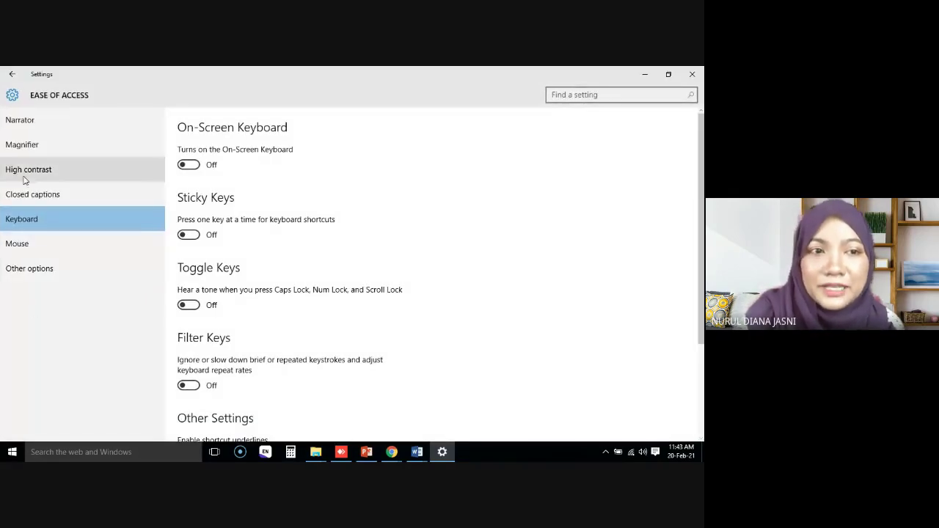
click(20, 148)
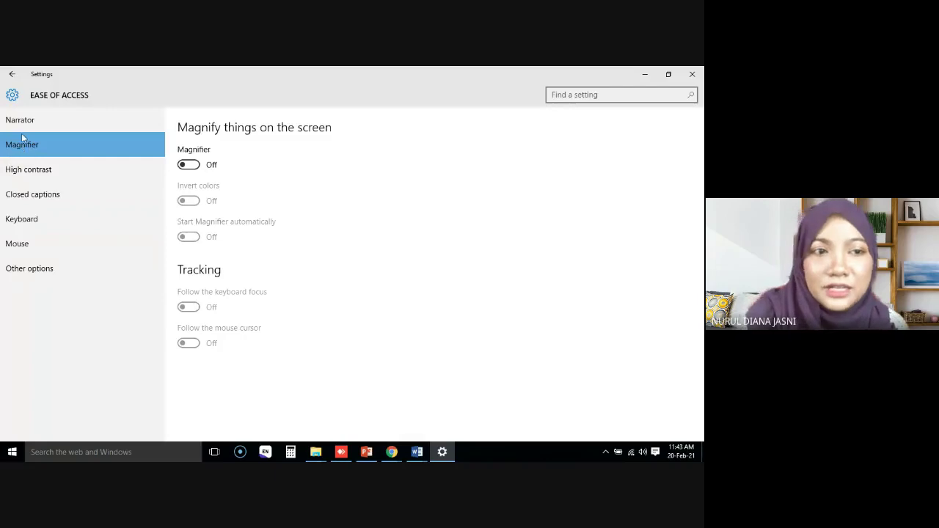
click(22, 125)
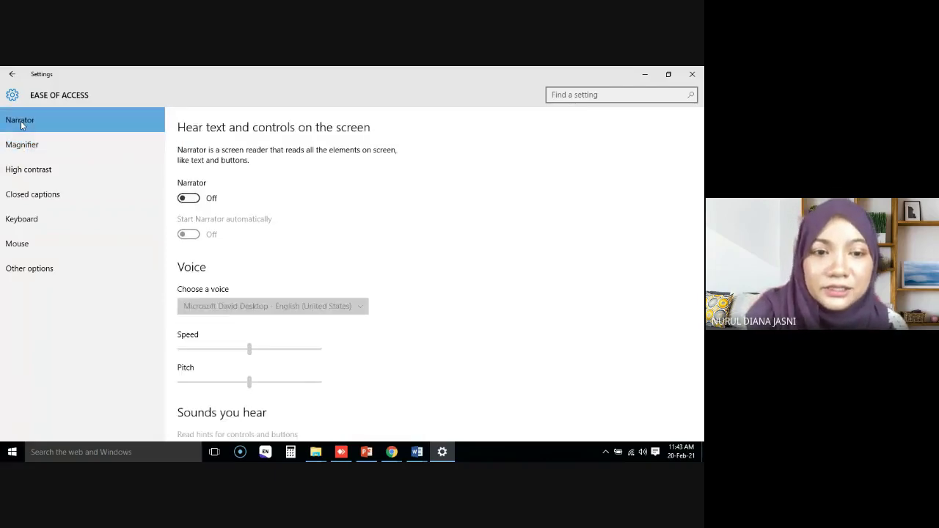
scroll(521, 301, down, 5)
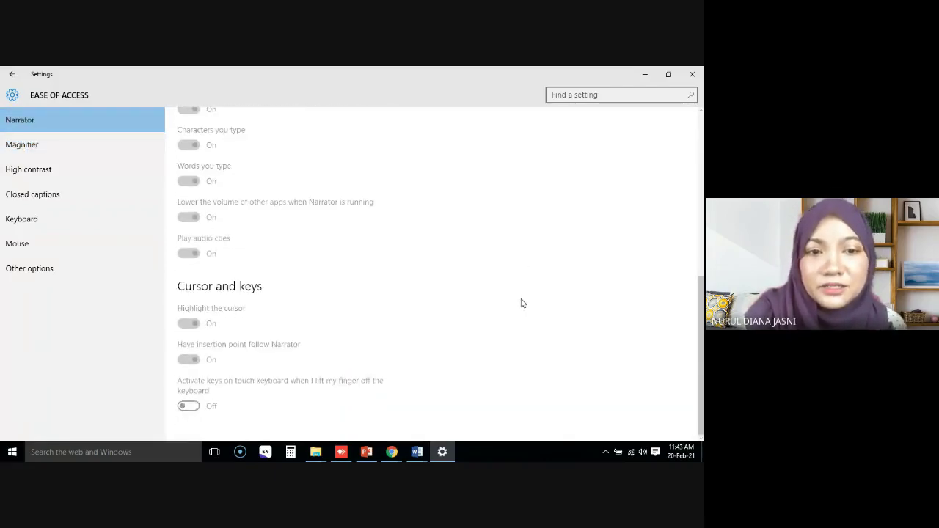
click(35, 149)
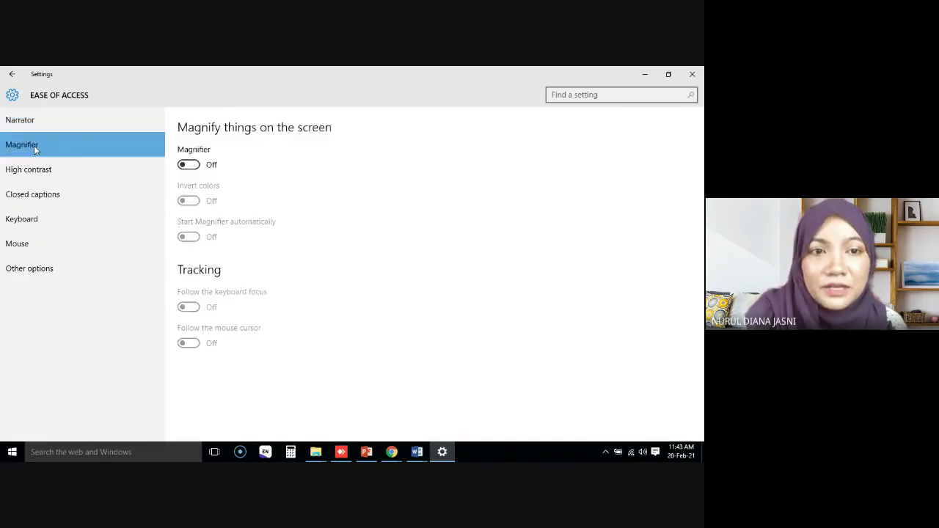
click(22, 246)
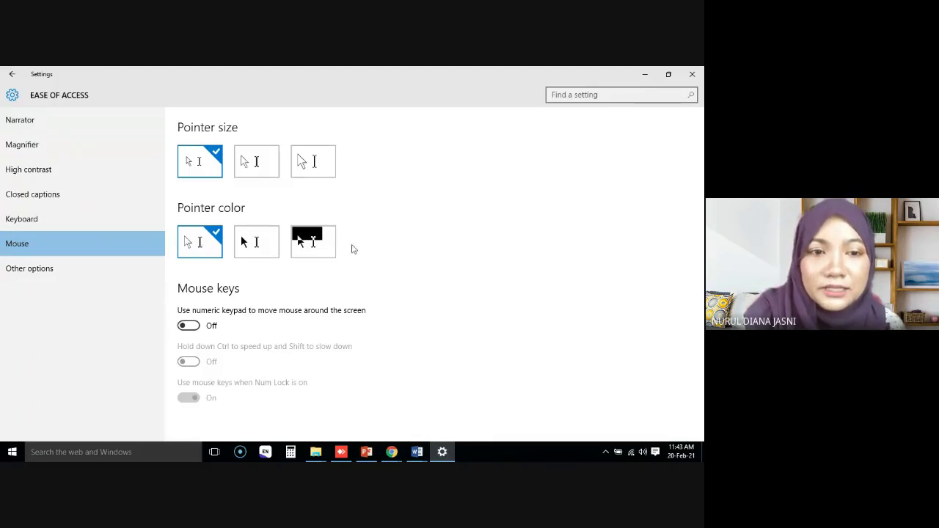
click(29, 267)
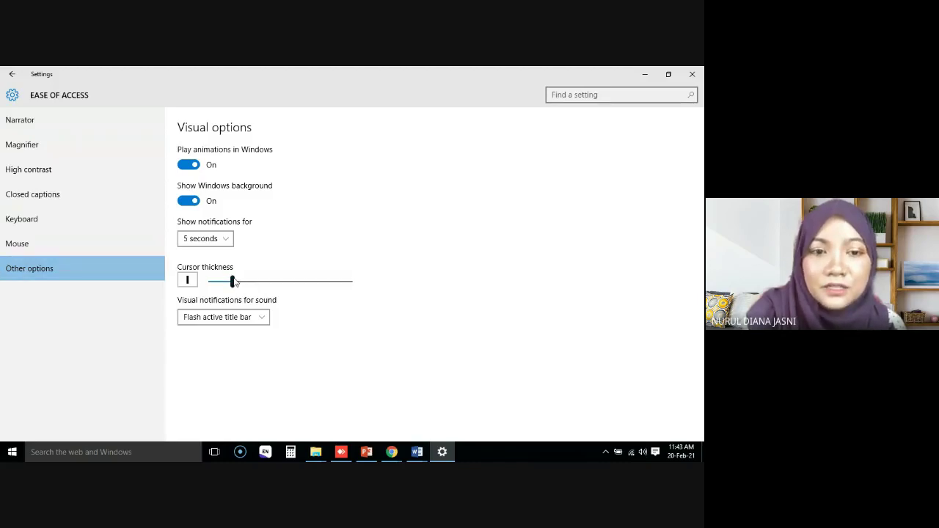
Step: Set the Cursor thickness slider to 5, then go back to the Settings home page
mouse_move(232, 282)
mouse_down()
mouse_move(332, 281)
mouse_move(244, 291)
mouse_up()
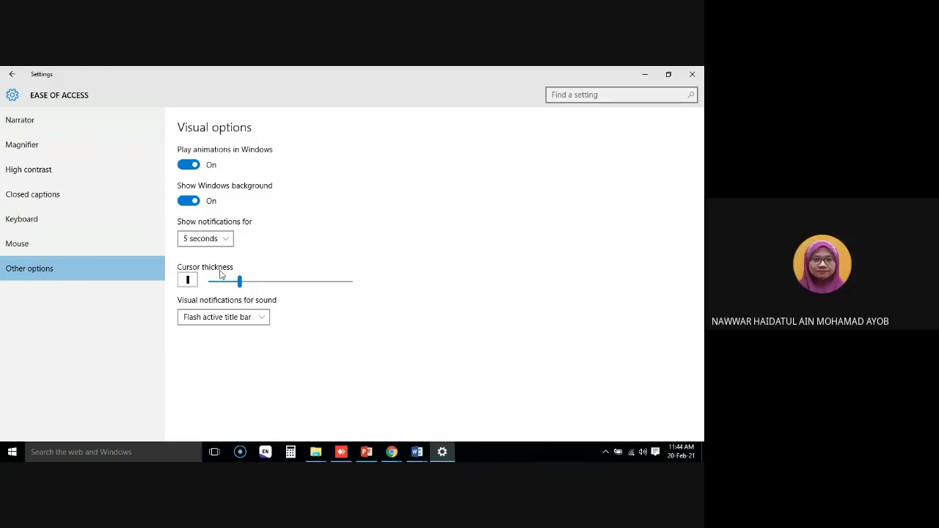
mouse_move(240, 284)
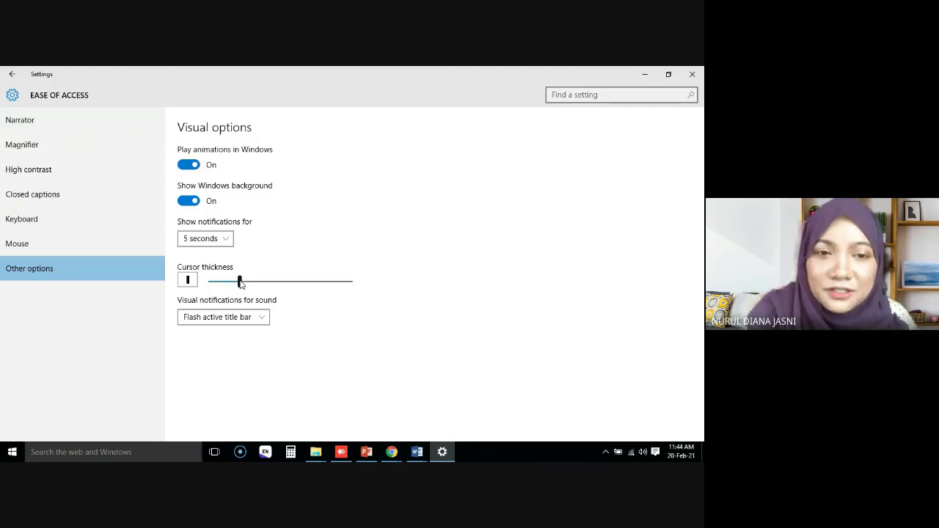
drag(240, 283, 227, 288)
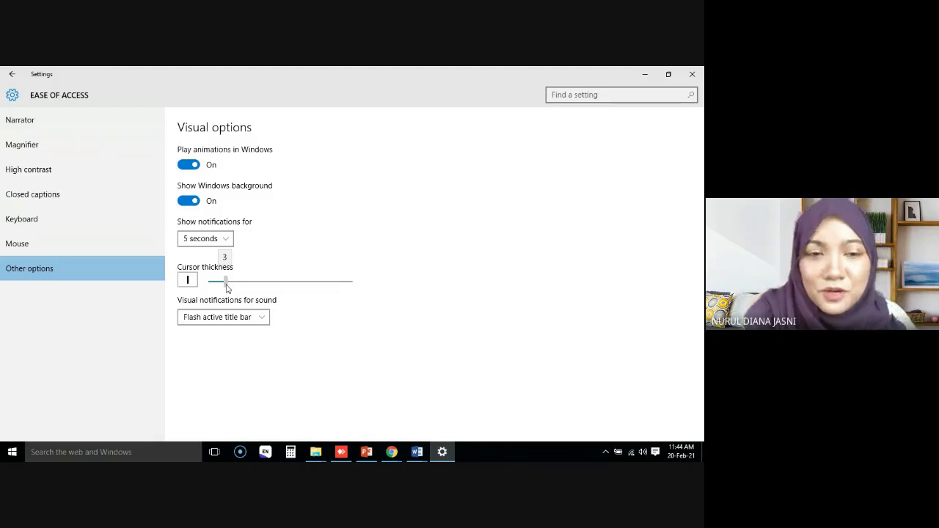
mouse_move(227, 288)
mouse_down()
mouse_move(317, 288)
mouse_move(242, 290)
mouse_up()
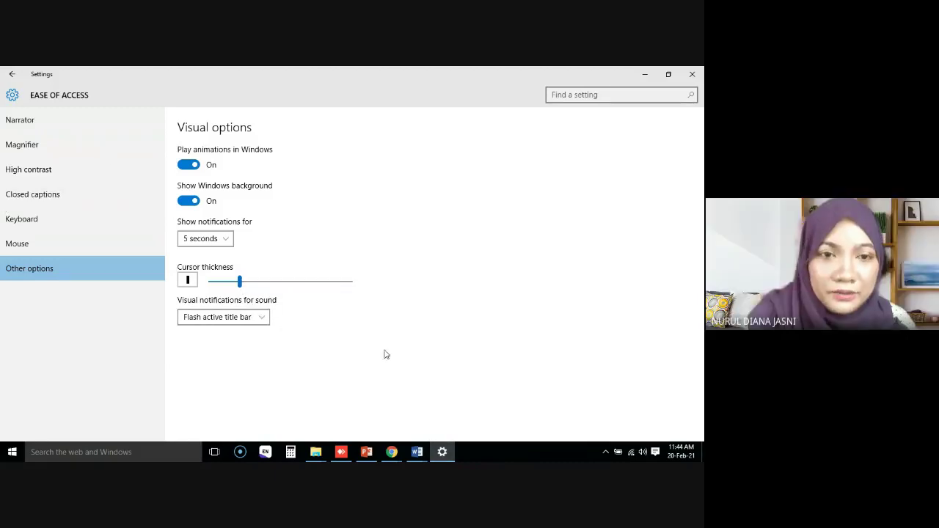
click(13, 75)
Step: Search 'blink' and adjust the Cursor blink rate slider in Keyboard Properties, saving with OK
click(104, 451)
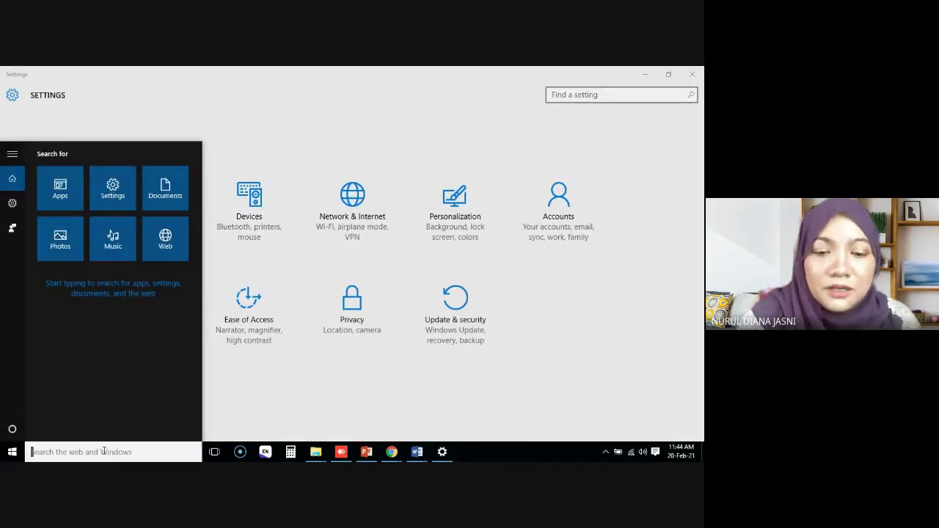
text(blink)
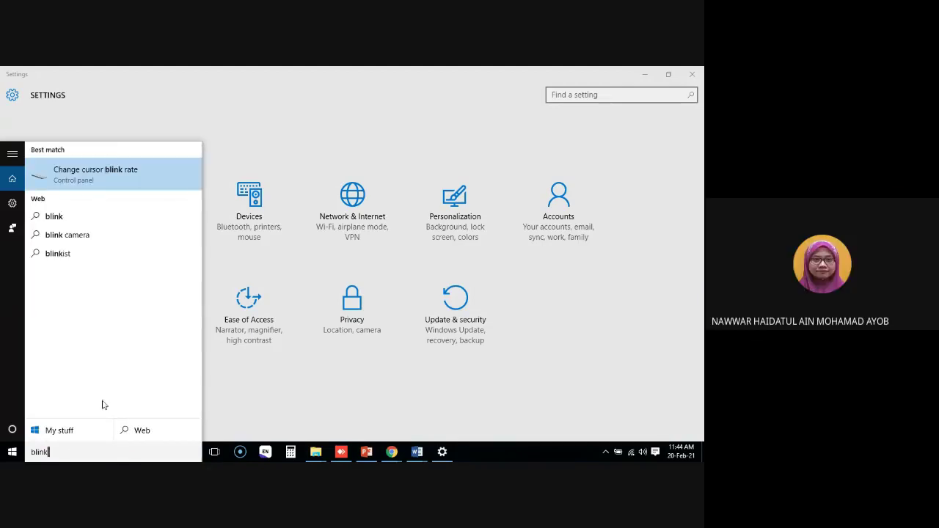
click(96, 184)
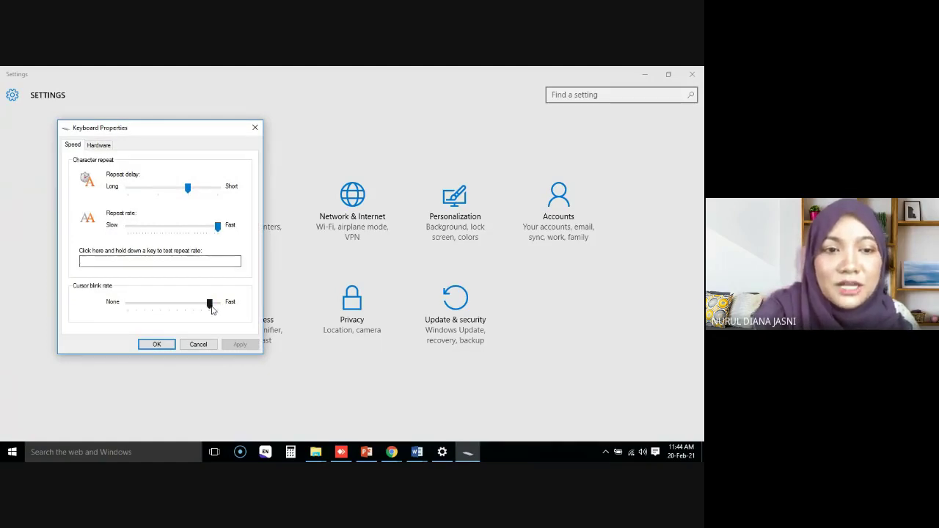
drag(210, 304, 178, 304)
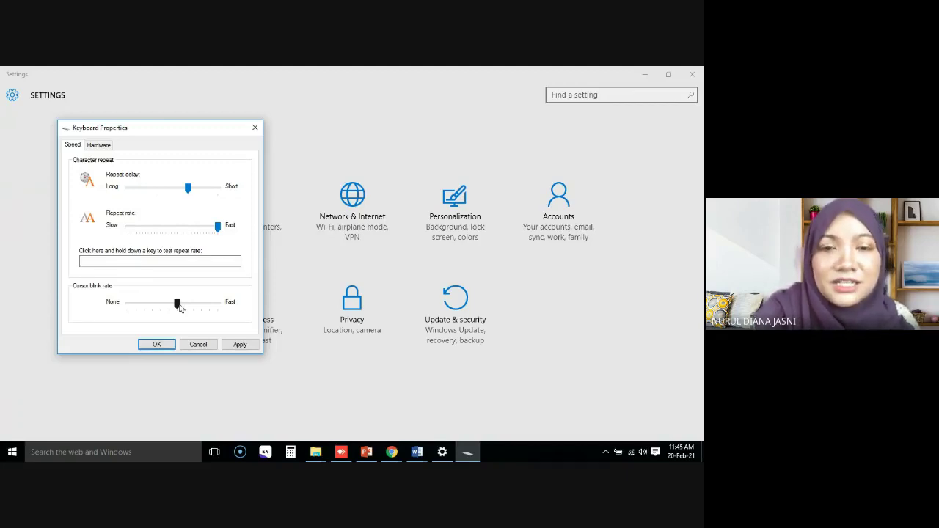
drag(180, 308, 201, 314)
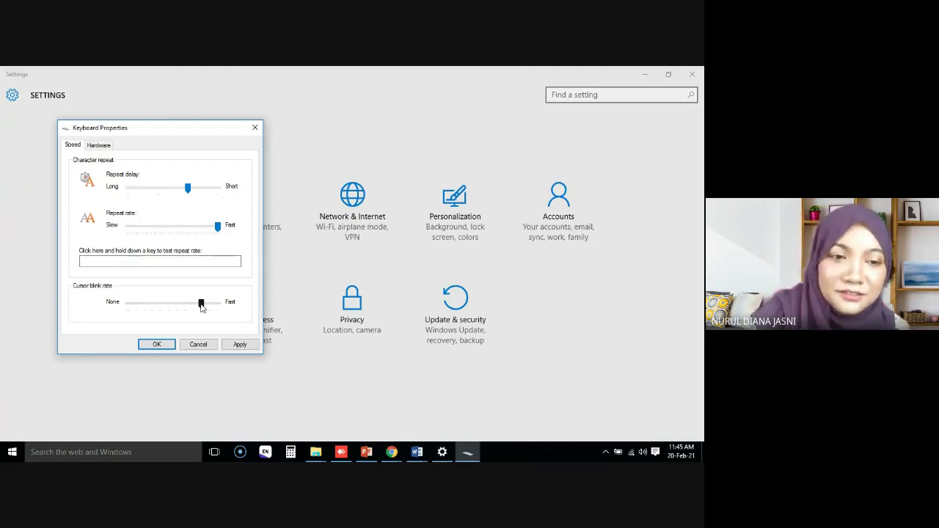
click(156, 345)
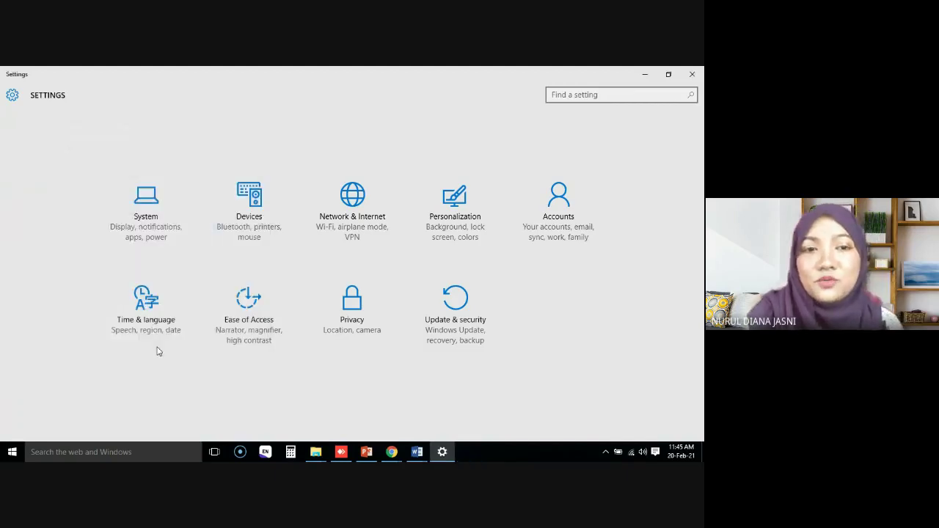
Step: Close the Settings window and switch back to the CHAPTER1.docx Word window from the taskbar
click(422, 457)
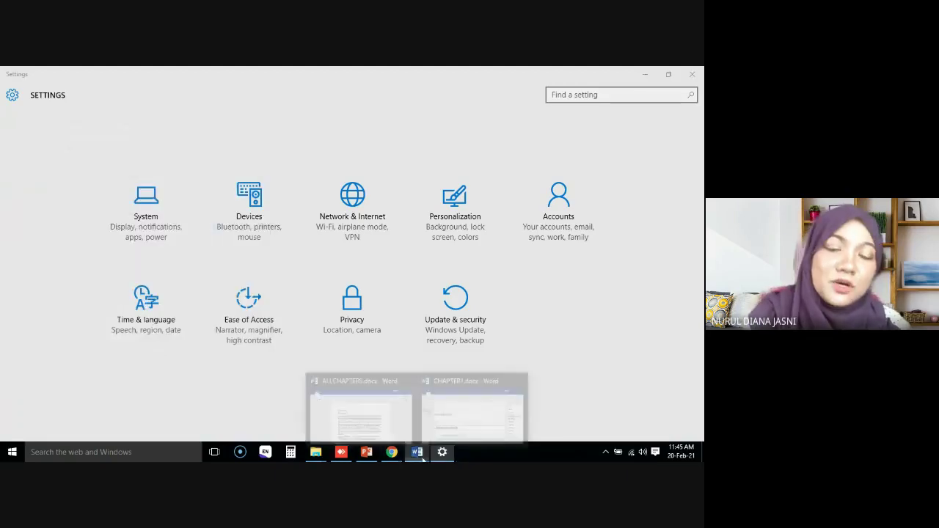
click(443, 452)
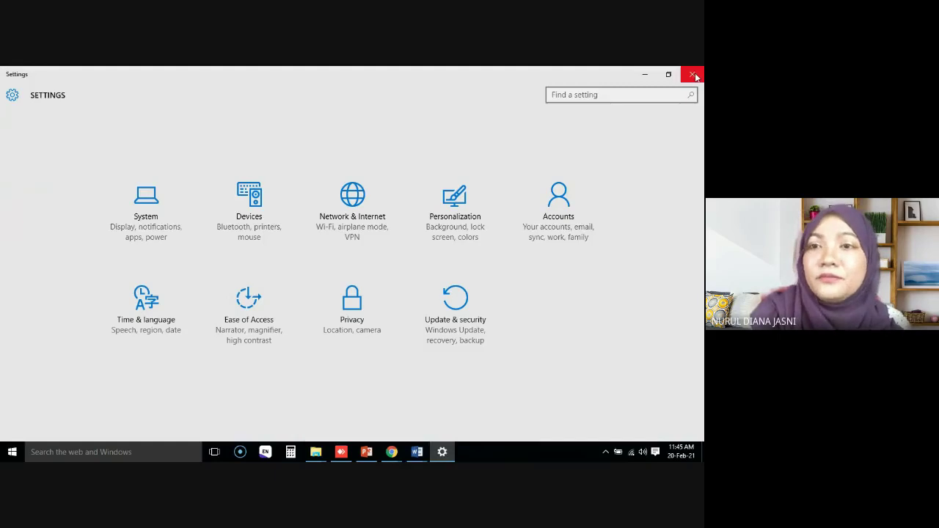
click(694, 76)
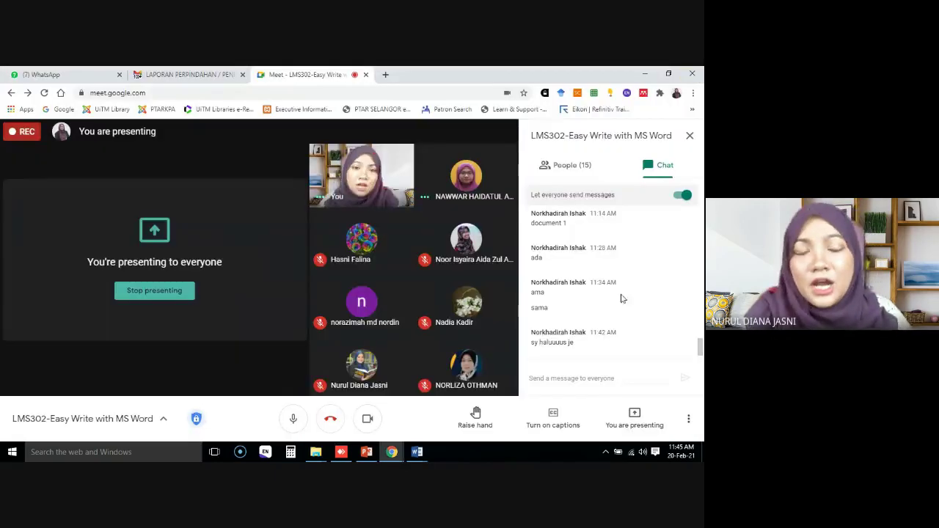
click(420, 456)
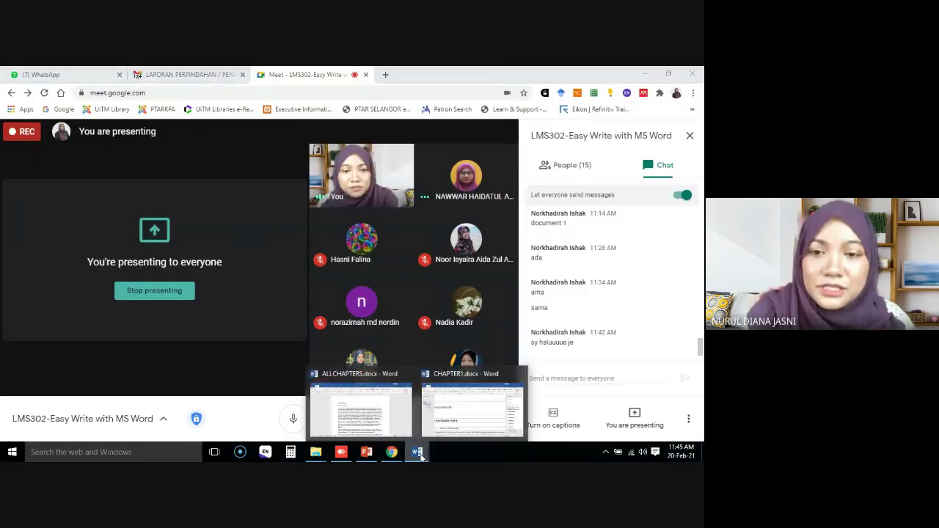
click(456, 412)
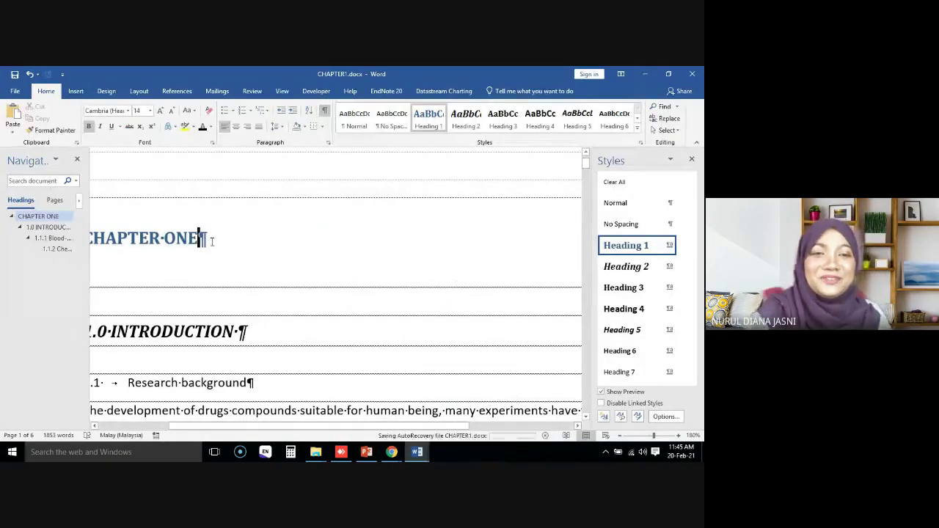
Step: Narrow the Navigation pane further and put the insertion point before CHAPTER ONE
key(Left)
key(Left)
key(Right)
key(Right)
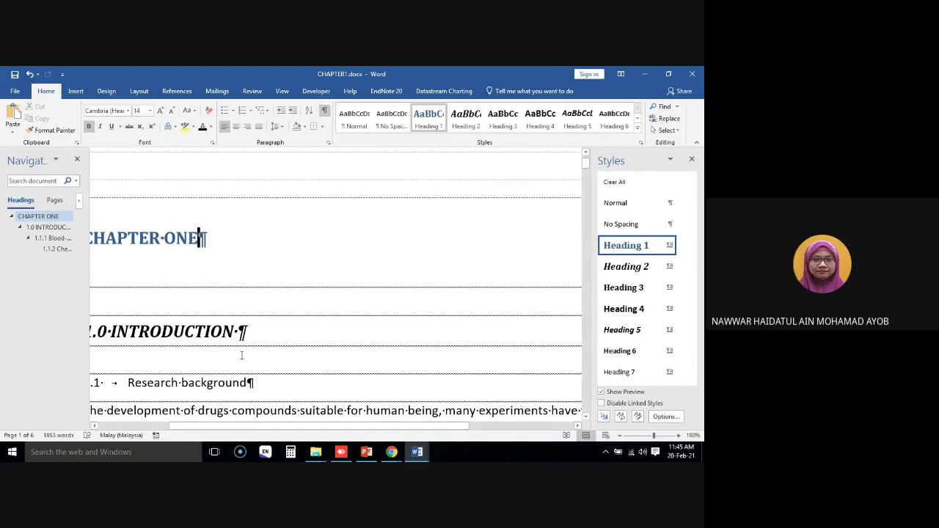
drag(86, 390, 78, 390)
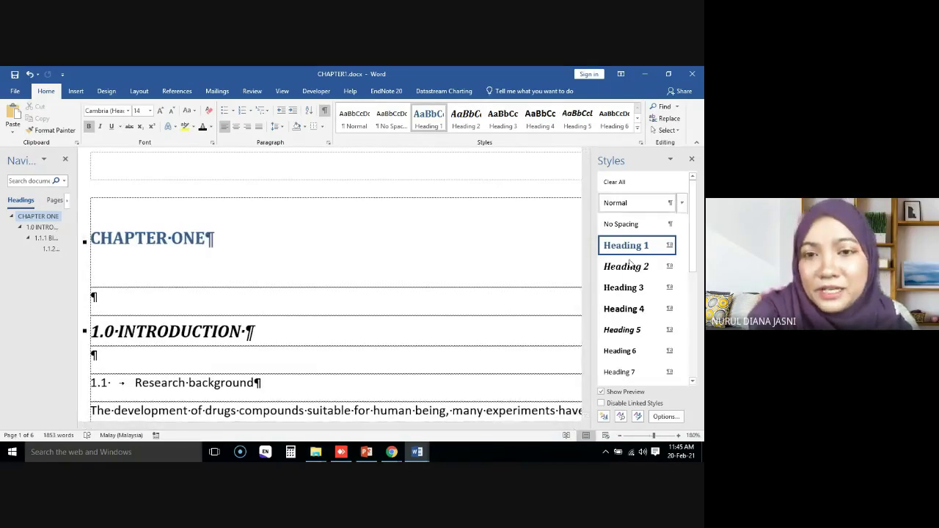
drag(692, 204, 691, 231)
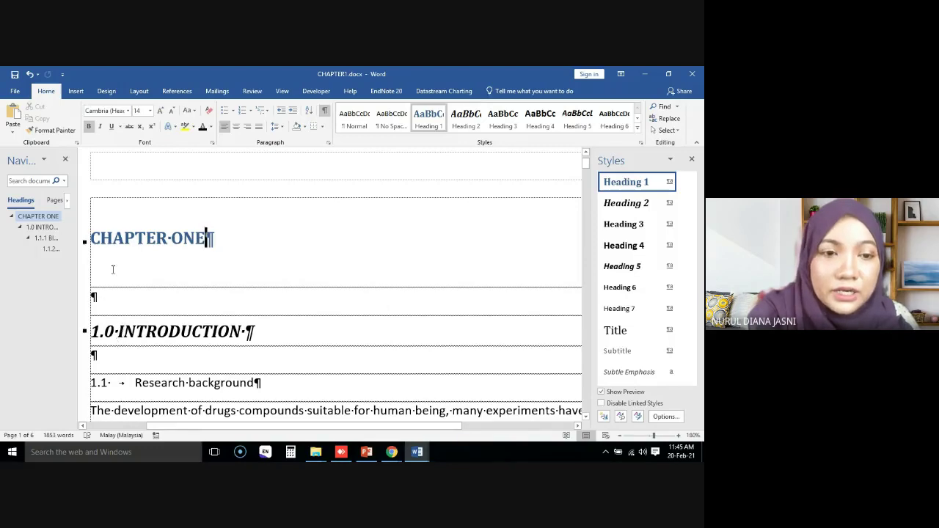
click(92, 238)
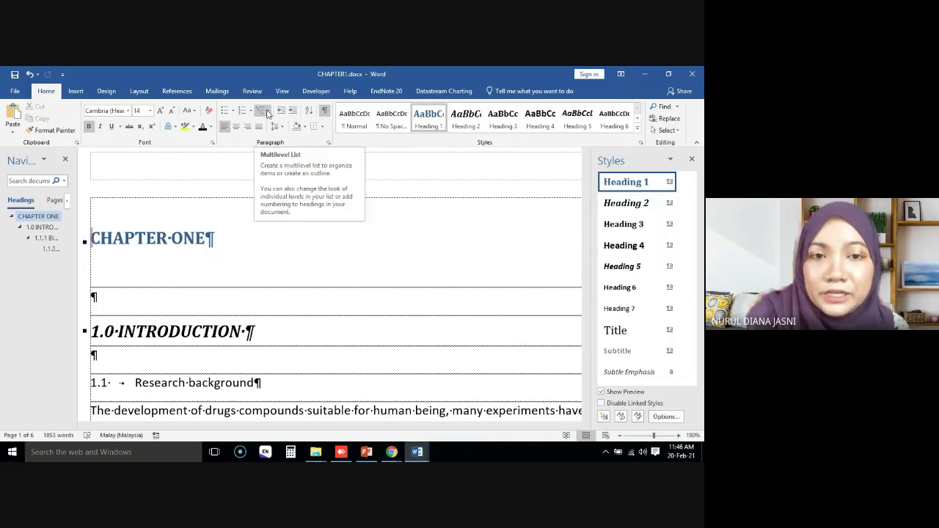
Step: Apply the Heading 1/Heading 2 linked numbering from the Multilevel List library
click(267, 112)
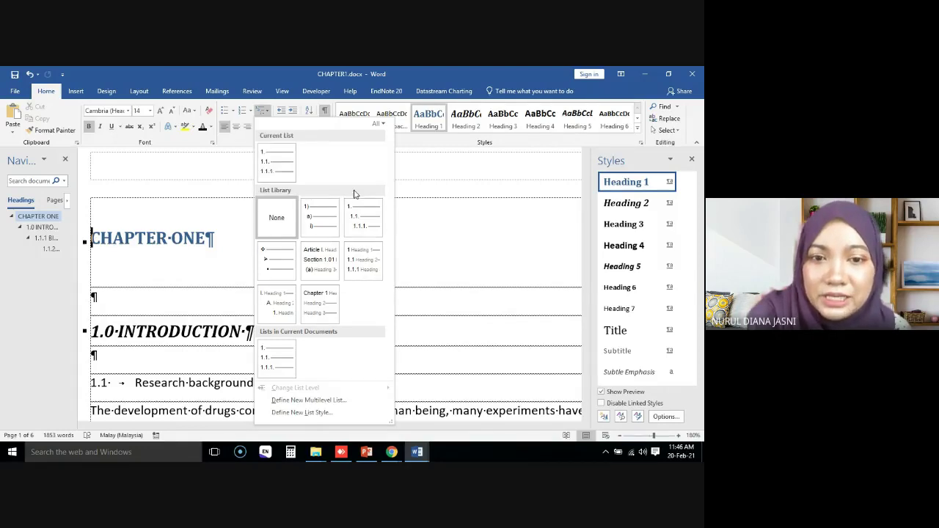
mouse_move(365, 256)
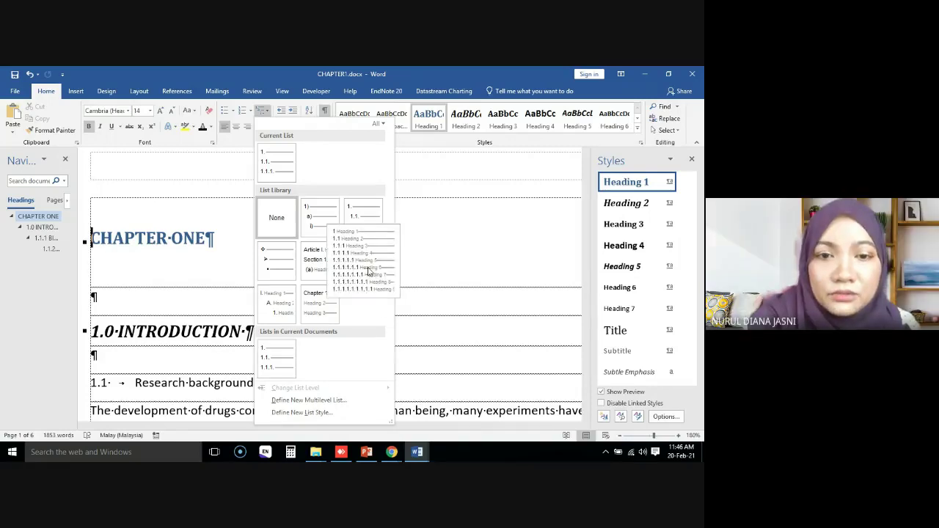
click(369, 270)
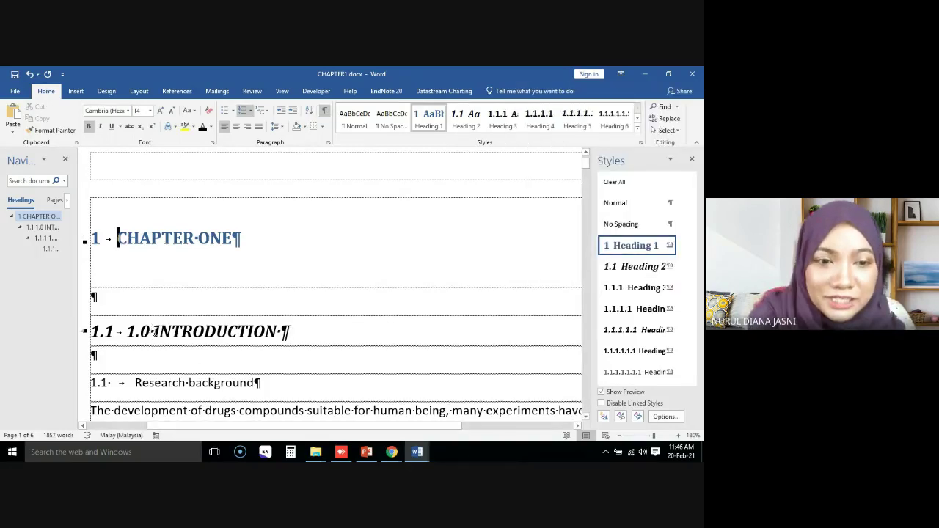
Step: Check the new numbering on the Introduction and CHAPTER ONE headings, reopening the Multilevel List menu
click(185, 331)
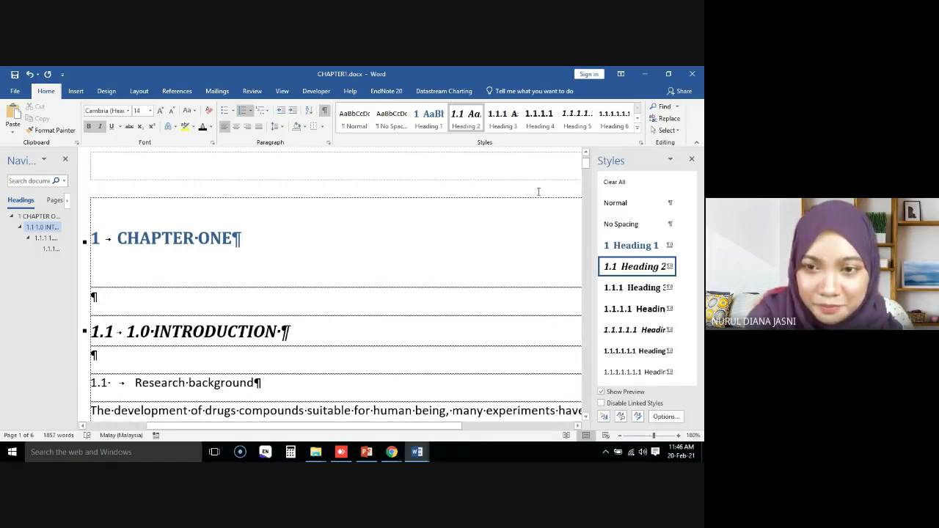
scroll(586, 422, down, 3)
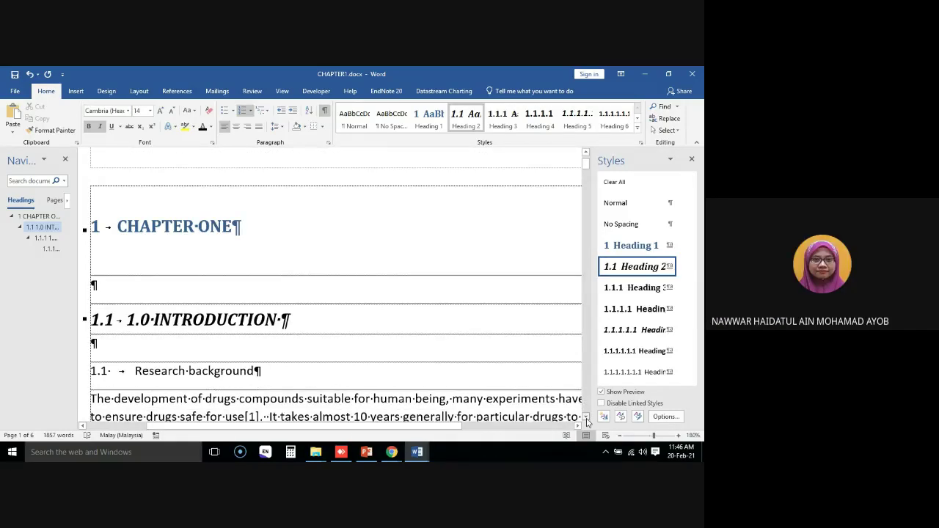
scroll(586, 422, down, 2)
scroll(586, 422, down, 1)
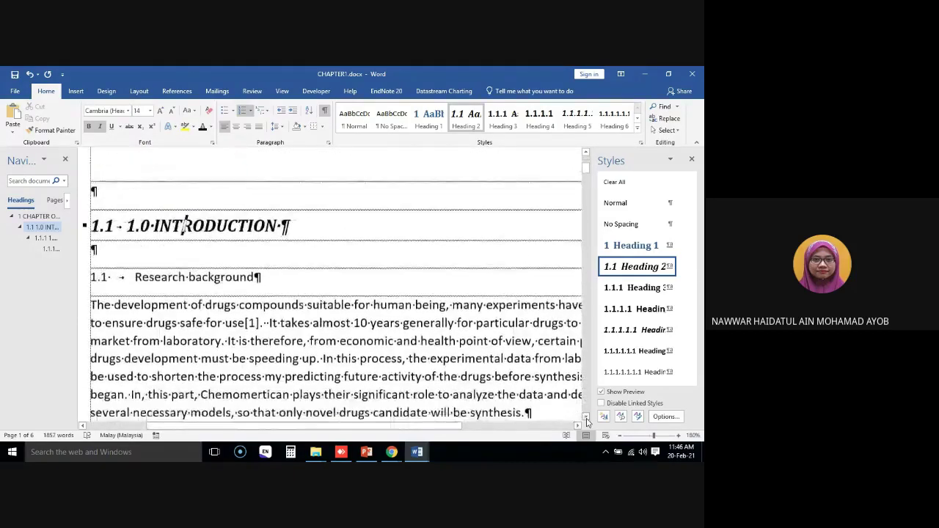
click(184, 223)
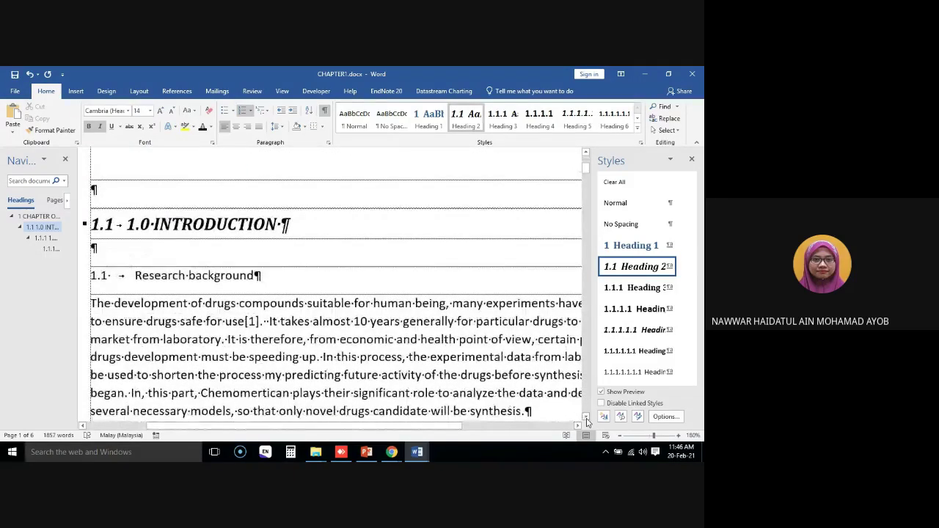
scroll(296, 242, up, 3)
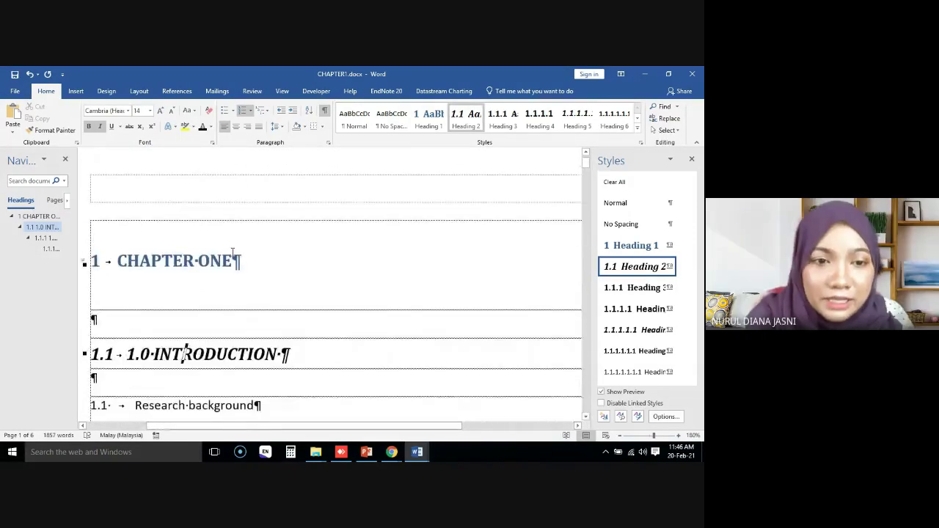
click(199, 260)
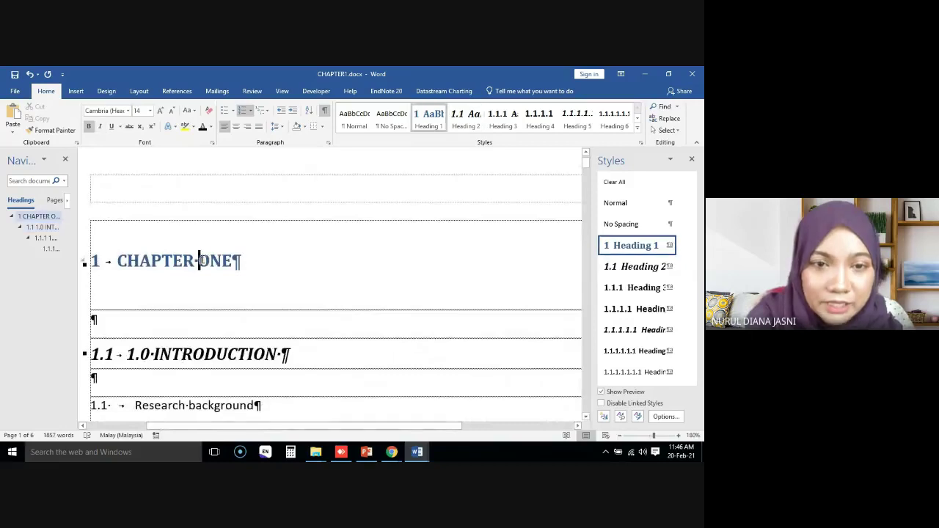
click(266, 111)
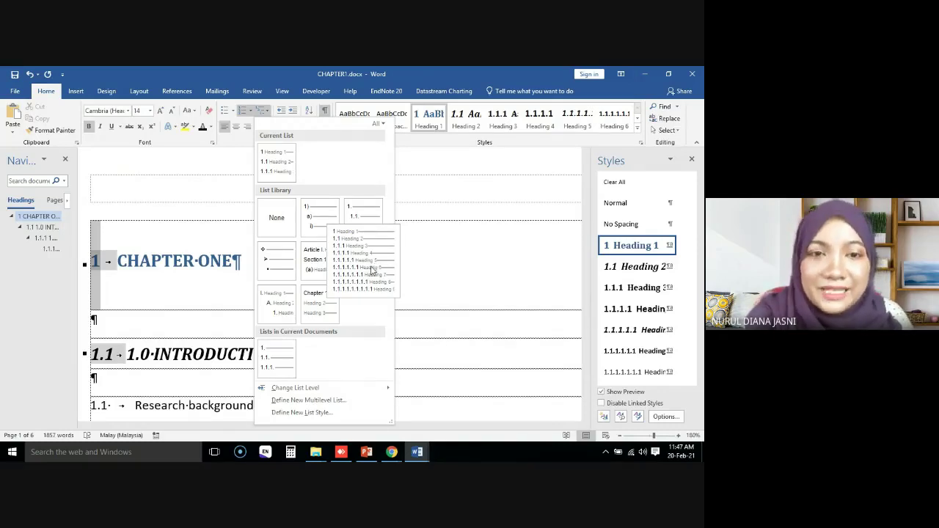
Step: Dismiss the Multilevel List menu and inspect the 1.1.1.1 number on the Chemometrics heading
click(422, 262)
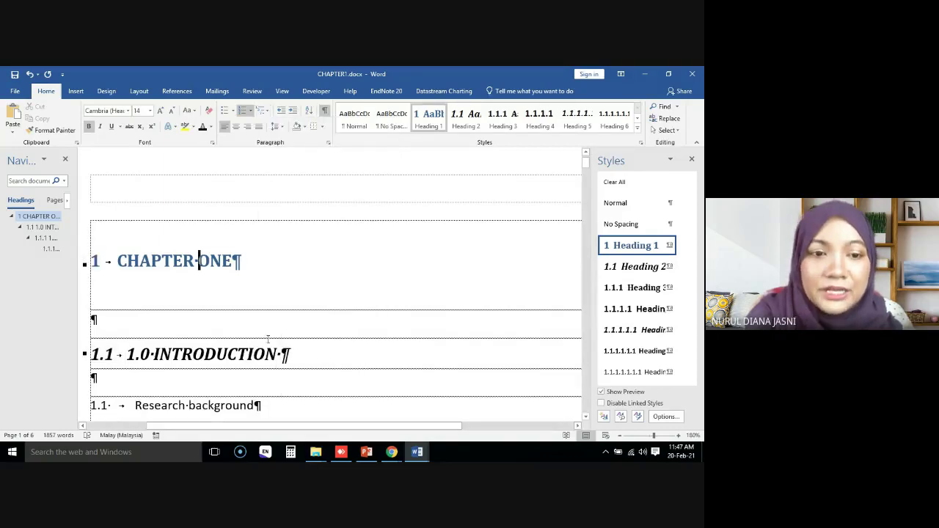
scroll(242, 354, down, 1)
scroll(242, 354, down, 2)
scroll(242, 354, down, 2)
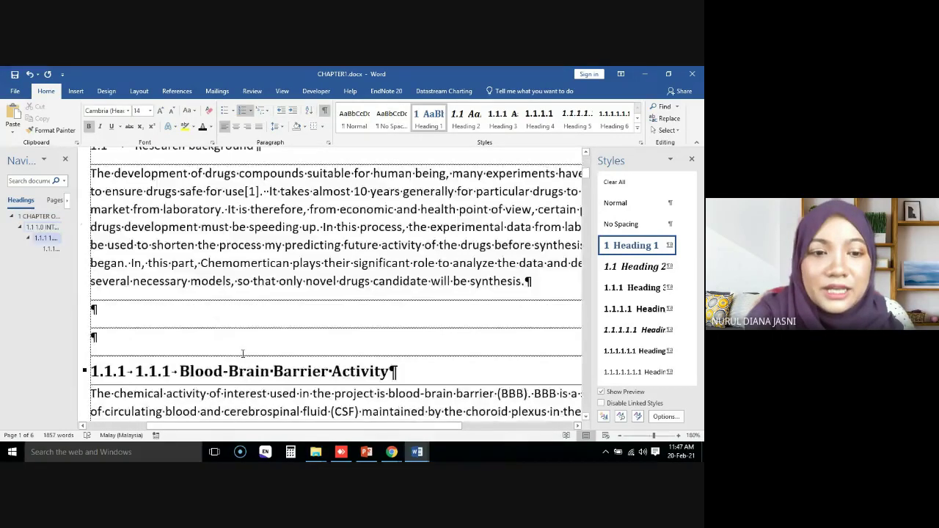
scroll(242, 355, down, 1)
scroll(242, 354, down, 1)
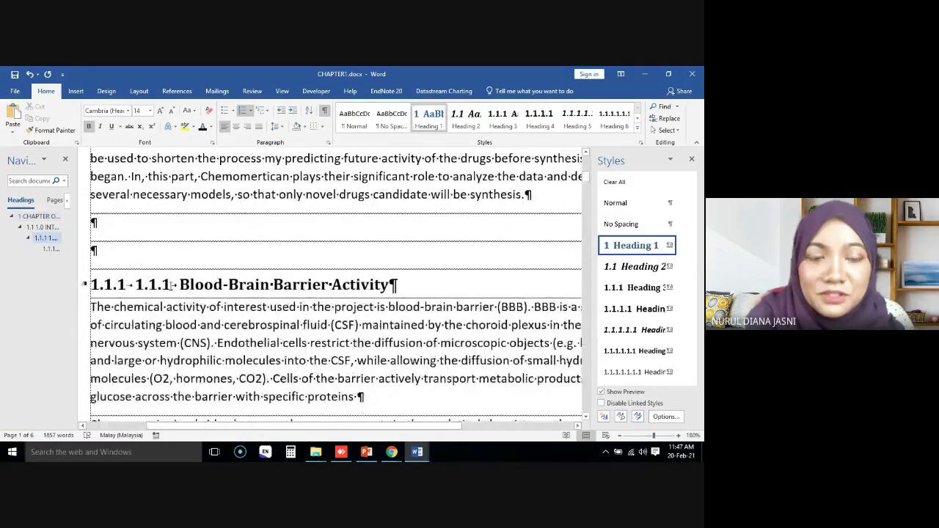
scroll(197, 295, down, 3)
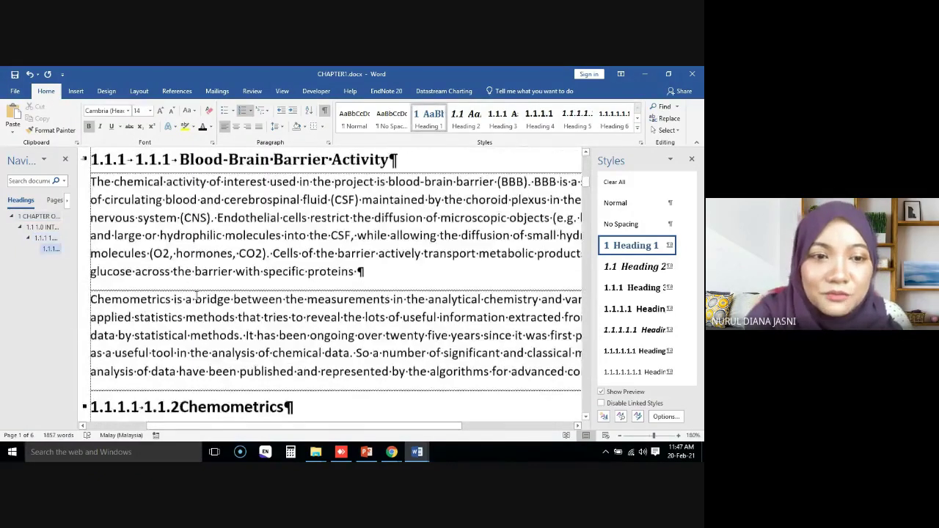
scroll(184, 249, down, 4)
scroll(164, 186, down, 1)
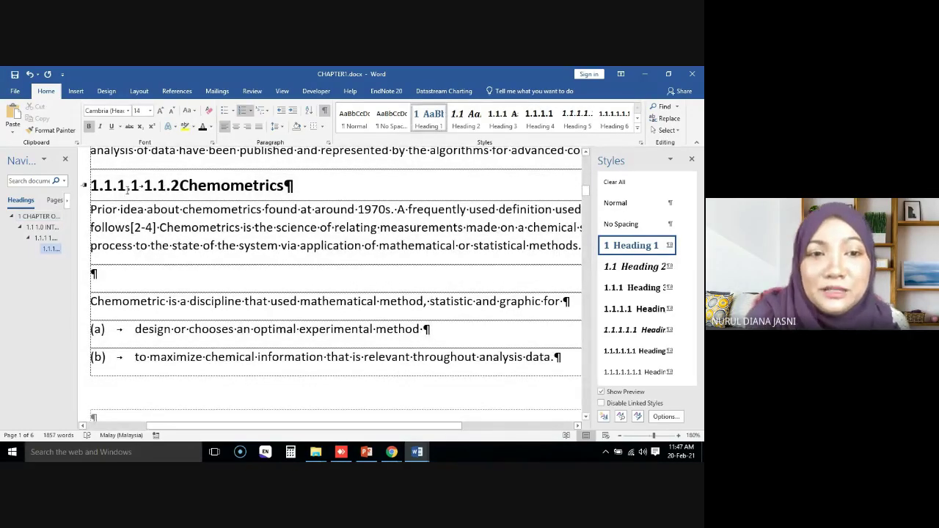
drag(138, 189, 90, 187)
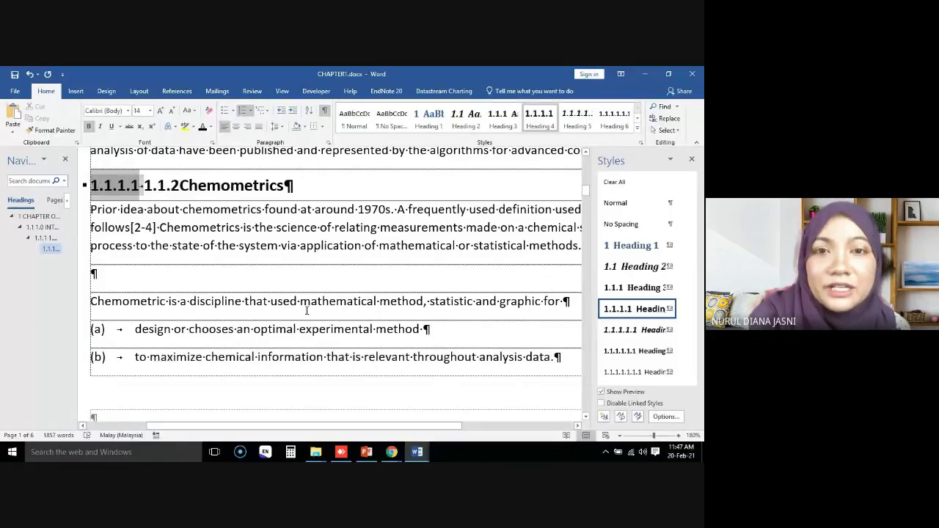
click(180, 186)
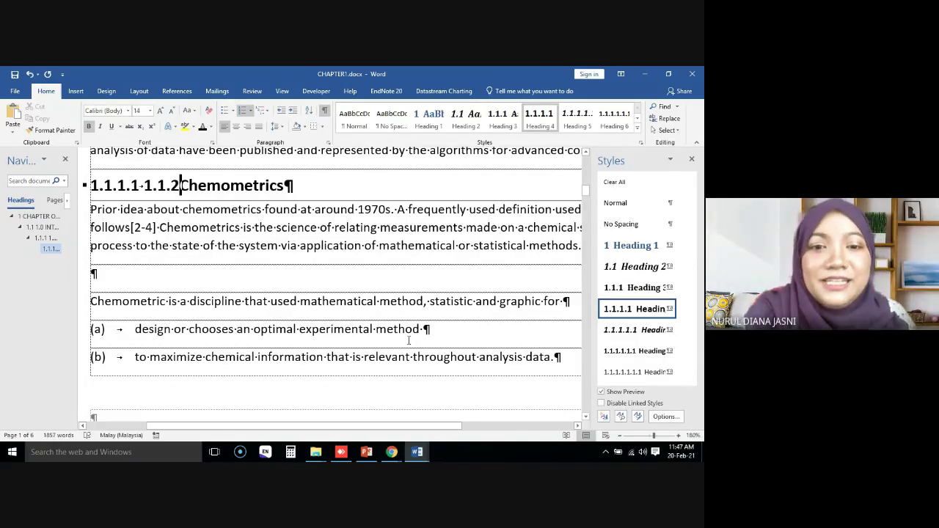
Step: Scroll past the Figure 1.1 caption, checking its style, down to the Figure 1.2 caption
scroll(408, 339, down, 1)
scroll(409, 339, down, 5)
scroll(408, 339, down, 5)
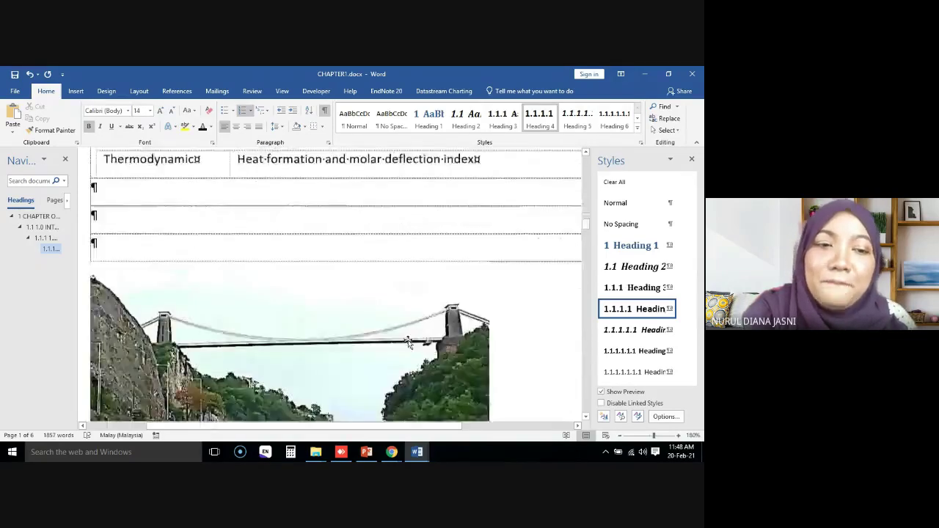
scroll(408, 340, down, 5)
click(152, 277)
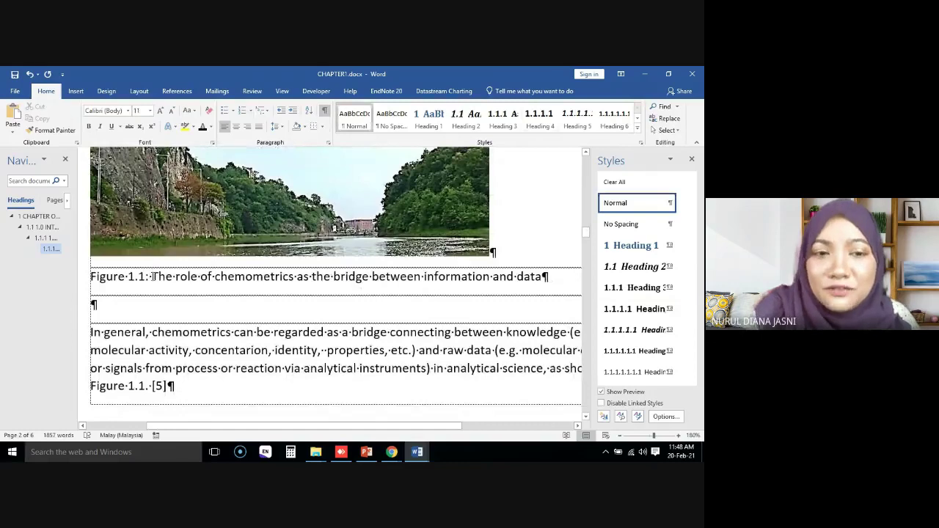
scroll(327, 333, down, 5)
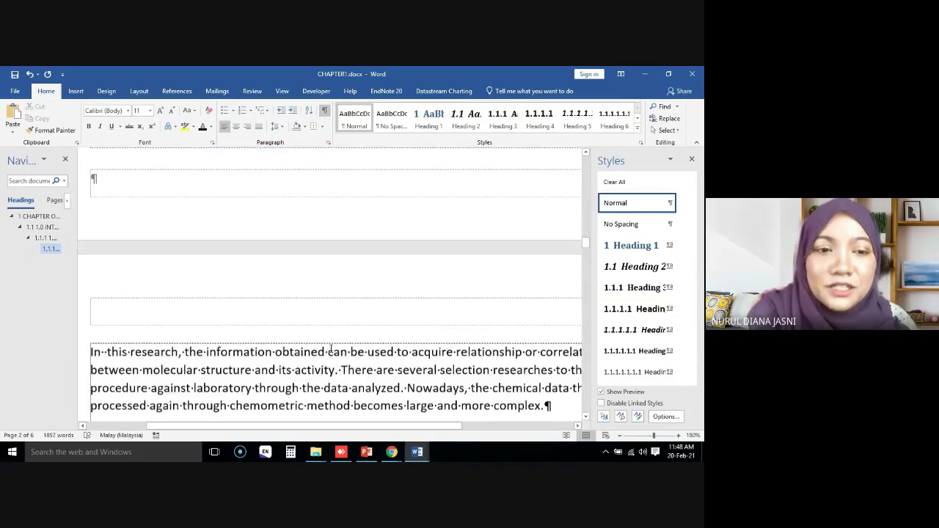
scroll(330, 344, down, 5)
scroll(332, 354, down, 5)
scroll(332, 355, down, 3)
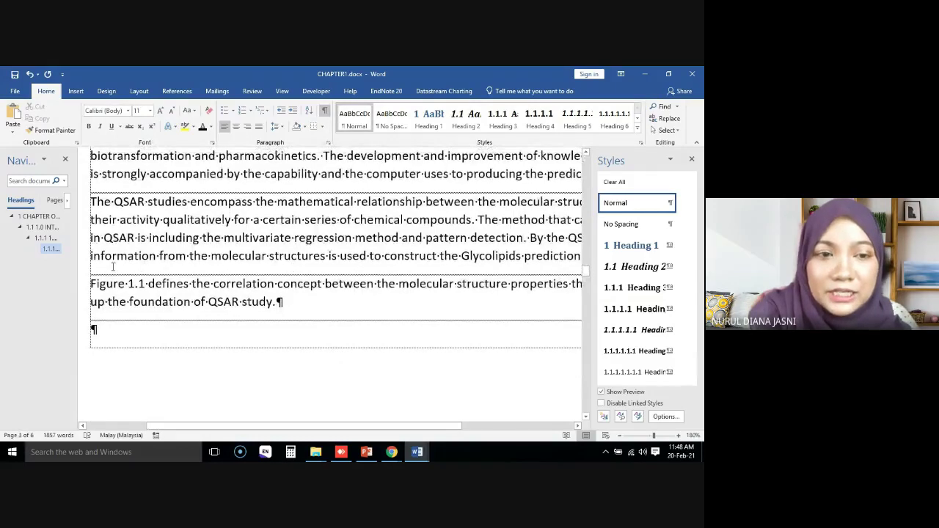
scroll(304, 318, down, 3)
scroll(304, 318, down, 10)
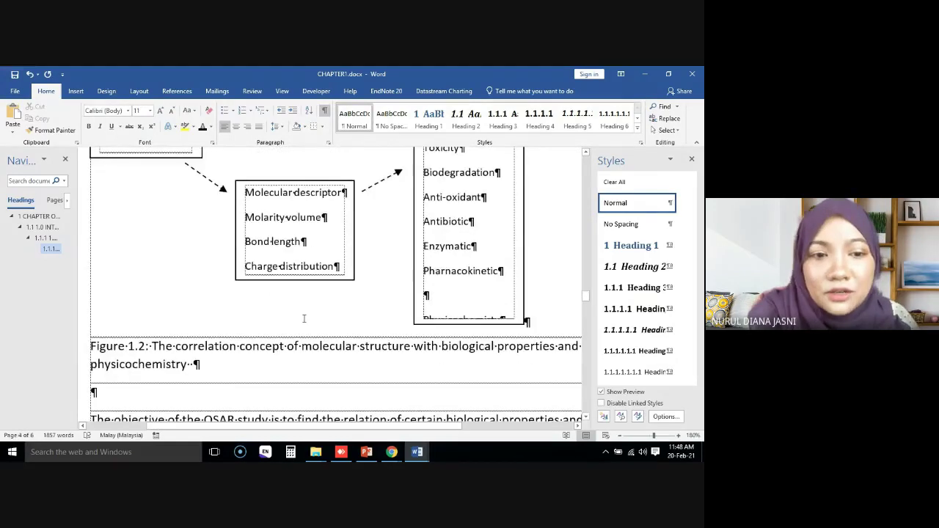
scroll(304, 319, down, 4)
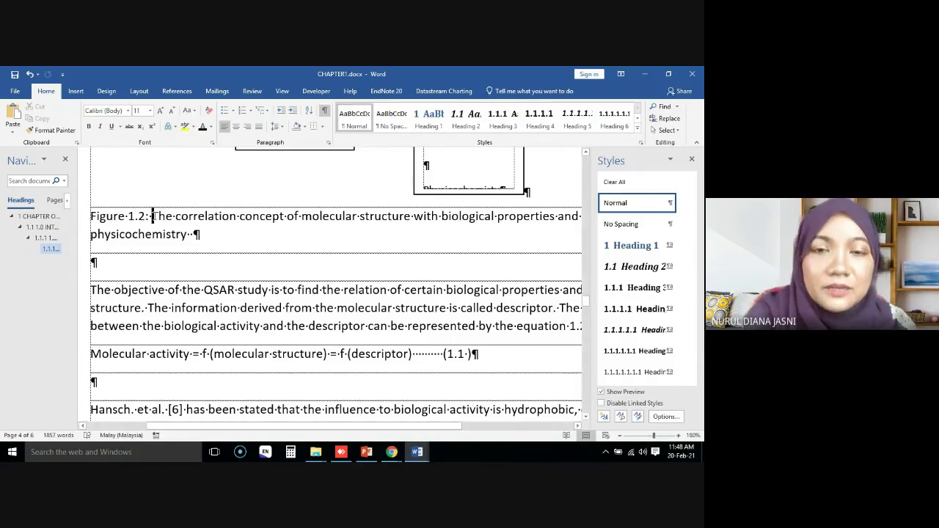
Step: Insert a 3×3 table on the empty line below the Figure 1.2 caption
click(118, 270)
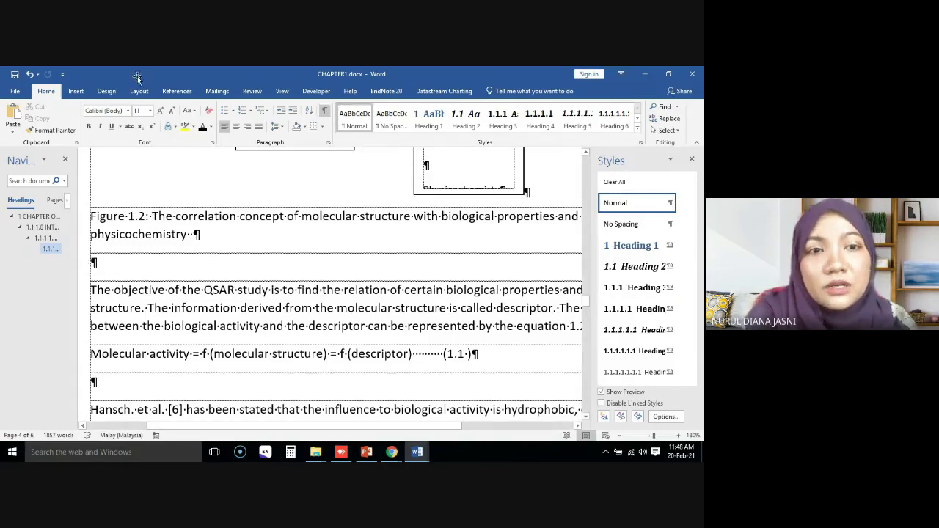
click(77, 94)
click(67, 123)
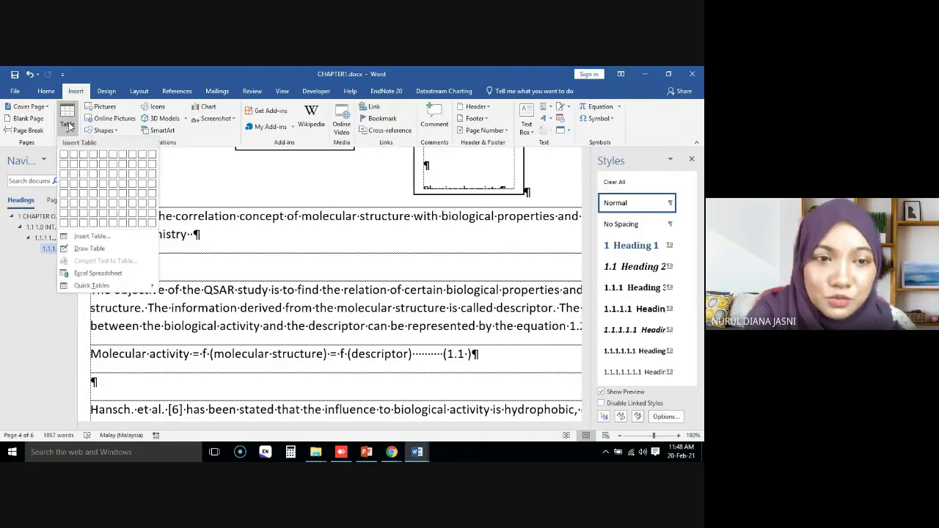
click(84, 174)
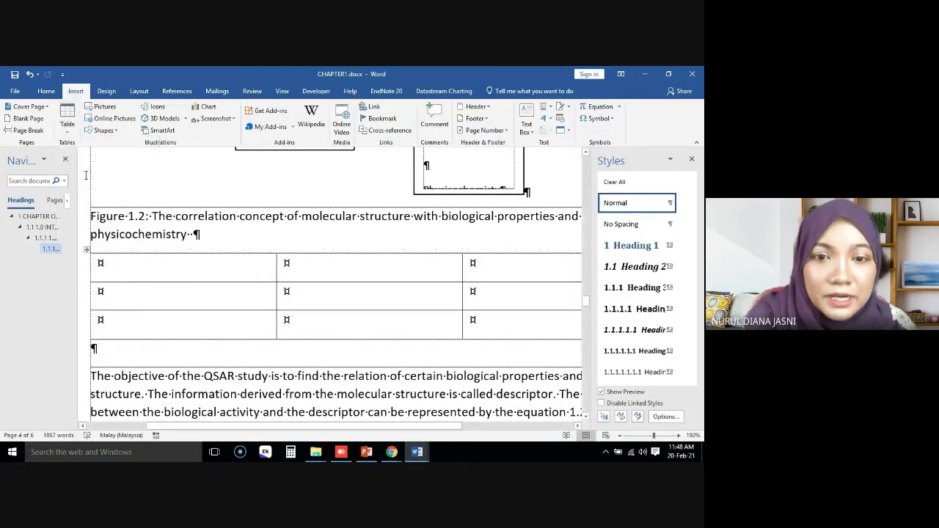
Step: Caption the table below it as 'Table 1.1 Rajah menunjukan Pesakit'
click(134, 351)
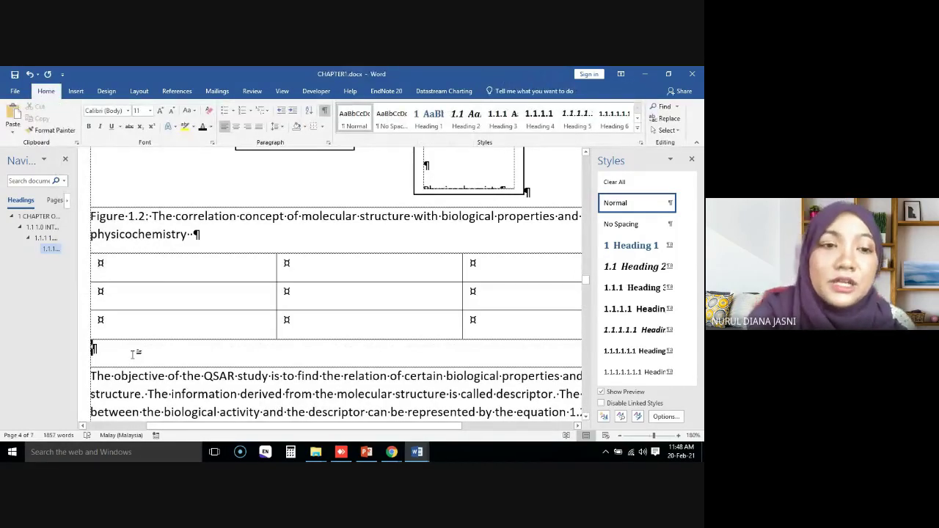
text(Tab)
text(le )
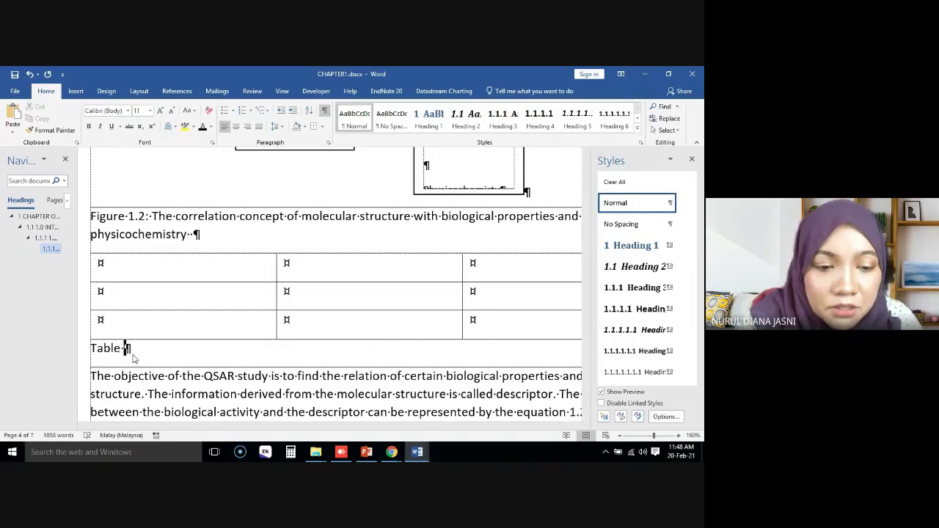
text(1.1)
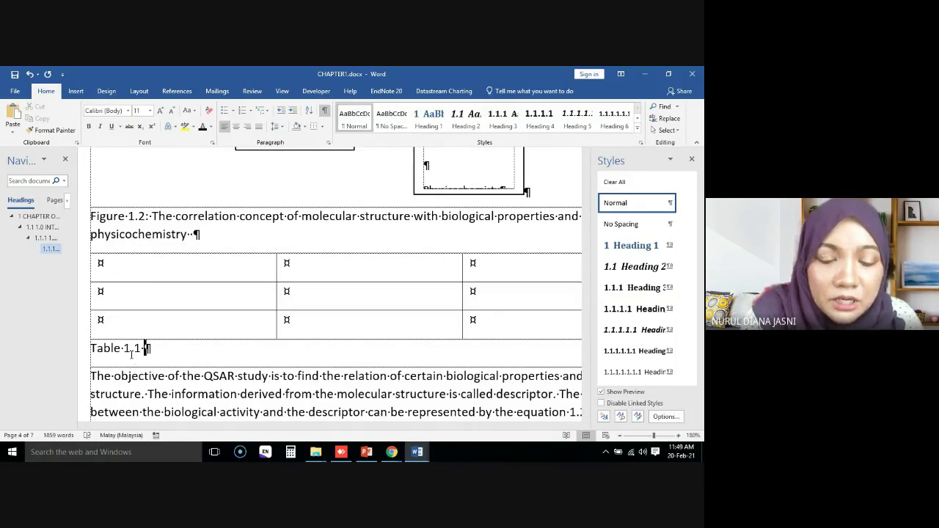
text(Rajah m)
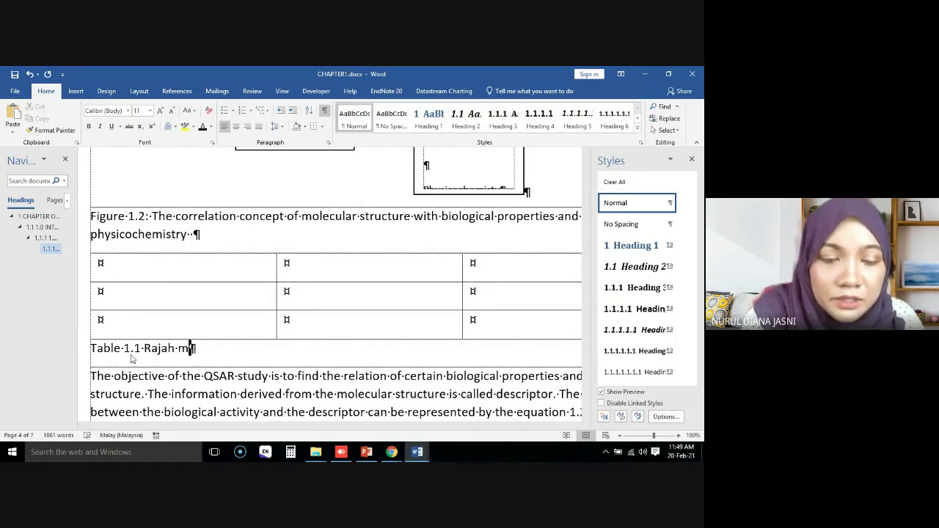
text(enunjukan )
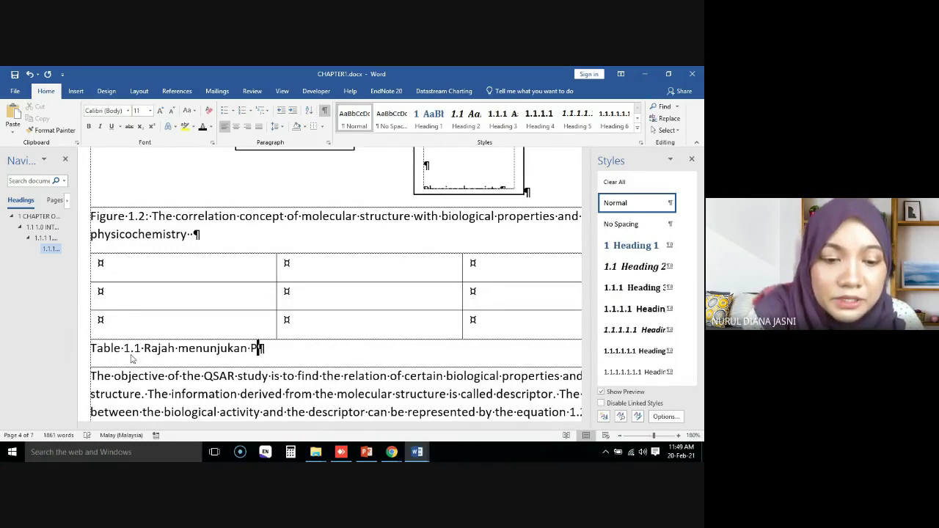
text(Pesakit)
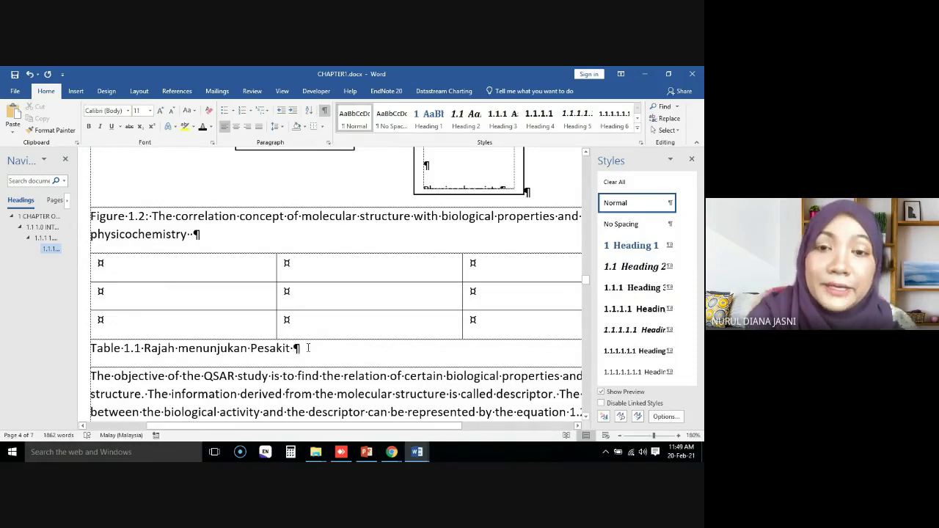
scroll(380, 379, up, 6)
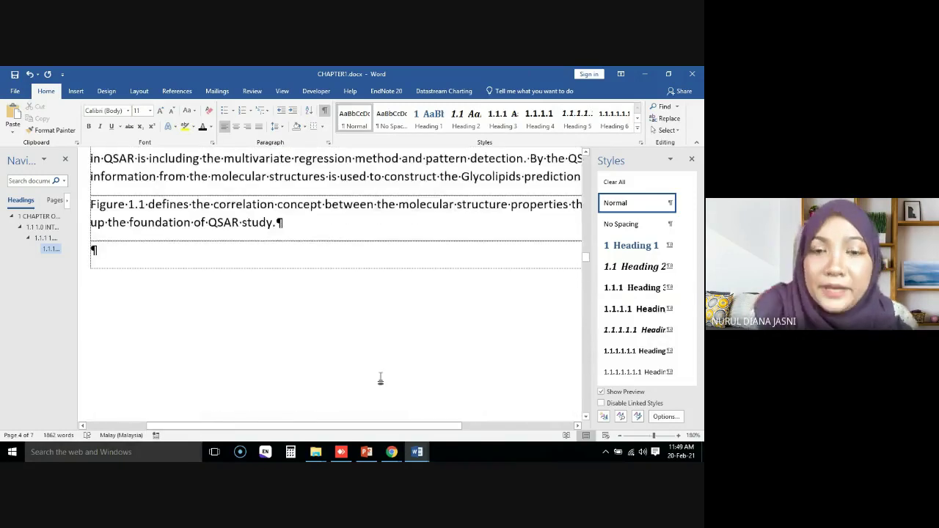
scroll(380, 378, up, 10)
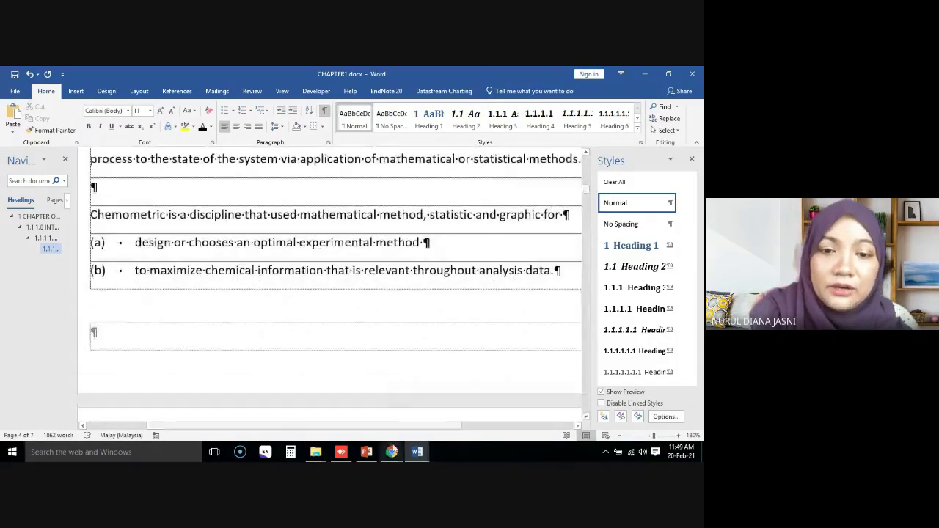
Step: Switch to the ALLCHAPTERS.docx window and zoom the page to 130%
mouse_move(323, 455)
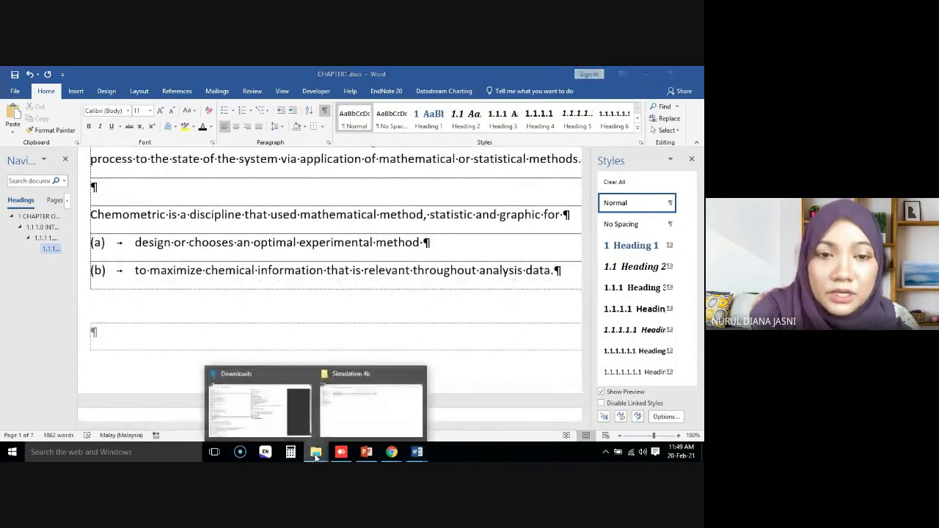
click(360, 414)
click(418, 453)
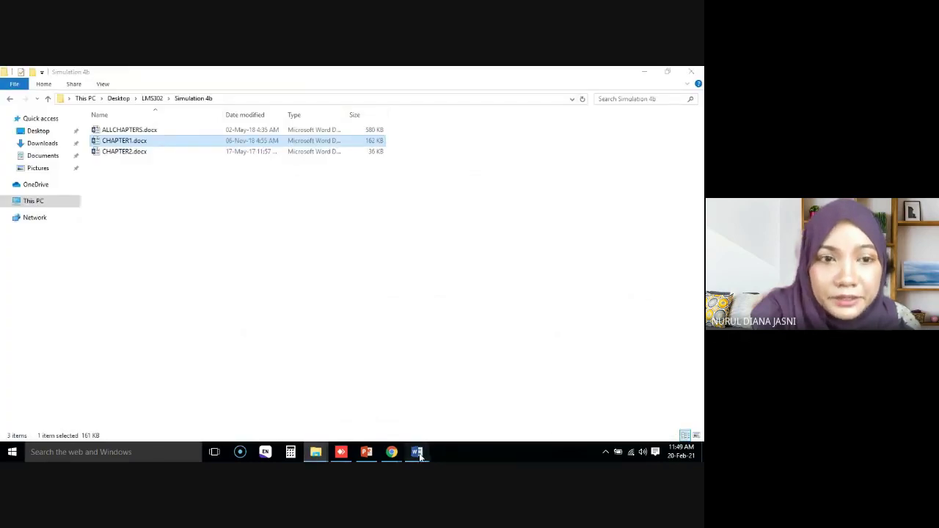
click(360, 398)
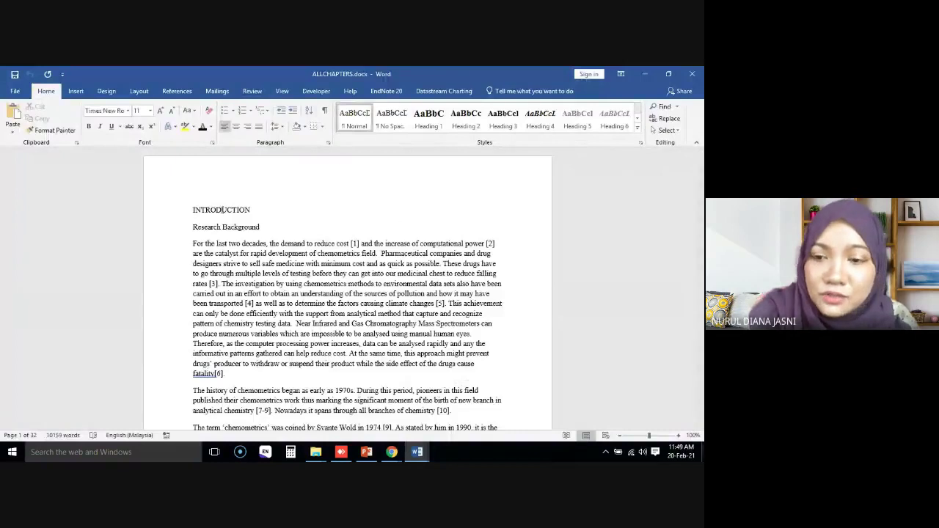
click(678, 435)
click(678, 436)
click(678, 436)
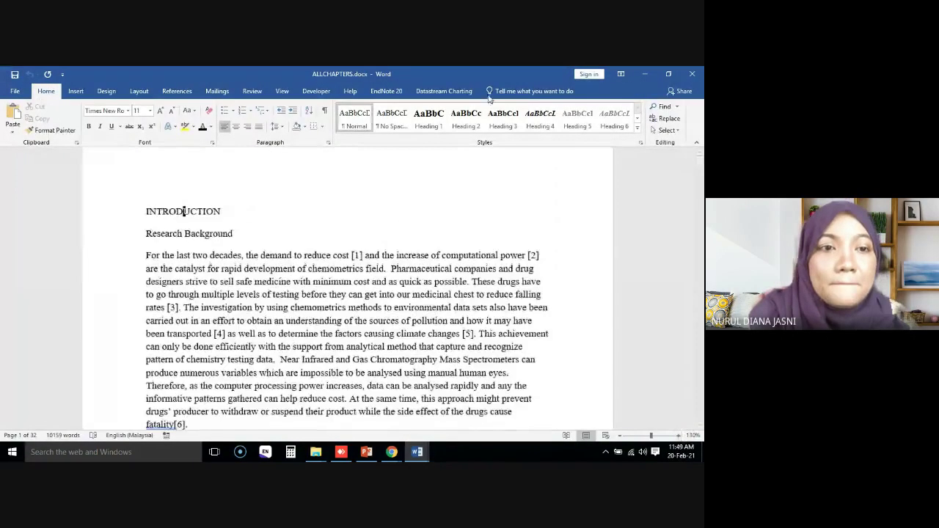
Step: Show the Navigation Pane and dock the Styles pane on the right
click(282, 91)
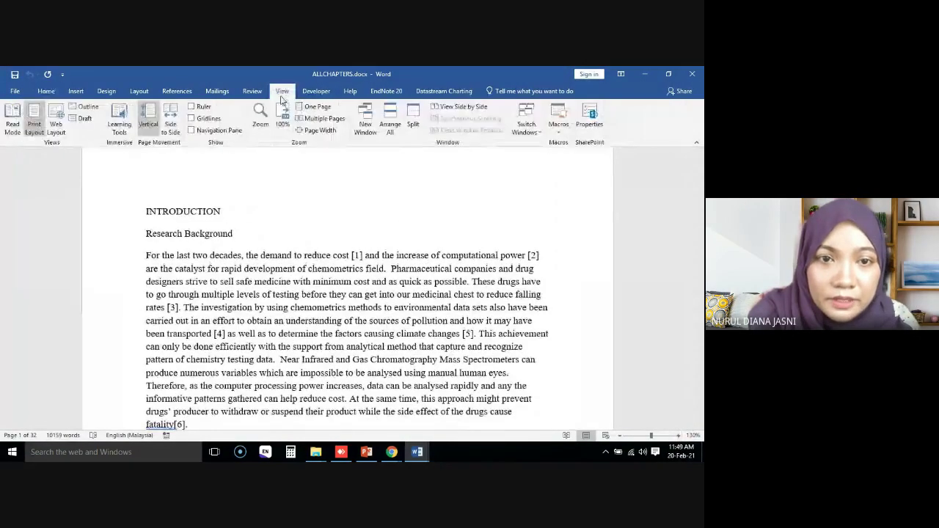
click(214, 130)
click(46, 91)
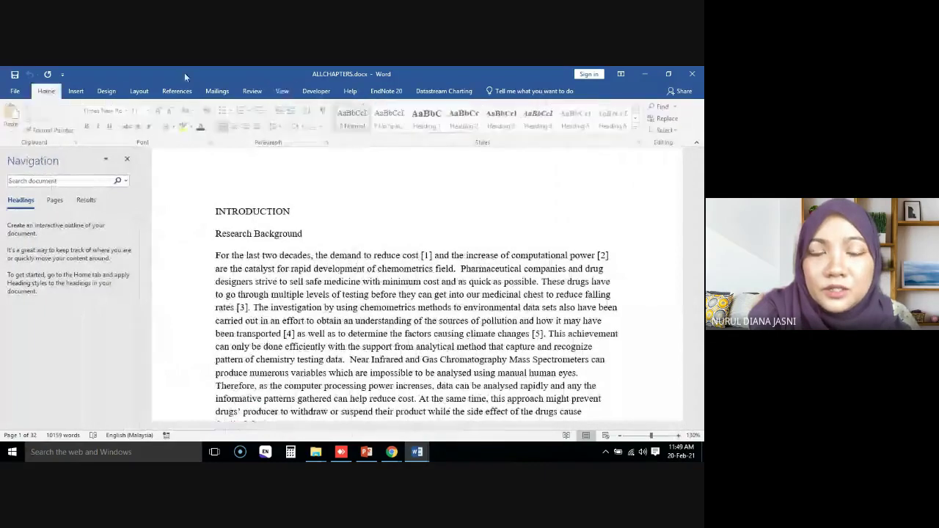
click(640, 142)
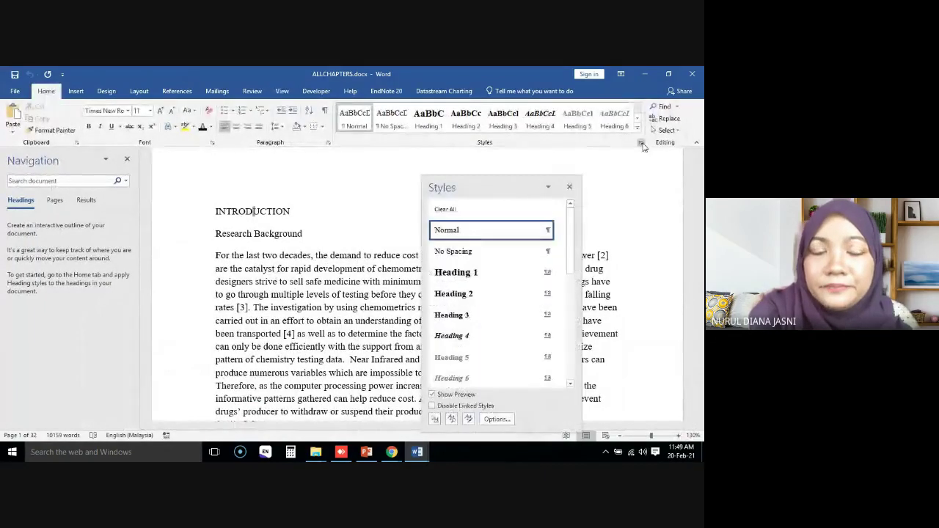
double_click(468, 188)
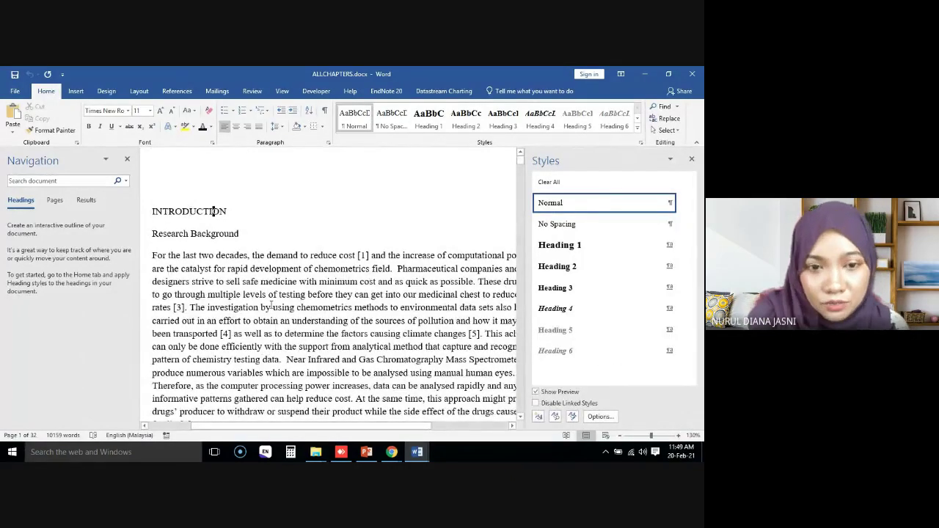
scroll(271, 307, down, 15)
scroll(271, 309, up, 4)
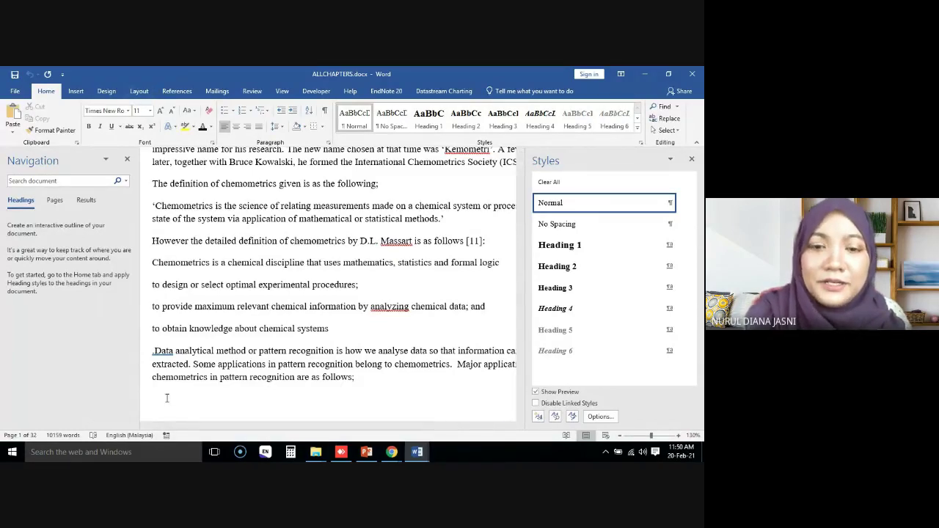
Step: Open UiTMThesisTemplateV6(7).dotx itself from the LMS302 > TemplateUiTM folder via its right-click Open
click(316, 452)
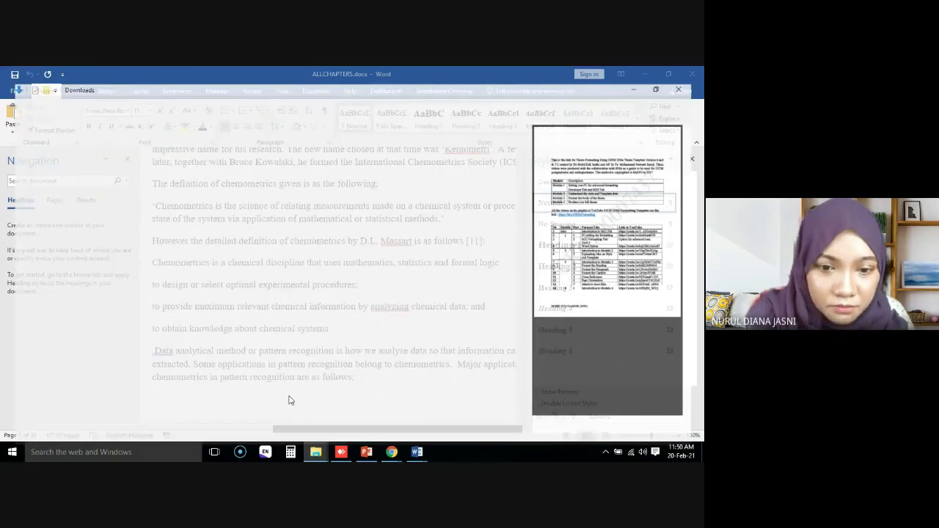
click(290, 400)
click(315, 451)
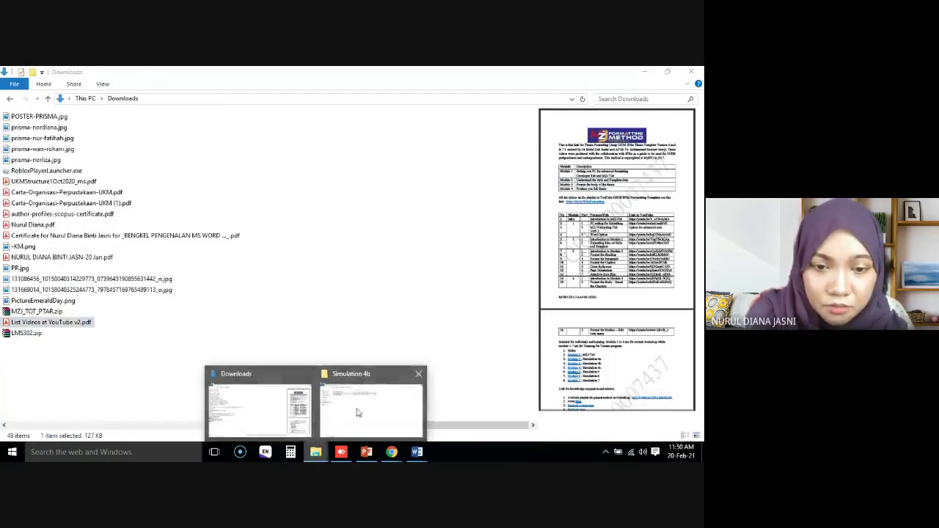
click(370, 410)
click(9, 99)
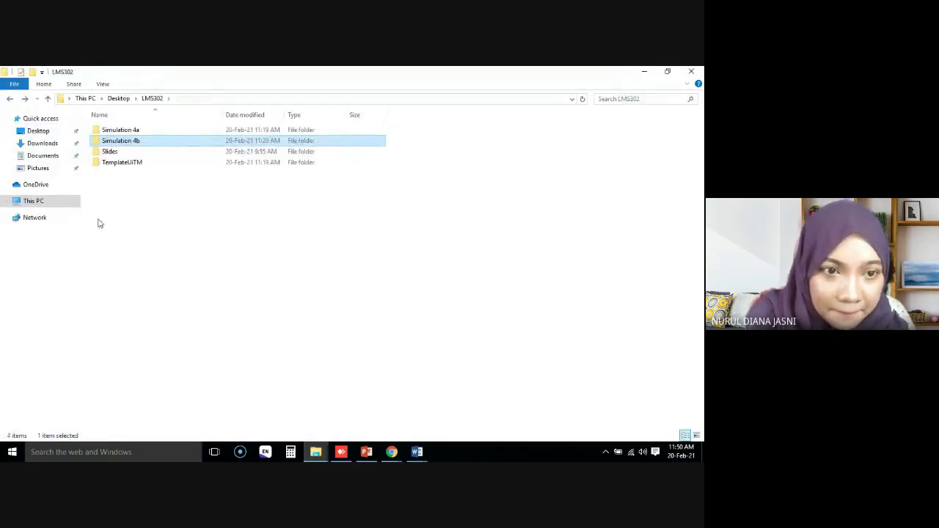
double_click(130, 163)
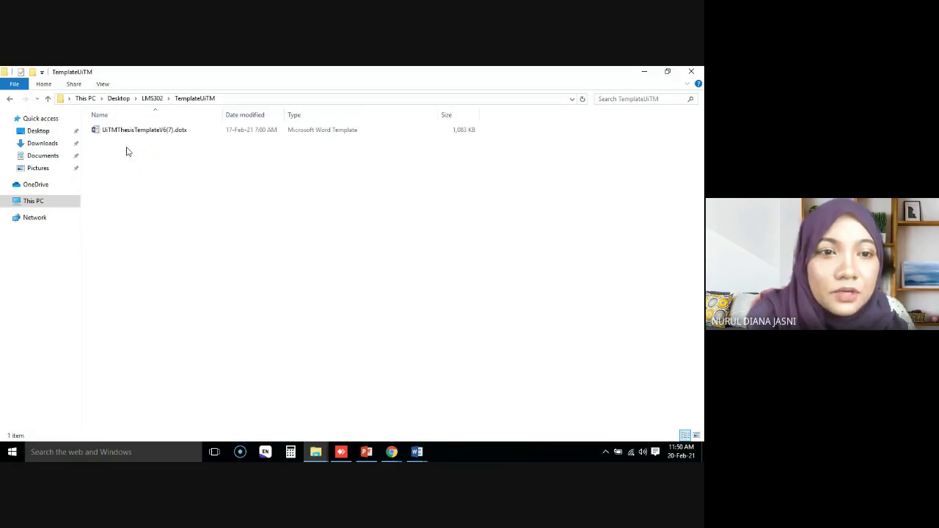
right_click(133, 130)
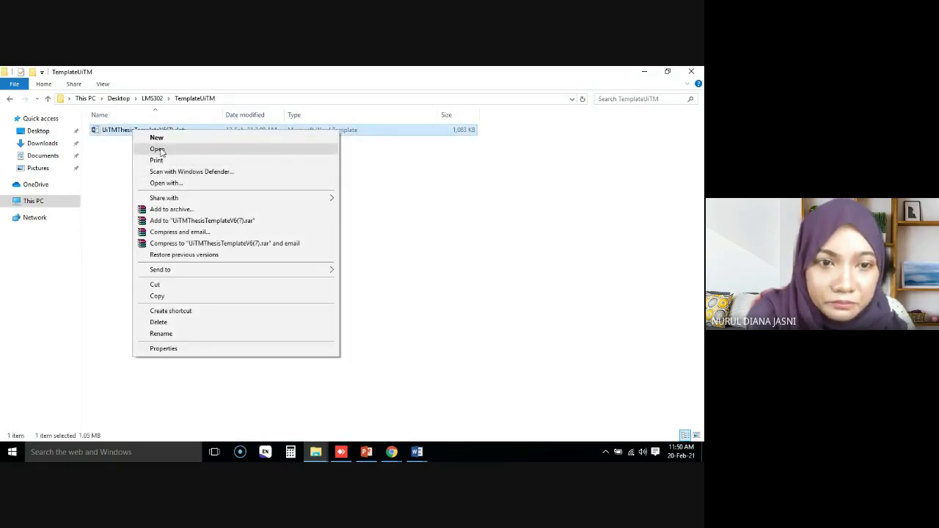
click(162, 150)
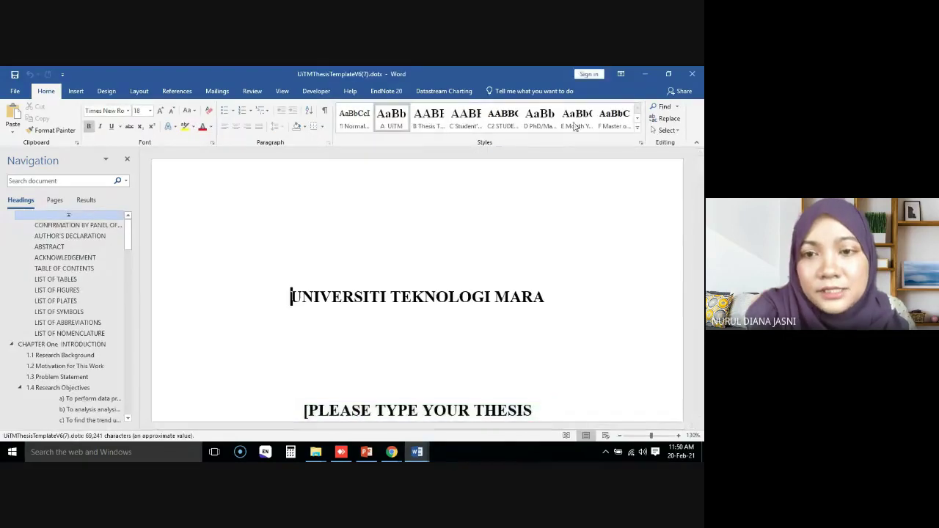
Step: Open the Styles pane and scroll through template styles like A UiTM and B THESIS TITLE
click(641, 143)
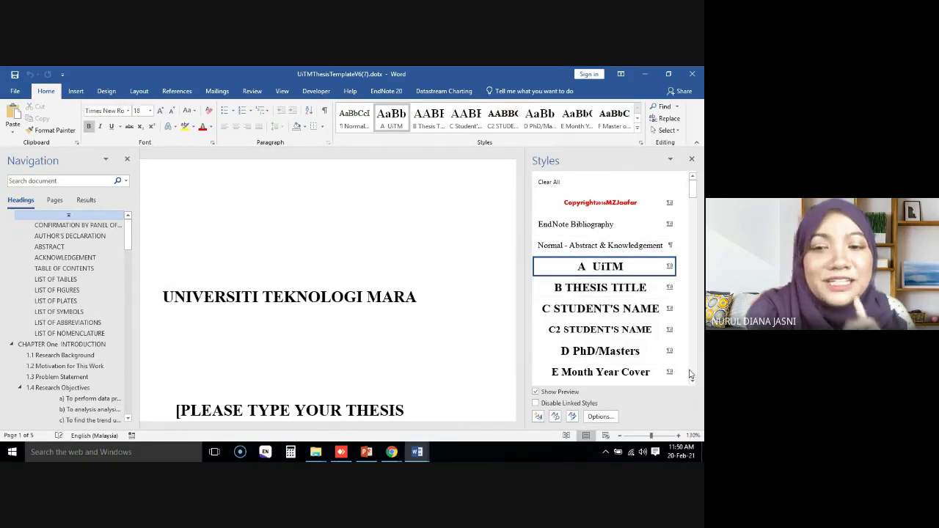
click(693, 381)
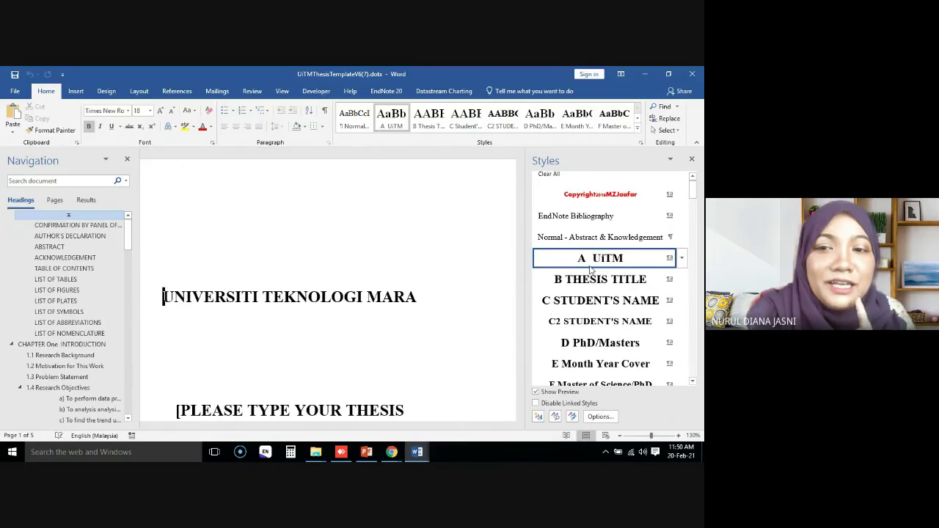
mouse_move(590, 270)
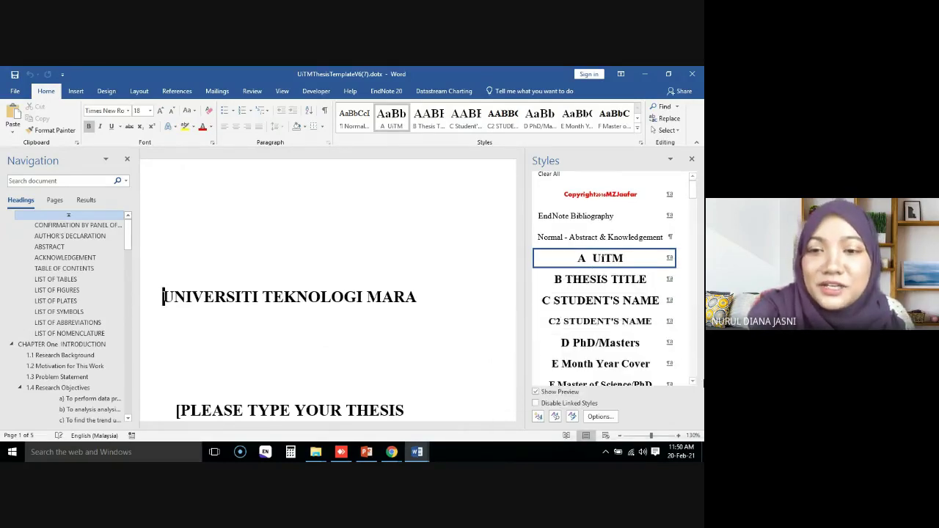
click(692, 381)
click(692, 381)
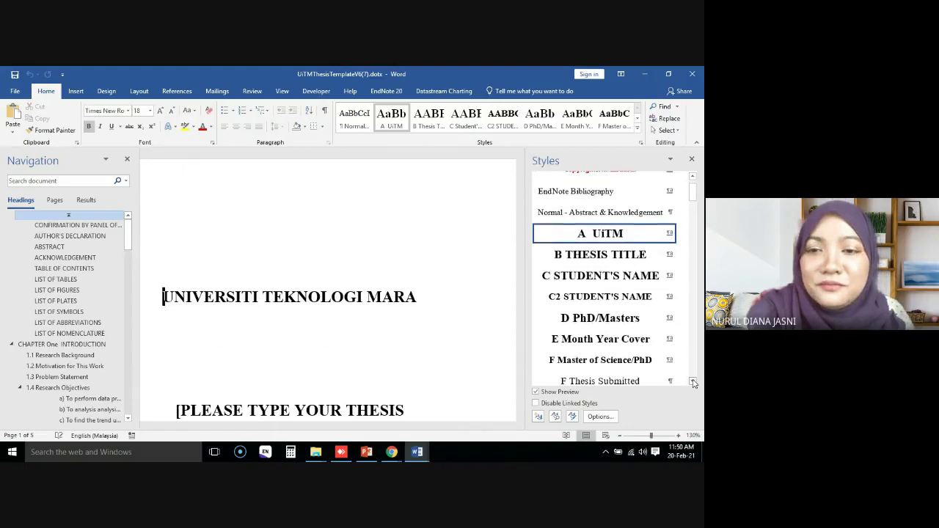
click(693, 381)
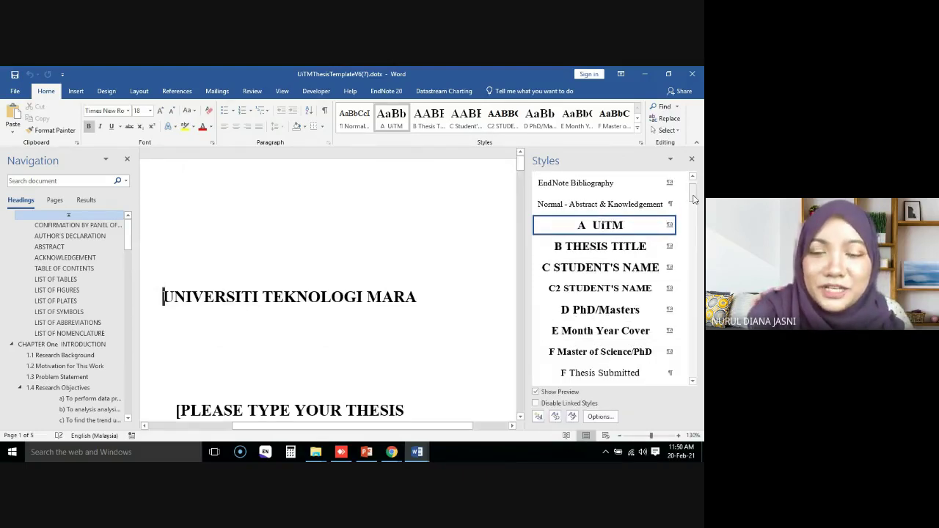
scroll(694, 198, up, 2)
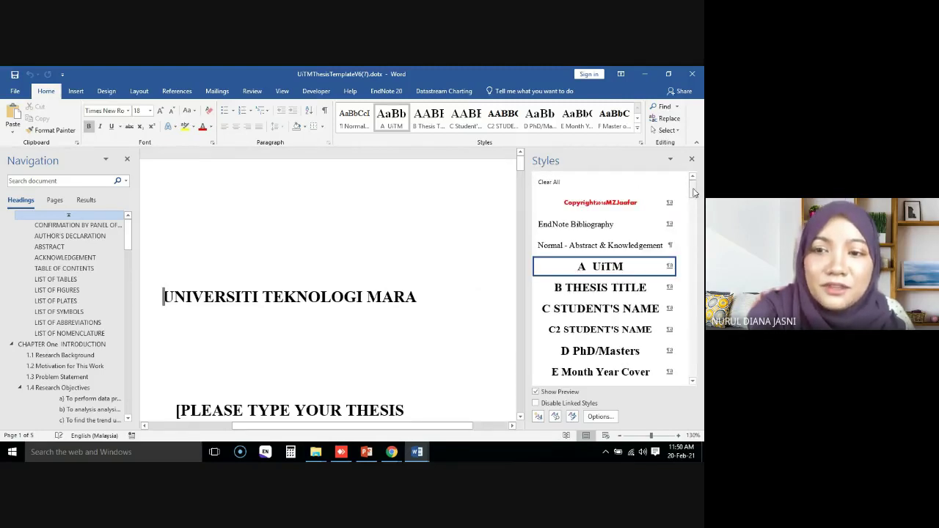
mouse_move(692, 194)
mouse_down()
mouse_move(685, 304)
mouse_move(691, 176)
mouse_up()
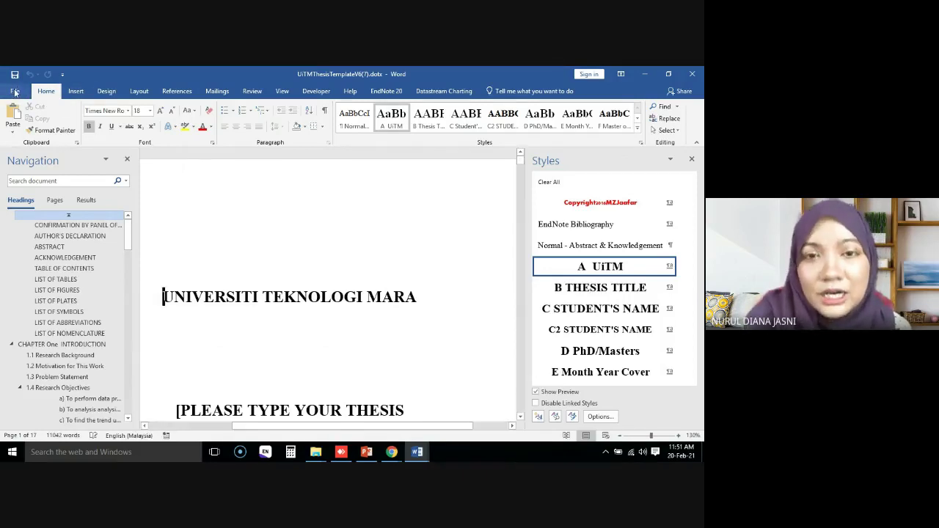
Step: In the Save As dialog, rename the file to 'My Thesis' and target the Desktop folder
click(17, 91)
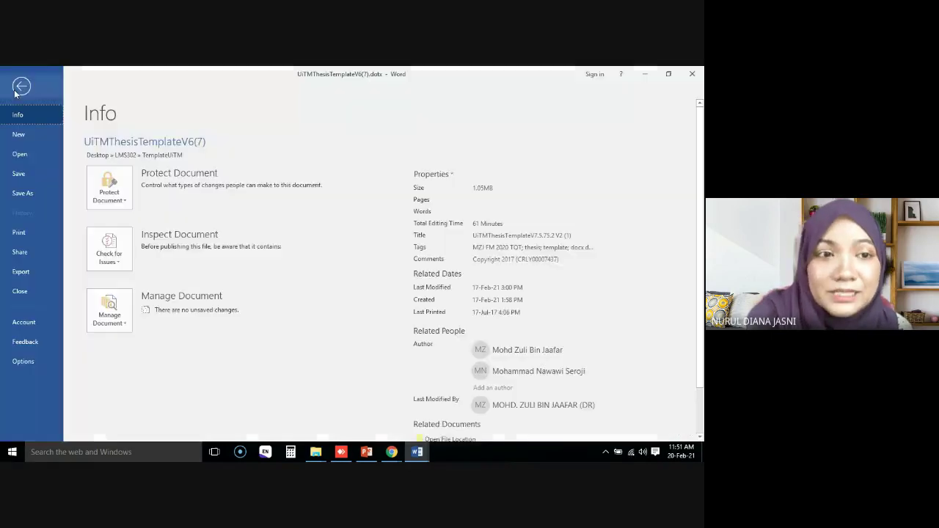
click(27, 197)
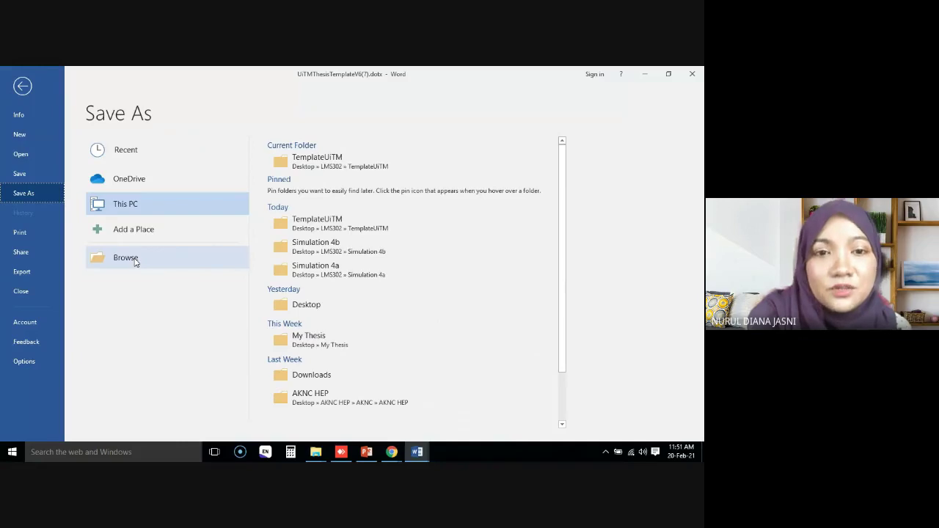
click(311, 304)
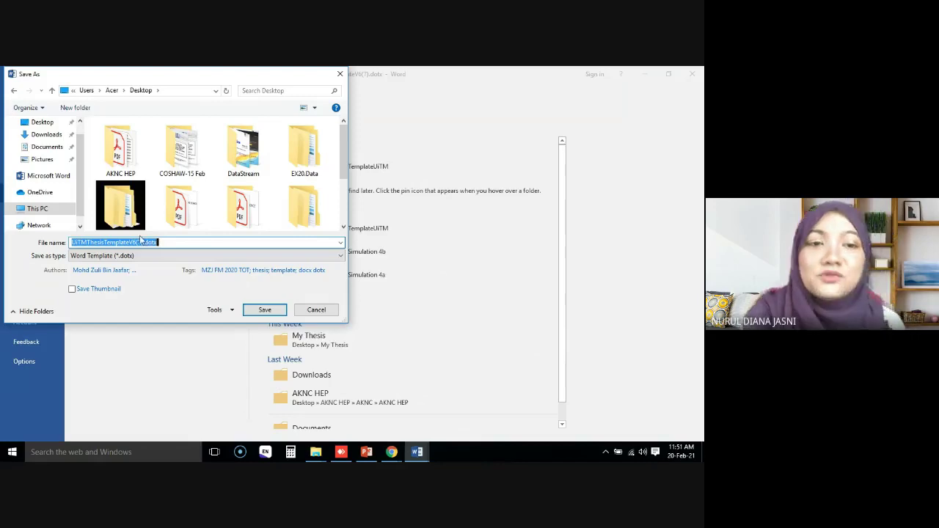
drag(172, 242, 4, 242)
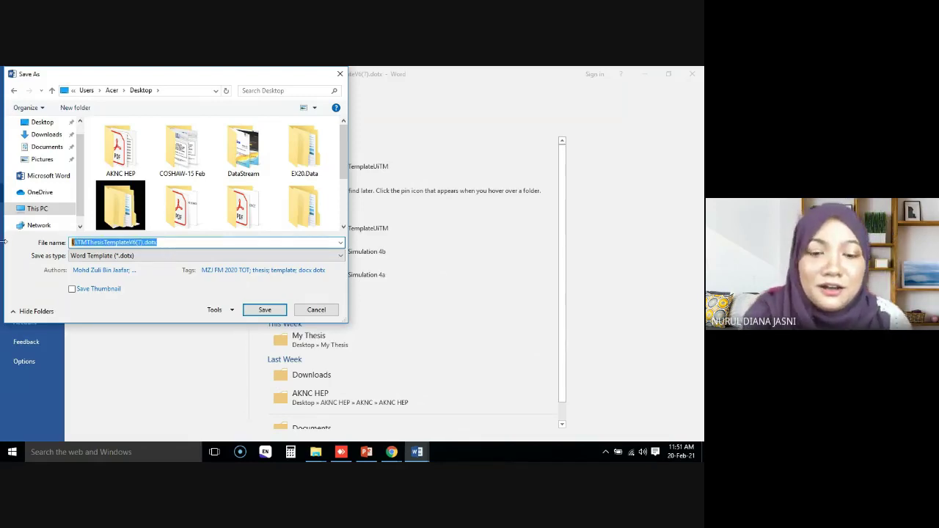
text(My Thesis)
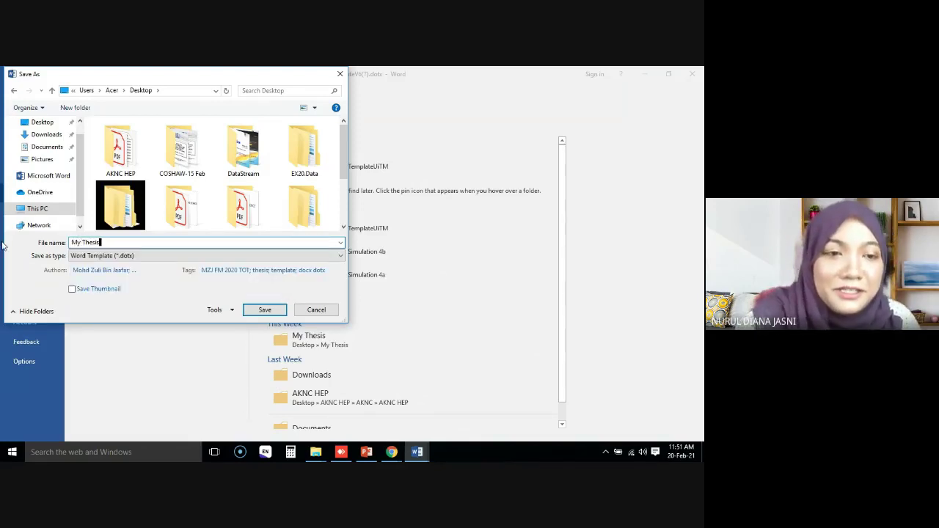
click(38, 123)
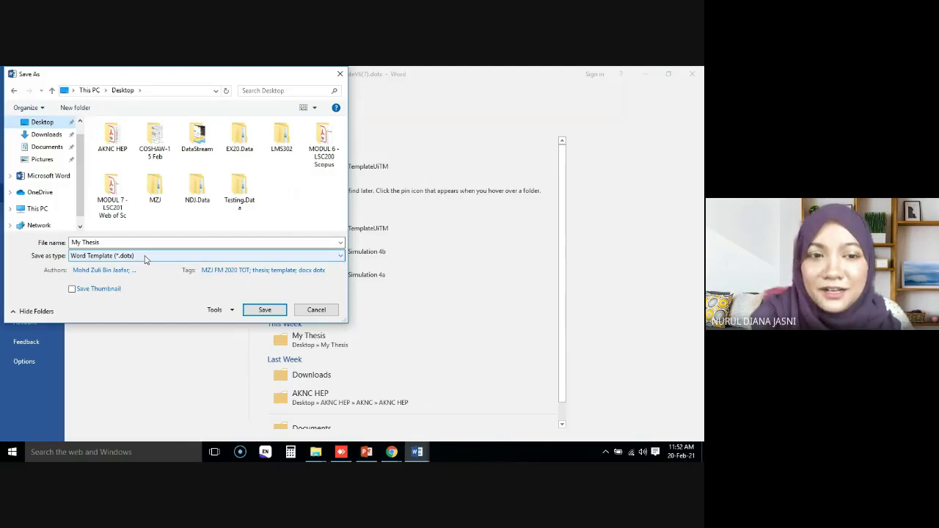
Step: Set the save type to Word Document (*.docx) and confirm saving My Thesis
click(144, 256)
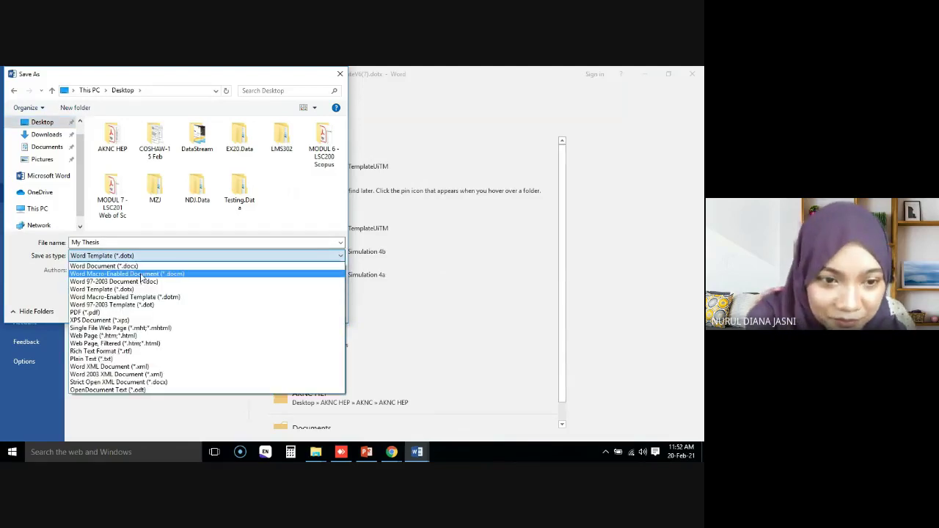
click(144, 265)
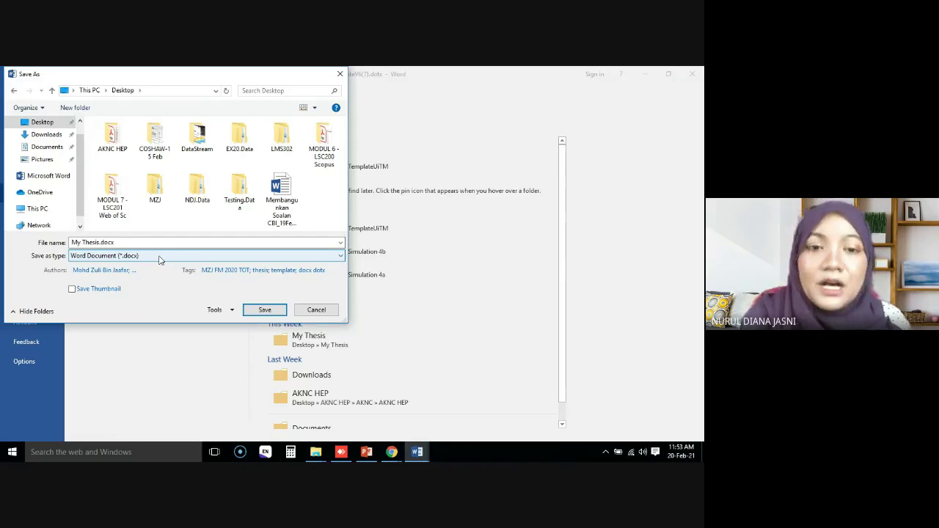
click(317, 310)
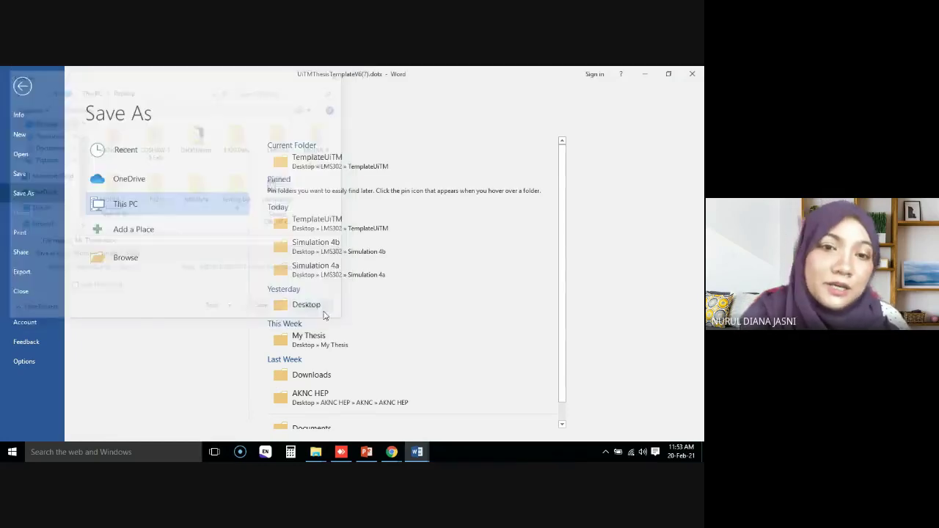
click(23, 90)
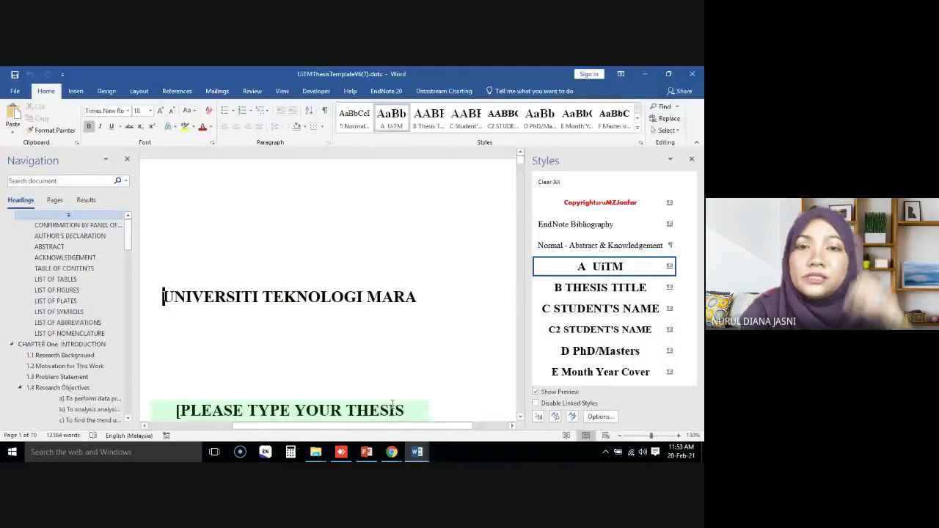
Step: Close the thesis template window and put the cursor in ALLCHAPTERS' INTRODUCTION heading
click(693, 72)
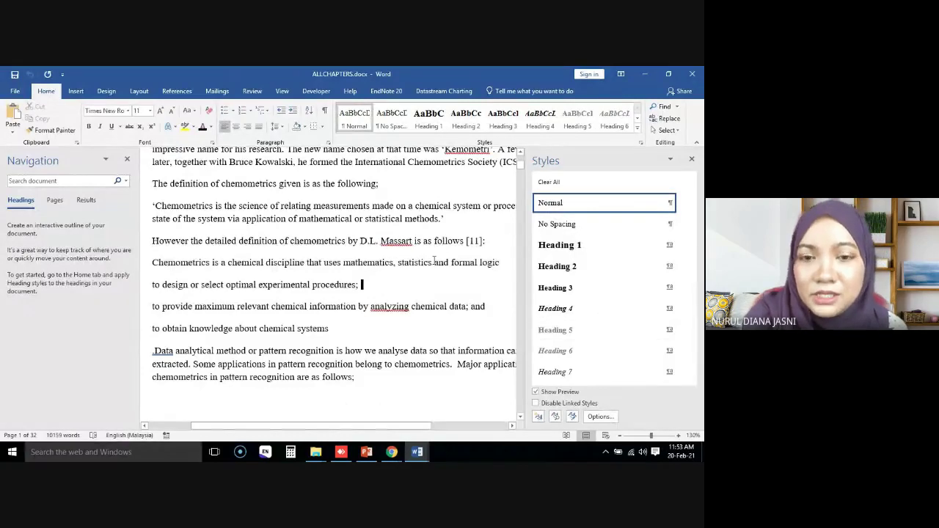
scroll(434, 259, up, 4)
scroll(434, 260, up, 5)
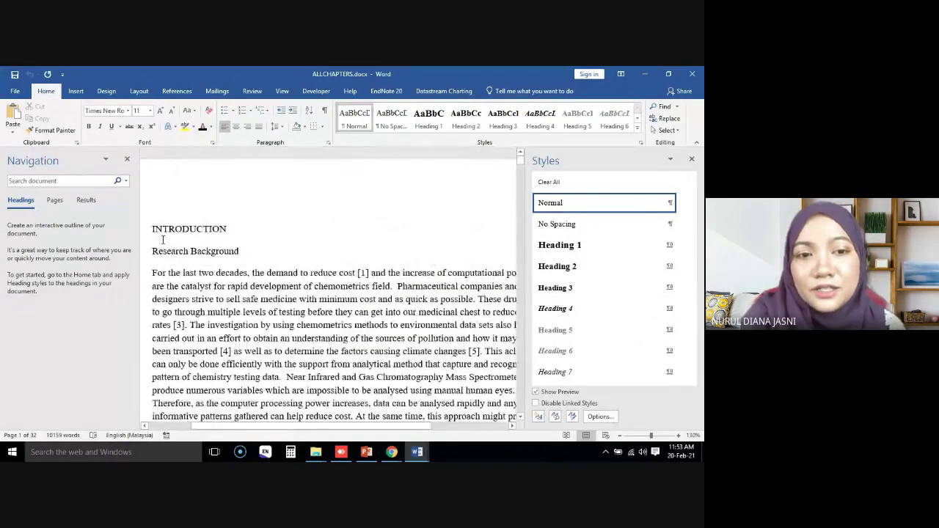
click(190, 228)
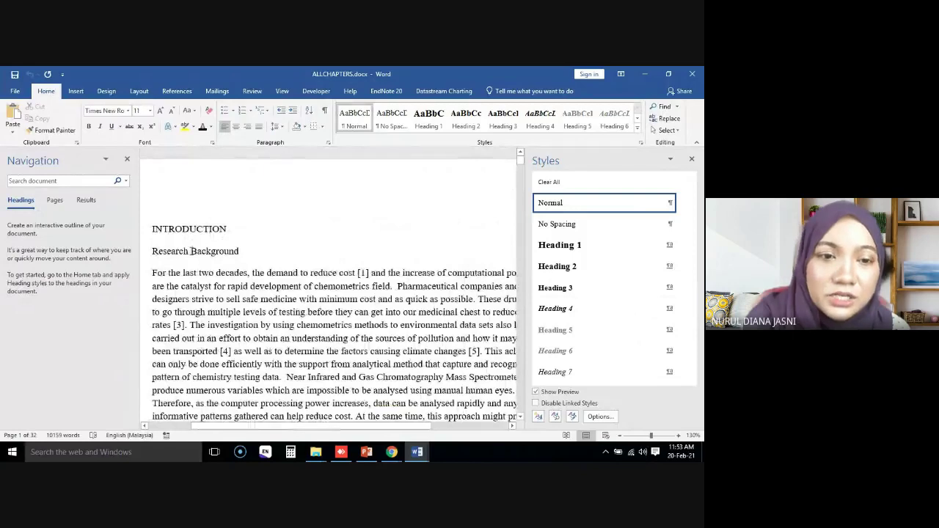
Step: Return to the INTRODUCTION heading and display the Developer ribbon tab
scroll(357, 345, down, 3)
scroll(358, 345, down, 10)
scroll(358, 346, down, 5)
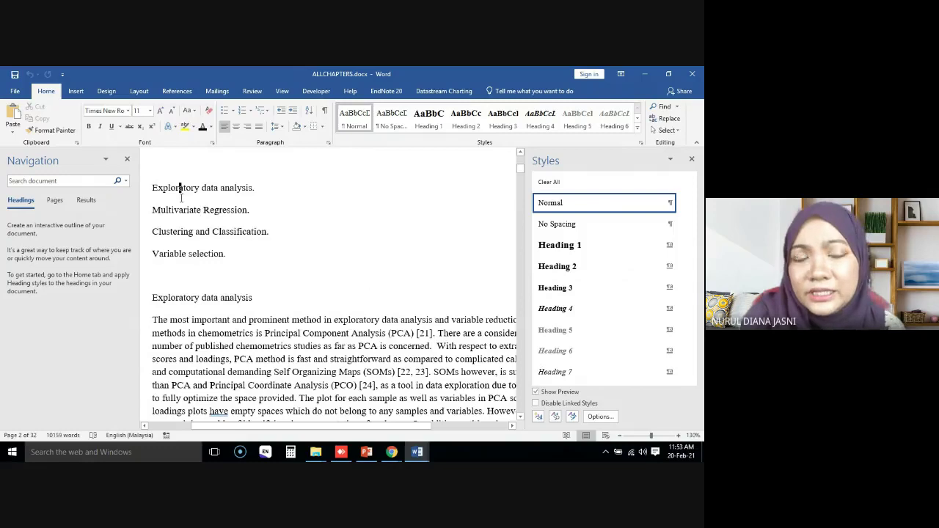
scroll(181, 198, up, 5)
scroll(181, 199, up, 5)
scroll(181, 201, up, 5)
scroll(182, 202, up, 5)
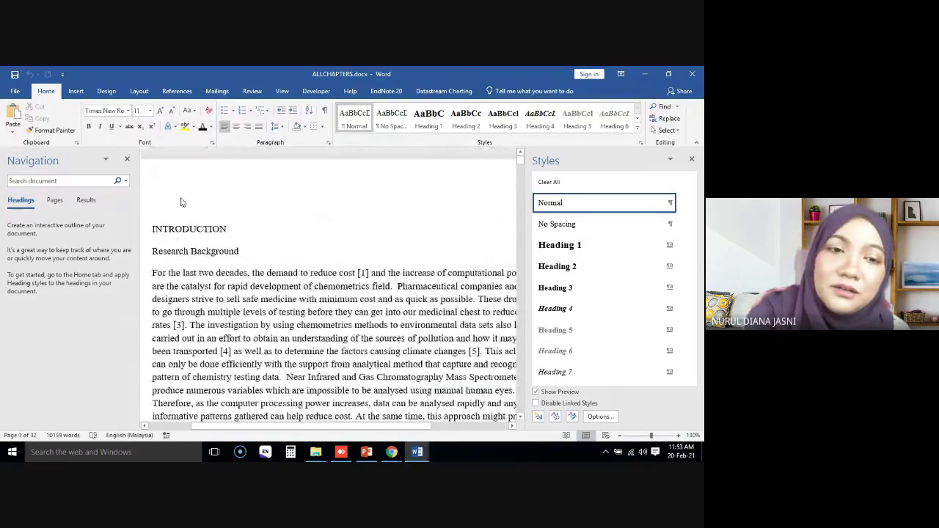
click(190, 229)
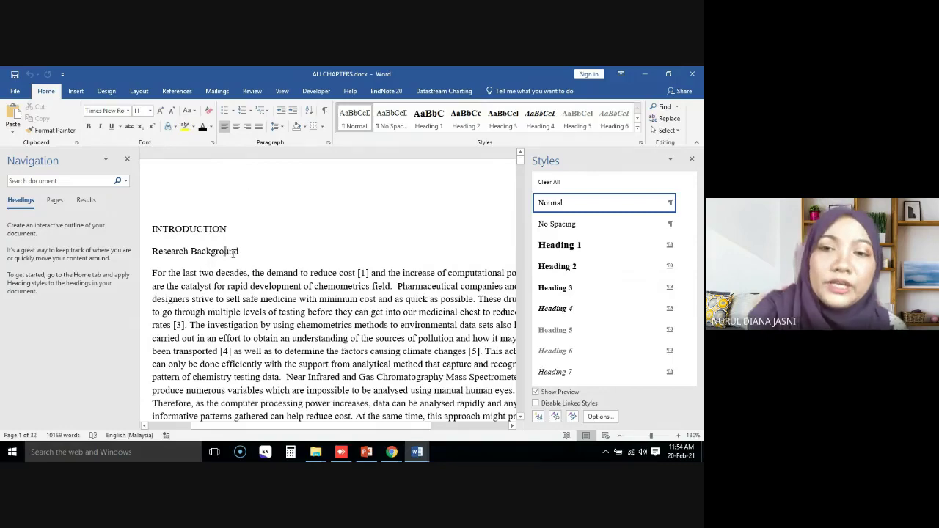
click(327, 92)
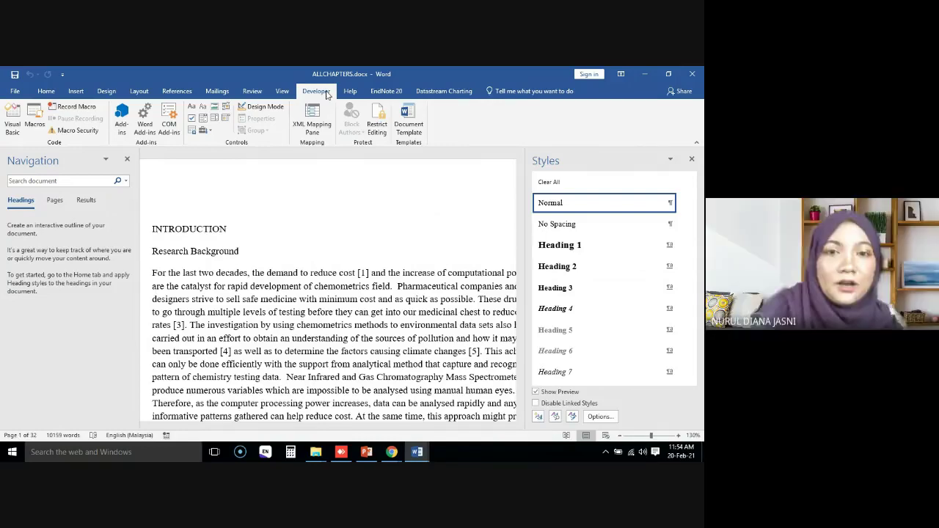
Step: Attach Desktop > LMS302 > TemplateUiTM > UiTMThesisTemplateV6(7).dotx with Automatically update document styles ticked
click(408, 134)
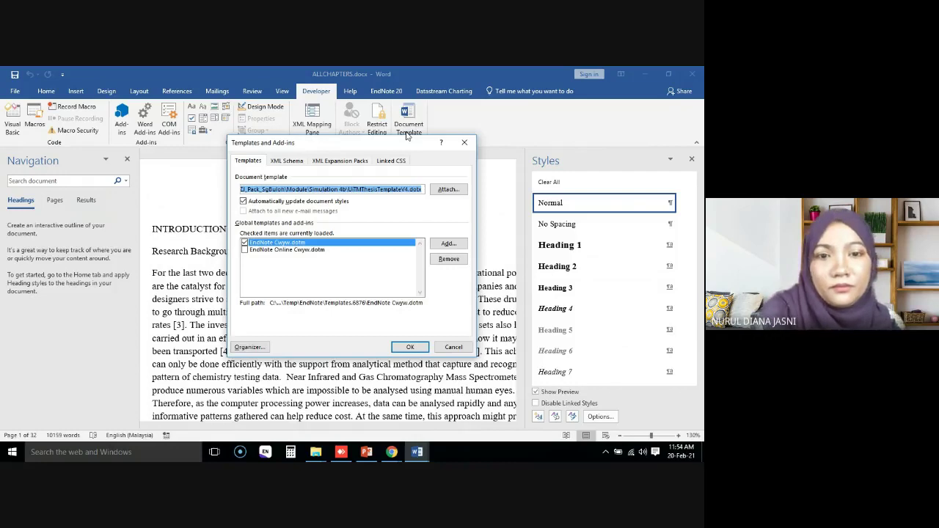
click(243, 202)
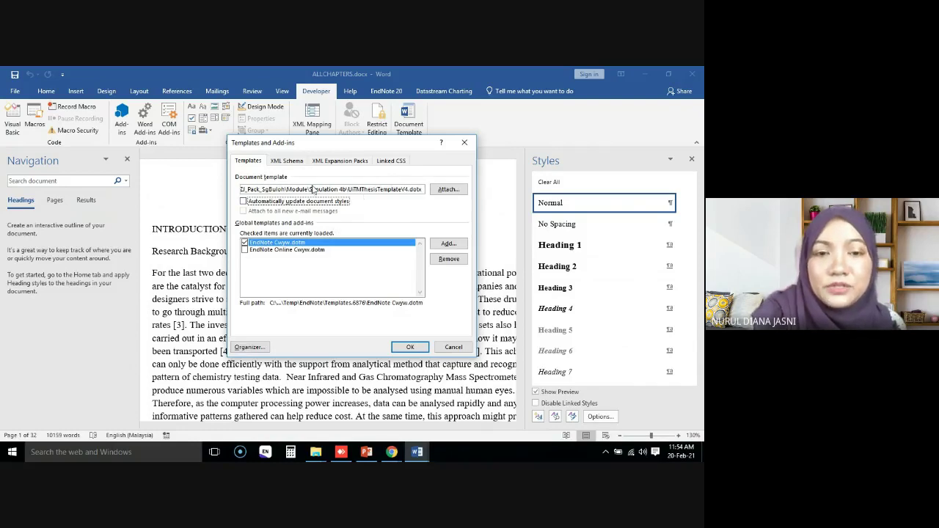
click(457, 191)
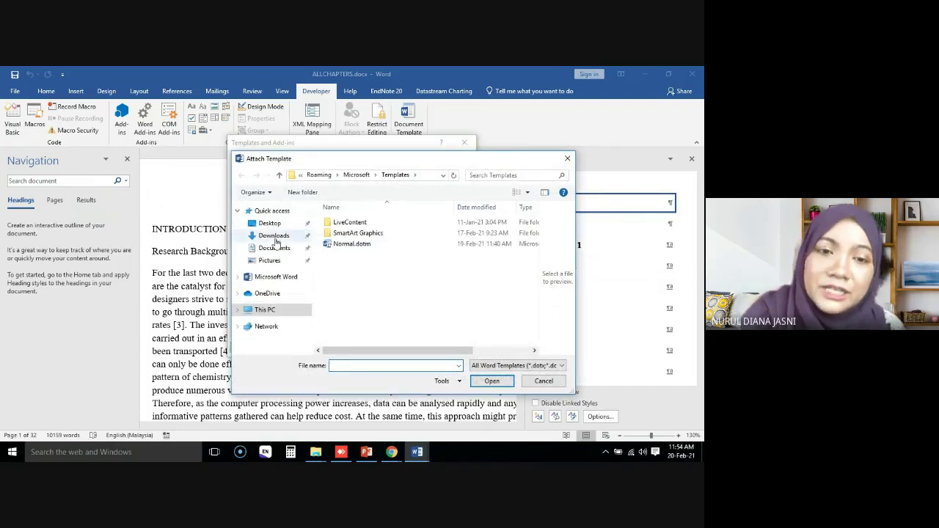
click(270, 224)
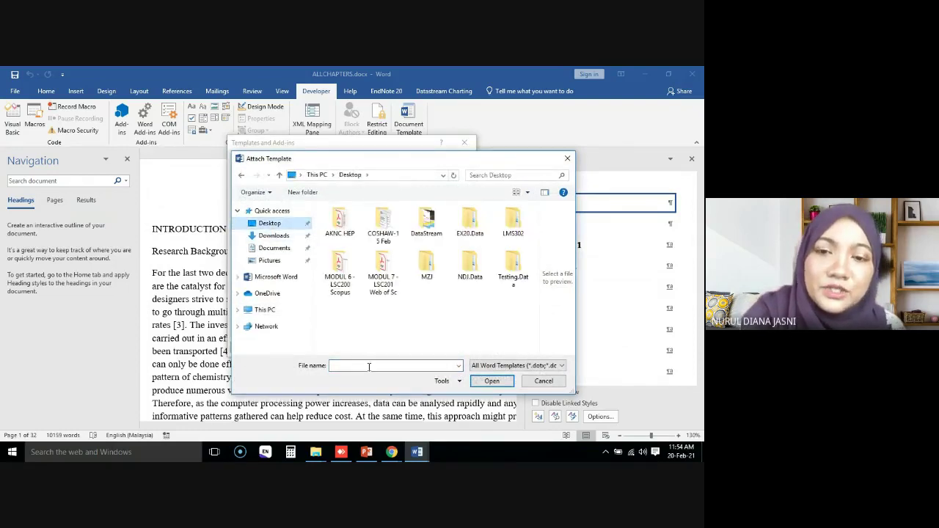
double_click(518, 233)
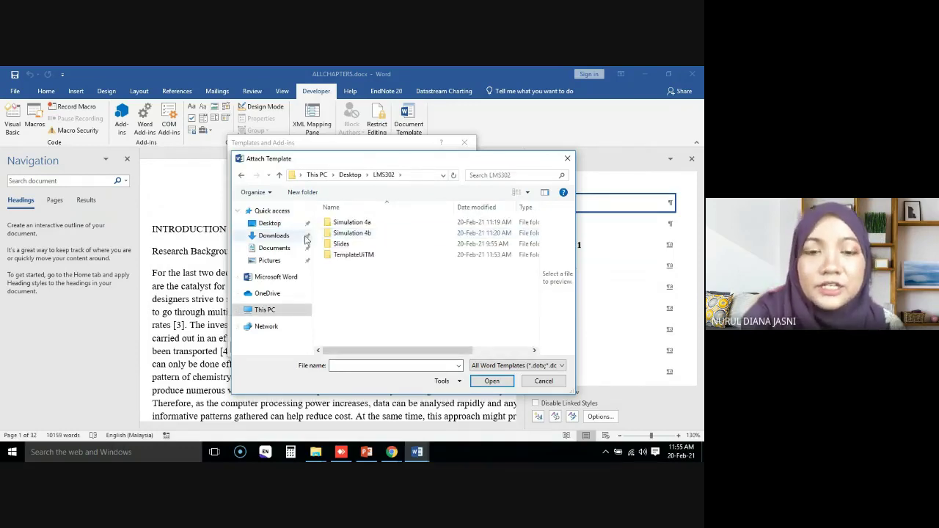
double_click(356, 255)
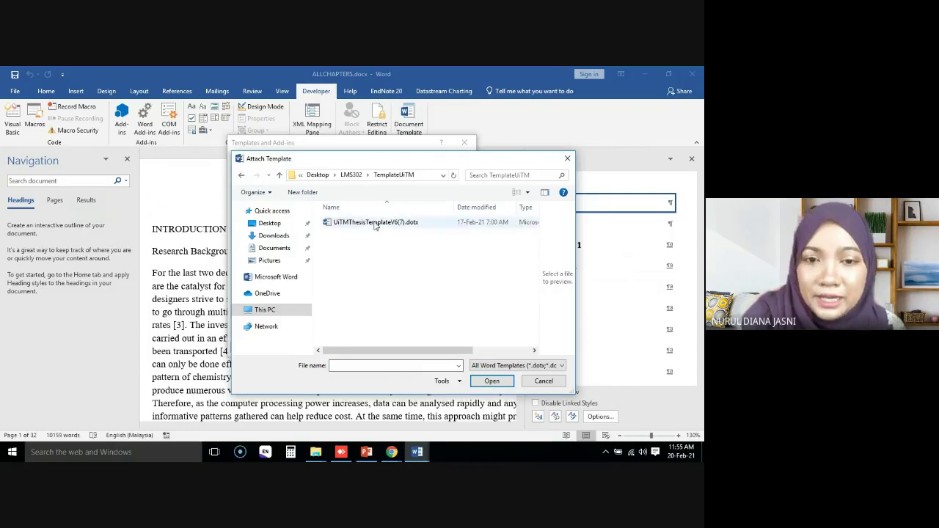
click(375, 223)
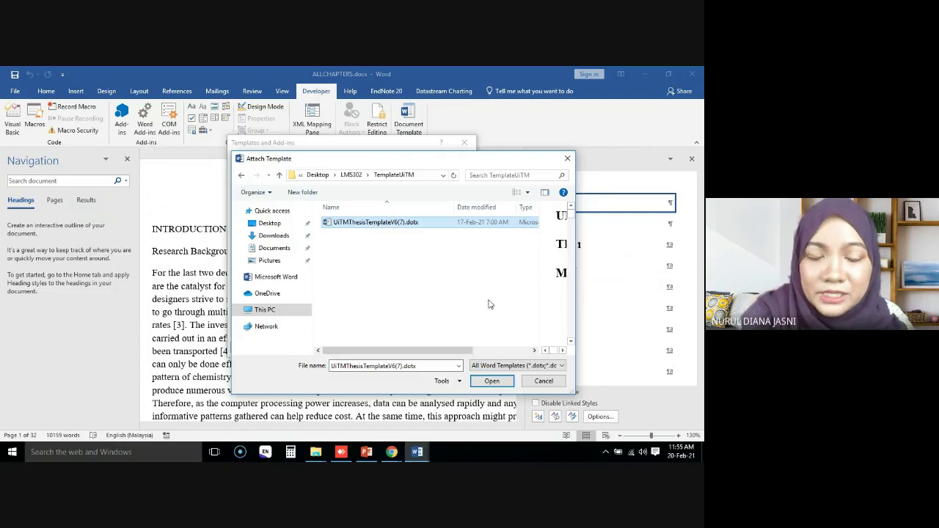
click(492, 381)
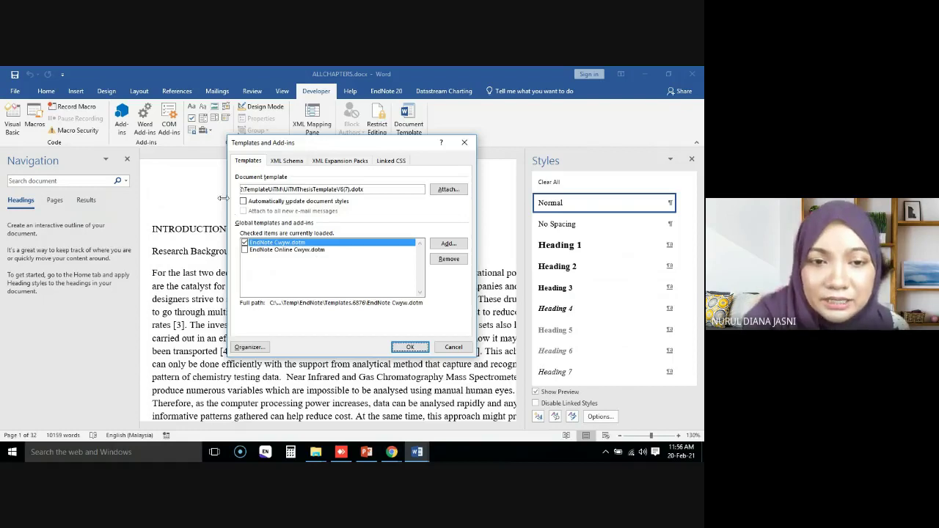
click(243, 202)
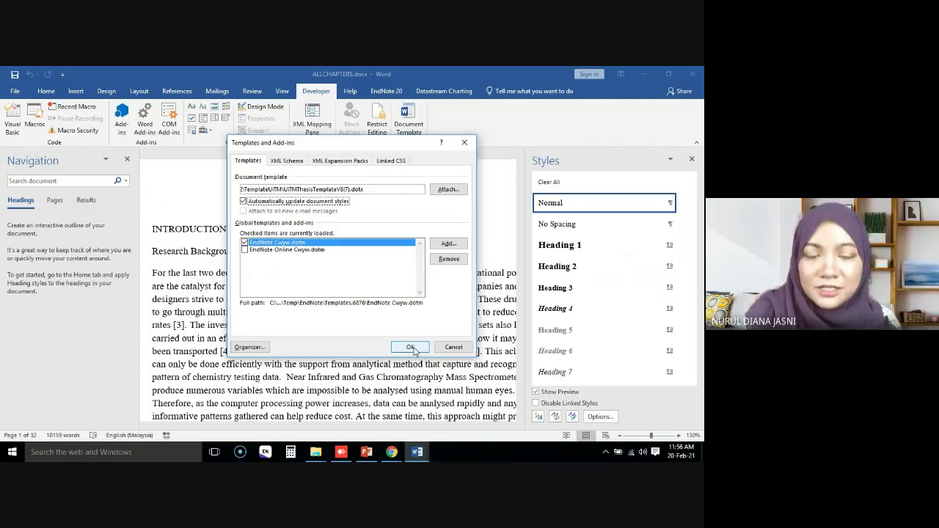
click(410, 347)
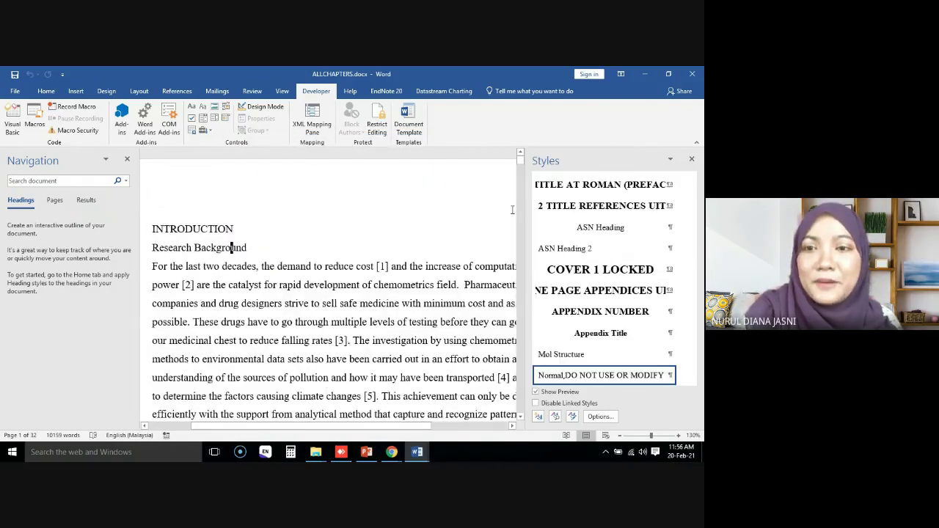
Step: Apply CHAPTER ONE HEADING 1 to INTRODUCTION and 1.1 Heading 2,UiTM2 to Research Background
scroll(655, 350, up, 1)
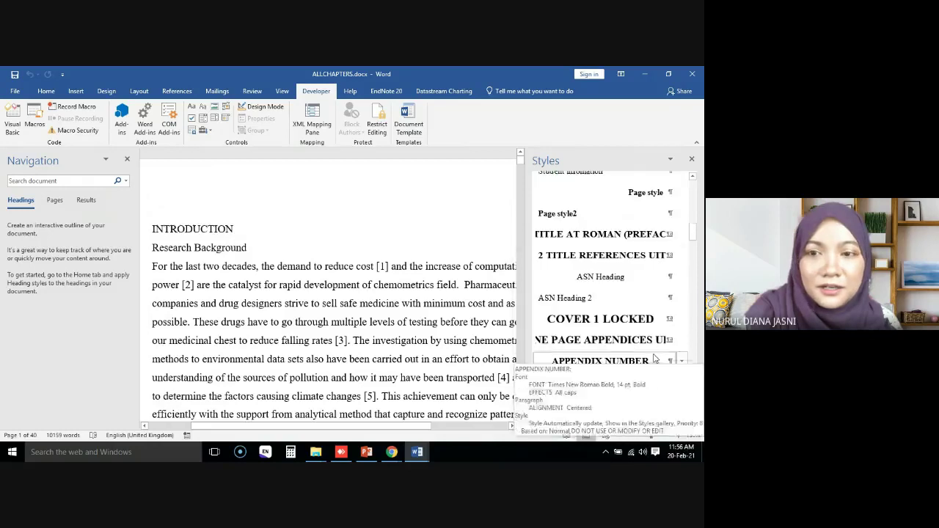
drag(692, 238, 692, 185)
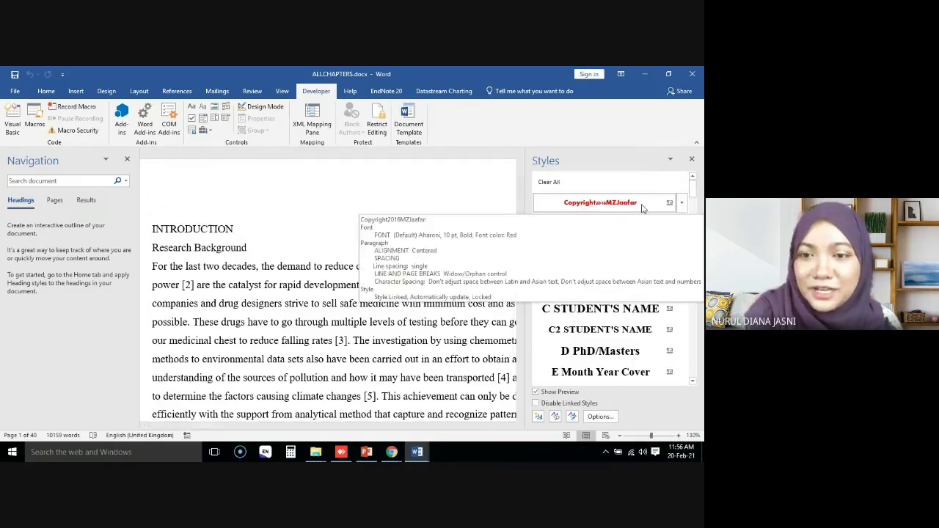
mouse_move(662, 227)
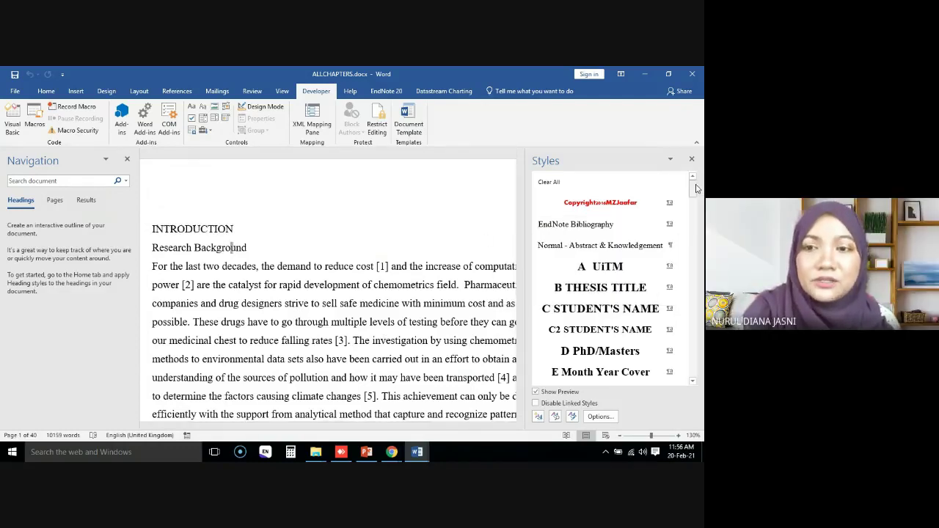
scroll(696, 208, down, 2)
scroll(696, 207, down, 5)
scroll(696, 207, down, 2)
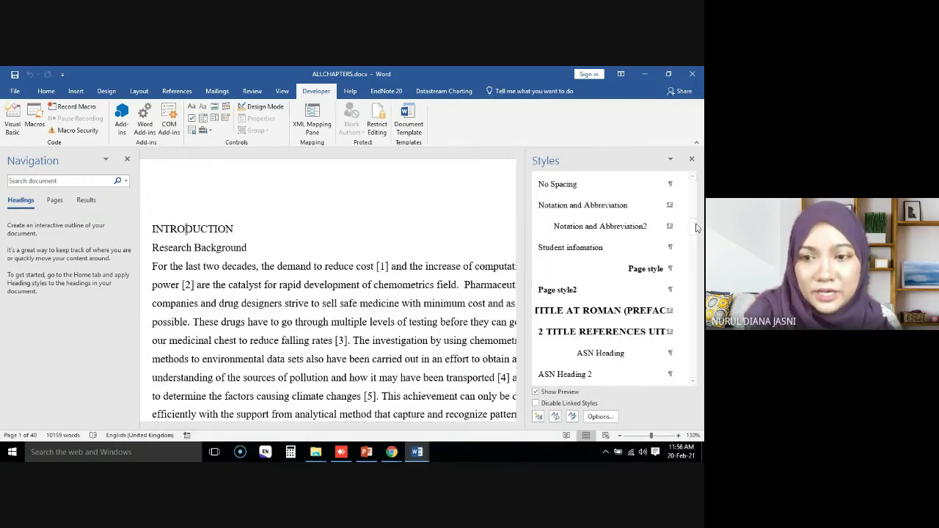
scroll(696, 252, down, 4)
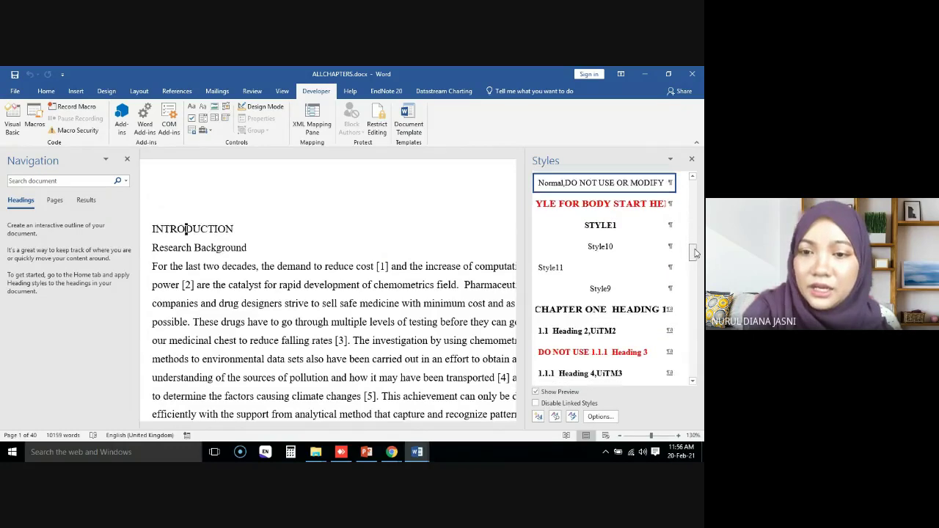
scroll(690, 253, down, 1)
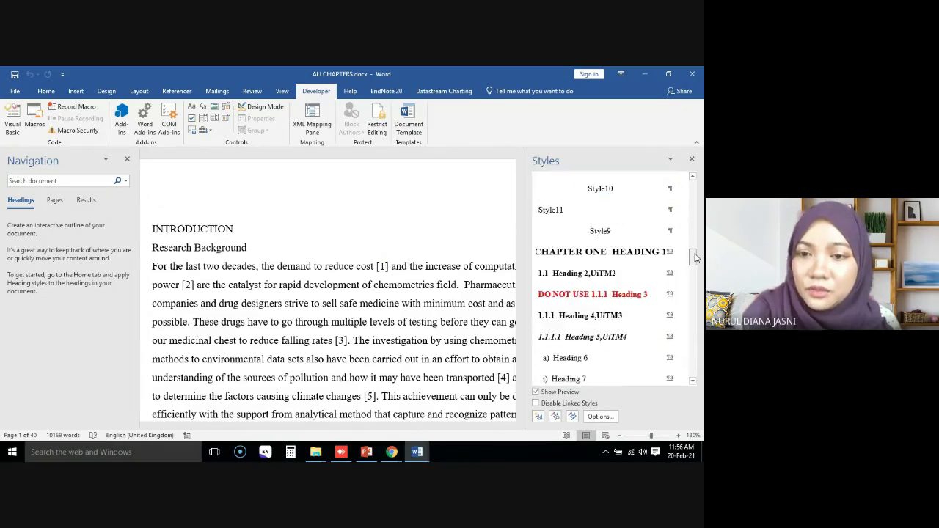
click(598, 251)
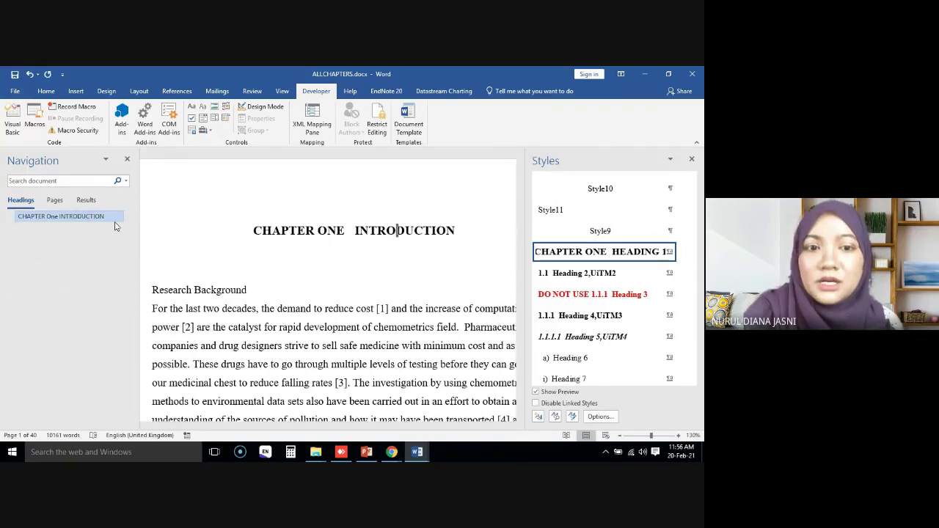
click(222, 291)
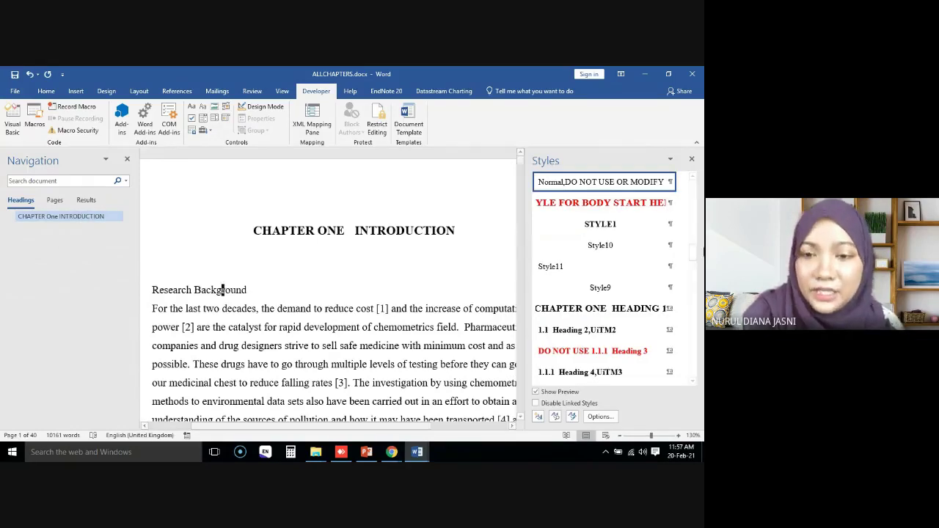
click(603, 334)
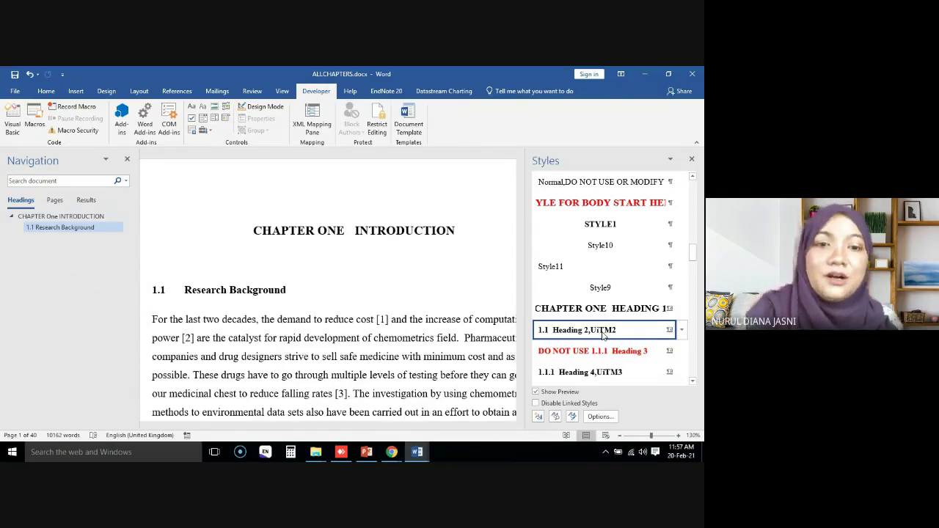
Step: Move to the Exploratory data analysis section and bring up the open Word windows
scroll(333, 356, down, 2)
scroll(332, 355, down, 5)
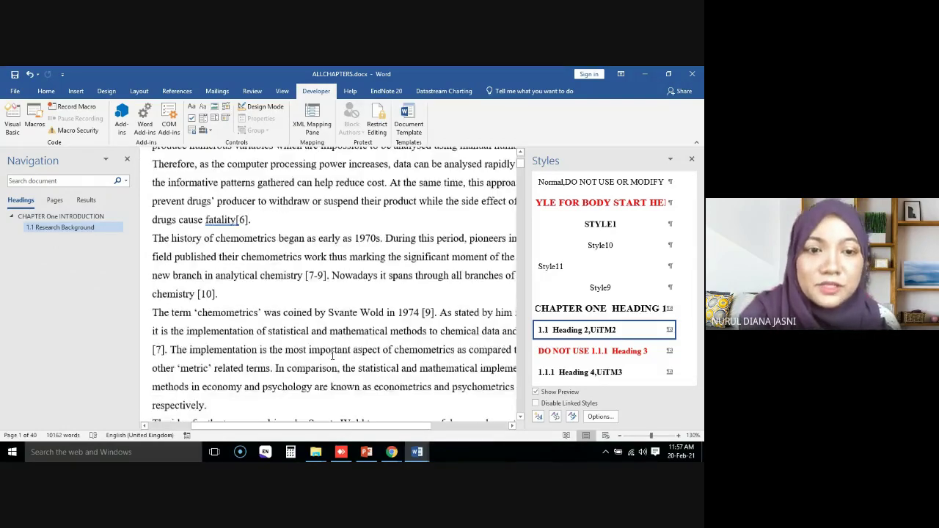
scroll(294, 351, down, 1)
scroll(257, 345, down, 3)
scroll(229, 341, down, 3)
scroll(229, 341, down, 4)
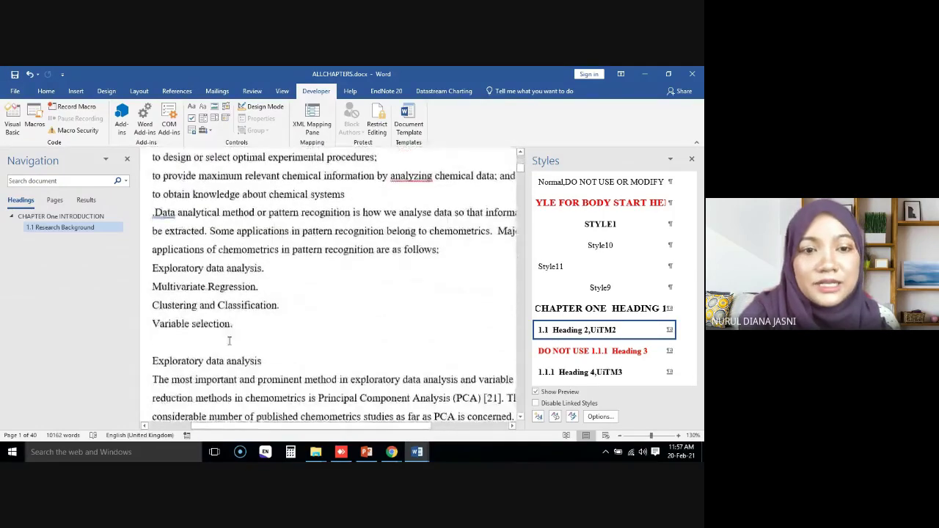
click(154, 268)
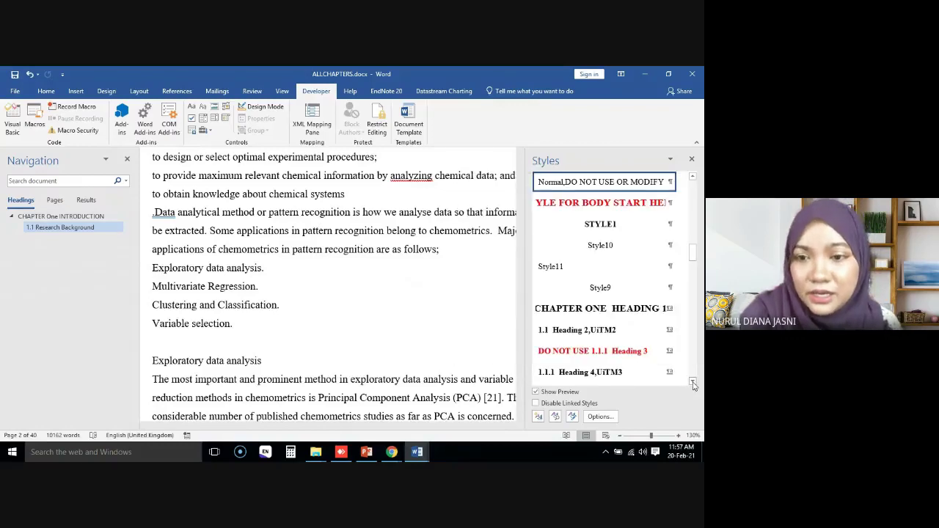
drag(693, 256, 693, 270)
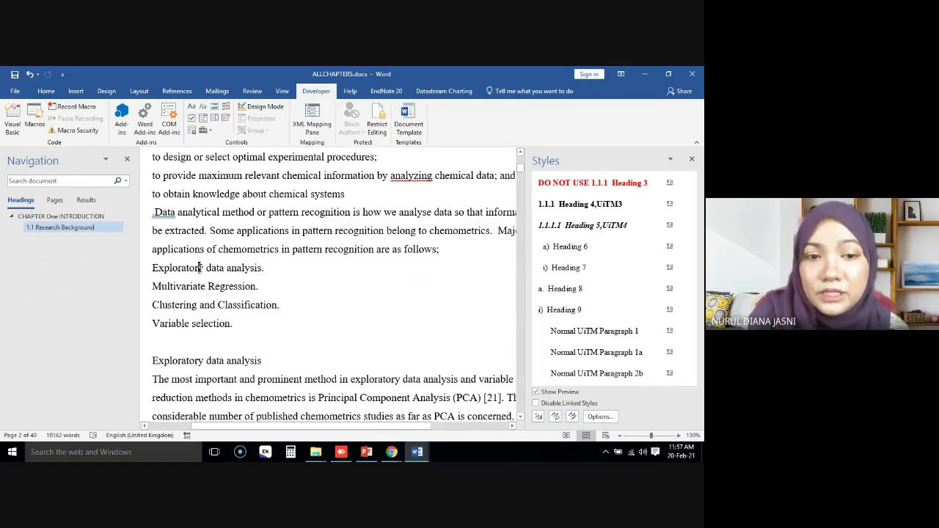
click(416, 452)
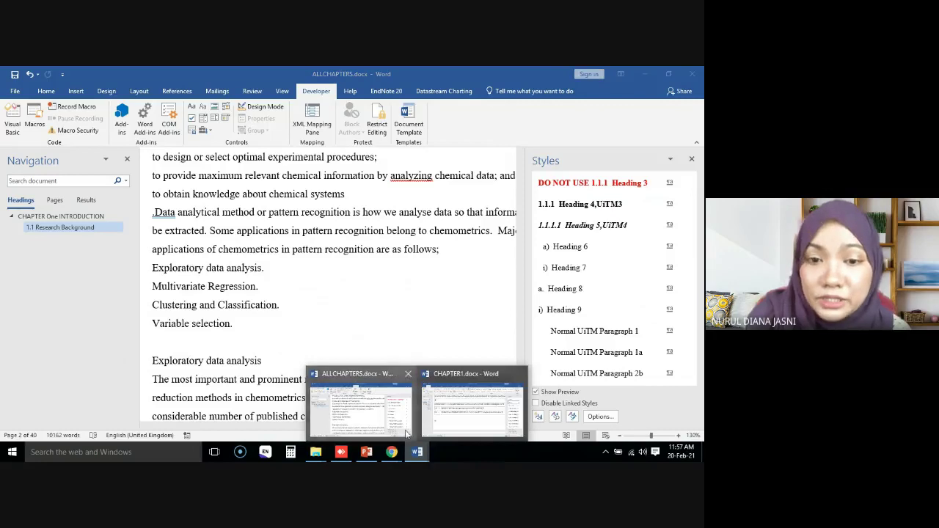
Step: Open the recent template UiTMThesisTemplateV6(7).dotx
click(360, 403)
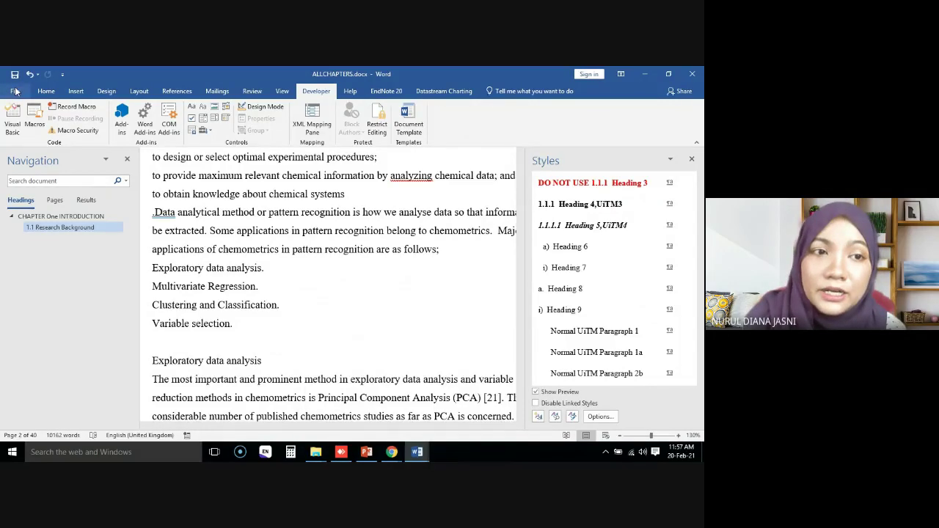
click(15, 90)
click(20, 154)
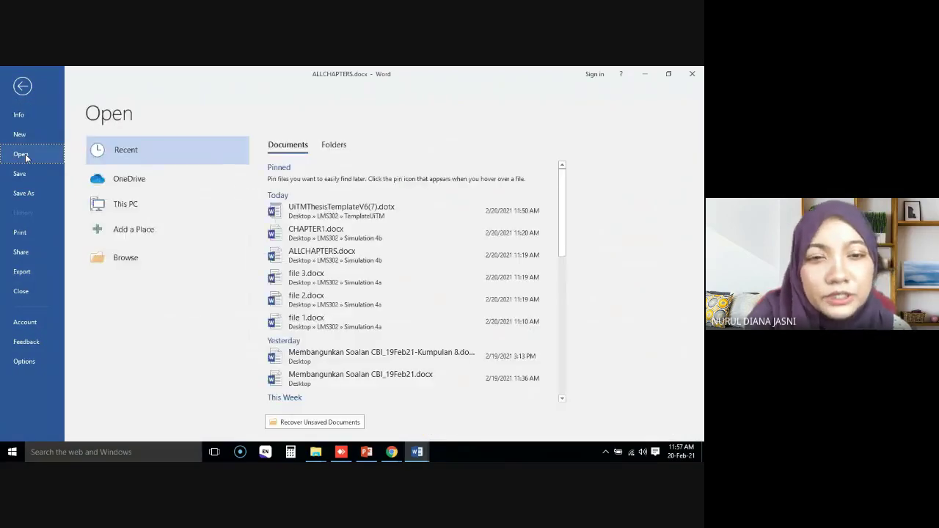
click(349, 210)
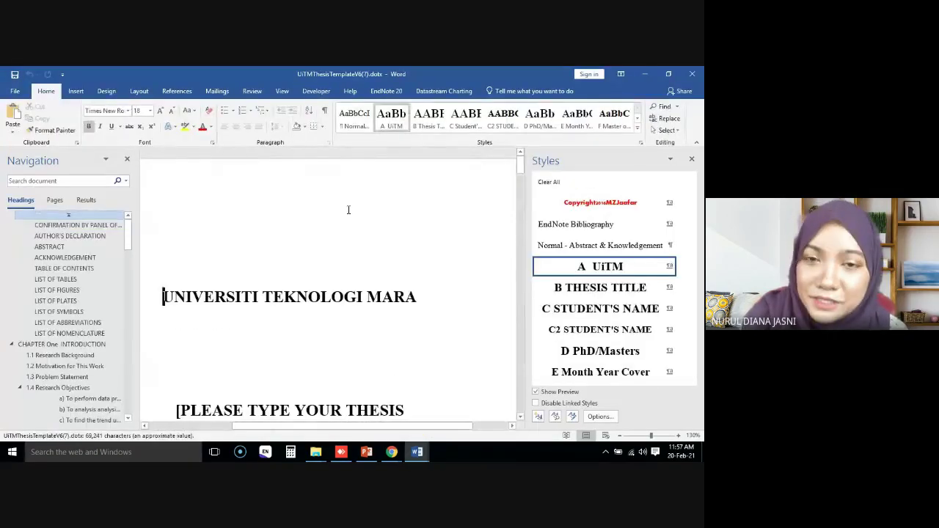
Step: Save the template to the Desktop as the Word document My Thesis NDJ.docx
click(11, 92)
click(27, 193)
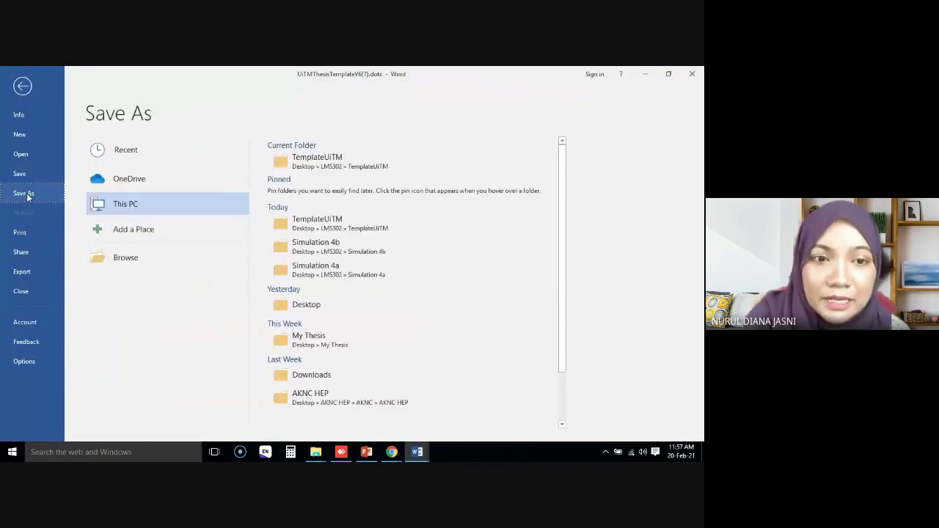
click(308, 304)
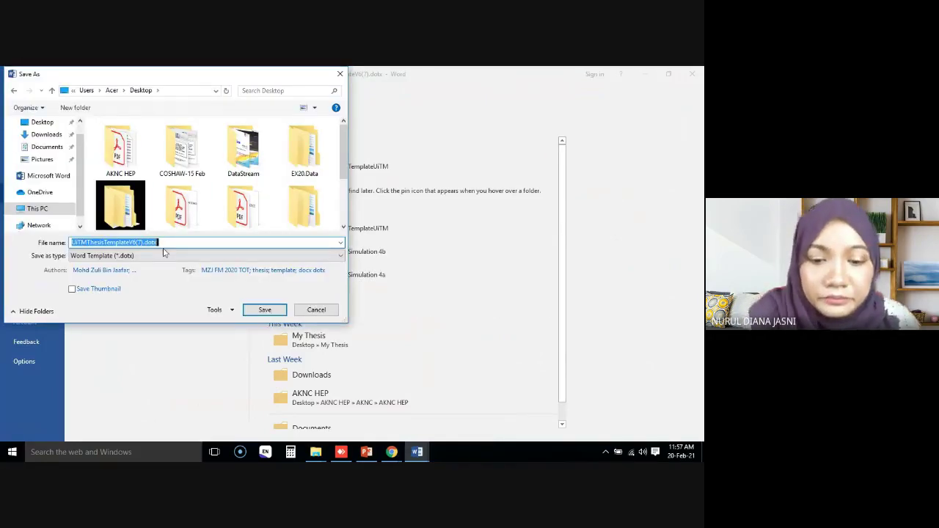
text(My Thesis )
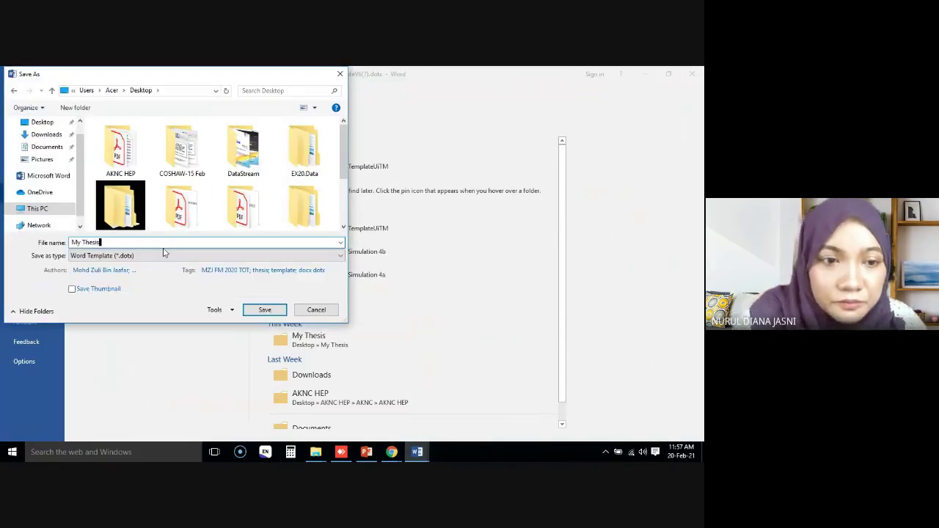
text(NDJ)
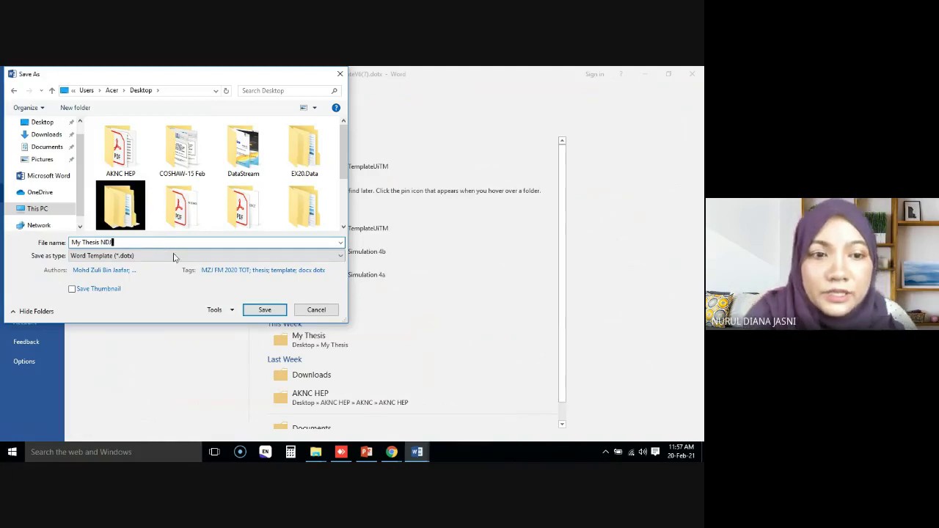
click(175, 256)
click(163, 266)
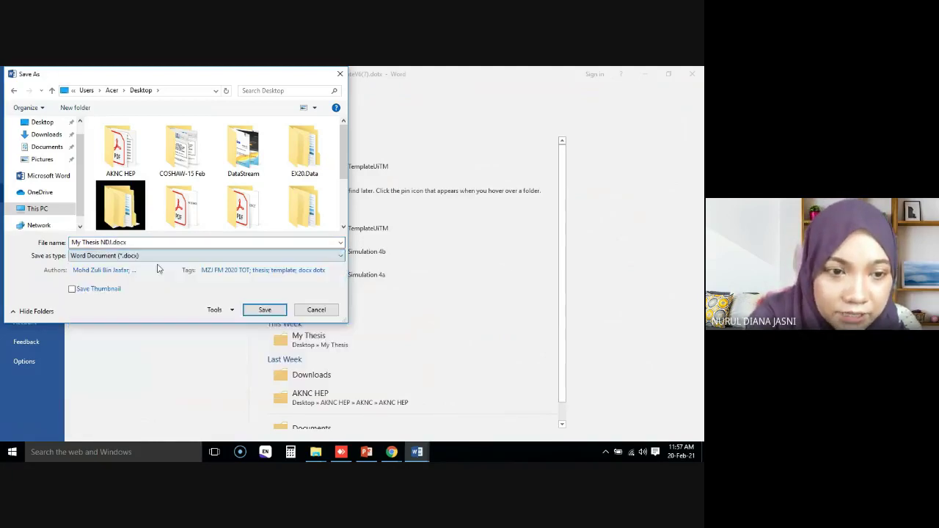
click(266, 311)
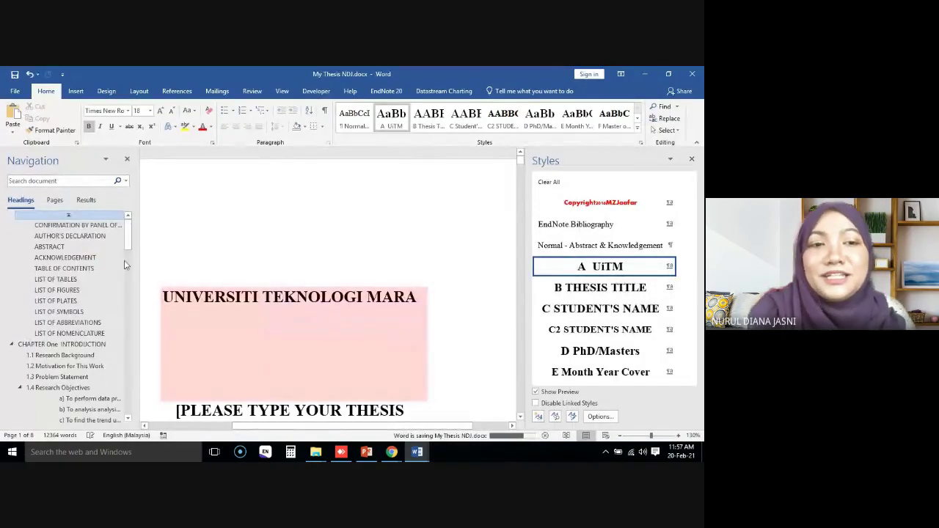
Step: Restyle the CONFIRMATION BY PANEL OF EXAMINERS heading with B THESIS TITLE, after trying Copyright and A UiTM
click(83, 269)
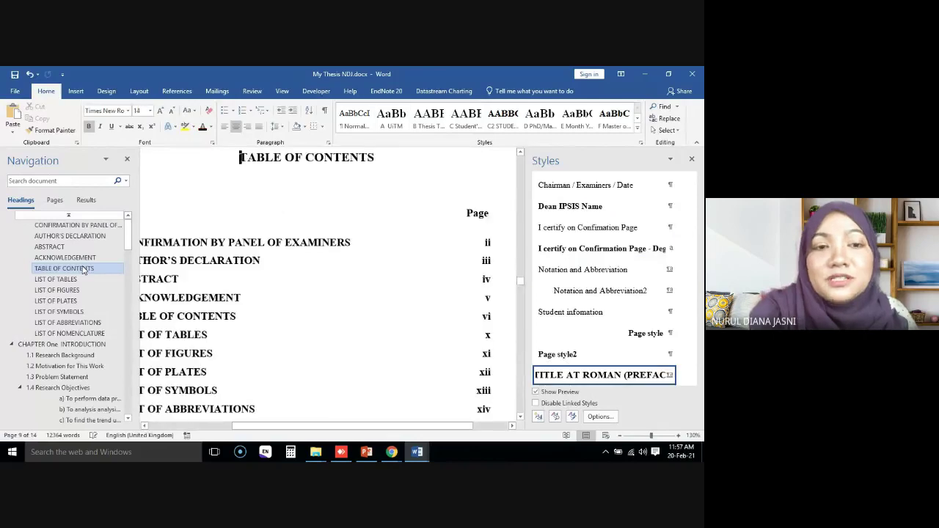
click(72, 226)
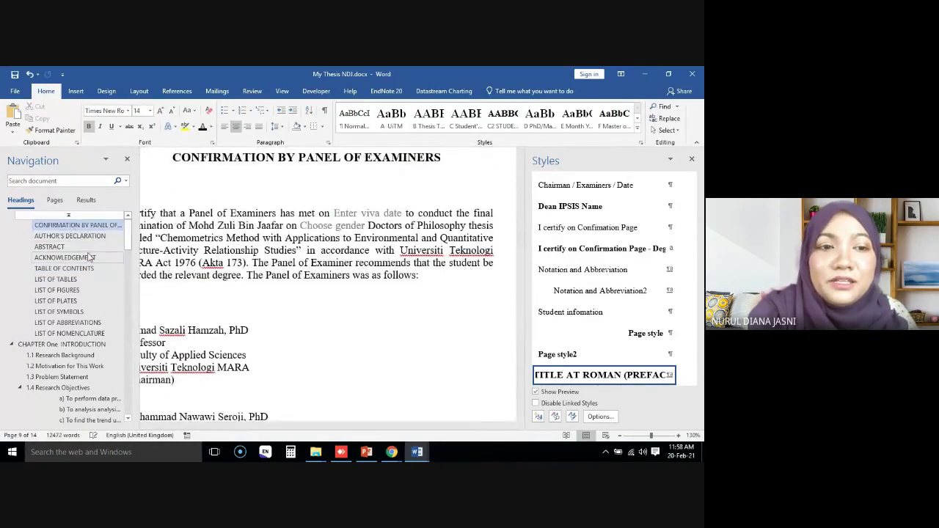
scroll(682, 222, up, 10)
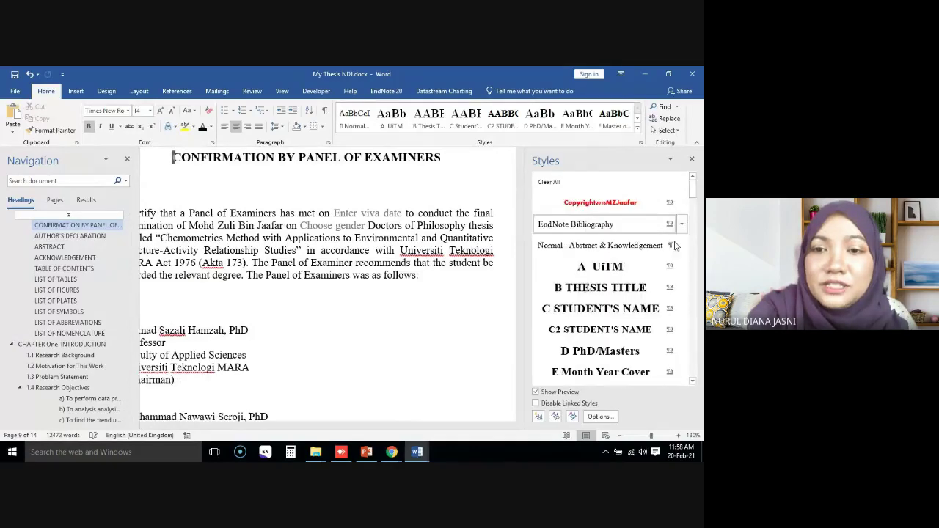
click(621, 204)
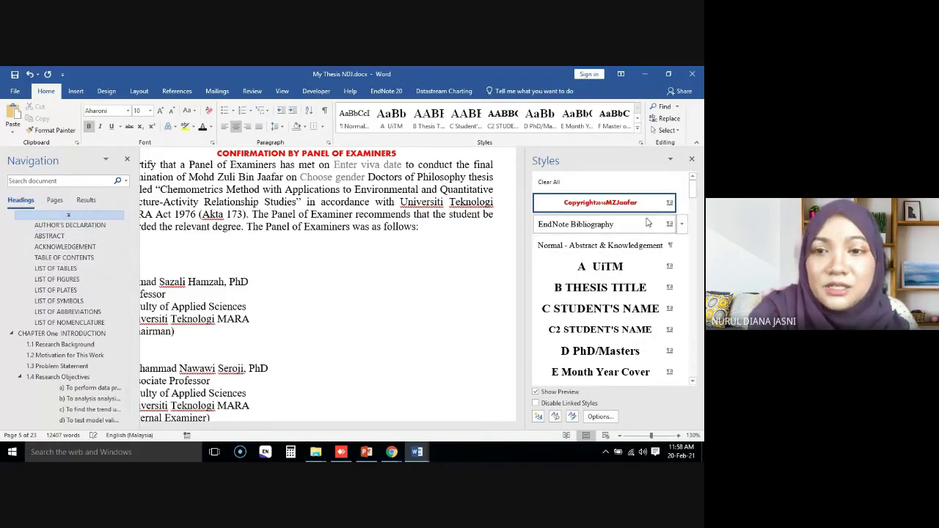
click(613, 268)
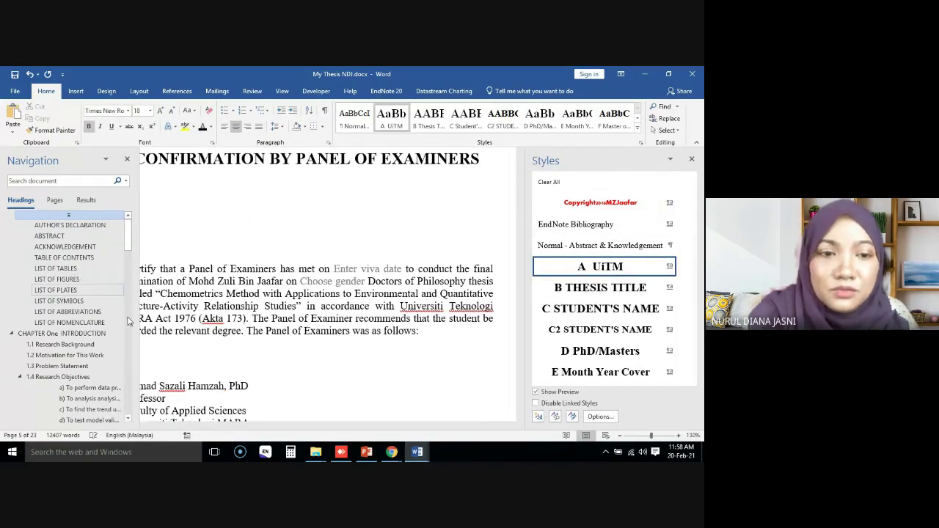
click(620, 435)
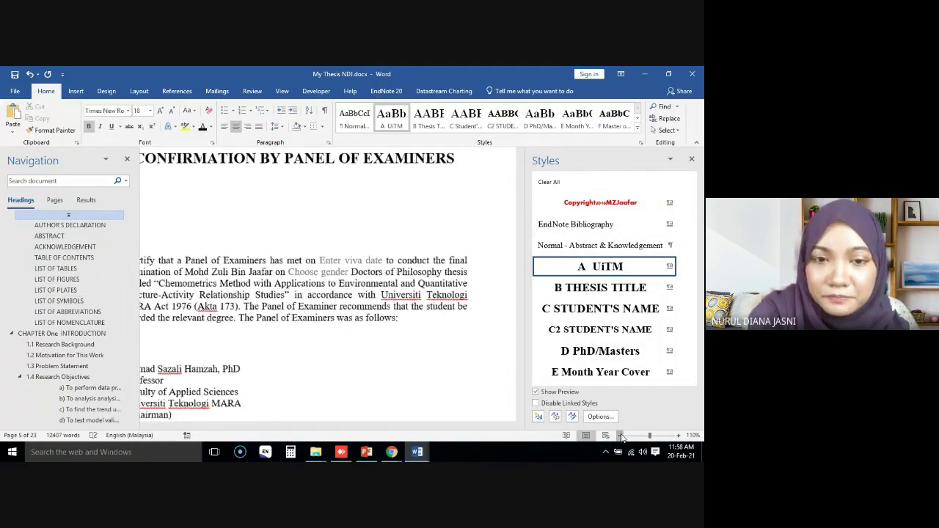
click(619, 435)
click(620, 435)
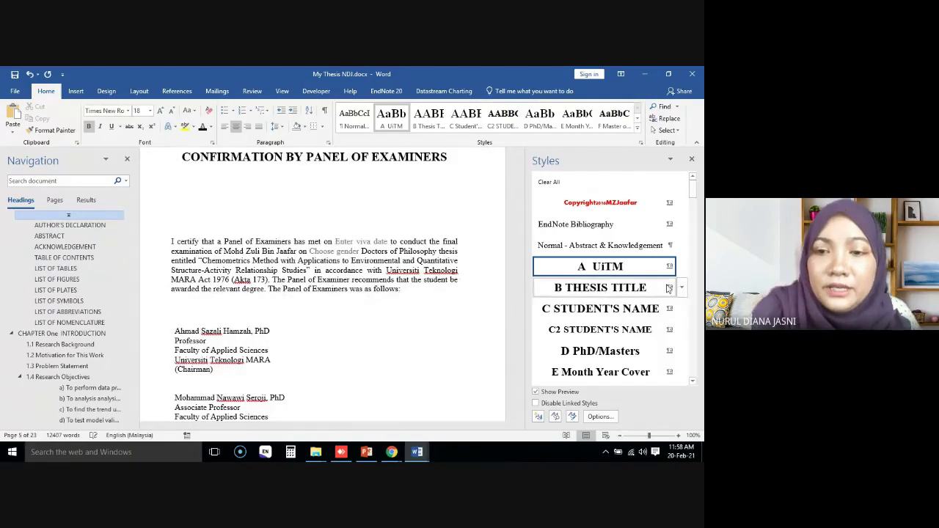
click(627, 291)
Step: Scroll back up to the cover page's UNIVERSITI TEKNOLOGI MARA heading
scroll(436, 296, up, 10)
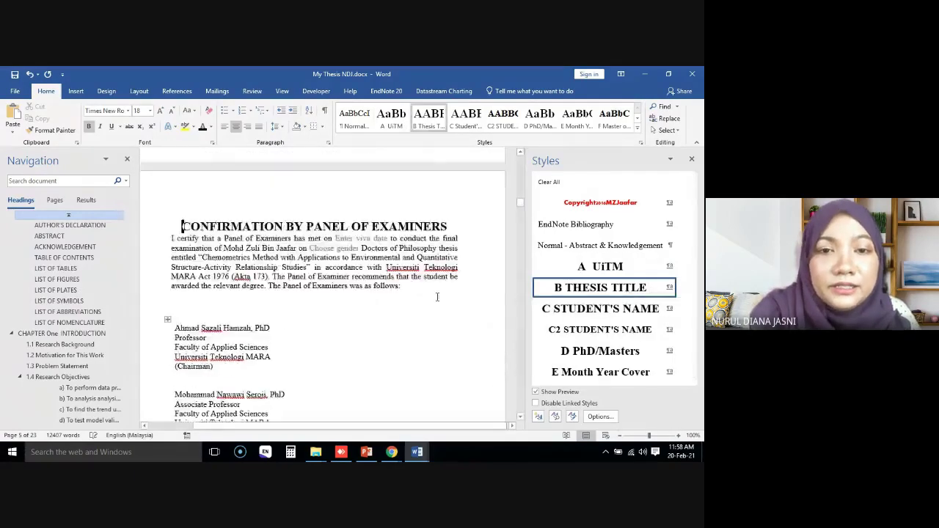
scroll(437, 297, up, 5)
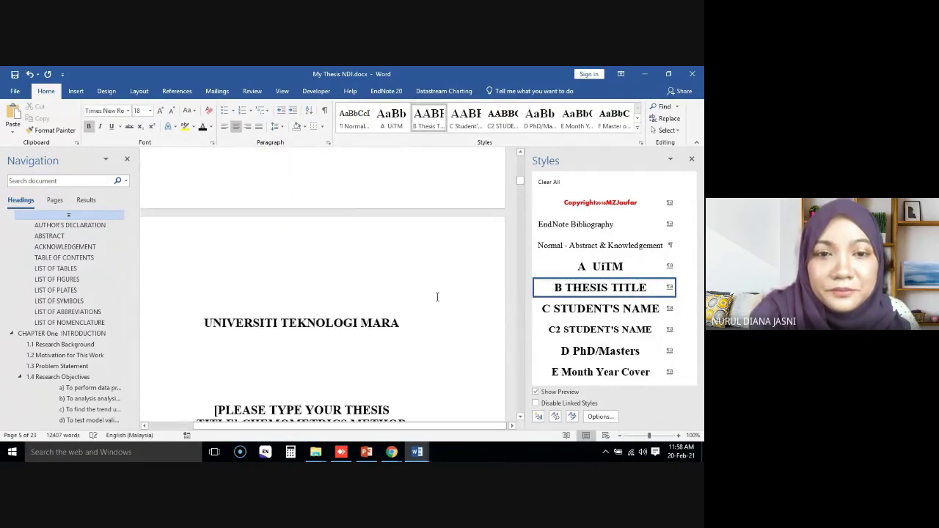
click(301, 324)
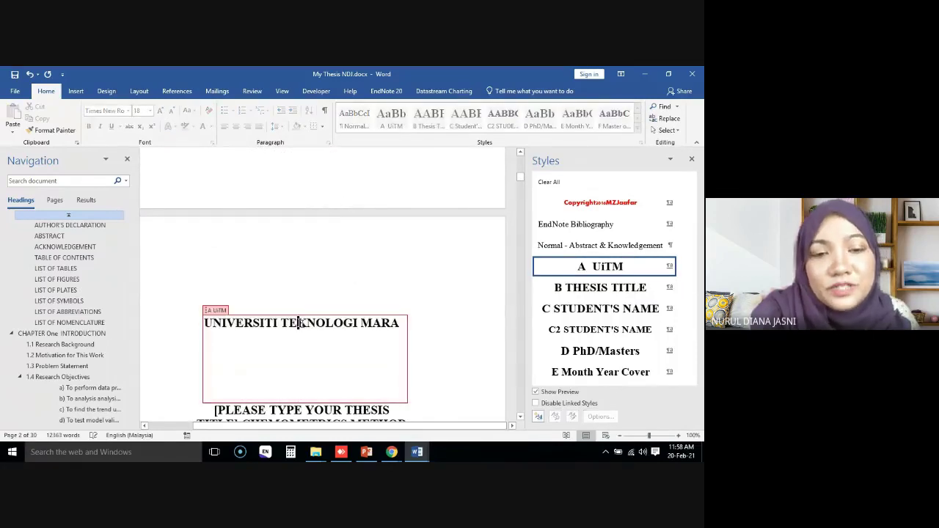
Step: Attempt to edit the locked UNIVERSITI TEKNOLOGI MARA heading, then show the Developer tab
key(BackSpace)
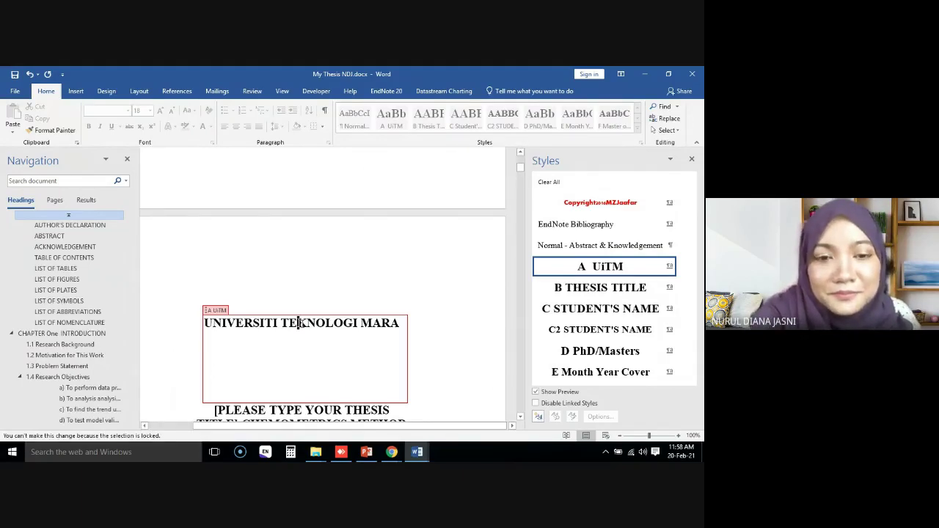
click(277, 322)
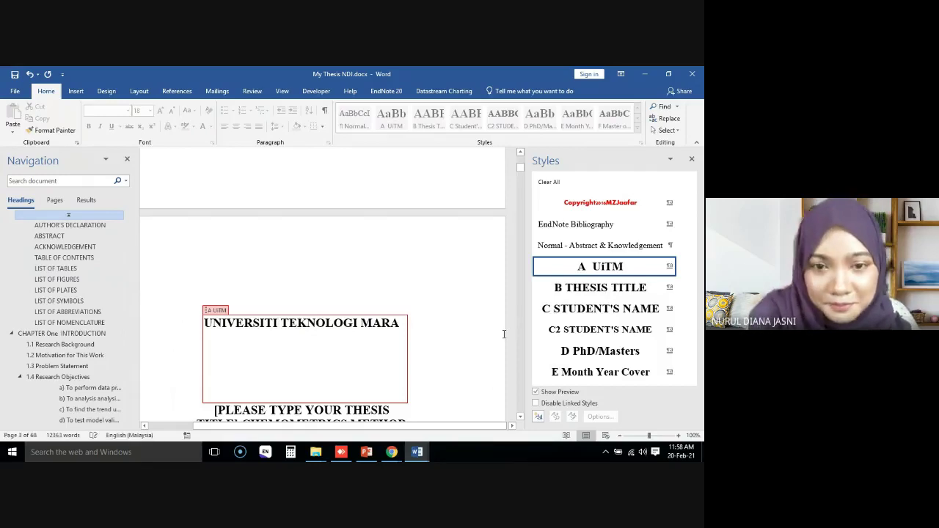
scroll(465, 361, down, 3)
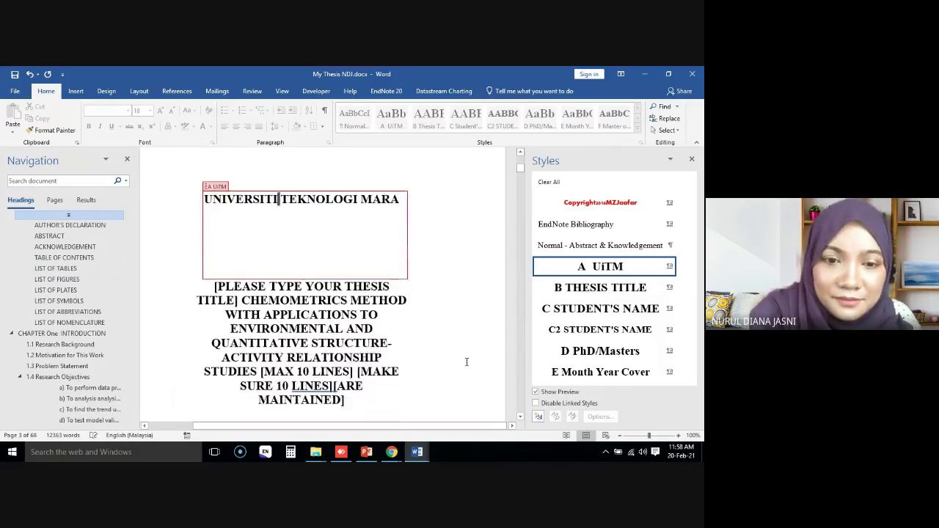
scroll(465, 360, down, 1)
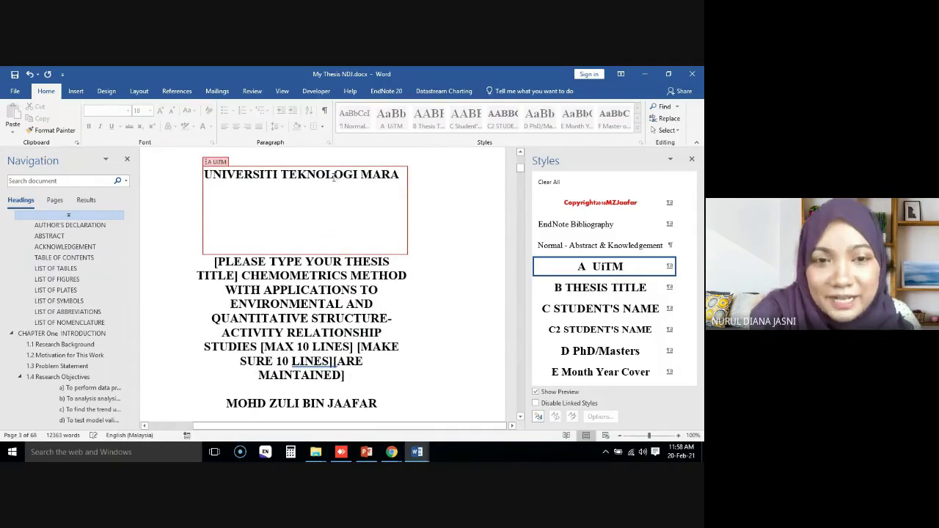
click(316, 91)
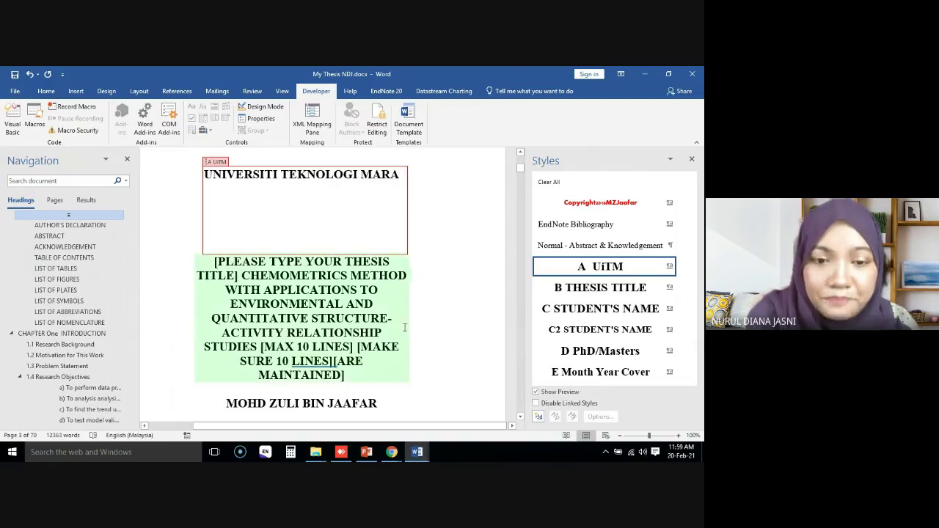
scroll(404, 327, down, 3)
scroll(404, 327, down, 2)
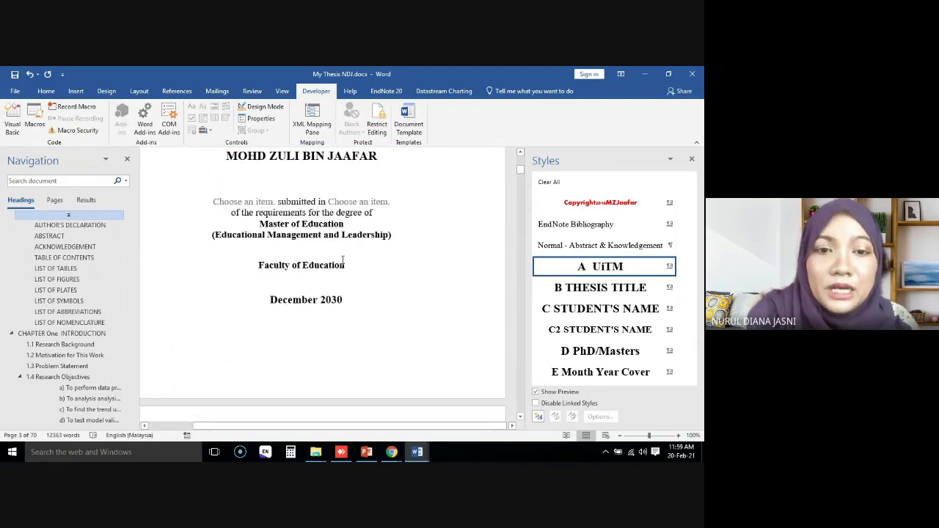
click(306, 225)
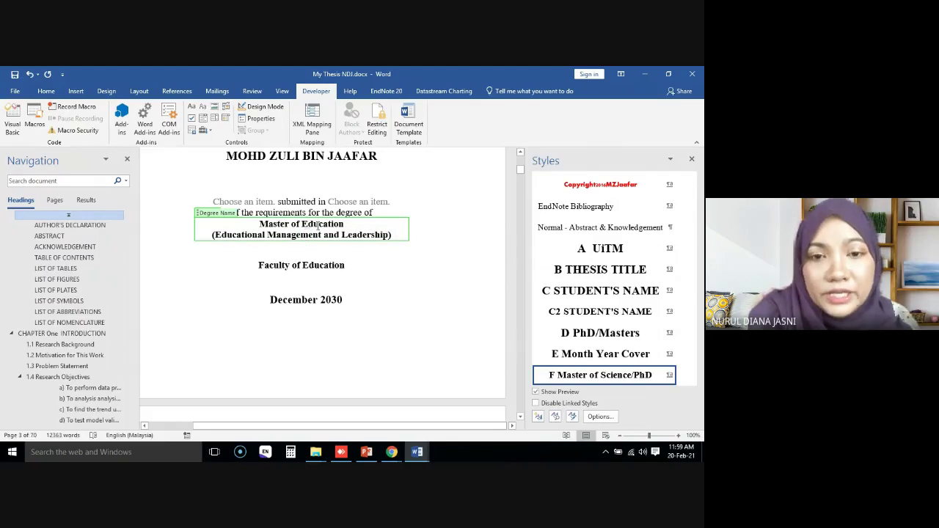
click(255, 204)
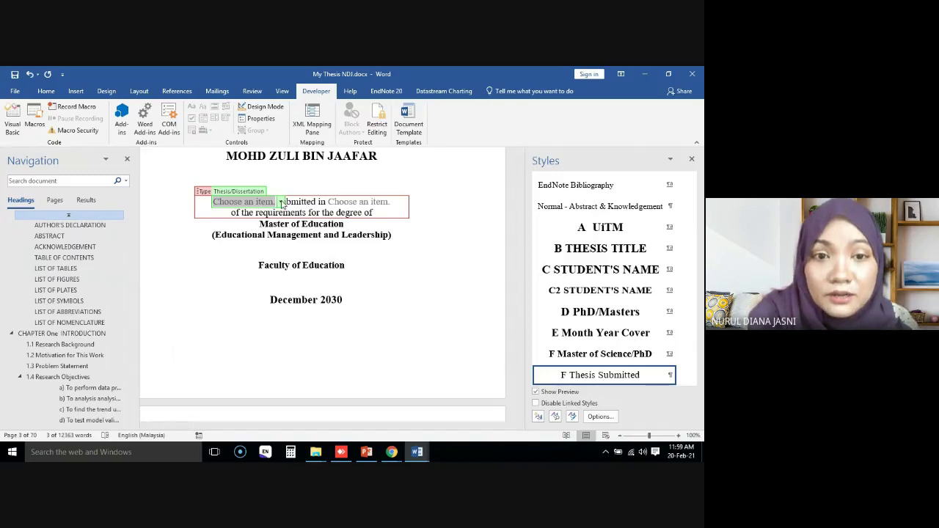
click(279, 202)
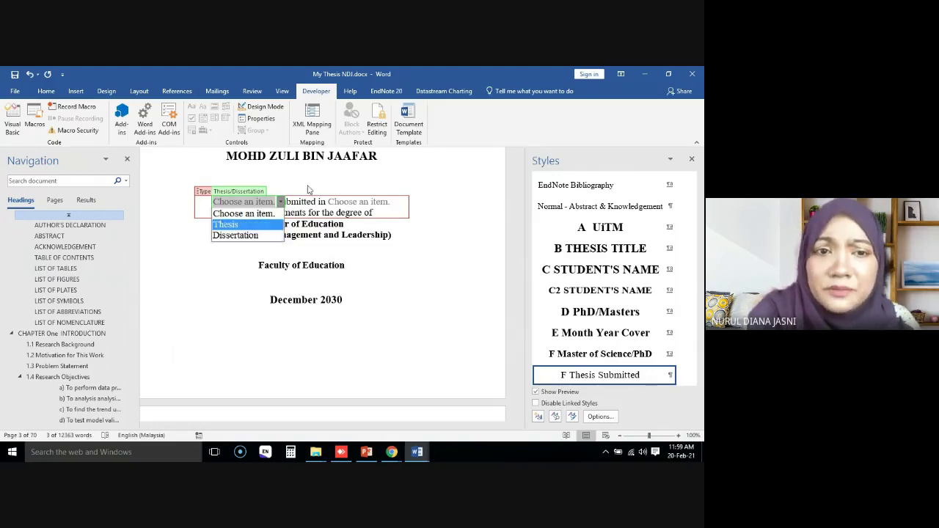
click(266, 121)
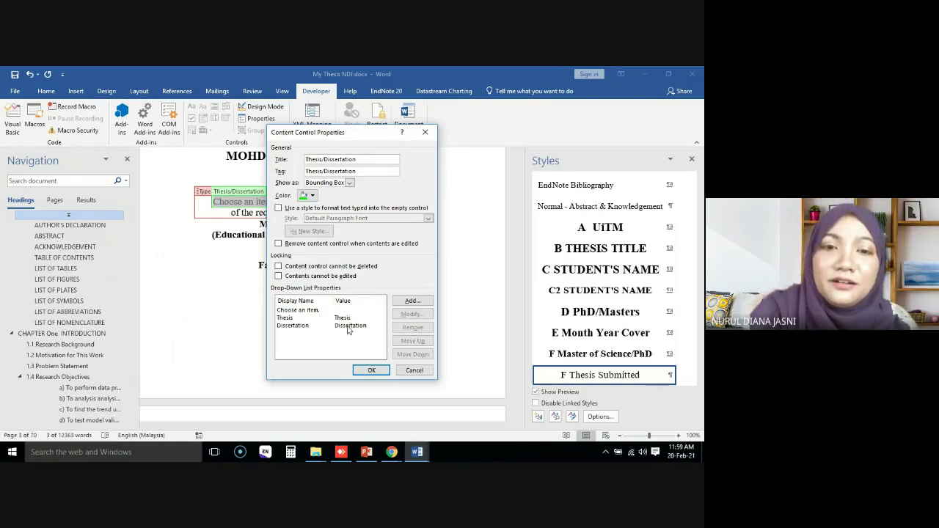
click(411, 370)
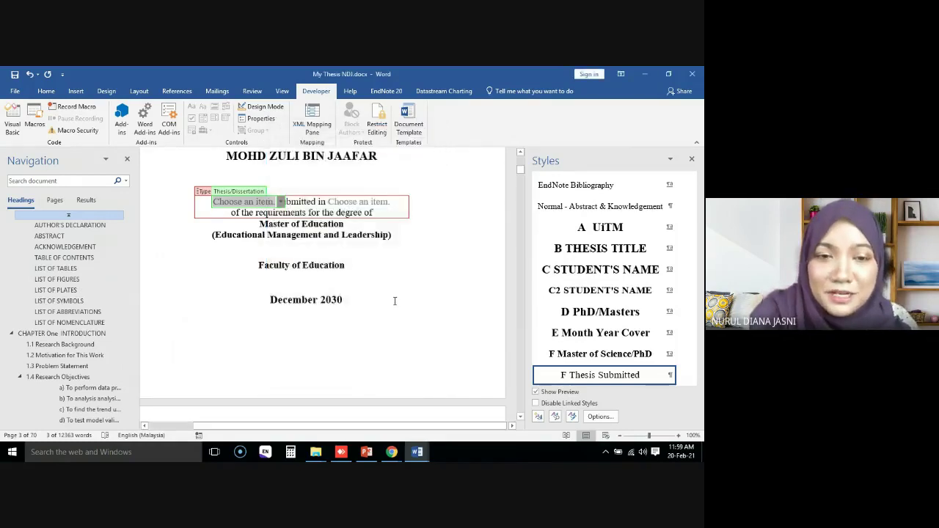
scroll(394, 301, up, 4)
scroll(366, 279, up, 1)
click(319, 248)
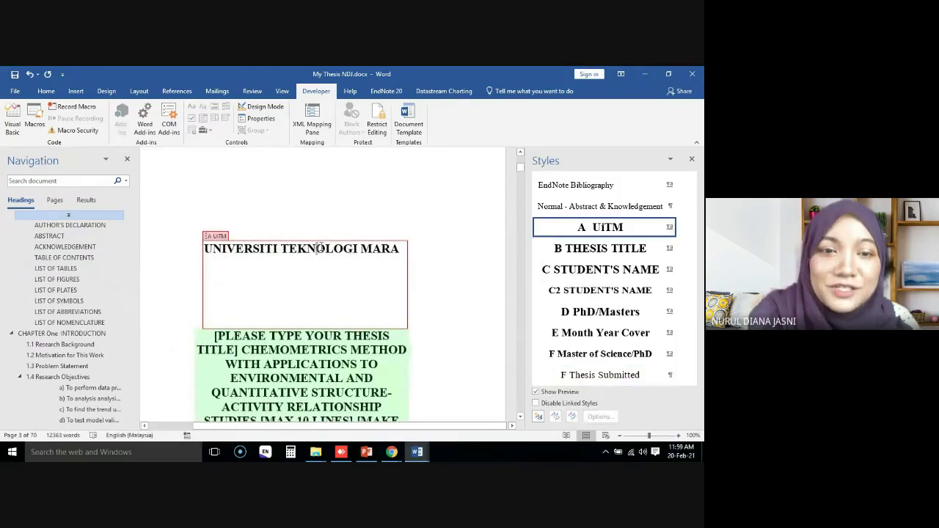
Step: View the university heading's Content Control Properties and close them unchanged
click(258, 118)
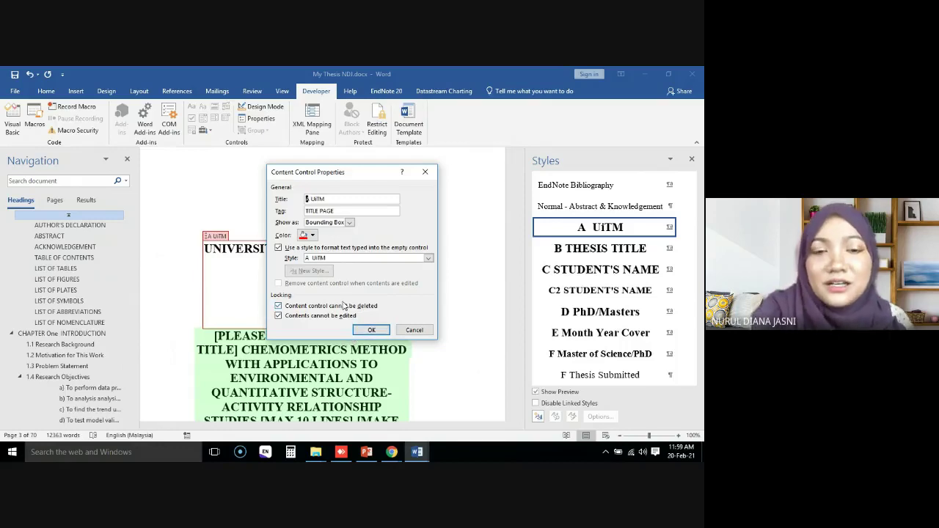
click(414, 331)
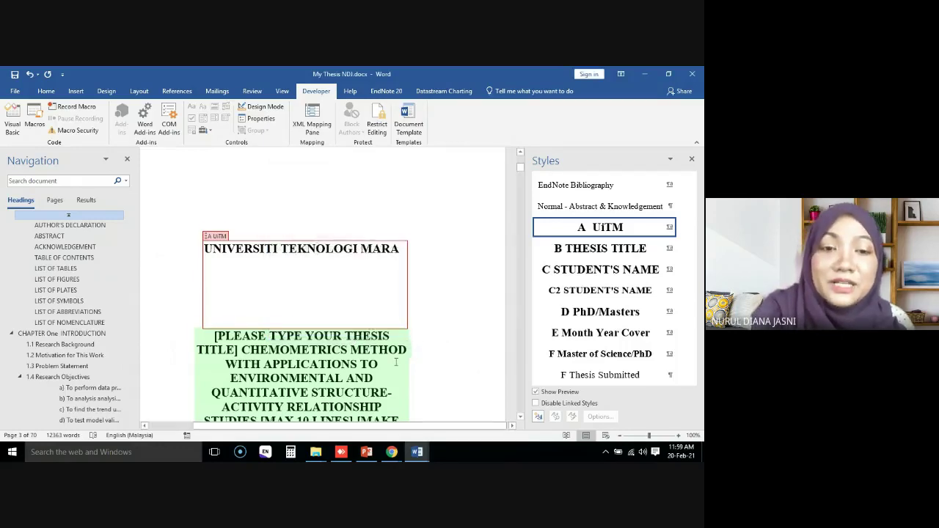
scroll(395, 362, down, 3)
scroll(395, 361, down, 3)
scroll(305, 296, down, 2)
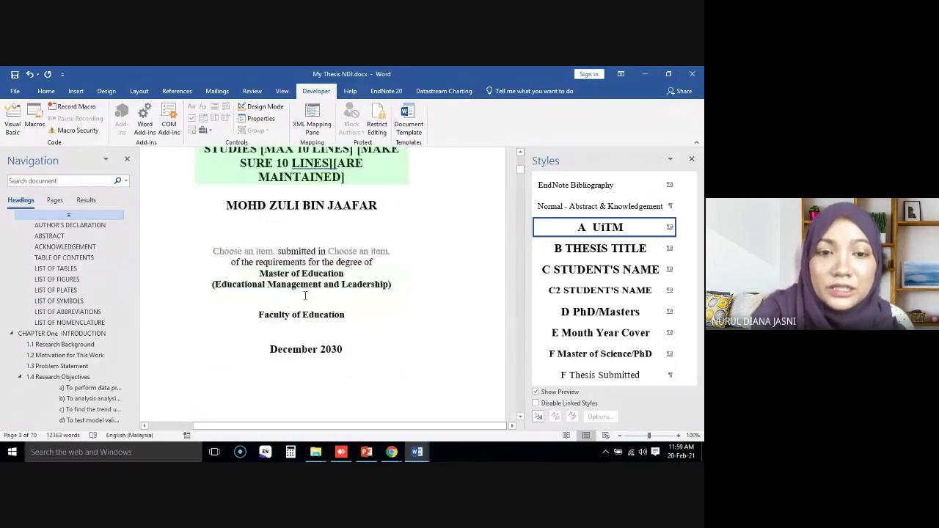
click(319, 272)
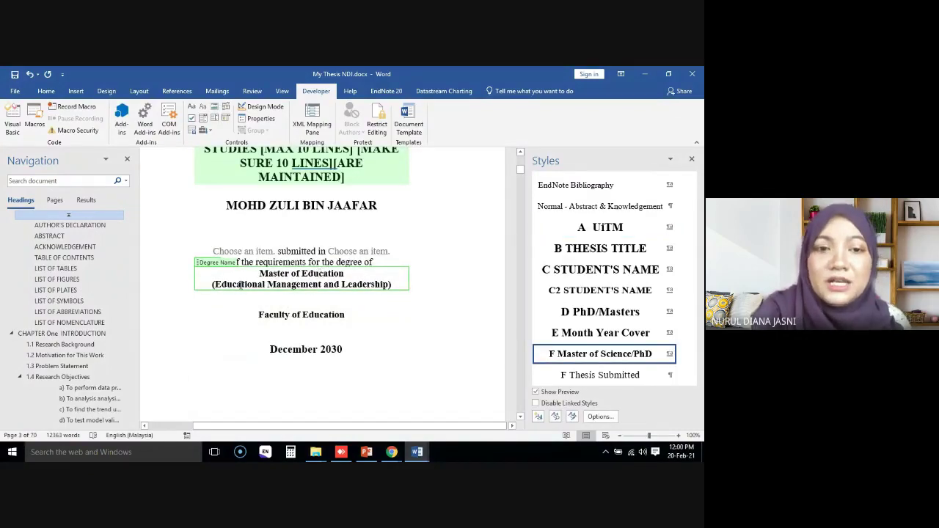
click(216, 262)
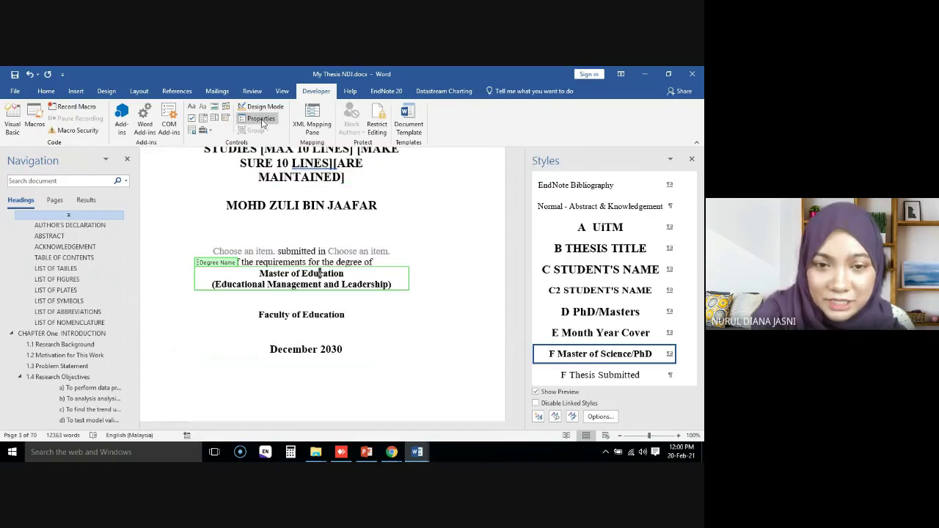
click(262, 121)
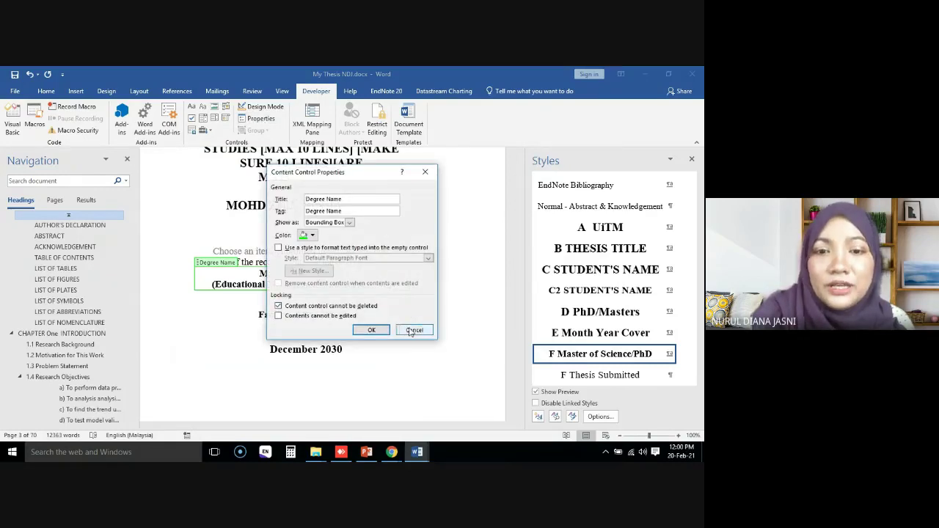
click(371, 329)
click(224, 263)
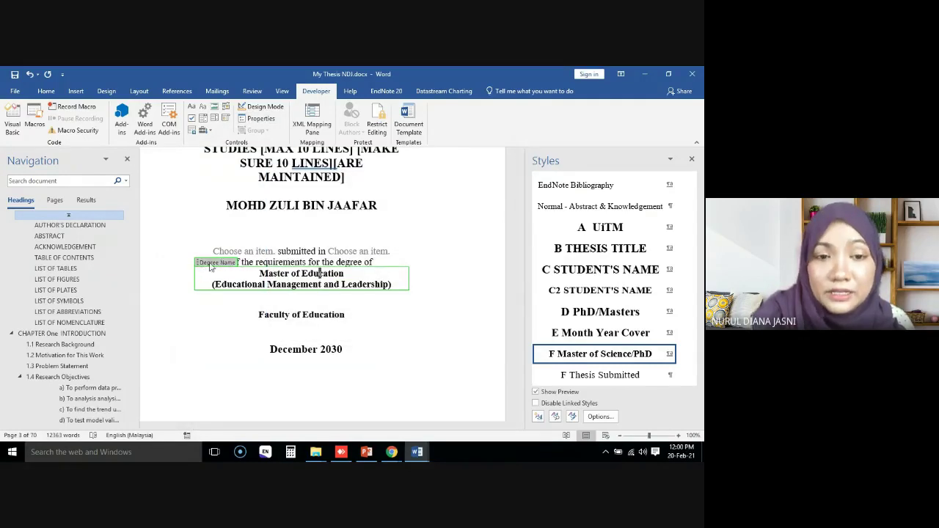
click(210, 263)
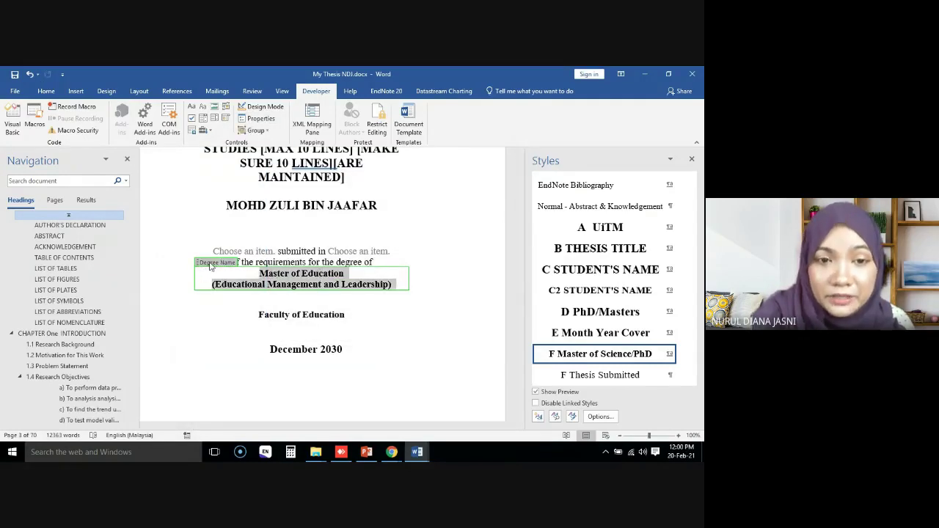
click(261, 120)
click(355, 199)
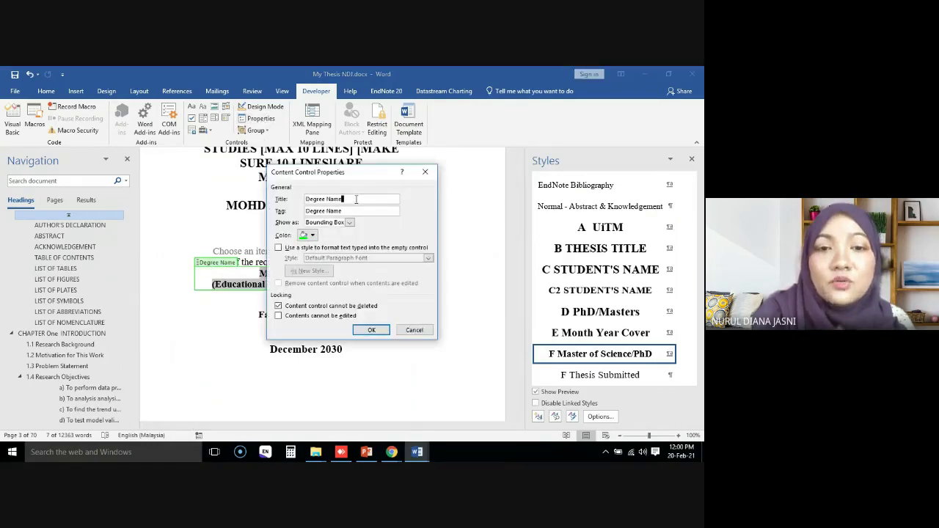
click(279, 306)
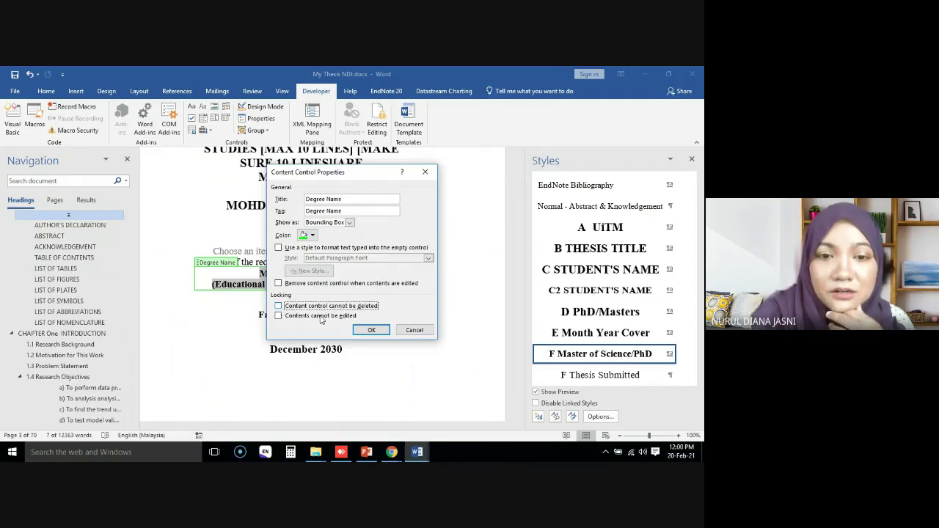
click(278, 306)
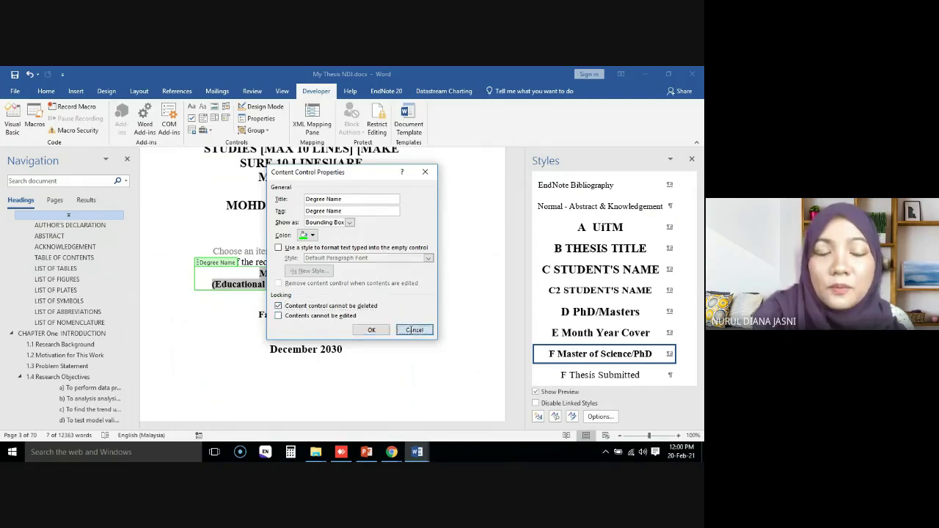
click(414, 330)
click(330, 284)
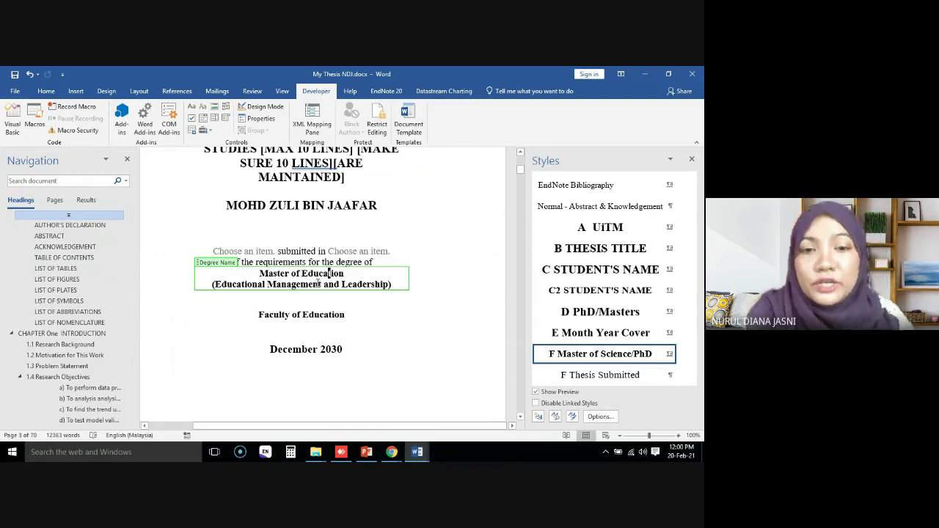
click(270, 121)
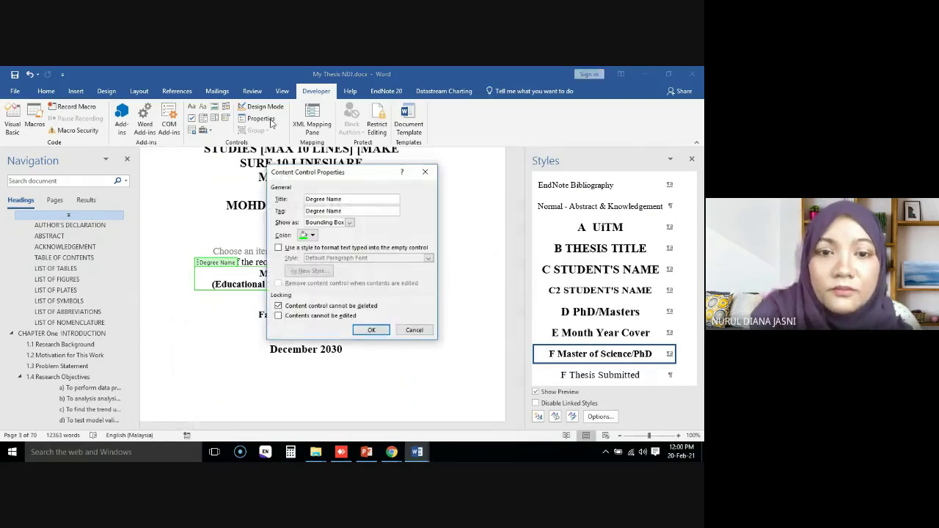
click(415, 330)
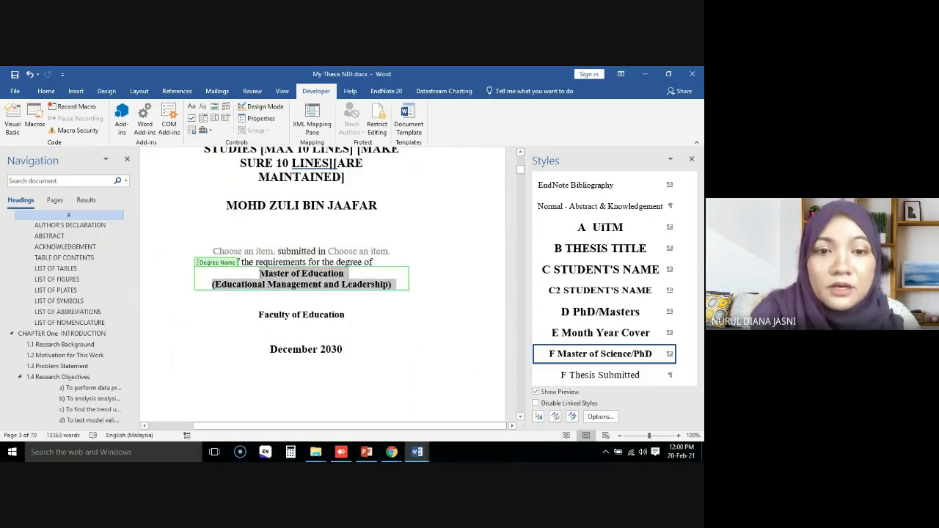
Step: Replace 'Master of Education' with 'Degree' on the title-page degree line
click(259, 273)
drag(259, 273, 370, 275)
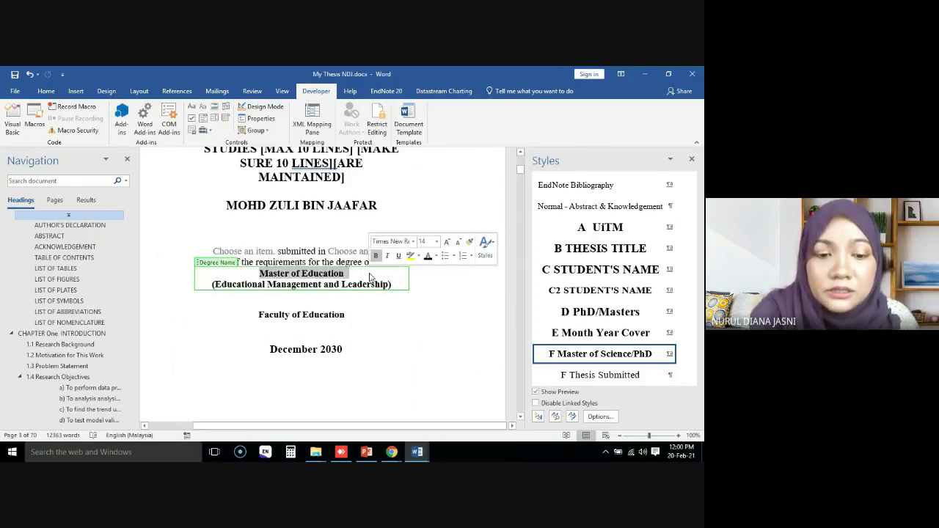
text(Degree)
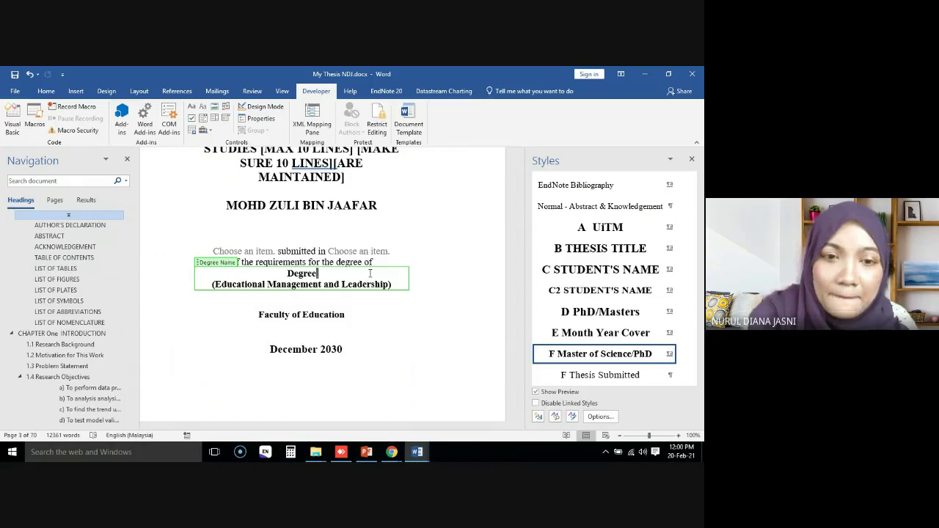
Step: Open and close the thesis submission type list without choosing an item
click(368, 253)
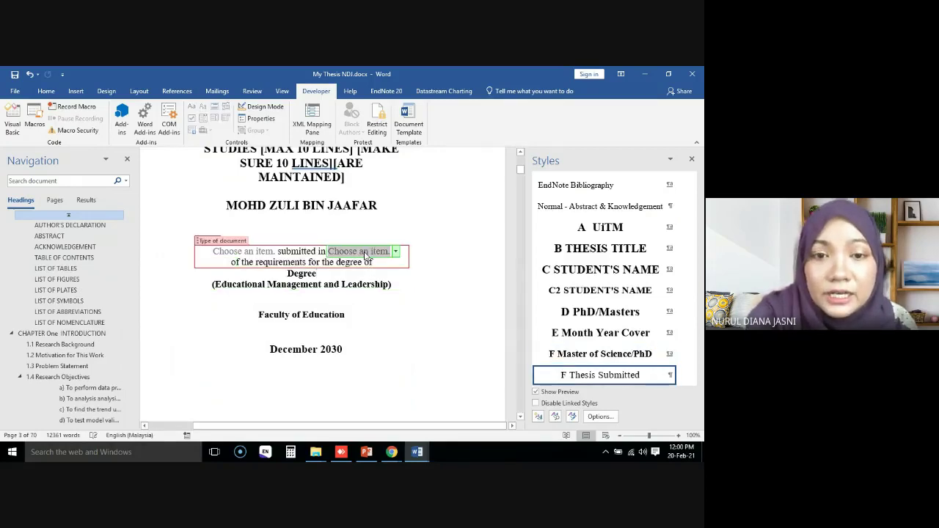
click(396, 252)
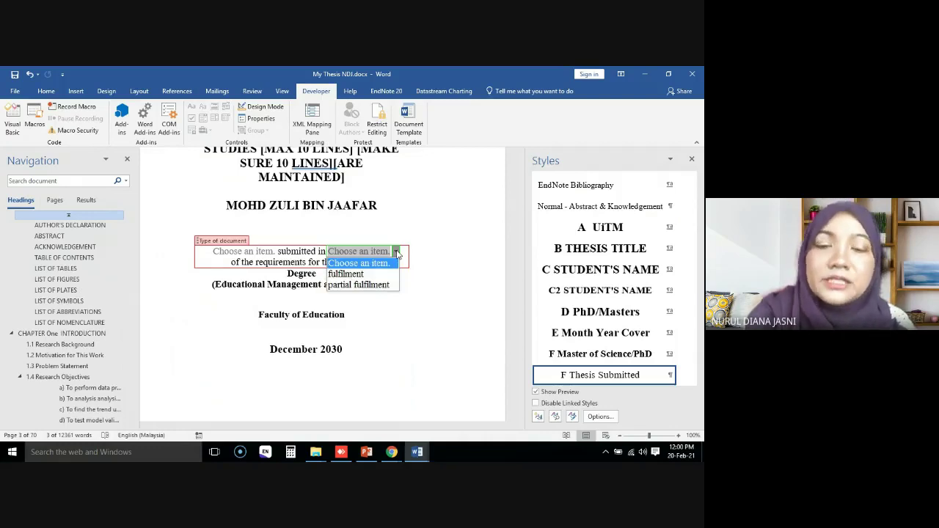
click(440, 251)
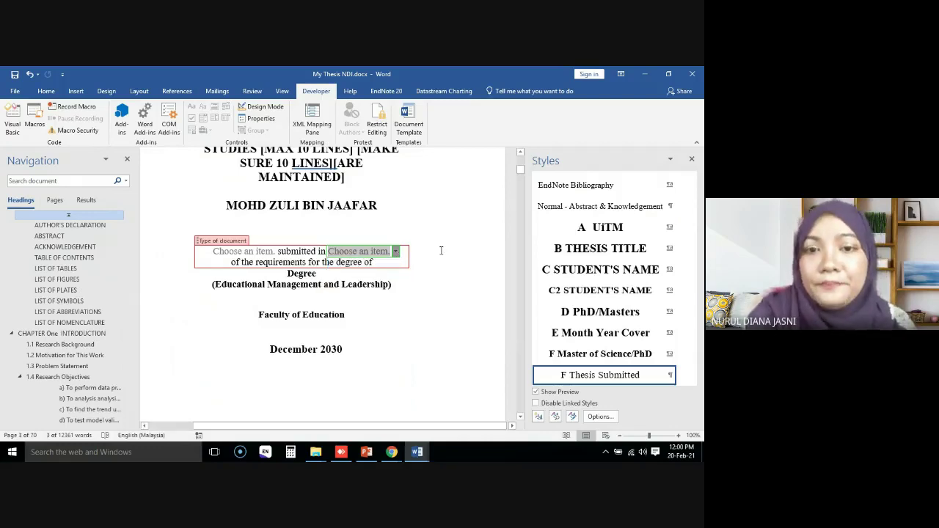
click(408, 321)
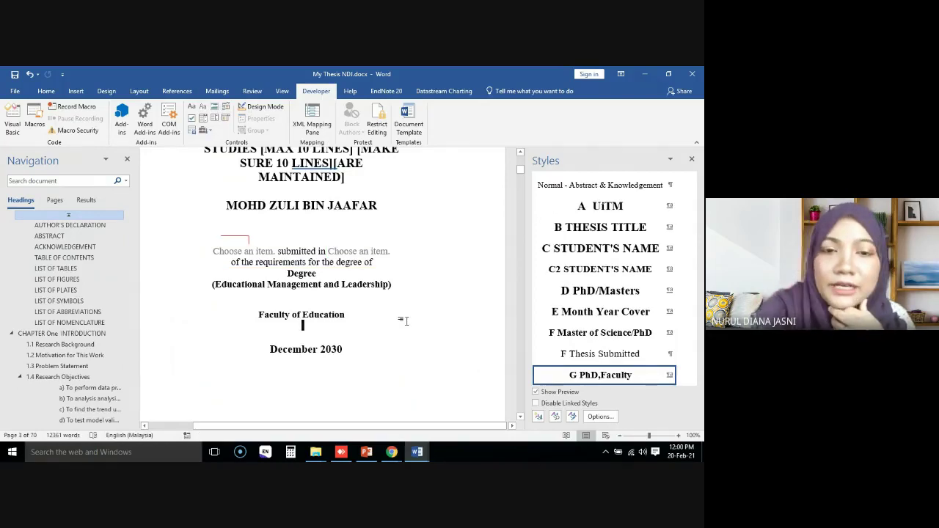
Step: Browse the document and jump to CHAPTER ONE INTRODUCTION
scroll(349, 344, down, 5)
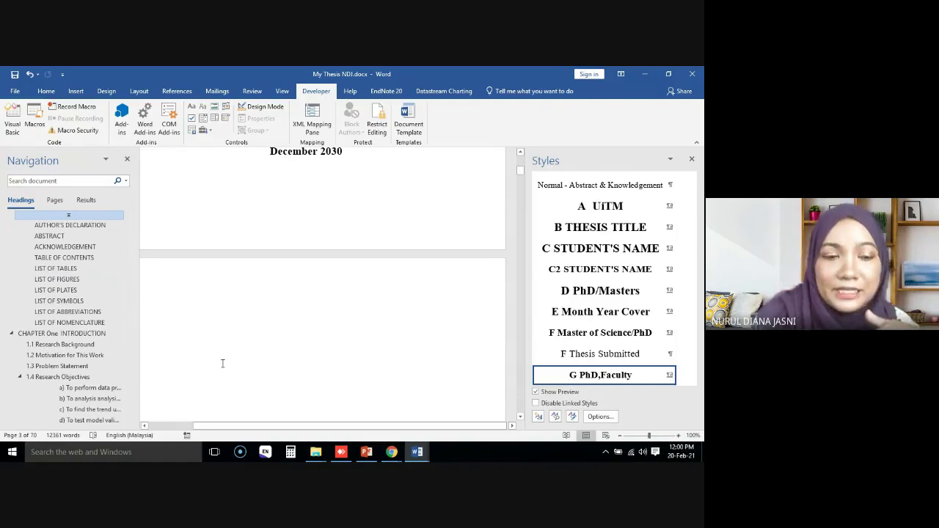
scroll(347, 314, up, 5)
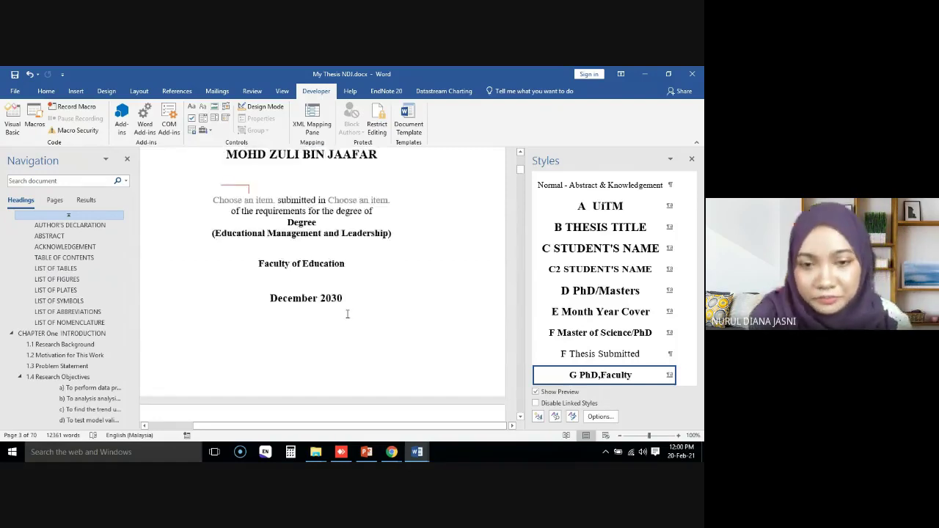
scroll(348, 314, up, 2)
scroll(348, 314, down, 5)
scroll(346, 318, down, 4)
scroll(346, 316, down, 5)
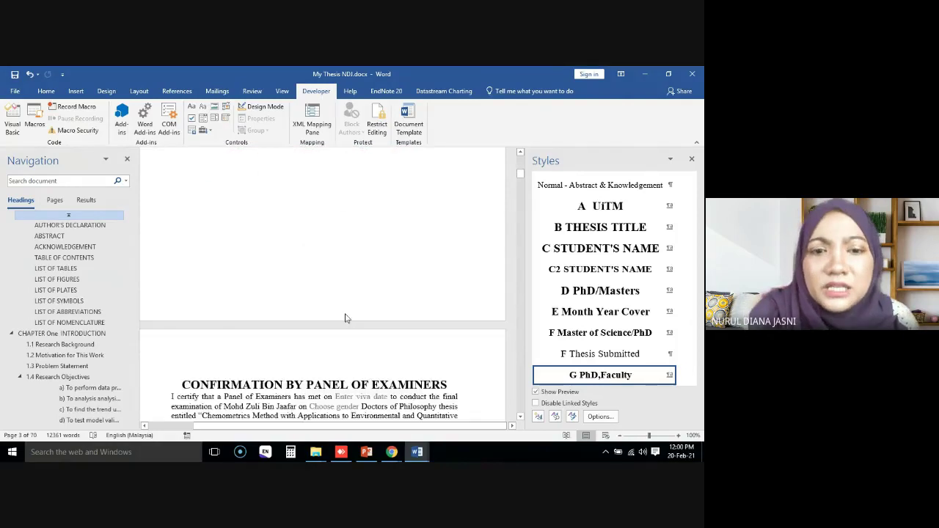
scroll(345, 316, down, 5)
scroll(345, 316, down, 5)
scroll(309, 255, down, 2)
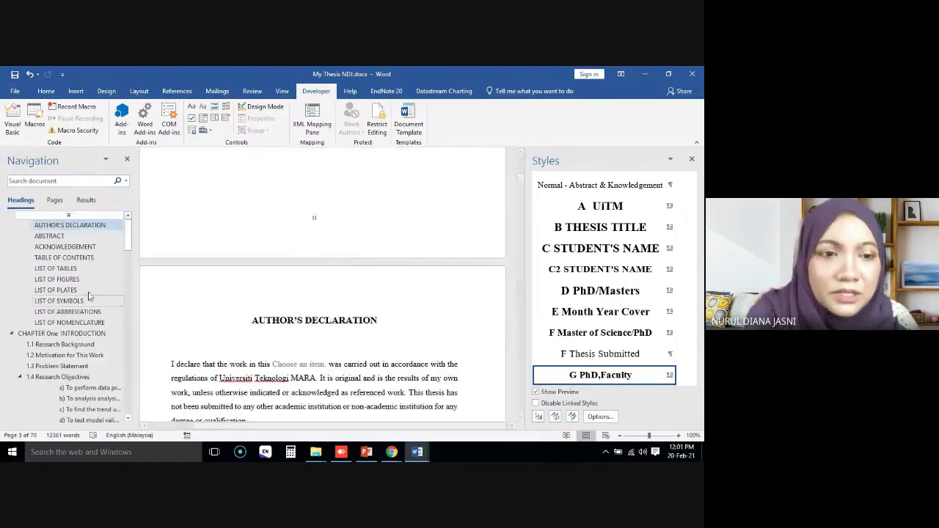
scroll(377, 398, down, 5)
scroll(377, 398, down, 4)
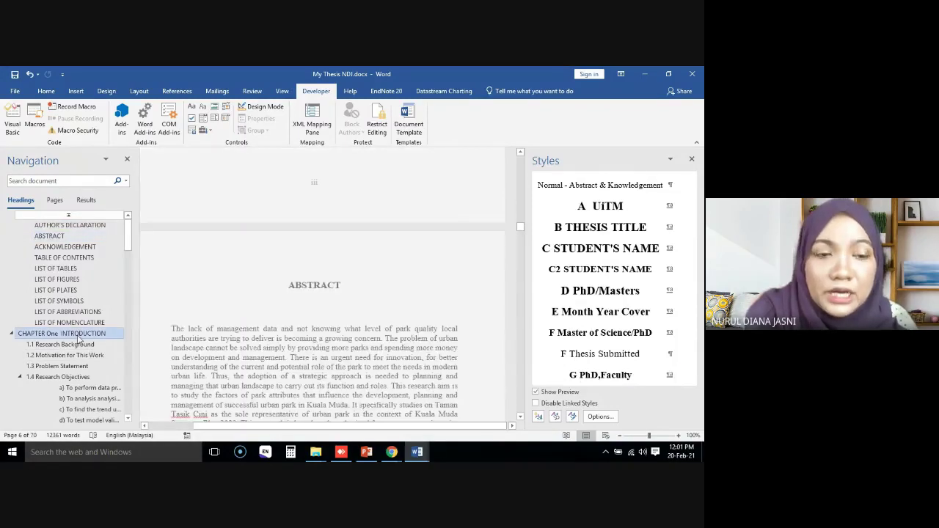
click(78, 334)
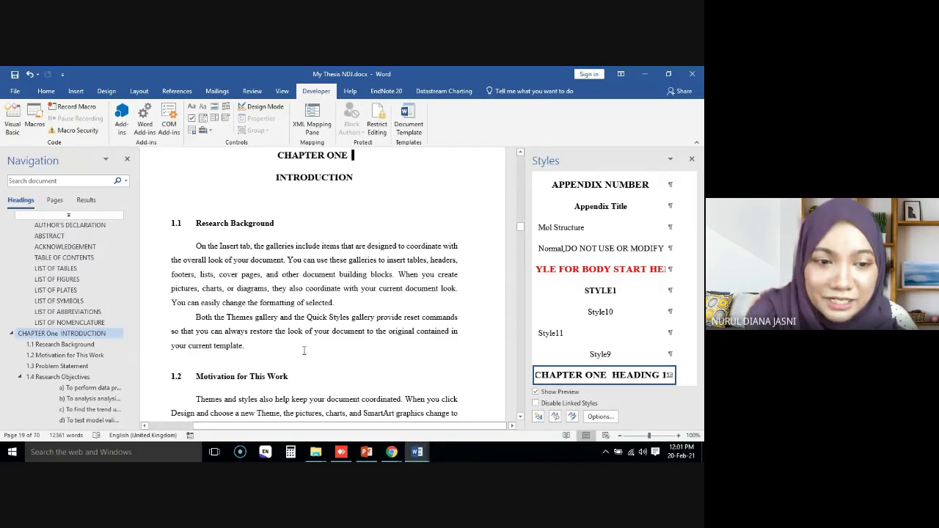
Step: Add an empty paragraph after 'galleries.' at the end of 1.3 Problem Statement
scroll(307, 348, down, 2)
scroll(307, 348, down, 2)
scroll(308, 348, down, 3)
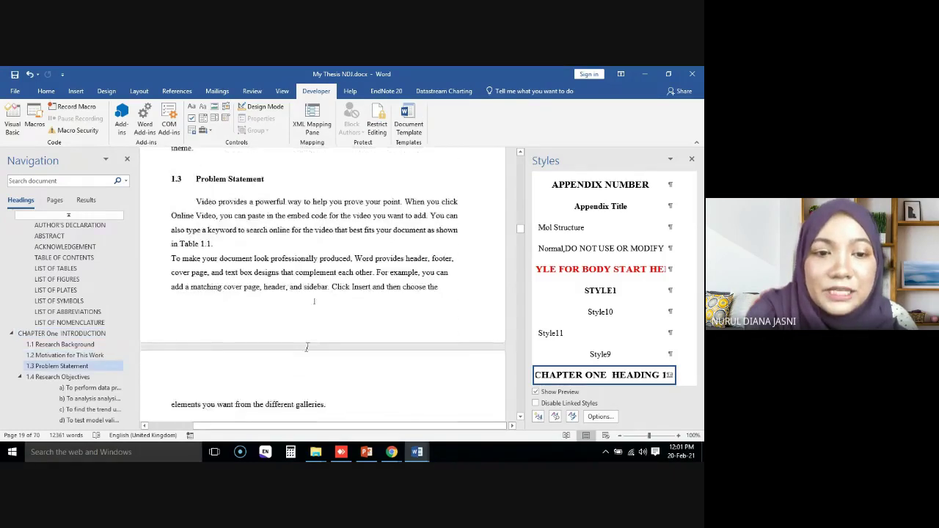
scroll(307, 348, down, 3)
scroll(307, 348, down, 3)
scroll(307, 348, down, 3)
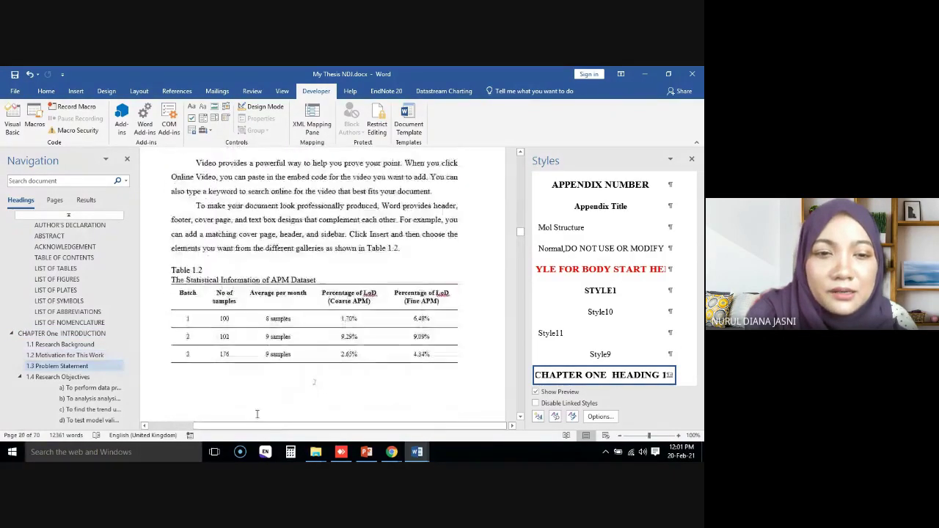
scroll(257, 418, down, 3)
scroll(257, 418, up, 1)
scroll(256, 418, down, 4)
scroll(257, 416, down, 2)
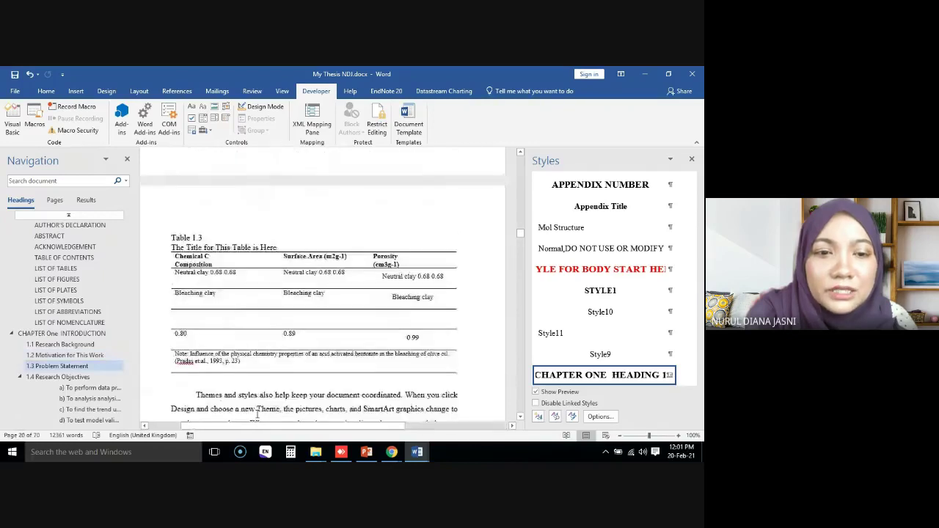
scroll(257, 415, down, 1)
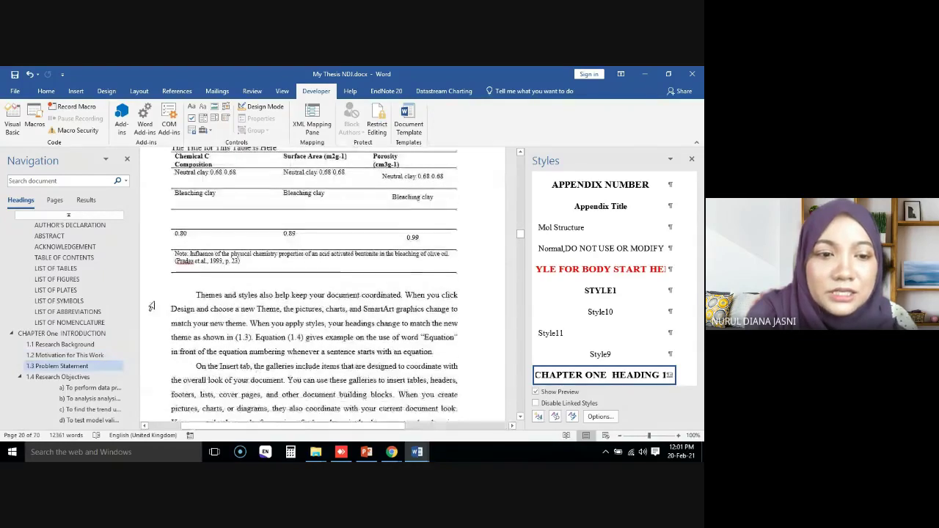
click(51, 367)
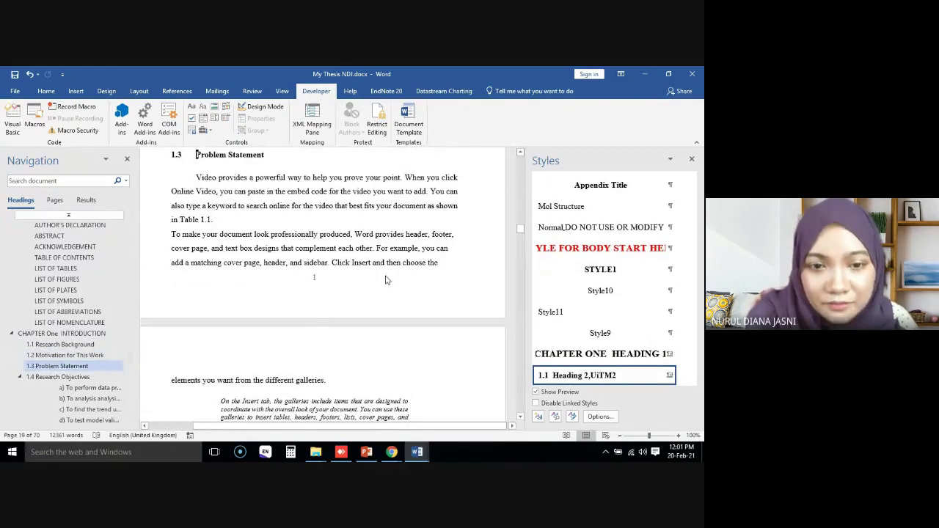
click(446, 262)
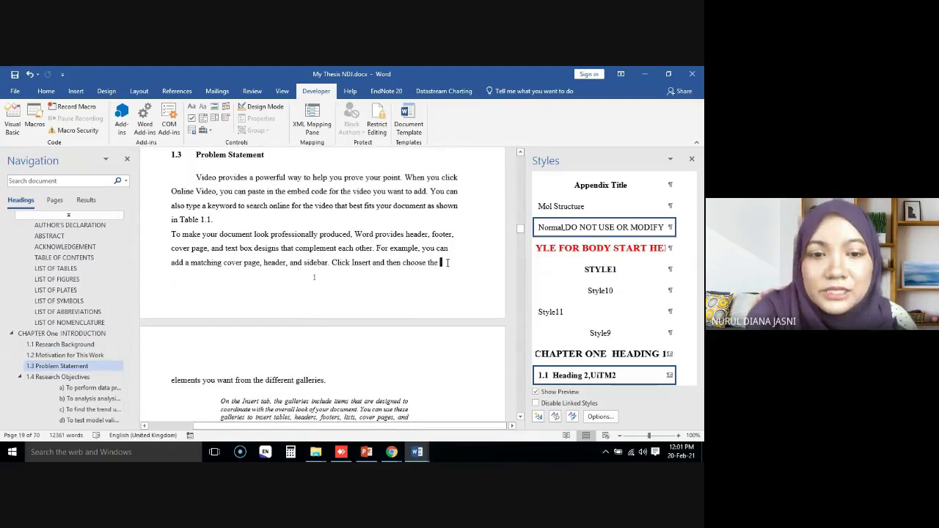
click(342, 378)
key(Return)
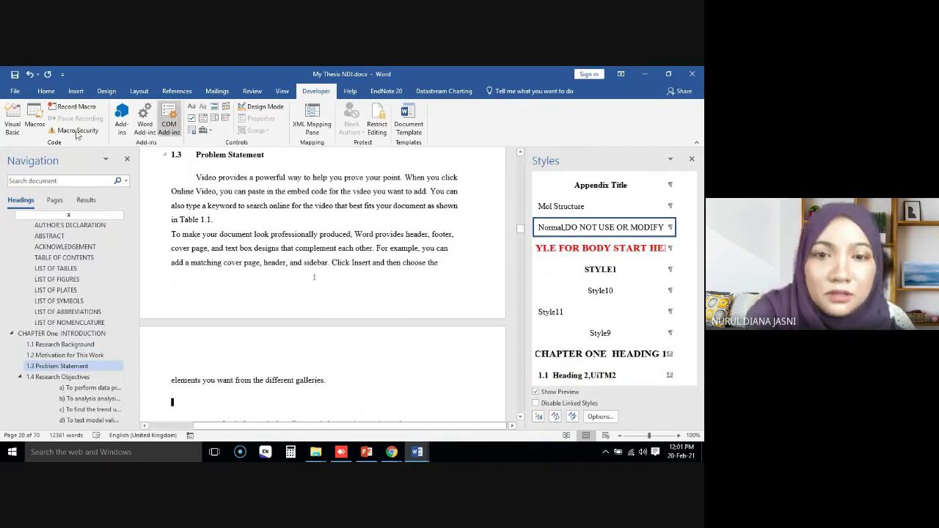
click(15, 90)
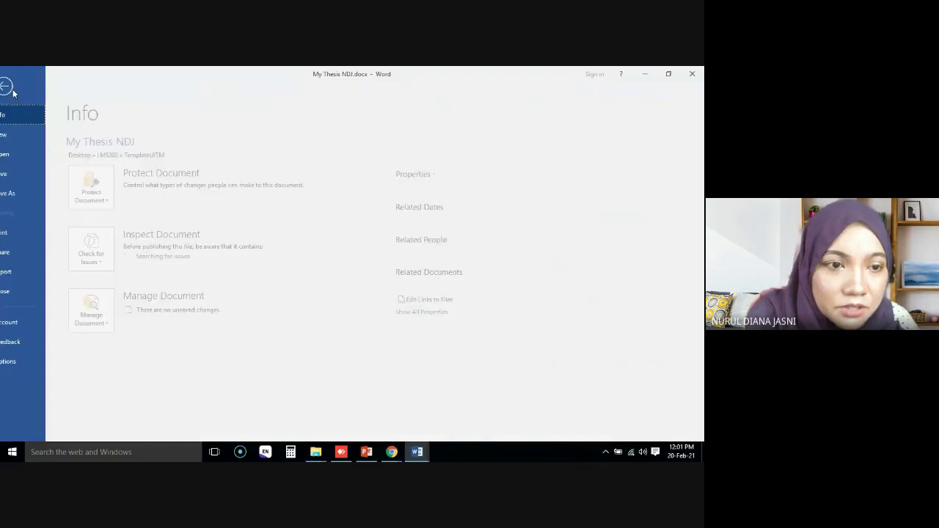
Step: Tick 'Show text boundaries' in Word Options > Advanced and confirm with OK
click(24, 361)
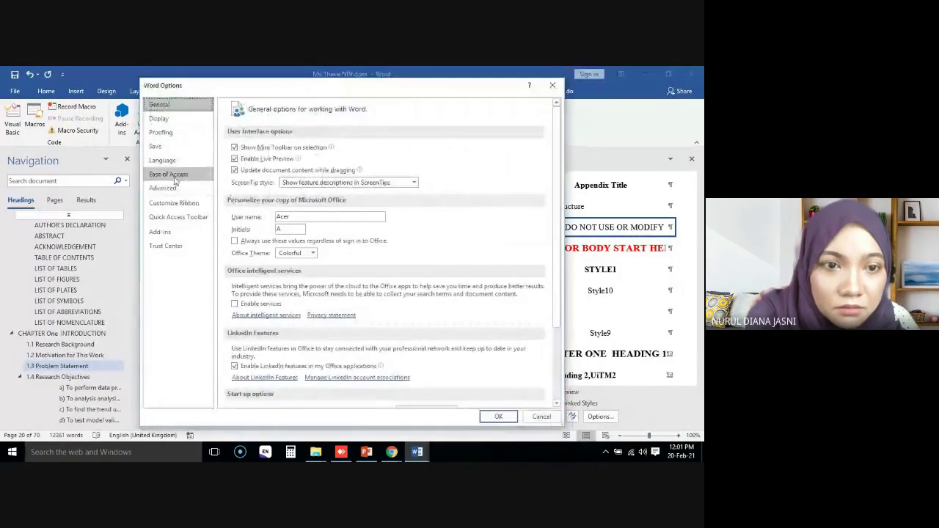
click(173, 176)
click(173, 121)
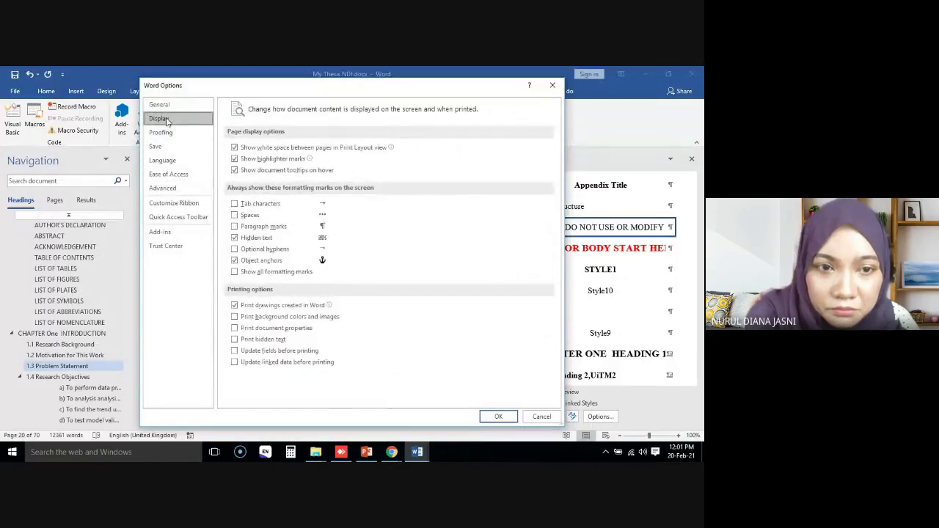
click(158, 104)
scroll(370, 290, down, 3)
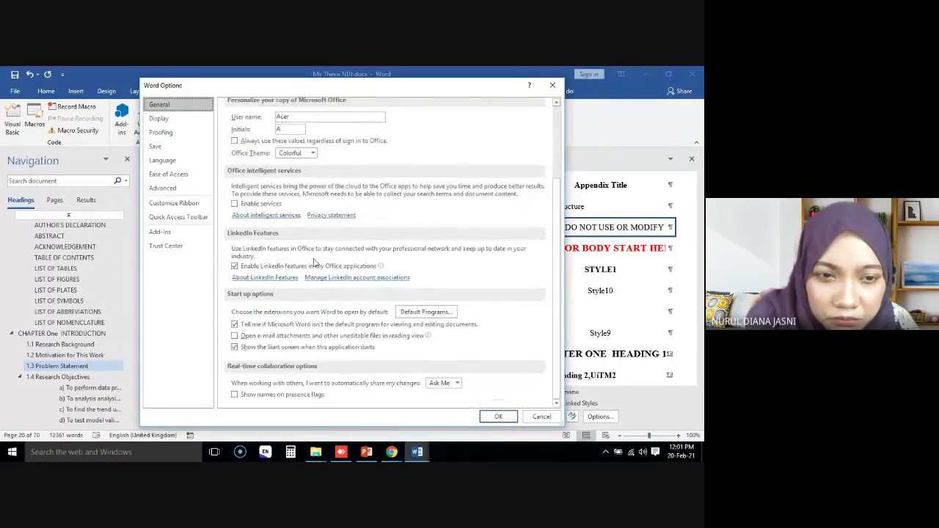
click(167, 190)
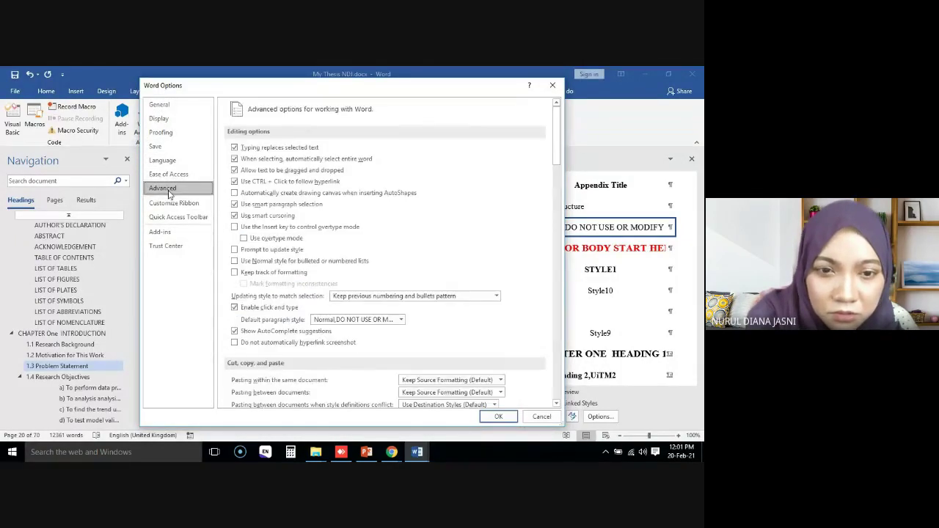
scroll(377, 325, down, 3)
scroll(377, 325, down, 3)
scroll(377, 325, down, 3)
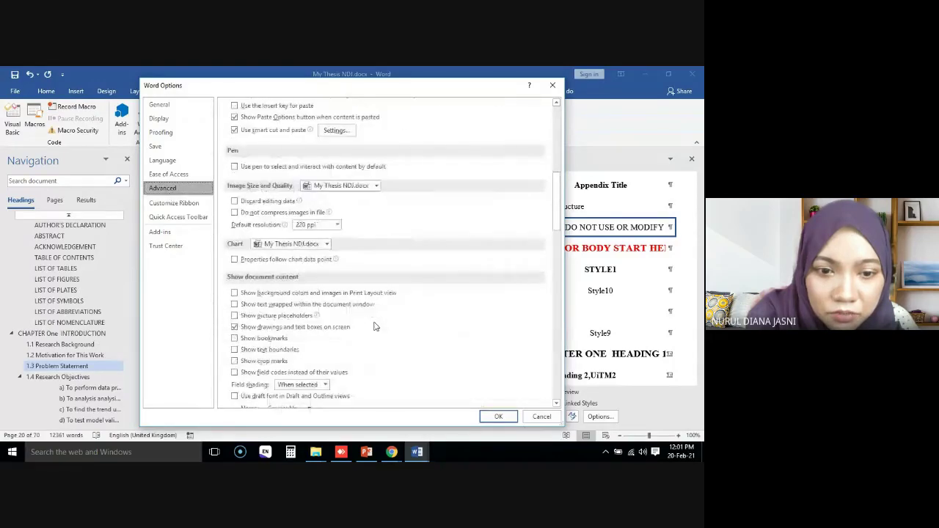
click(236, 350)
click(496, 416)
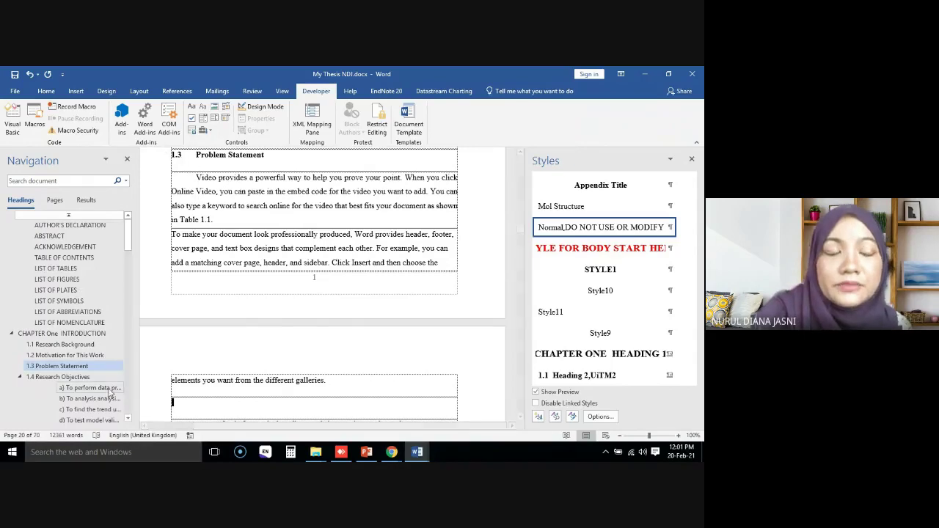
Step: Inspect the 1.3 Problem Statement heading's style in the Styles pane
scroll(128, 262, down, 3)
drag(127, 261, 127, 272)
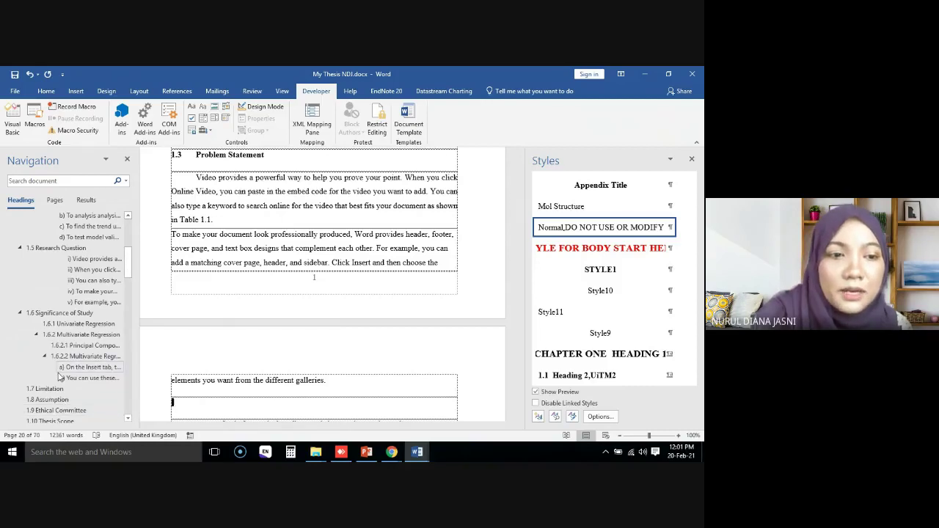
click(215, 405)
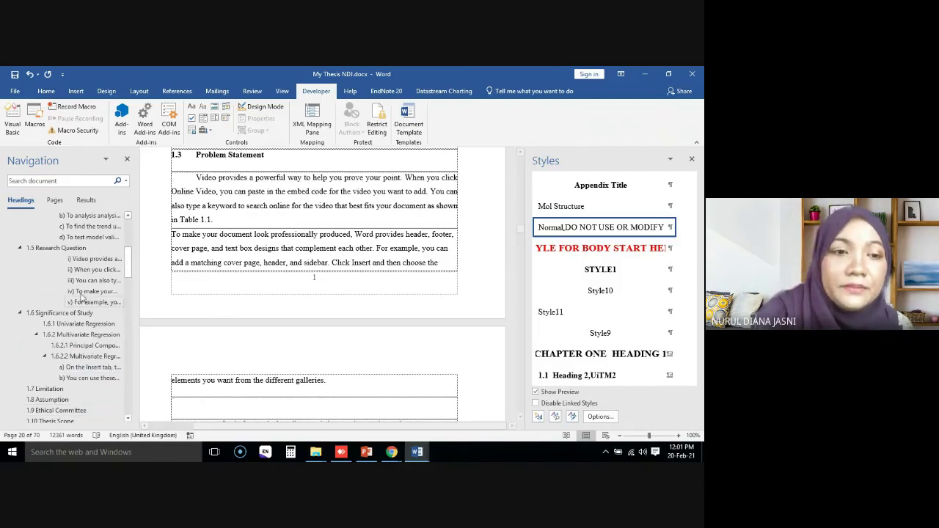
scroll(220, 352, up, 5)
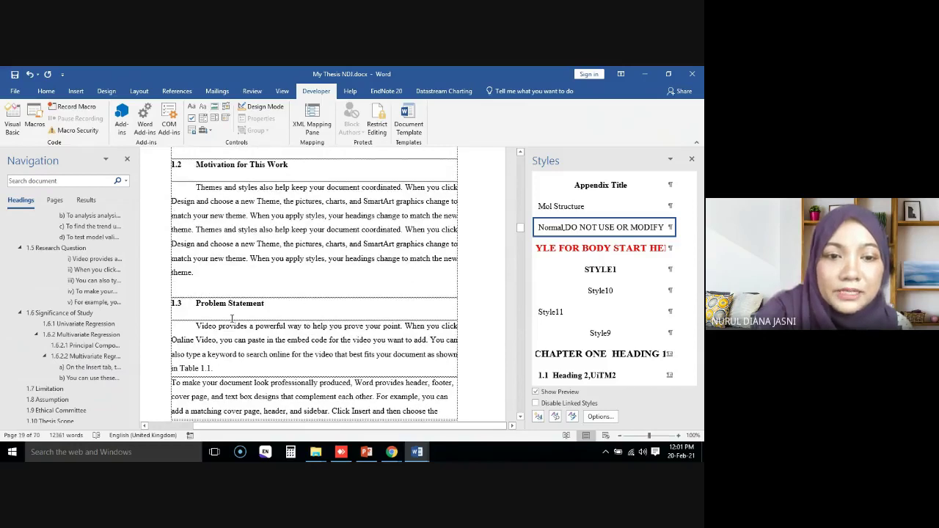
click(236, 302)
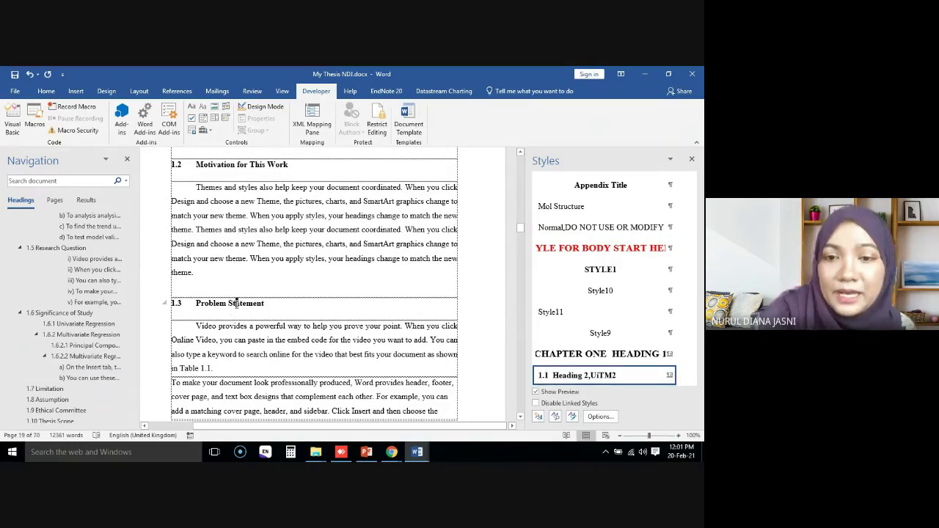
mouse_move(577, 383)
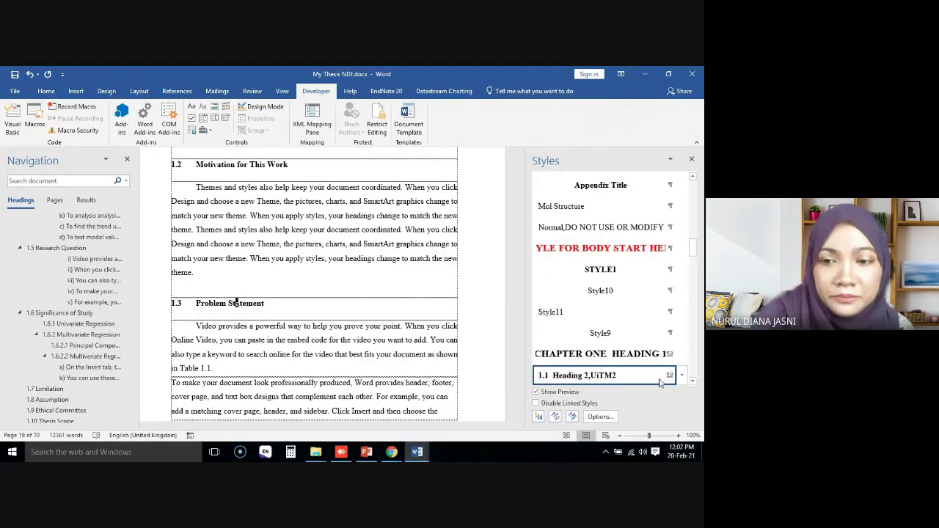
mouse_move(659, 383)
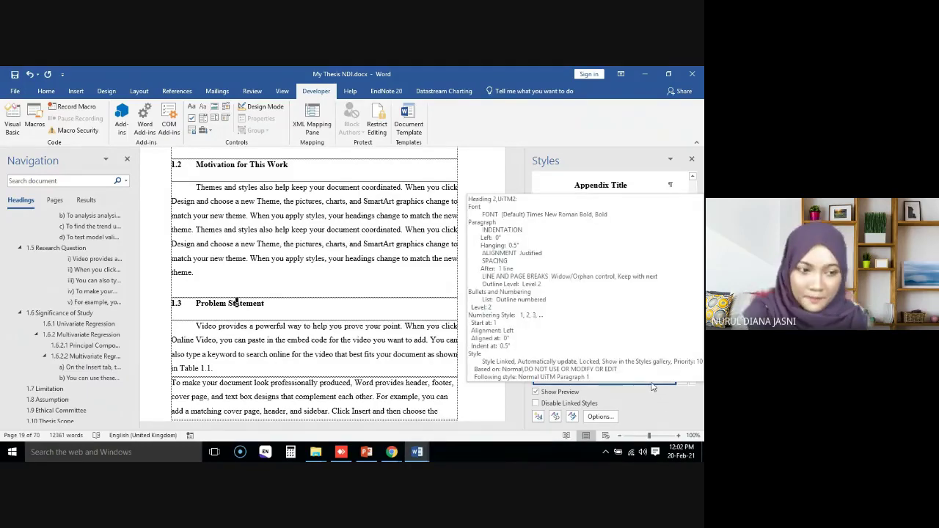
mouse_move(627, 377)
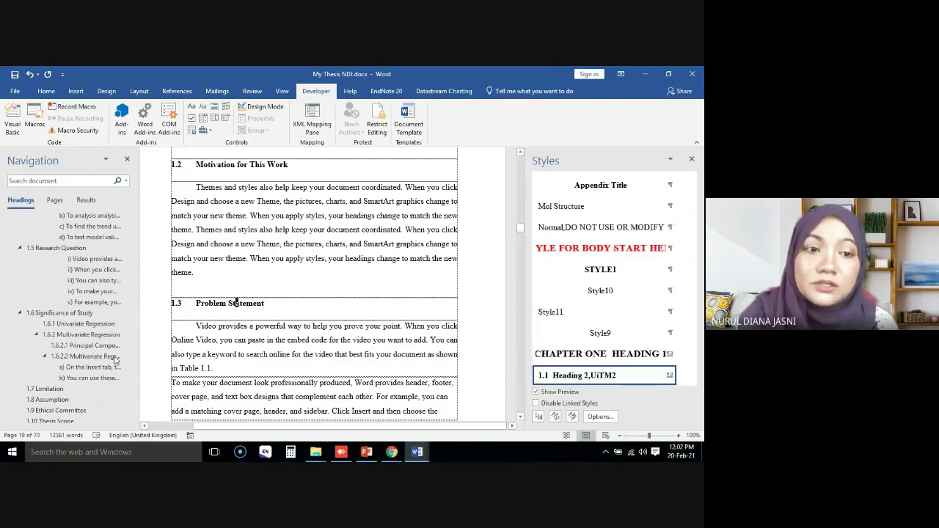
Step: Navigate to 1.6 Significance of Study and put the caret at the end of its heading
click(83, 346)
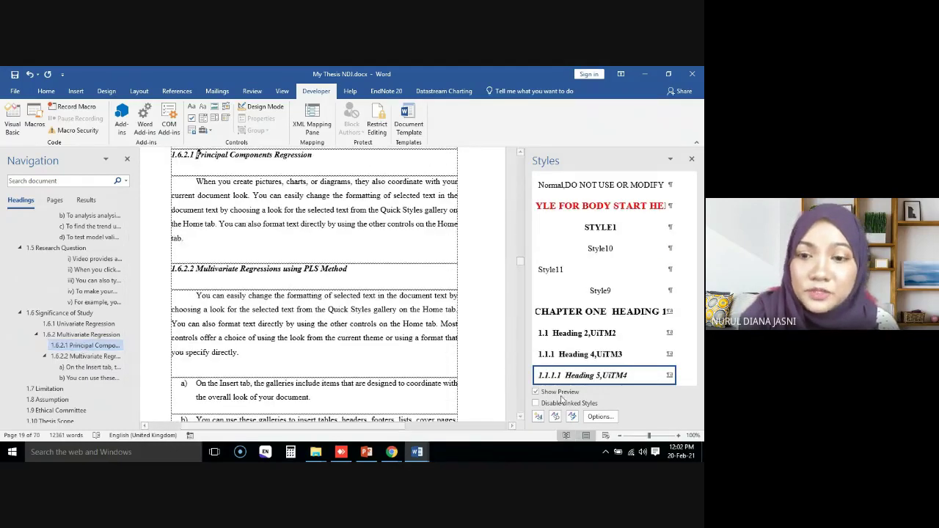
mouse_move(619, 380)
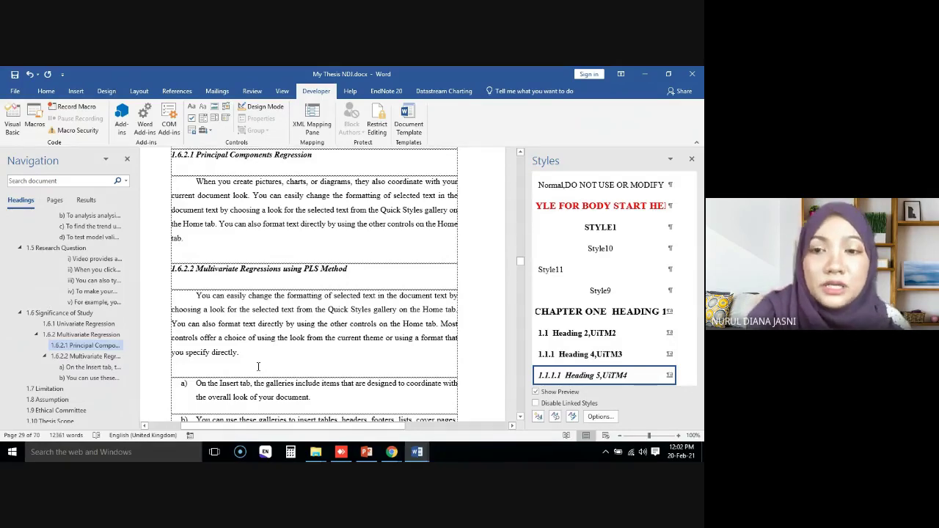
click(80, 262)
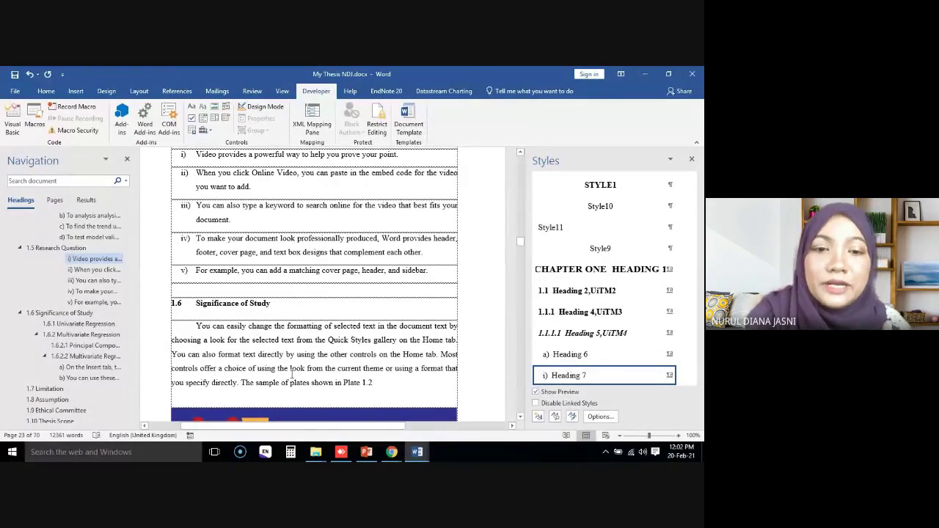
scroll(291, 374, down, 1)
click(384, 359)
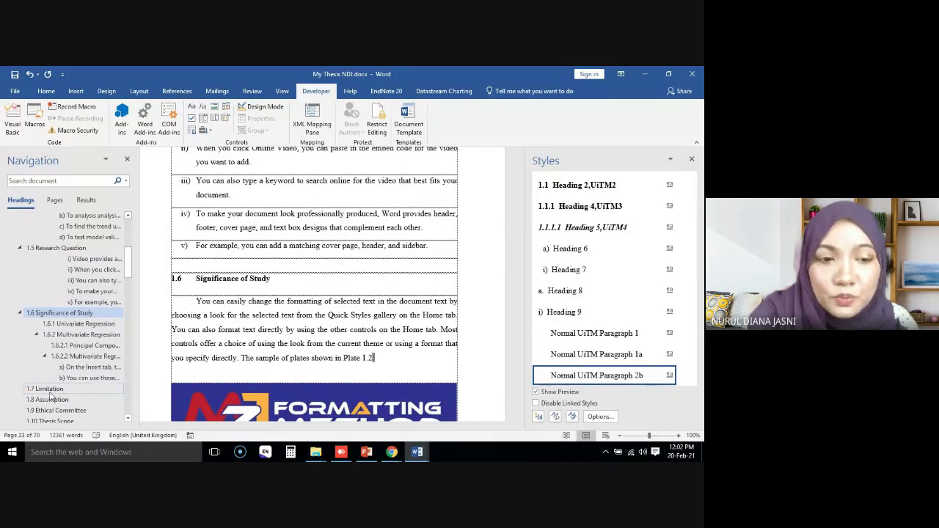
click(189, 358)
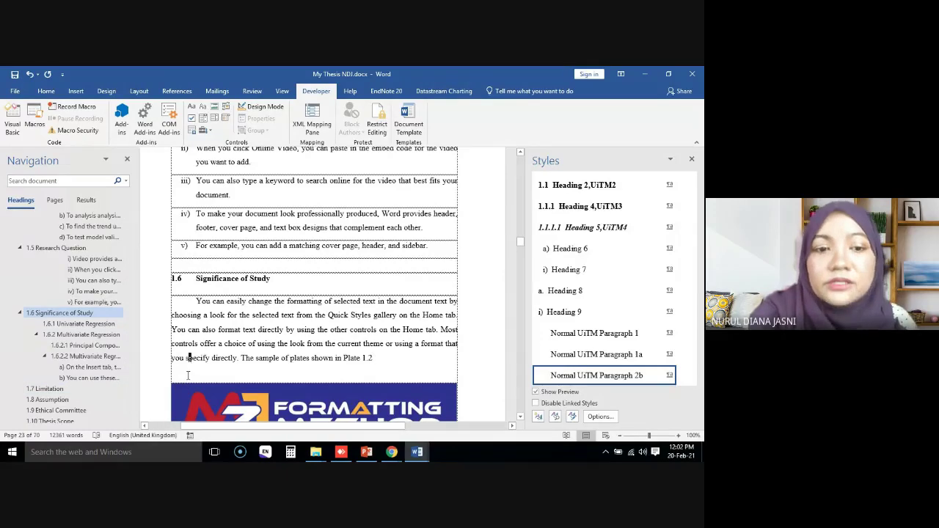
click(280, 280)
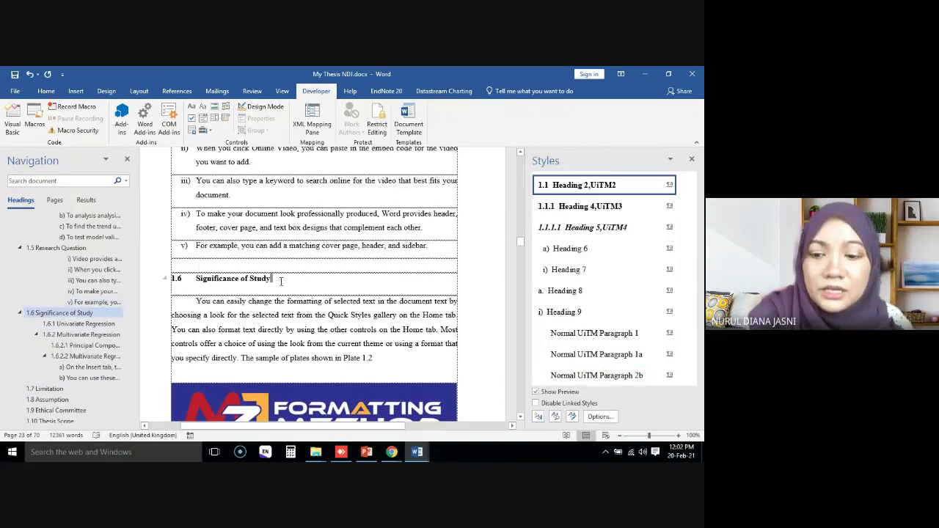
Step: Add an unindented 'Testing Study' line below the 1.6 heading, correcting the typo
key(Return)
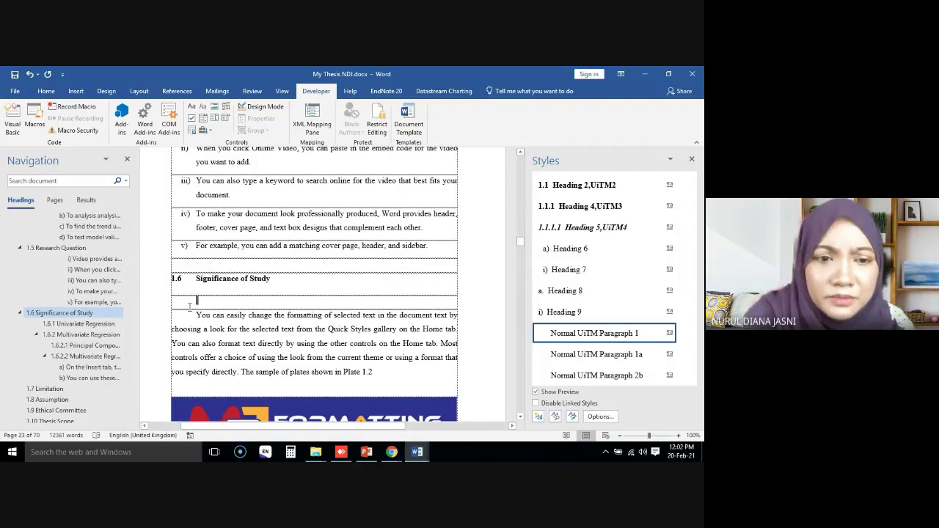
key(BackSpace)
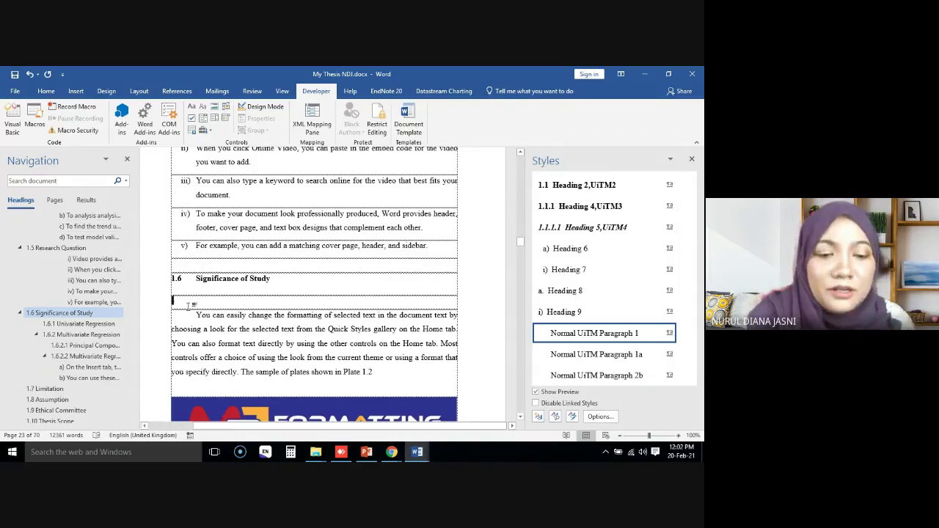
text(Testing )
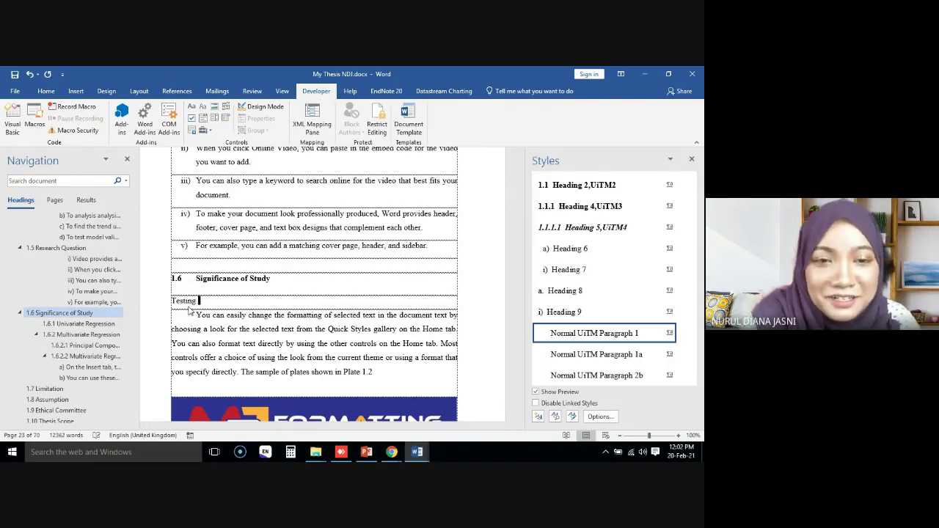
text(Studdy)
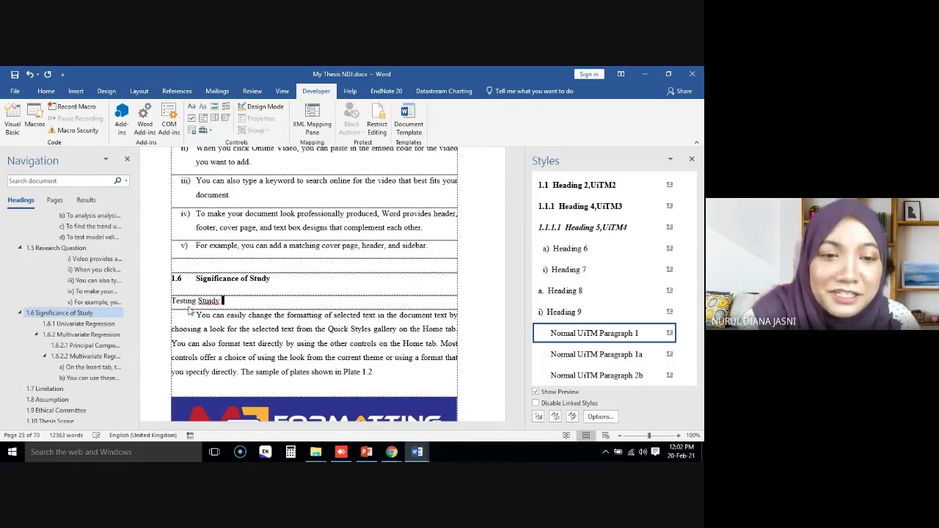
key(BackSpace)
key(BackSpace)
key(BackSpace)
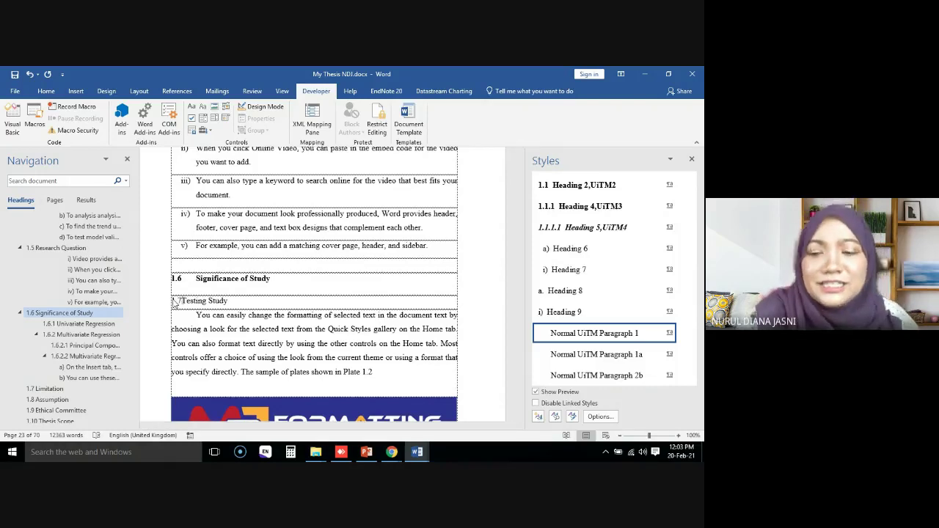
key(BackSpace)
key(BackSpace)
key(BackSpace)
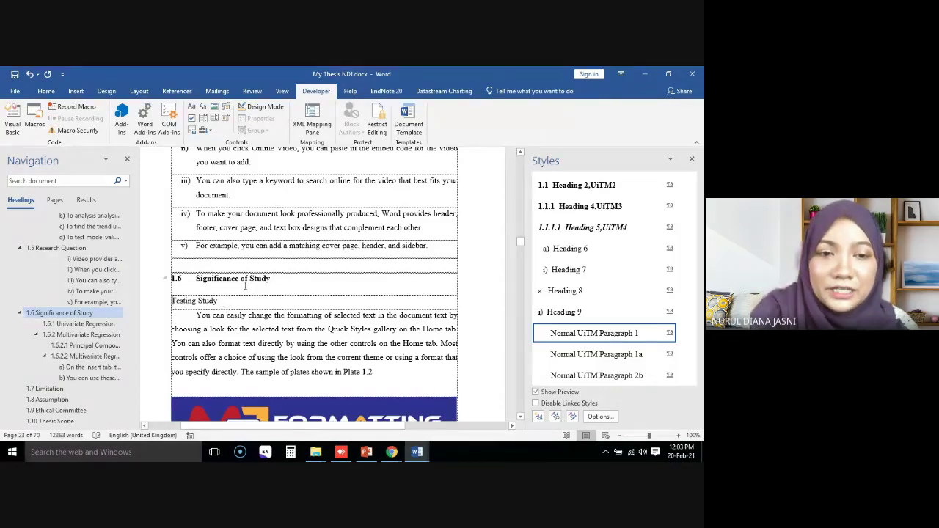
Step: Compare the styles of the 1.6 heading and the Testing Study line
click(246, 277)
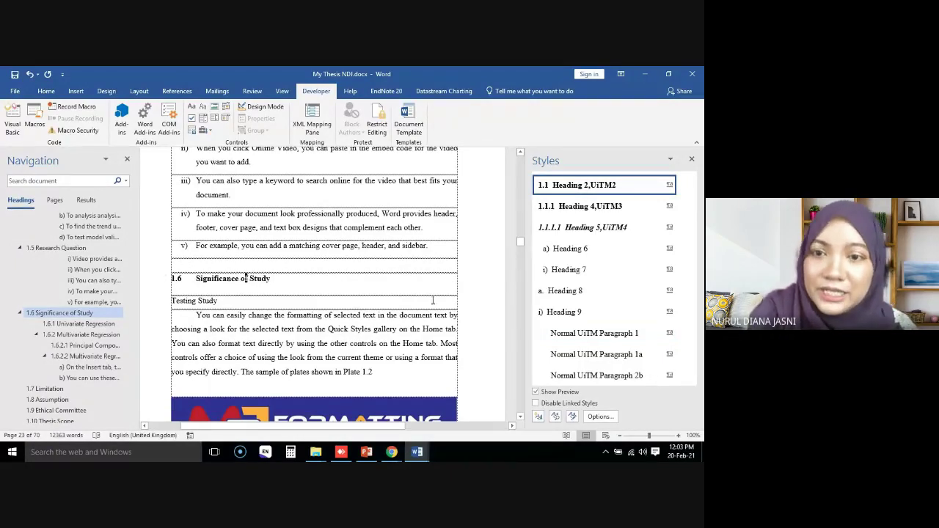
mouse_move(573, 192)
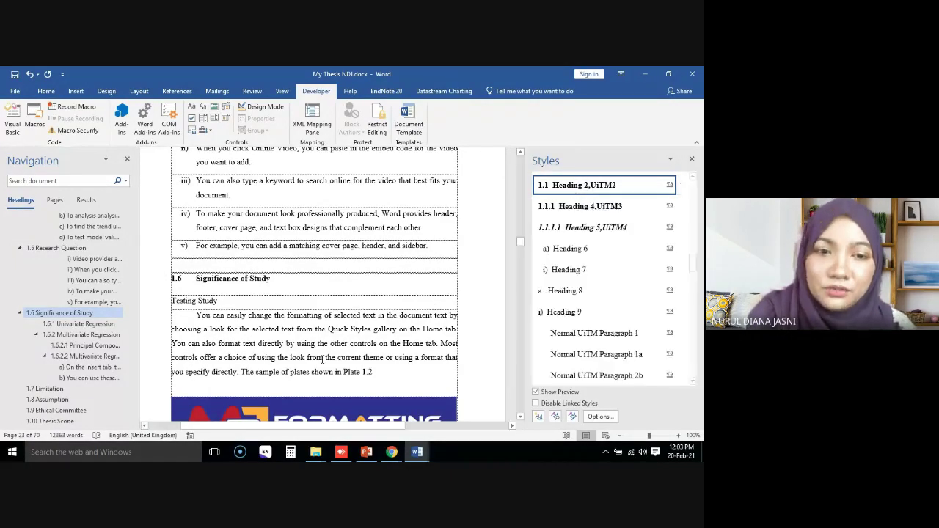
click(196, 300)
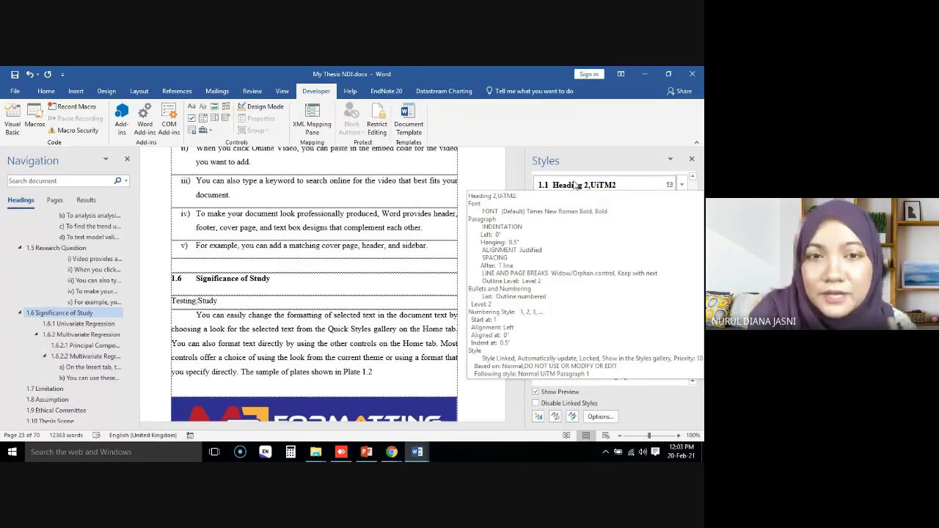
mouse_move(576, 186)
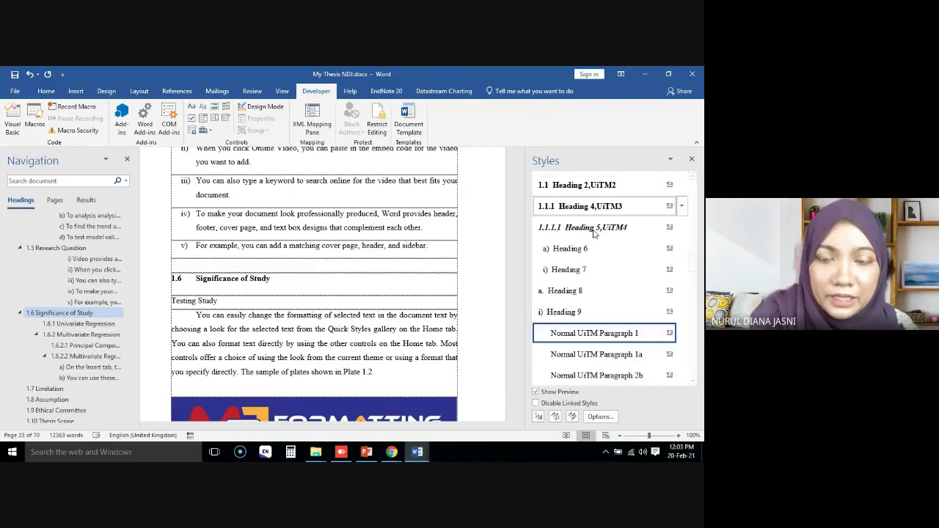
click(245, 280)
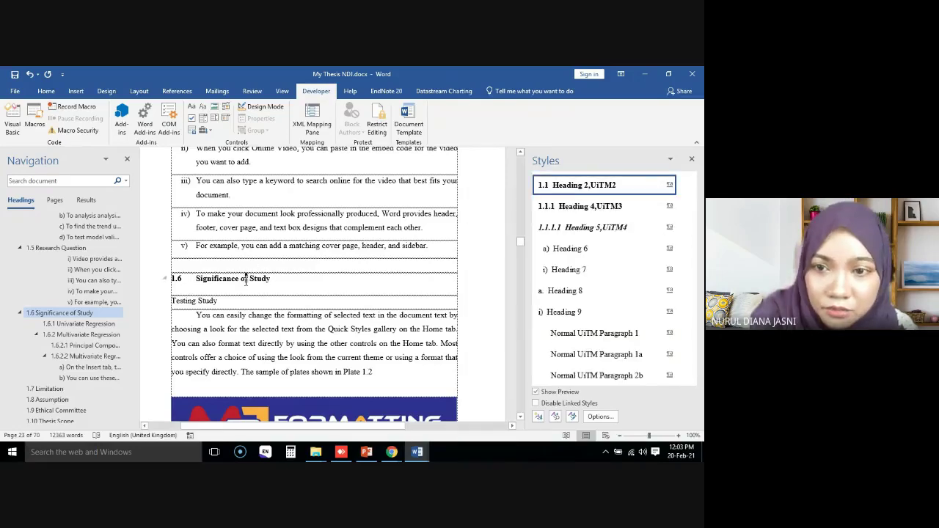
Step: Make Testing Study the level-2 heading 1.7 and append 'Konon' to its title
click(204, 300)
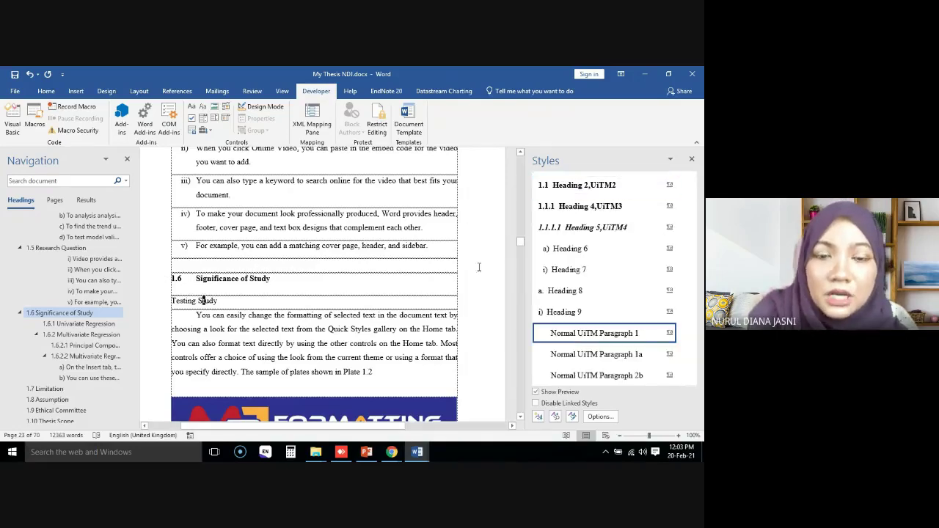
click(594, 189)
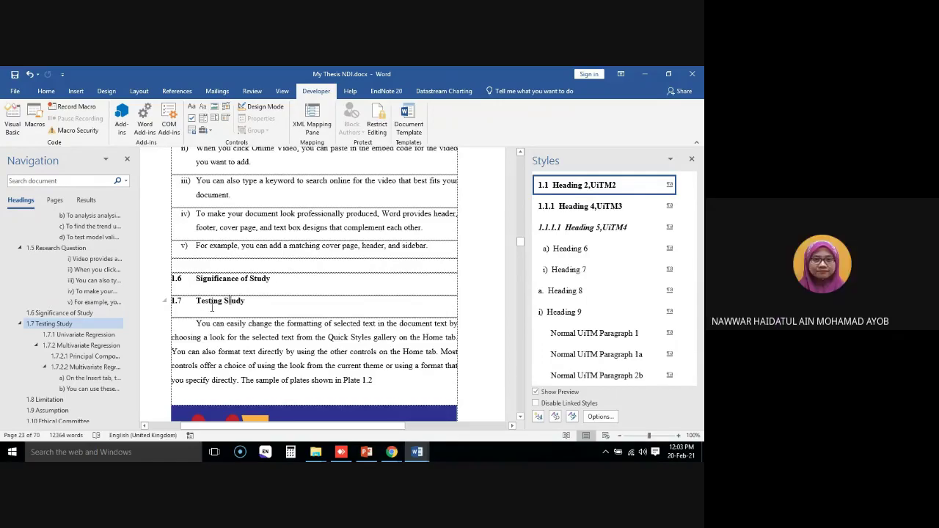
click(60, 313)
click(55, 324)
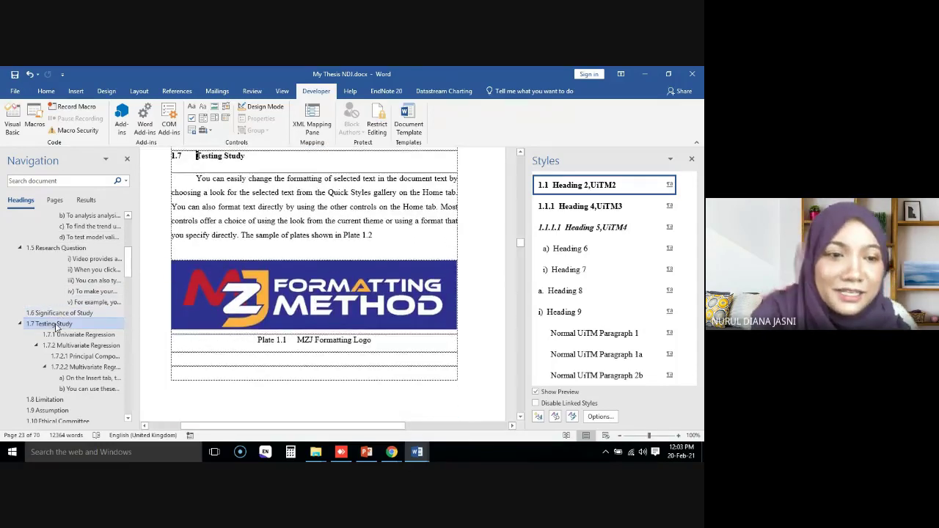
click(60, 313)
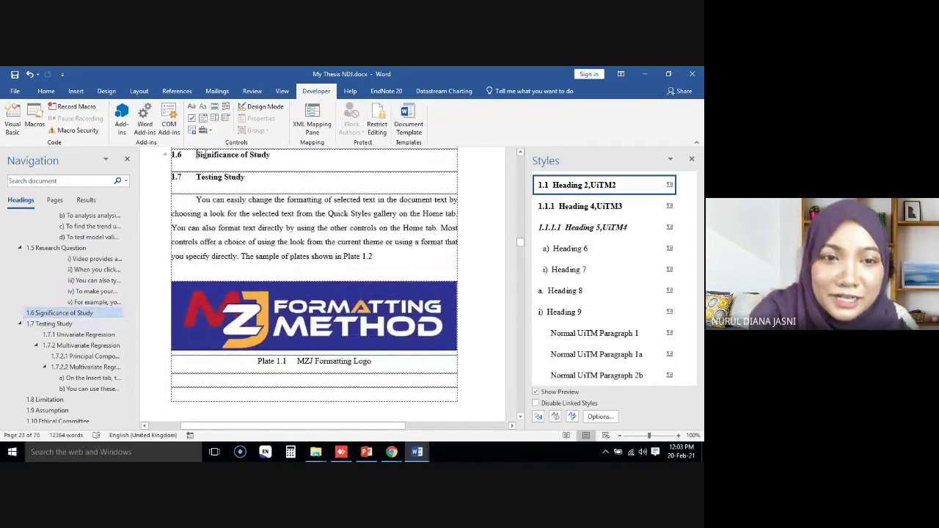
click(253, 177)
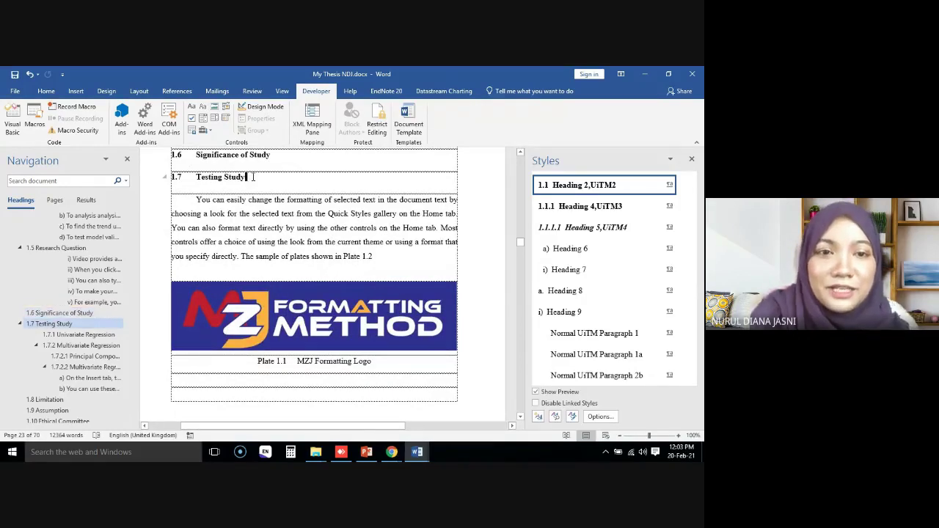
text( K)
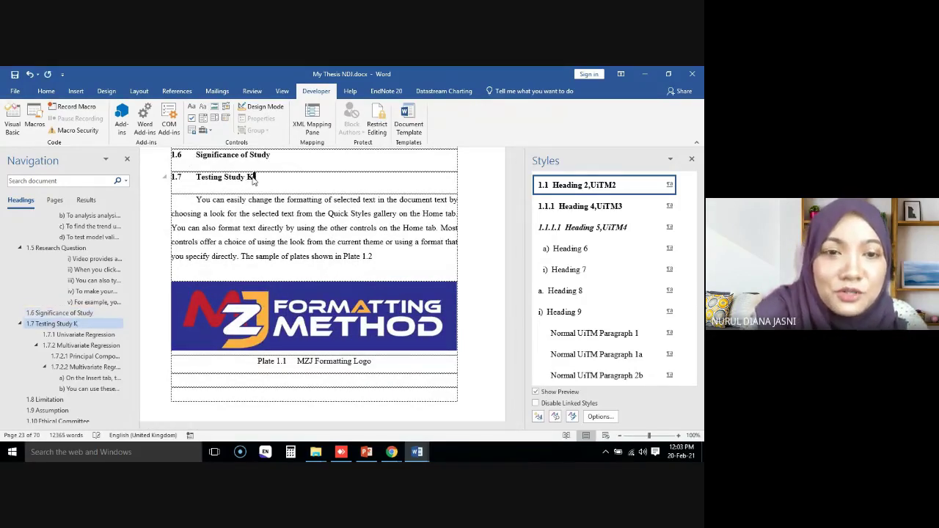
text(onon)
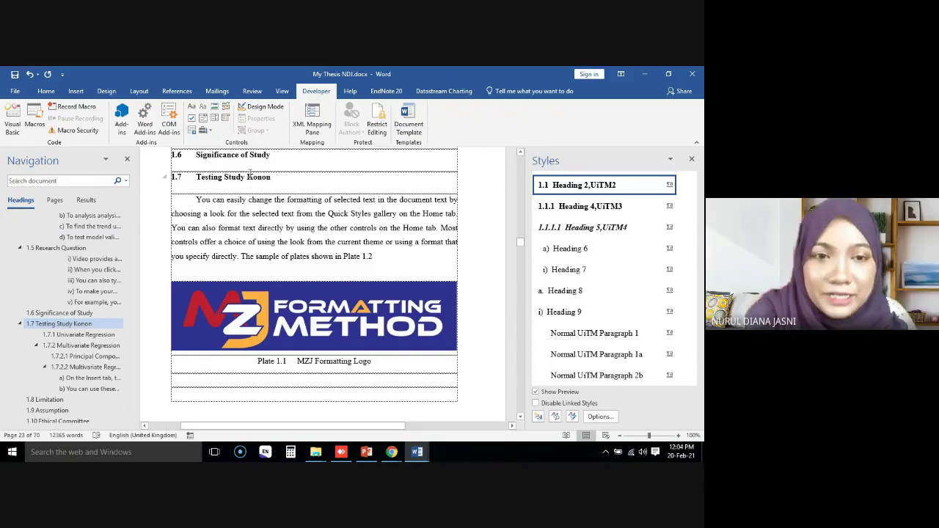
Step: Remove the 1.7 number from Testing Study Konon and clear all its formatting
click(239, 155)
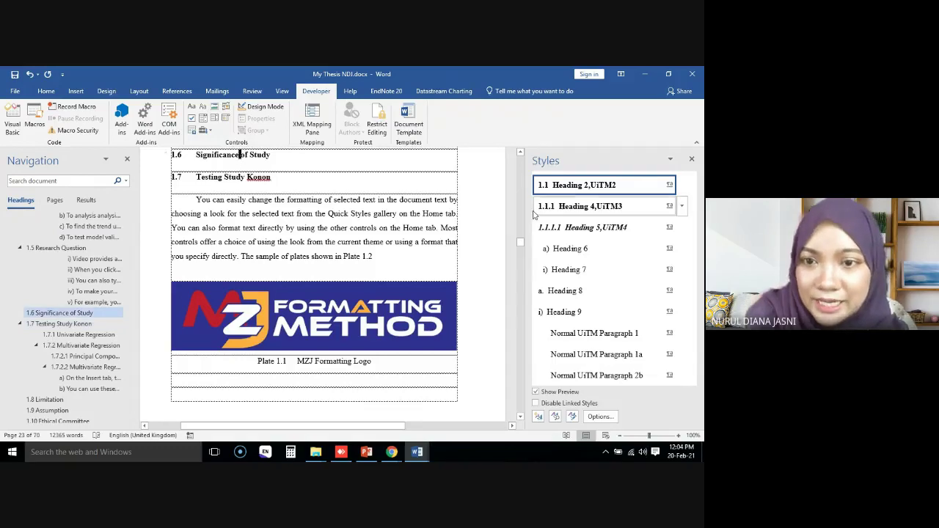
mouse_move(608, 191)
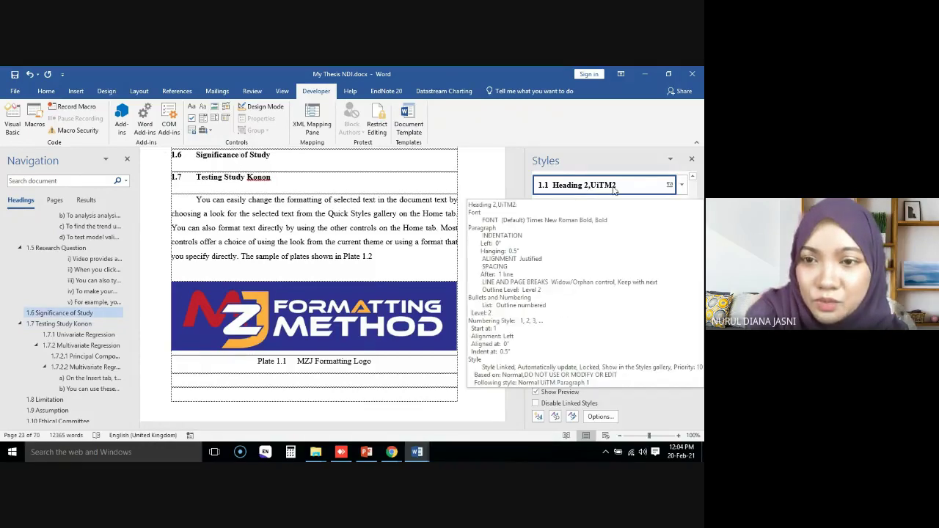
click(195, 177)
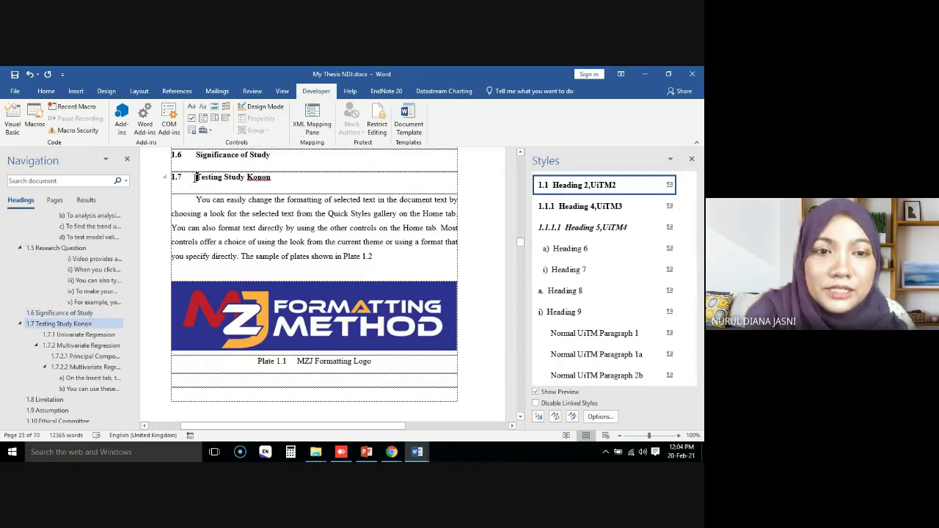
key(BackSpace)
key(BackSpace)
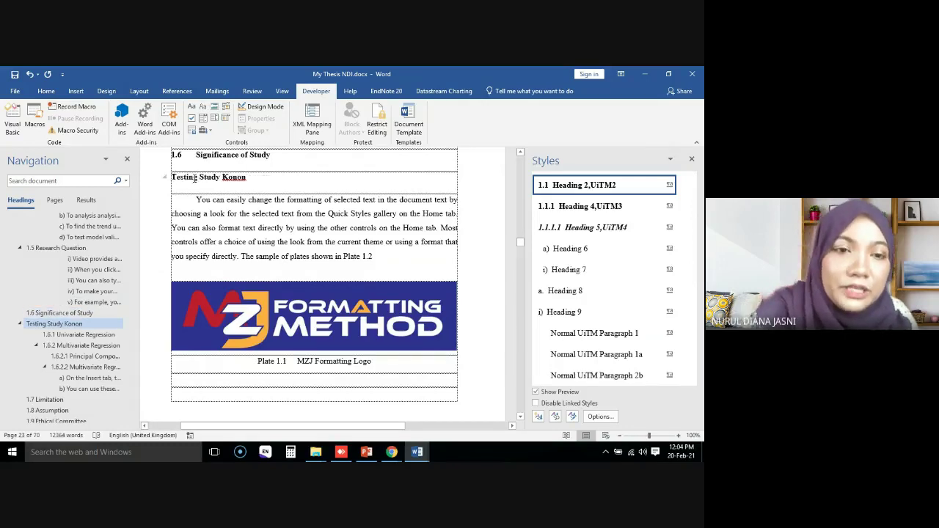
click(46, 91)
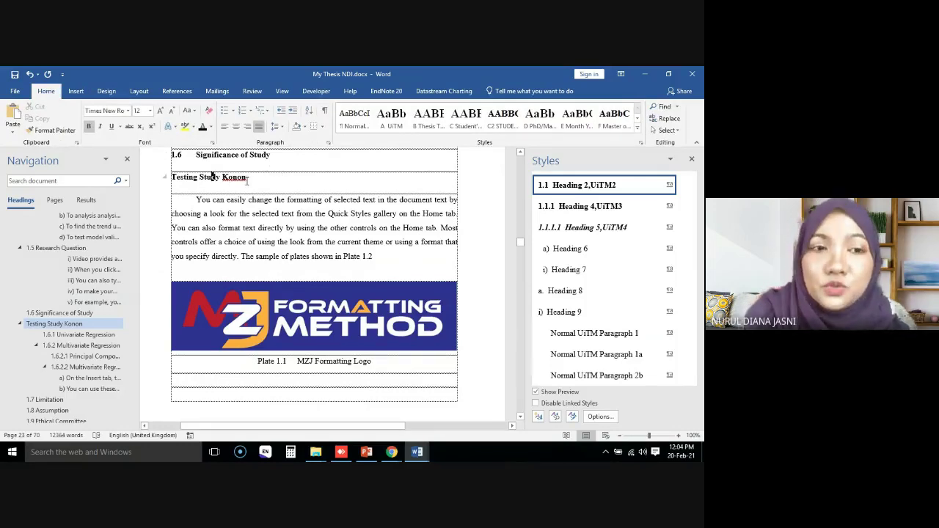
click(210, 111)
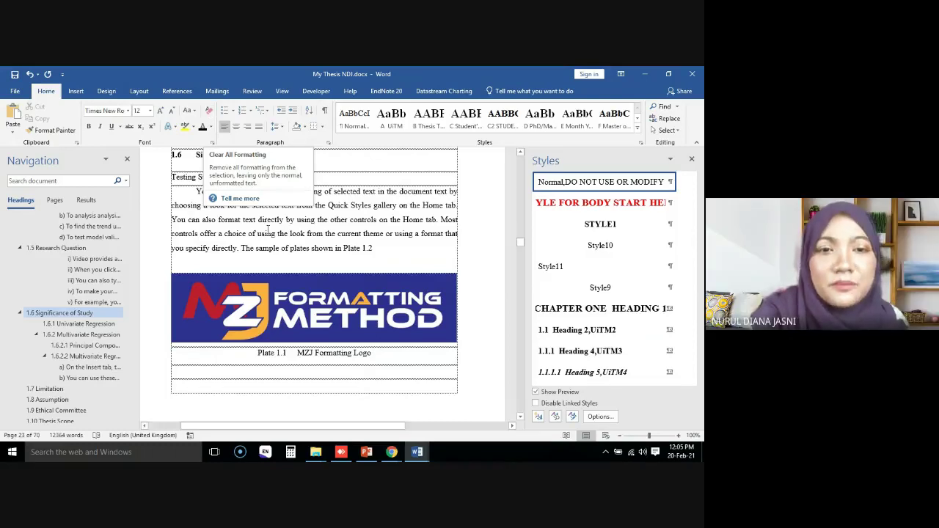
click(304, 232)
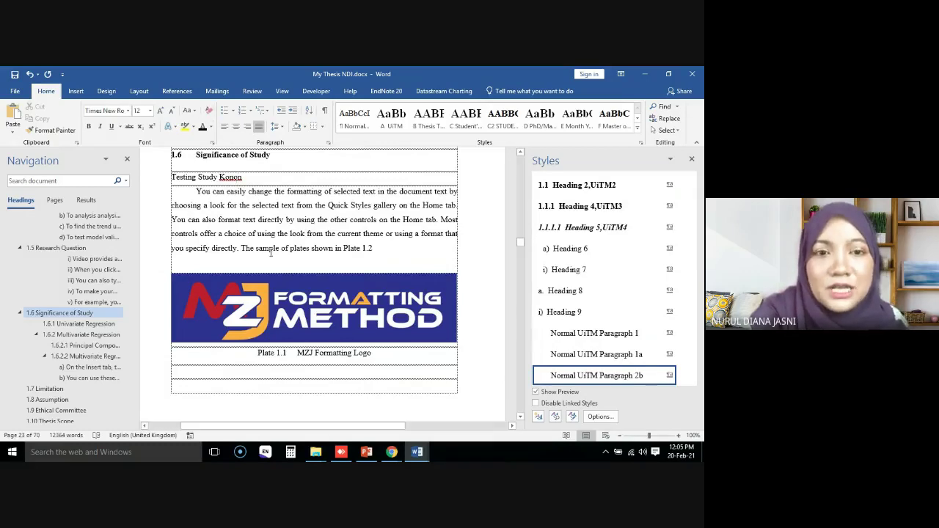
Step: Compare with the 1.6 heading's style, then apply Heading 2,UiTM2 to Testing Study Konon
scroll(281, 226, up, 1)
click(218, 205)
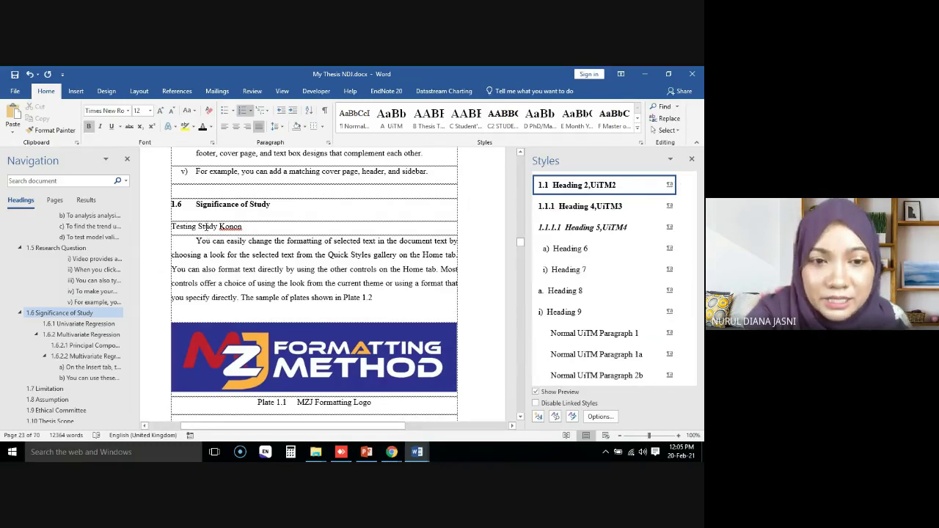
click(206, 225)
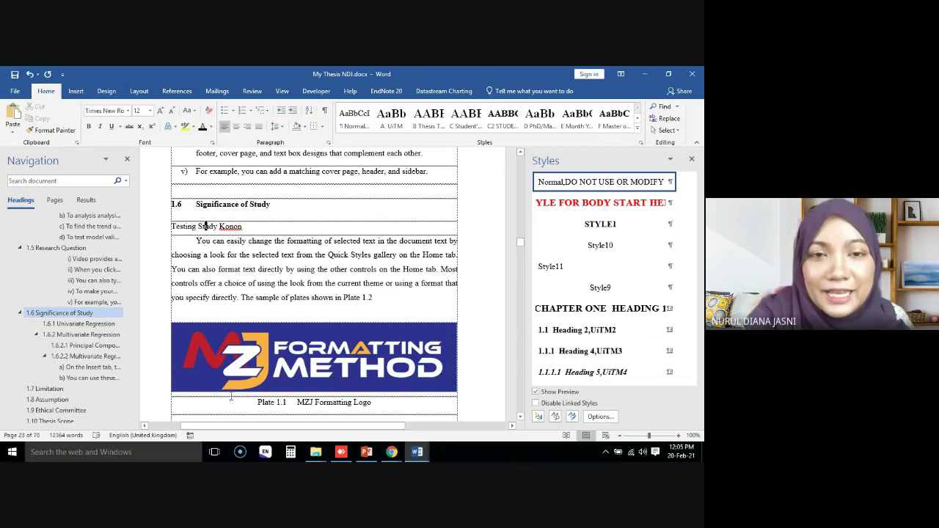
click(219, 204)
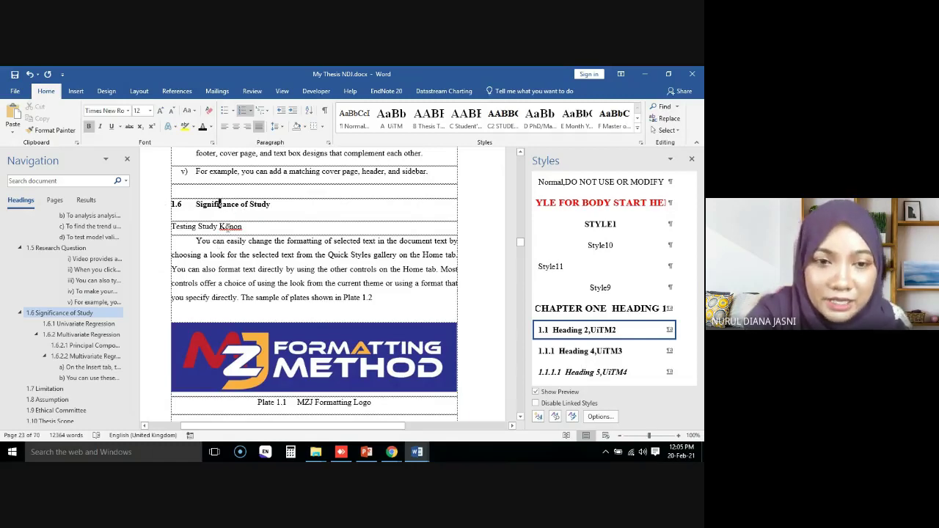
click(227, 225)
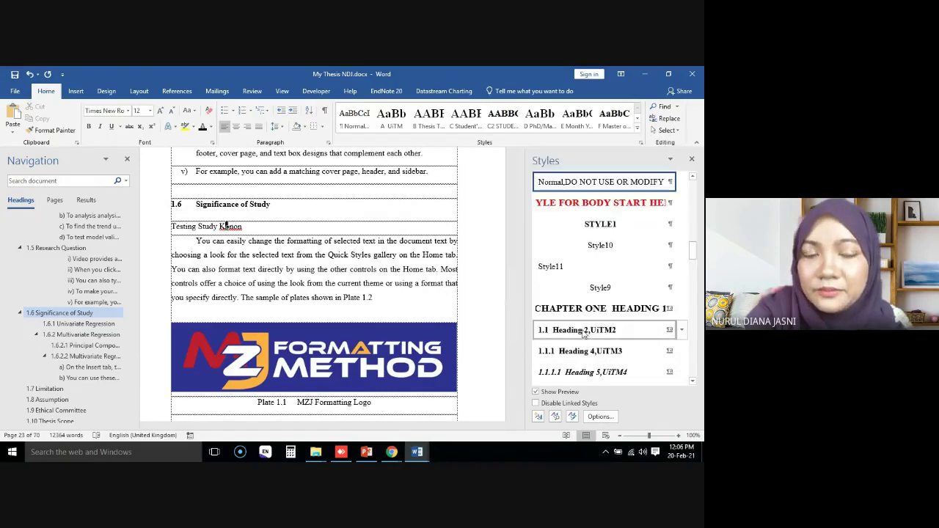
click(583, 331)
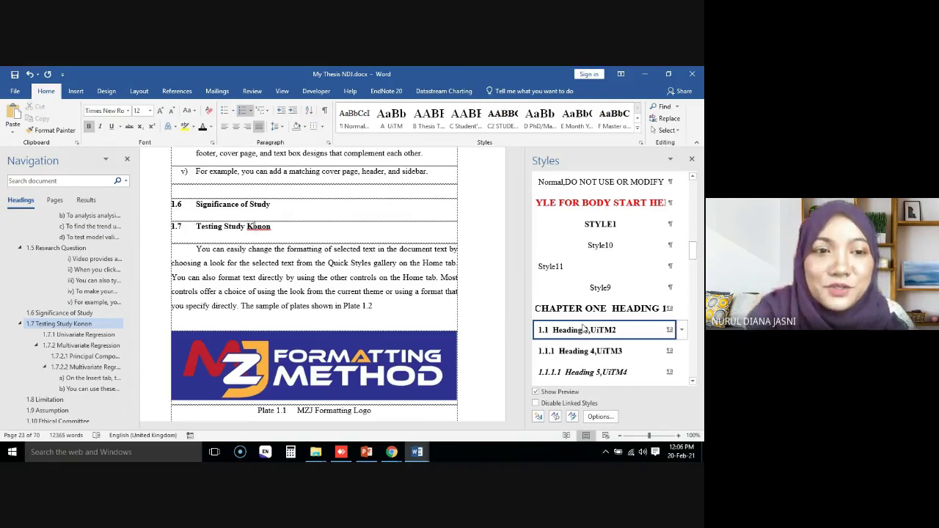
scroll(96, 261, up, 1)
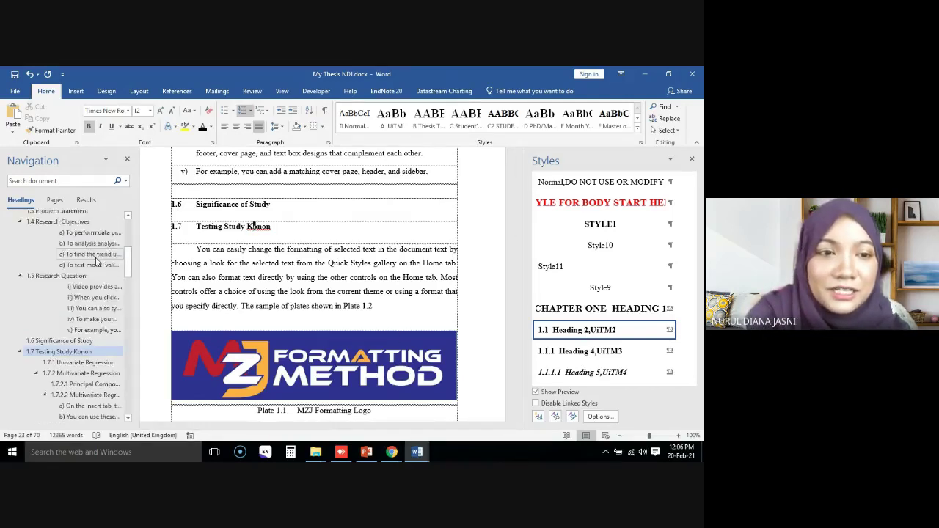
scroll(96, 262, up, 5)
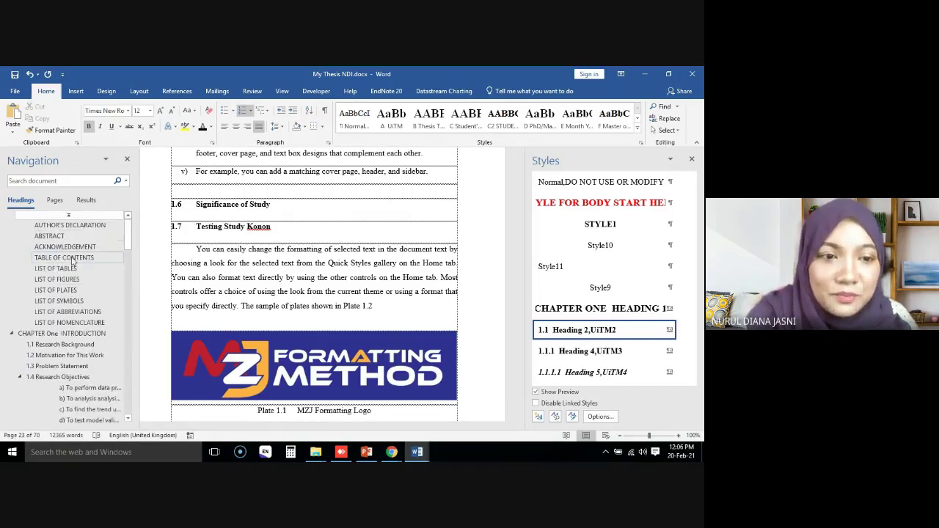
Step: Go to the Table of Contents page and select the TOC field
click(72, 259)
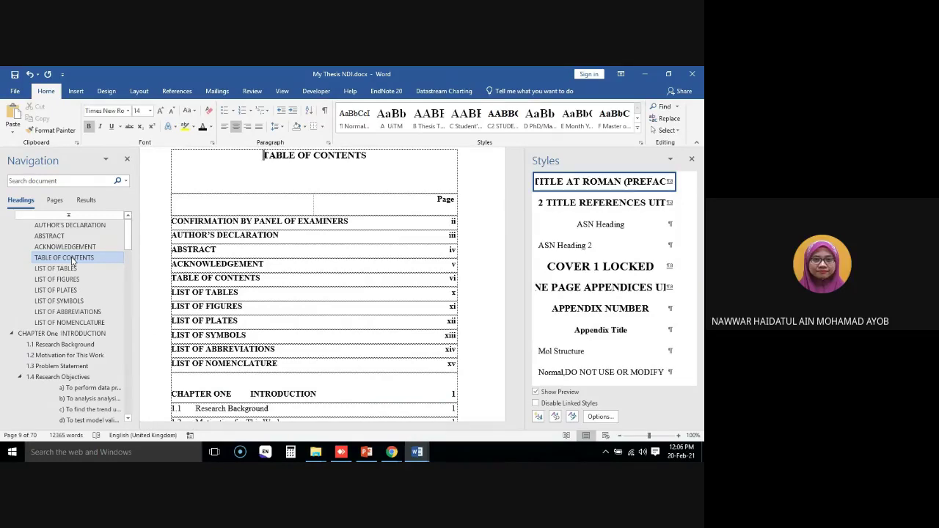
scroll(346, 285, down, 2)
click(346, 284)
scroll(346, 285, down, 5)
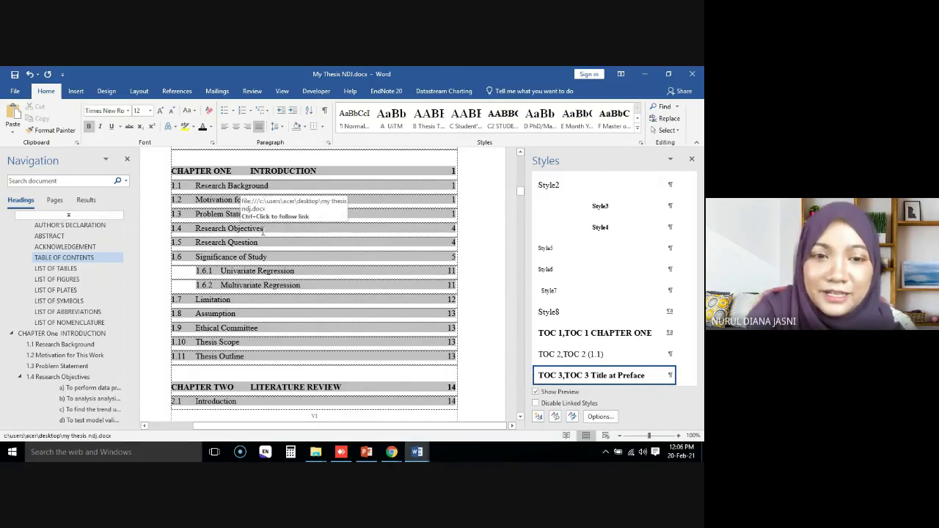
scroll(378, 293, up, 2)
scroll(378, 293, up, 5)
scroll(378, 293, down, 3)
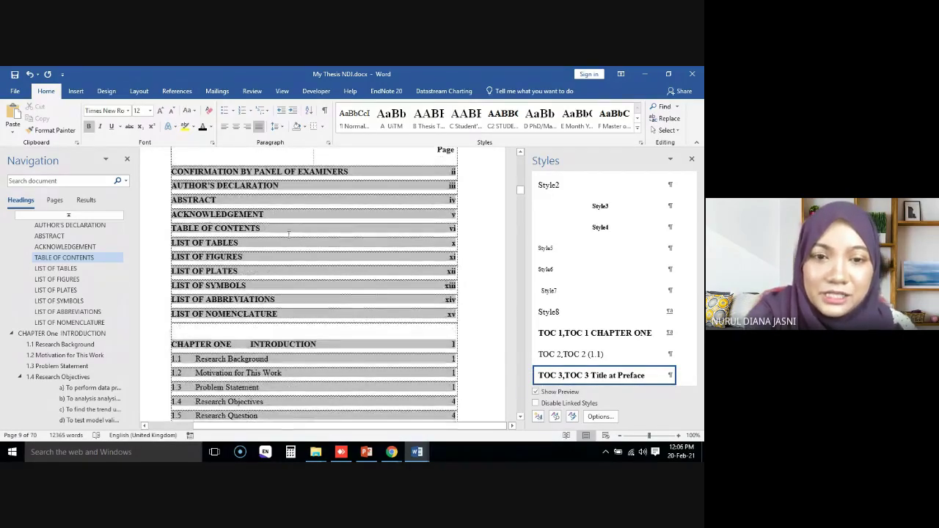
Step: Bring up the table of contents context menu showing Update Field
right_click(290, 233)
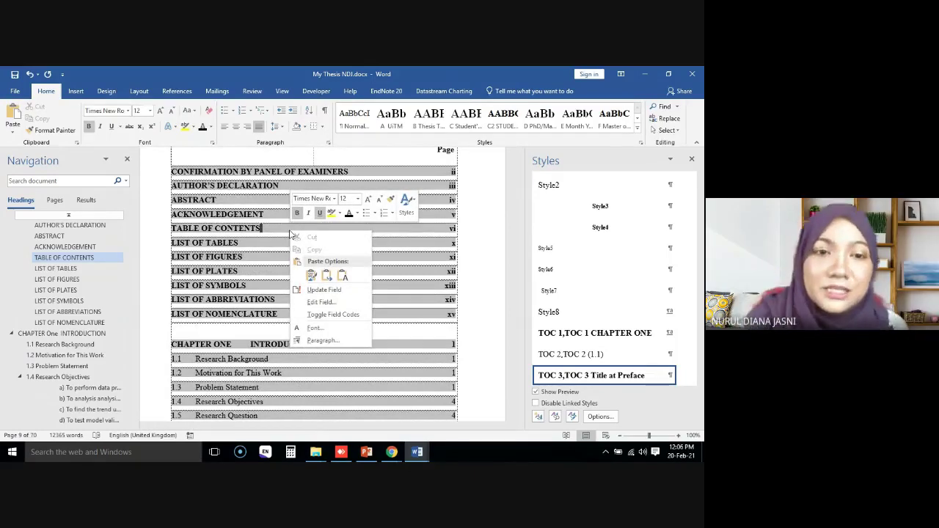
click(305, 345)
click(285, 372)
scroll(309, 370, down, 3)
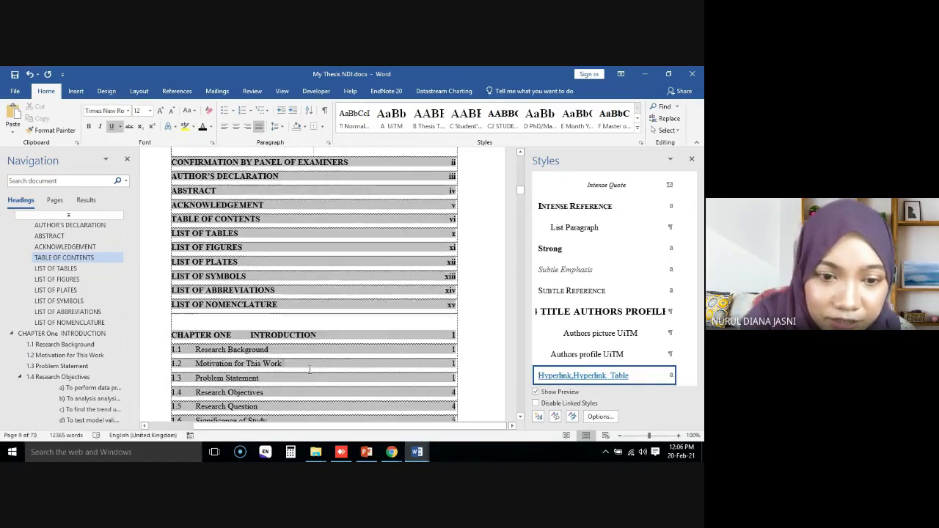
click(291, 285)
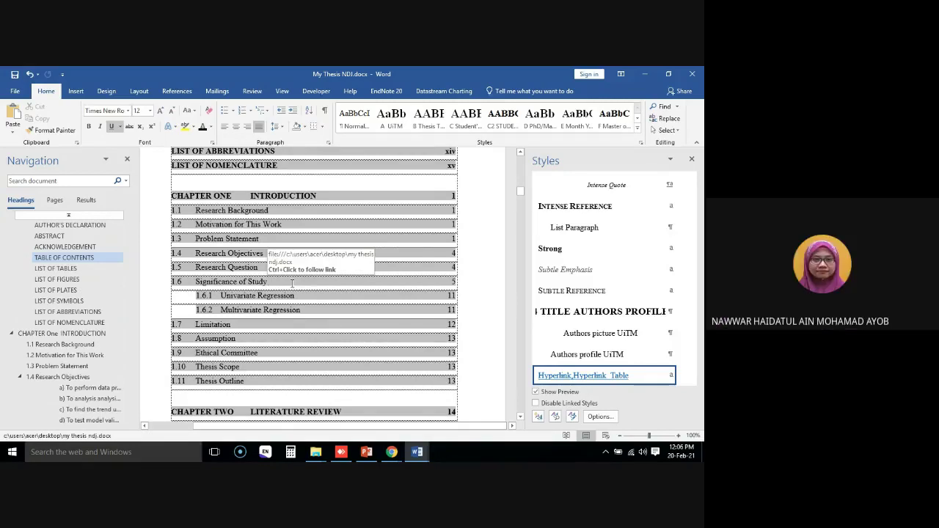
right_click(291, 283)
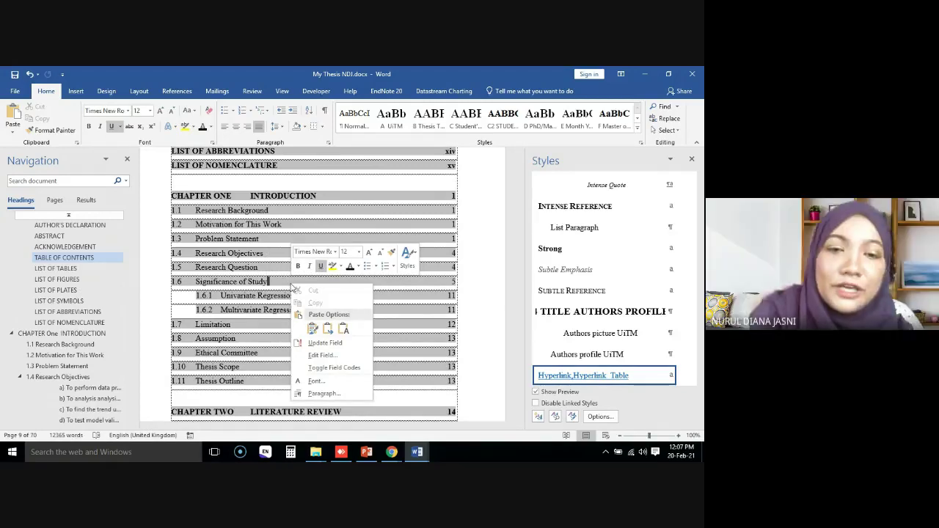
Step: Update the table of contents field using 'Update entire table'
click(315, 344)
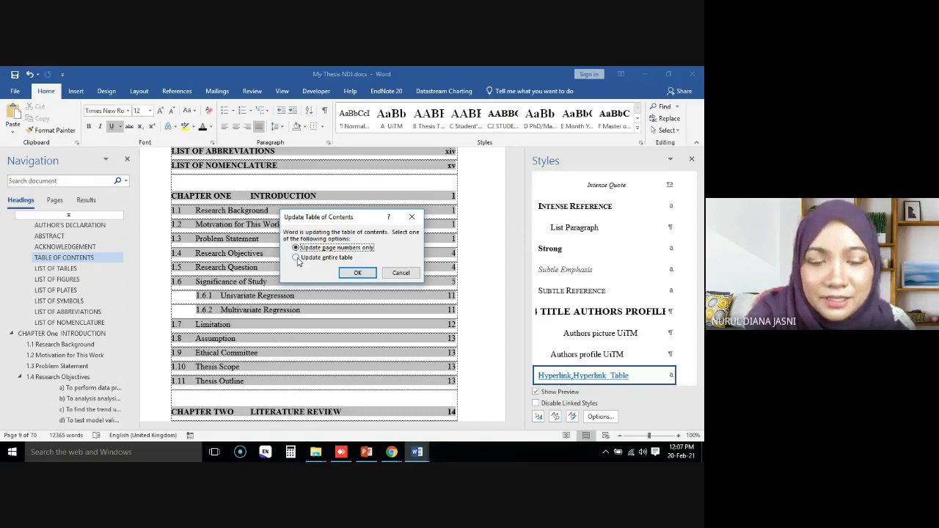
click(297, 257)
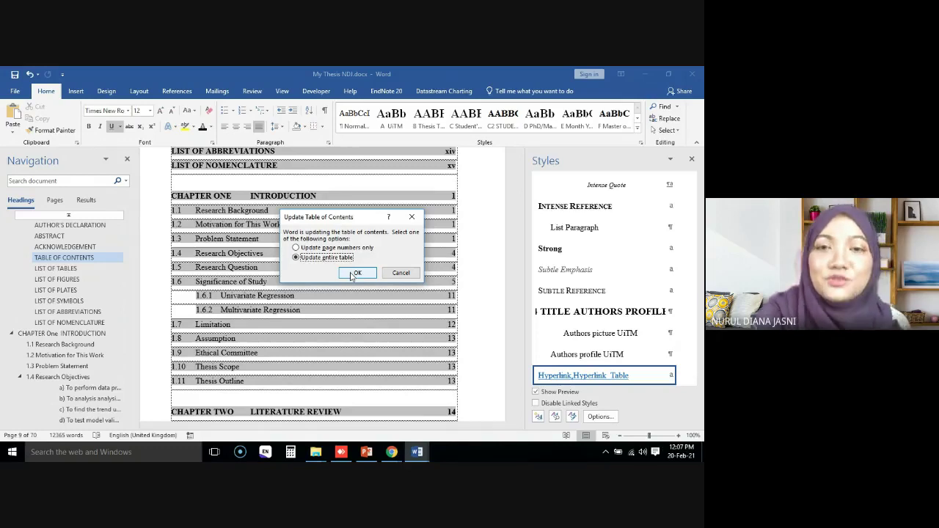
click(352, 273)
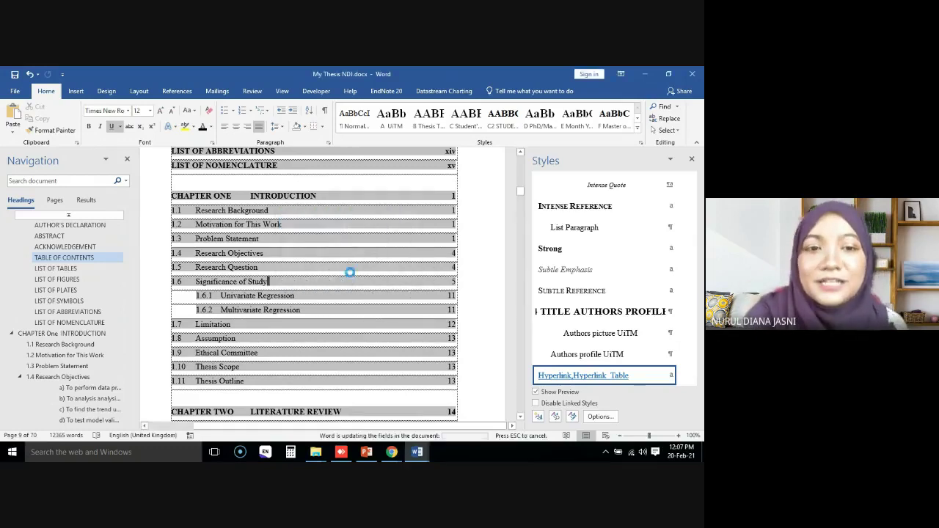
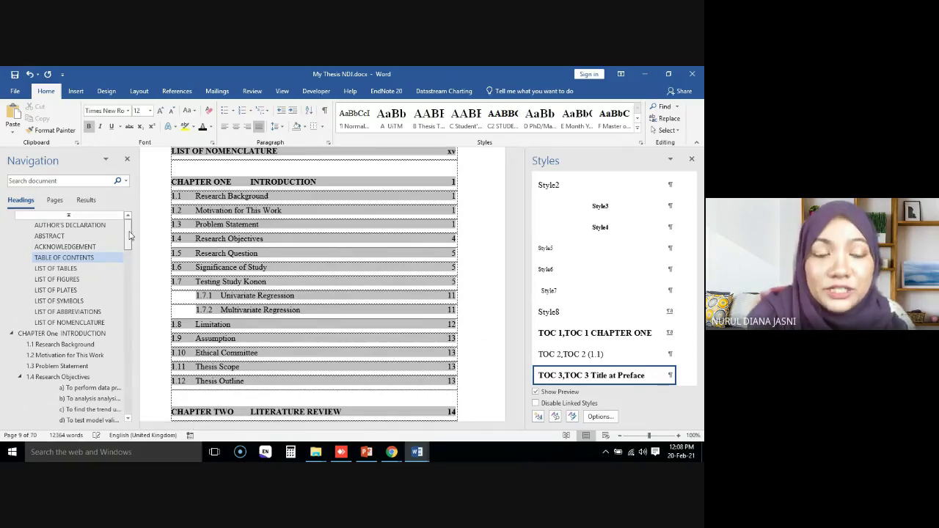
Step: Move from the table of contents to the LIST OF PLATES page using the Navigation pane headings
scroll(132, 270, down, 6)
drag(132, 270, 132, 288)
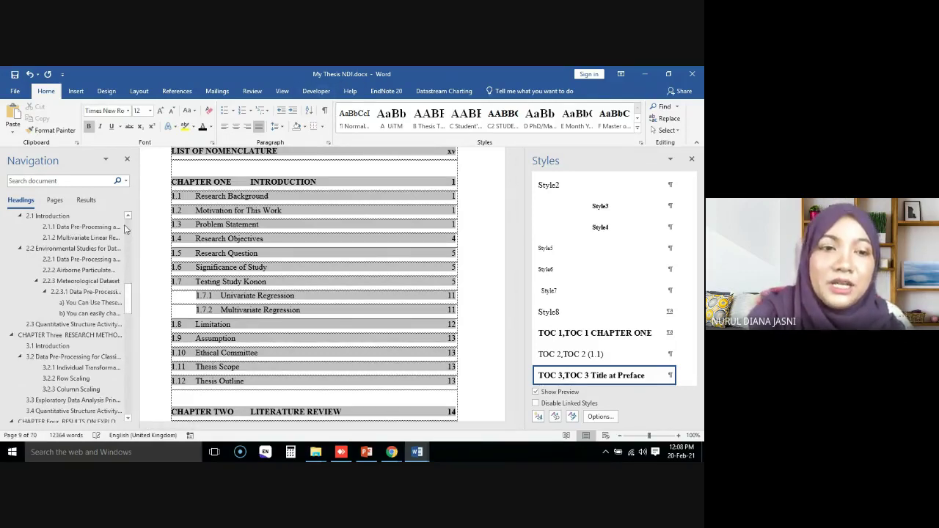
drag(129, 296, 126, 229)
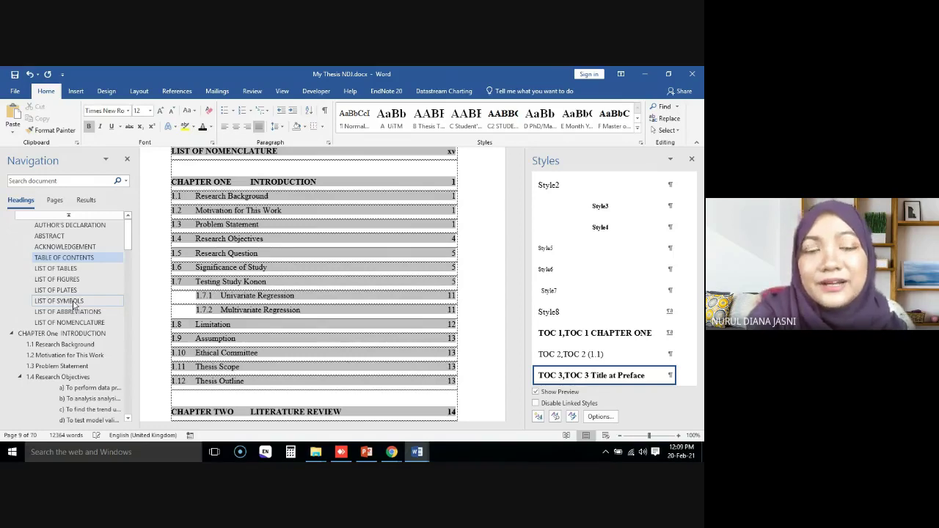
click(323, 340)
scroll(324, 338, down, 6)
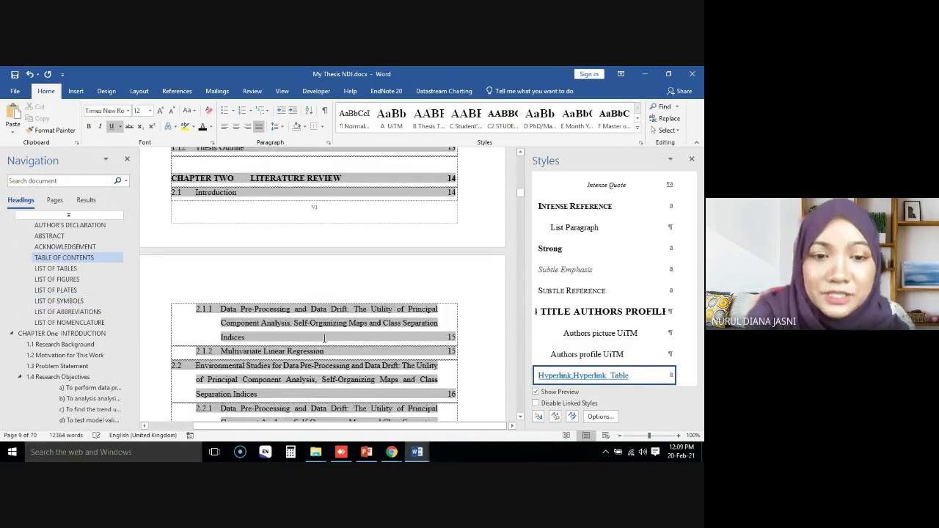
scroll(324, 338, down, 1)
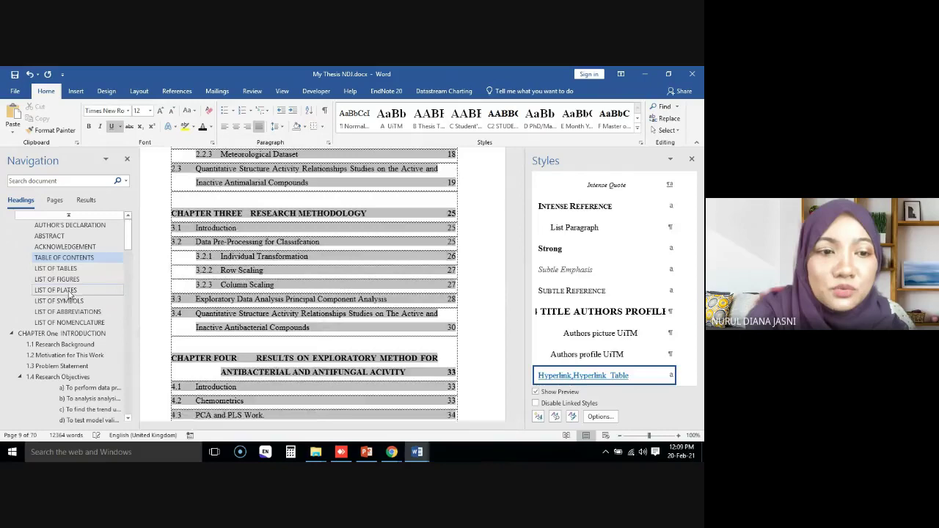
click(70, 293)
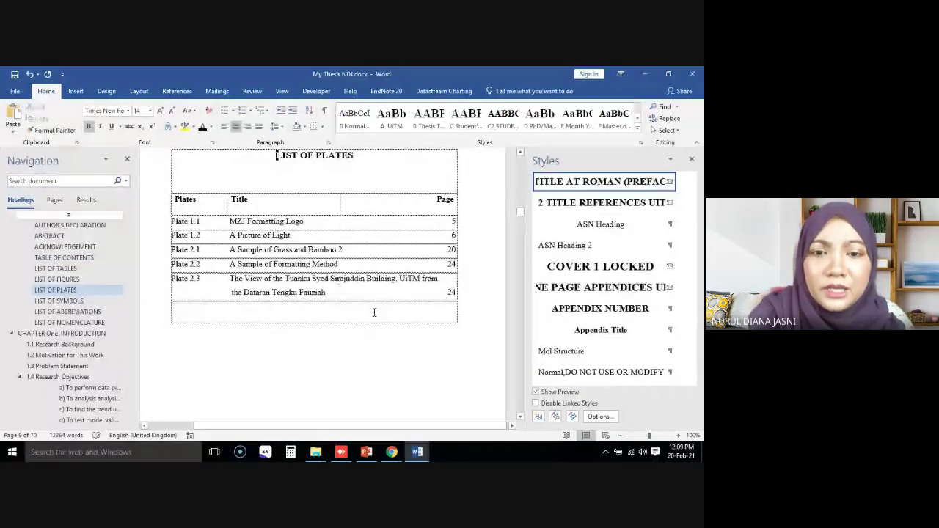
Step: Select the List of Plates table from its title down to the Plate 2.3 entry
drag(175, 312, 213, 174)
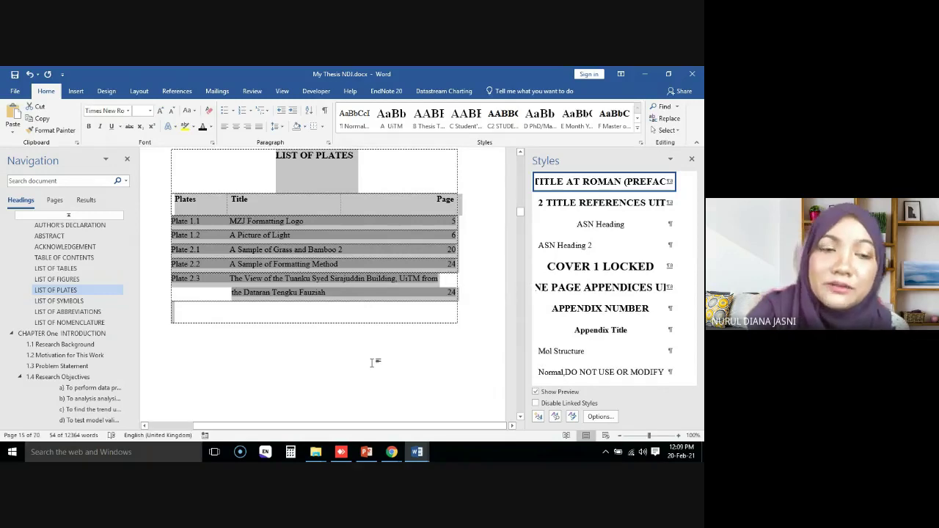
Step: Delete the LIST OF NOMENCLATURE section from the Navigation pane, leaving List of Plates untouched
right_click(61, 294)
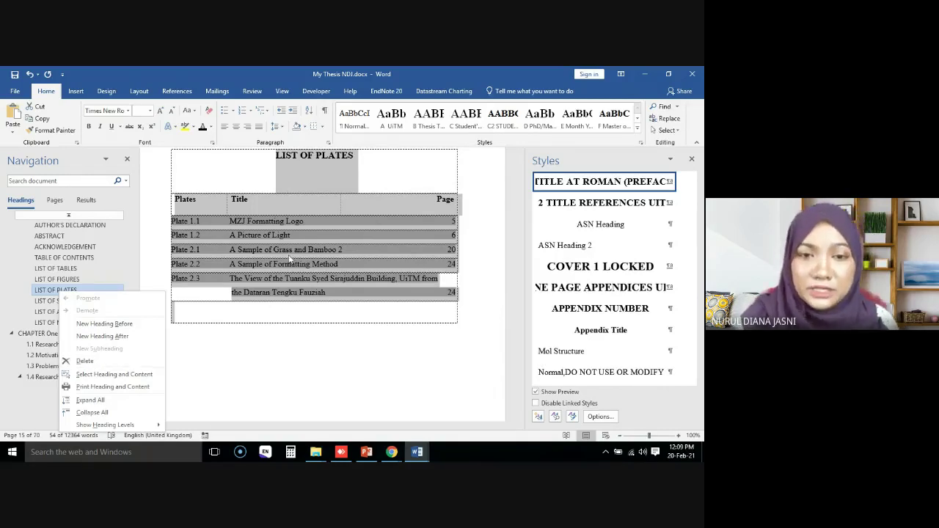
click(258, 352)
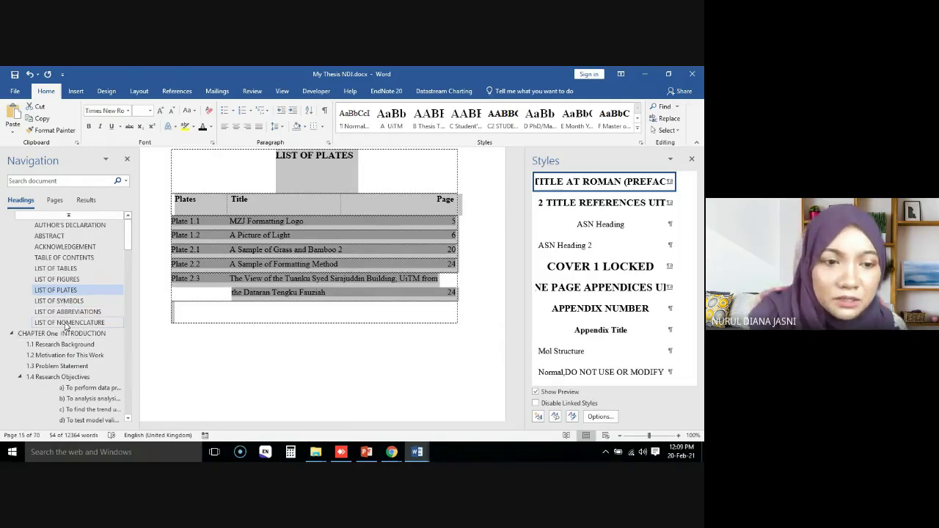
right_click(65, 325)
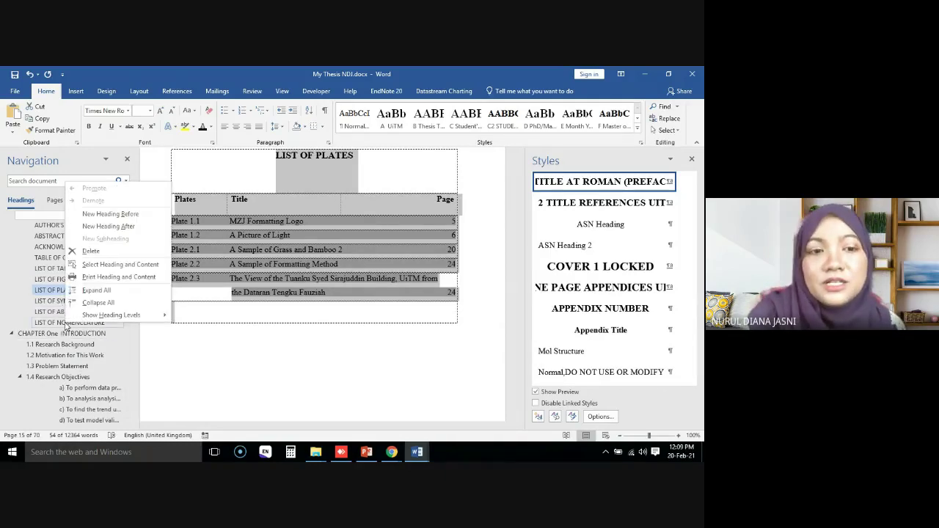
click(88, 251)
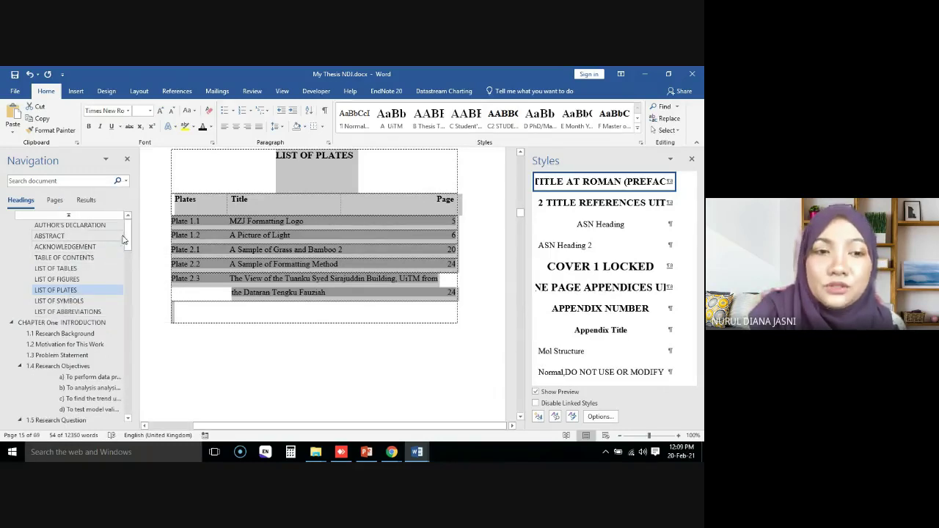
drag(128, 233, 125, 313)
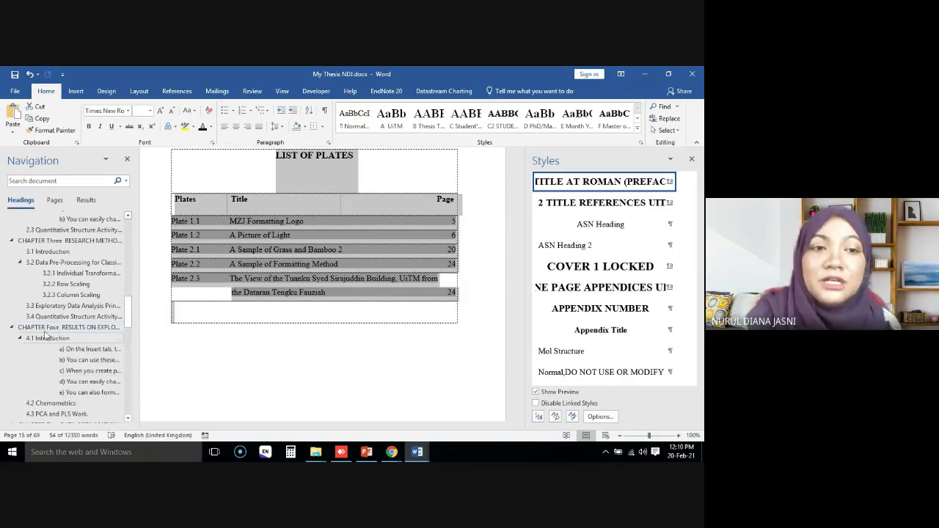
Step: Delete the exploratory-results Chapter Four section
right_click(43, 330)
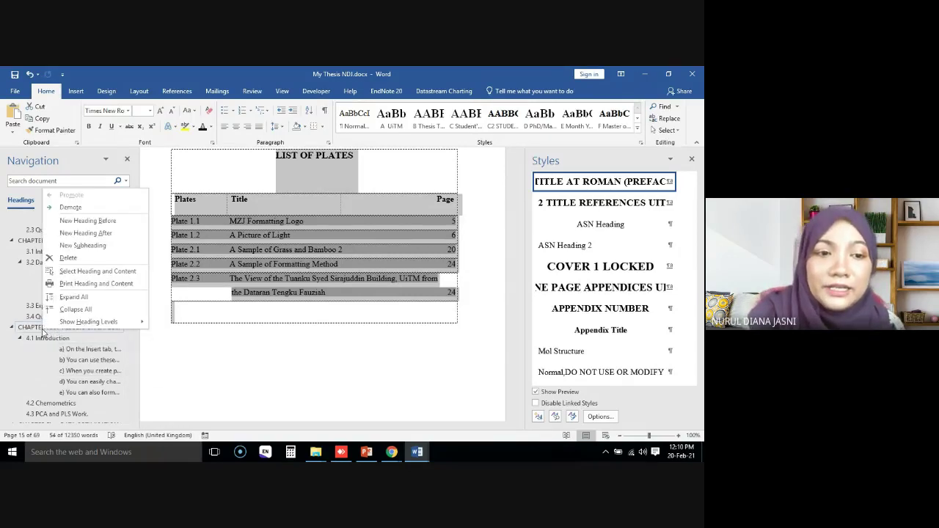
click(68, 258)
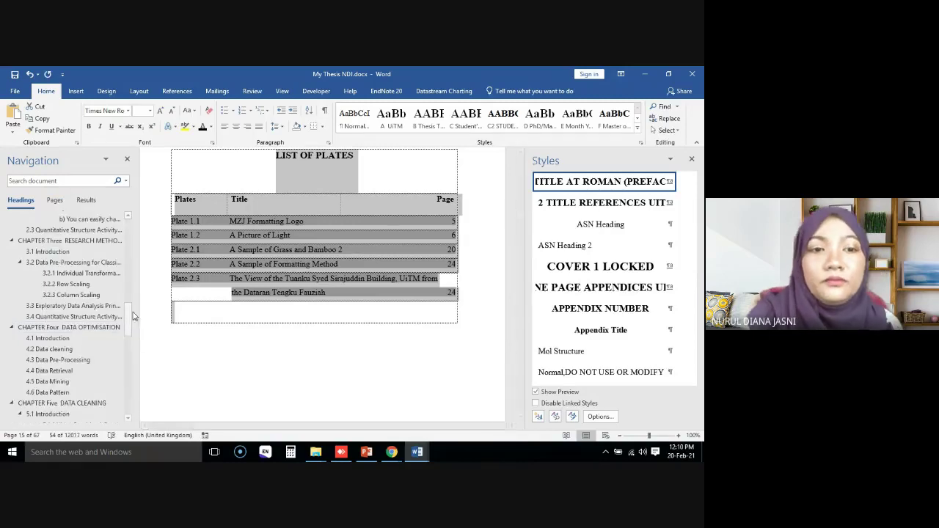
drag(129, 316, 129, 352)
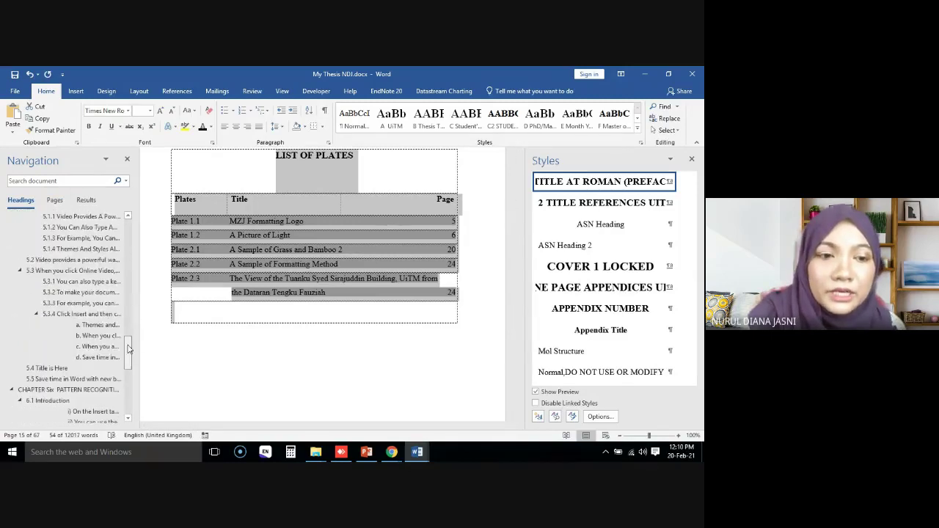
Step: Delete all three CHAPTER Six sections and return to the Table of Contents page
right_click(41, 393)
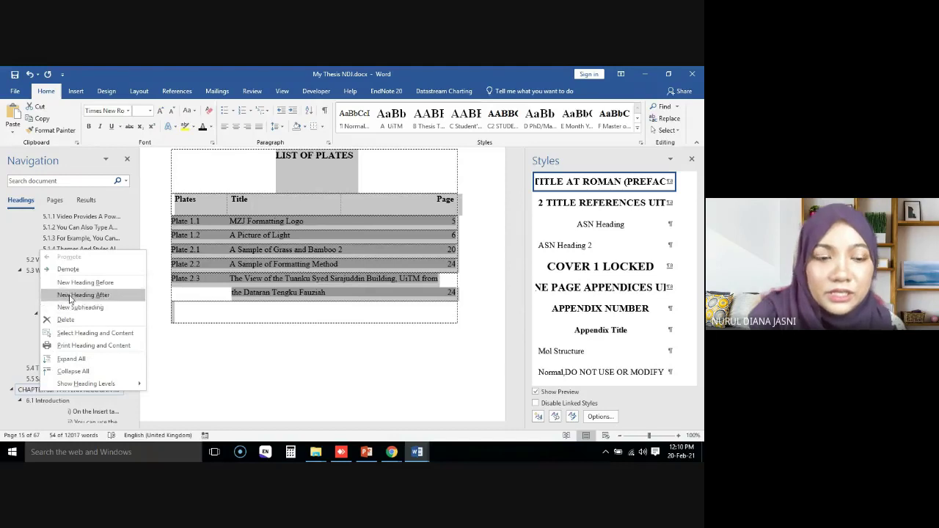
click(68, 321)
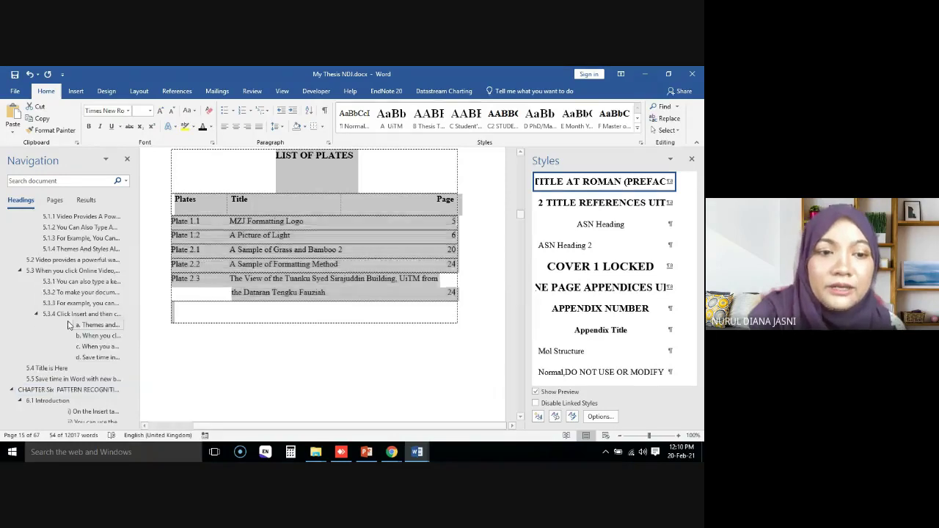
right_click(61, 391)
click(86, 319)
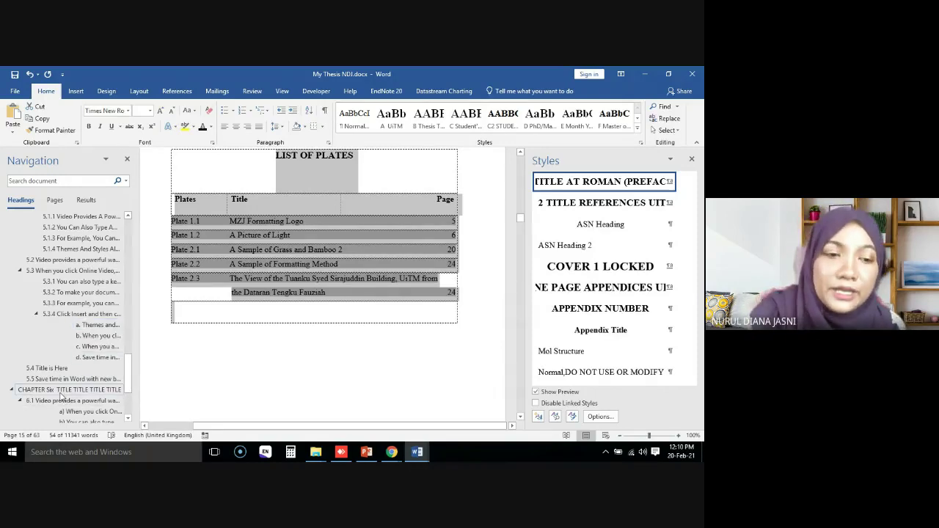
right_click(61, 394)
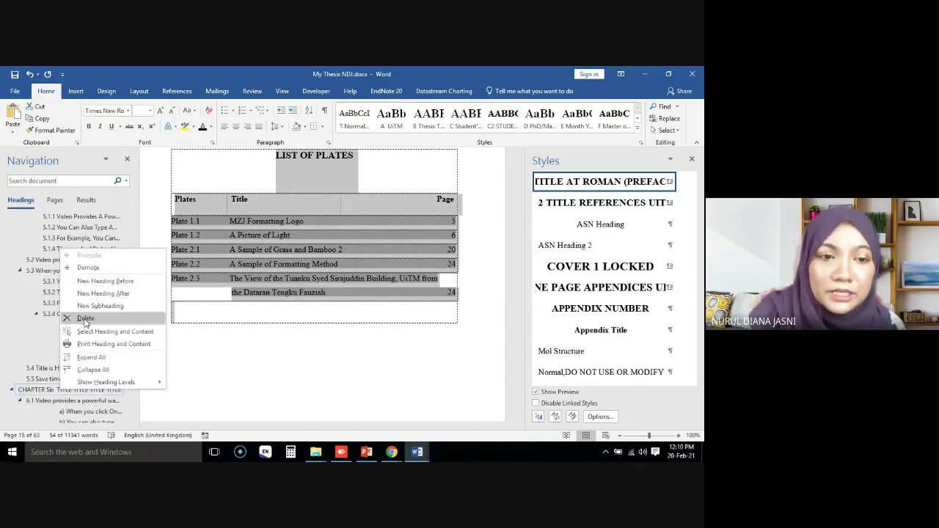
click(85, 320)
drag(128, 378, 135, 230)
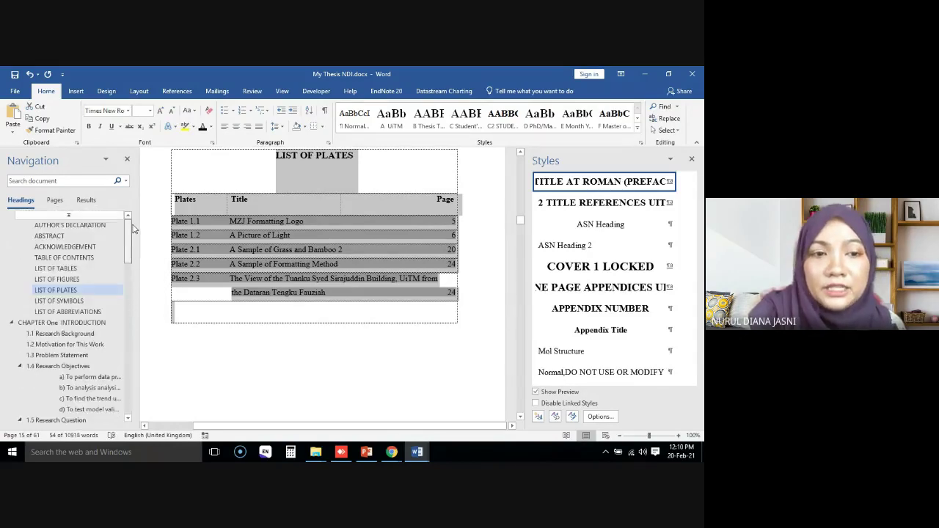
click(89, 259)
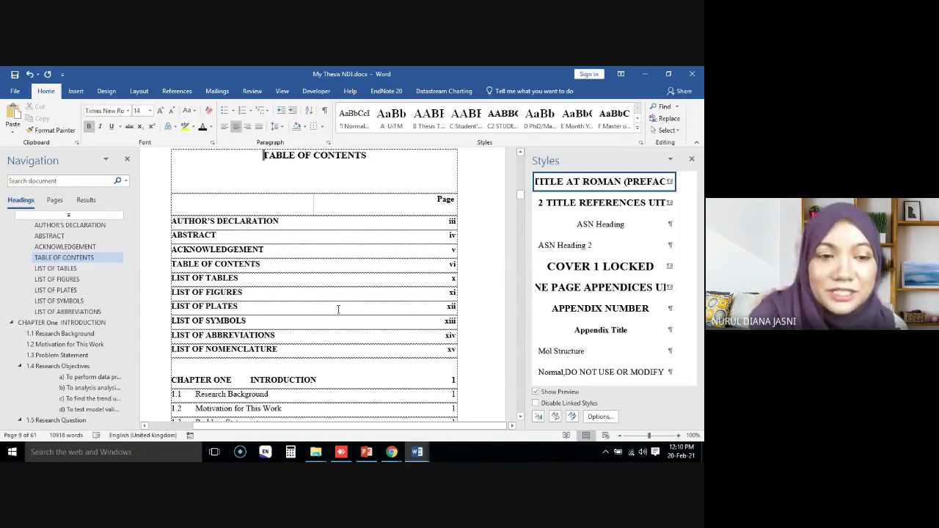
Step: Delete the CHAPTER Five DATA CLEANING section, bringing the thesis to 56 pages and 9606 words
scroll(342, 317, down, 5)
scroll(341, 317, down, 5)
scroll(342, 317, down, 3)
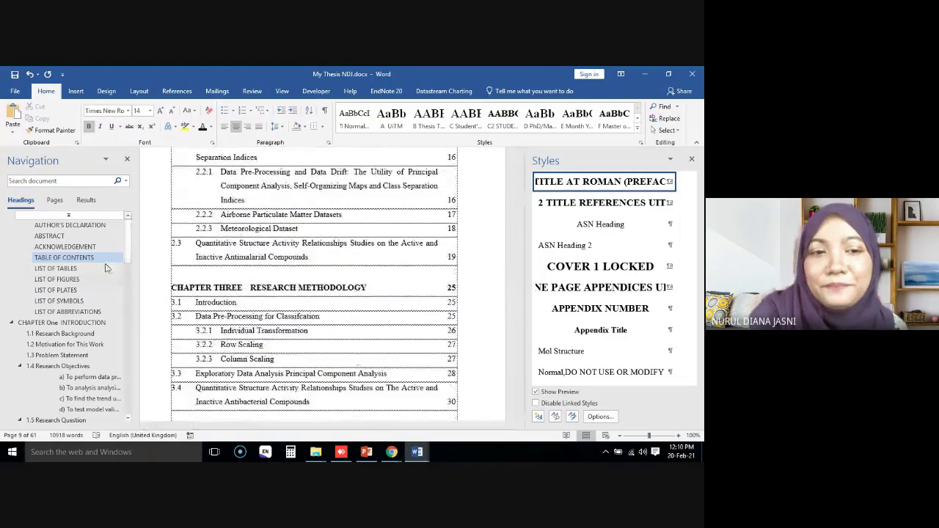
drag(129, 252, 122, 358)
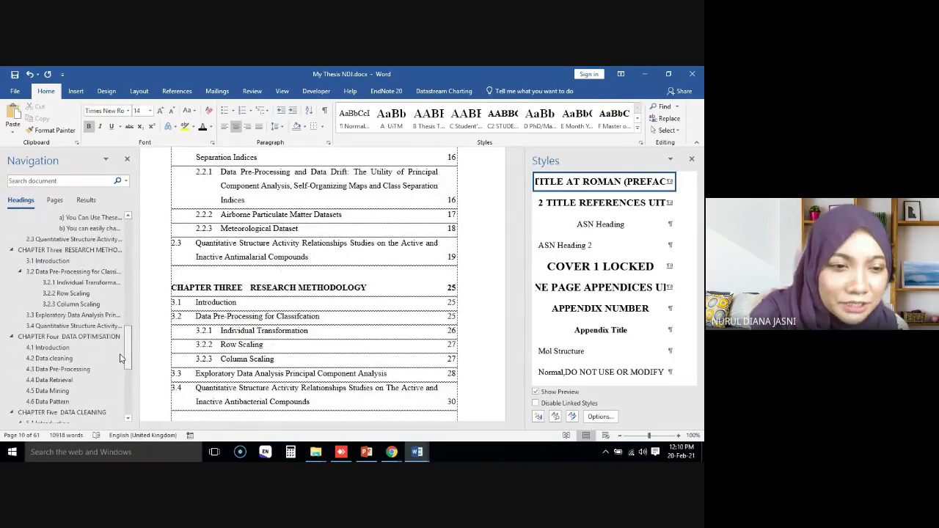
scroll(121, 358, down, 4)
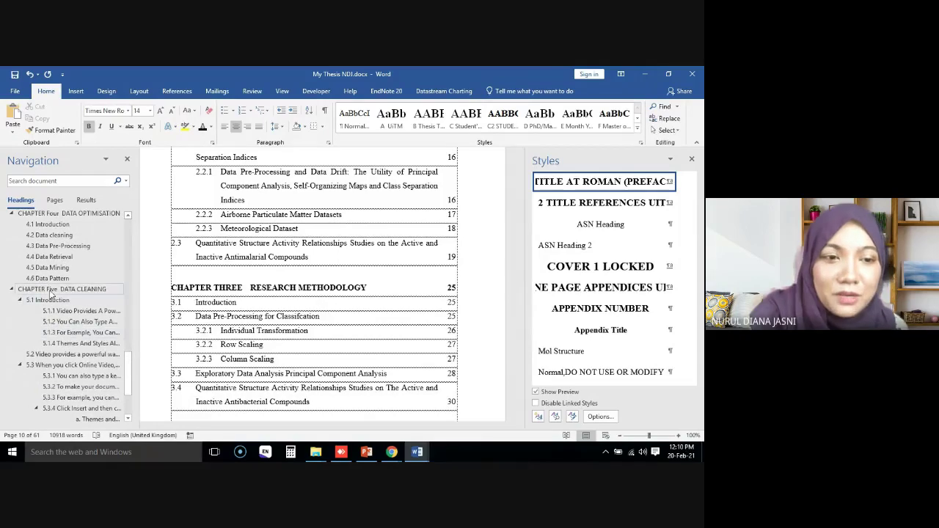
right_click(51, 293)
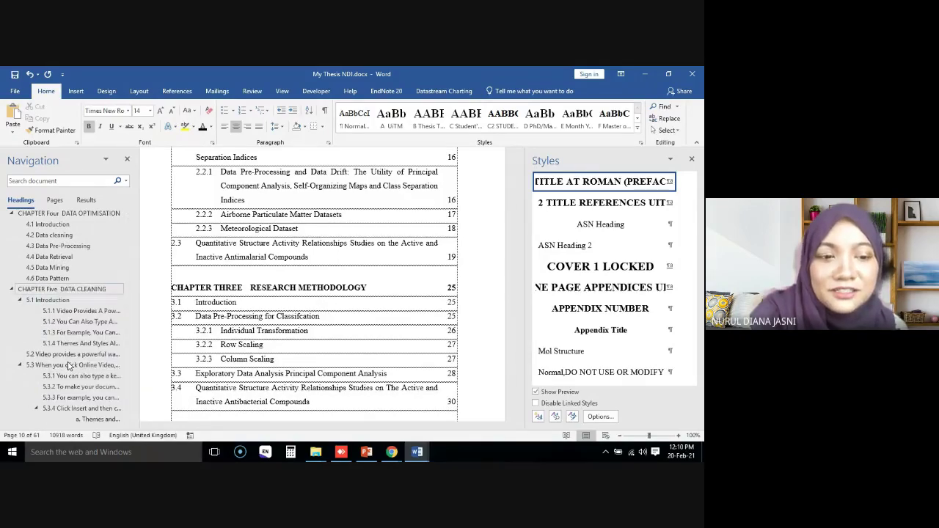
scroll(345, 352, down, 4)
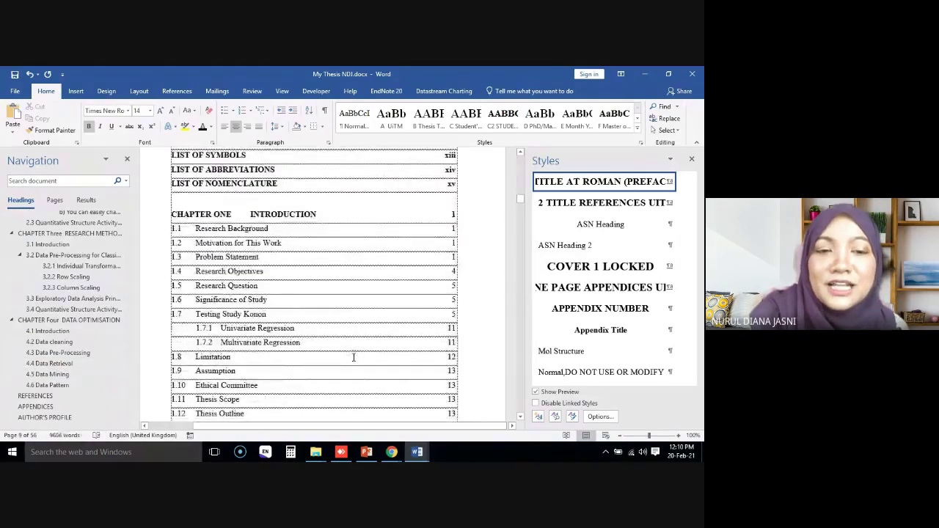
scroll(353, 357, up, 5)
scroll(353, 357, down, 2)
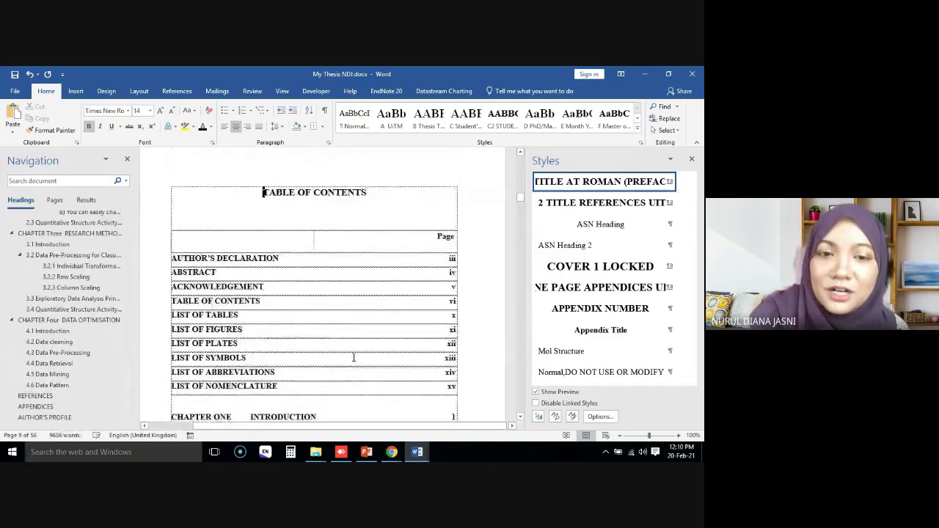
click(277, 296)
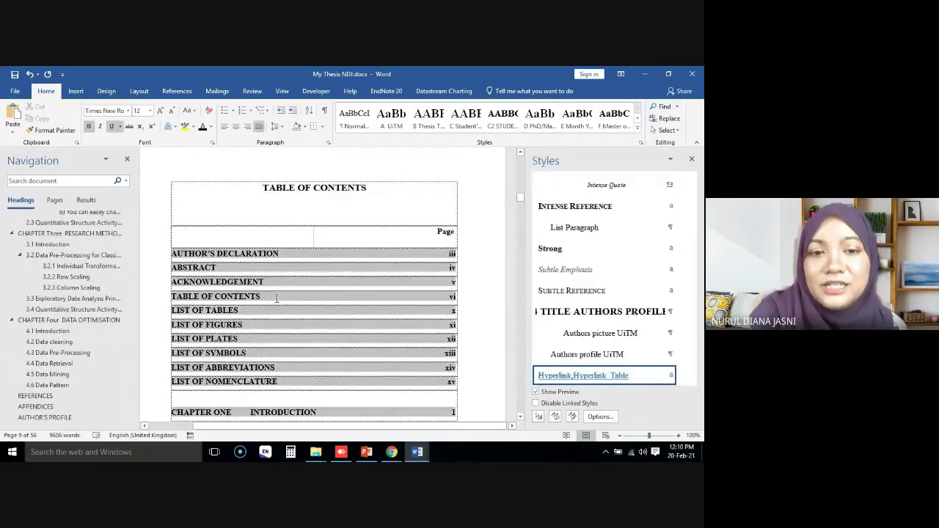
Step: Update the table of contents field and review it from Author's Declaration through Chapter Four
right_click(320, 297)
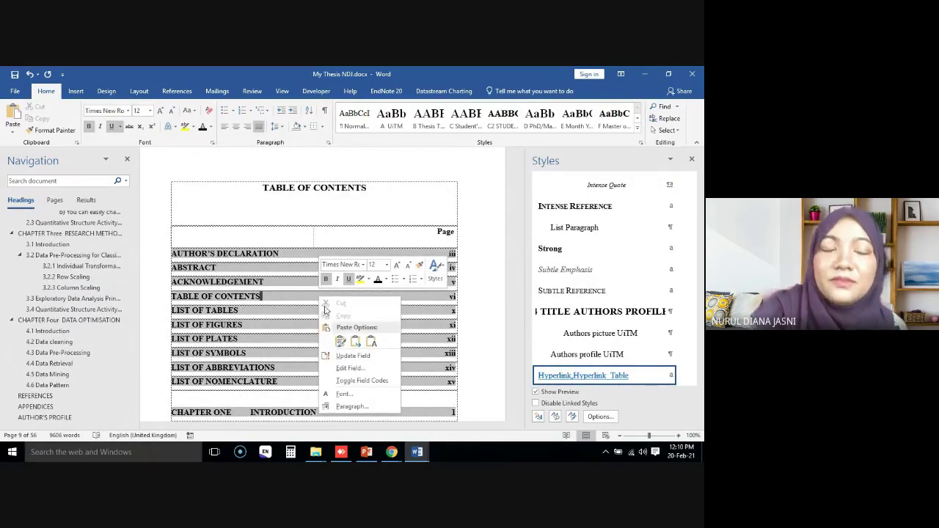
click(345, 355)
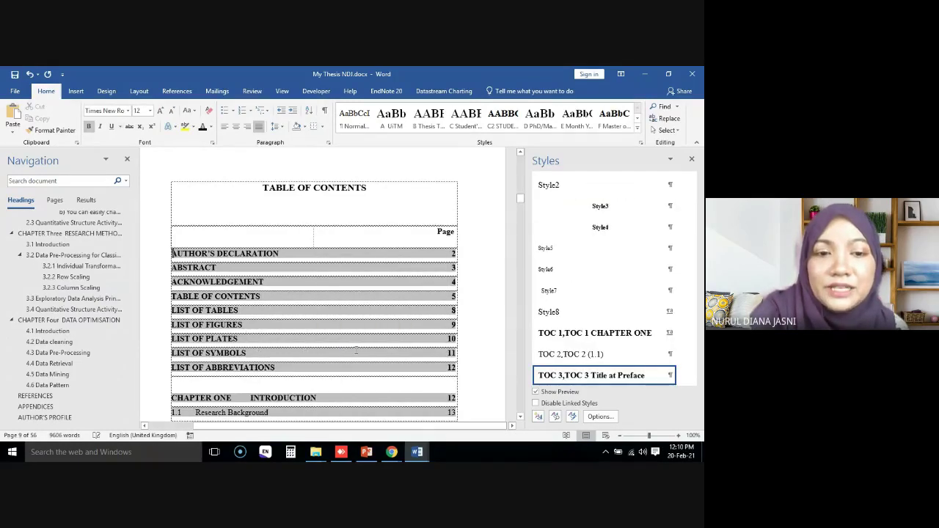
scroll(356, 352, down, 4)
scroll(356, 352, down, 8)
scroll(356, 352, down, 4)
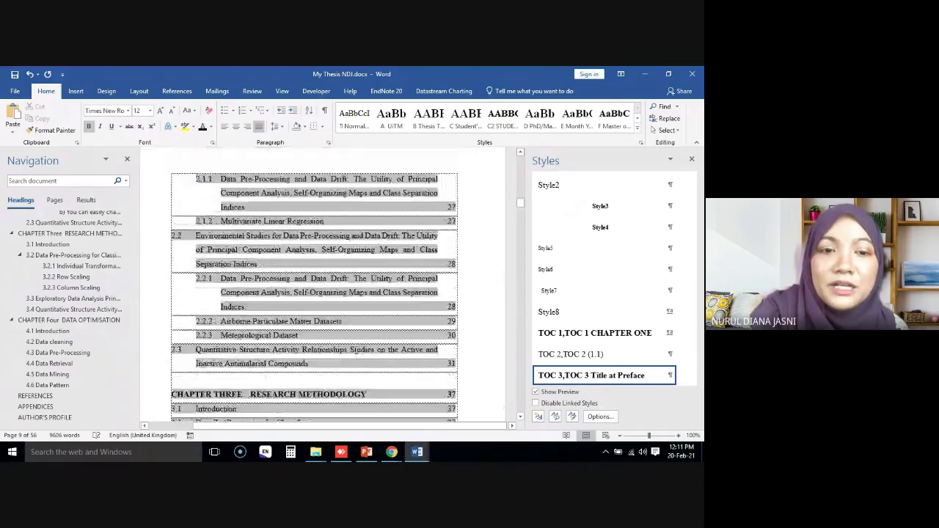
scroll(355, 351, down, 2)
scroll(356, 350, down, 6)
scroll(356, 350, up, 6)
scroll(355, 350, up, 5)
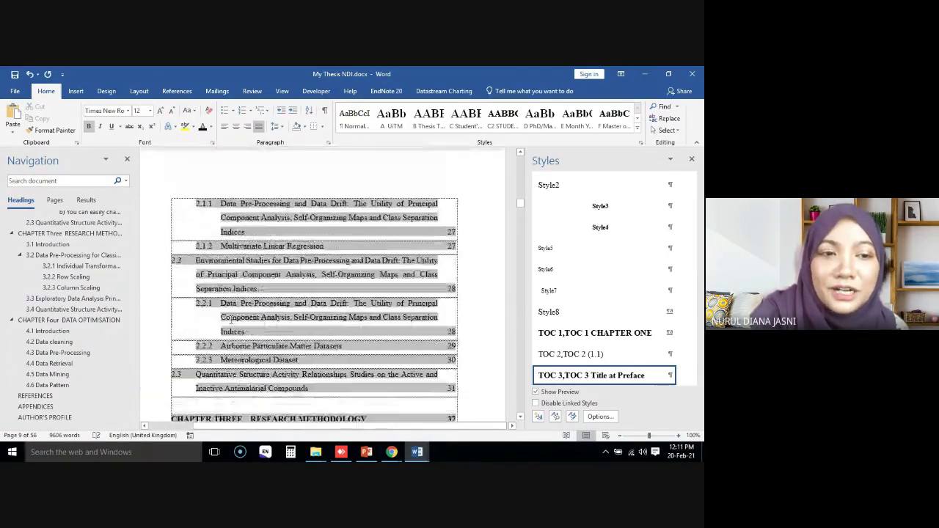
scroll(230, 321, up, 2)
scroll(390, 275, up, 5)
scroll(390, 275, up, 4)
scroll(389, 275, up, 1)
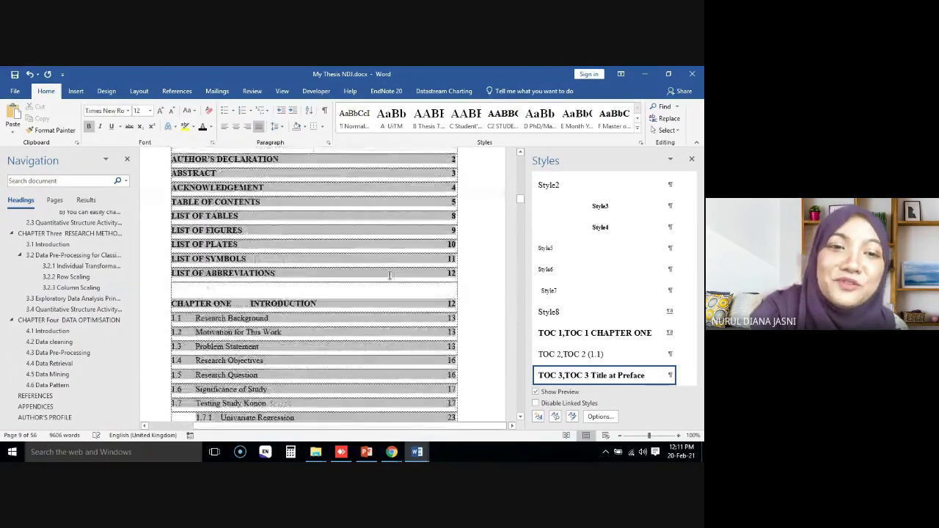
scroll(390, 275, up, 1)
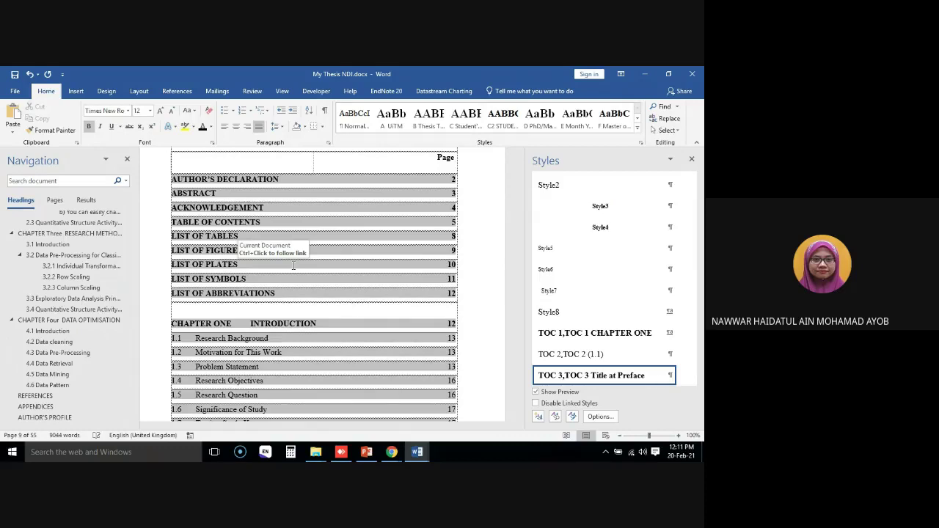
Step: Delete the LIST OF PLATES heading and content so List of Figures precedes List of Symbols
right_click(77, 321)
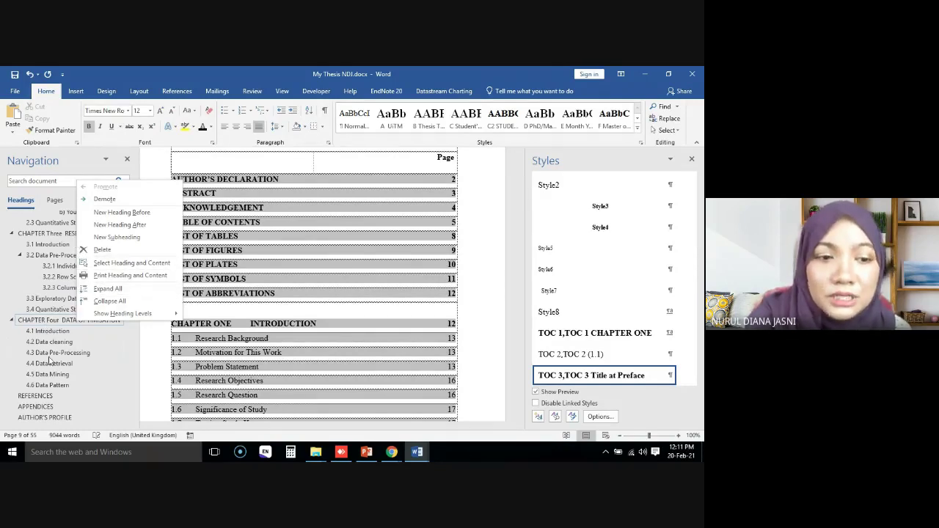
click(49, 255)
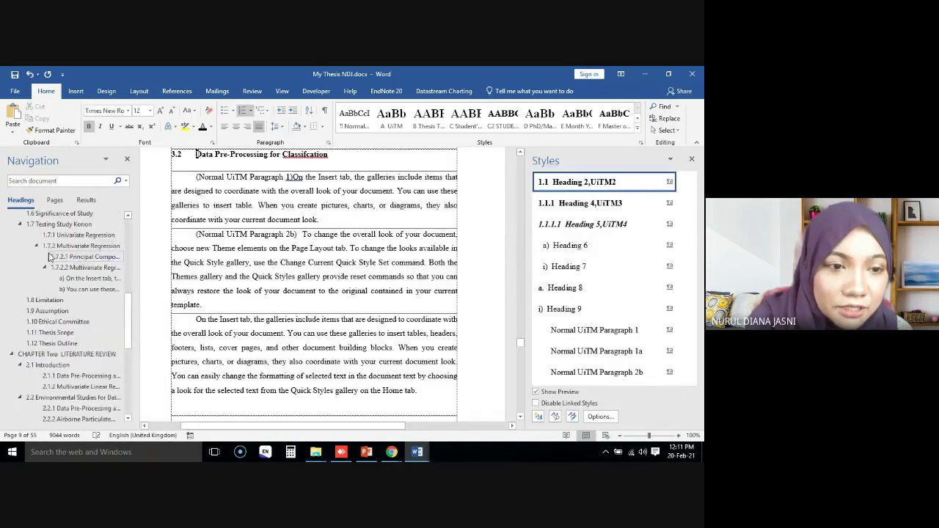
scroll(73, 293, up, 10)
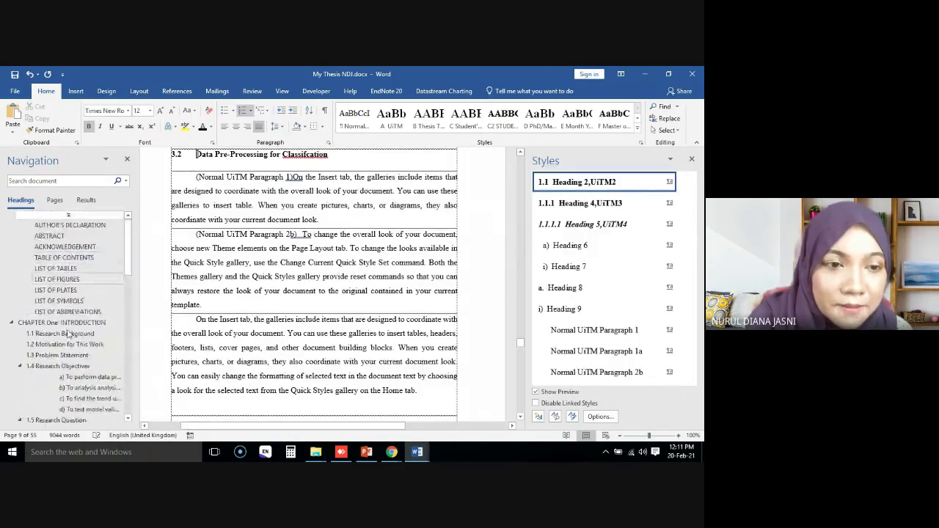
right_click(71, 292)
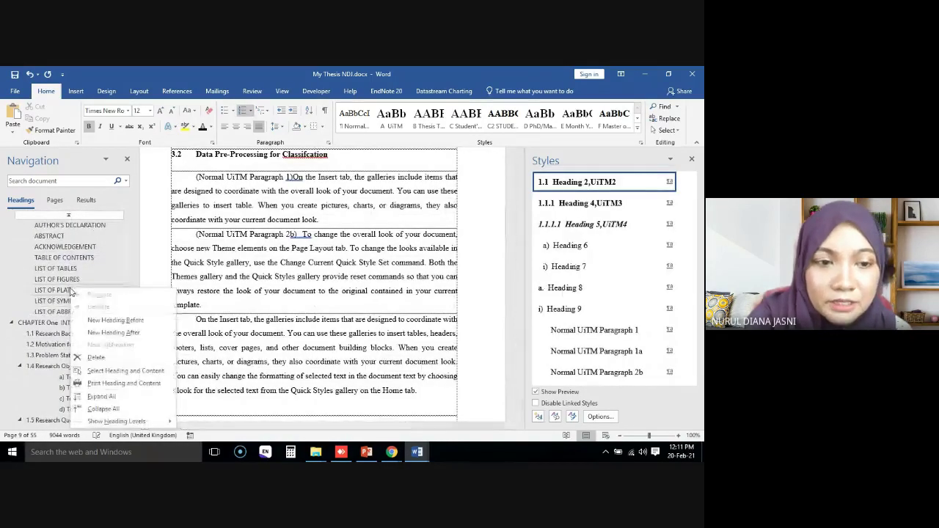
click(87, 357)
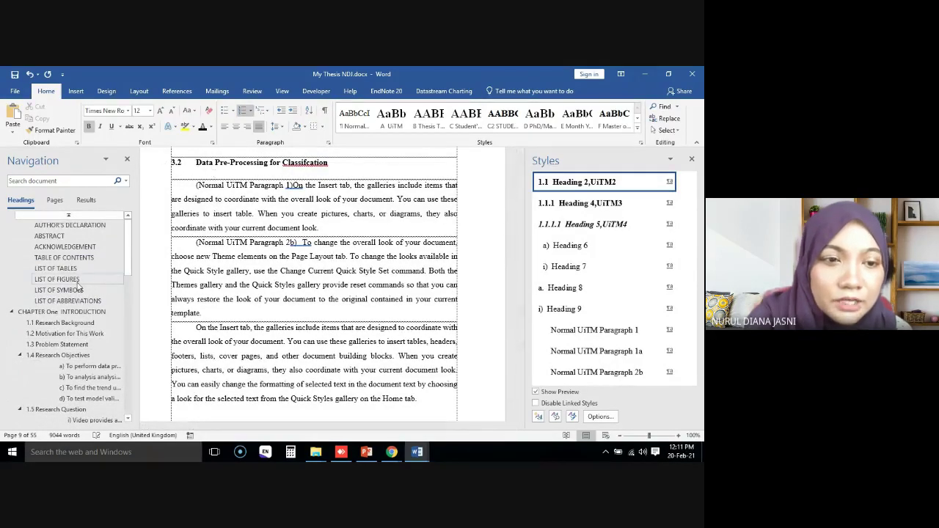
Step: Undo twice to restore LIST OF PLATES and reverse the table of contents field update
click(29, 75)
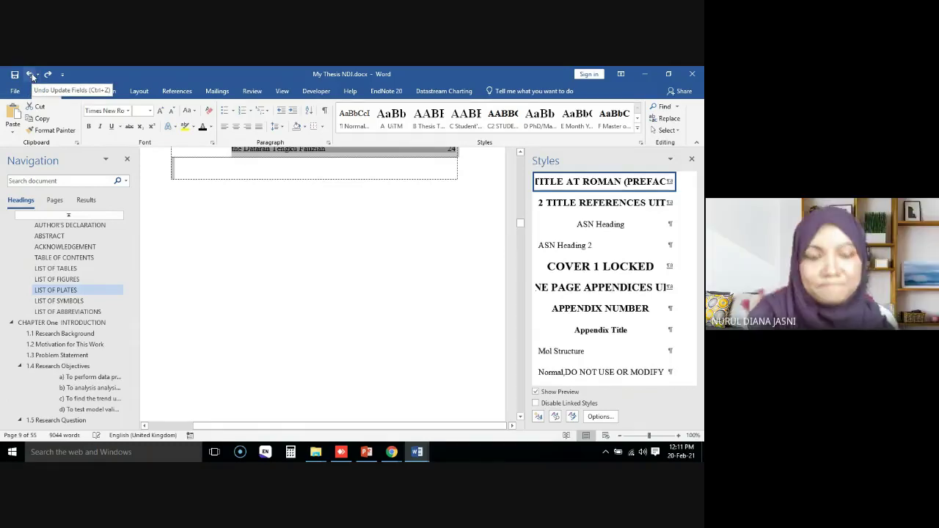
click(30, 75)
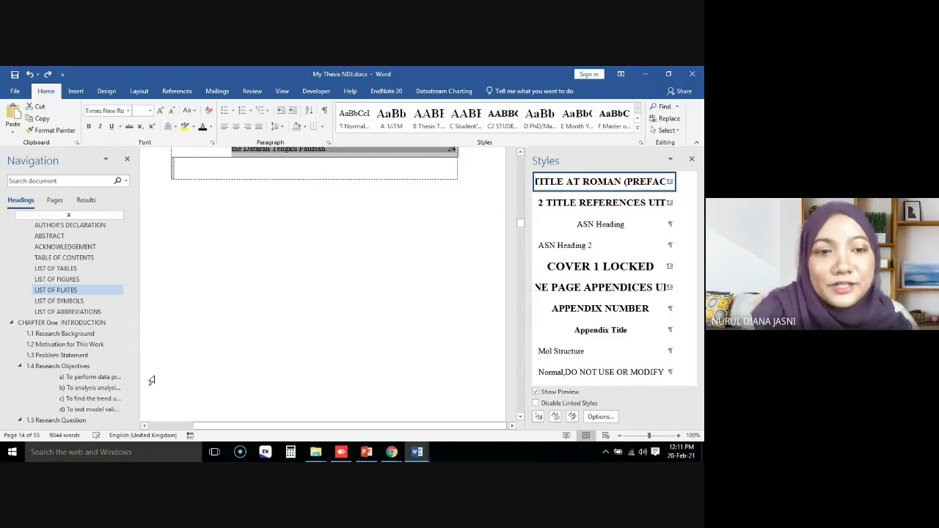
drag(129, 241, 137, 393)
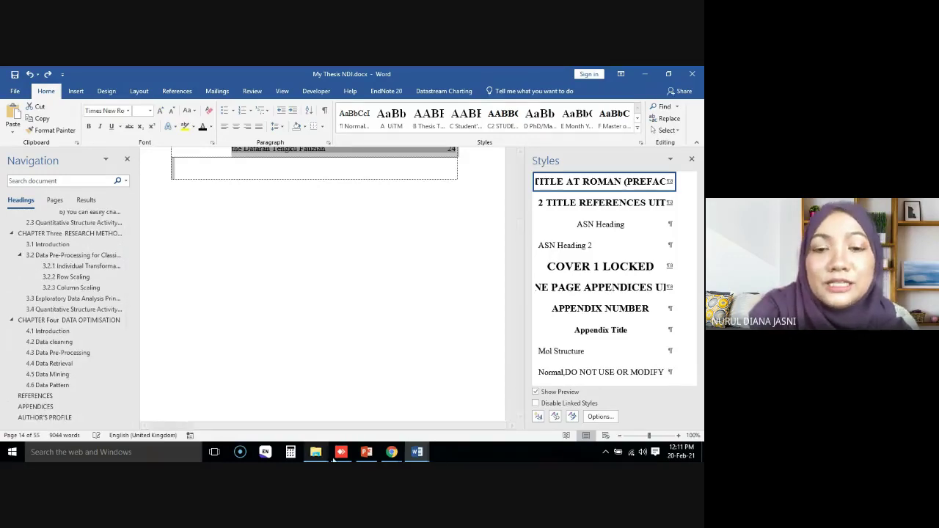
Step: Save the thesis, then switch through CHAPTER1.docx to the ALLCHAPTERS.docx document
click(14, 75)
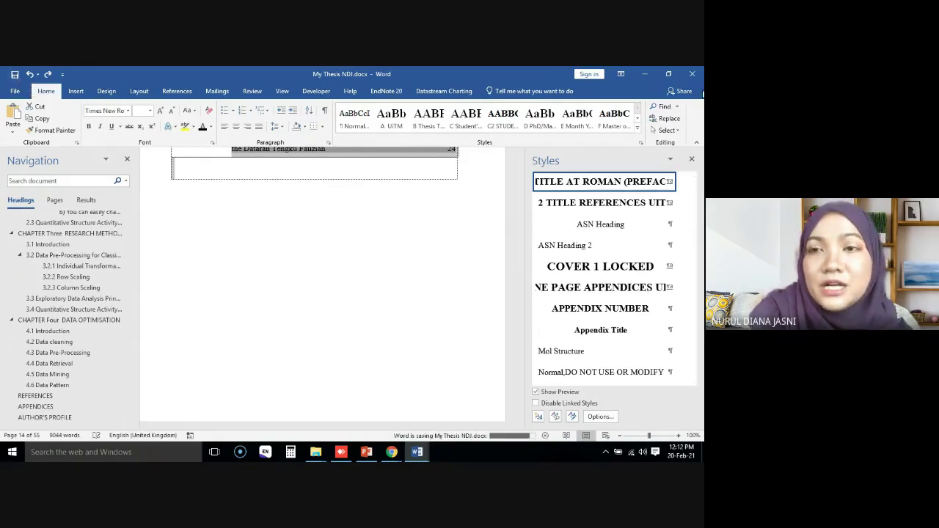
click(416, 452)
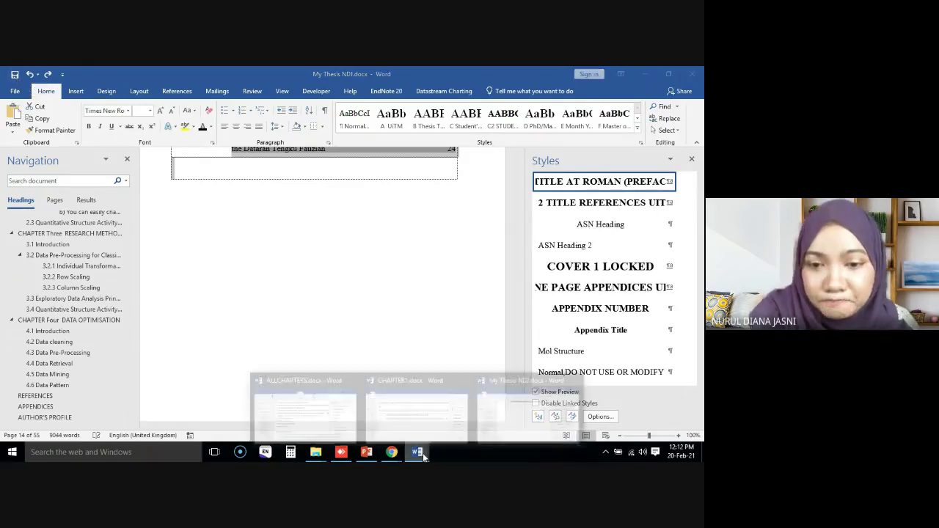
click(415, 407)
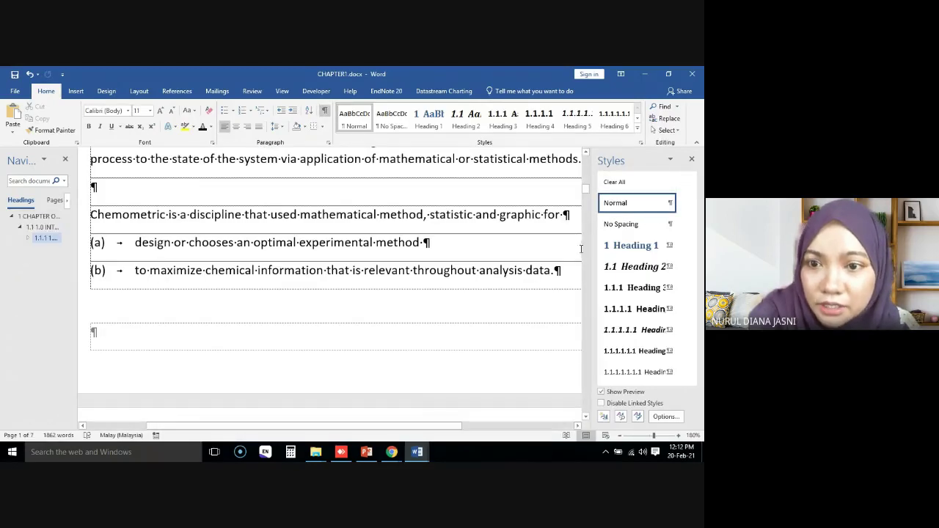
click(411, 450)
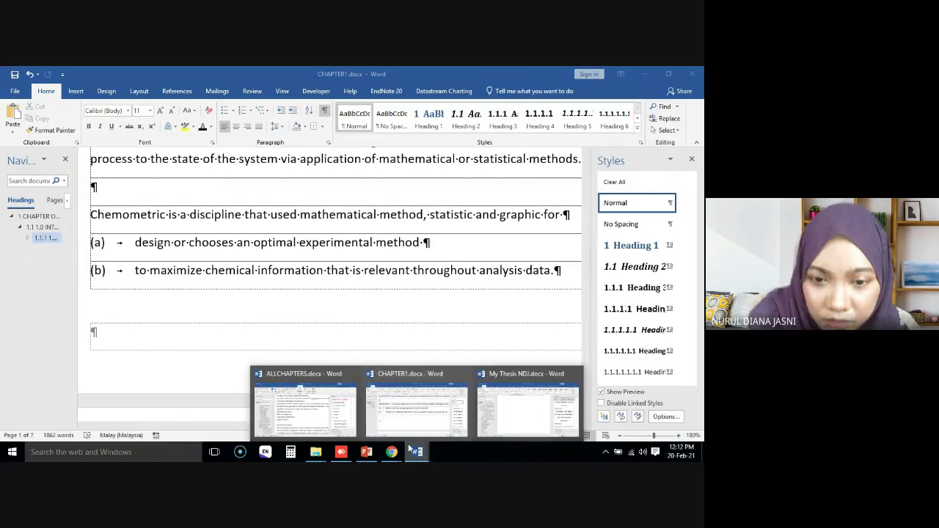
click(294, 398)
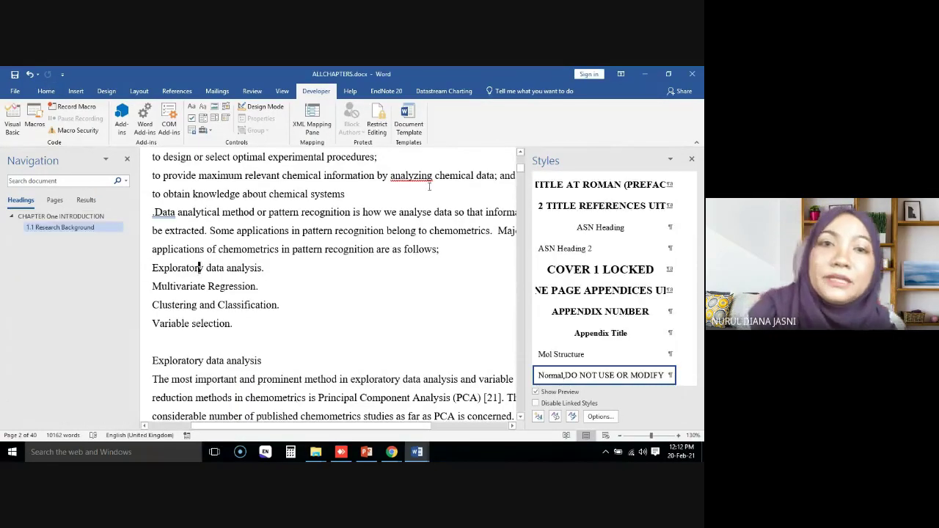
scroll(419, 341, up, 10)
Step: In File Explorer, go back from TemplateUiTM to LMS302 and open the Simulation 4b folder
mouse_move(317, 454)
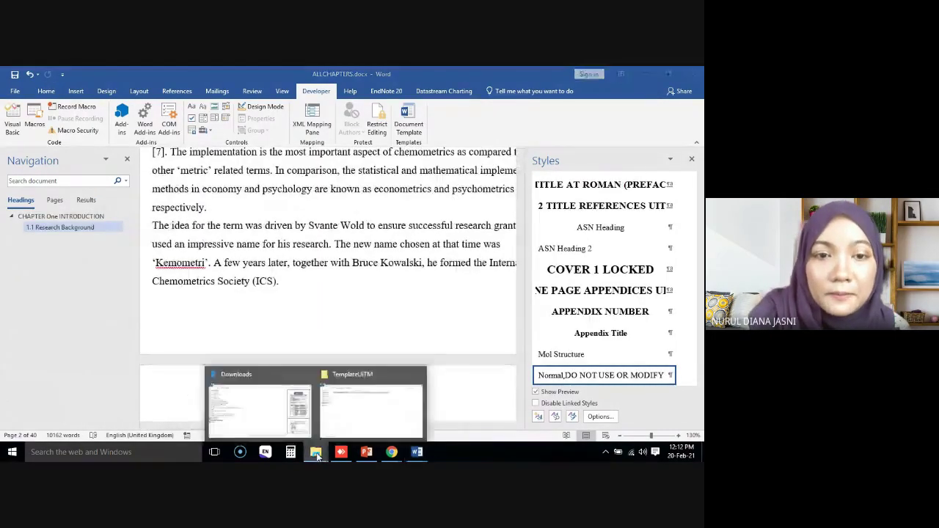
click(382, 403)
click(10, 99)
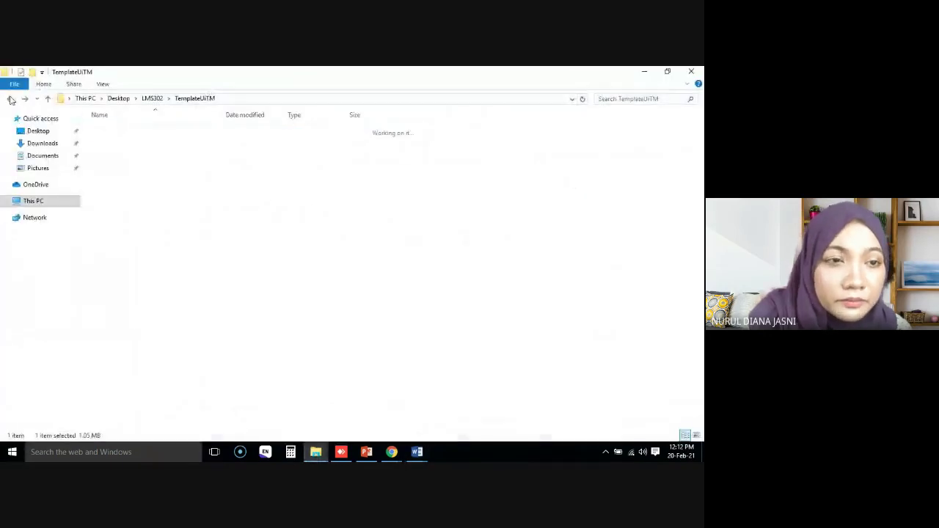
double_click(116, 141)
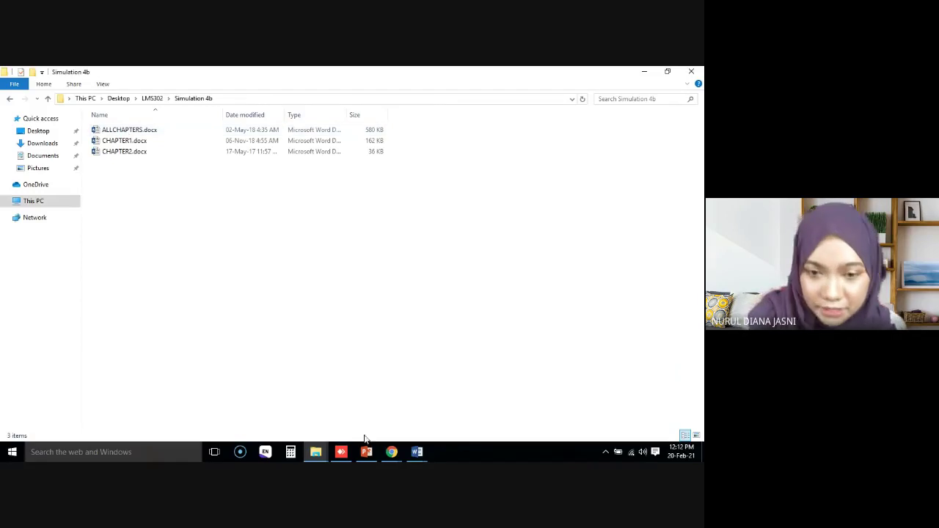
mouse_move(422, 456)
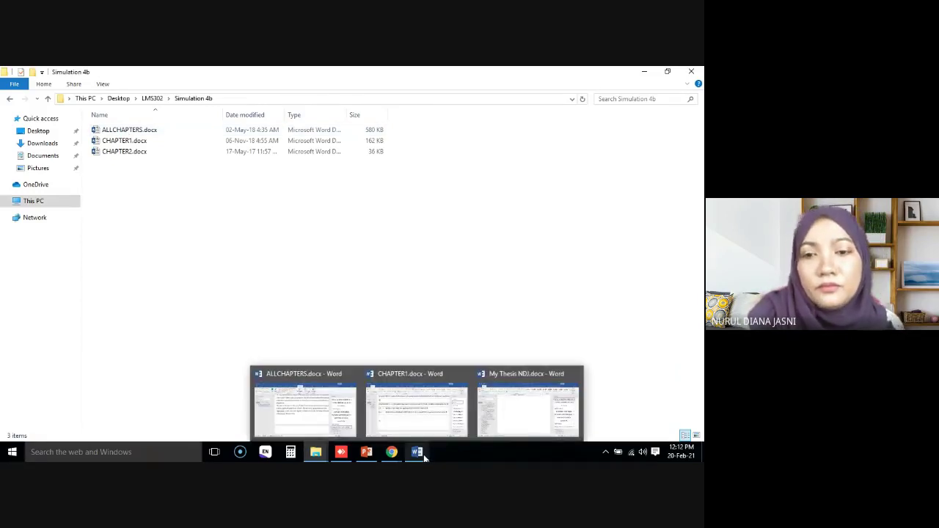
Step: Switch from ALLCHAPTERS.docx to the My Thesis NDJ.docx document
click(308, 402)
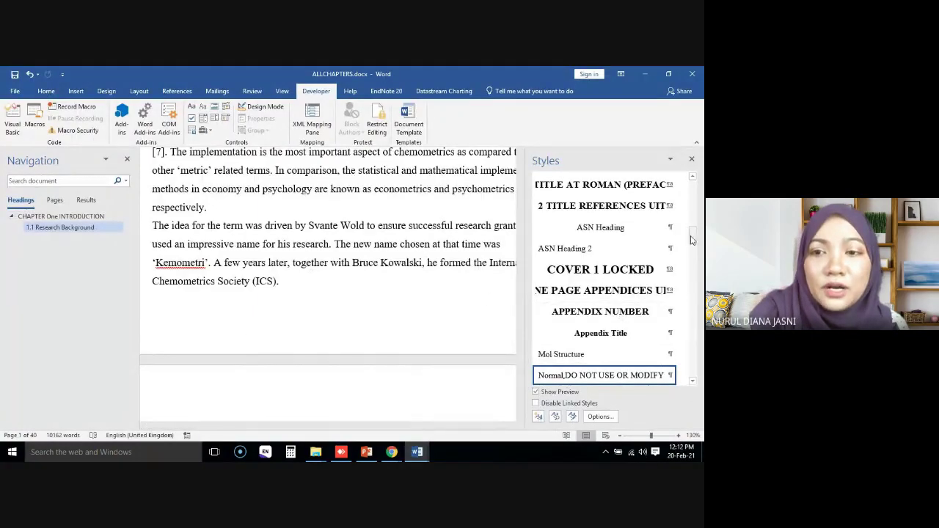
drag(694, 235, 697, 189)
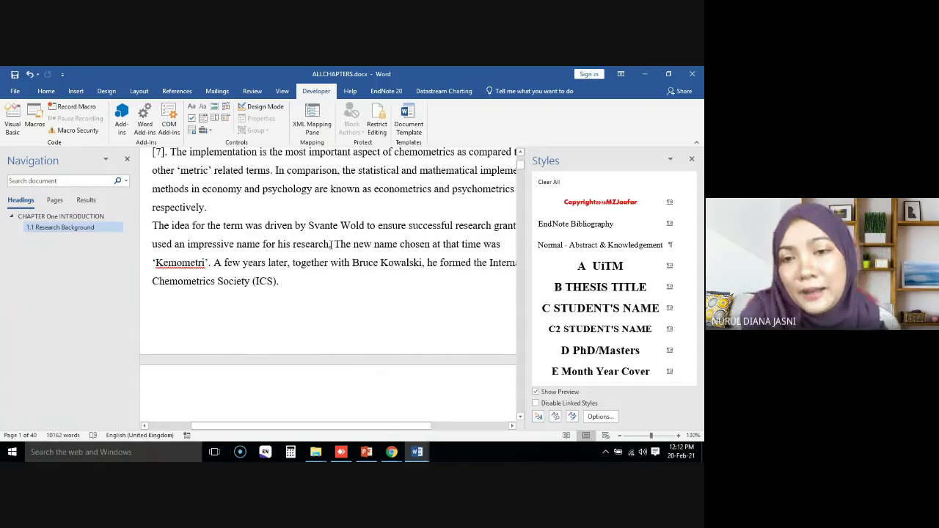
mouse_move(416, 442)
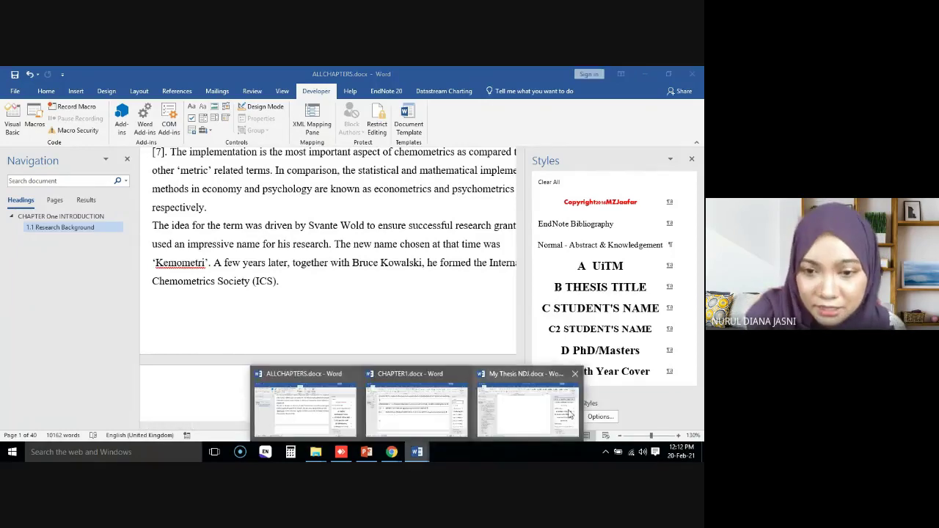
click(527, 407)
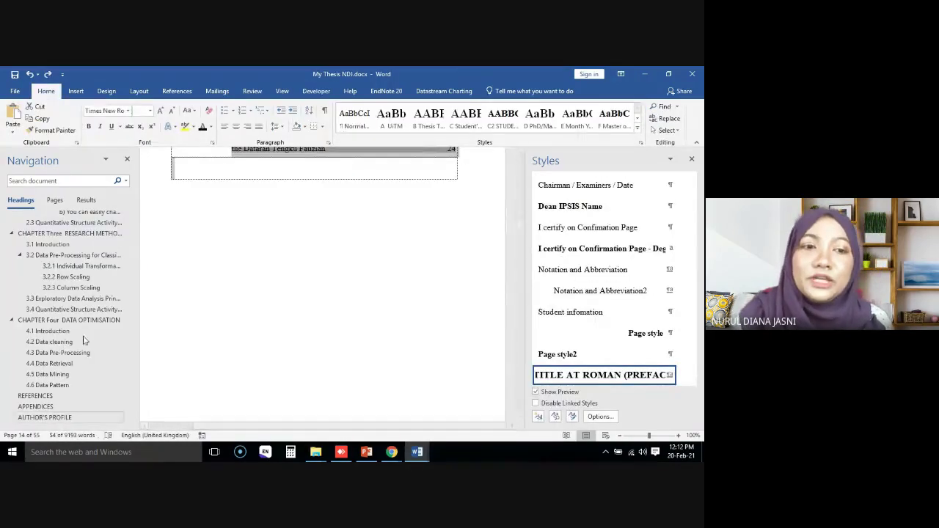
Step: Return to ALLCHAPTERS.docx, save it, and close it
click(417, 453)
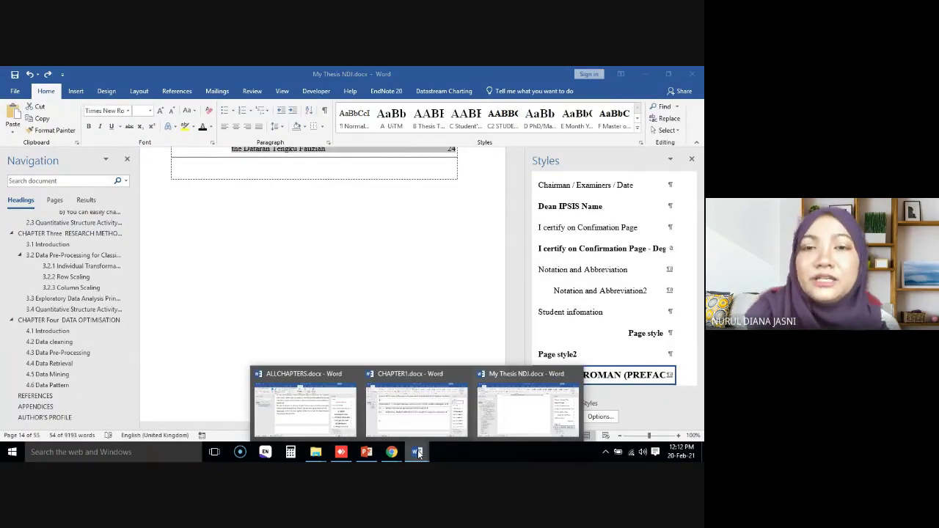
scroll(421, 289, up, 3)
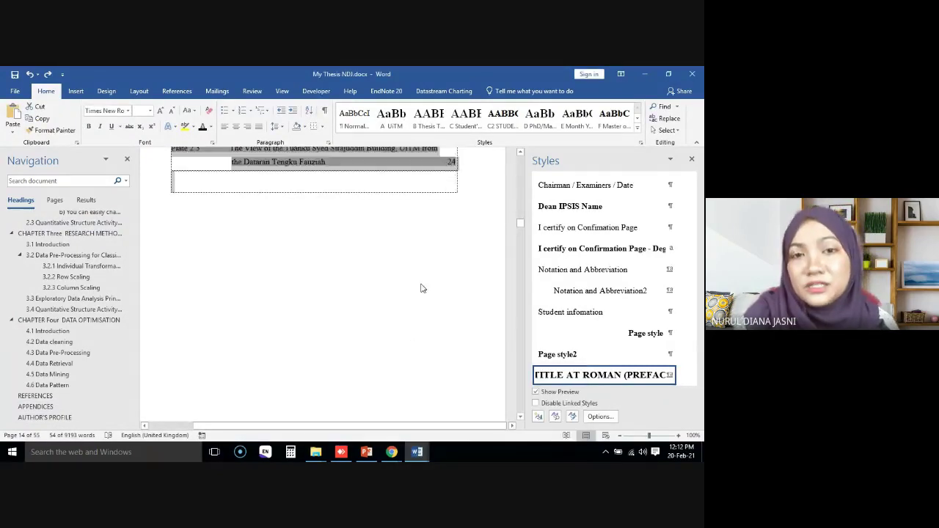
scroll(421, 287, up, 4)
scroll(419, 287, down, 5)
scroll(419, 286, up, 3)
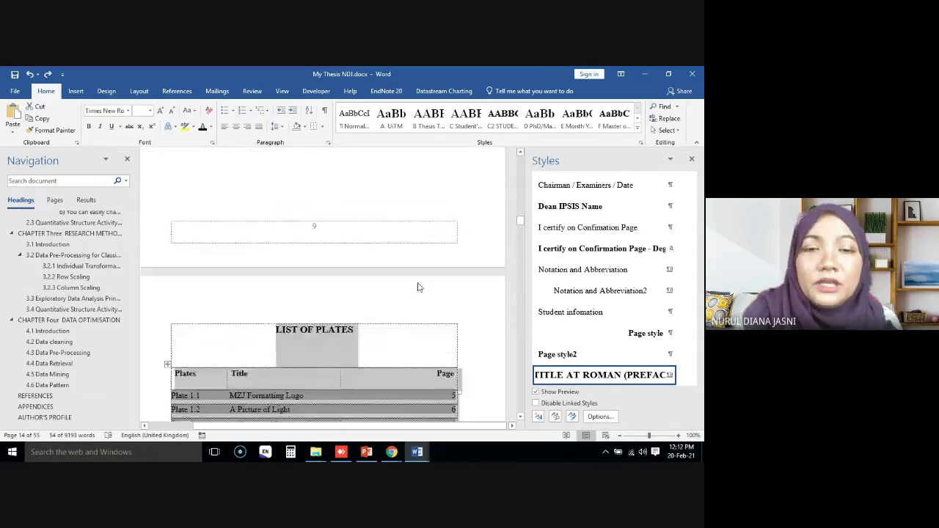
scroll(419, 287, up, 2)
mouse_move(417, 451)
click(315, 411)
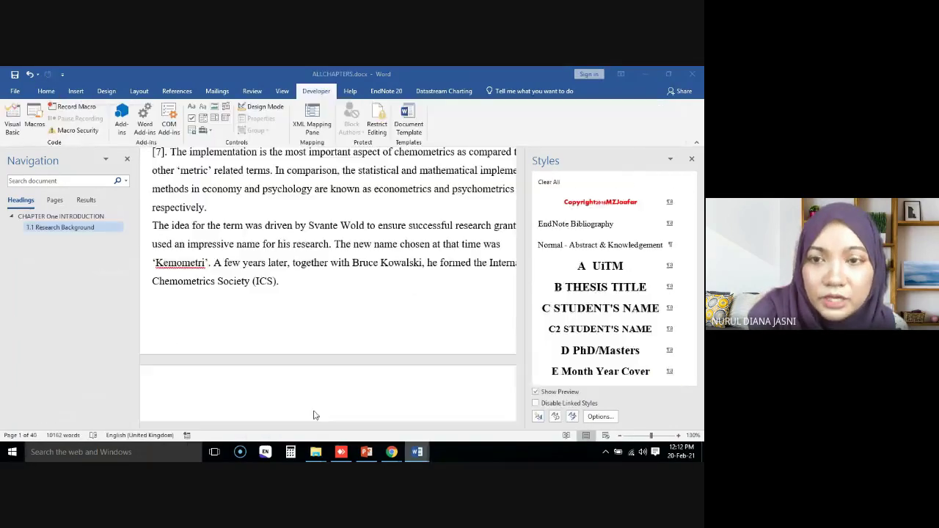
click(15, 74)
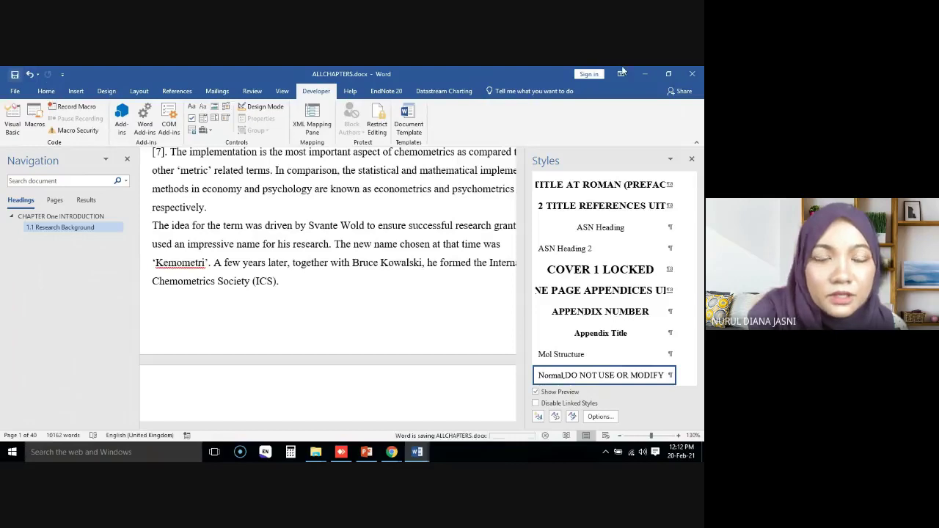
click(693, 75)
Step: Jump to section 4.6 Data Pattern and add a new empty line beneath its heading
scroll(336, 213, up, 5)
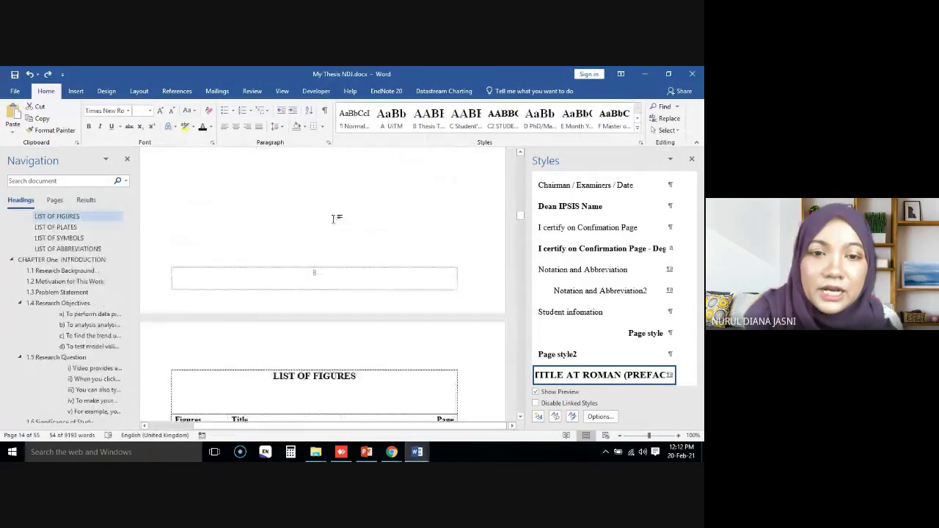
scroll(318, 294, down, 10)
drag(128, 264, 128, 396)
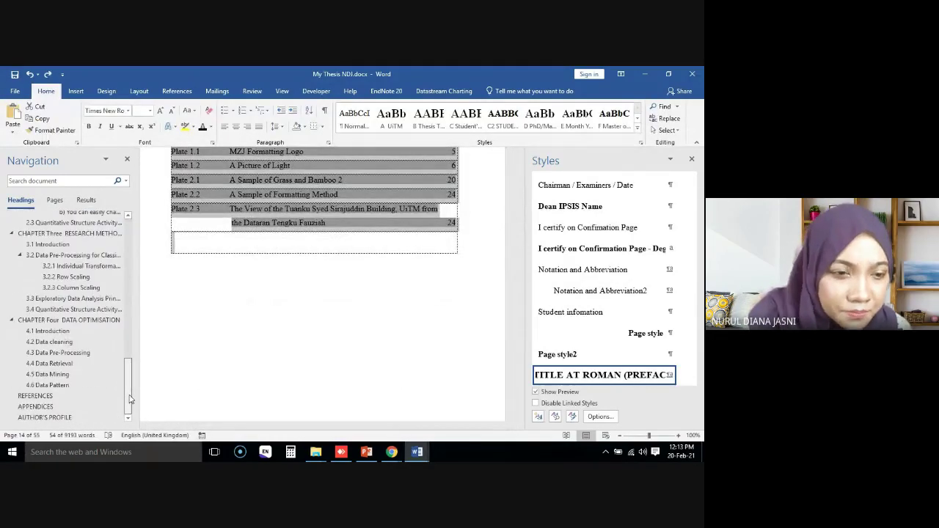
click(51, 385)
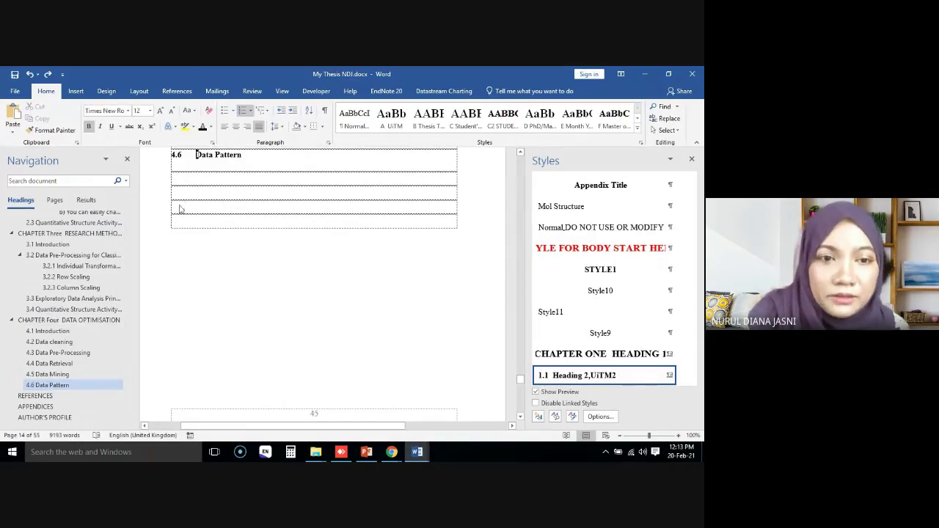
click(179, 207)
key(BackSpace)
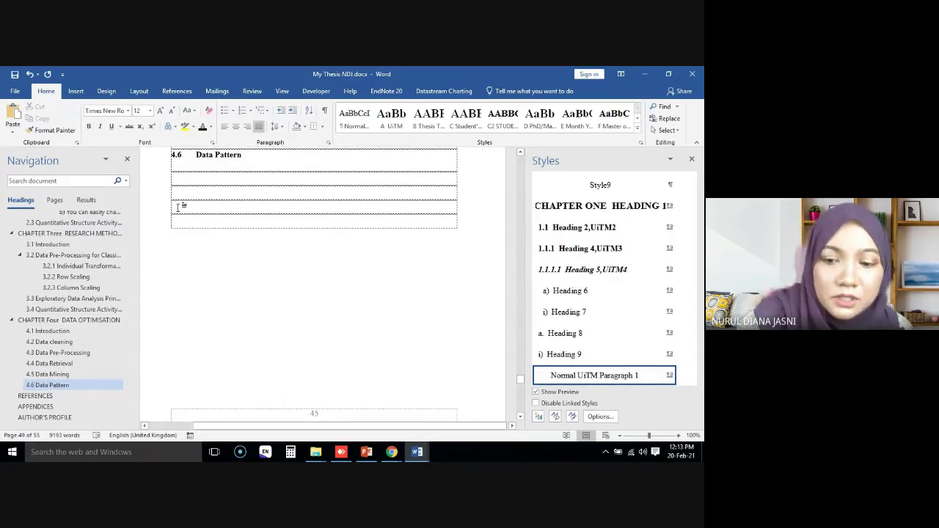
key(Return)
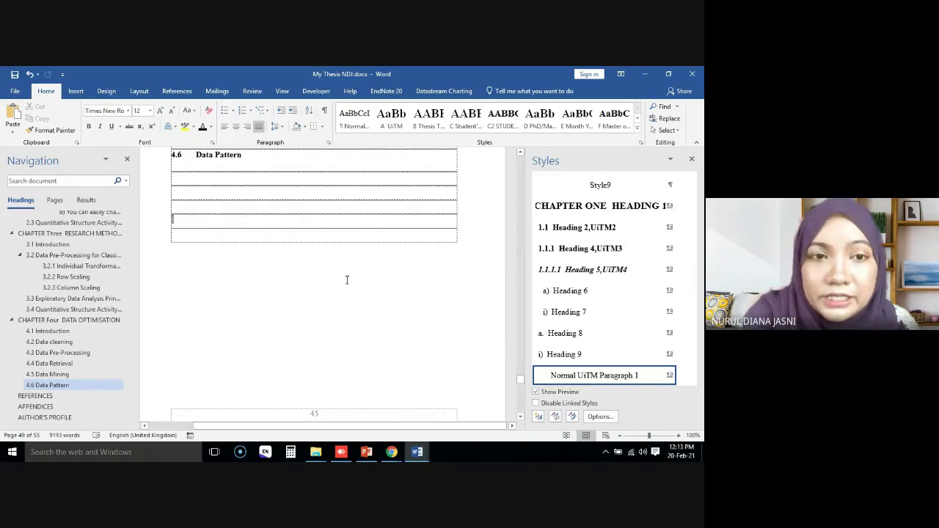
click(75, 92)
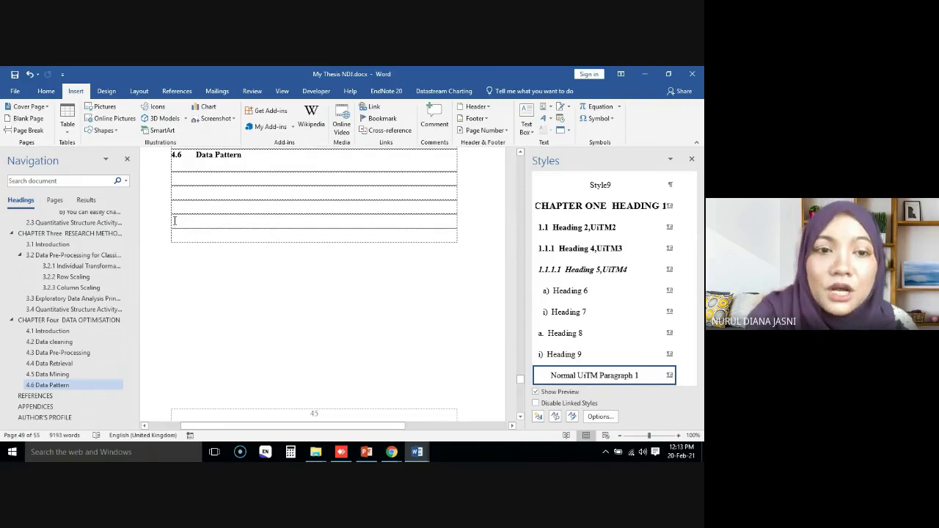
Step: Choose Text from File and select ALLCHAPTERS.docx in the LMS302 > Simulation 4b folder
click(569, 131)
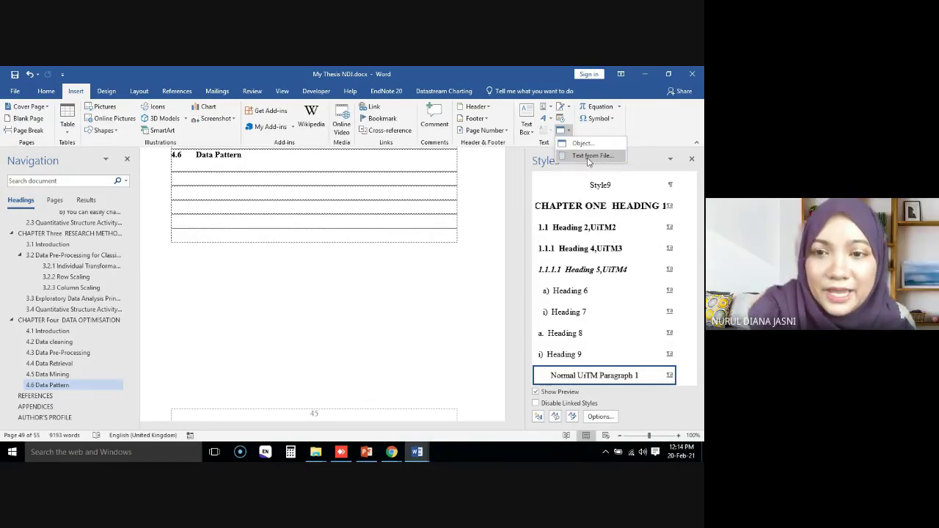
click(590, 157)
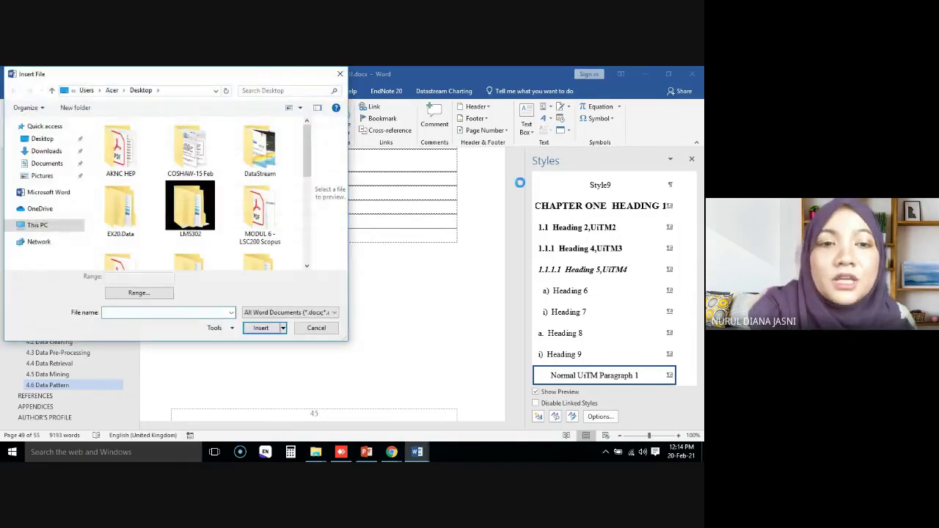
click(198, 211)
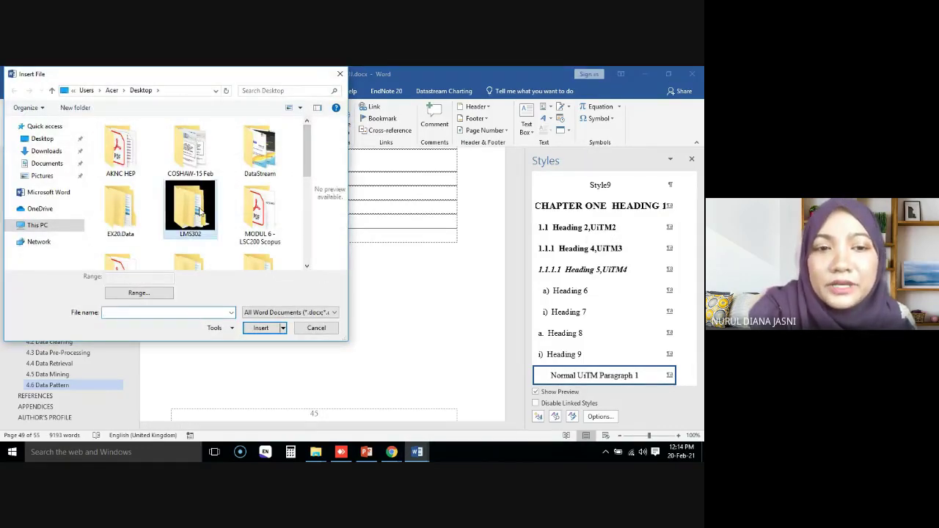
double_click(198, 212)
double_click(132, 149)
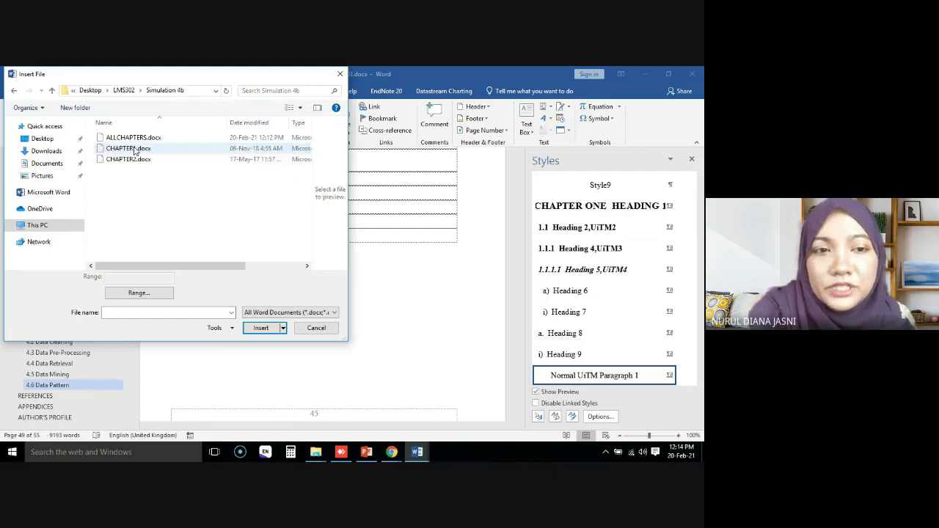
click(146, 139)
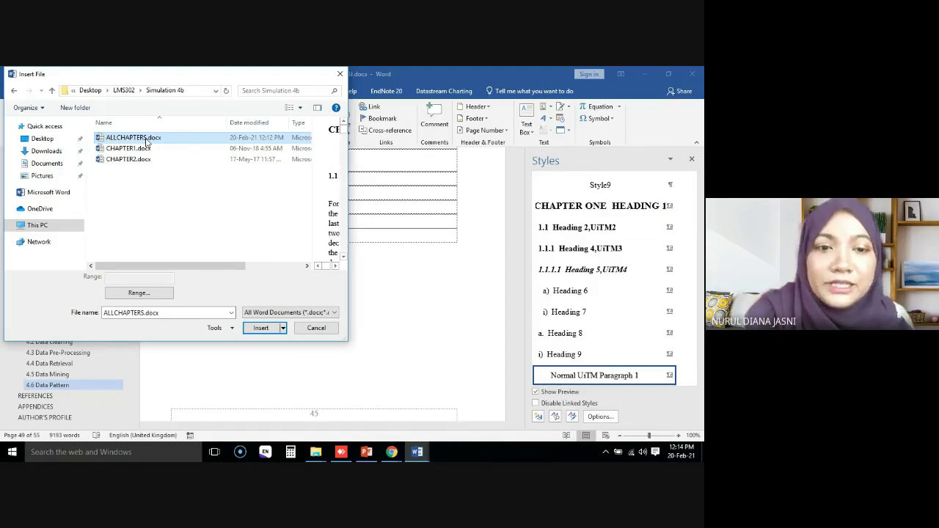
Step: Insert ALLCHAPTERS.docx and check that Chapter Five Introduction now follows Chapter Four
click(258, 328)
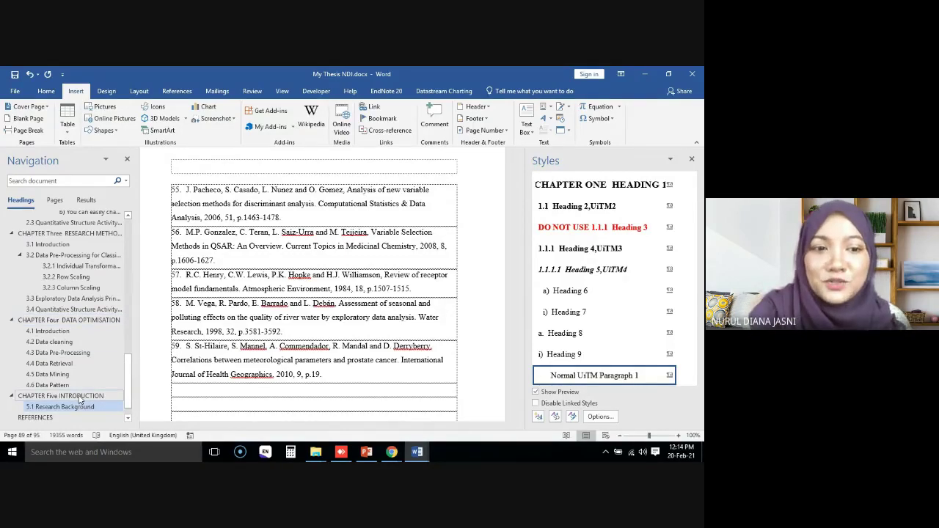
click(81, 396)
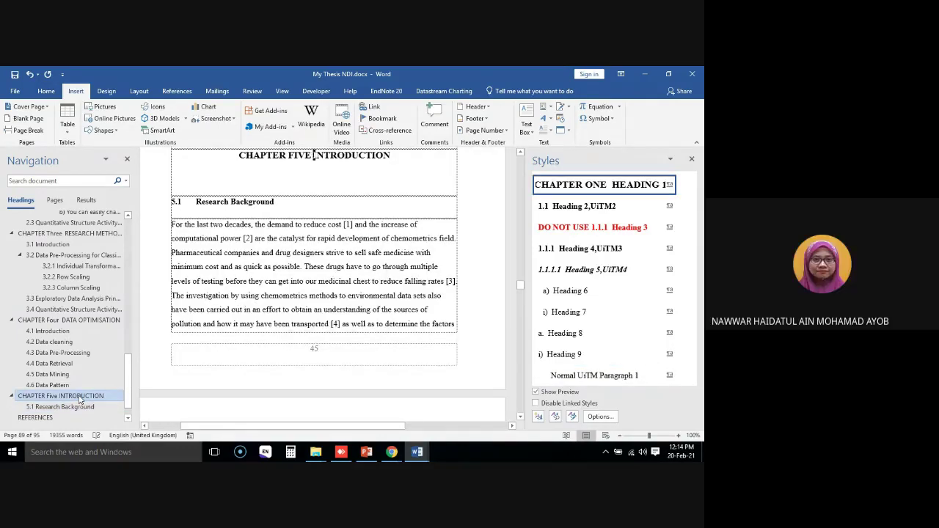
click(63, 321)
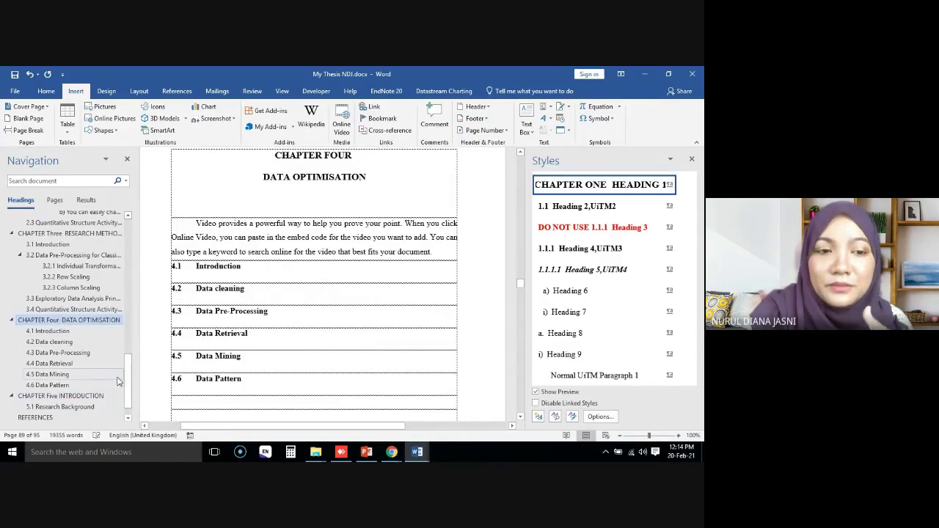
scroll(128, 377, down, 1)
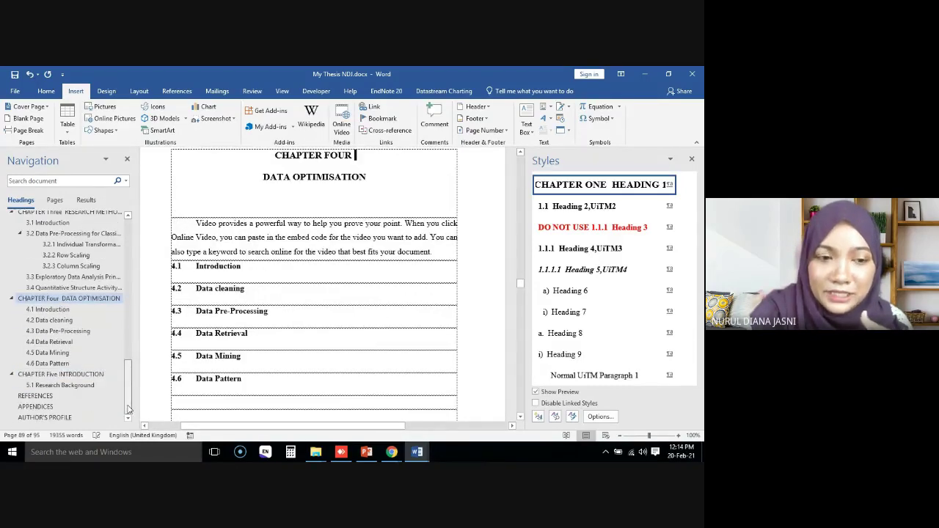
click(83, 376)
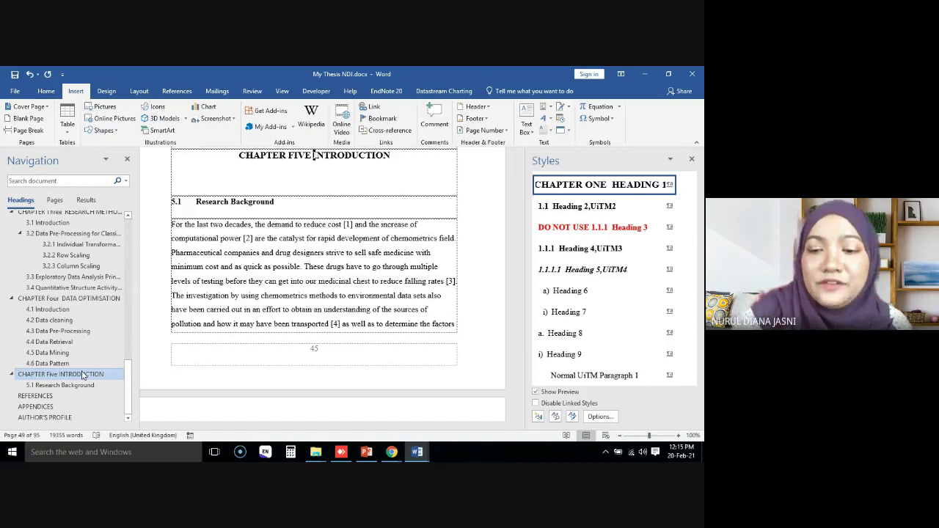
Step: Insert a line break so INTRODUCTION drops below CHAPTER FIVE in the heading
key(shift+Return)
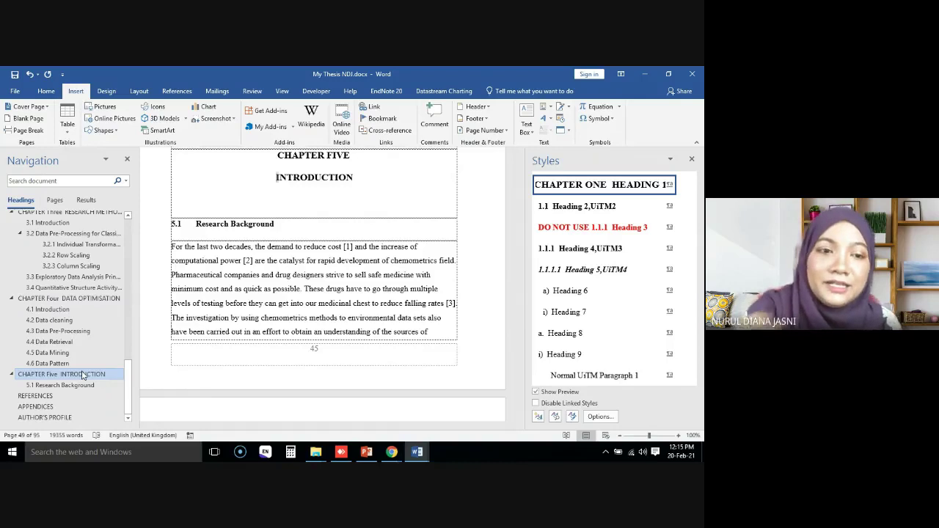
Step: Go to the table of contents on page 10 and view its Chapter Four entries
drag(129, 388, 143, 247)
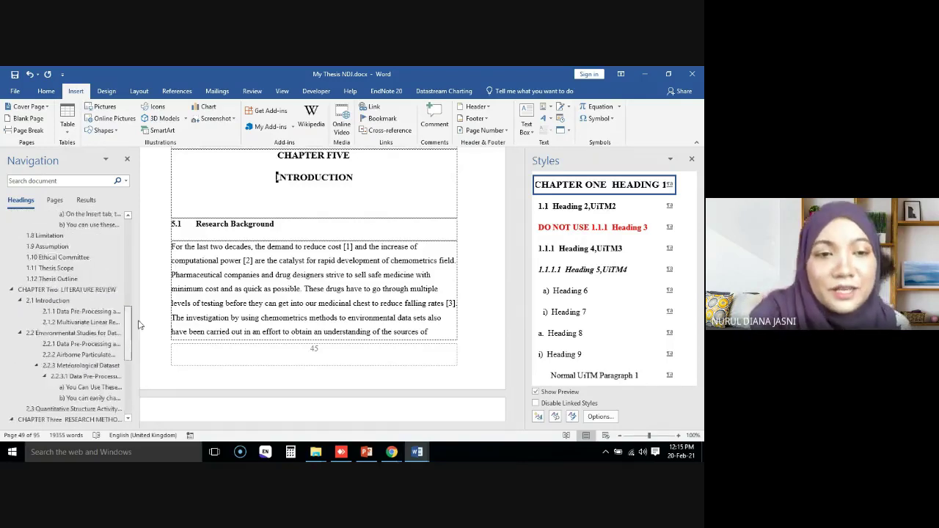
scroll(103, 253, up, 1)
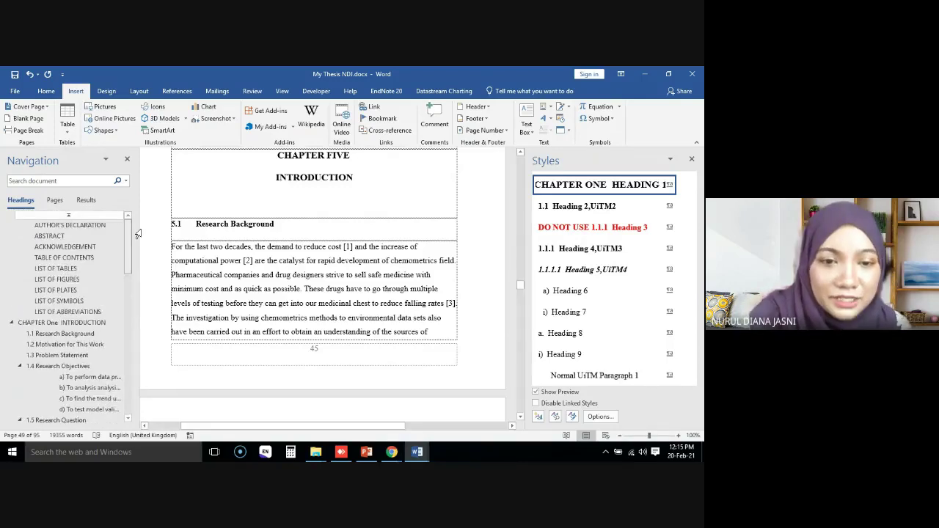
click(73, 258)
scroll(415, 367, down, 3)
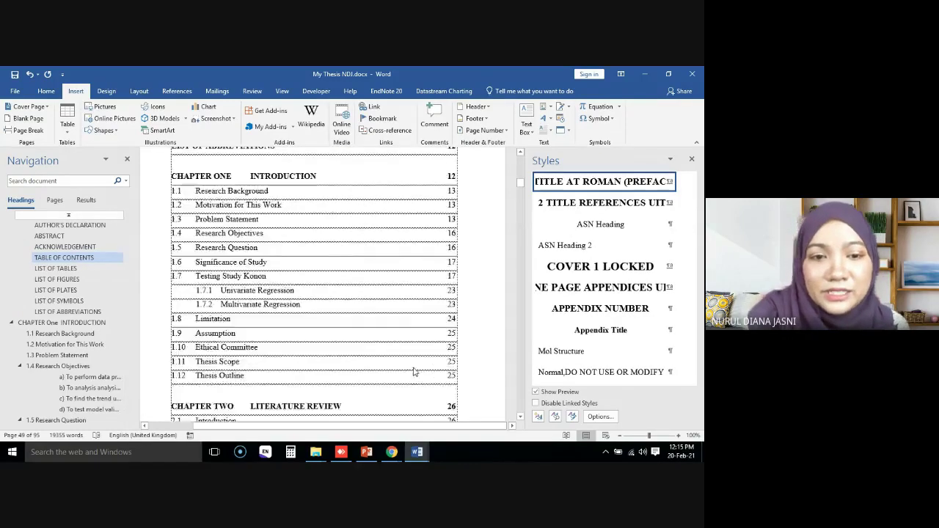
scroll(414, 366, down, 5)
scroll(414, 366, down, 5)
scroll(414, 367, down, 3)
scroll(414, 366, down, 3)
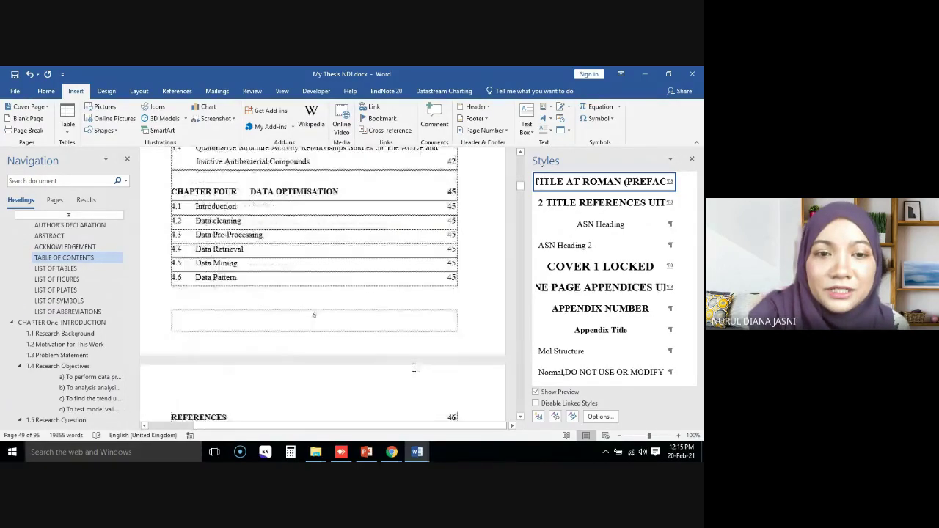
scroll(414, 367, down, 1)
scroll(414, 367, up, 1)
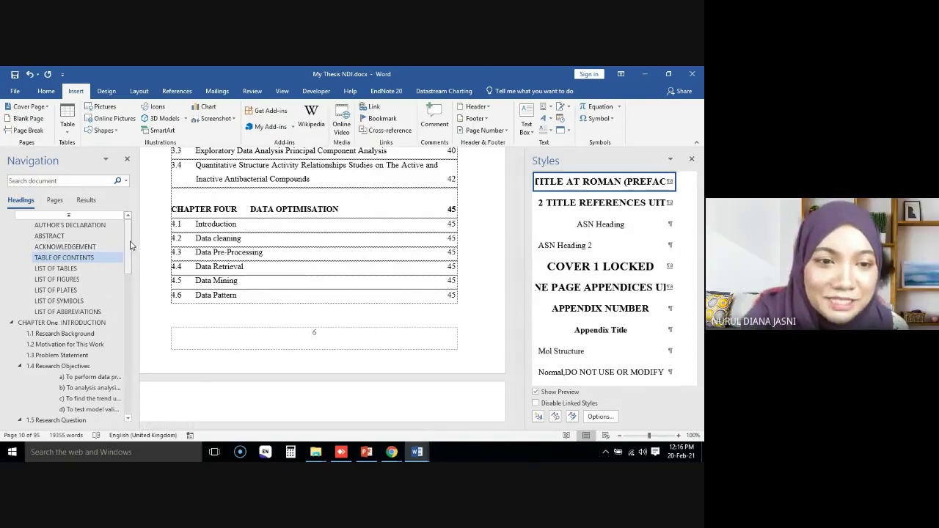
drag(129, 245, 123, 380)
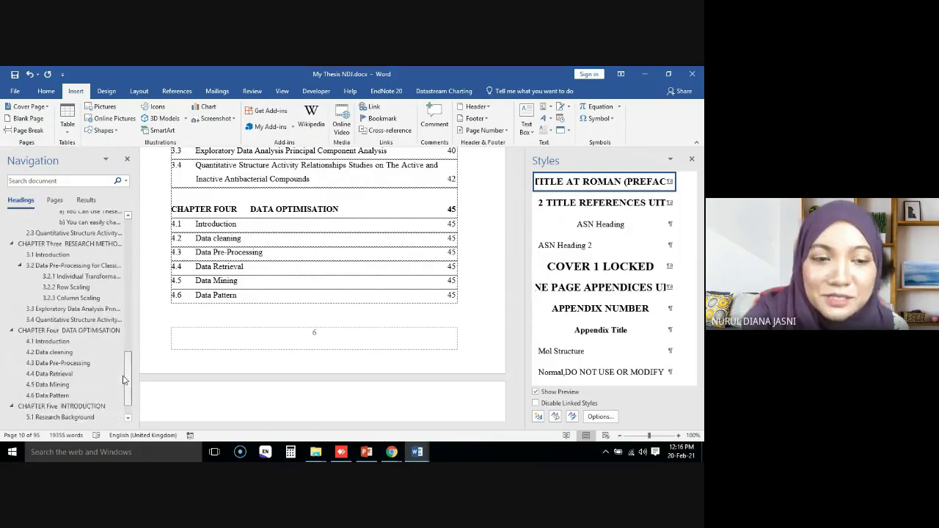
Step: Update the table of contents field with the Update entire table option
scroll(123, 379, down, 1)
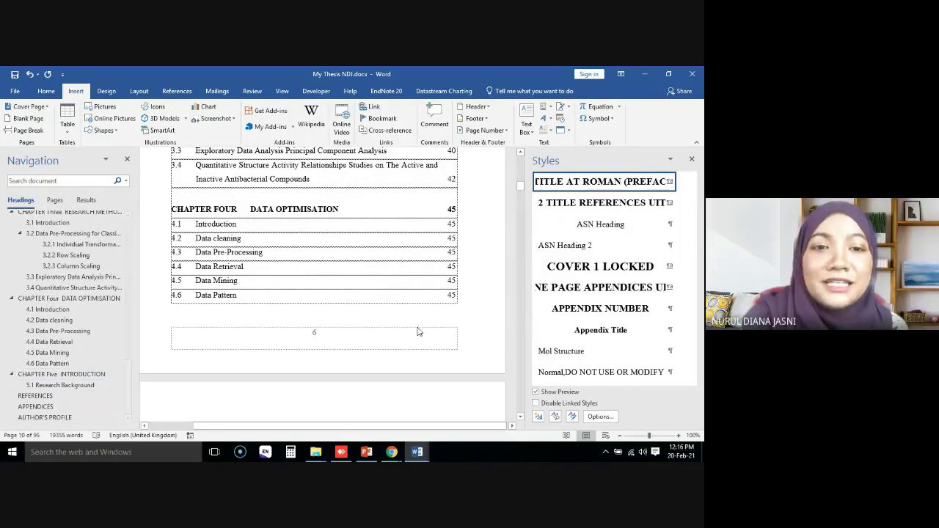
click(319, 284)
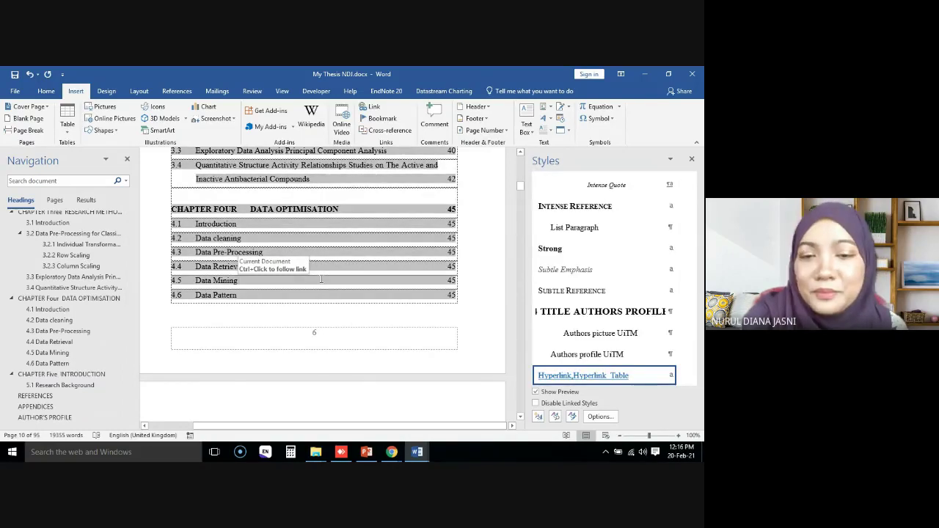
right_click(345, 267)
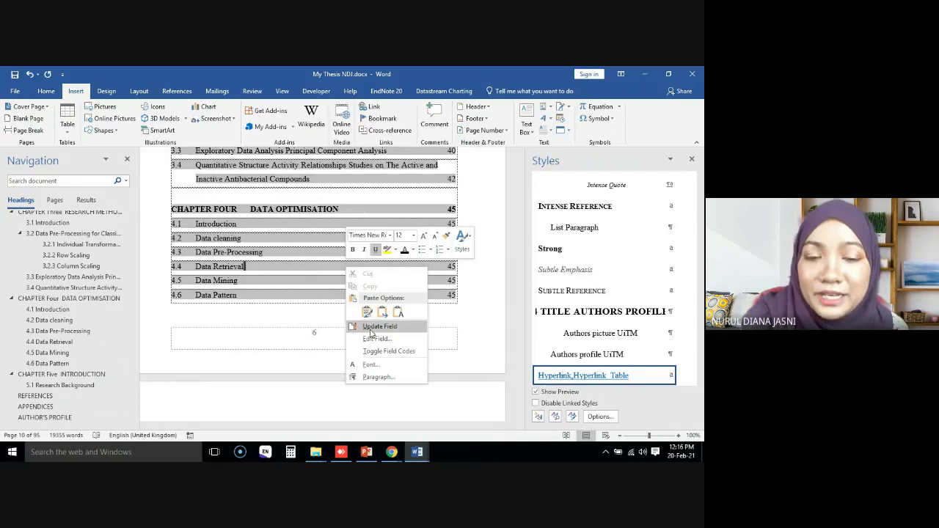
click(380, 326)
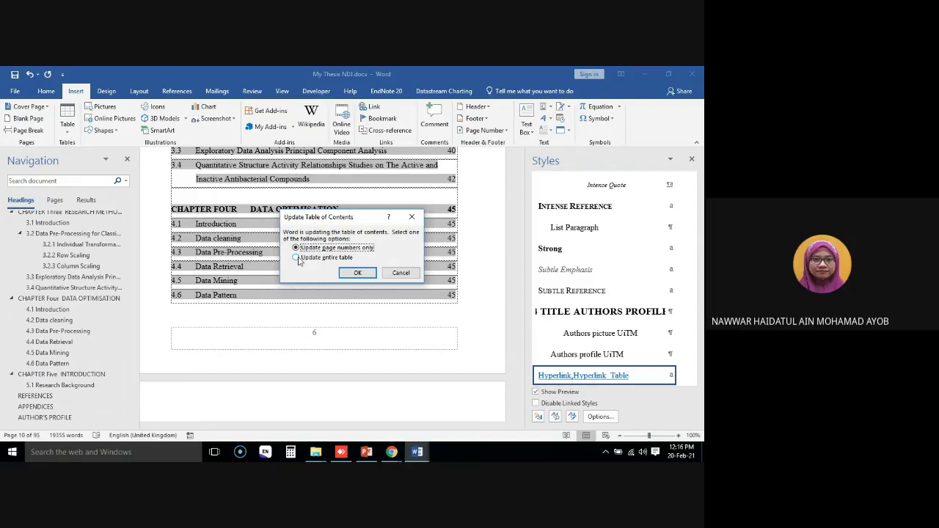
click(297, 258)
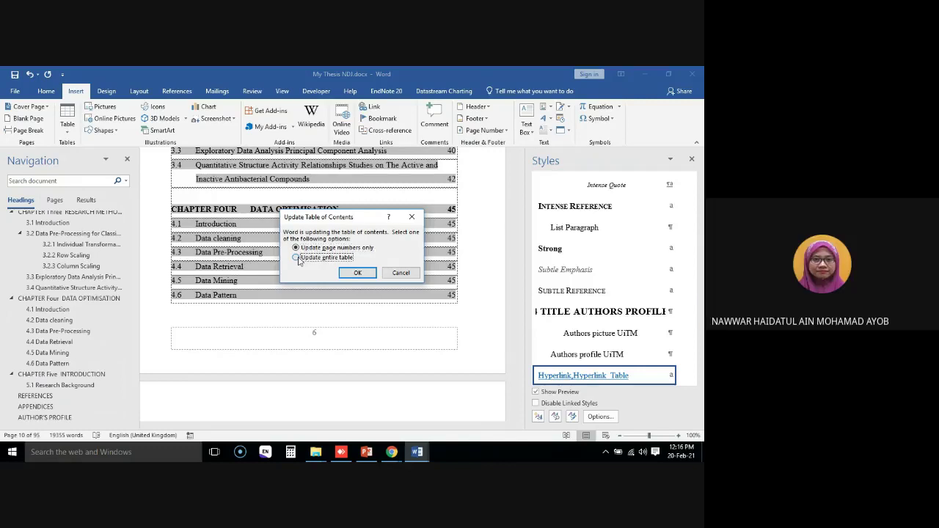
click(357, 273)
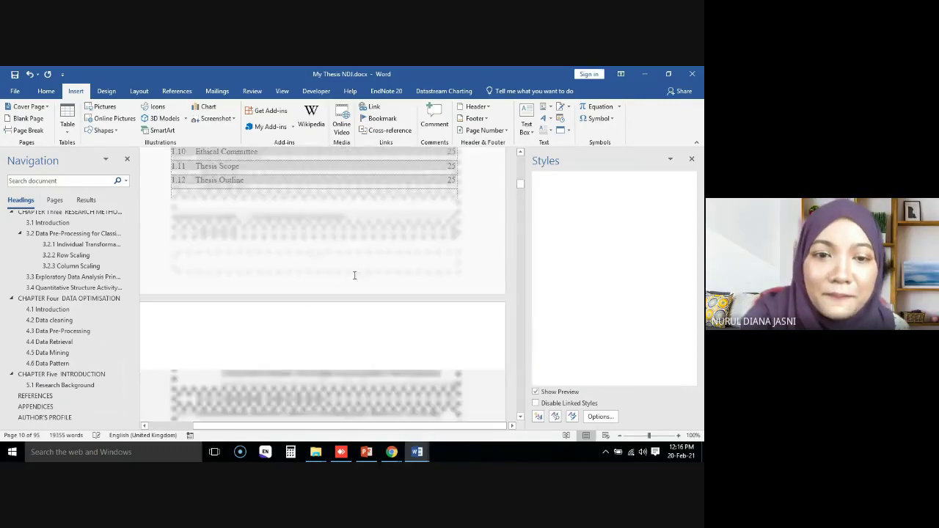
Step: Scroll the rebuilt contents to check Chapter Five through Author's Profile, then go to 4.1 Introduction
scroll(355, 275, down, 10)
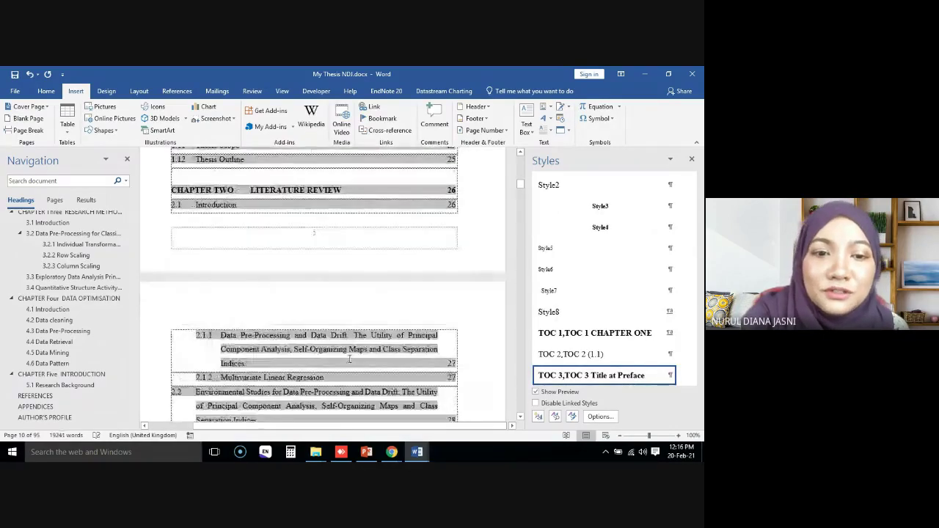
scroll(349, 358, down, 5)
scroll(349, 360, down, 2)
scroll(349, 360, down, 2)
scroll(350, 359, down, 4)
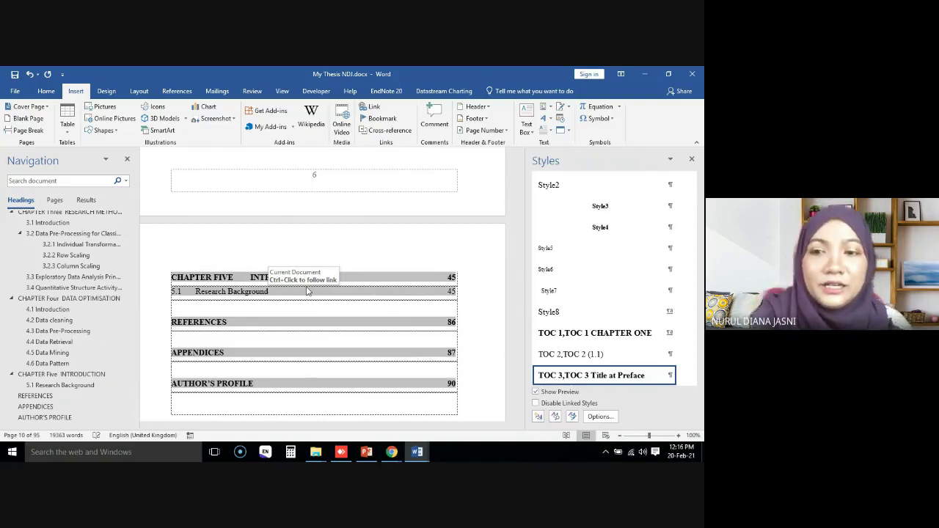
click(53, 311)
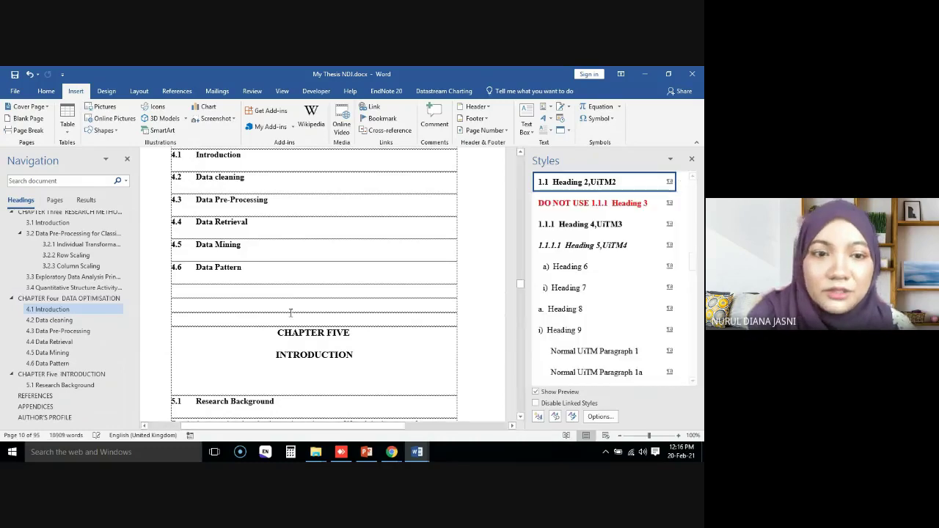
scroll(75, 272, up, 1)
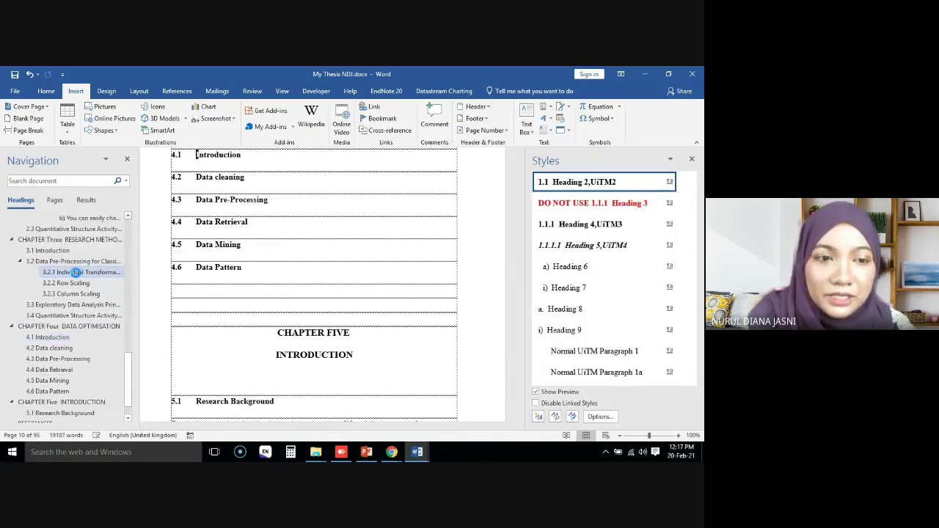
Step: Jump to section 3.2.1 Individual Transformation and click into its body text
click(76, 272)
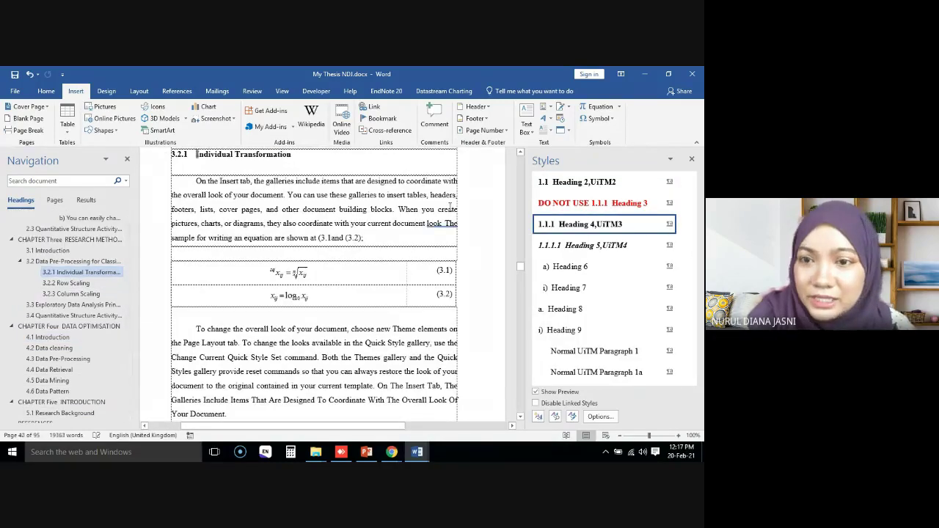
mouse_move(604, 233)
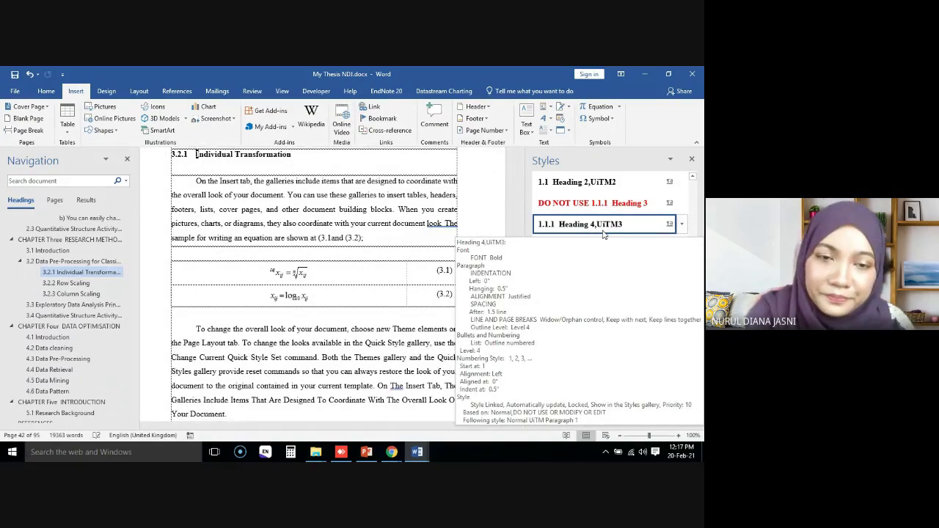
click(379, 225)
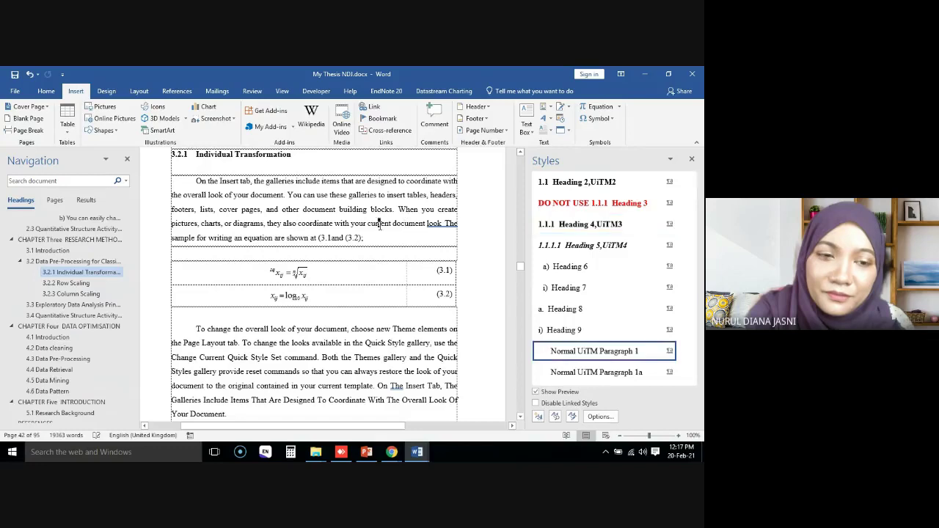
scroll(379, 225, up, 5)
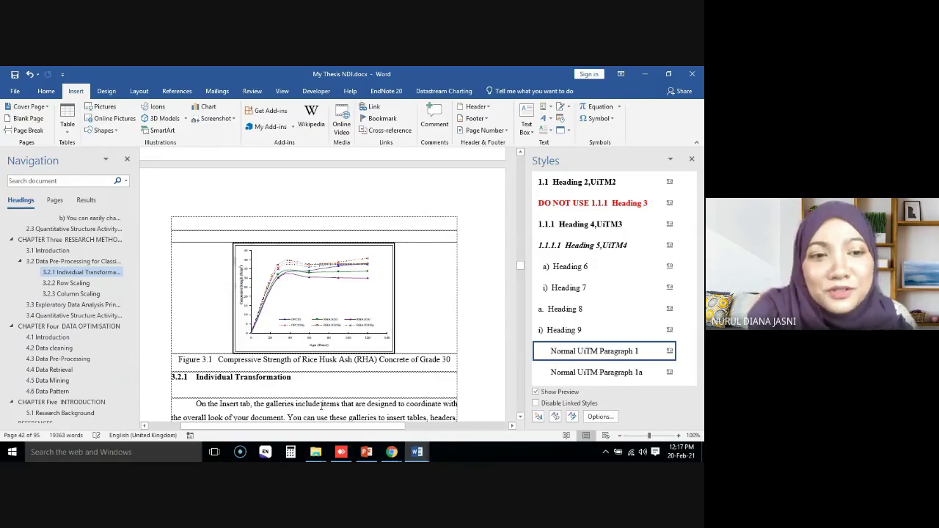
Step: Go via the Table of Contents to 1.12 Thesis Outline and click the empty line below it
drag(125, 360, 127, 249)
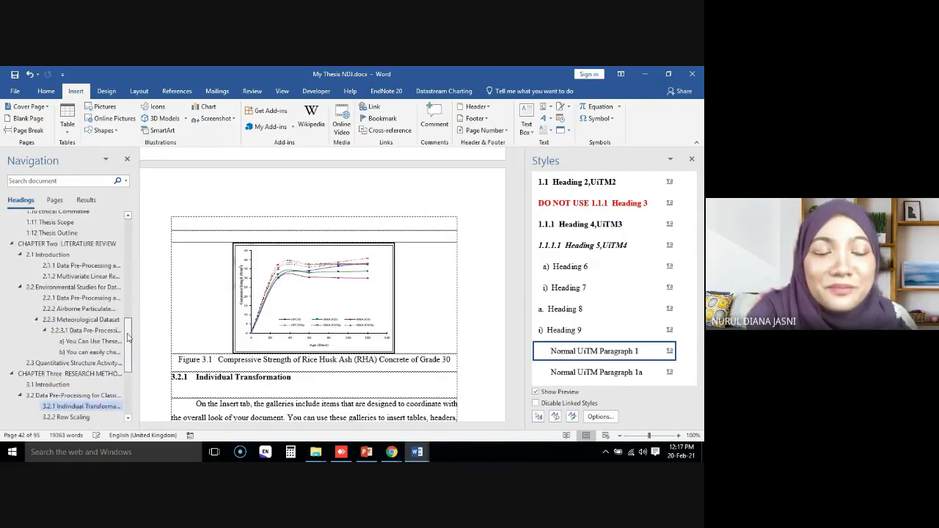
scroll(127, 249, up, 2)
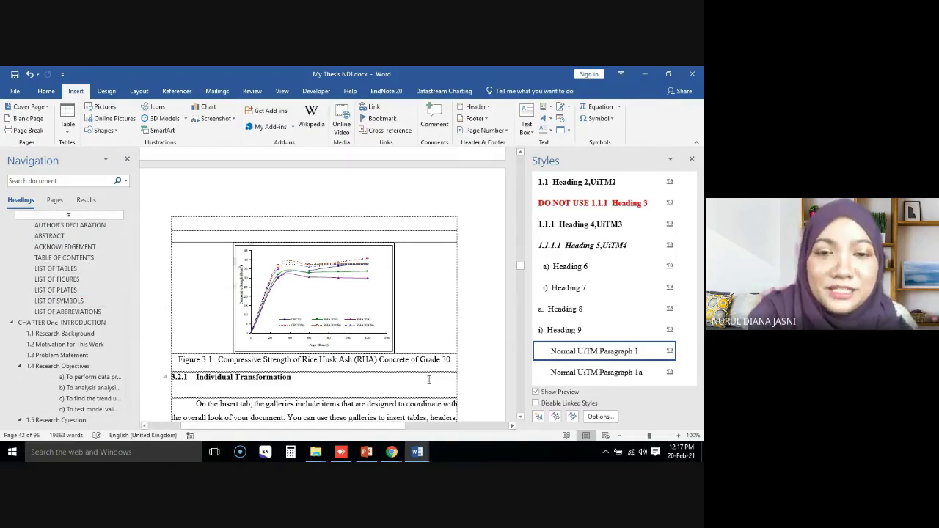
click(86, 259)
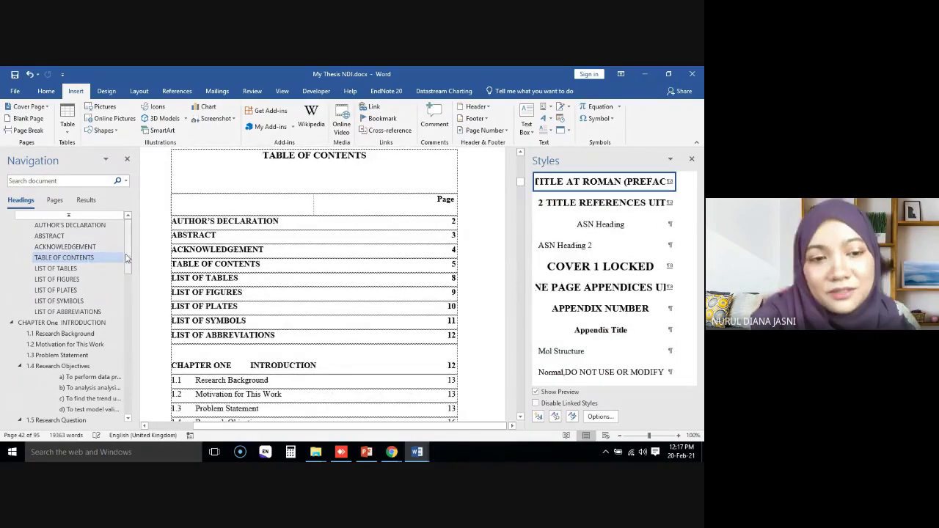
drag(128, 258, 129, 331)
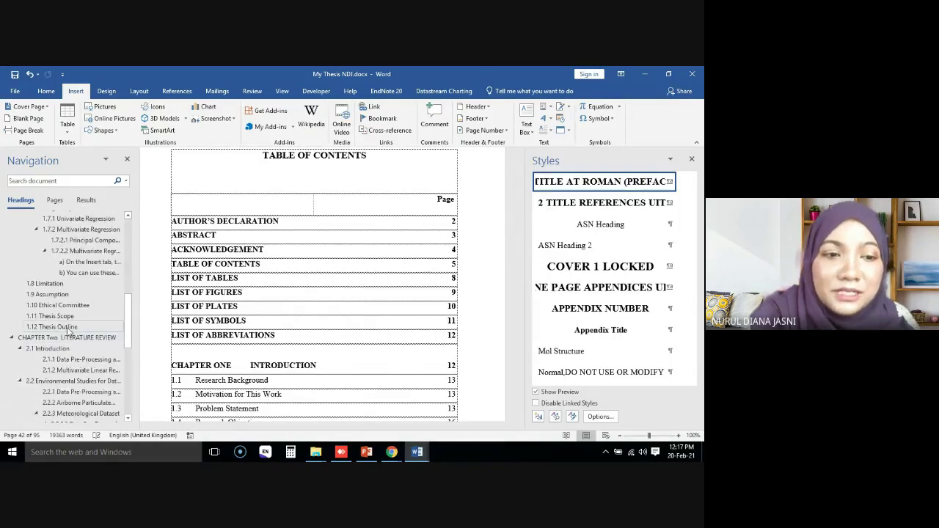
click(67, 327)
click(200, 177)
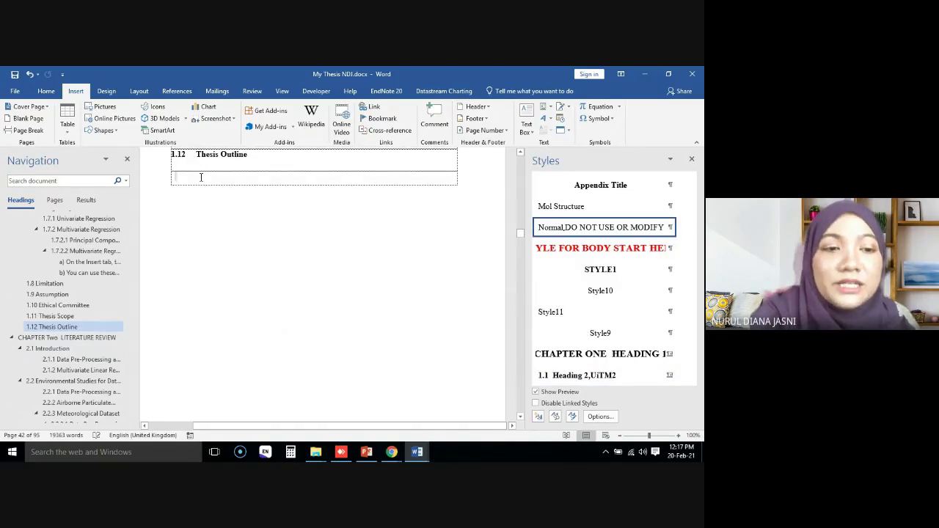
Step: Open section 2.2.3.1 Data Pre-Processing and Data Drift and click into paragraph b)
scroll(81, 365, down, 2)
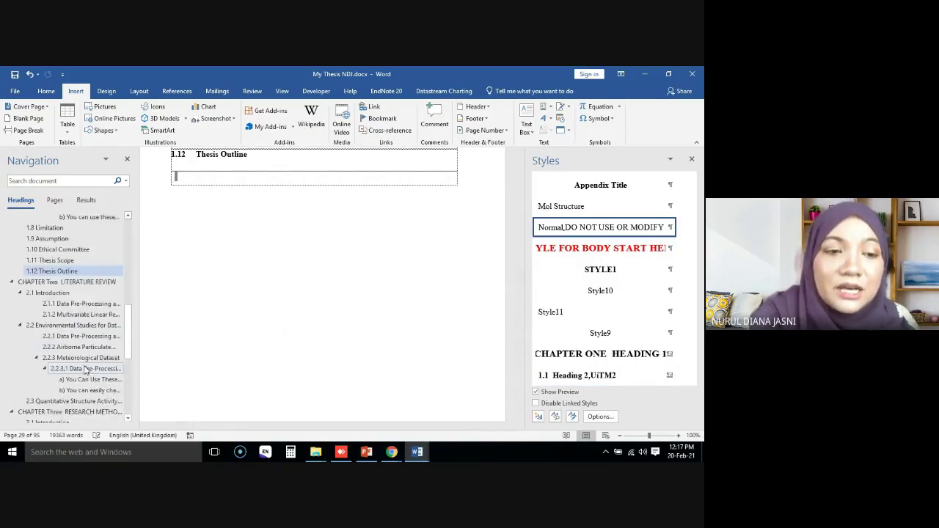
click(80, 369)
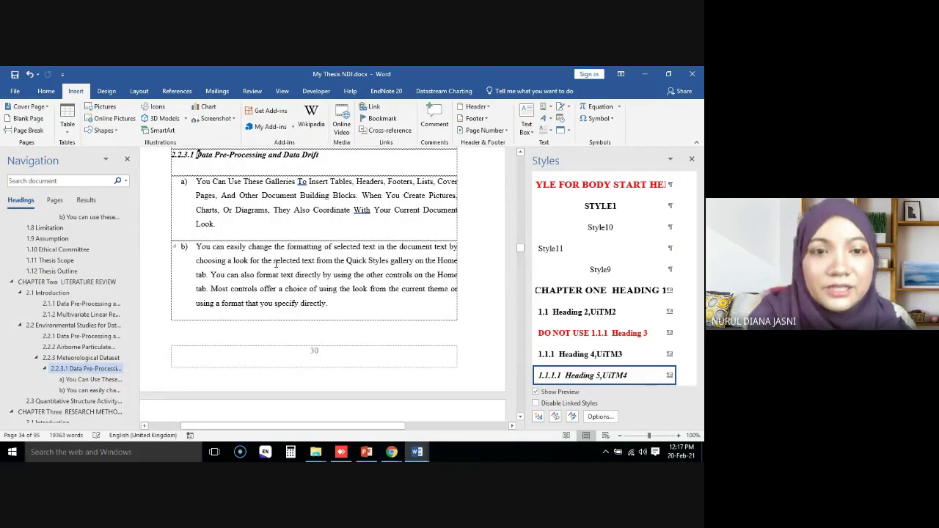
mouse_move(611, 381)
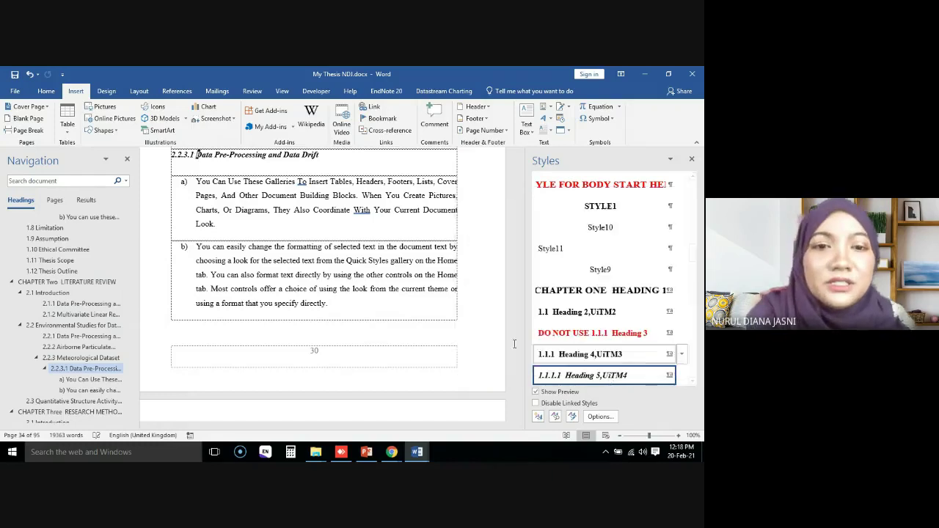
click(362, 287)
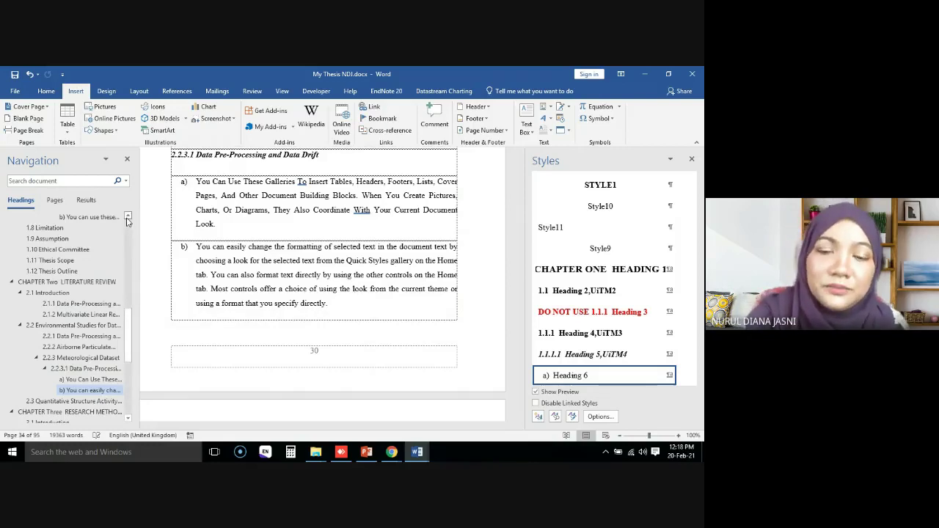
Step: Go to section 3.2 Data Pre-Processing for Classification on page 34
scroll(128, 332, down, 1)
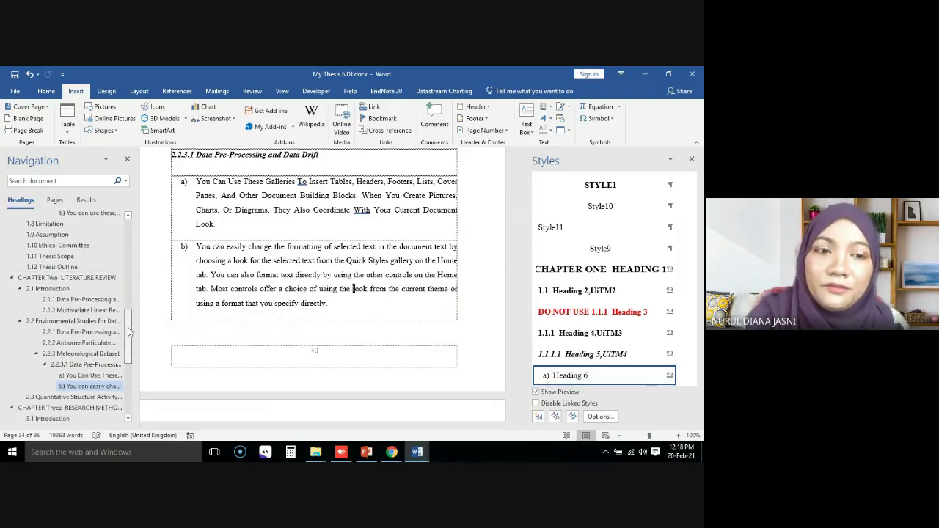
drag(128, 332, 128, 372)
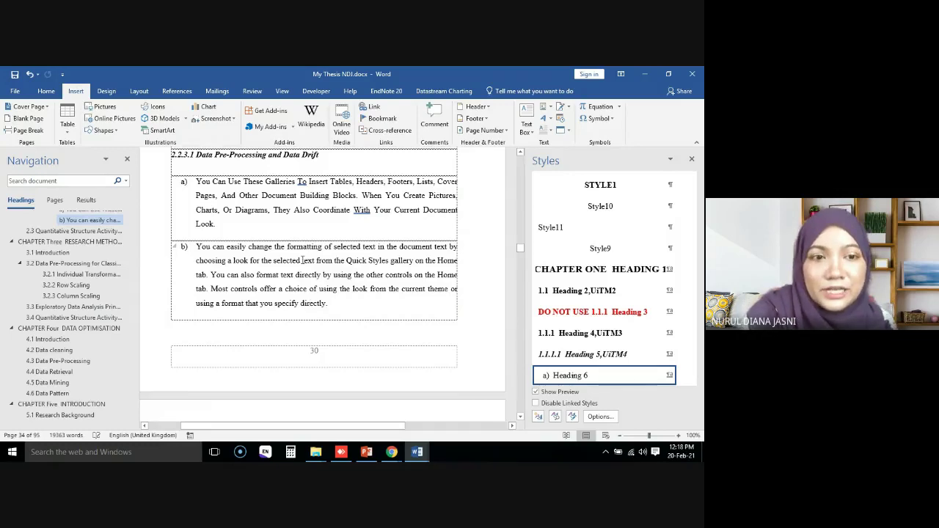
click(70, 262)
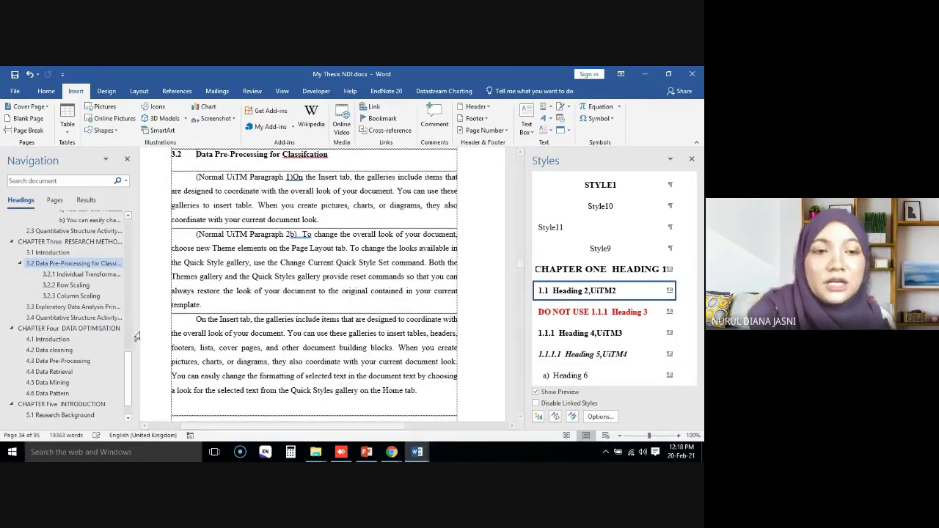
right_click(85, 334)
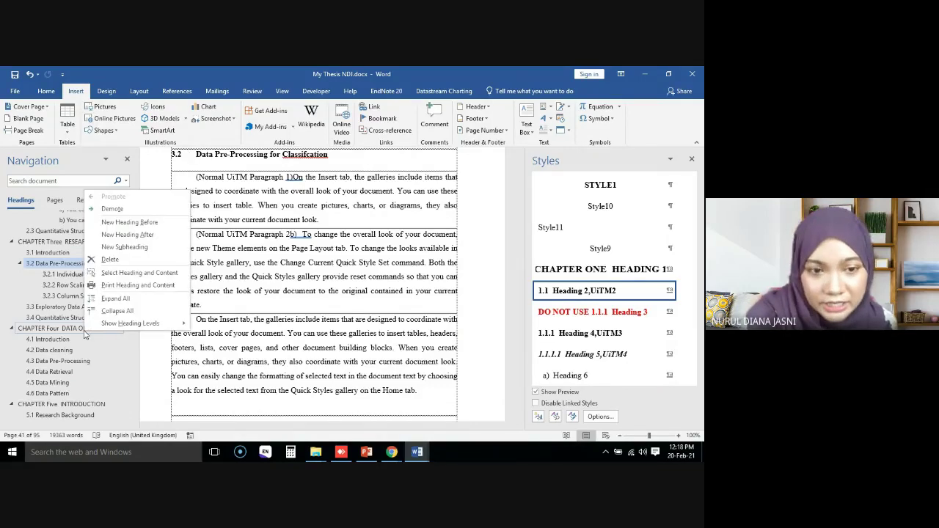
click(237, 248)
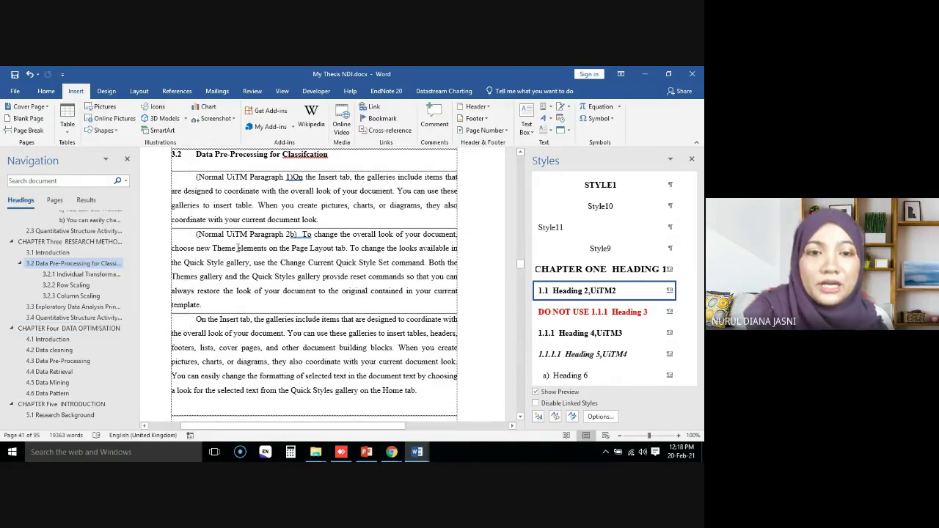
drag(350, 219, 197, 156)
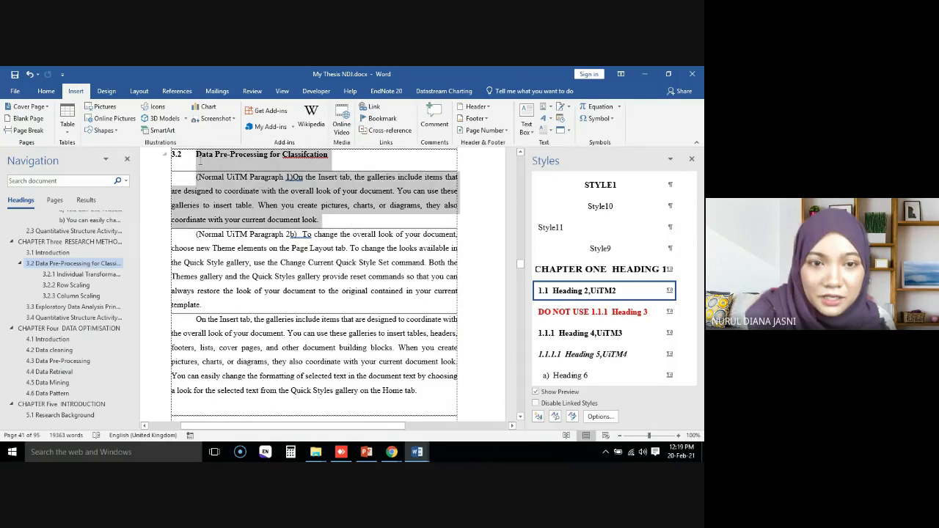
scroll(249, 236, up, 5)
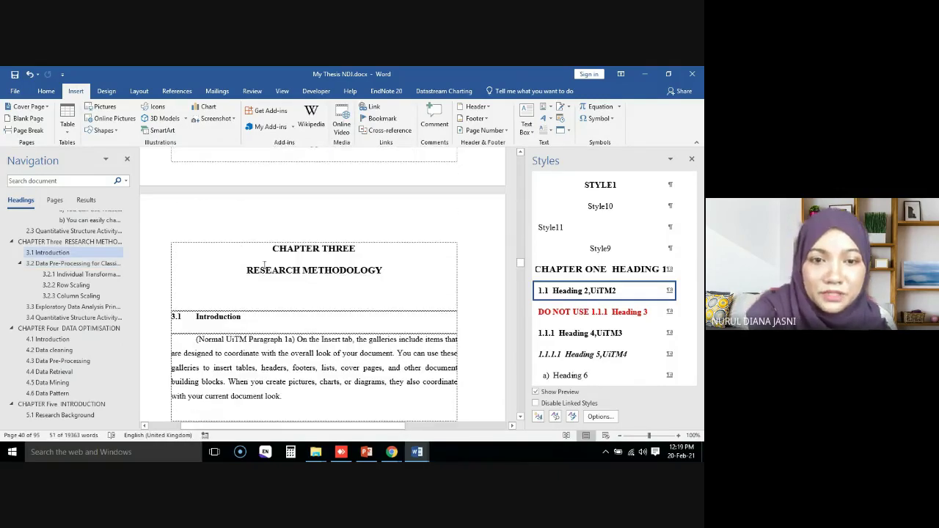
drag(271, 242, 396, 385)
click(323, 367)
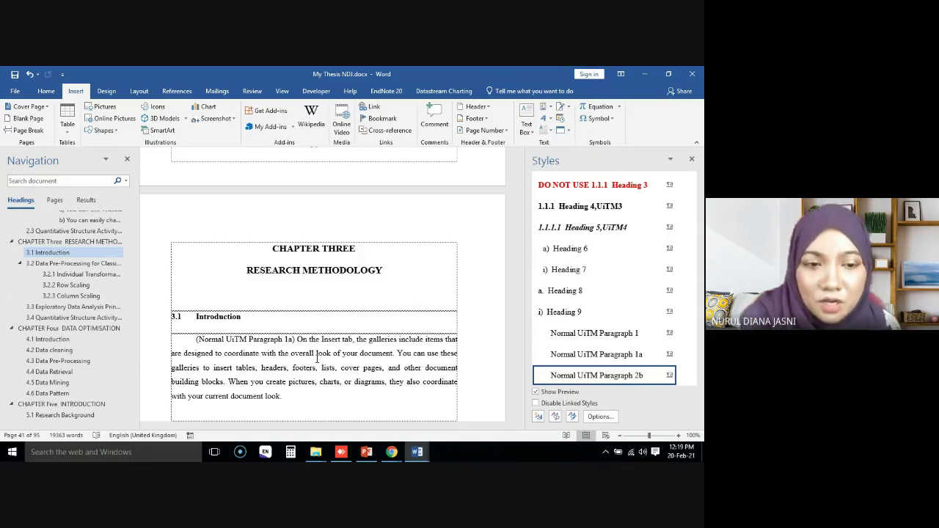
scroll(317, 355, down, 10)
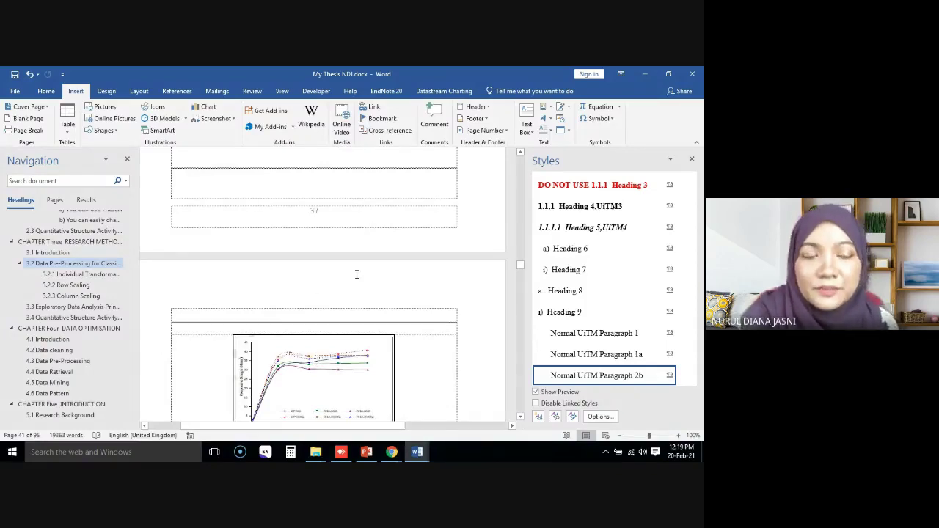
Step: Set up Save As on the Desktop with type PDF (*.pdf), named My Thesis NDJ.pdf
click(15, 91)
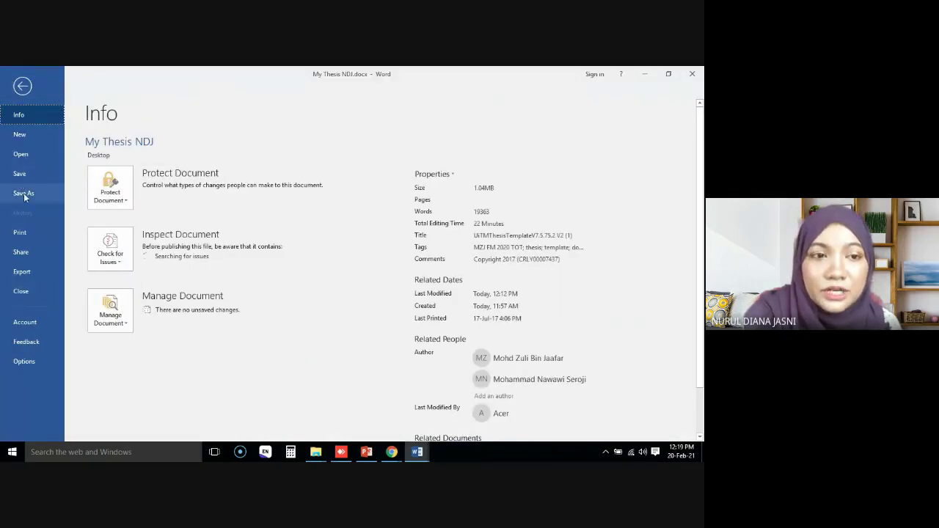
click(28, 194)
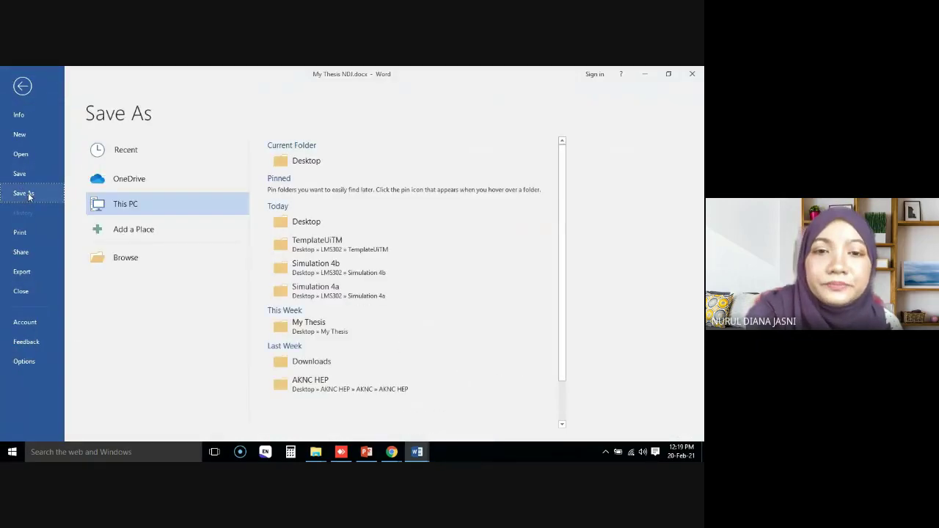
click(165, 268)
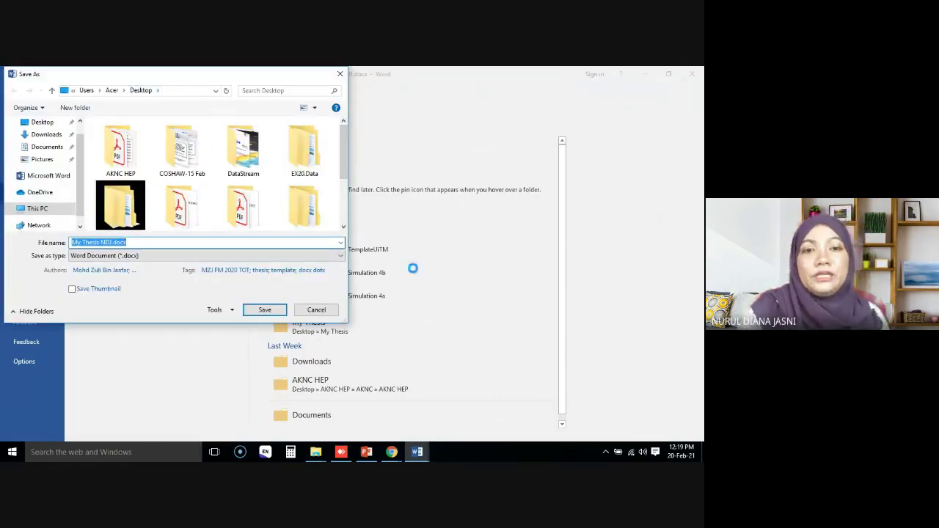
click(338, 257)
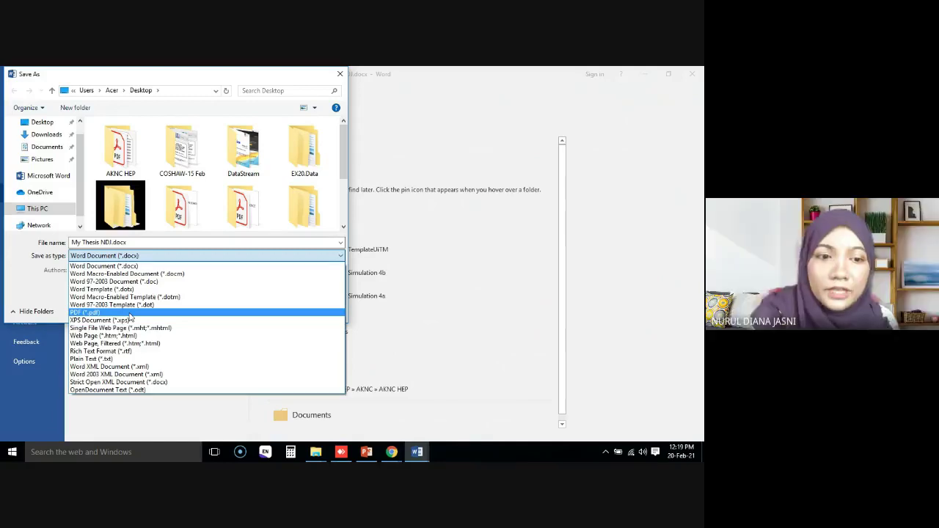
click(129, 314)
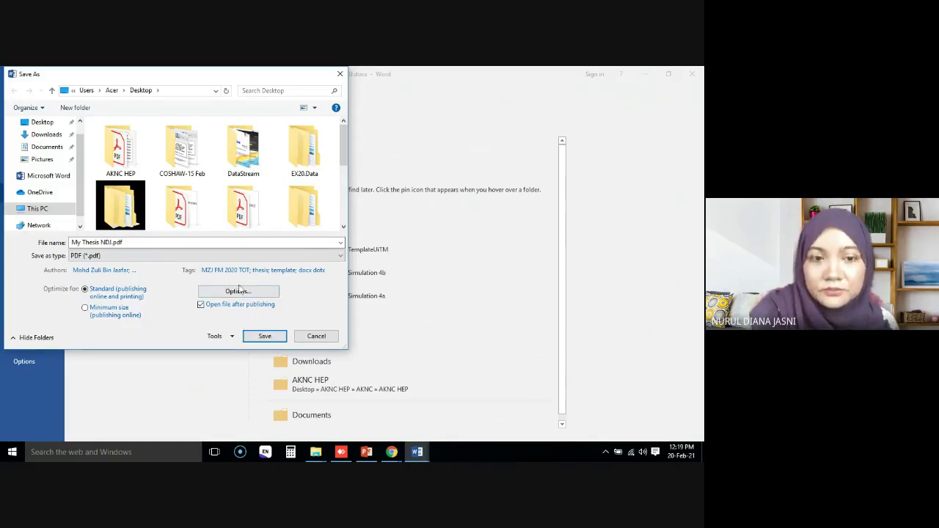
Step: Export the thesis as a PDF with 'Create bookmarks using Headings' turned on
click(240, 294)
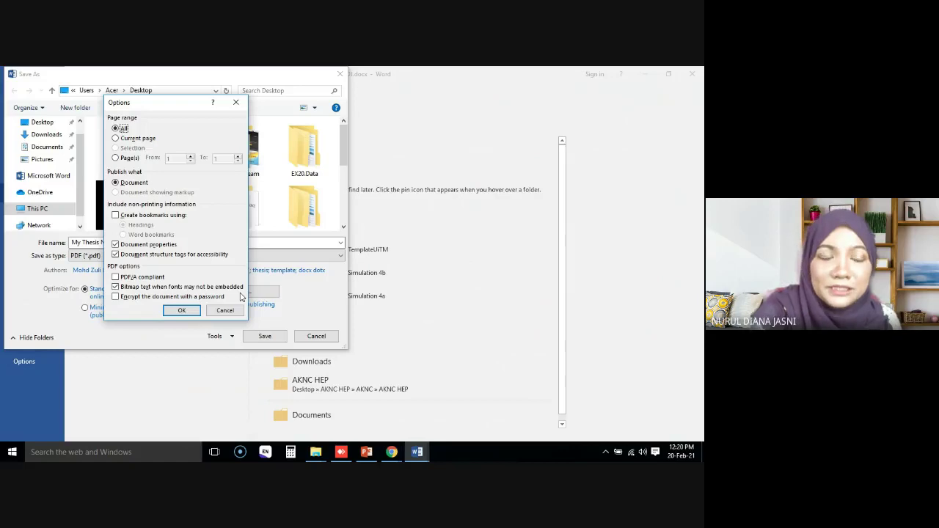
click(116, 214)
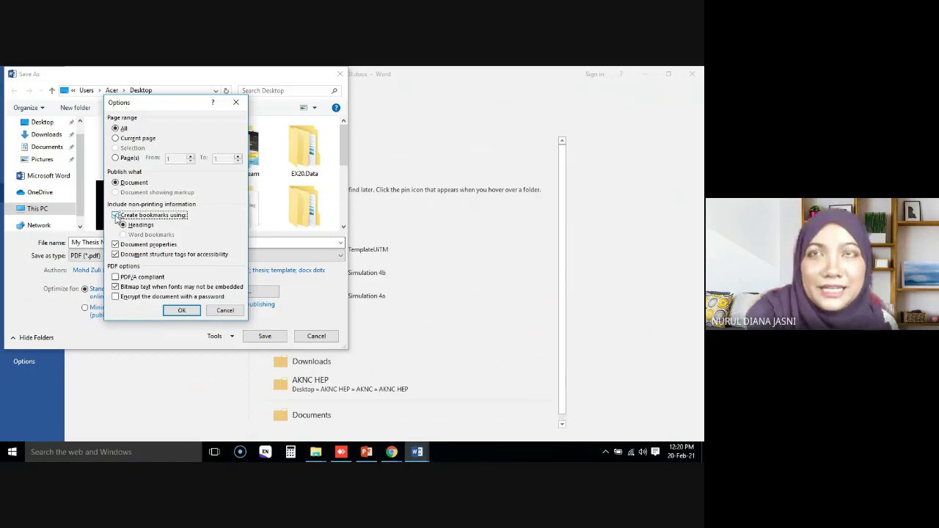
click(115, 215)
click(115, 215)
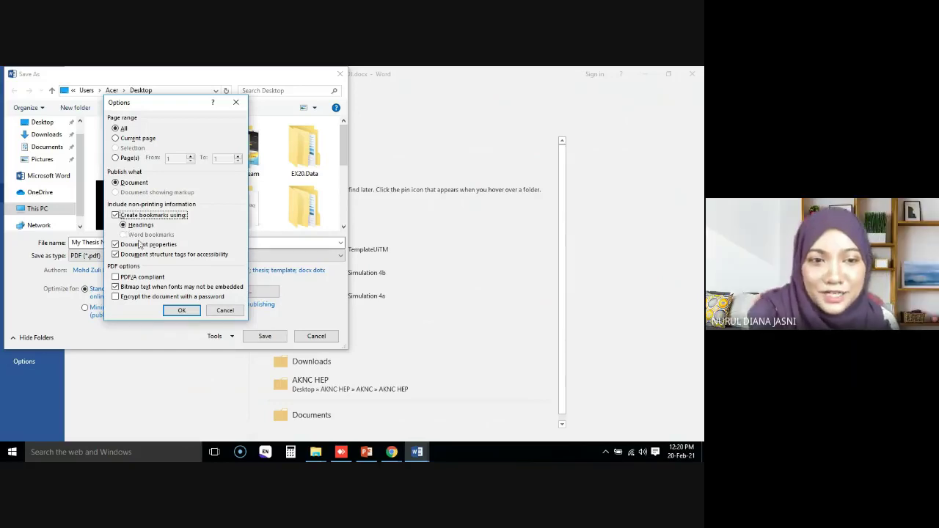
click(181, 310)
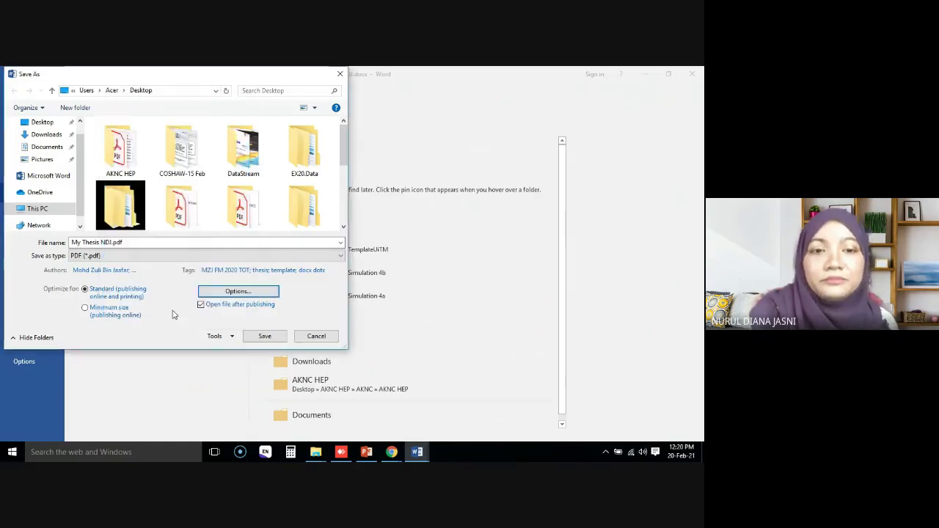
click(262, 343)
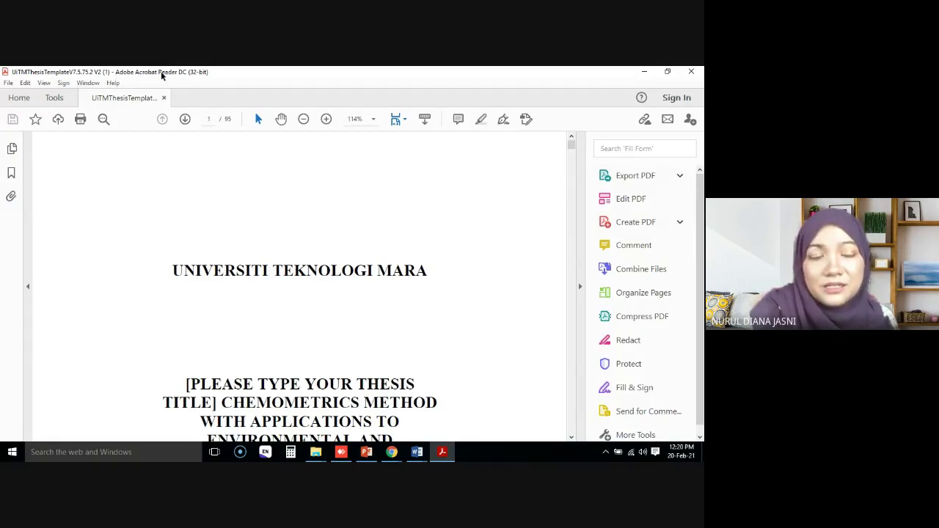
click(11, 174)
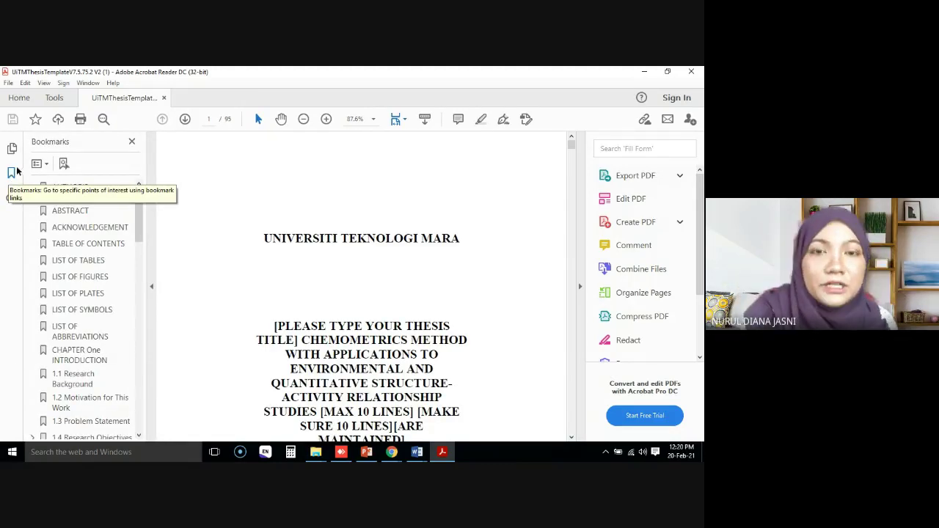
click(11, 172)
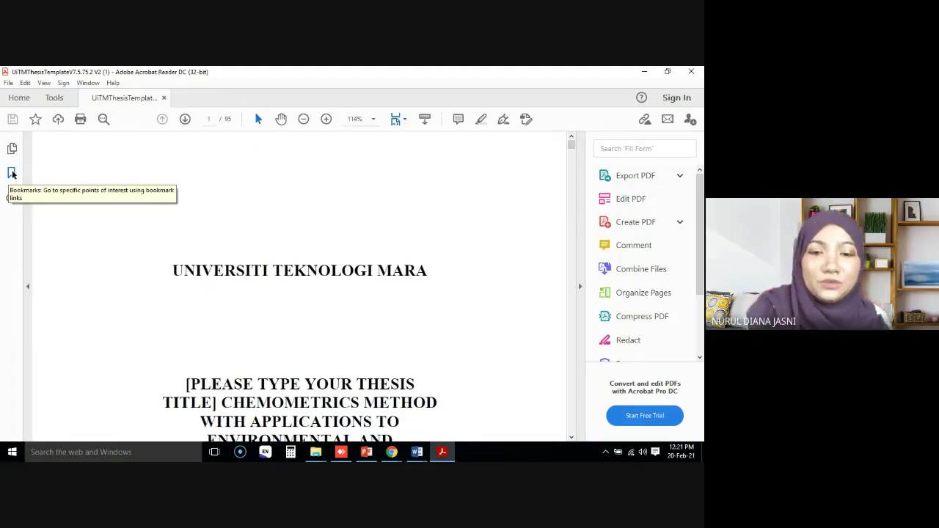
click(416, 452)
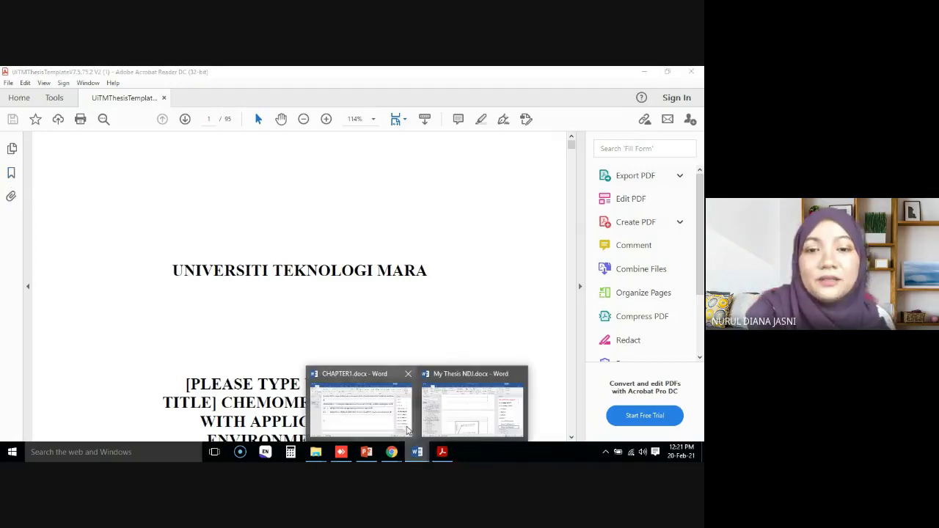
Step: In the thesis, jump to CHAPTER Four and section 4.5 Data Mining, then return to the PDF
click(472, 405)
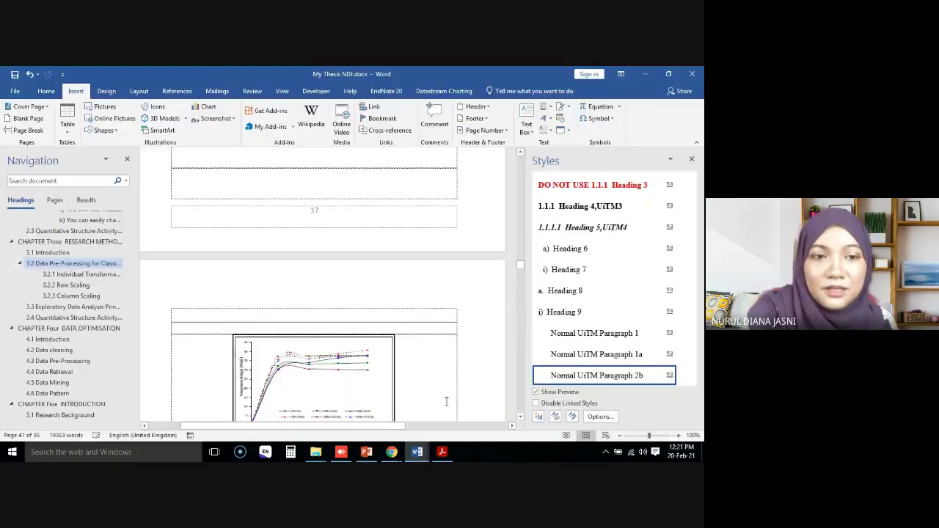
click(72, 328)
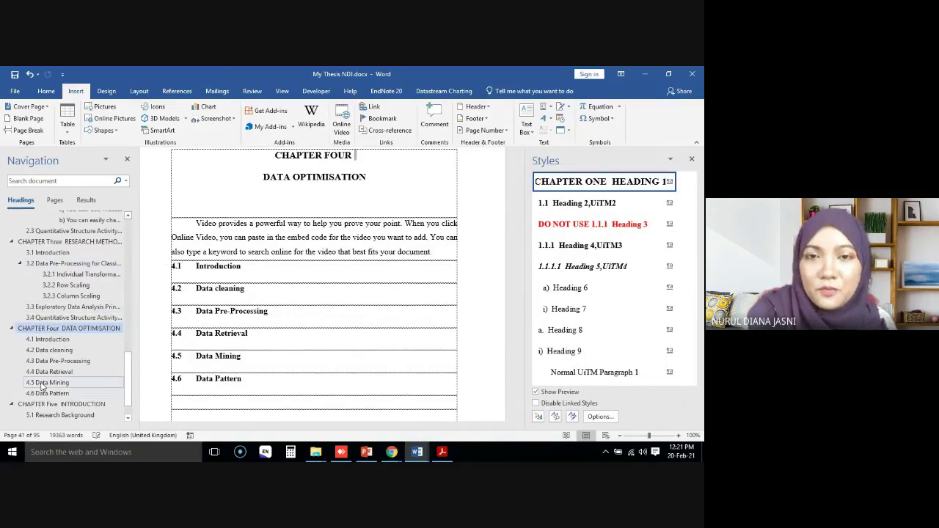
click(41, 383)
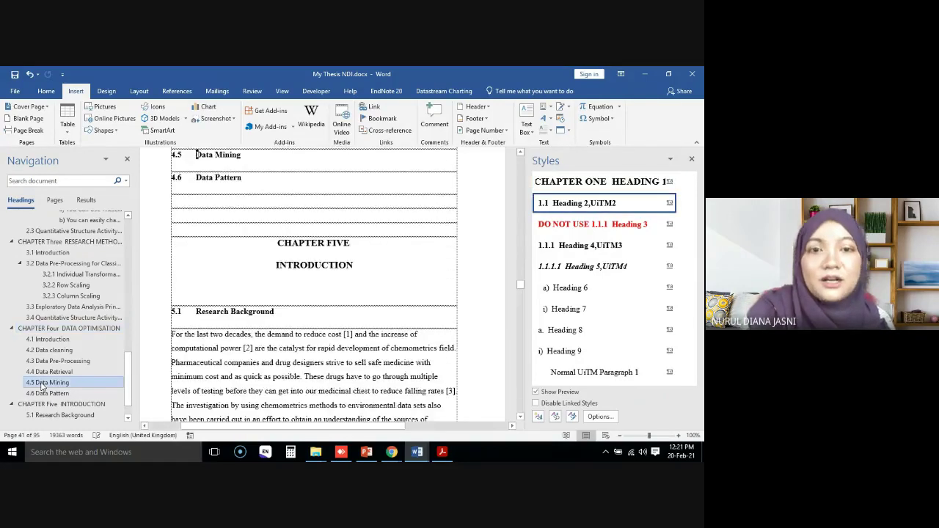
click(441, 452)
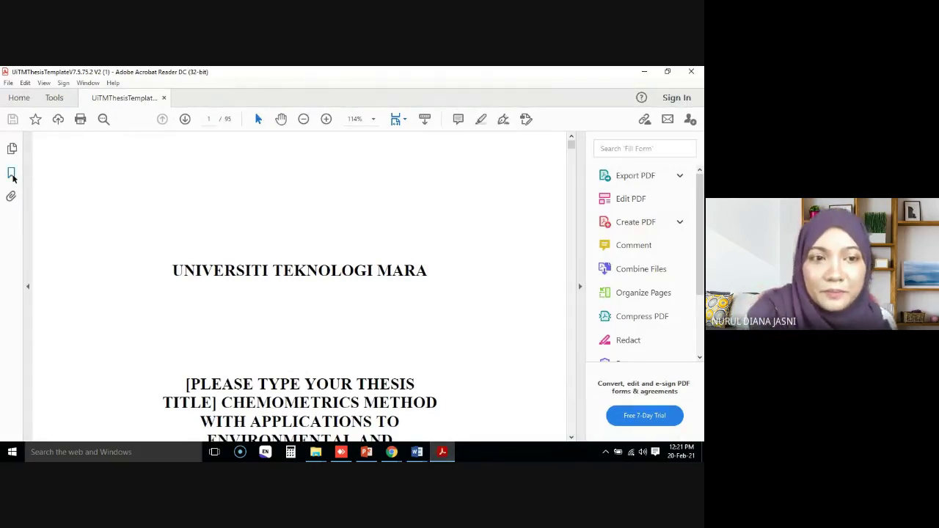
Step: Show the PDF bookmarks and jump to sections 1.6 and 2.1.2
click(11, 172)
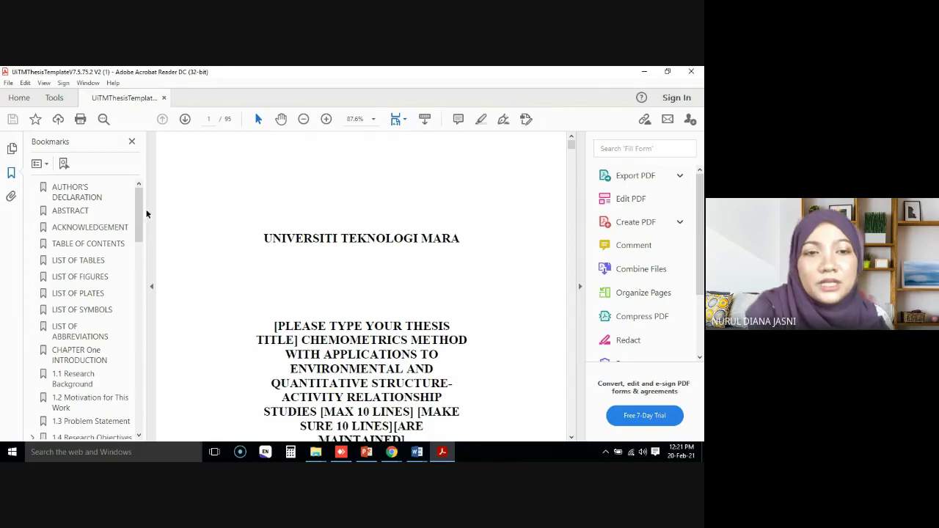
drag(143, 191, 143, 260)
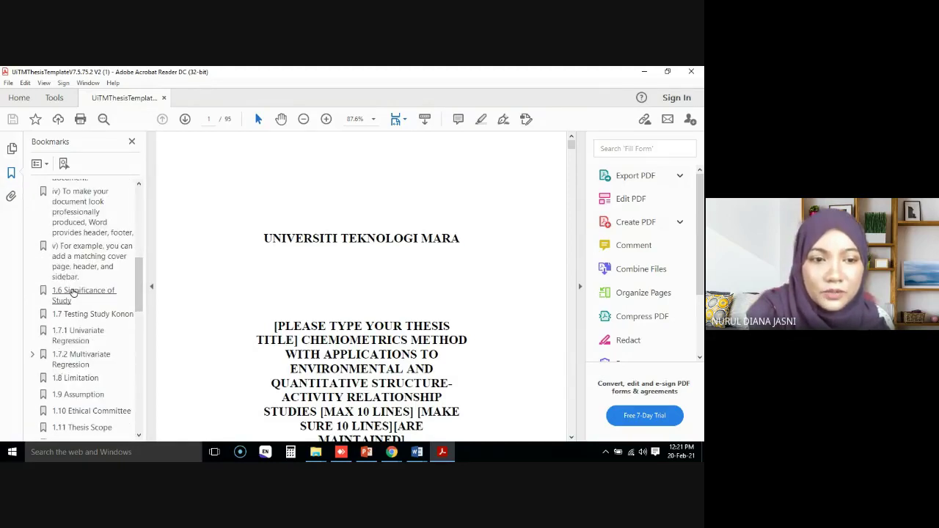
click(74, 291)
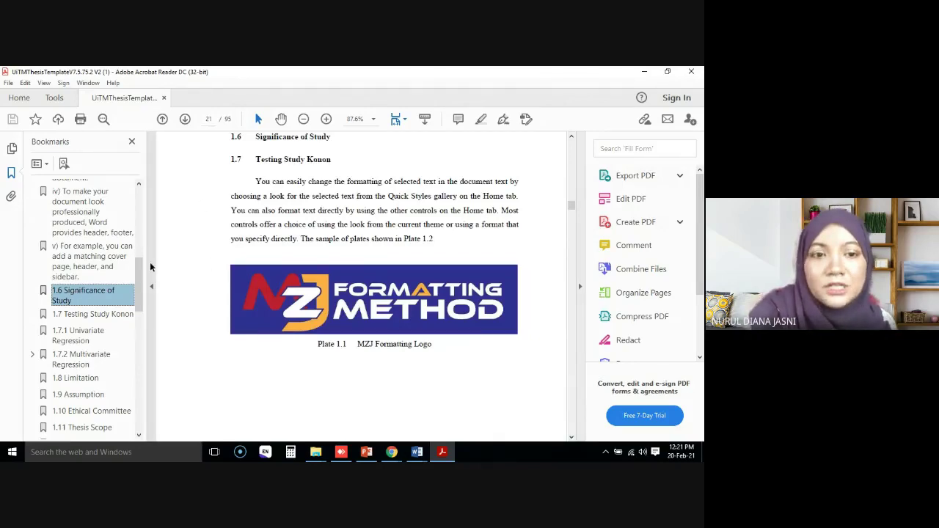
drag(142, 275, 141, 313)
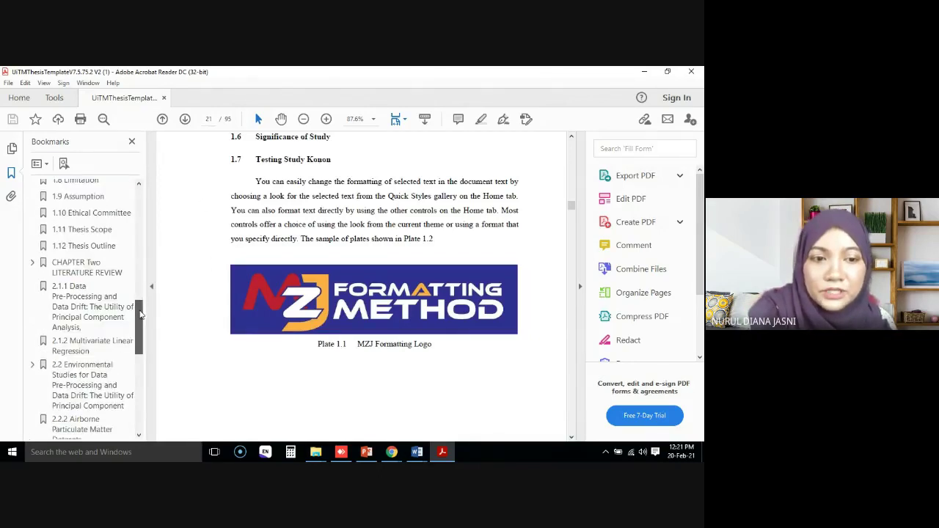
click(89, 343)
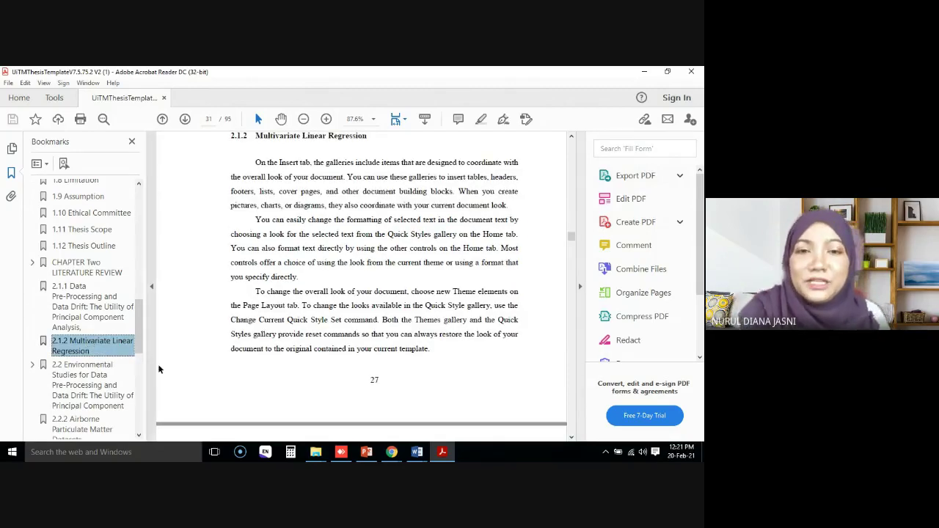
Step: Hide the bookmarks panel and scroll down through the pages after section 2.1.2
click(132, 141)
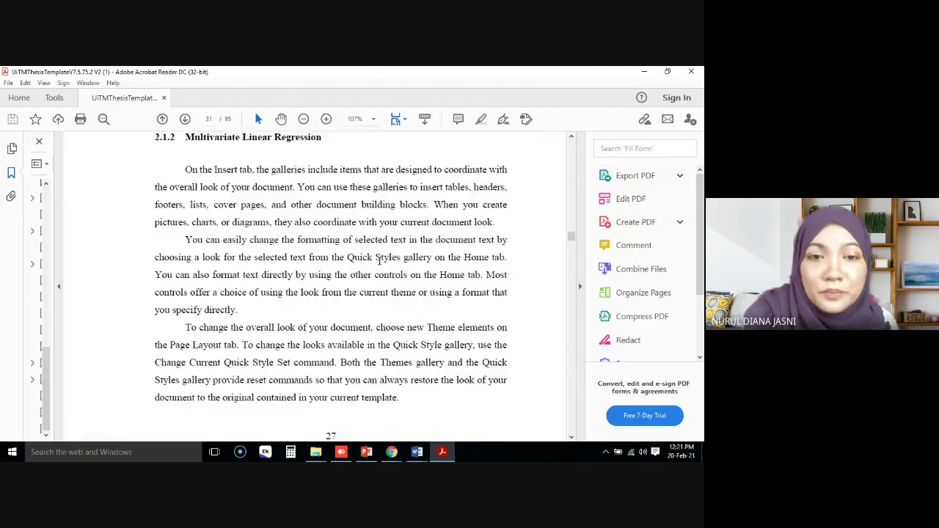
scroll(455, 250, down, 5)
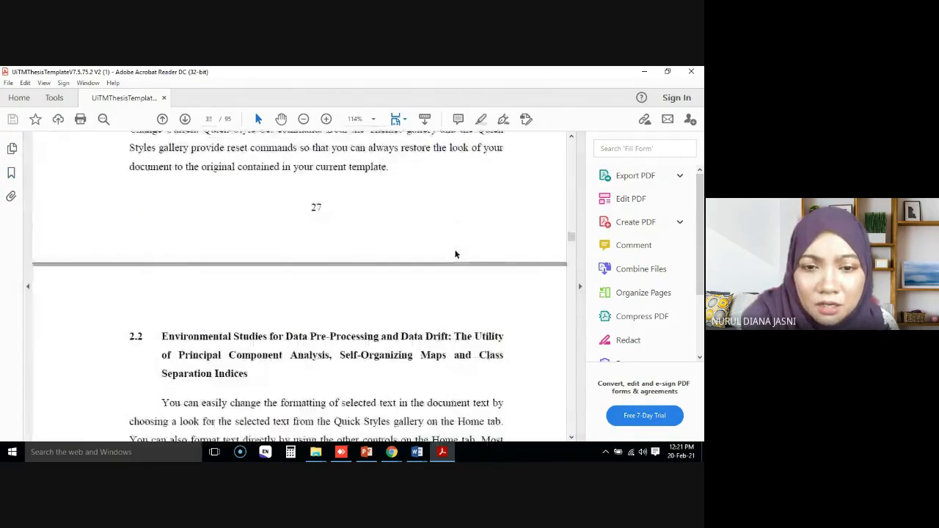
scroll(455, 250, down, 2)
scroll(455, 250, down, 1)
scroll(454, 250, down, 3)
scroll(454, 250, down, 5)
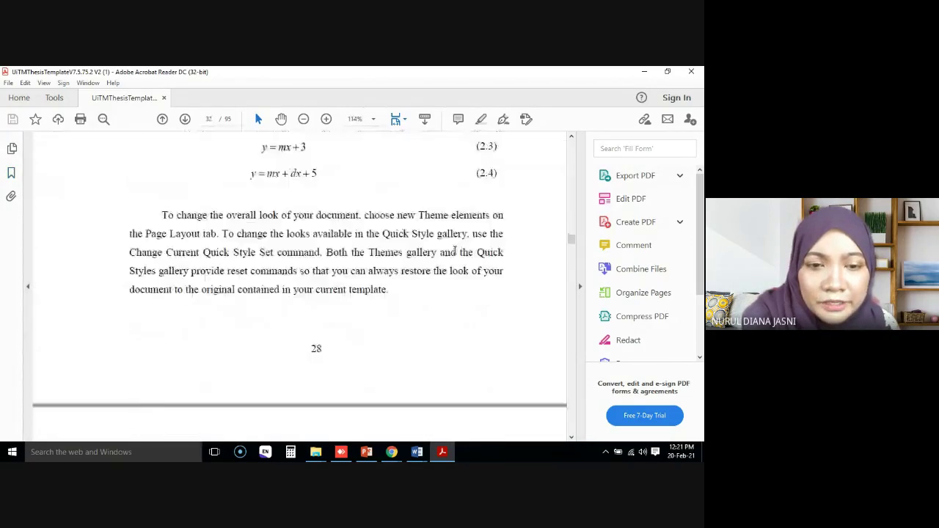
scroll(454, 250, down, 5)
scroll(455, 250, down, 3)
scroll(454, 250, down, 4)
scroll(455, 250, down, 4)
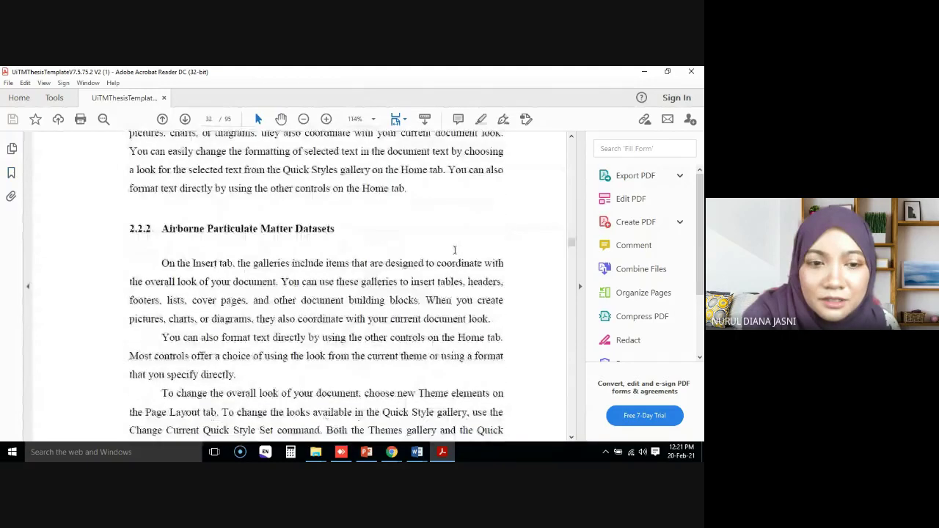
scroll(455, 250, down, 5)
scroll(455, 252, down, 5)
scroll(454, 253, down, 1)
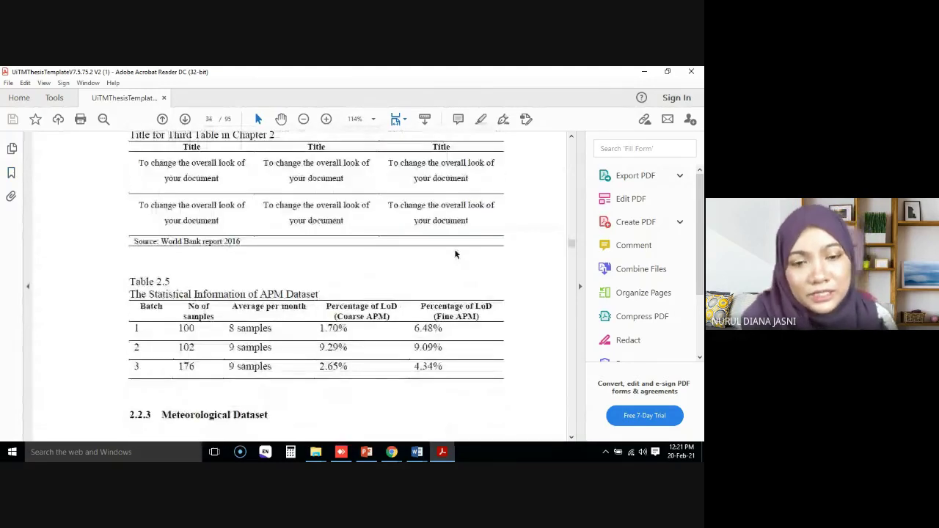
scroll(455, 254, down, 5)
scroll(455, 253, down, 5)
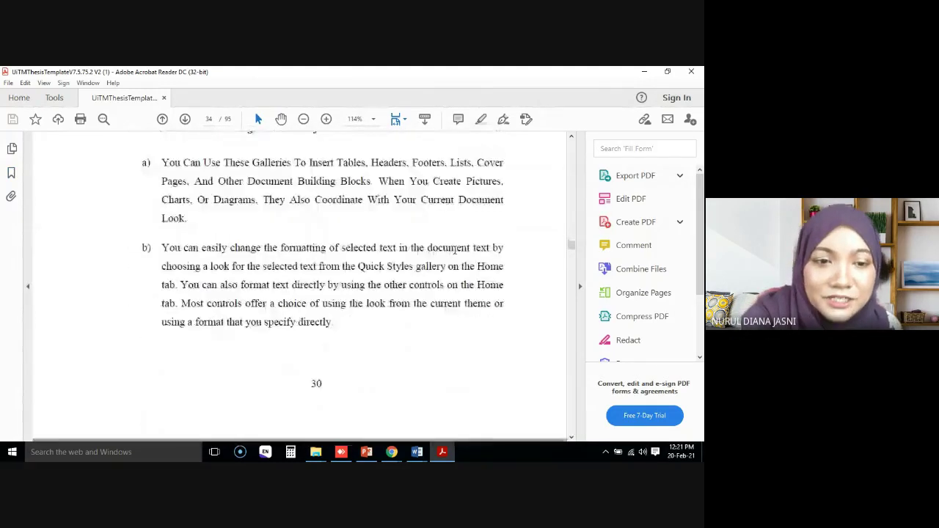
scroll(455, 253, down, 6)
scroll(454, 252, down, 8)
scroll(455, 250, down, 6)
scroll(455, 250, down, 6)
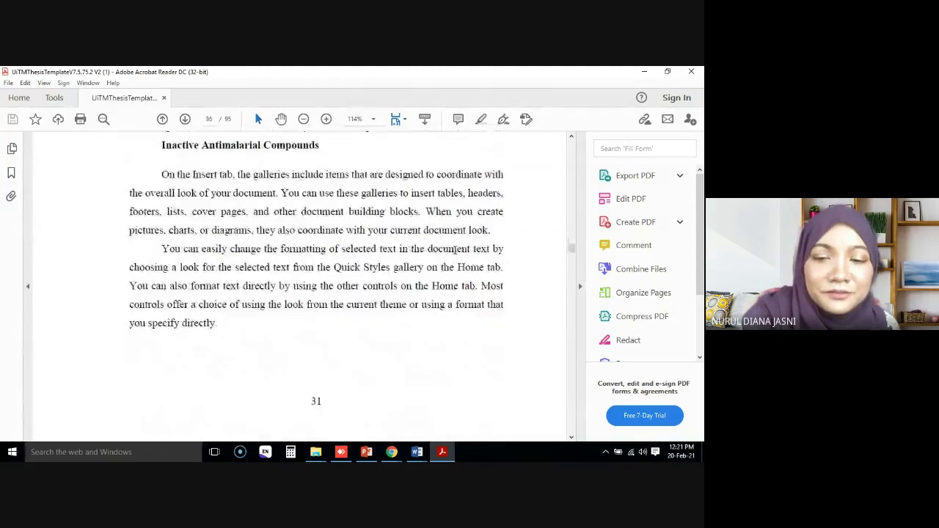
scroll(454, 254, down, 5)
scroll(455, 254, down, 5)
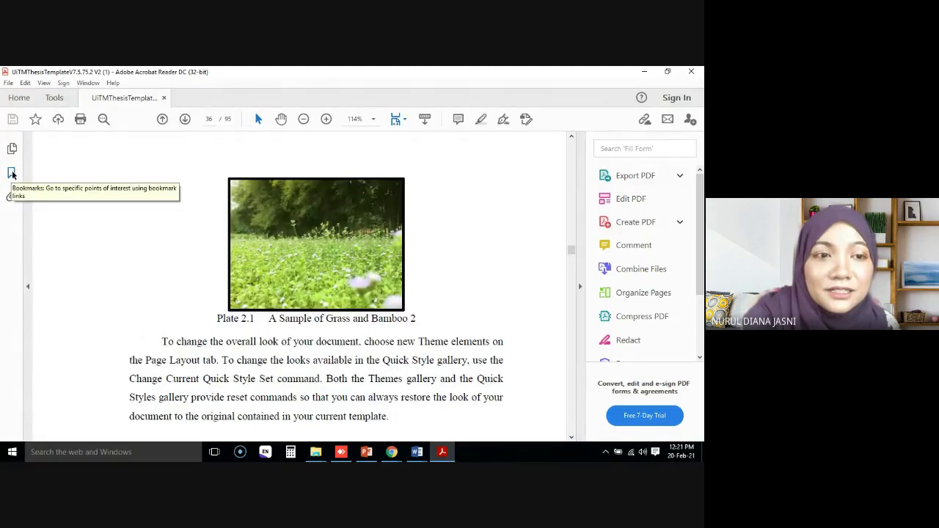
Step: Use bookmarks to visit Chapter Two, 3.2.1, and REFERENCES, then return to 3.2.1 Individual Transformation
click(12, 174)
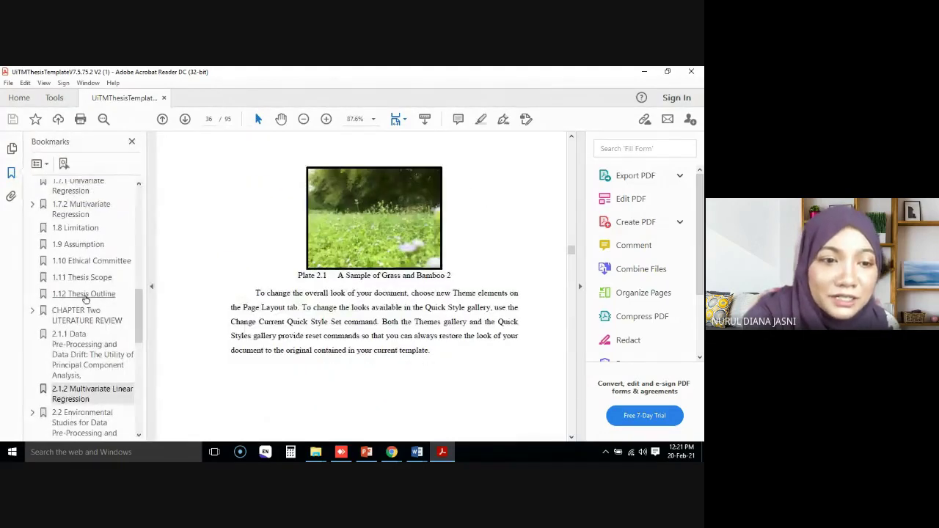
click(85, 315)
drag(138, 309, 141, 363)
click(83, 375)
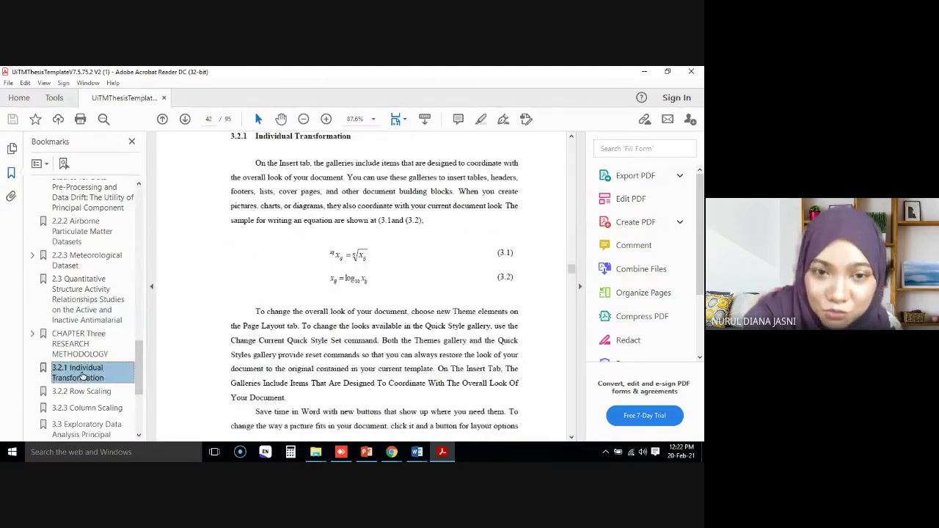
drag(140, 363, 140, 397)
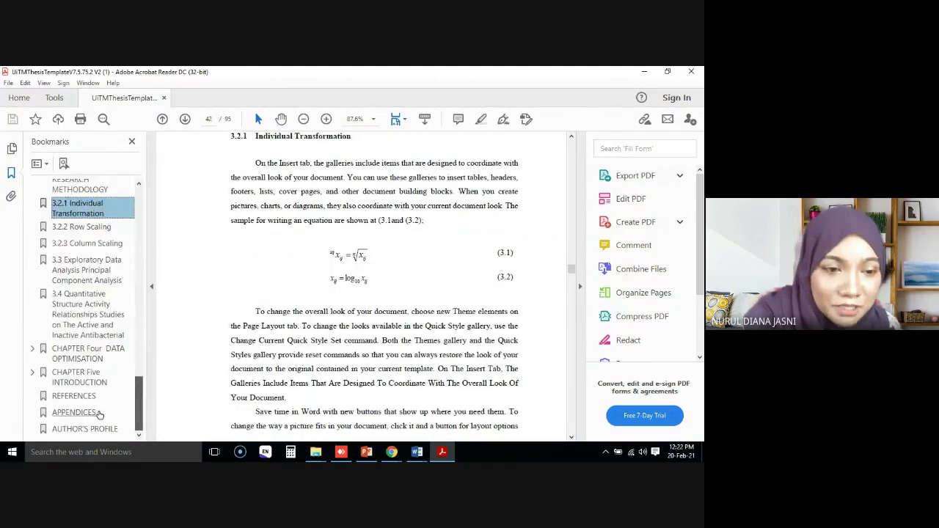
click(76, 396)
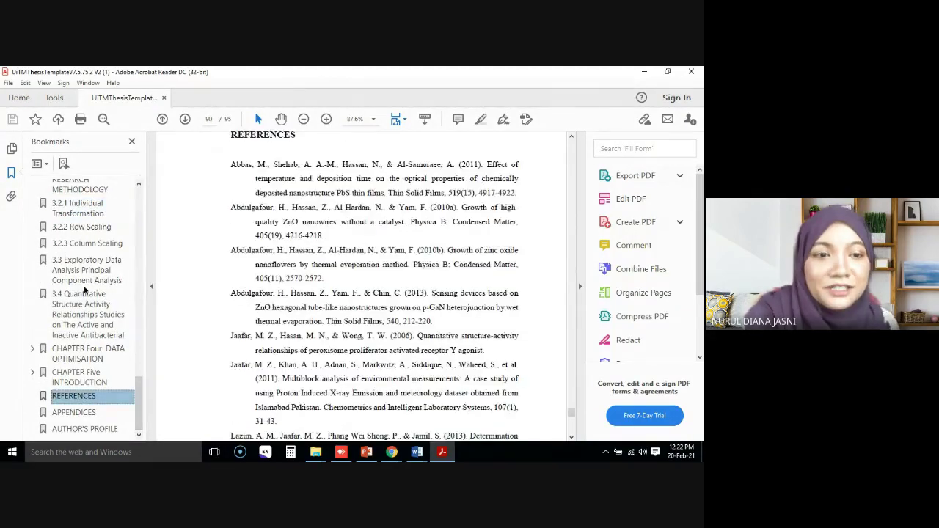
click(77, 209)
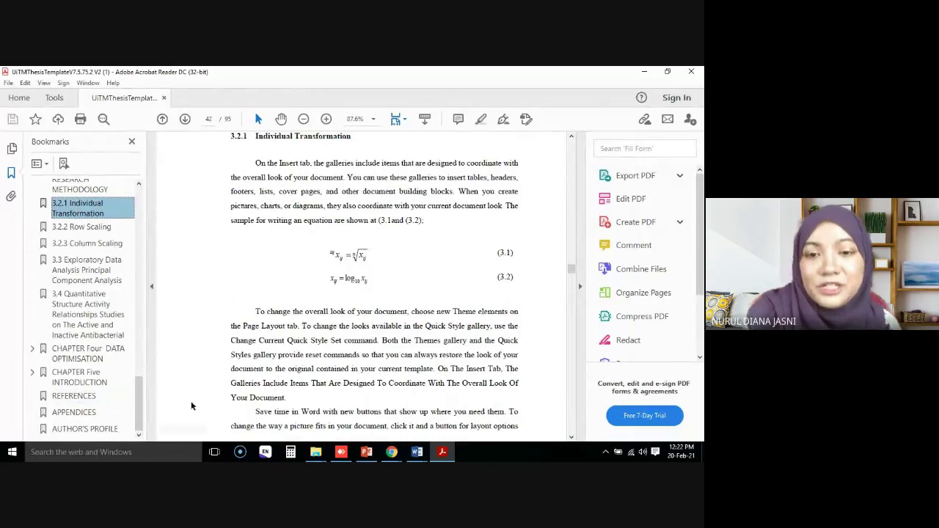
mouse_move(407, 458)
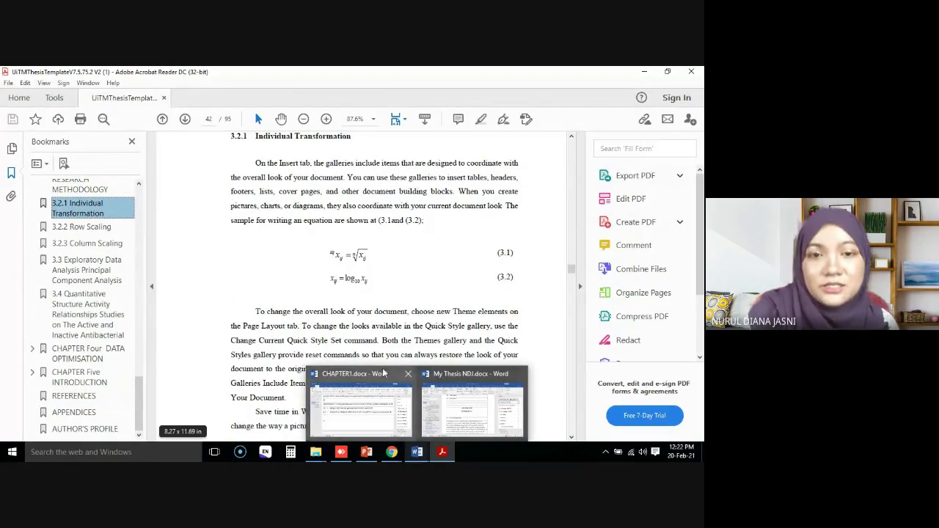
mouse_move(317, 373)
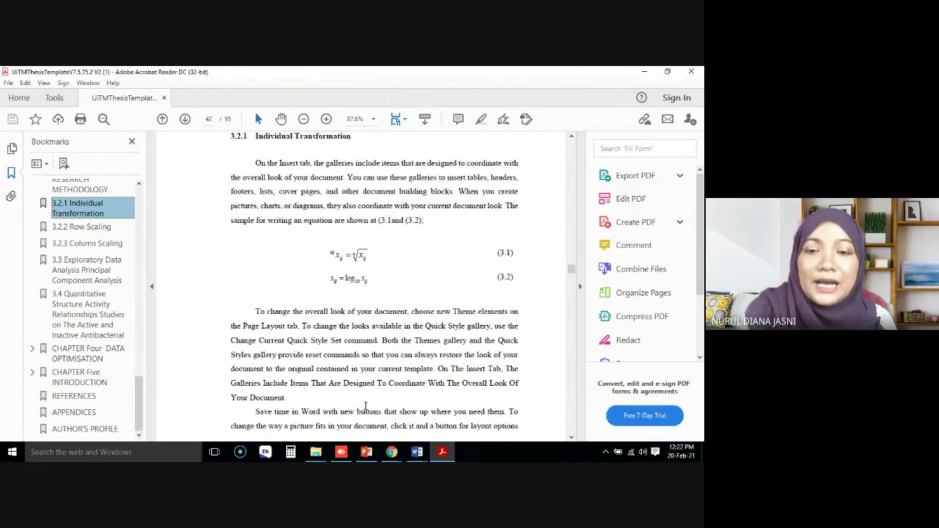
mouse_move(369, 455)
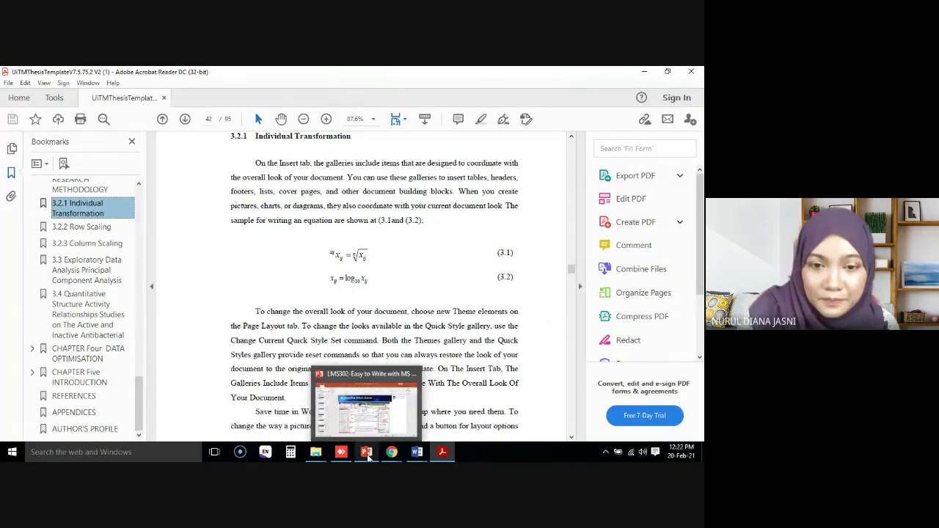
Step: Go from Simulation 4b up to LMS302 and open Slides\MZJ_DOTX_Normal.pdf in Acrobat
click(317, 455)
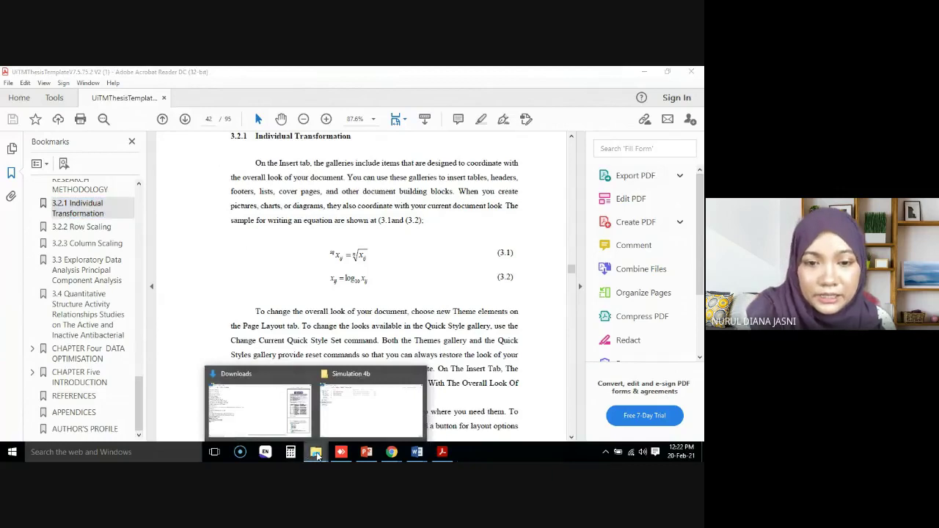
click(363, 400)
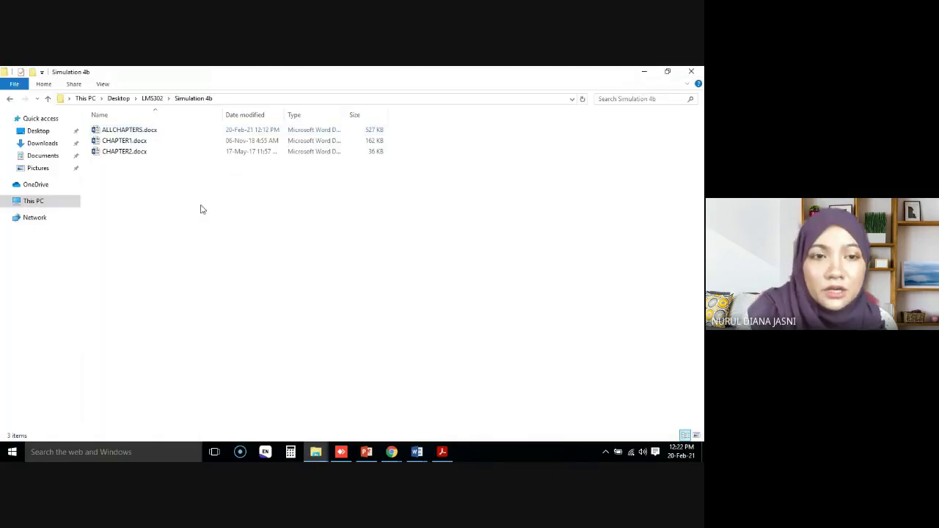
click(8, 100)
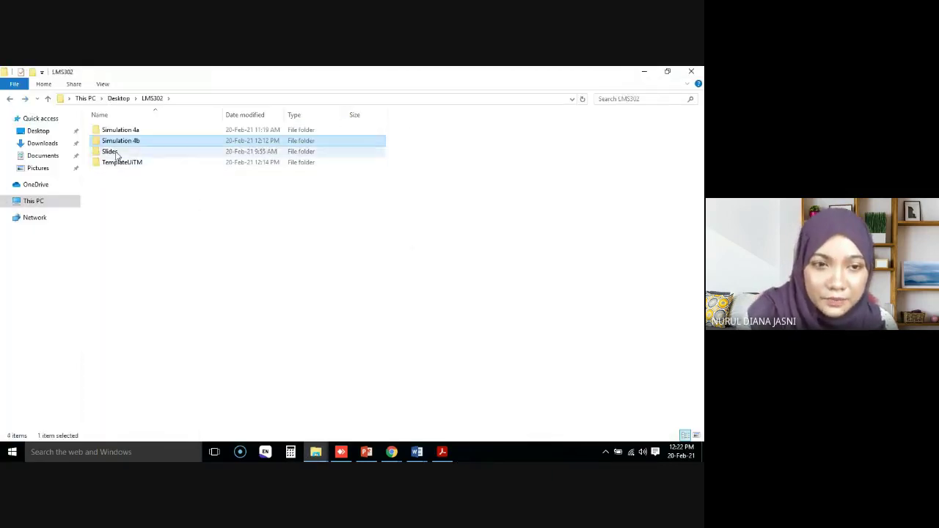
double_click(116, 152)
click(129, 155)
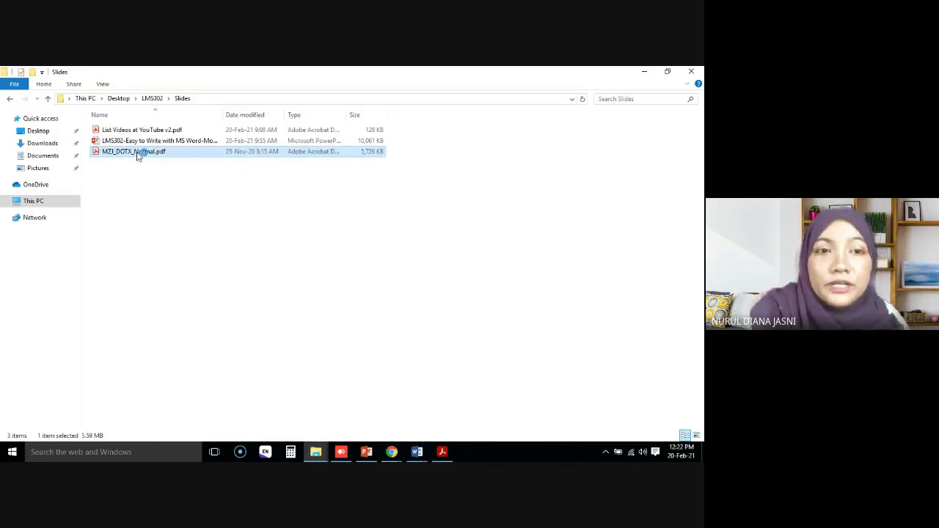
double_click(137, 156)
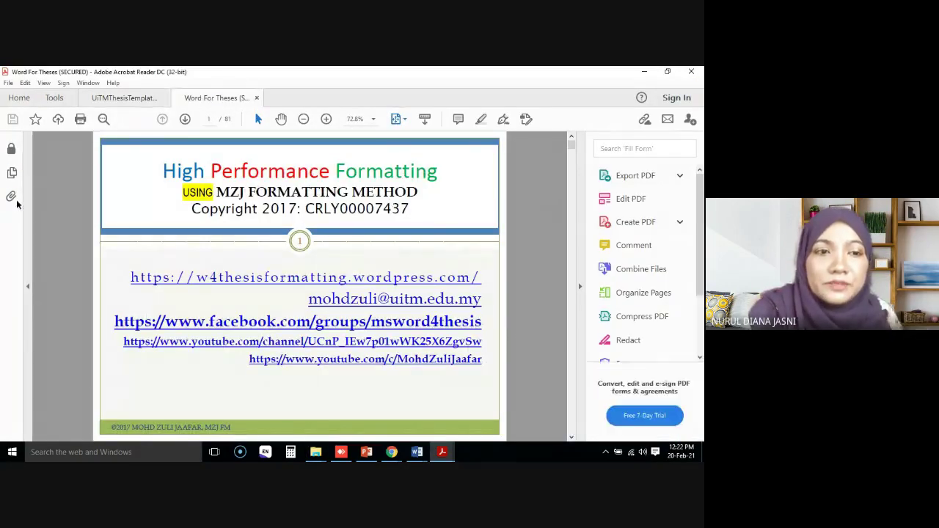
Step: Use page thumbnails to view slides 22, 23, and 24 (Systems management)
click(12, 175)
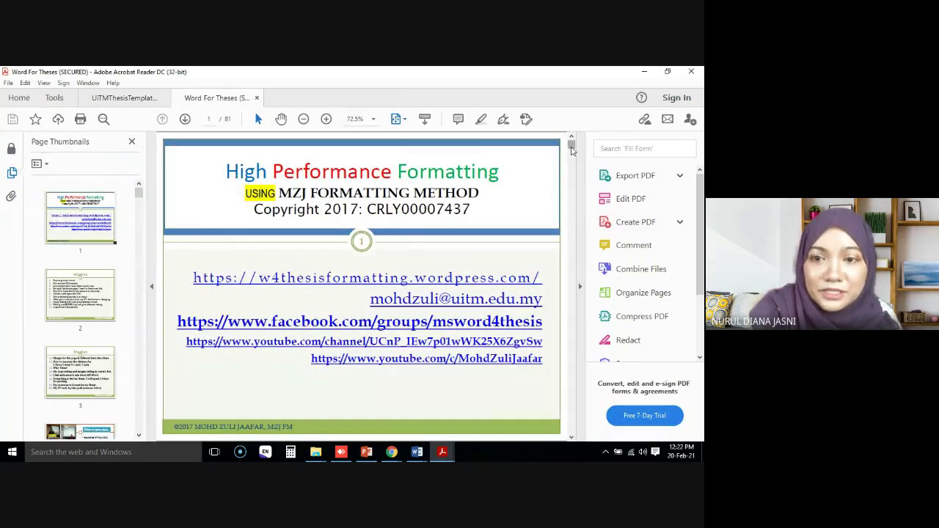
drag(572, 150, 571, 220)
click(88, 324)
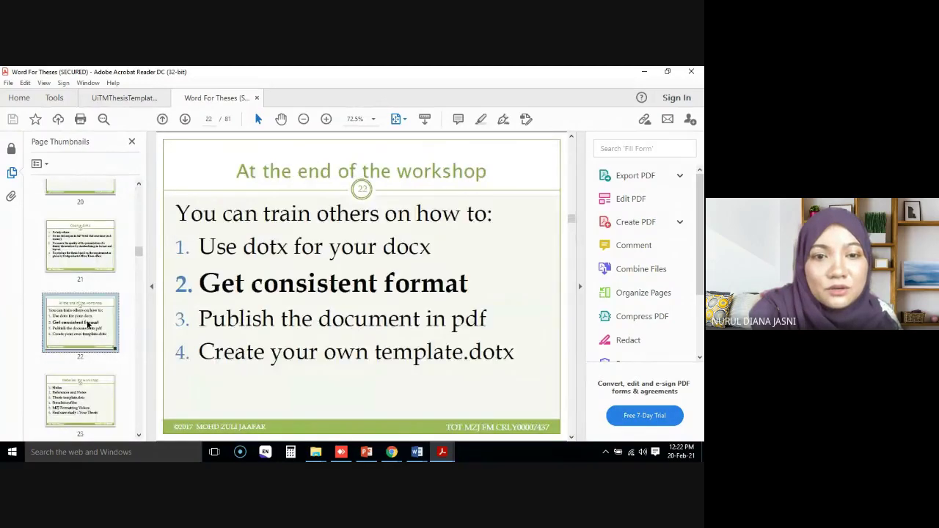
click(82, 398)
scroll(83, 402, down, 2)
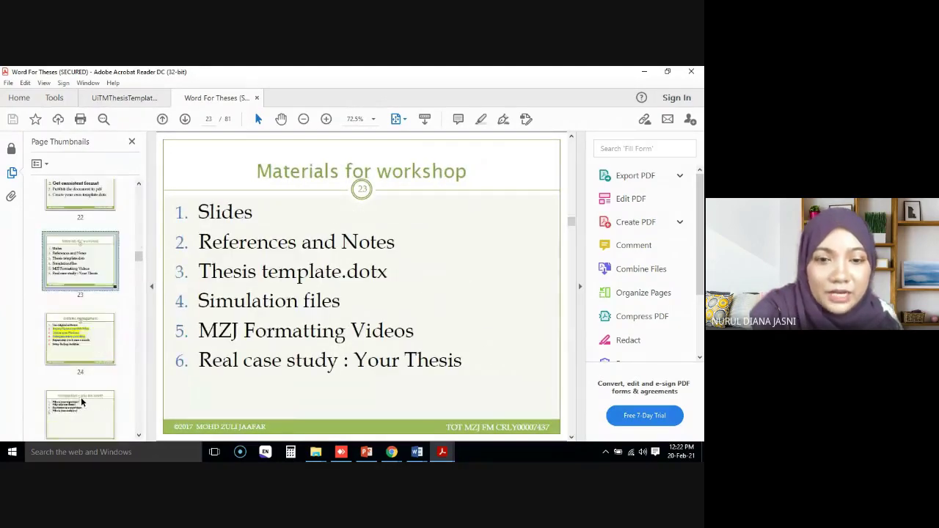
click(86, 346)
Step: Scroll on past page 24, then close Acrobat Reader with all its tabs
scroll(88, 367, down, 10)
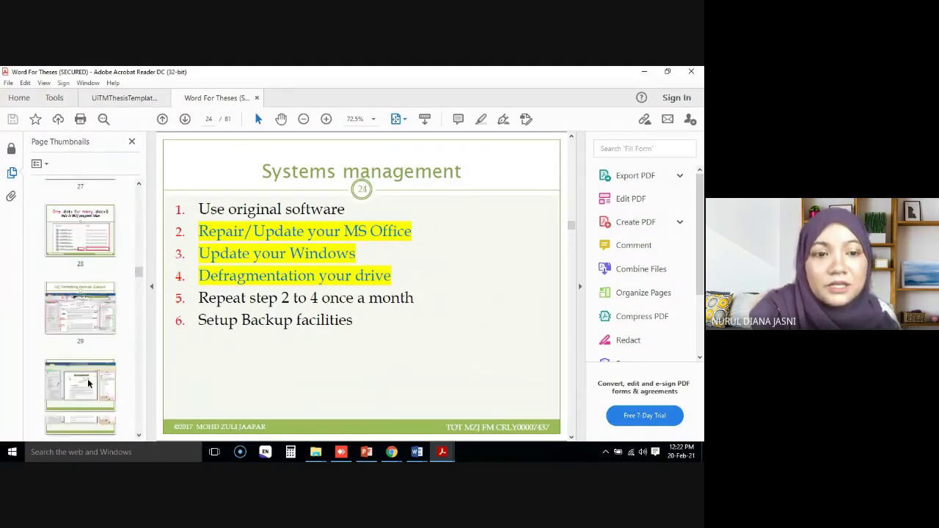
scroll(88, 382, down, 3)
scroll(87, 380, down, 3)
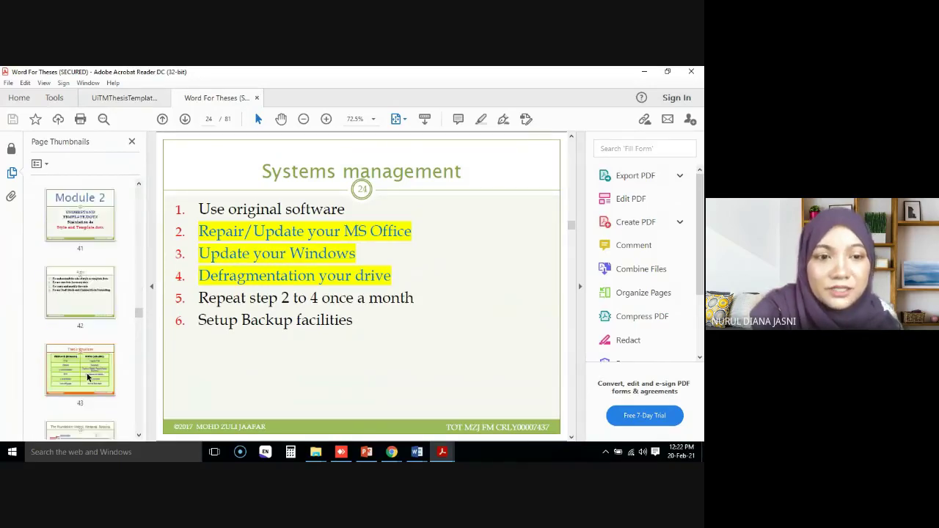
scroll(87, 378, down, 3)
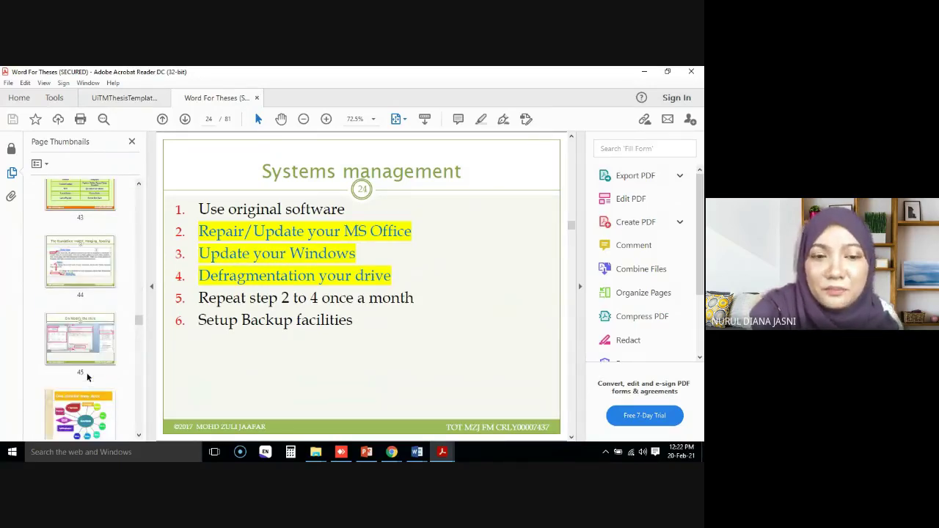
scroll(89, 370, down, 3)
scroll(90, 360, down, 2)
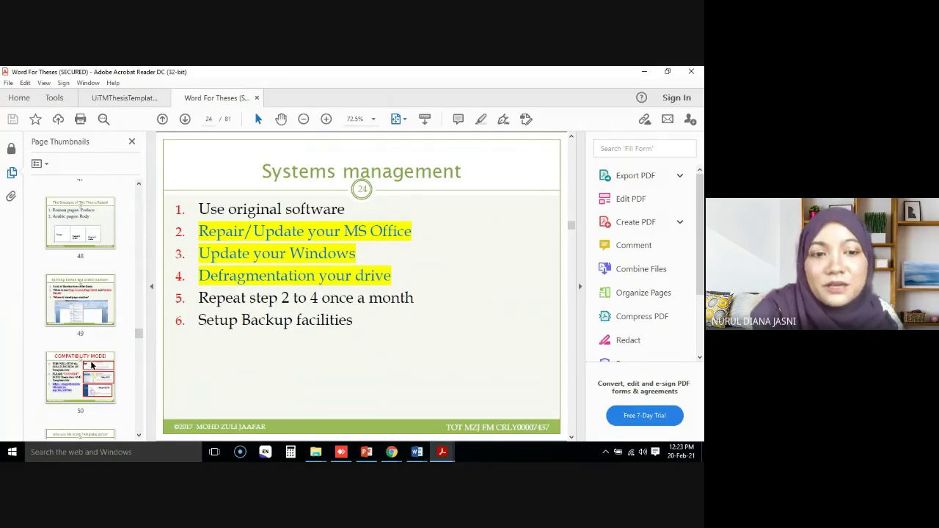
scroll(92, 358, down, 2)
scroll(93, 355, down, 2)
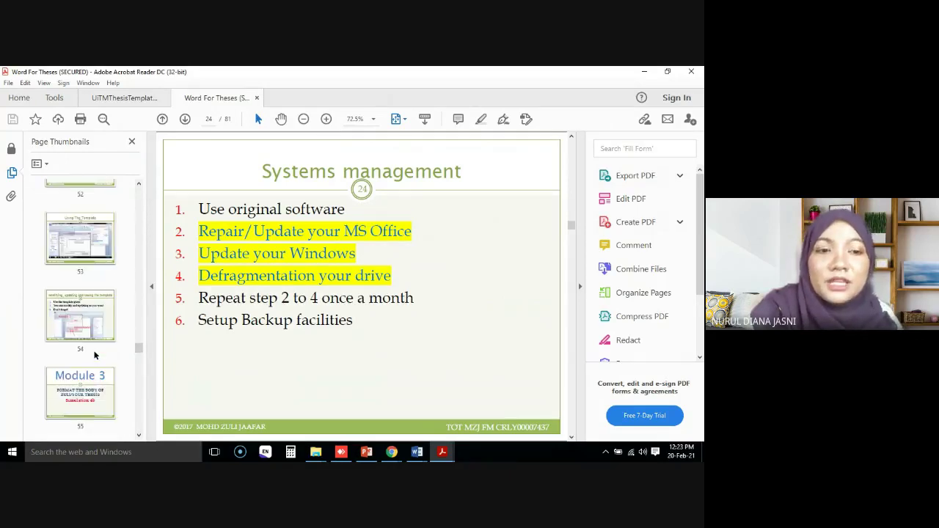
scroll(94, 355, down, 2)
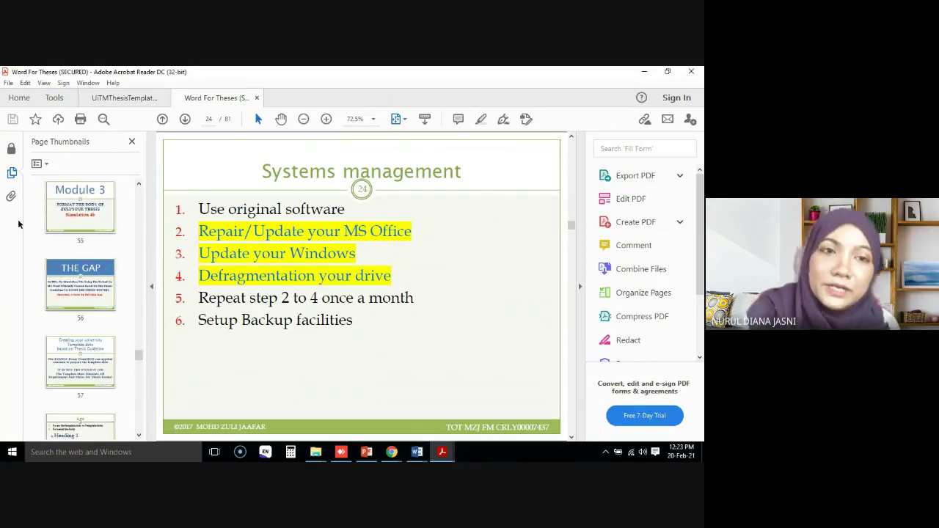
click(695, 74)
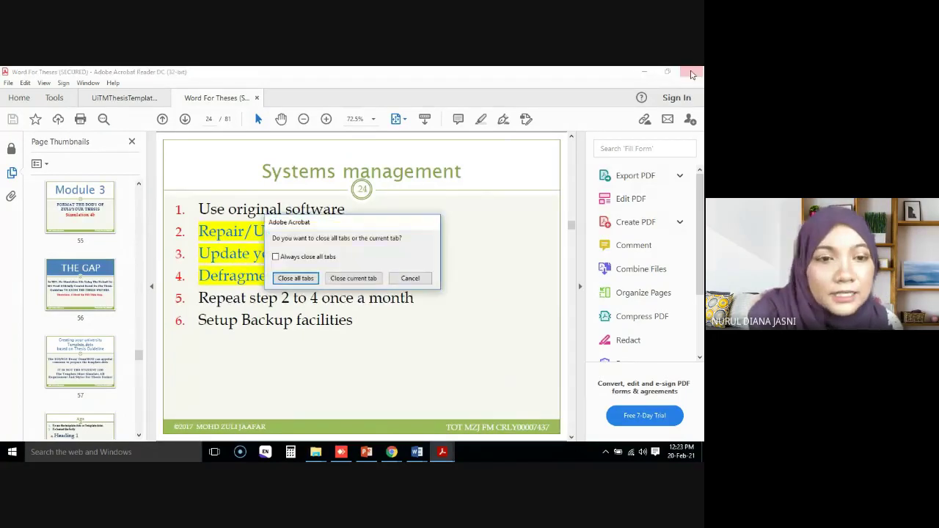
click(297, 280)
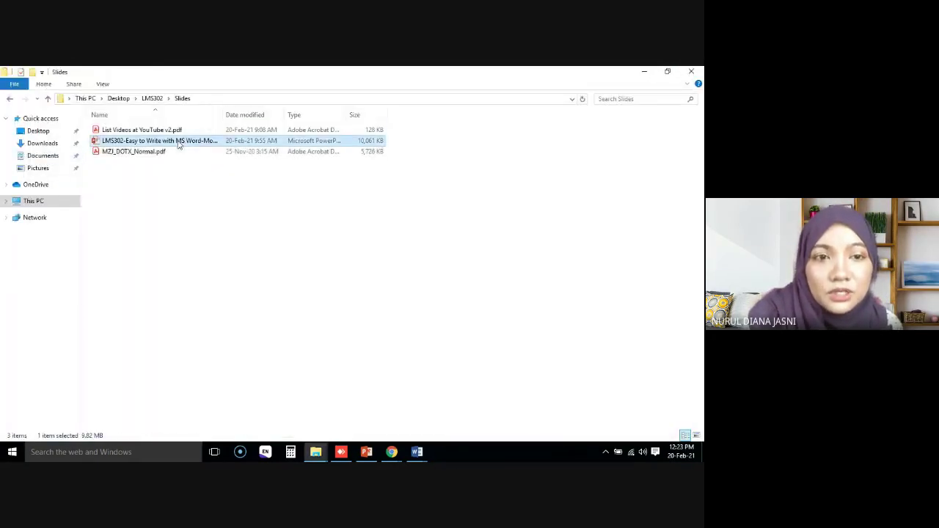
Step: In the PowerPoint workshop deck, go to slide 2, the Module 1 overview
click(369, 455)
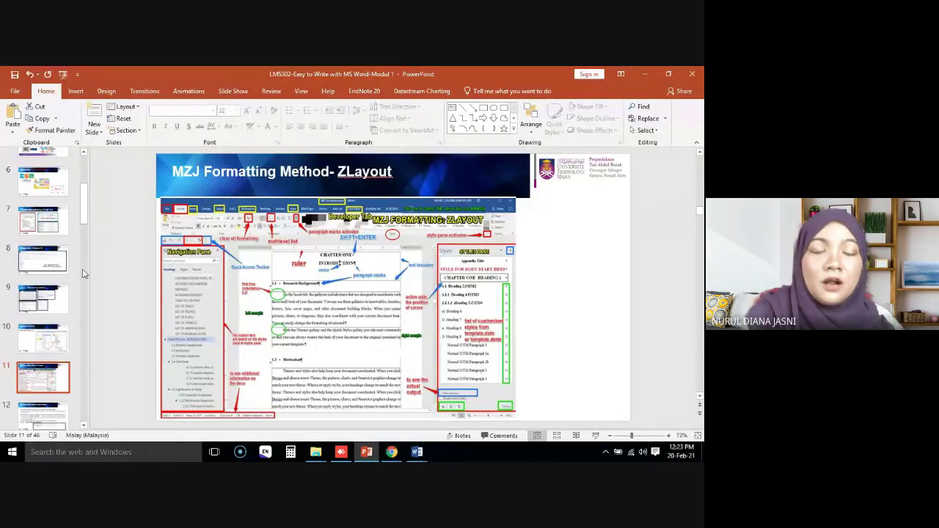
scroll(82, 229, down, 1)
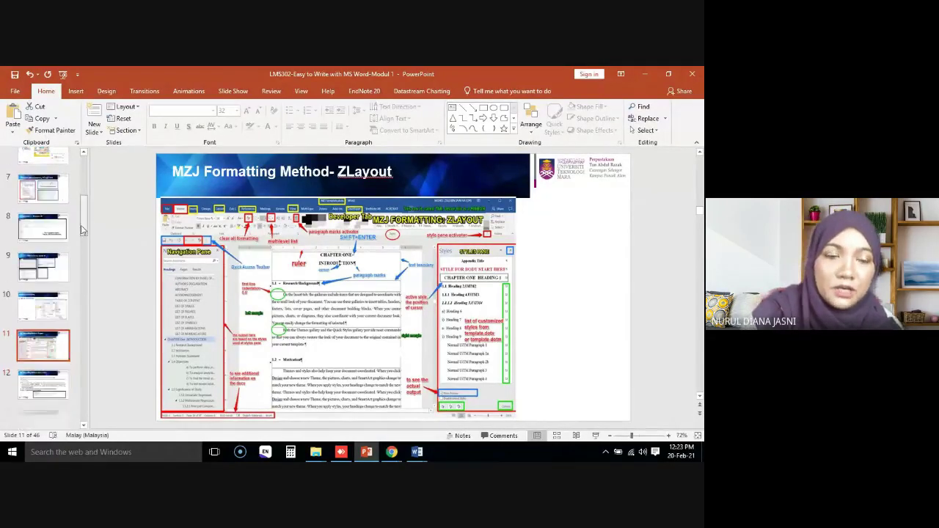
drag(83, 229, 76, 312)
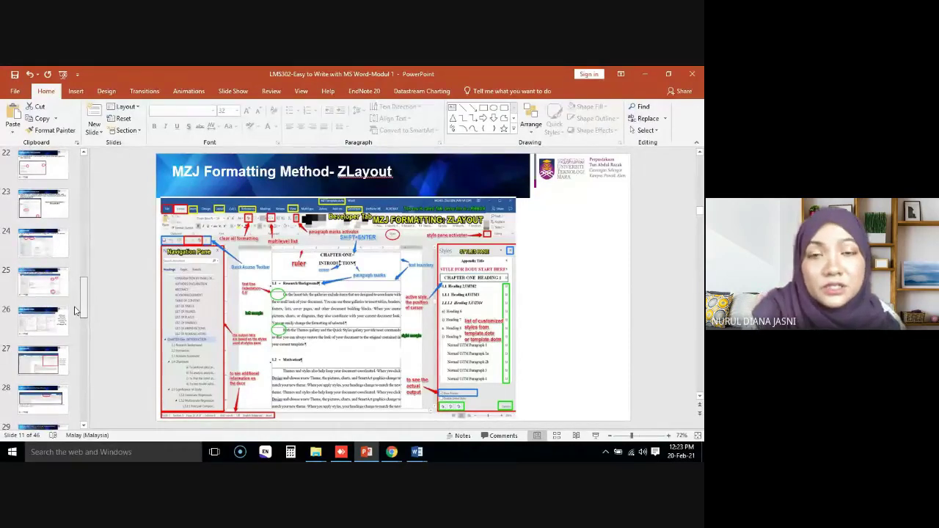
mouse_move(74, 311)
mouse_down()
mouse_move(88, 396)
mouse_move(107, 191)
mouse_up()
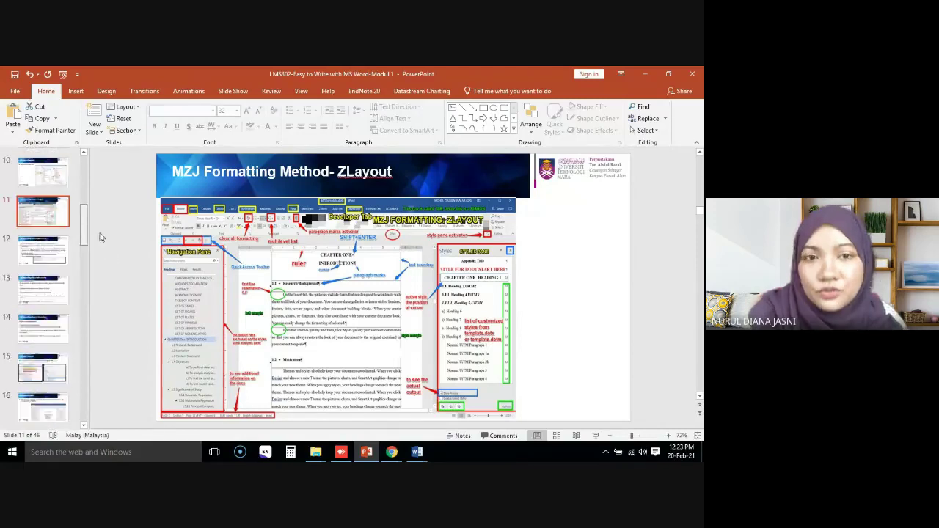
click(43, 205)
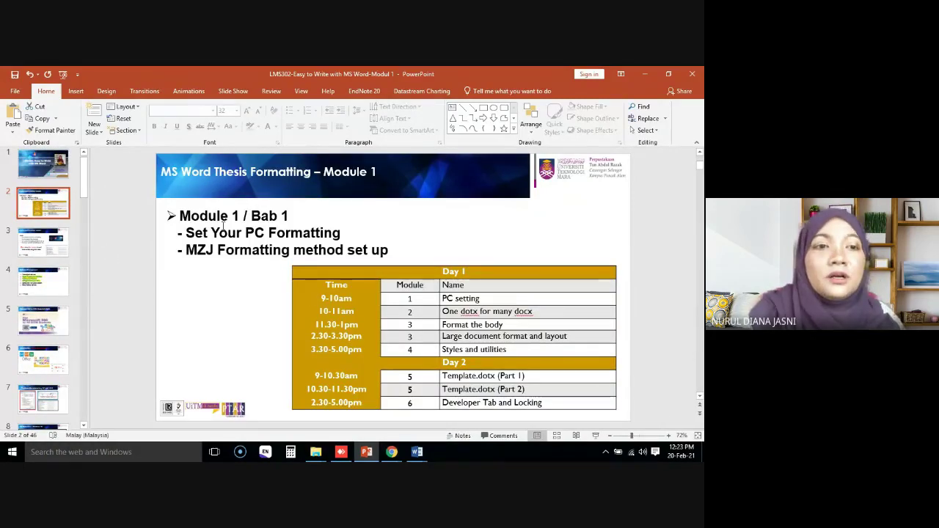
Step: View slide 43 on citations, slide 42 on random text, and slide 41 on spellchecker language
mouse_move(86, 169)
mouse_down()
mouse_move(73, 245)
mouse_move(79, 410)
mouse_up()
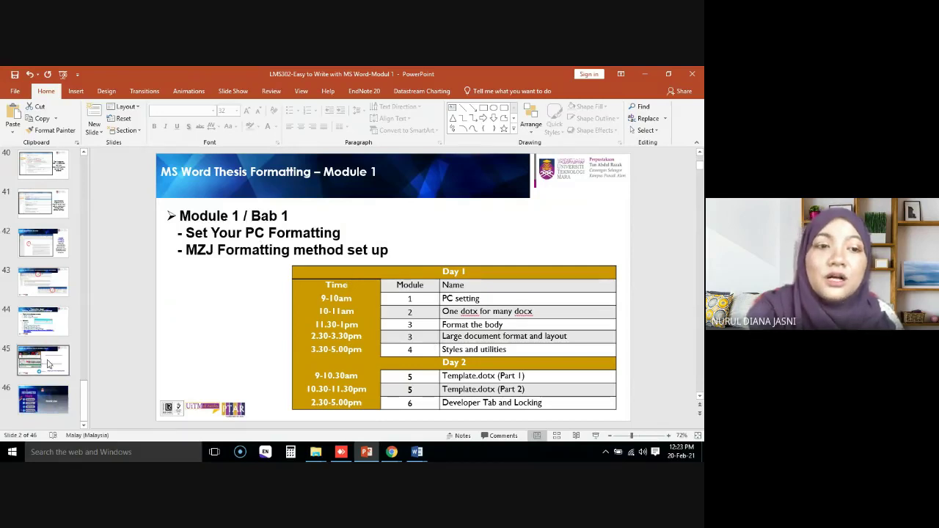
click(35, 274)
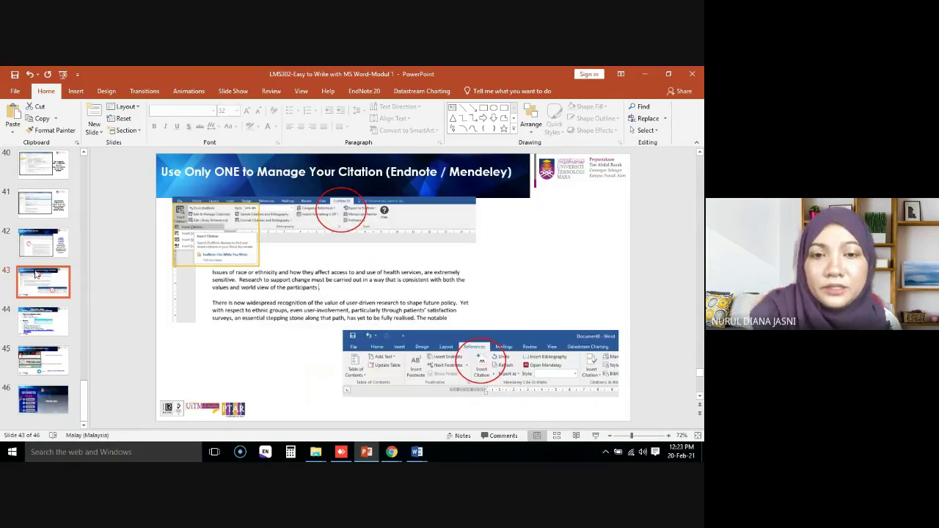
key(Up)
key(Up)
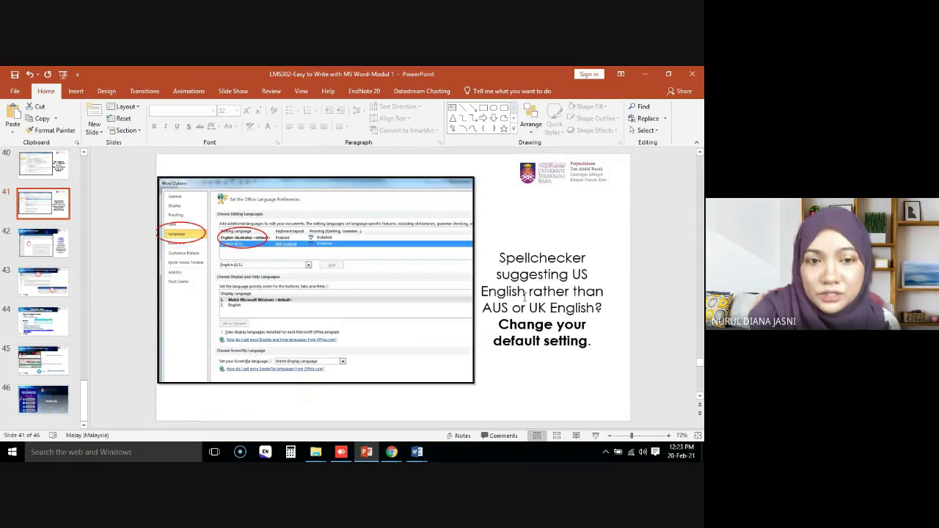
key(Down)
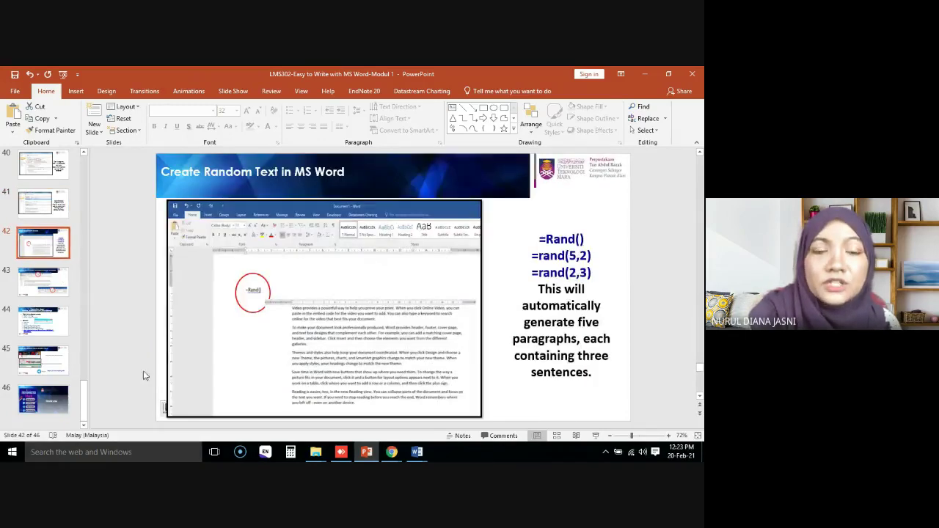
click(34, 209)
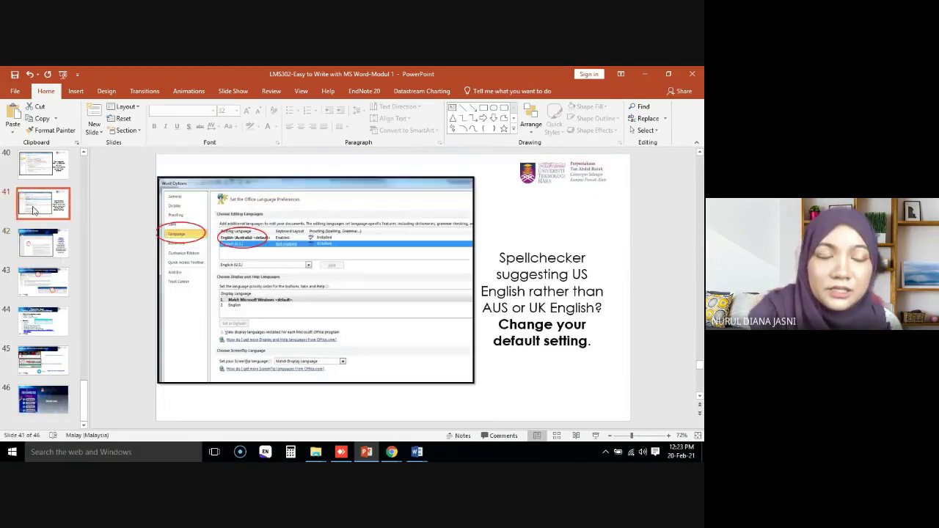
Step: View slide 40 on AutoRecover and slide 39 on grammar checker settings, then return to the Slides folder
scroll(33, 210, up, 1)
scroll(33, 210, up, 1)
click(33, 211)
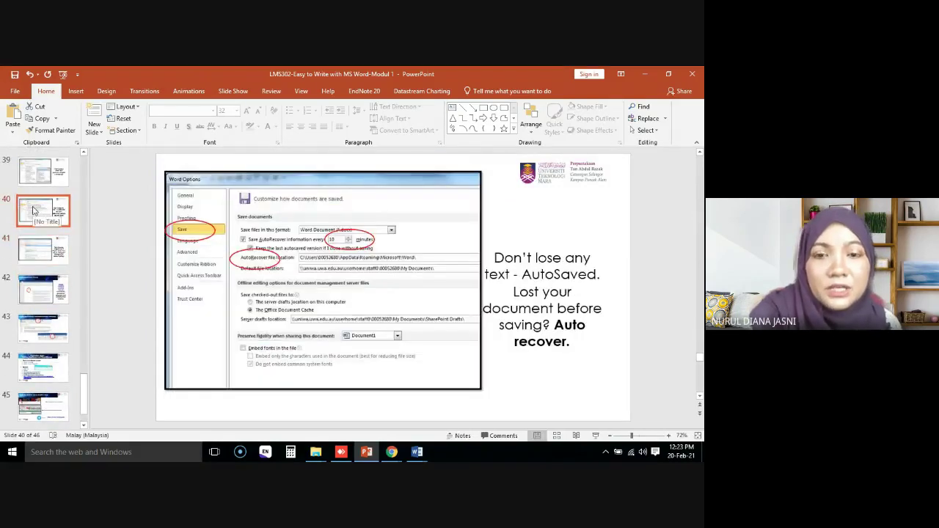
scroll(33, 211, up, 1)
scroll(33, 210, up, 1)
click(34, 215)
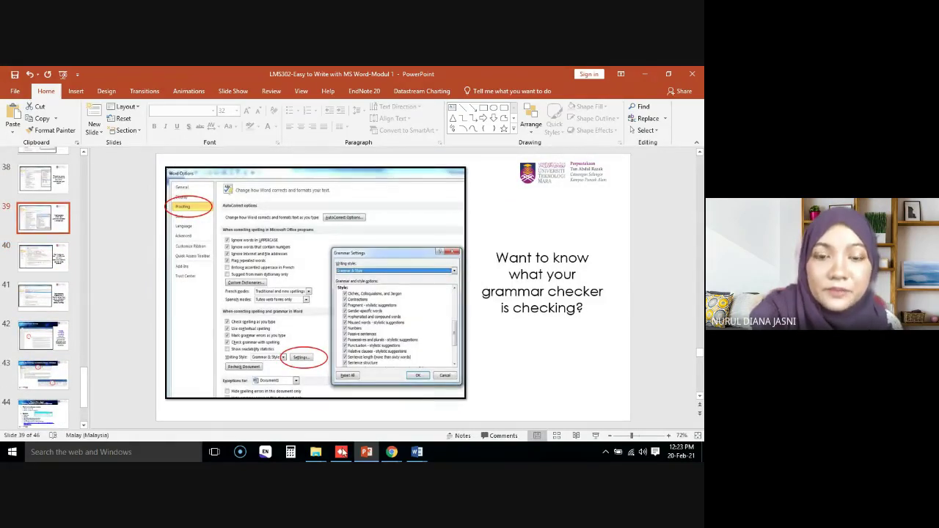
mouse_move(317, 457)
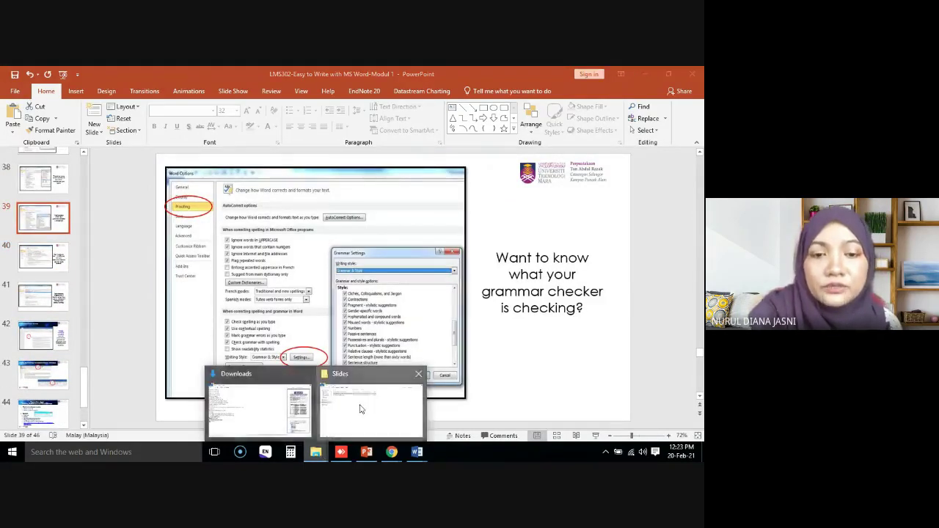
click(360, 407)
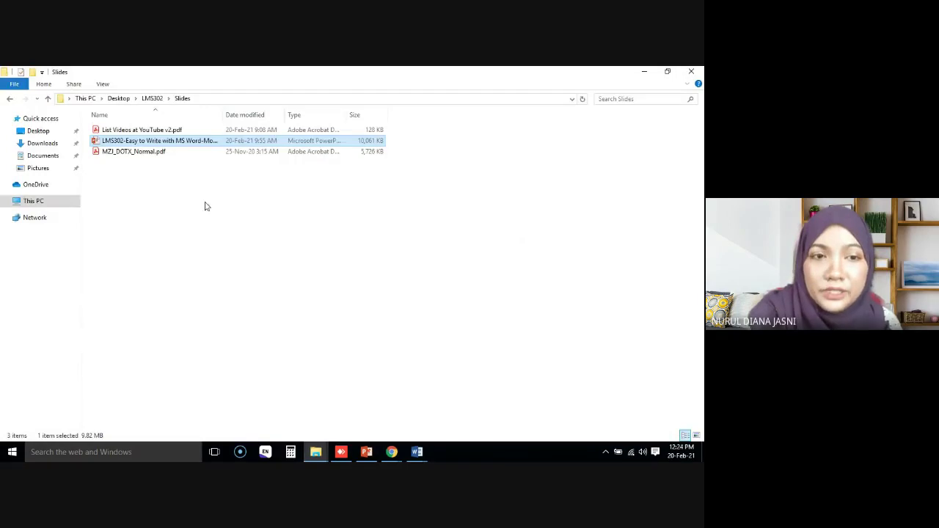
Step: Reopen MZJ_DOTX_Normal.pdf from the Slides folder, then minimise the Acrobat window
click(139, 153)
double_click(139, 152)
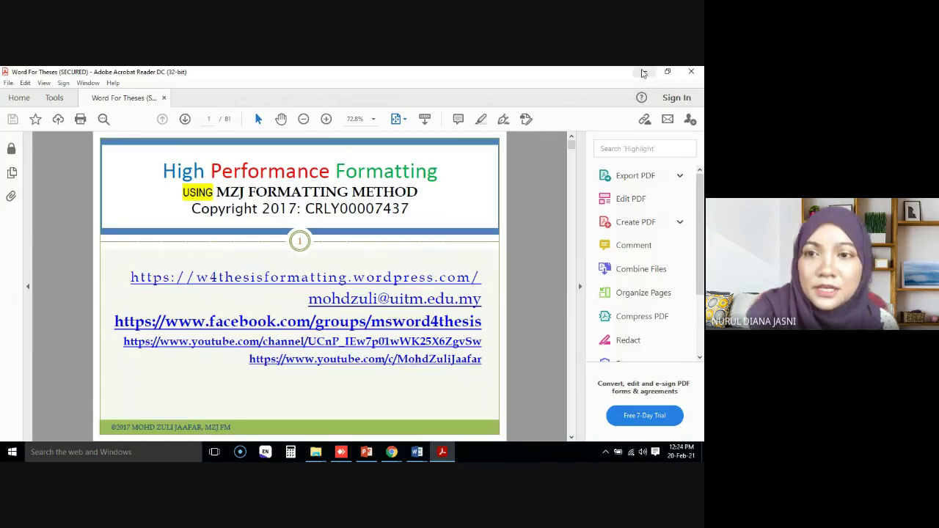
click(645, 74)
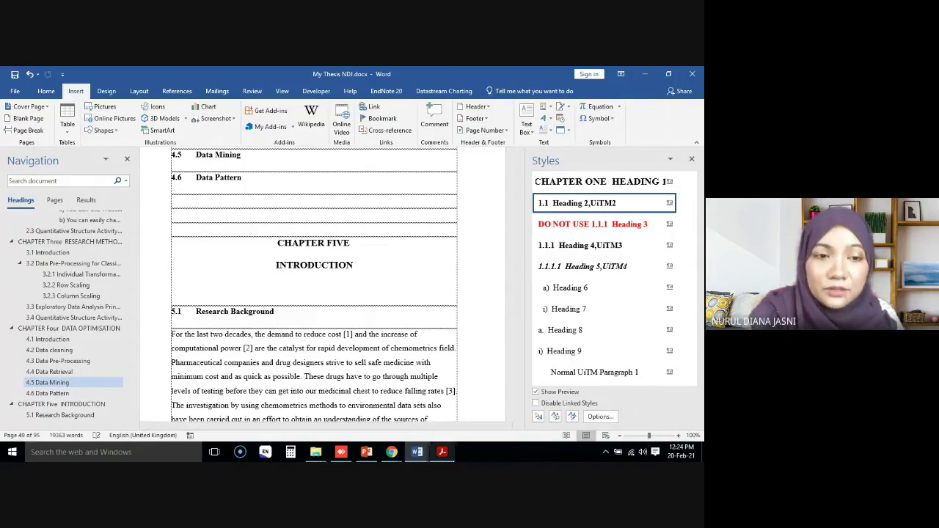
Step: From Research Background, jump to the TABLE OF CONTENTS and then the LIST OF TABLES page
mouse_move(442, 452)
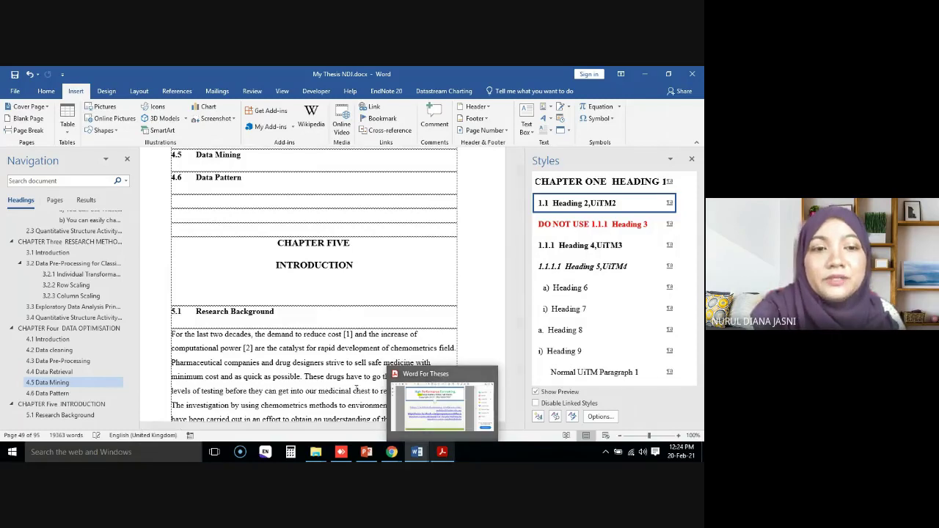
click(276, 335)
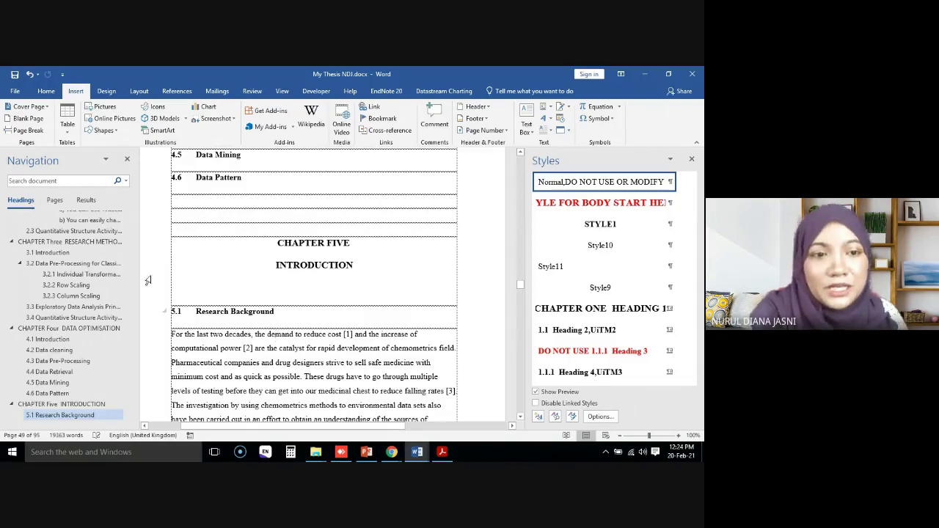
scroll(103, 300, up, 5)
scroll(102, 300, up, 10)
scroll(103, 301, up, 2)
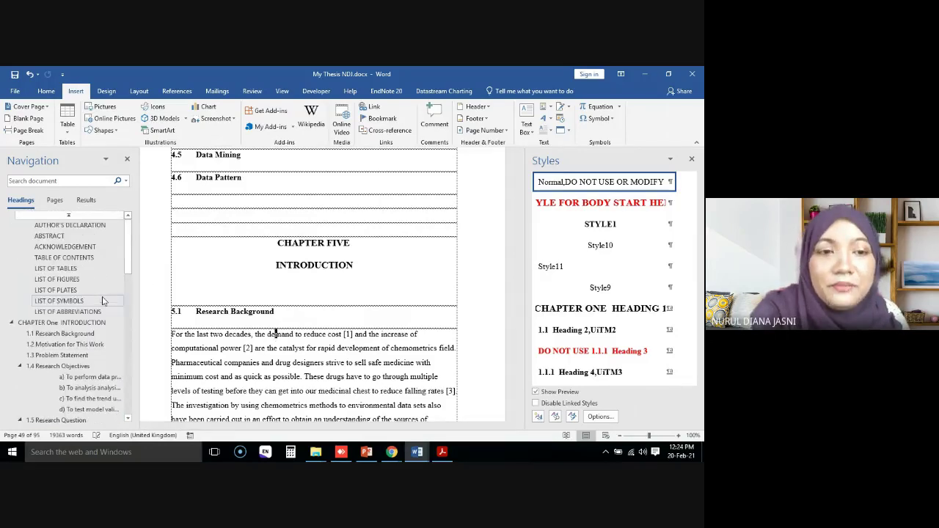
click(105, 255)
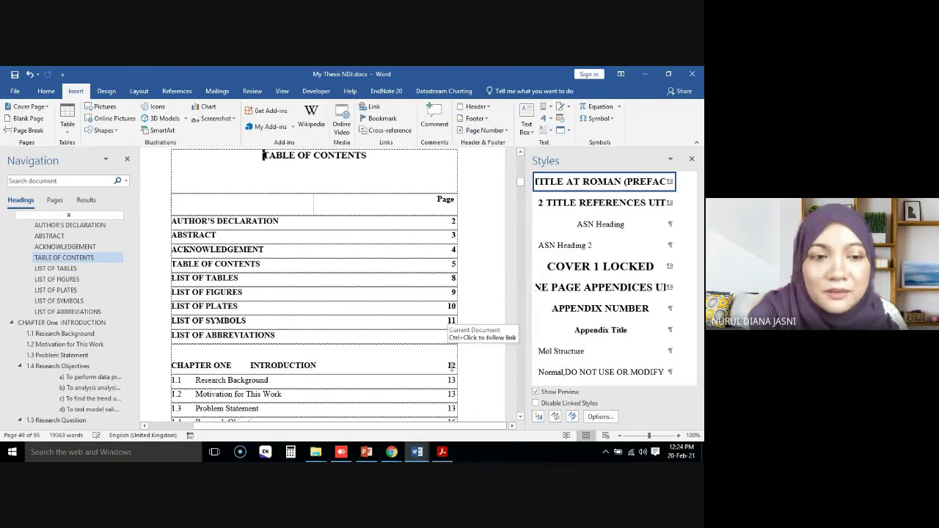
scroll(83, 330, down, 3)
scroll(83, 330, up, 3)
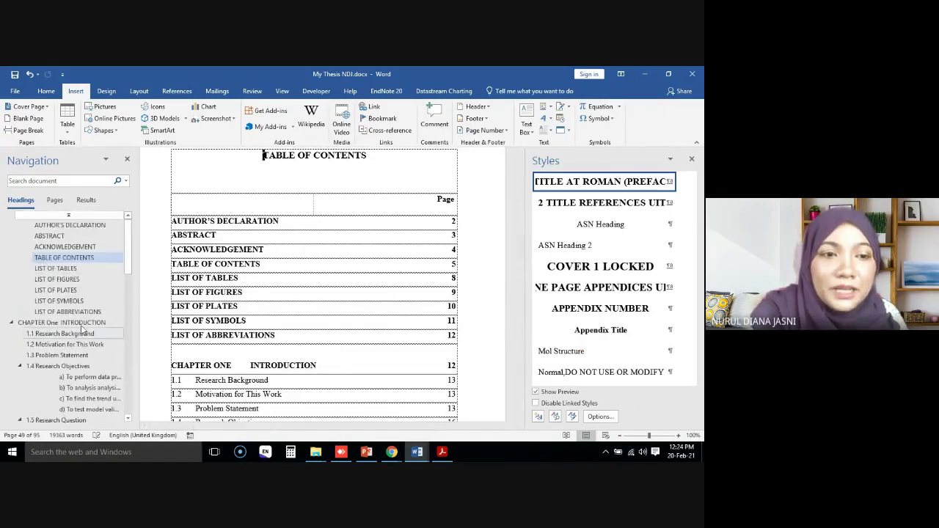
click(66, 268)
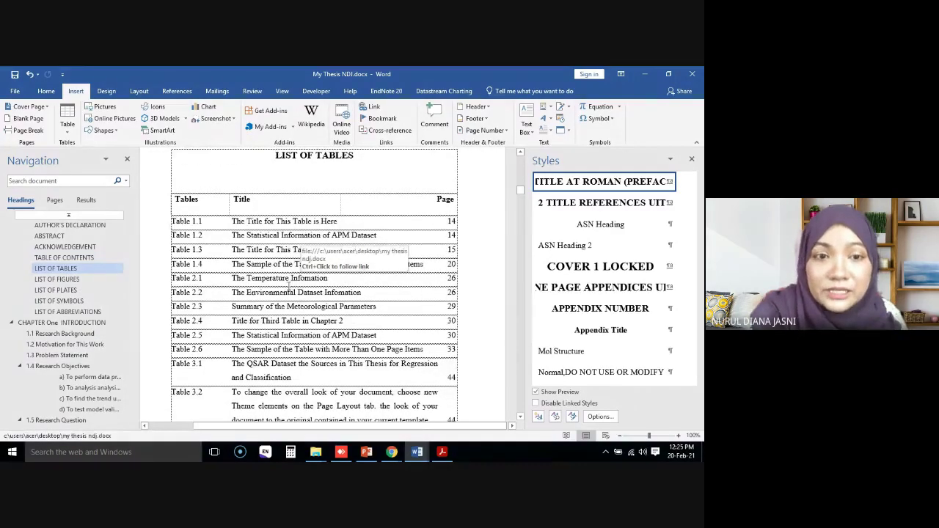
Step: Jump to the Chapter Three methodology sections, then scroll back up through the preceding pages
scroll(73, 366, down, 5)
scroll(78, 396, down, 5)
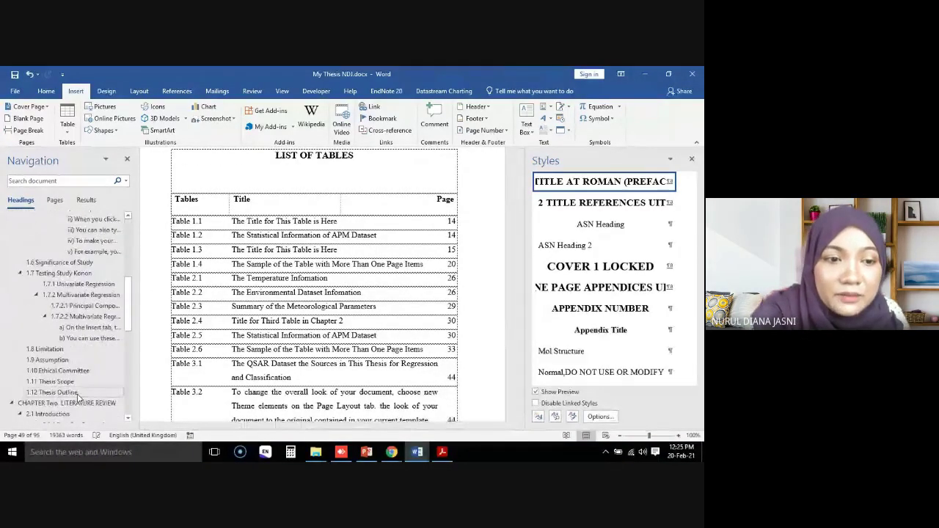
scroll(78, 396, down, 3)
scroll(91, 376, down, 3)
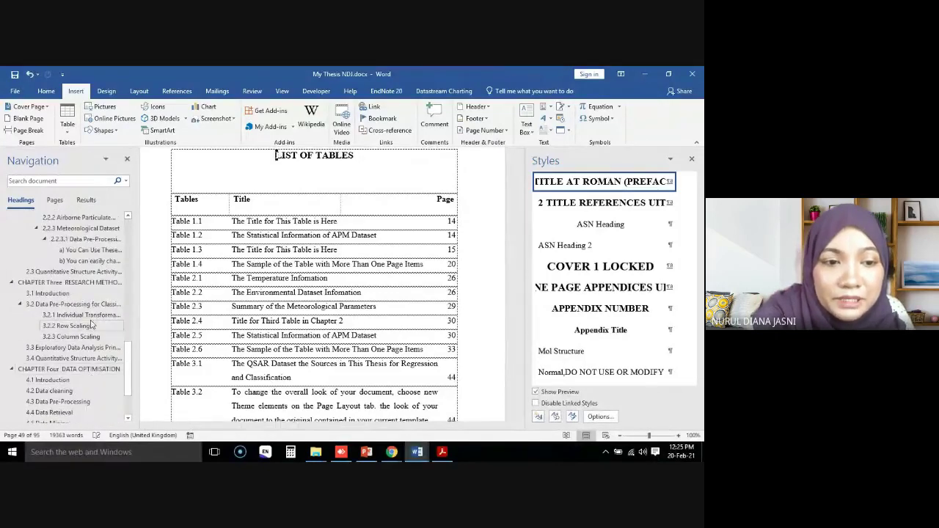
click(74, 304)
scroll(295, 308, up, 5)
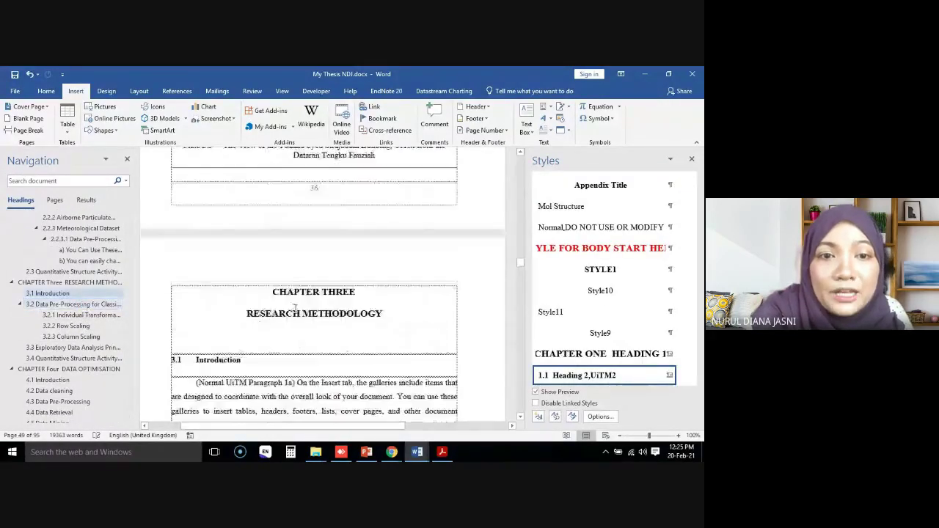
scroll(295, 308, up, 5)
scroll(295, 308, up, 3)
scroll(297, 309, up, 2)
scroll(299, 311, up, 2)
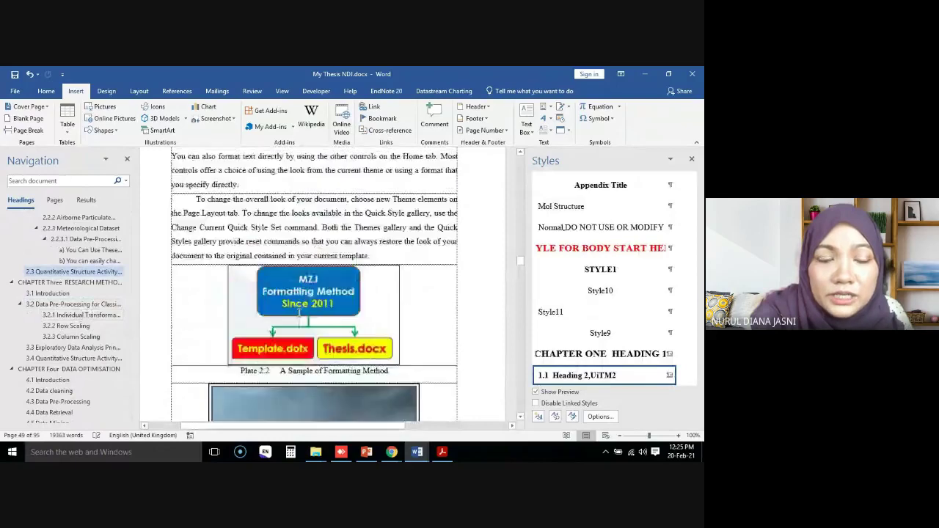
scroll(298, 312, up, 5)
scroll(299, 312, up, 5)
scroll(298, 313, up, 1)
scroll(298, 313, up, 2)
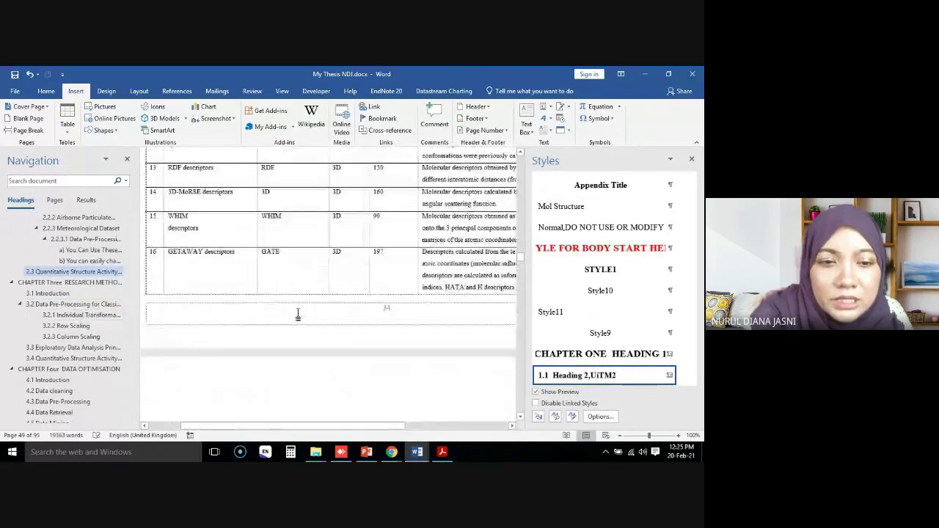
scroll(298, 314, up, 3)
scroll(297, 313, up, 4)
scroll(299, 313, up, 4)
scroll(298, 313, up, 3)
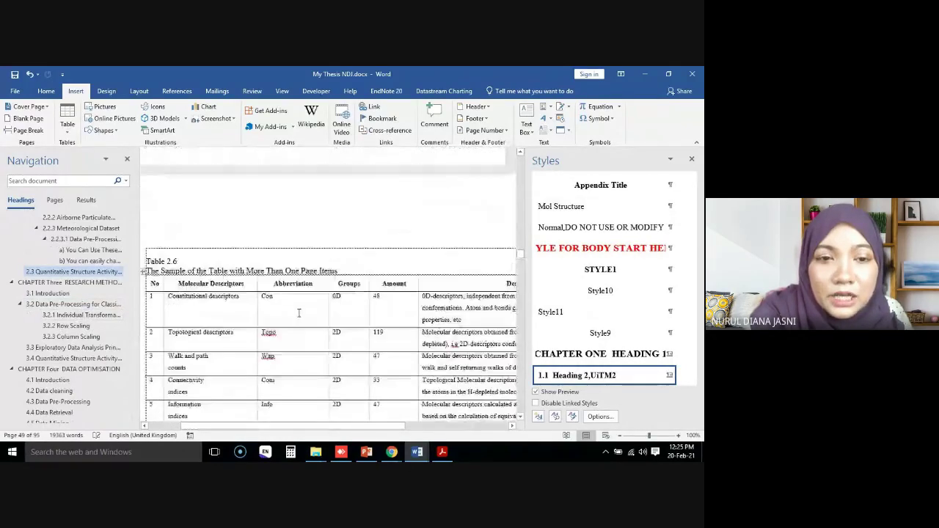
scroll(298, 313, up, 2)
Step: Check the style of the Table 2.6 caption, then return to the LIST OF TABLES page
click(174, 327)
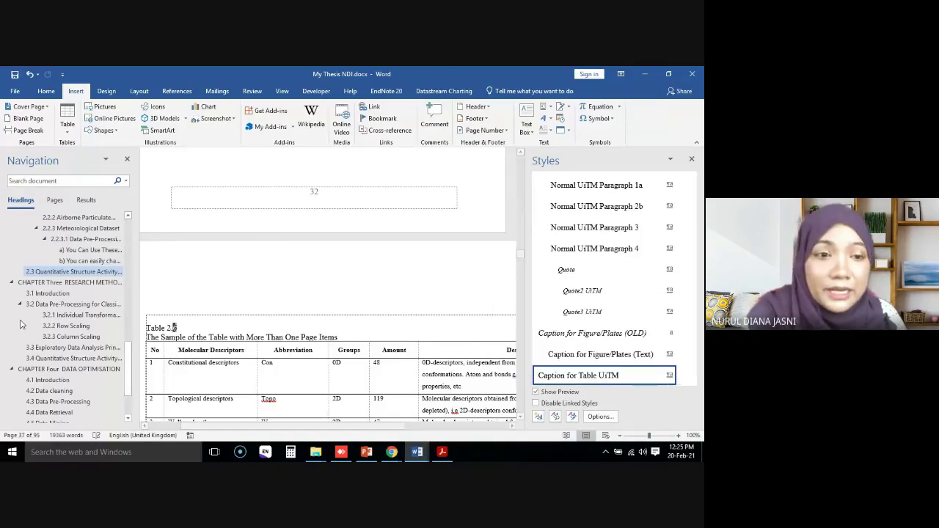
scroll(132, 337, up, 6)
scroll(125, 323, up, 10)
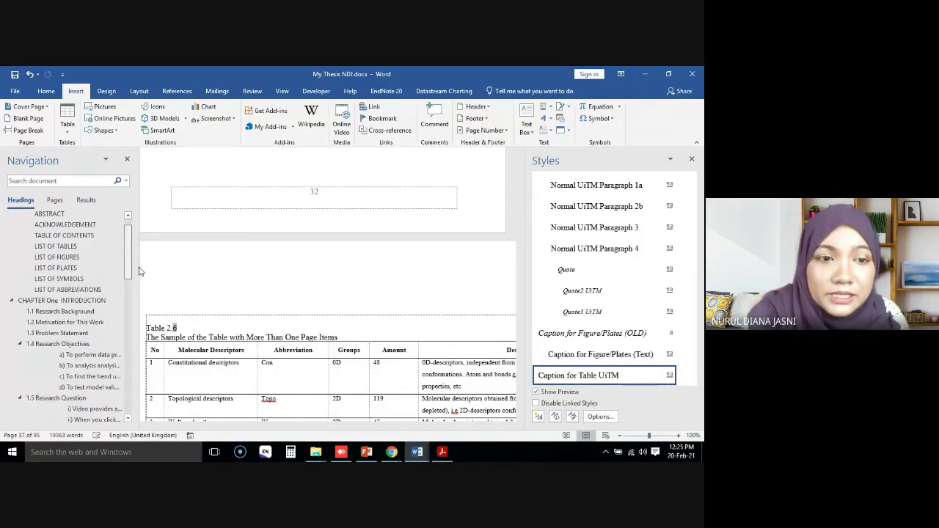
click(75, 264)
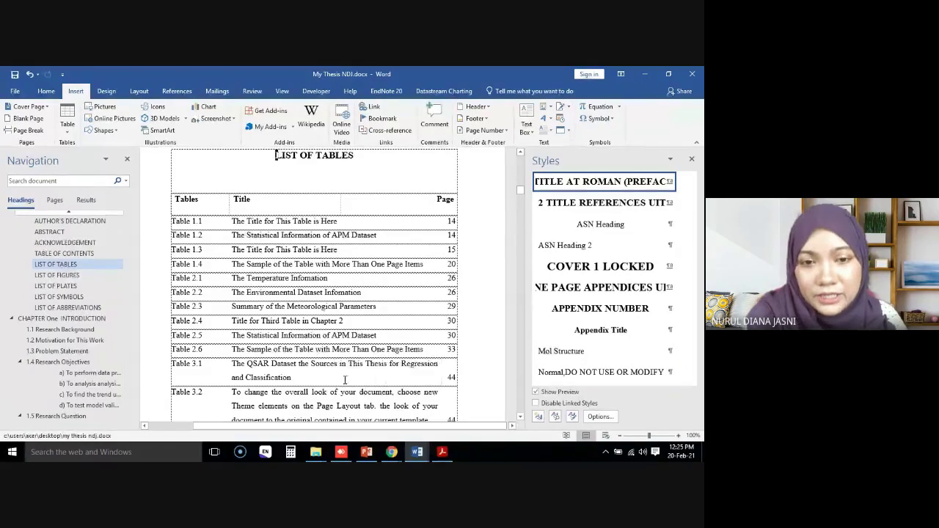
Step: Update the List of Tables field, choosing 'Update entire table' rather than page numbers only
right_click(312, 282)
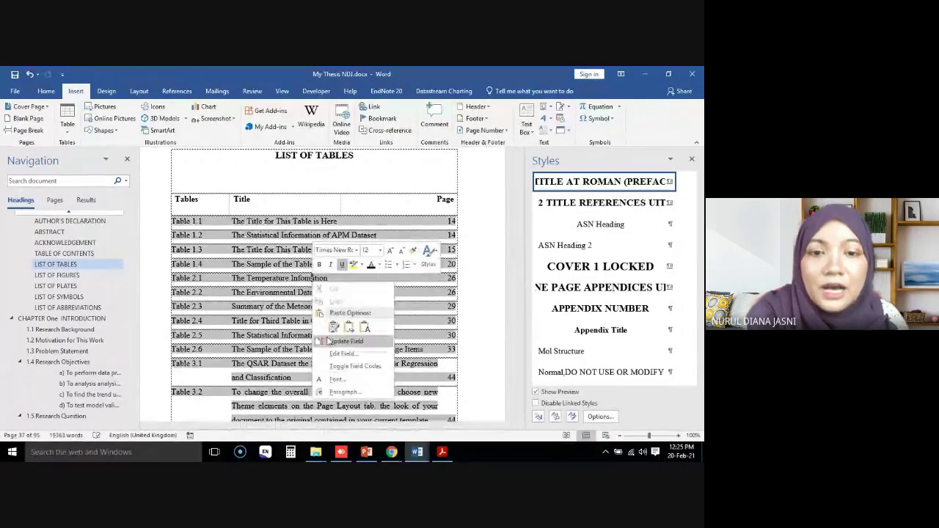
click(337, 341)
click(303, 259)
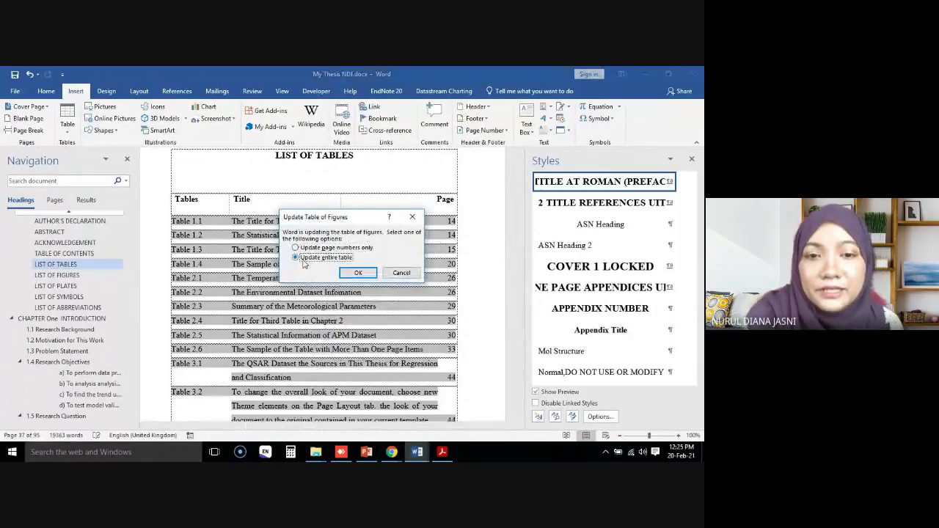
click(358, 272)
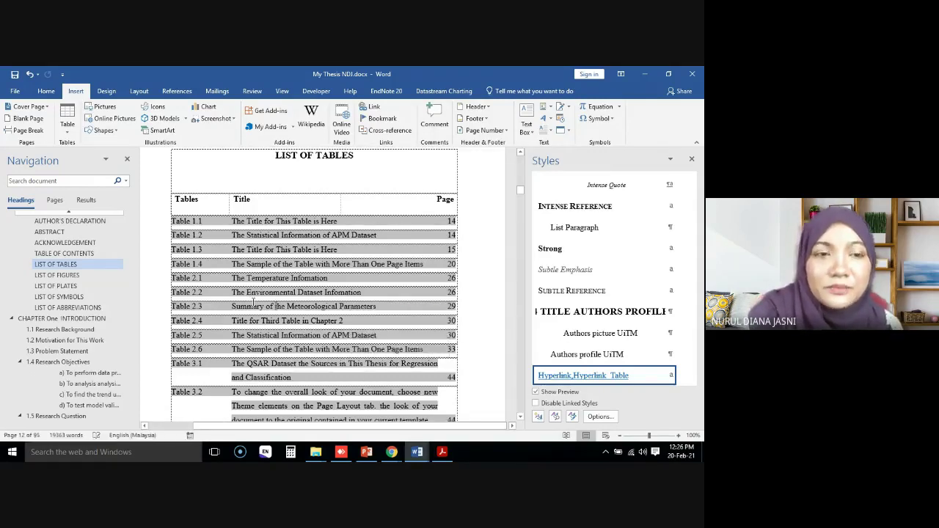
click(45, 91)
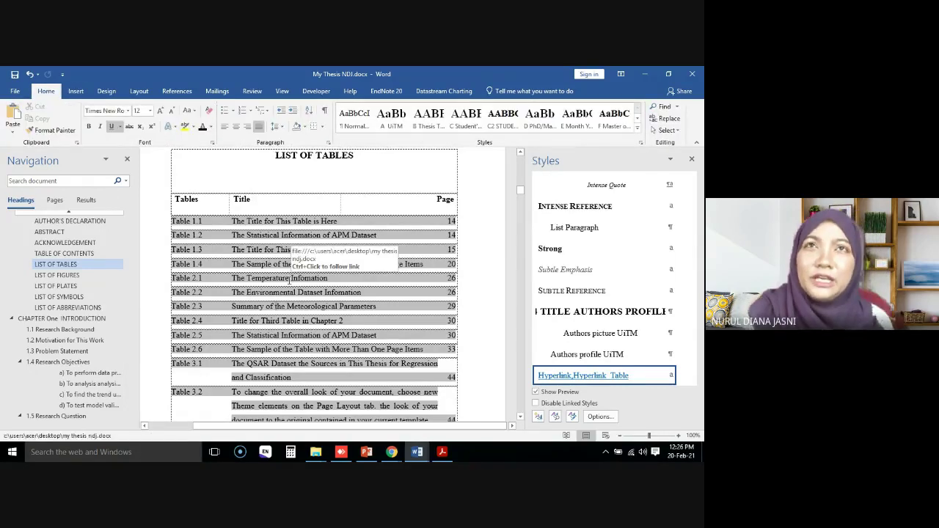
Step: Show slide 35, Keyboard Shortcuts in Microsoft Word, then minimise PowerPoint
click(367, 453)
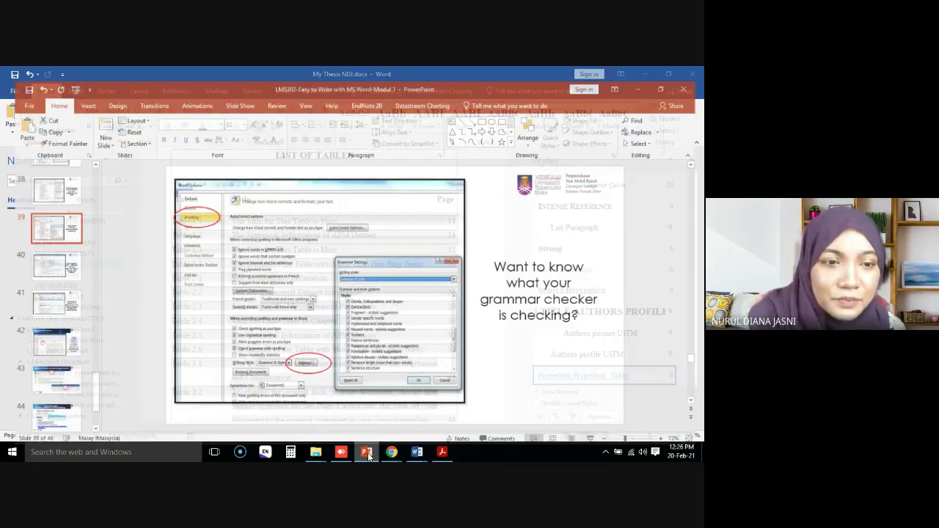
mouse_move(86, 367)
mouse_down()
mouse_move(93, 185)
mouse_move(85, 348)
mouse_up()
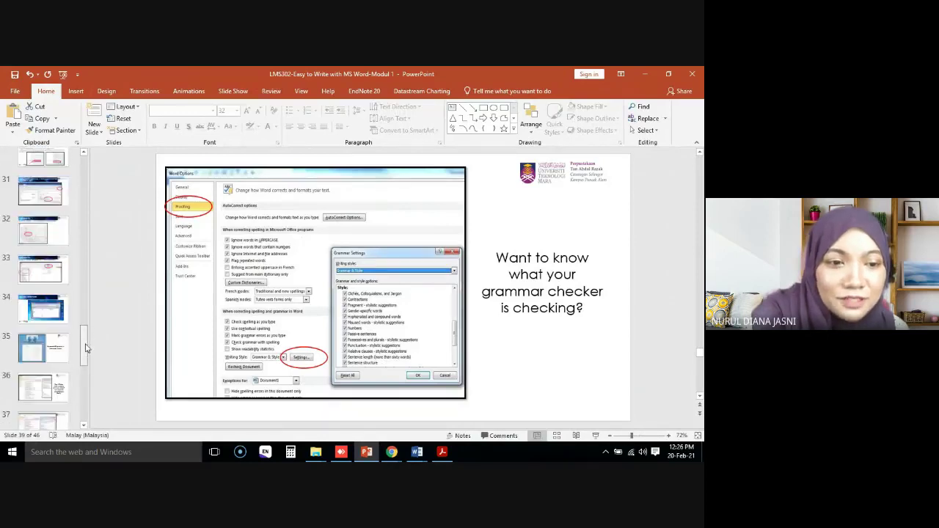
click(42, 350)
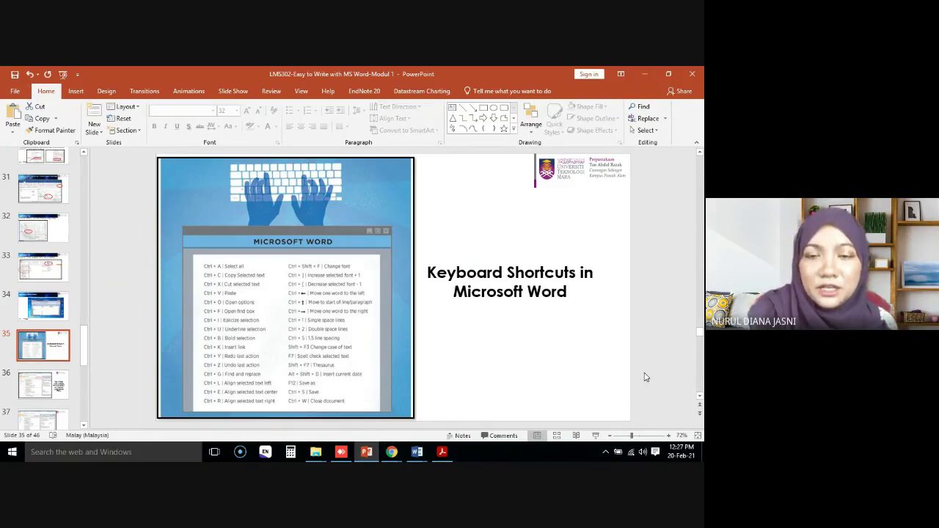
click(644, 77)
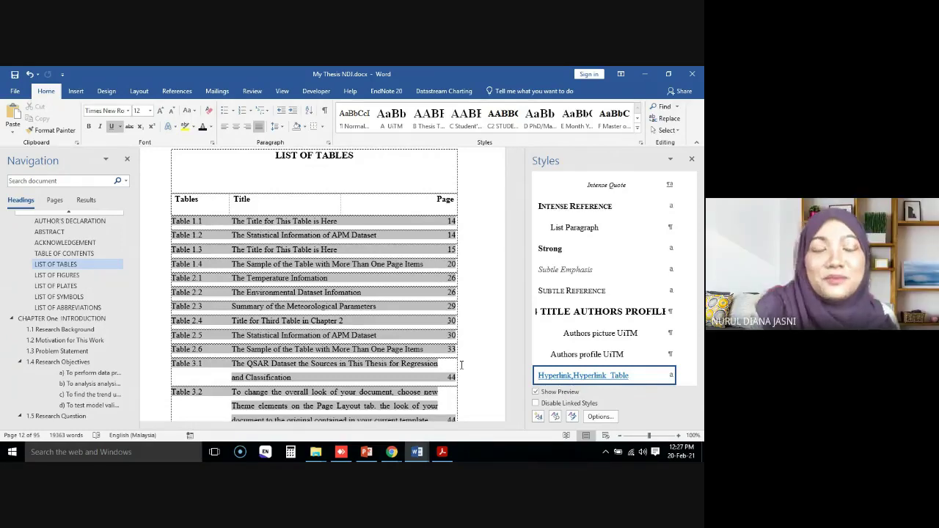
Step: Return to the PowerPoint deck and show slide 5, 'Microsoft 365 for UiTM Students & Staffs'
click(364, 452)
drag(80, 339, 81, 175)
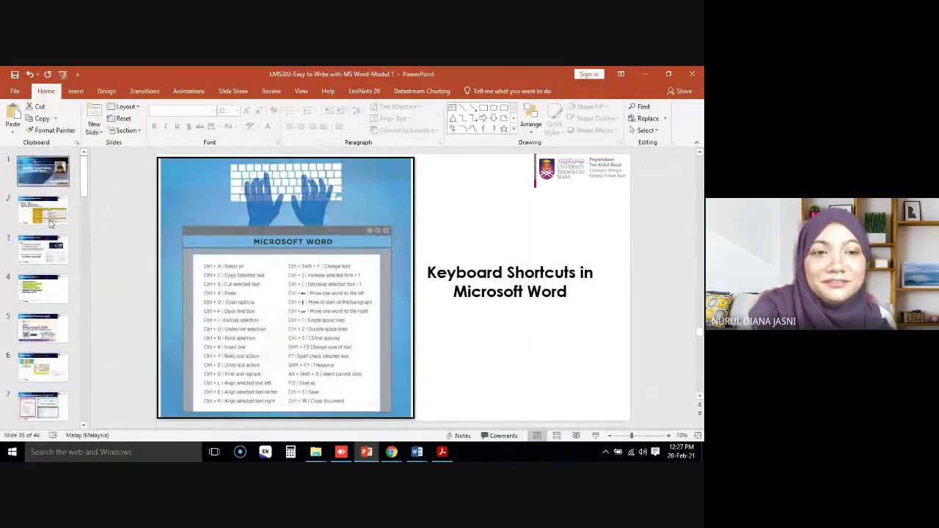
click(44, 370)
click(44, 328)
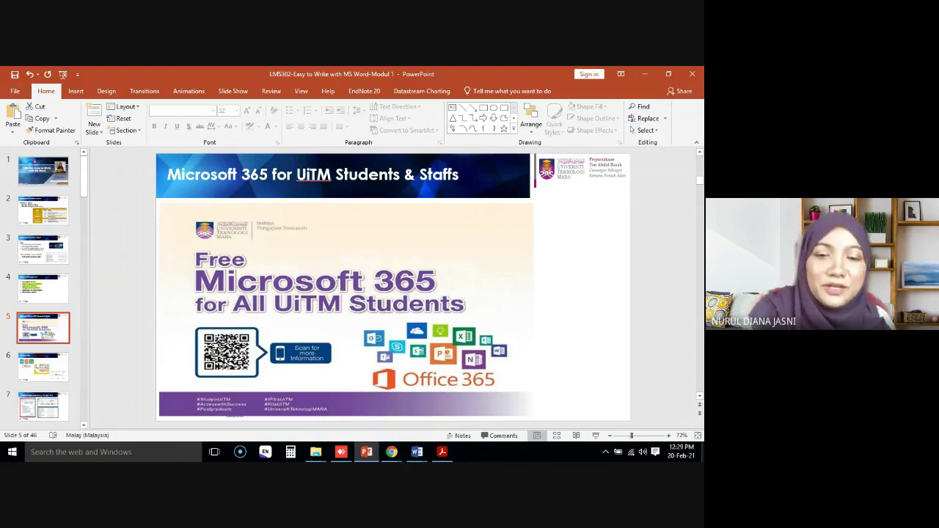
click(415, 450)
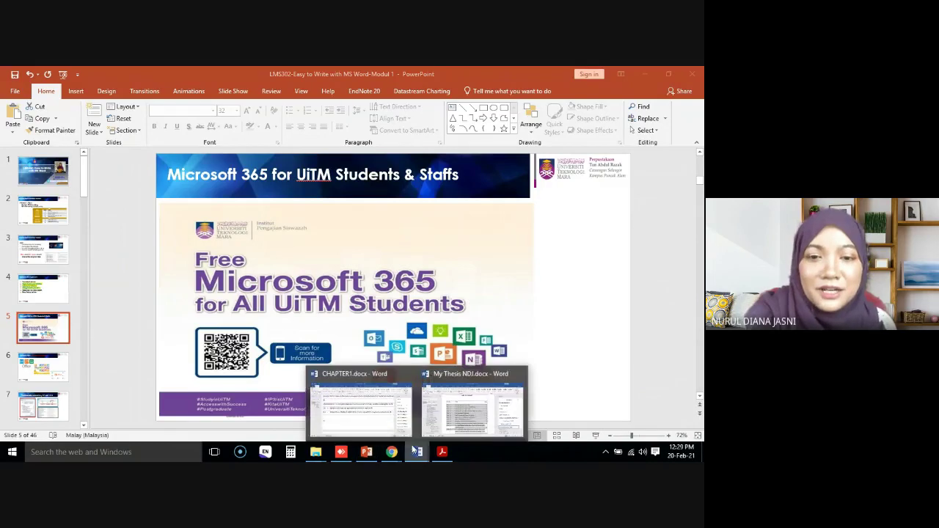
Step: In CHAPTER1.docx, highlight the Chemometrics definition sentences, then scroll back to the CHAPTER ONE heading
click(369, 405)
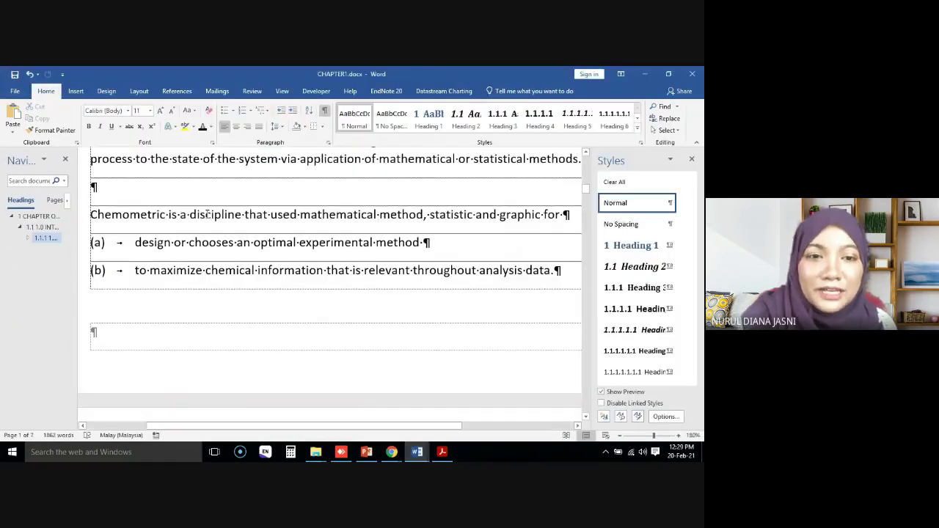
drag(245, 214, 91, 214)
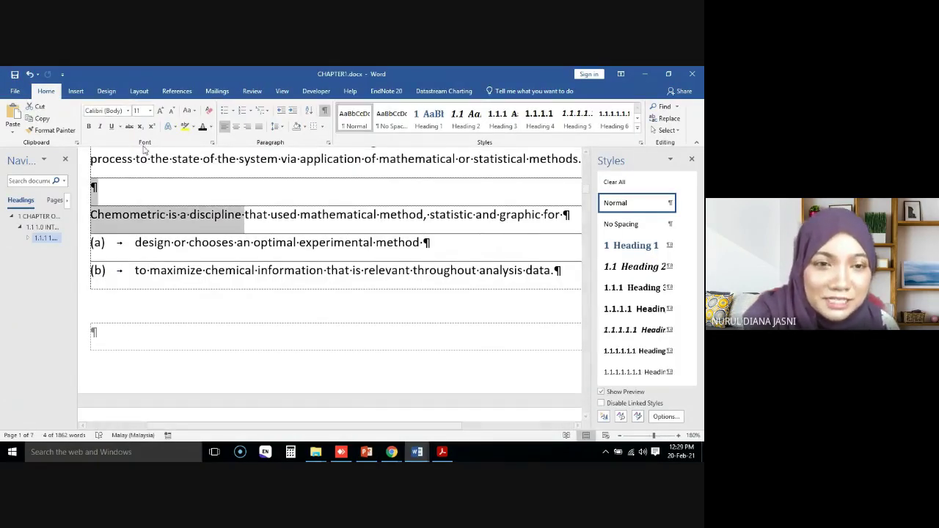
scroll(239, 230, up, 1)
scroll(260, 270, up, 1)
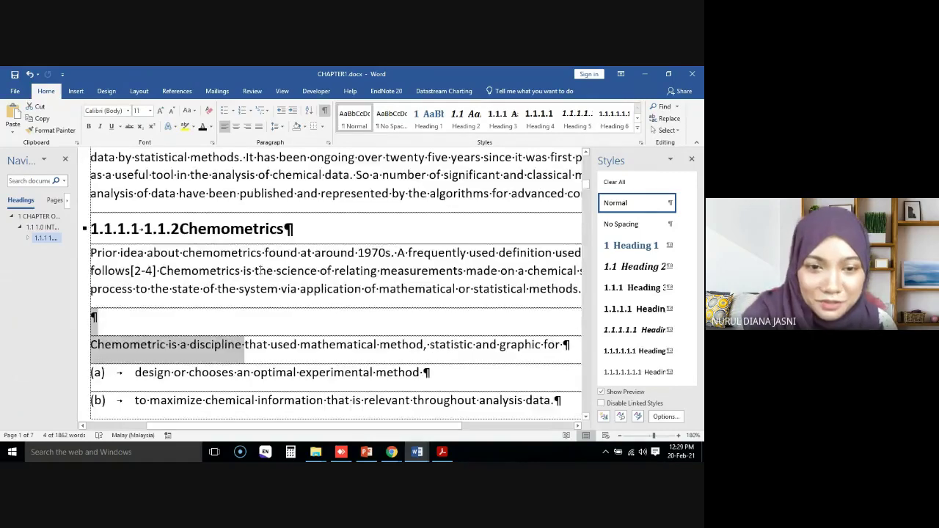
drag(320, 271, 141, 271)
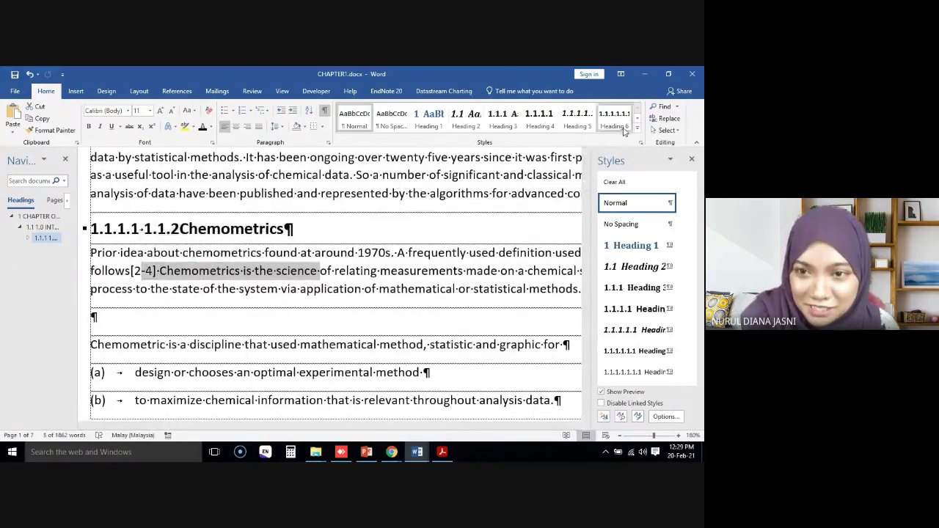
click(410, 270)
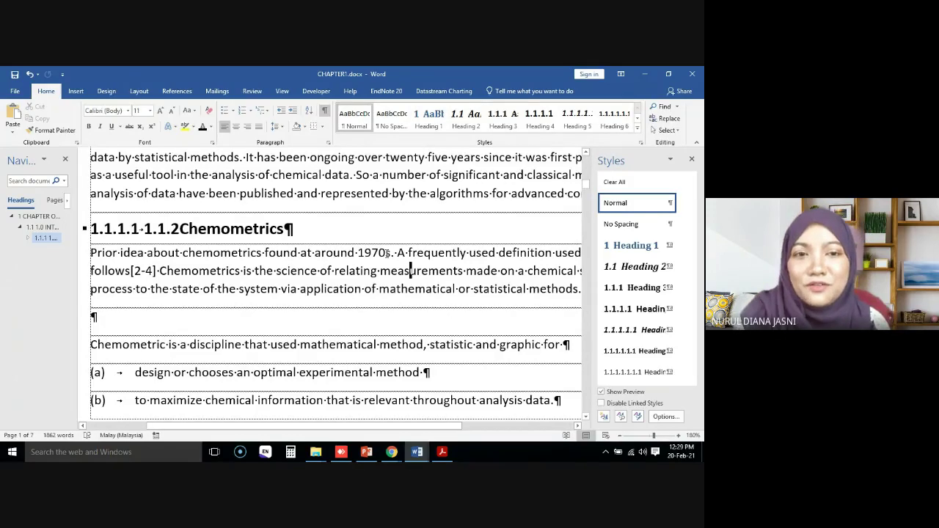
scroll(386, 253, up, 10)
scroll(386, 253, up, 10)
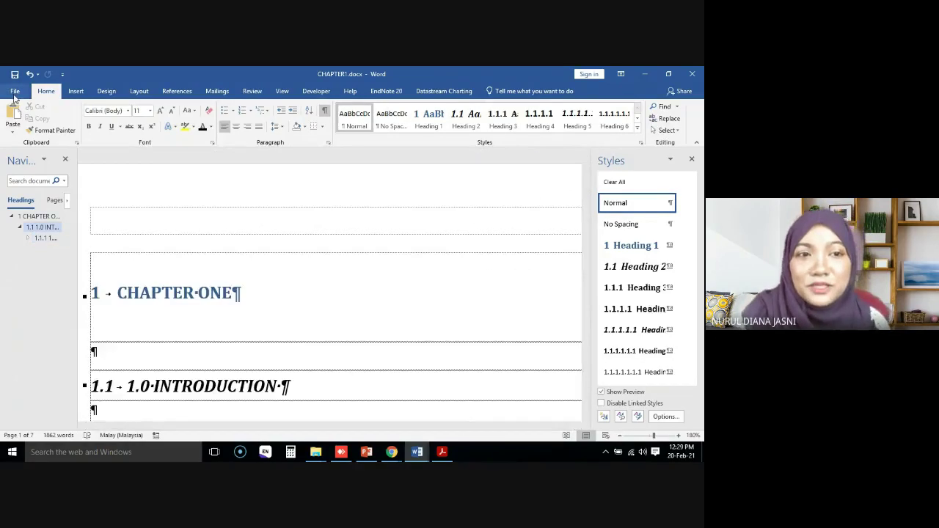
click(15, 93)
Step: Insert an empty paragraph above the CHAPTER ONE heading and place the cursor on it
click(48, 135)
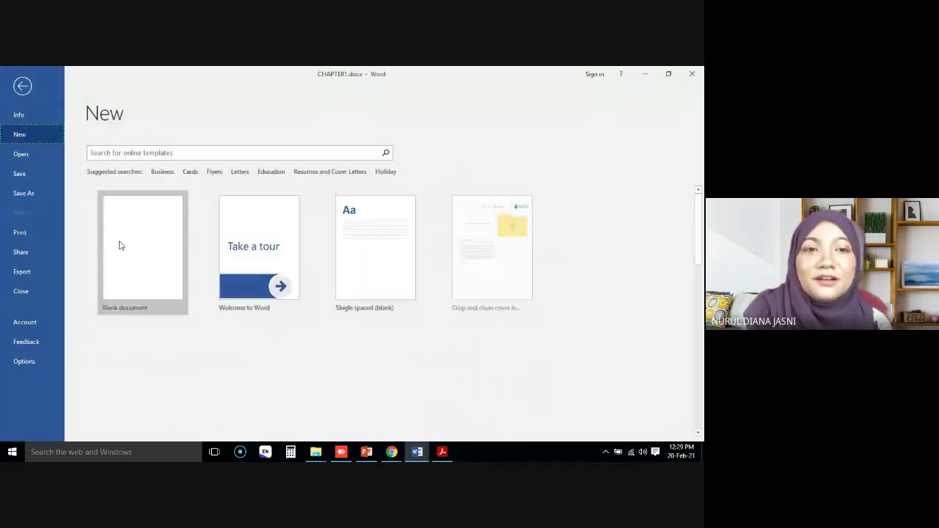
key(Escape)
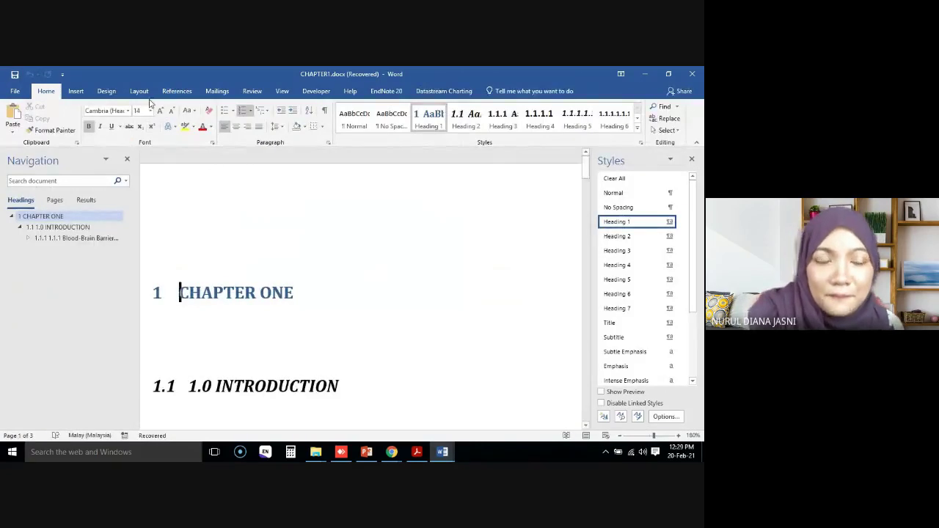
click(177, 93)
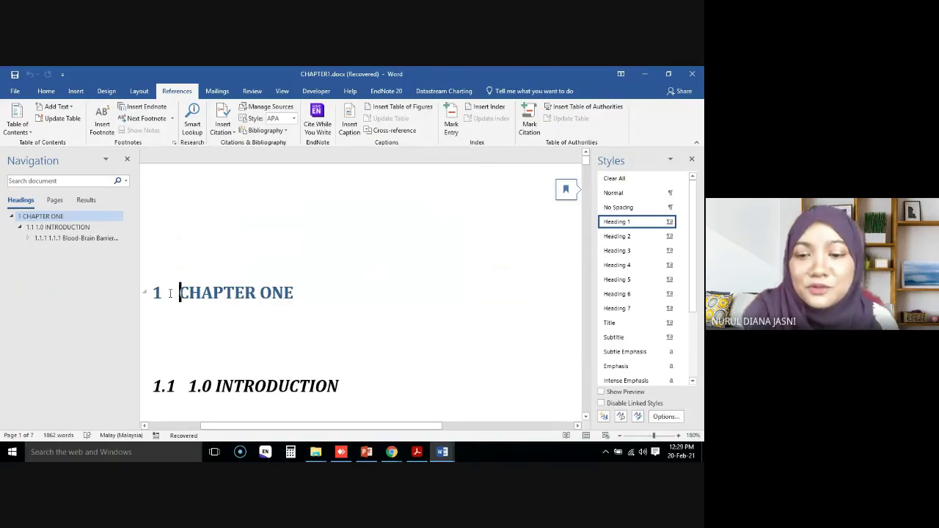
key(Return)
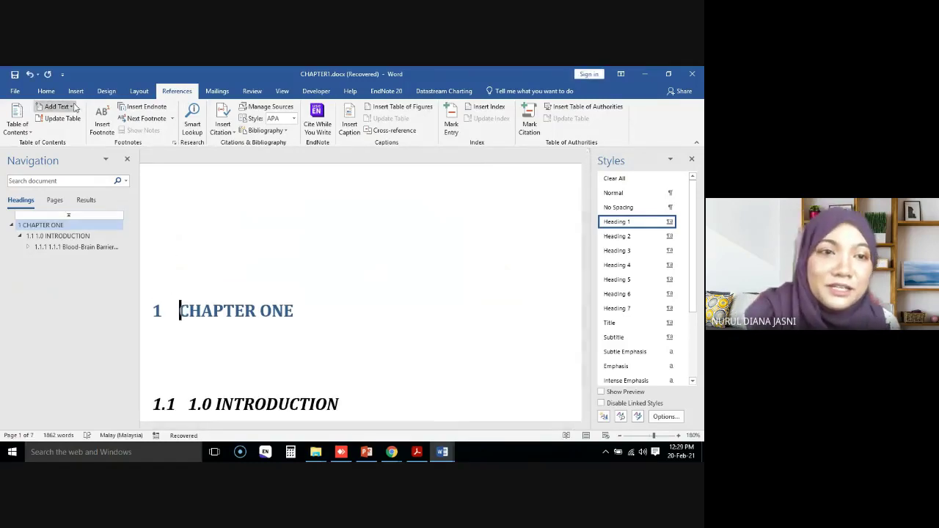
click(76, 91)
click(195, 258)
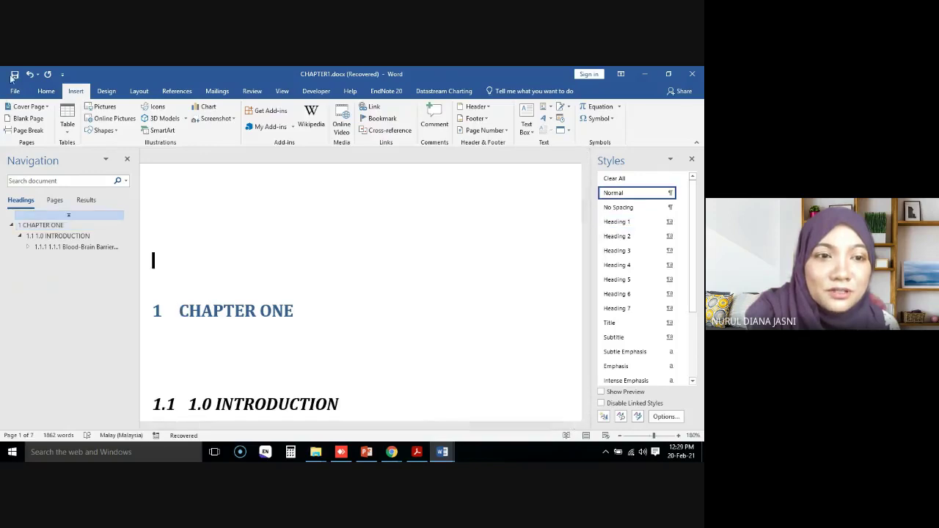
click(16, 91)
Step: Create a blank document and insert an automatic table of contents into it
click(34, 135)
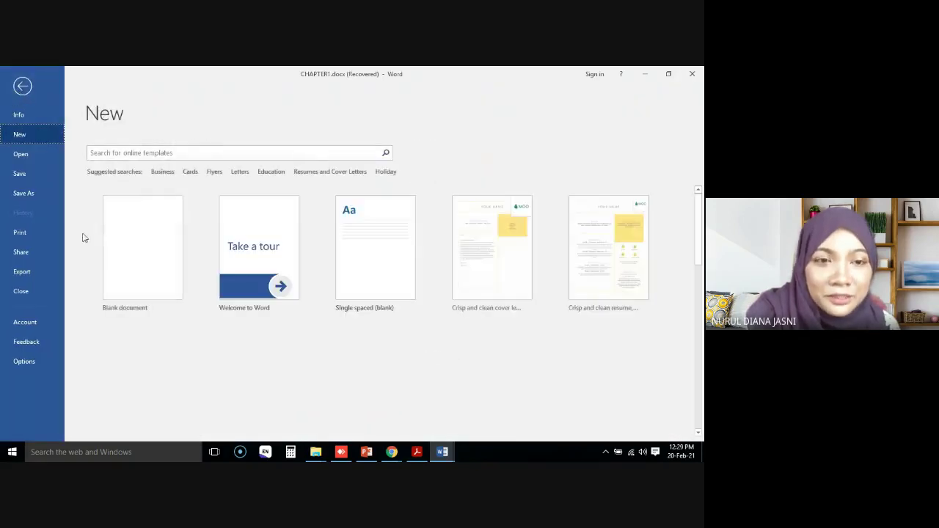
click(118, 258)
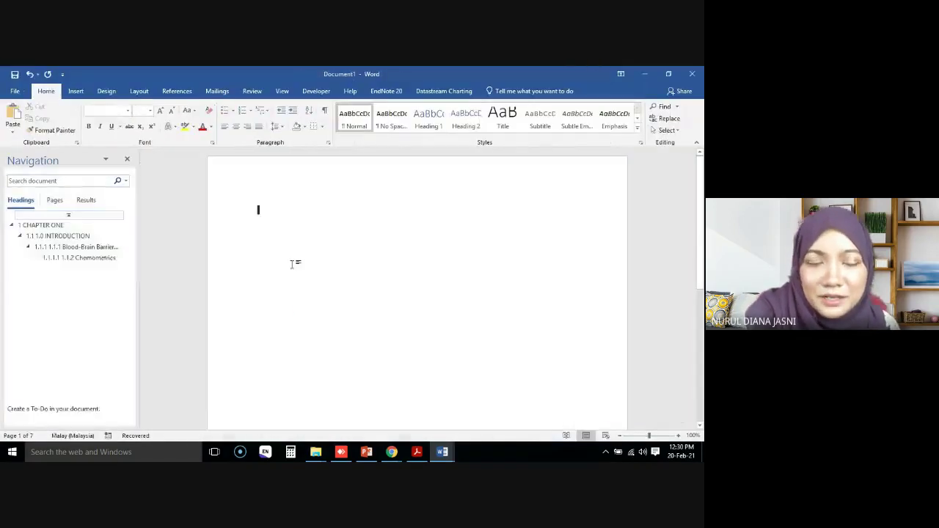
click(177, 91)
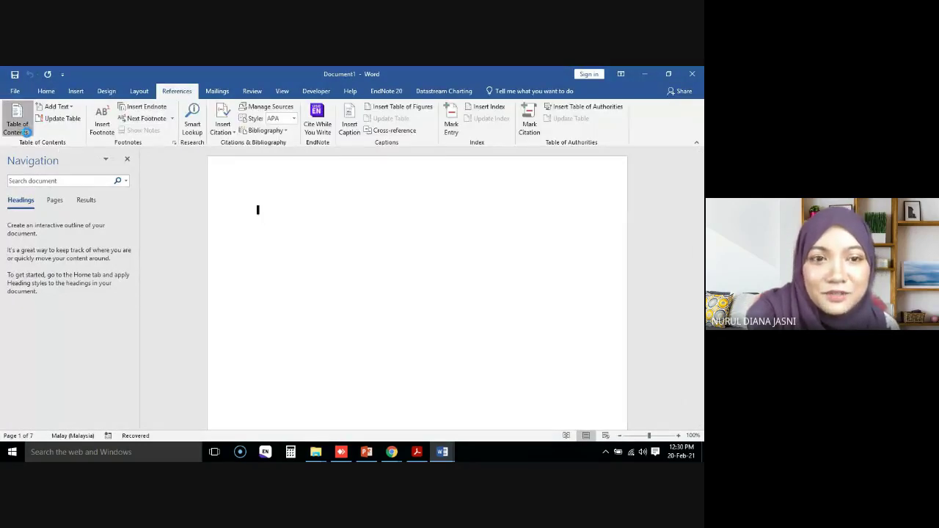
click(26, 131)
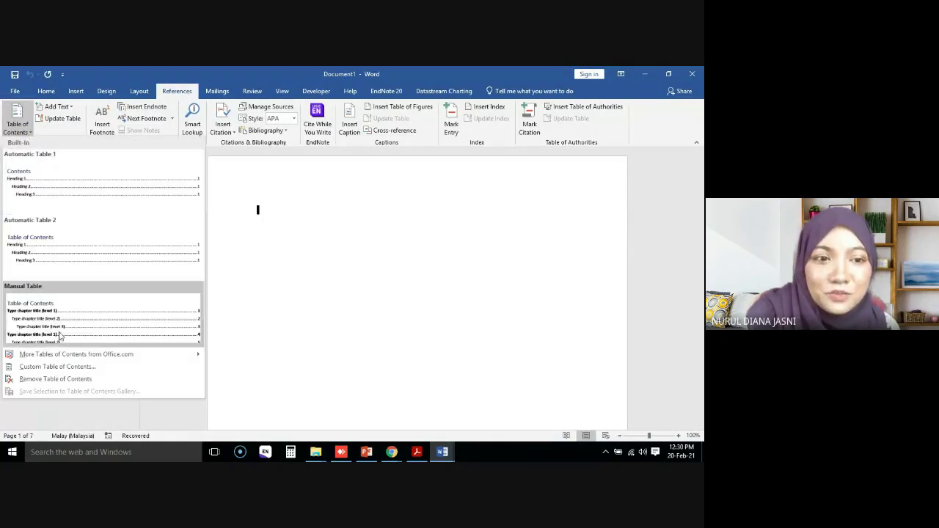
click(61, 241)
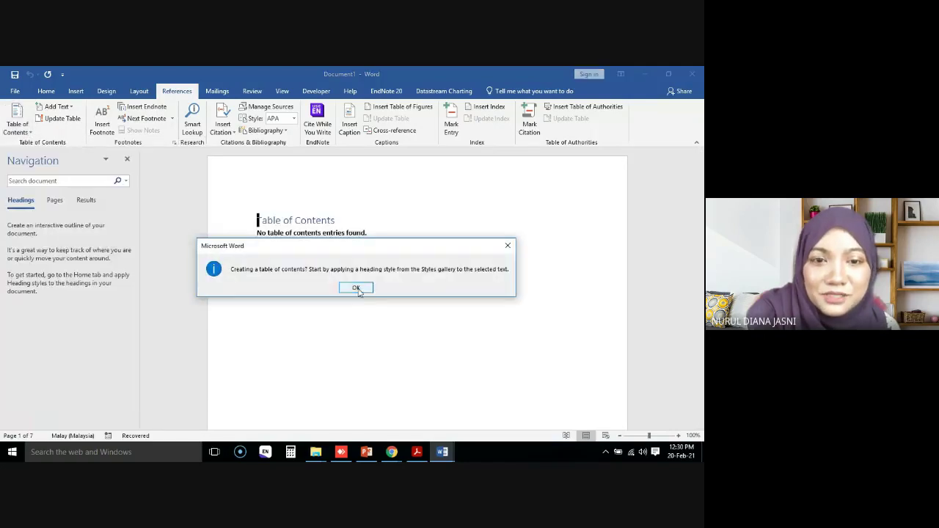
click(356, 288)
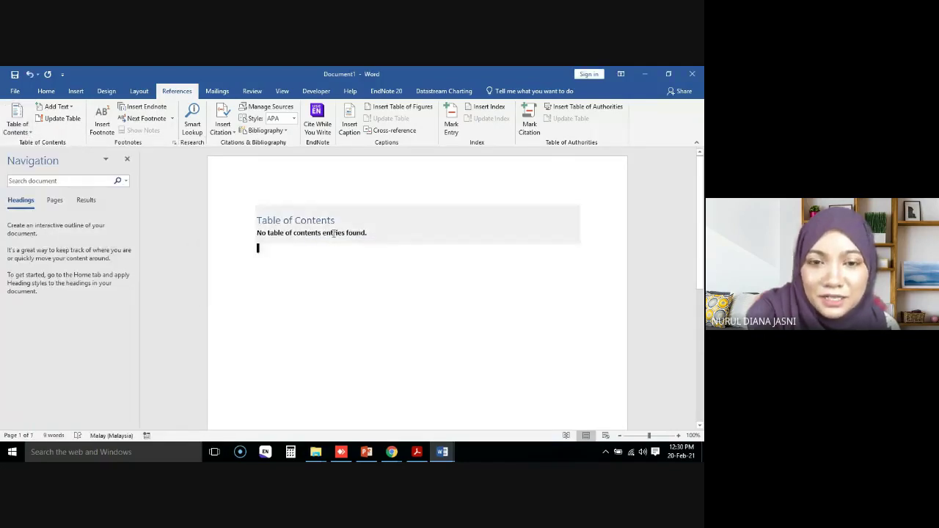
Step: Type '1.0 Introduction' as the table of contents entry, then close the document
click(361, 235)
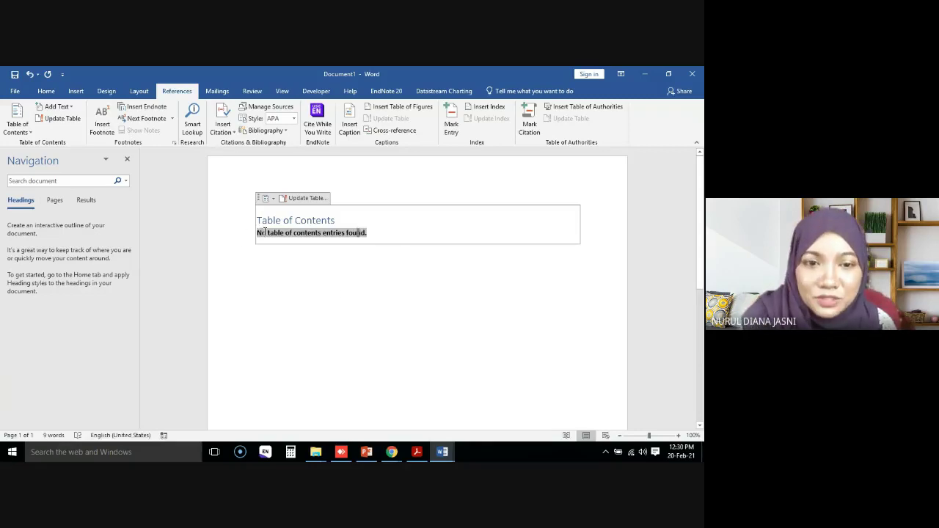
click(359, 256)
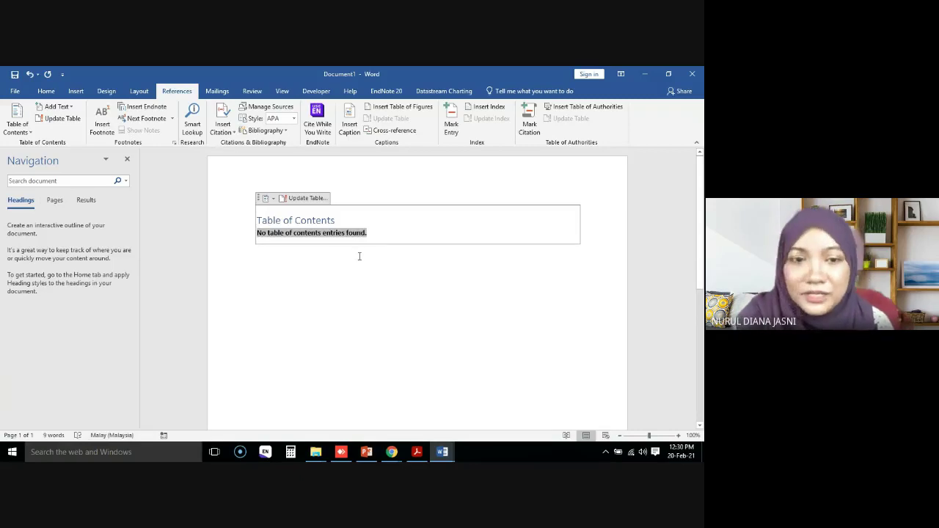
text(1.0)
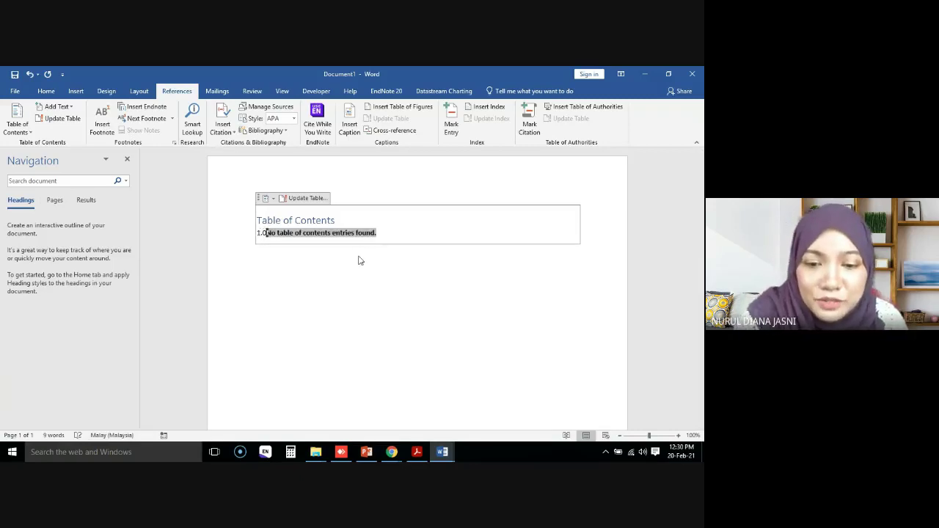
text( Introduc)
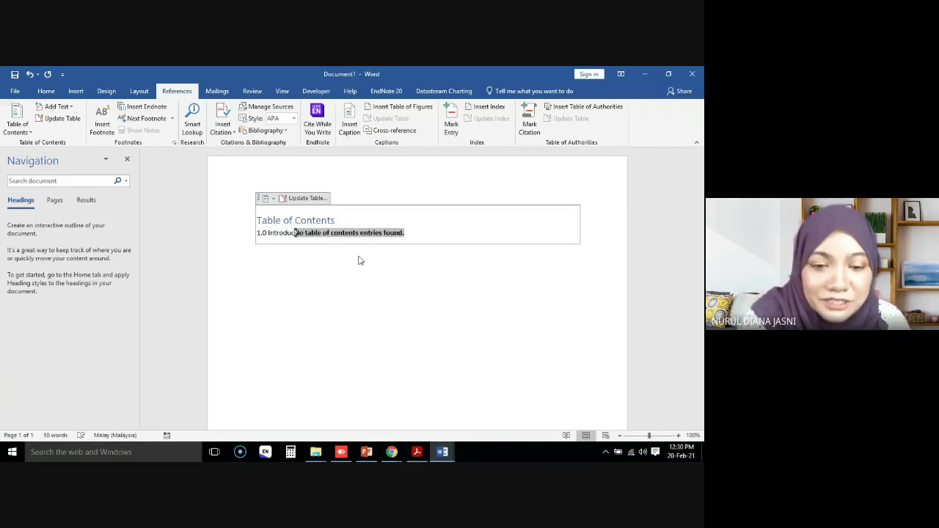
text(tion ......)
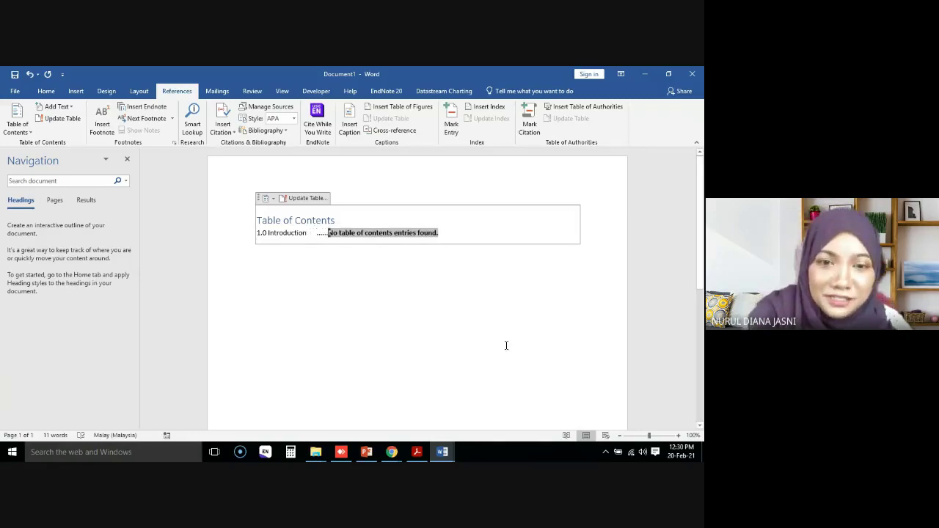
click(405, 295)
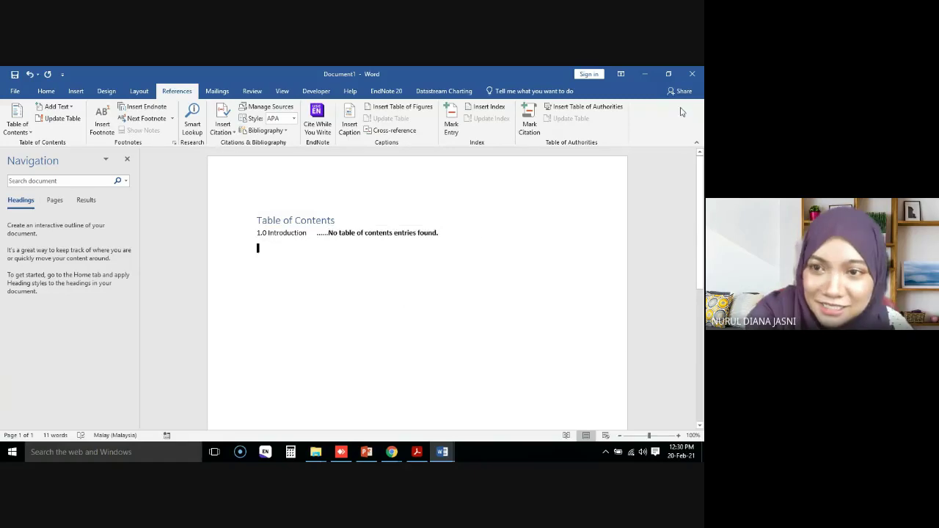
click(693, 75)
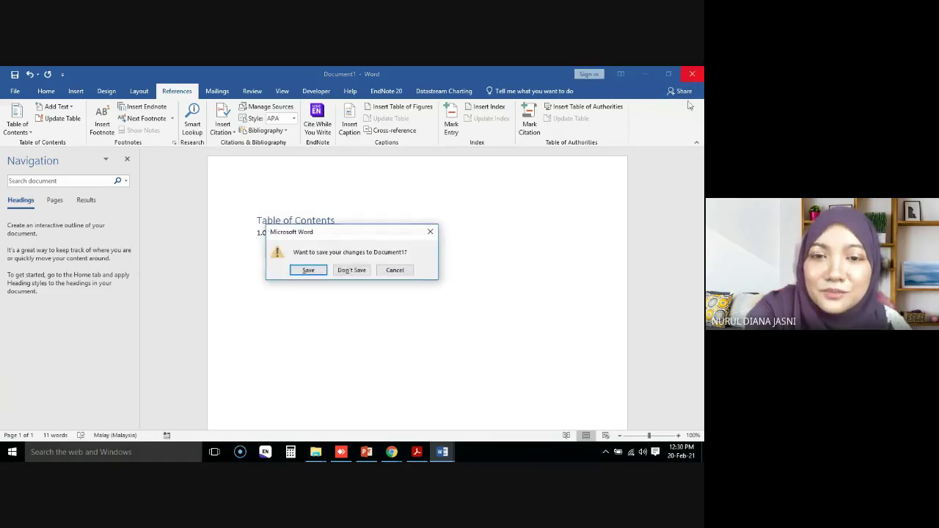
Step: Discard the demo document unsaved and minimise CHAPTER1 to reveal My Thesis NDJ.docx
click(346, 270)
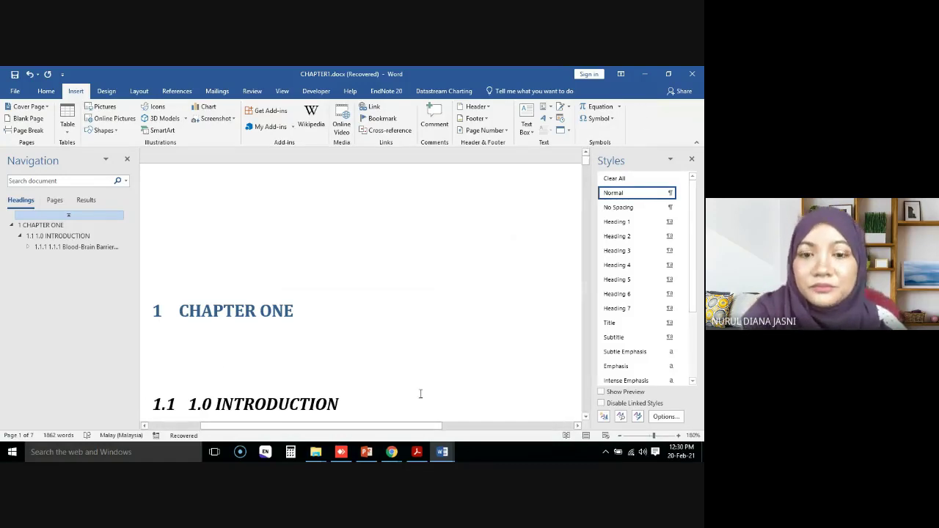
click(315, 452)
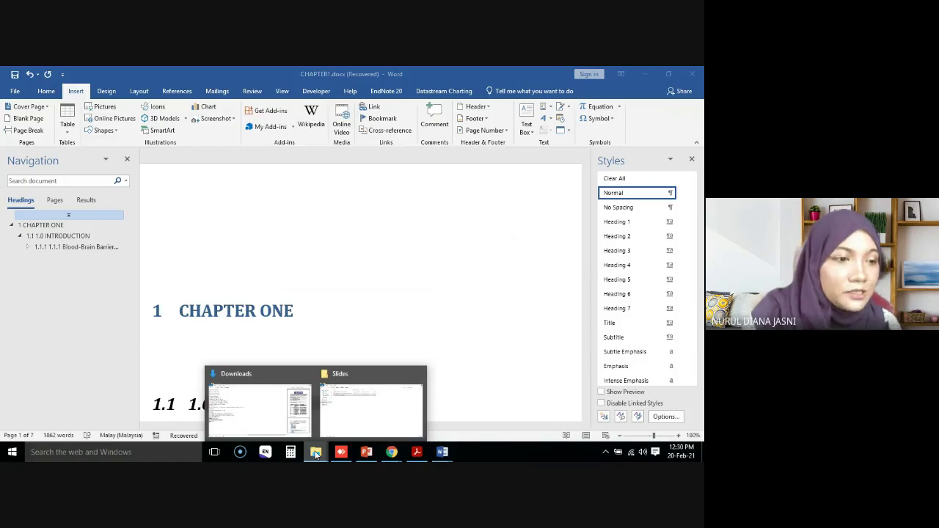
mouse_move(379, 411)
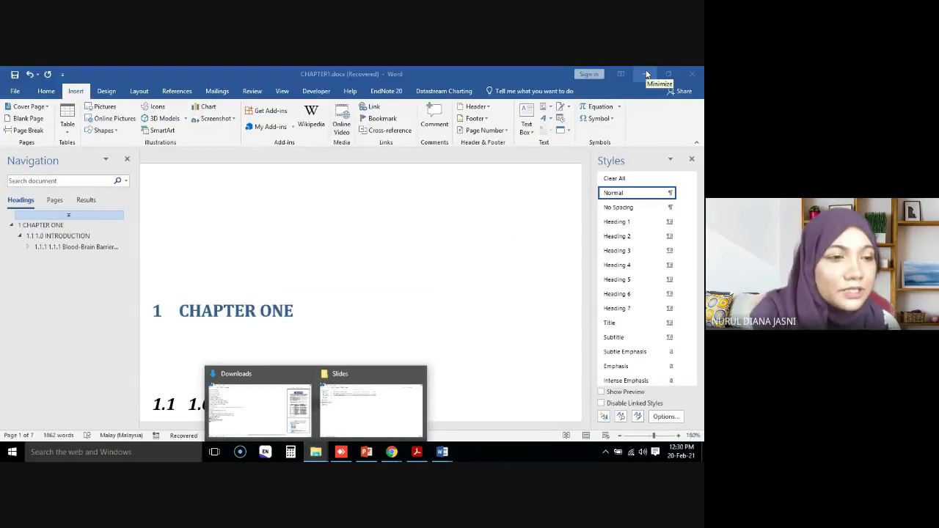
click(645, 73)
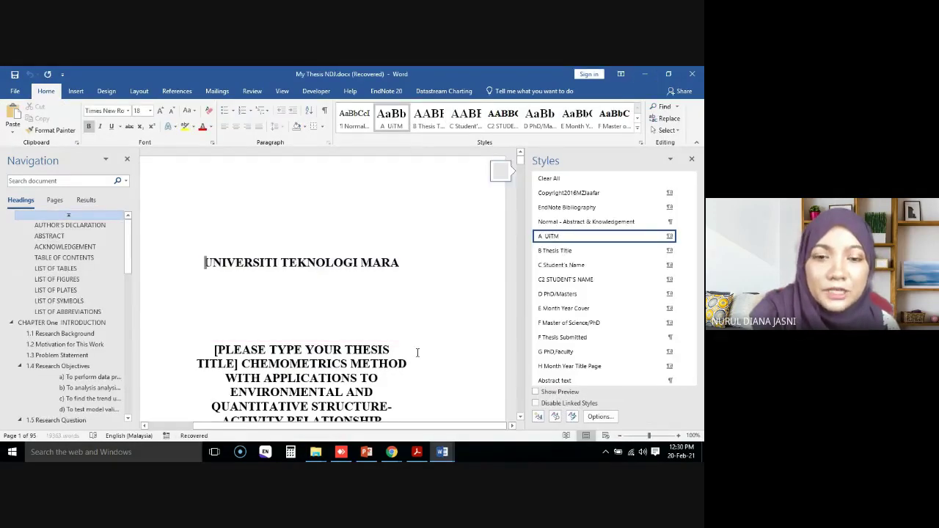
mouse_move(393, 455)
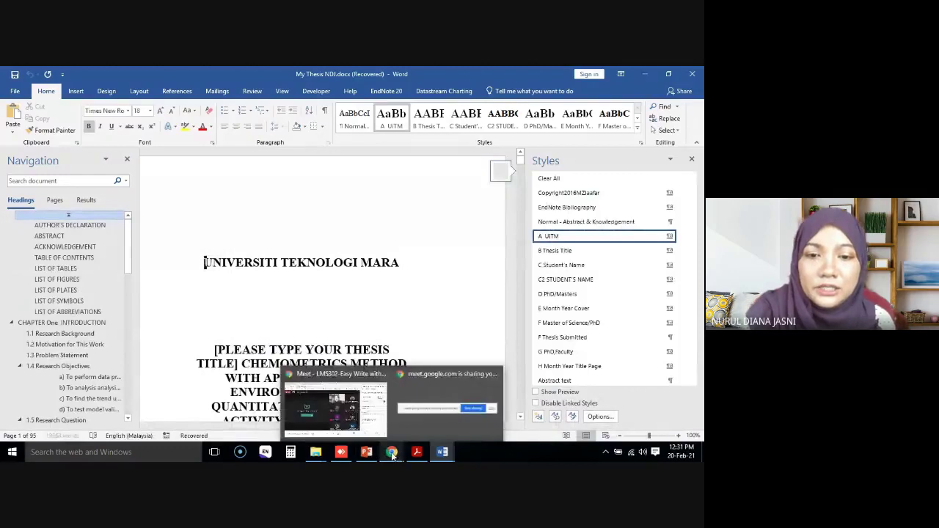
Step: Stop presenting the screen in the Google Meet call
click(359, 417)
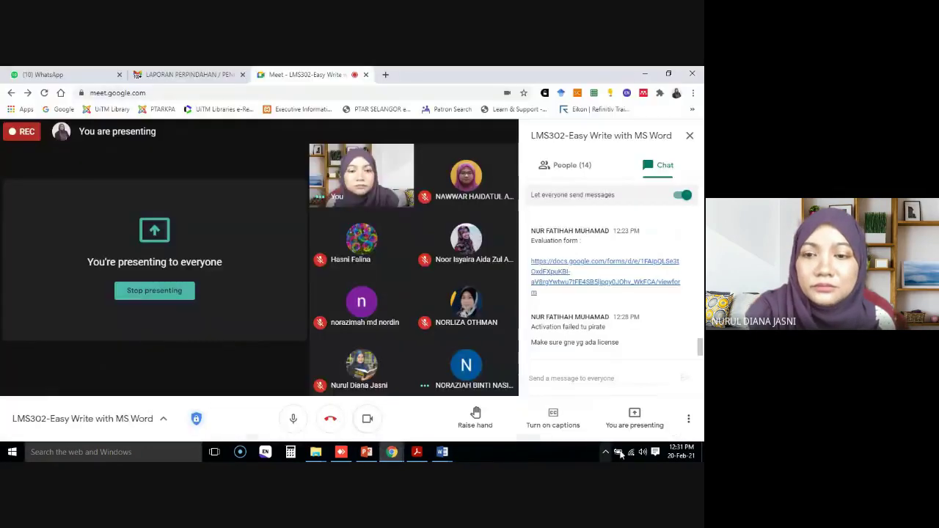
click(636, 431)
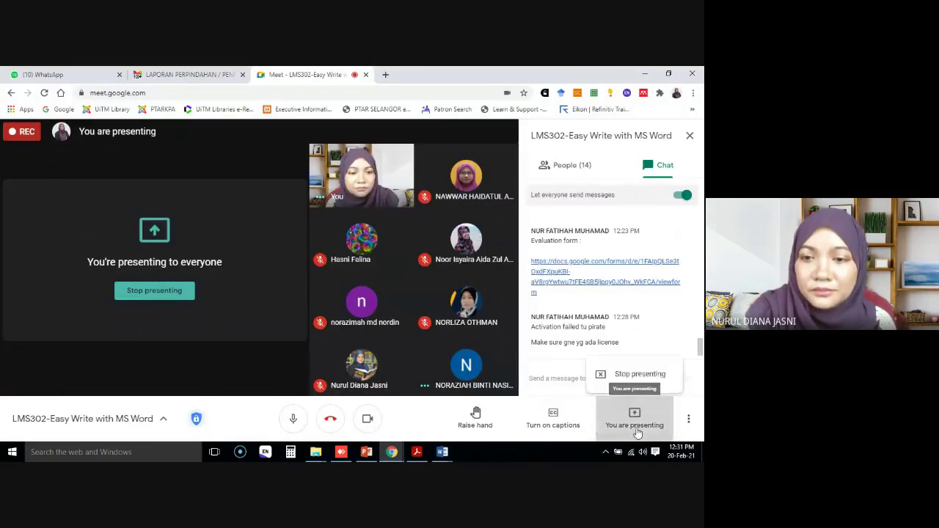
click(642, 372)
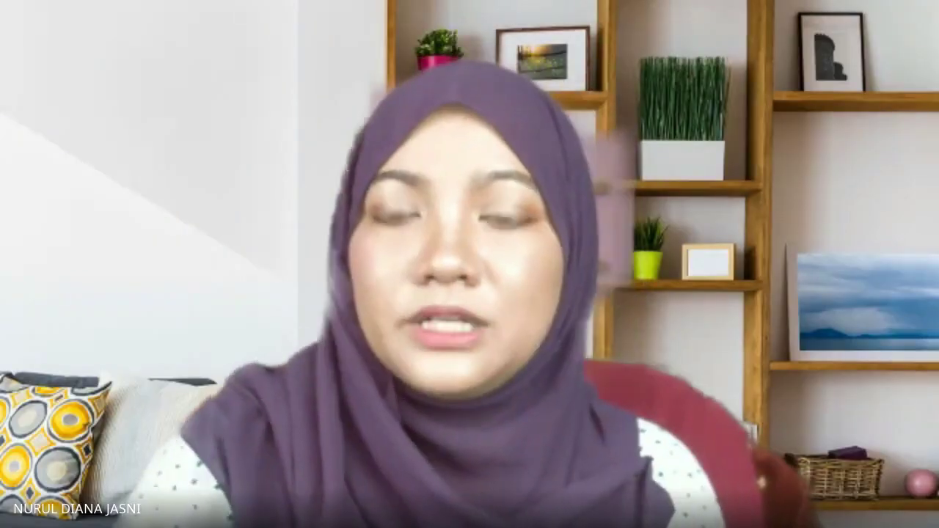